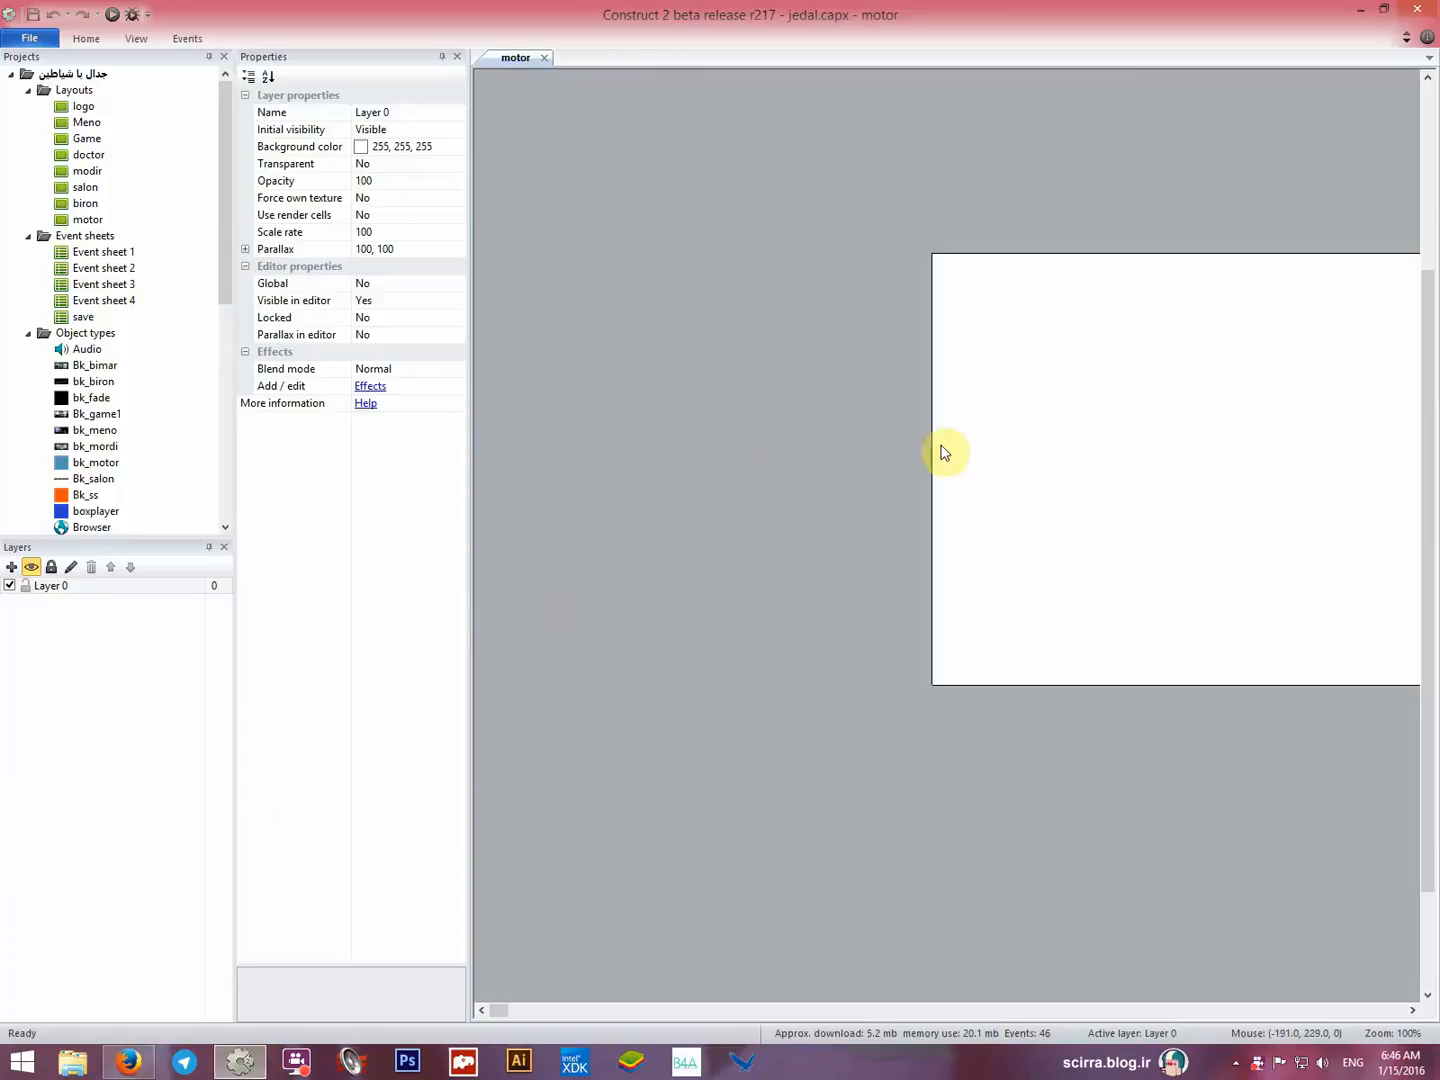
Examine the motor layout's size property and its full horizontal extent.
click(964, 446)
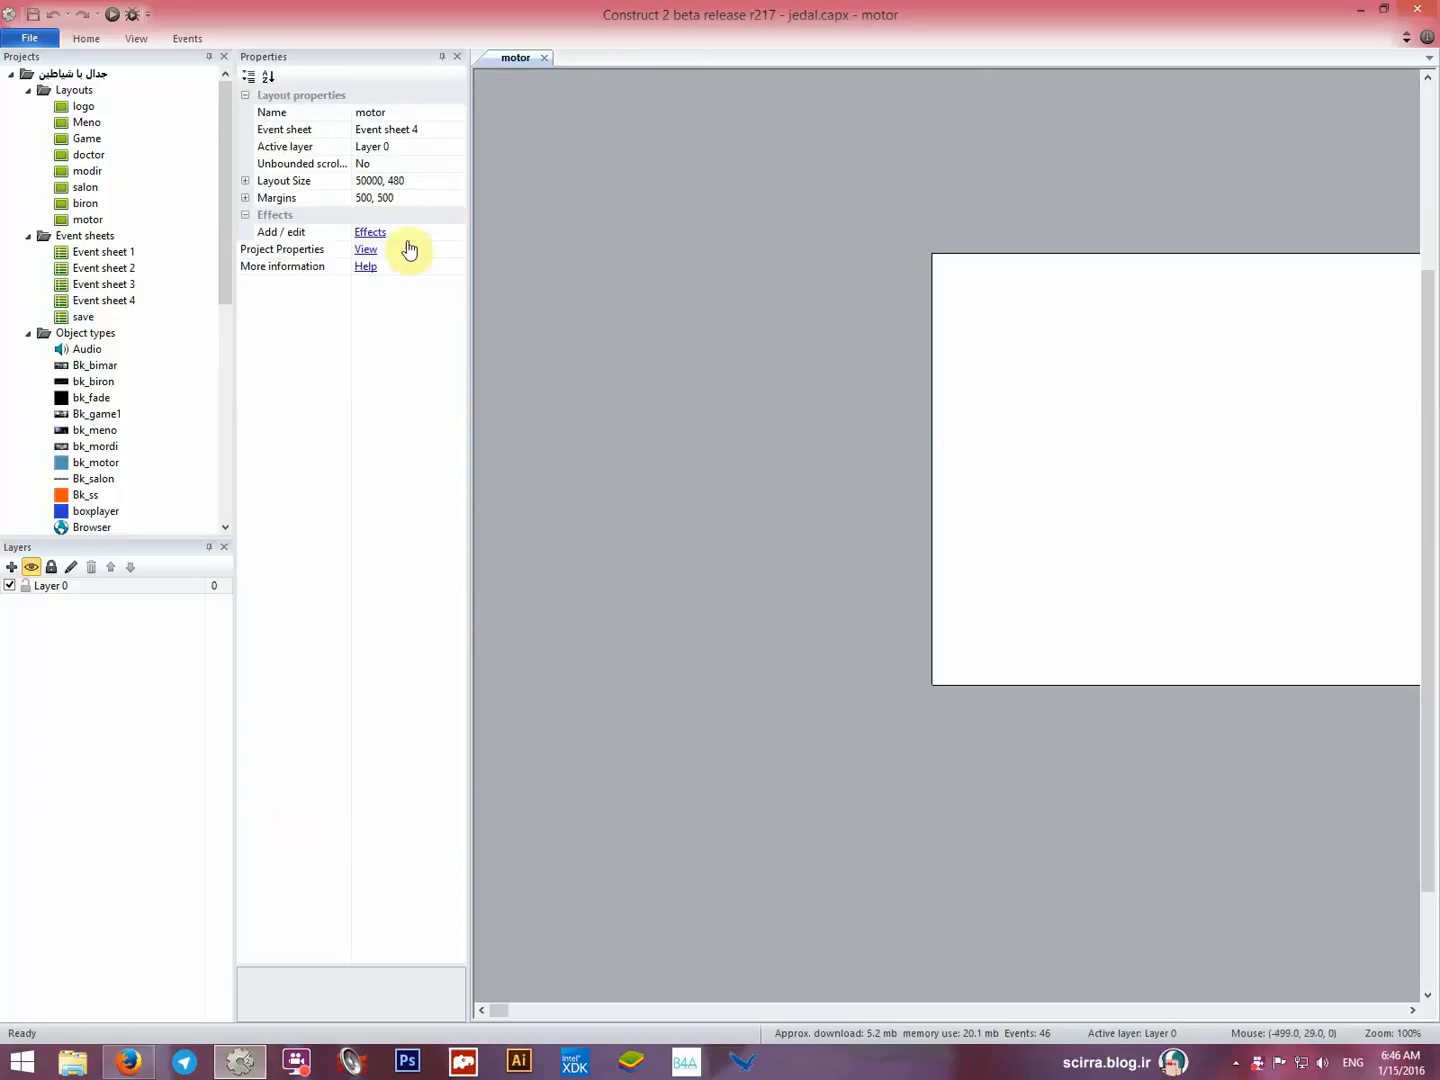
click(379, 182)
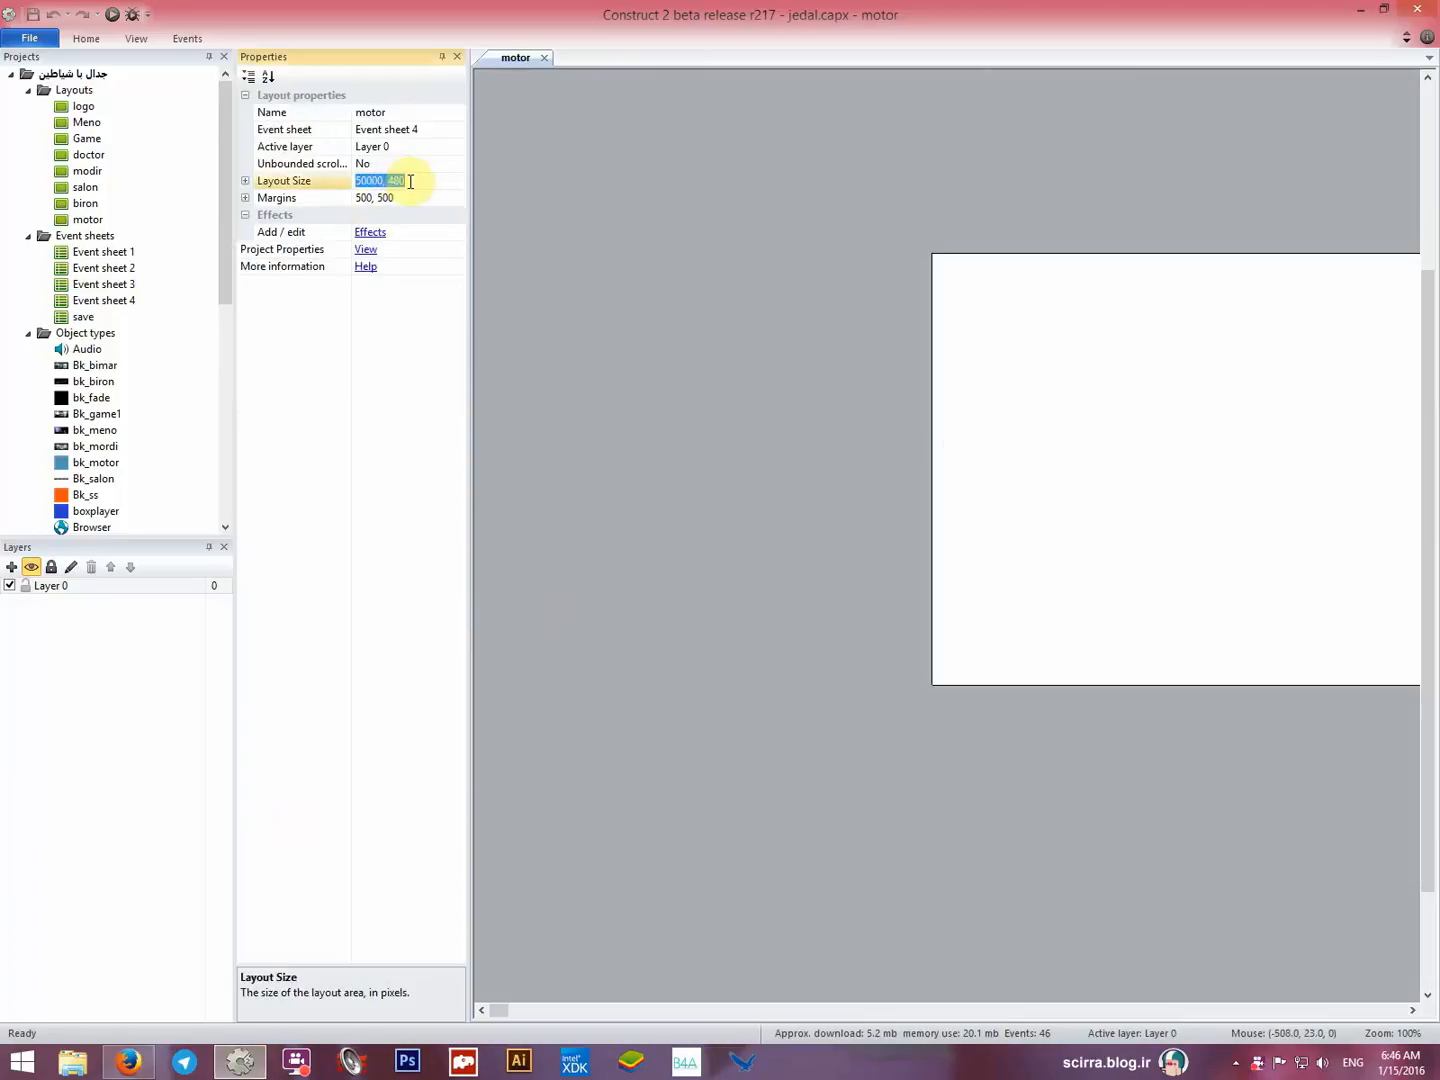
click(961, 463)
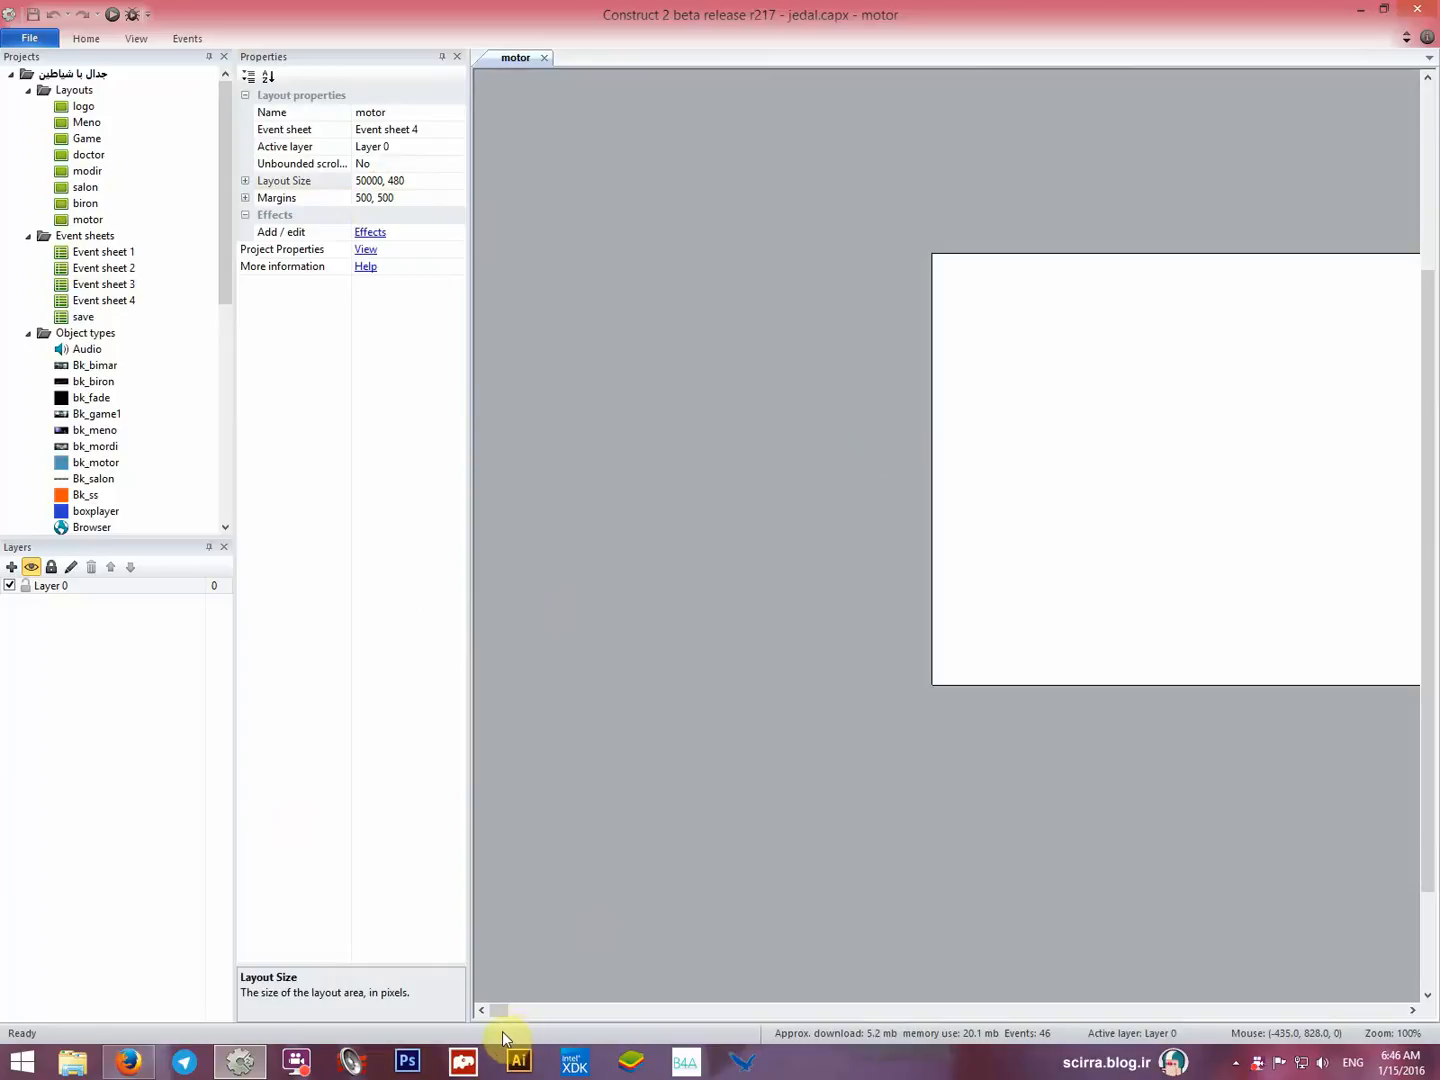
drag(502, 1017, 1070, 975)
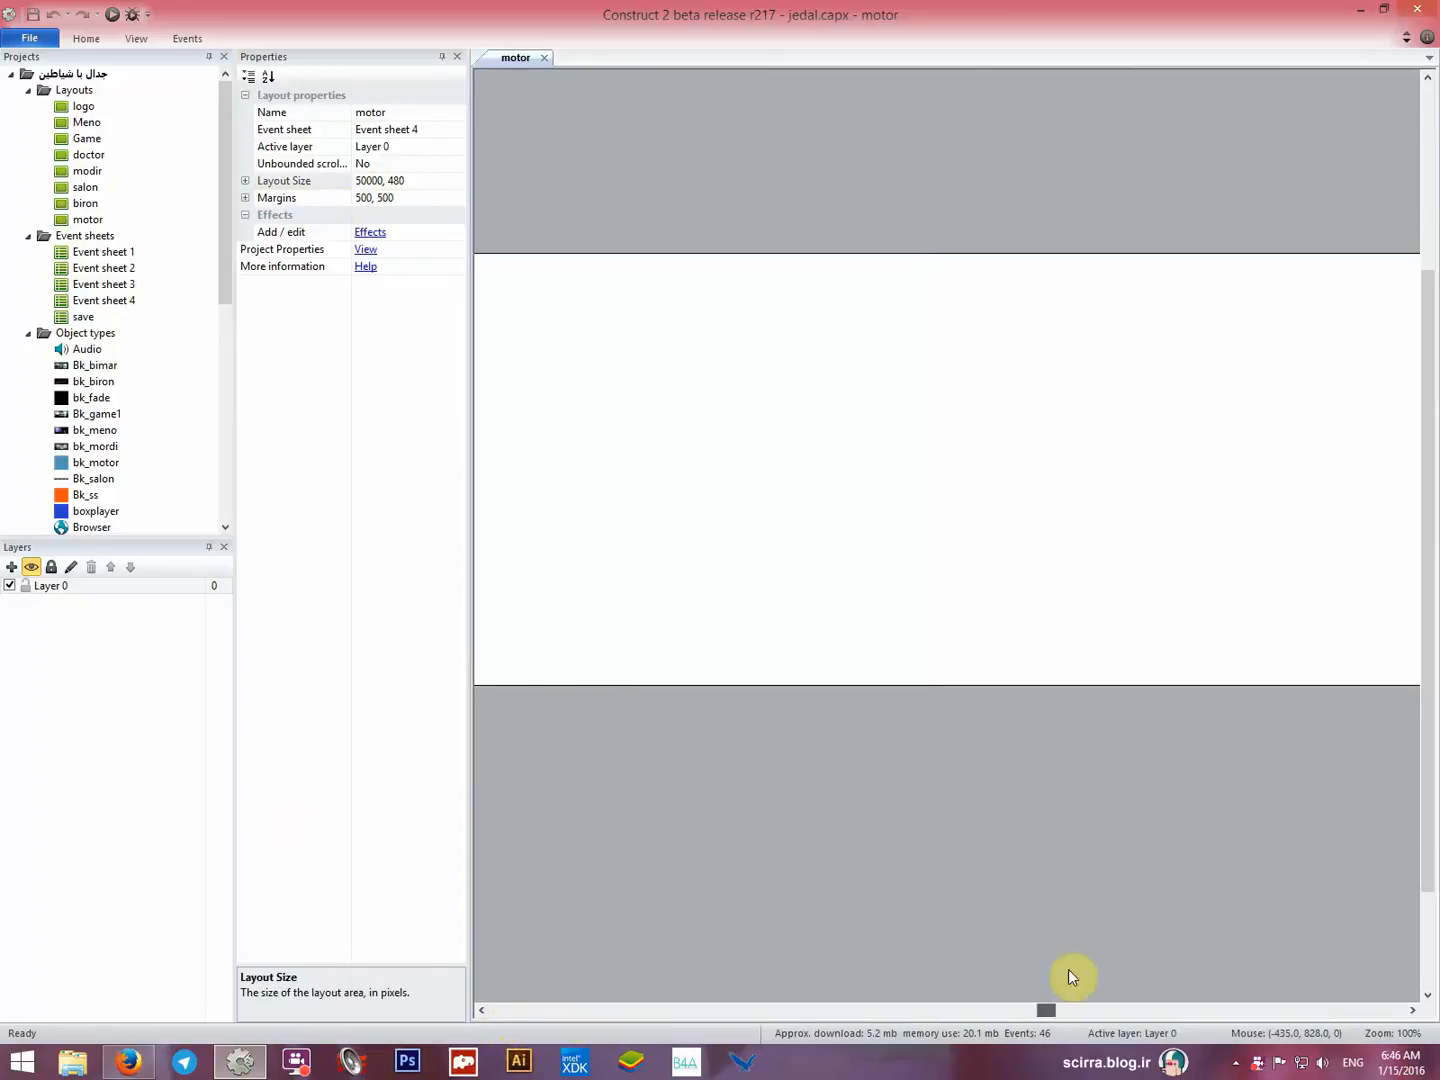
drag(1283, 985, 889, 1008)
drag(656, 1010, 505, 1012)
Rename Layer 0 of the motor layout as background.
click(84, 589)
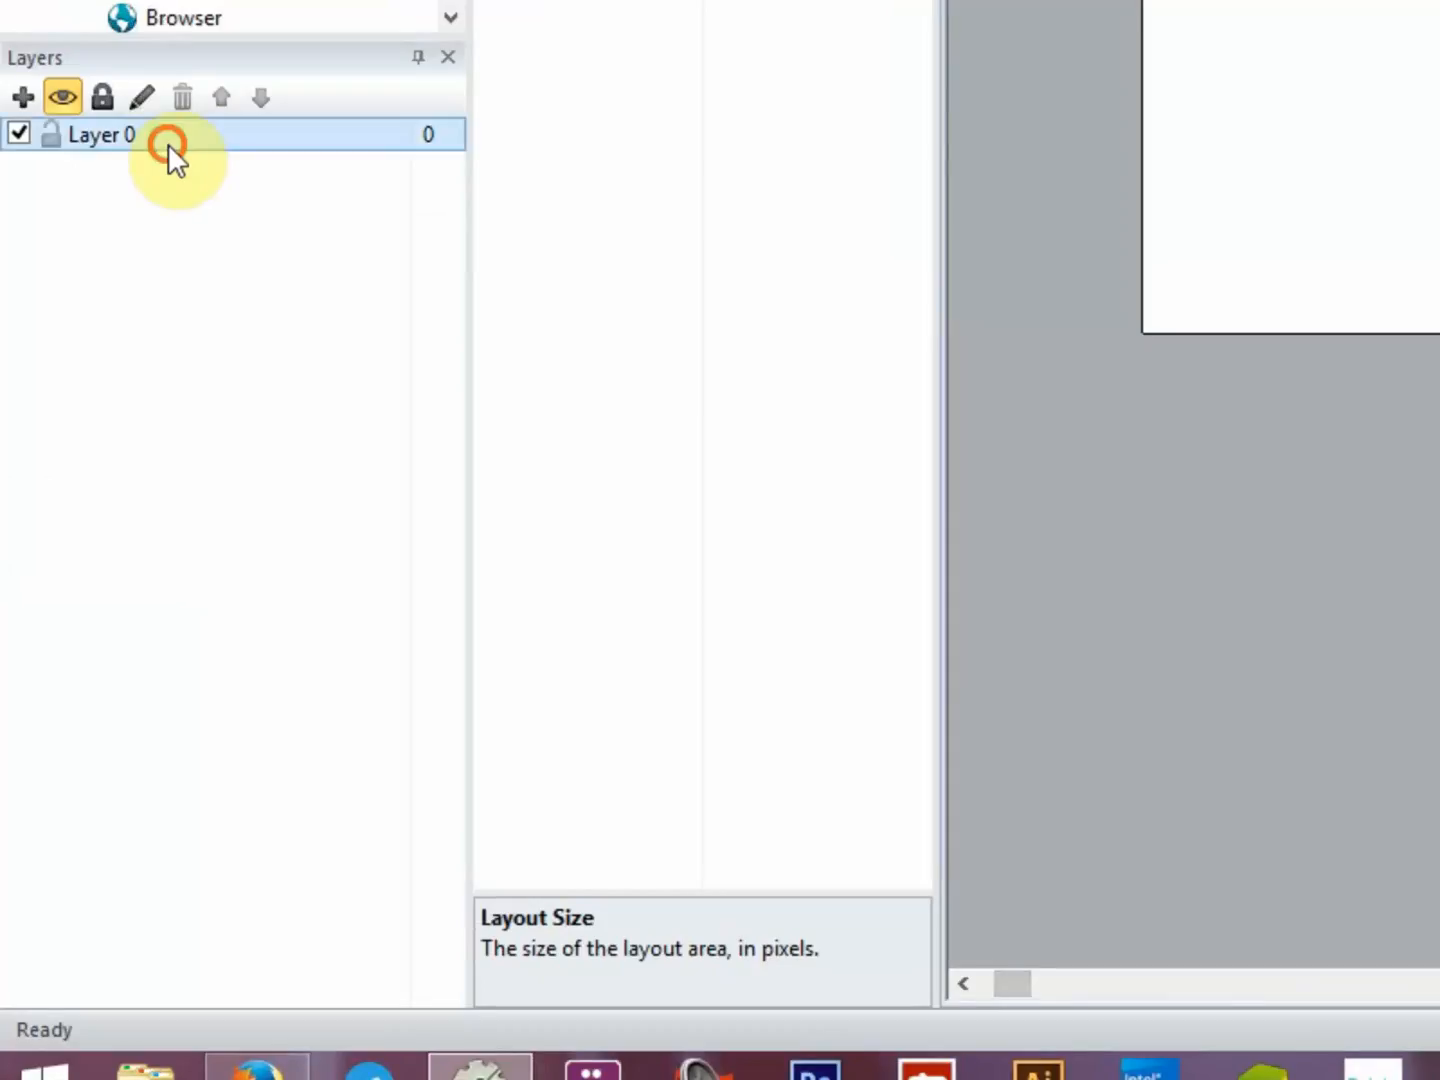
click(137, 97)
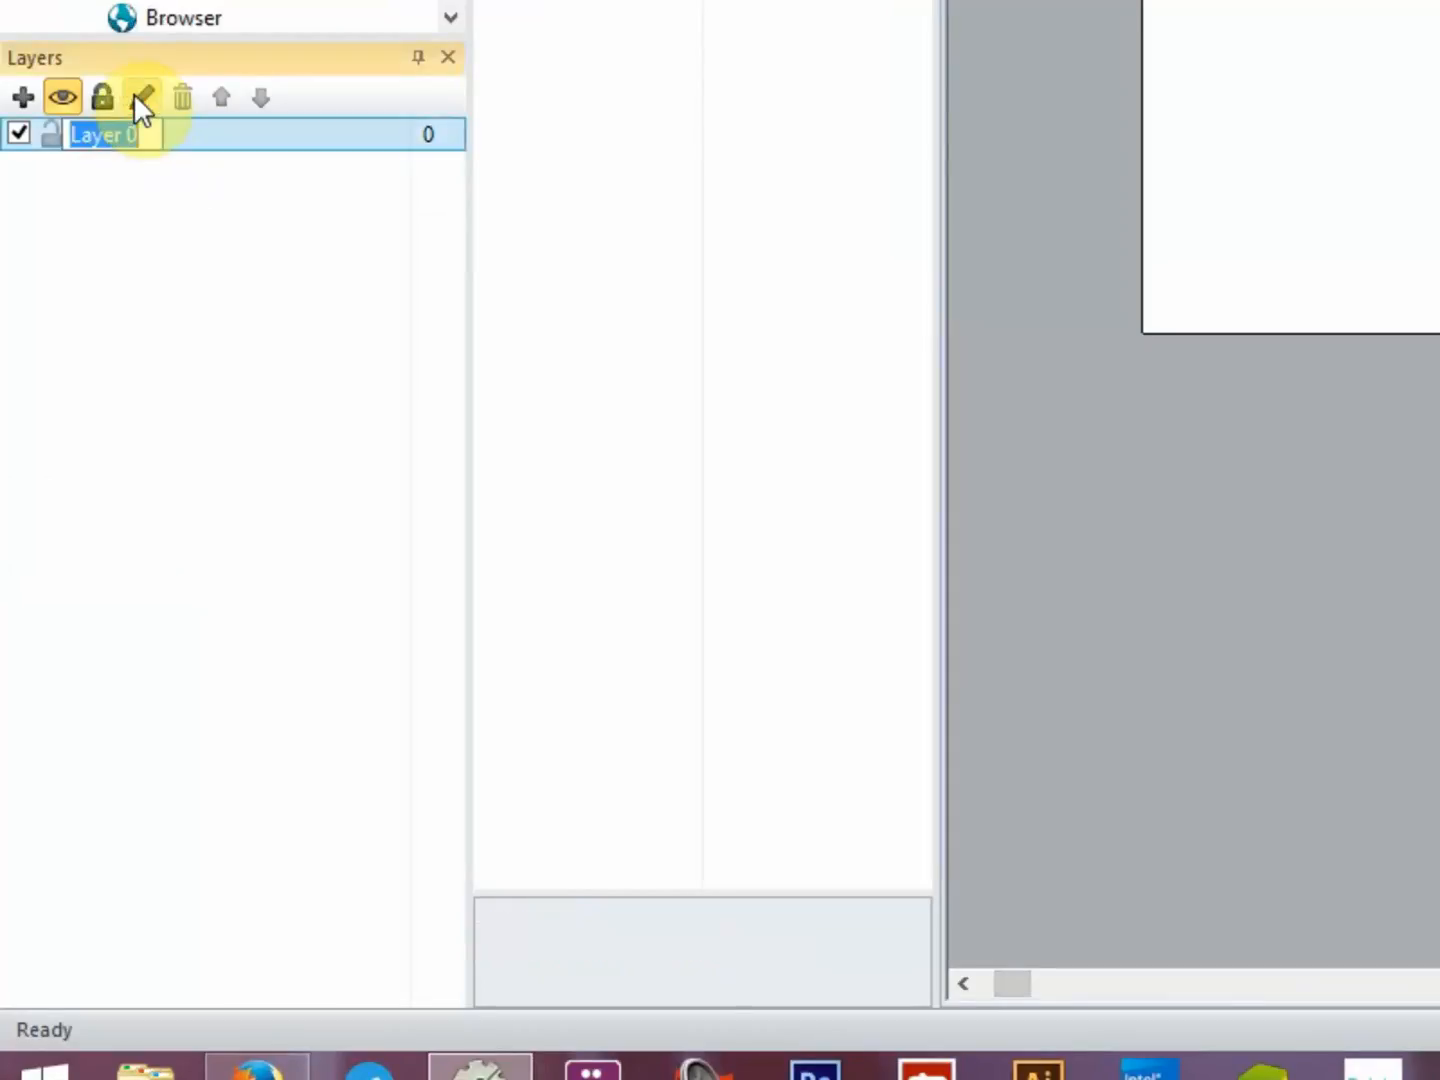
text(backgr)
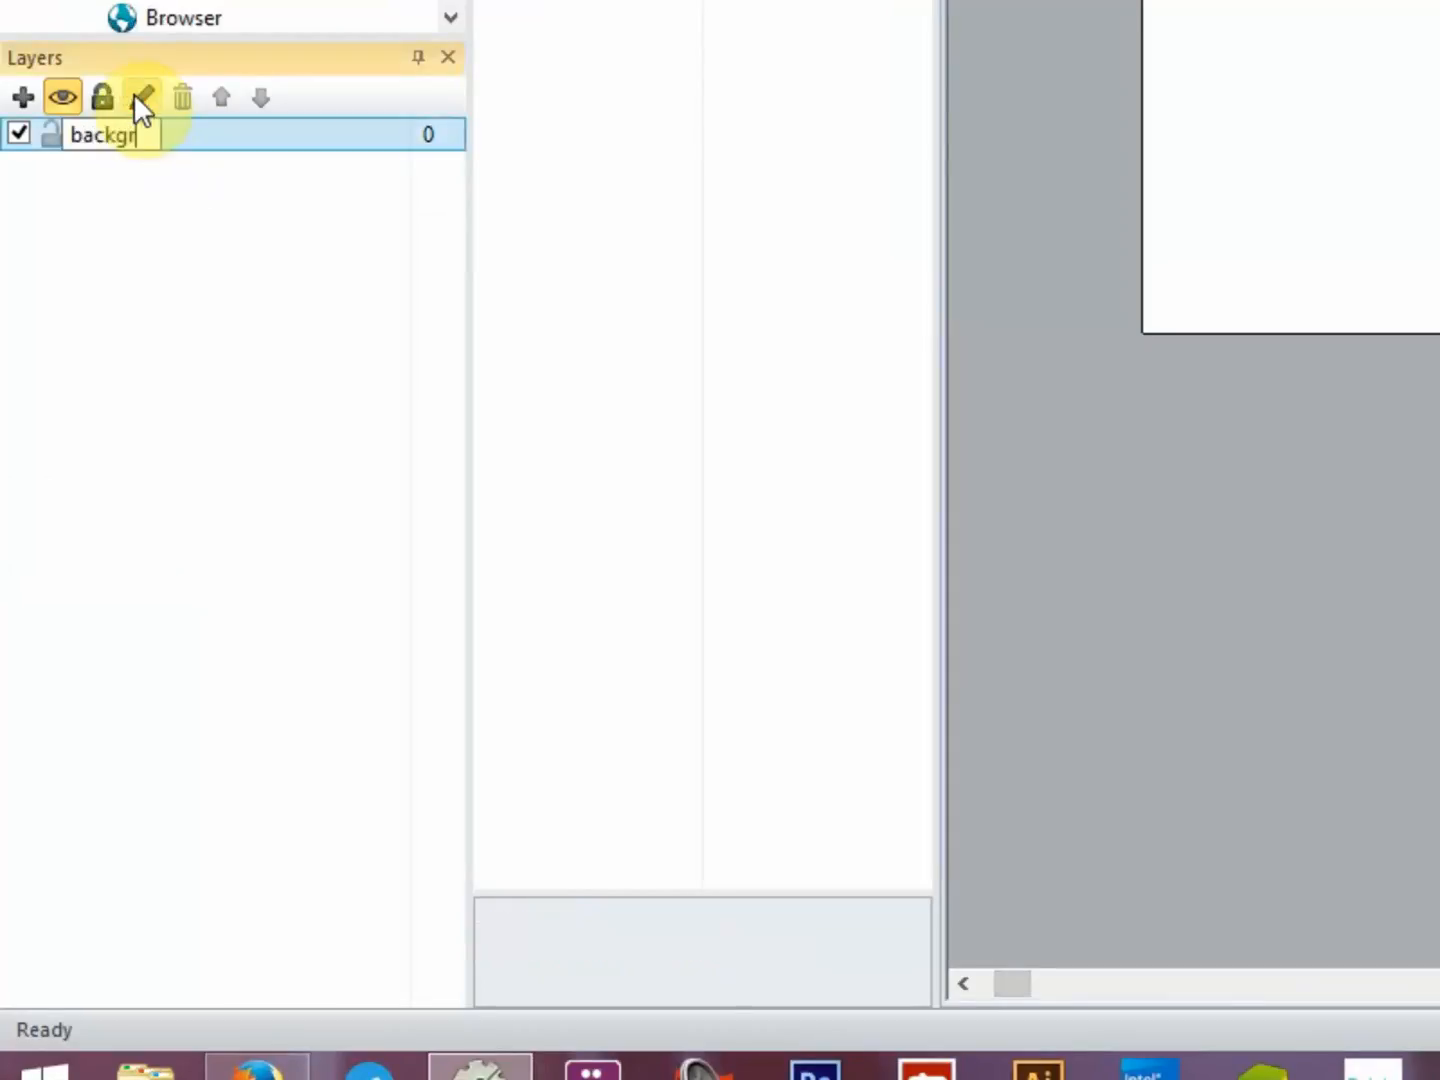
text(ound)
key(Return)
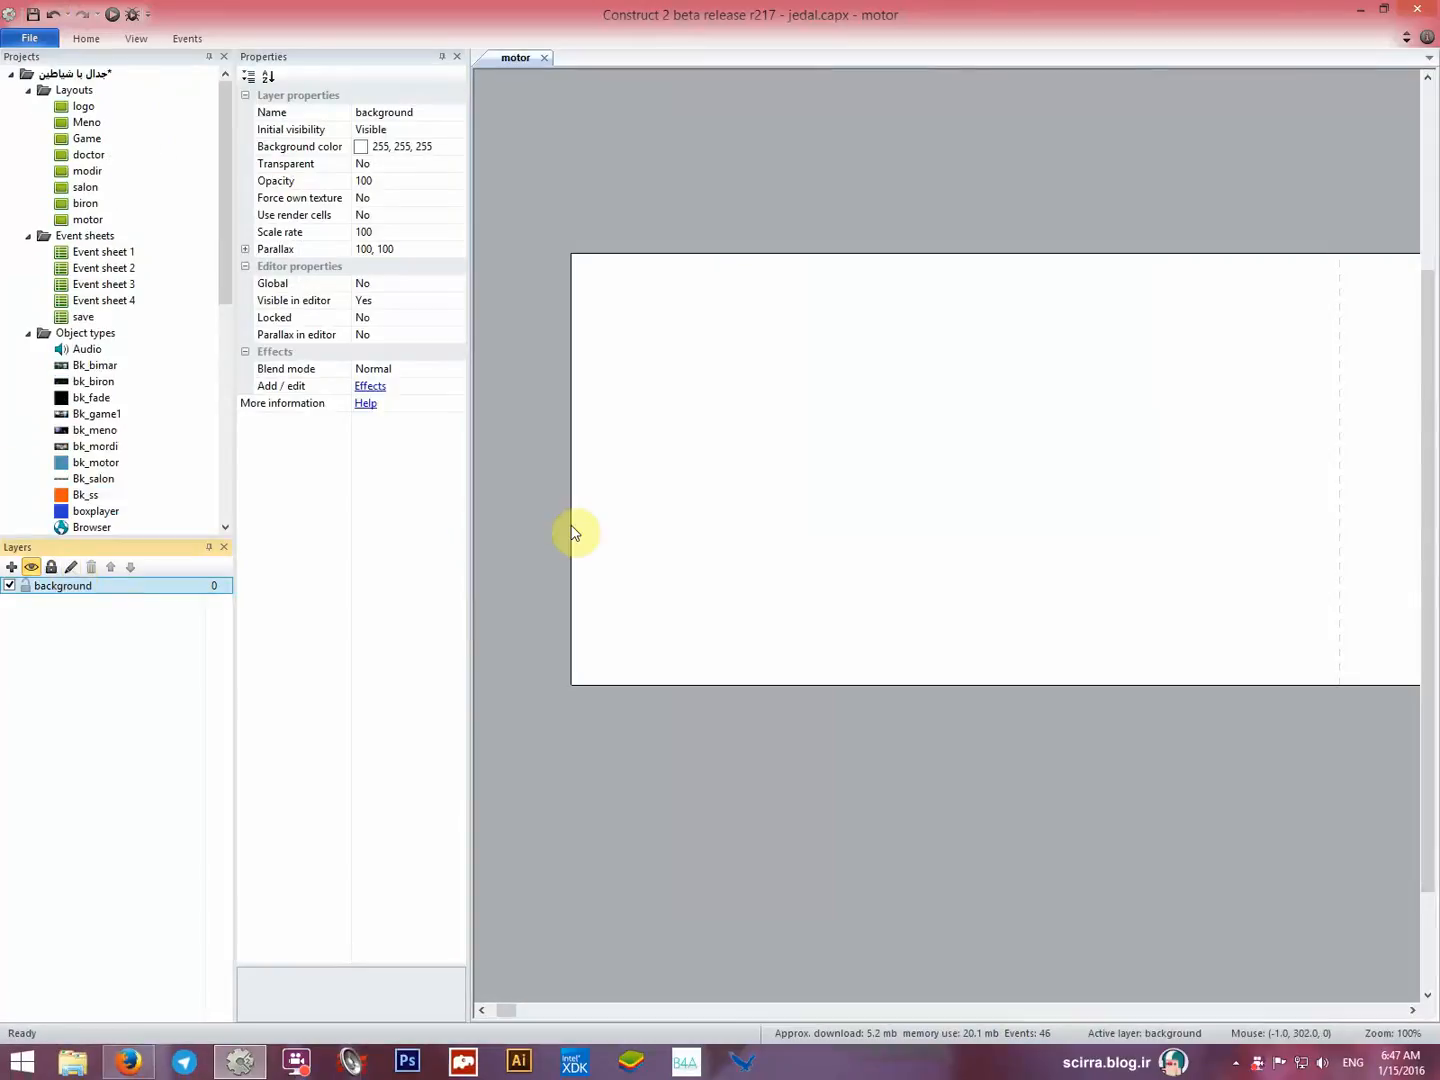
Insert a Tiled Background object with its default name into the motor layout's background layer.
click(912, 455)
double_click(913, 456)
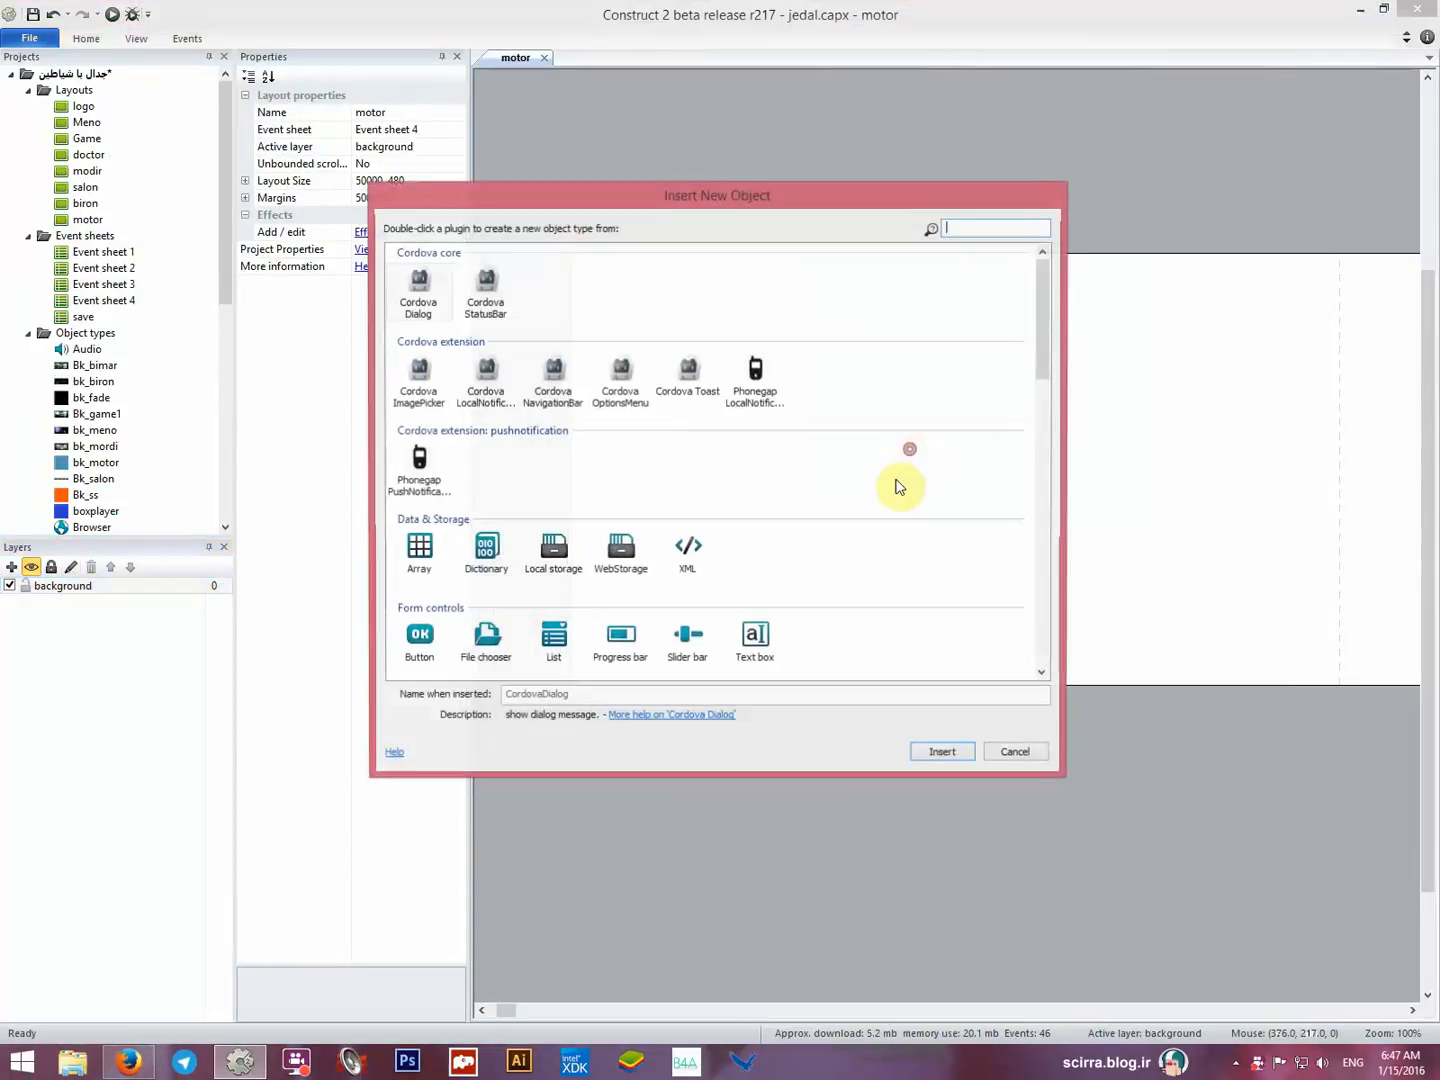
scroll(861, 508, down, 3)
click(956, 450)
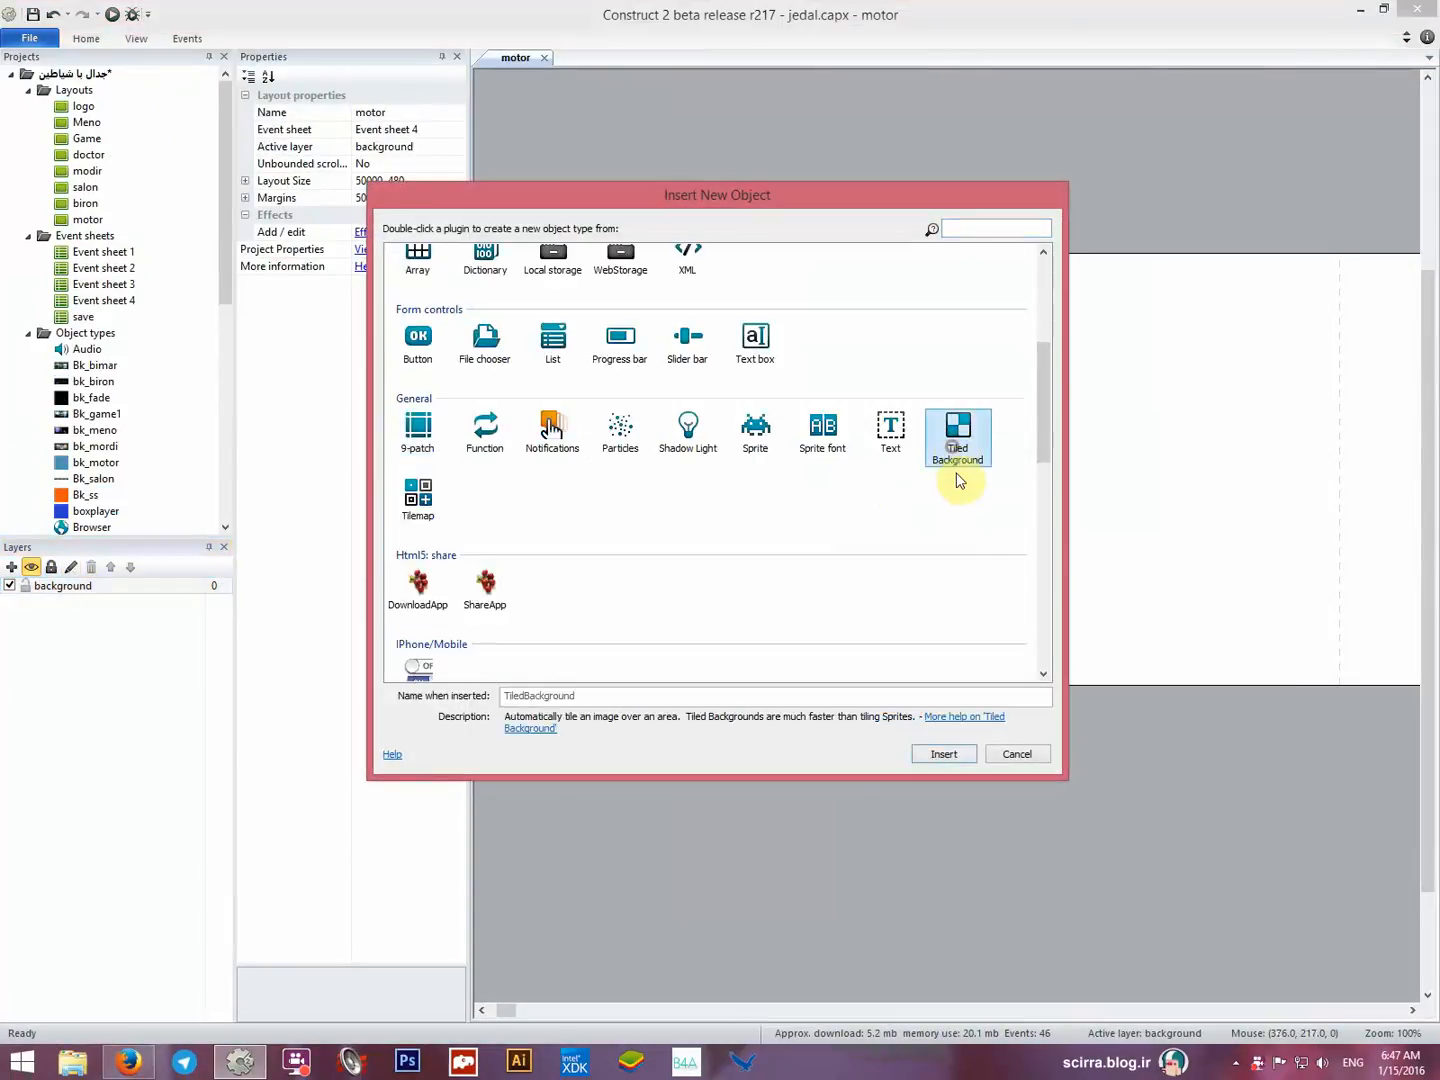
double_click(953, 442)
click(946, 446)
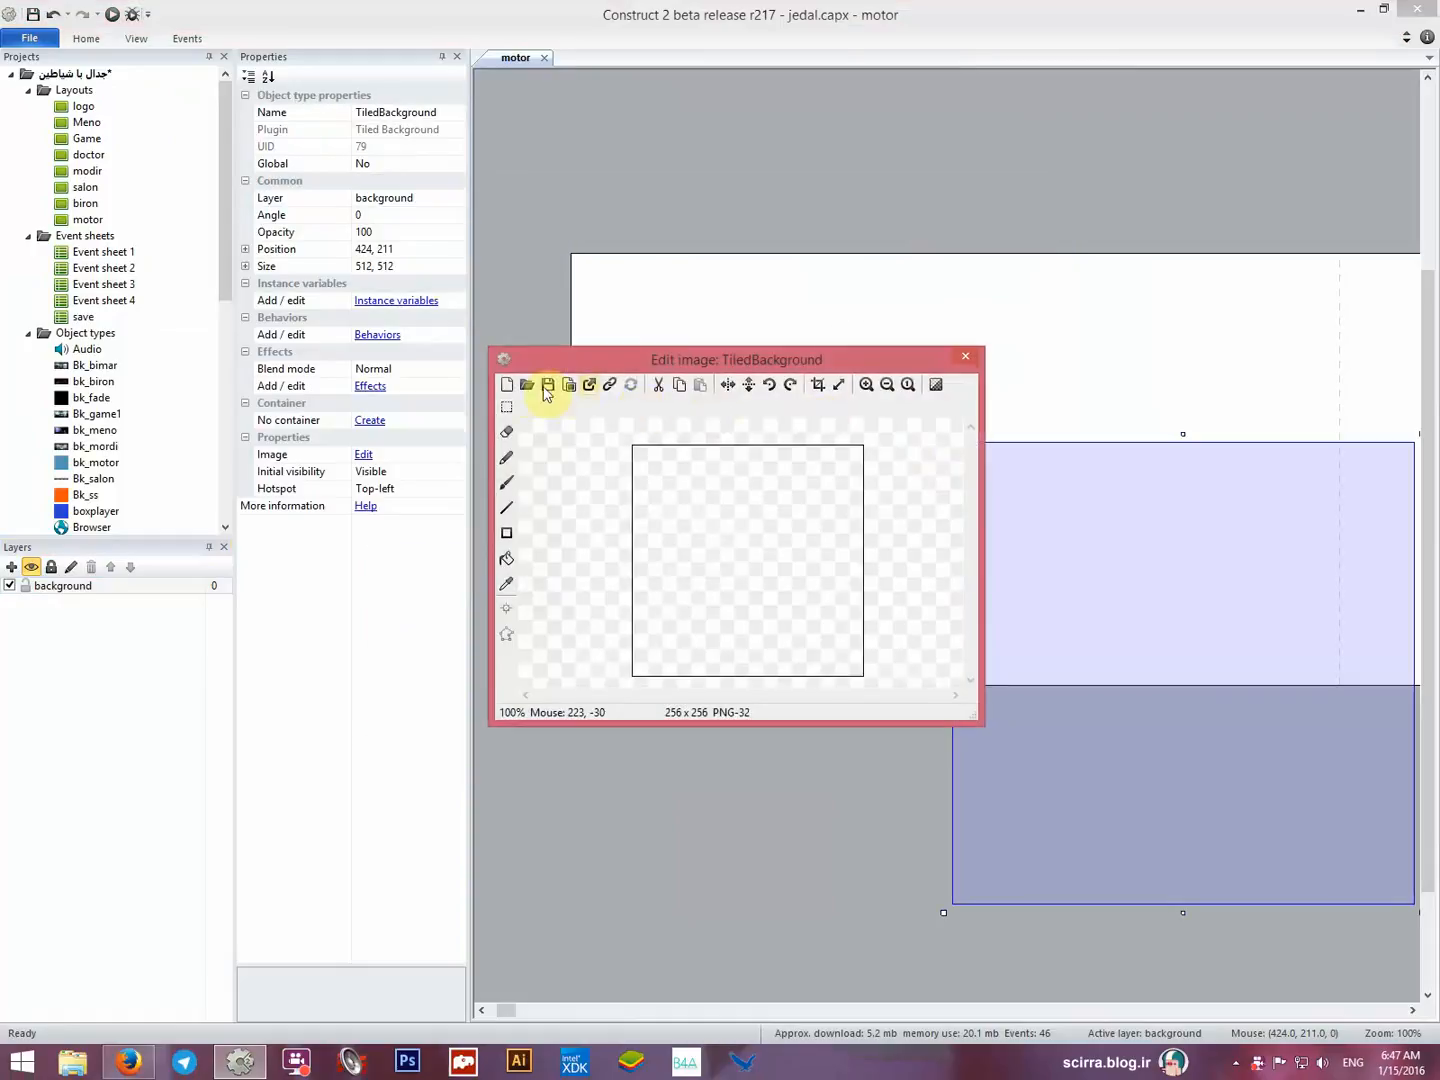
Browse the Game2 folder for a tiled background image and compare 1.jpg, 2.jpg, 3.jpg and 4.jpg.
click(524, 391)
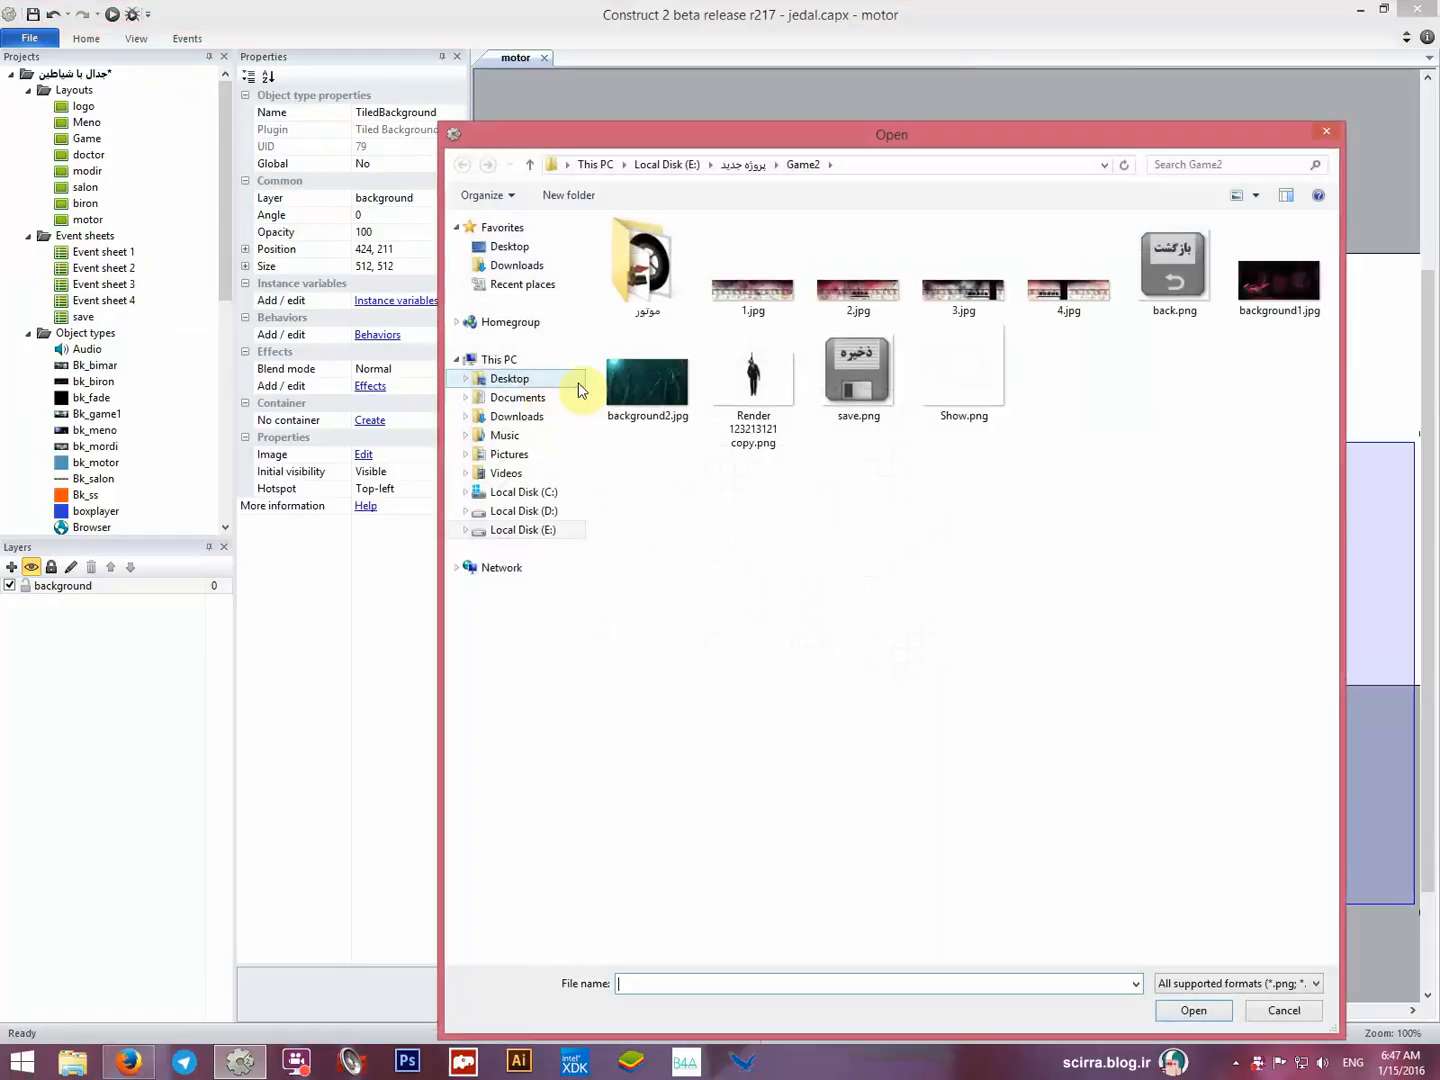
click(755, 300)
click(845, 296)
click(950, 295)
click(1055, 291)
click(962, 292)
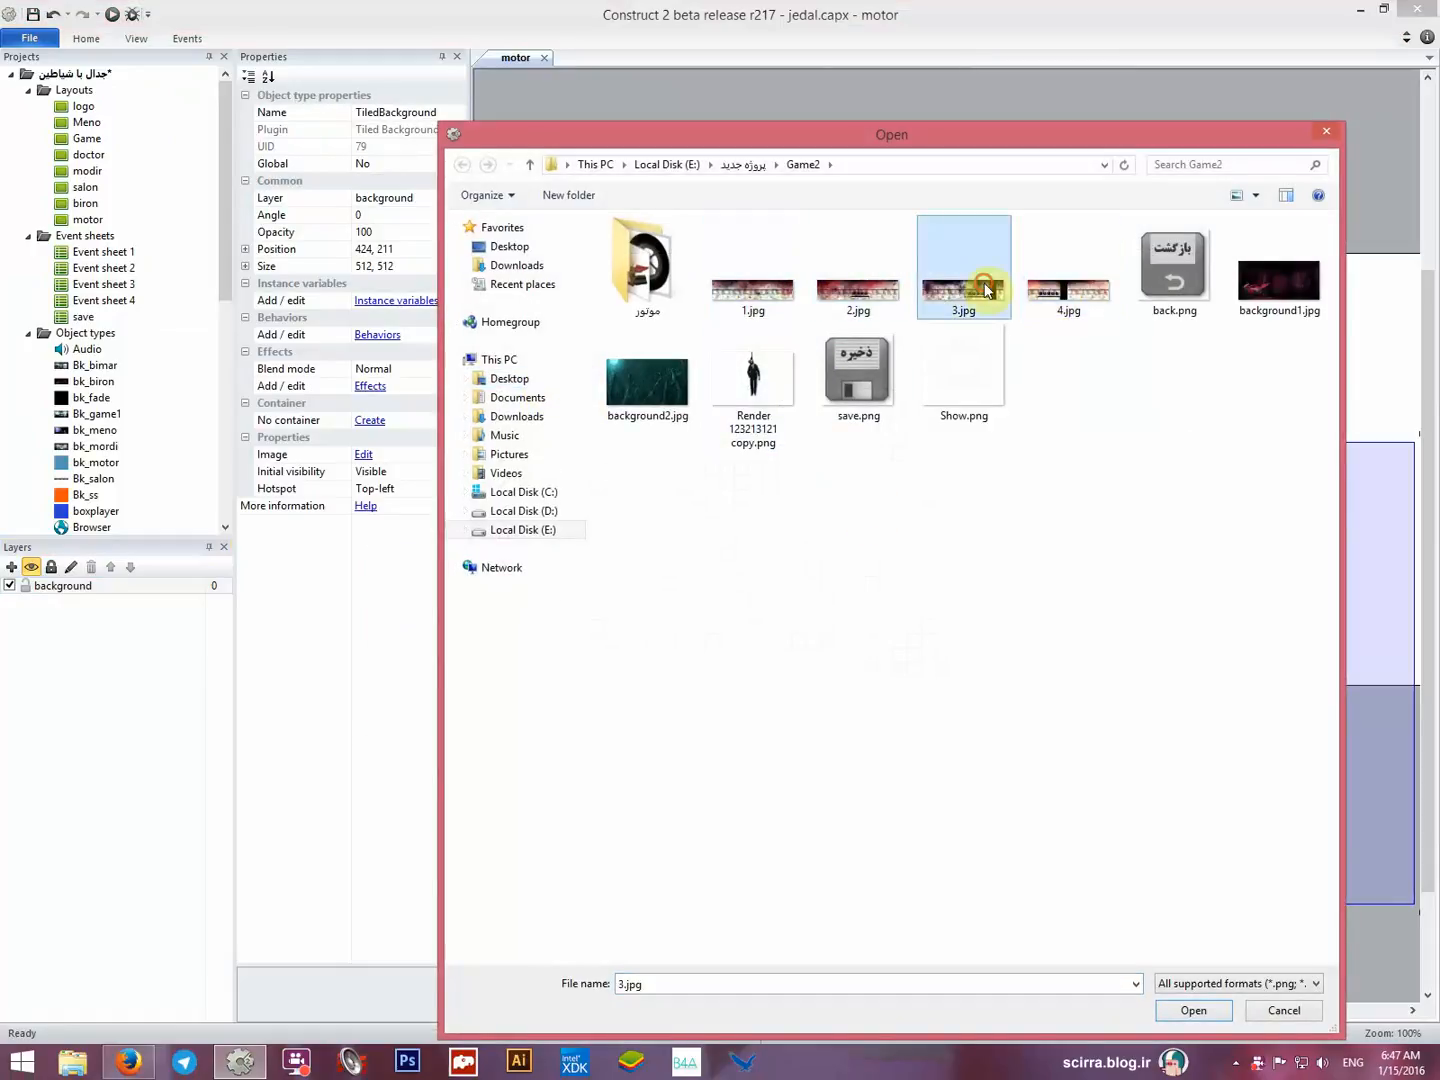
click(859, 294)
click(753, 293)
click(858, 298)
click(968, 296)
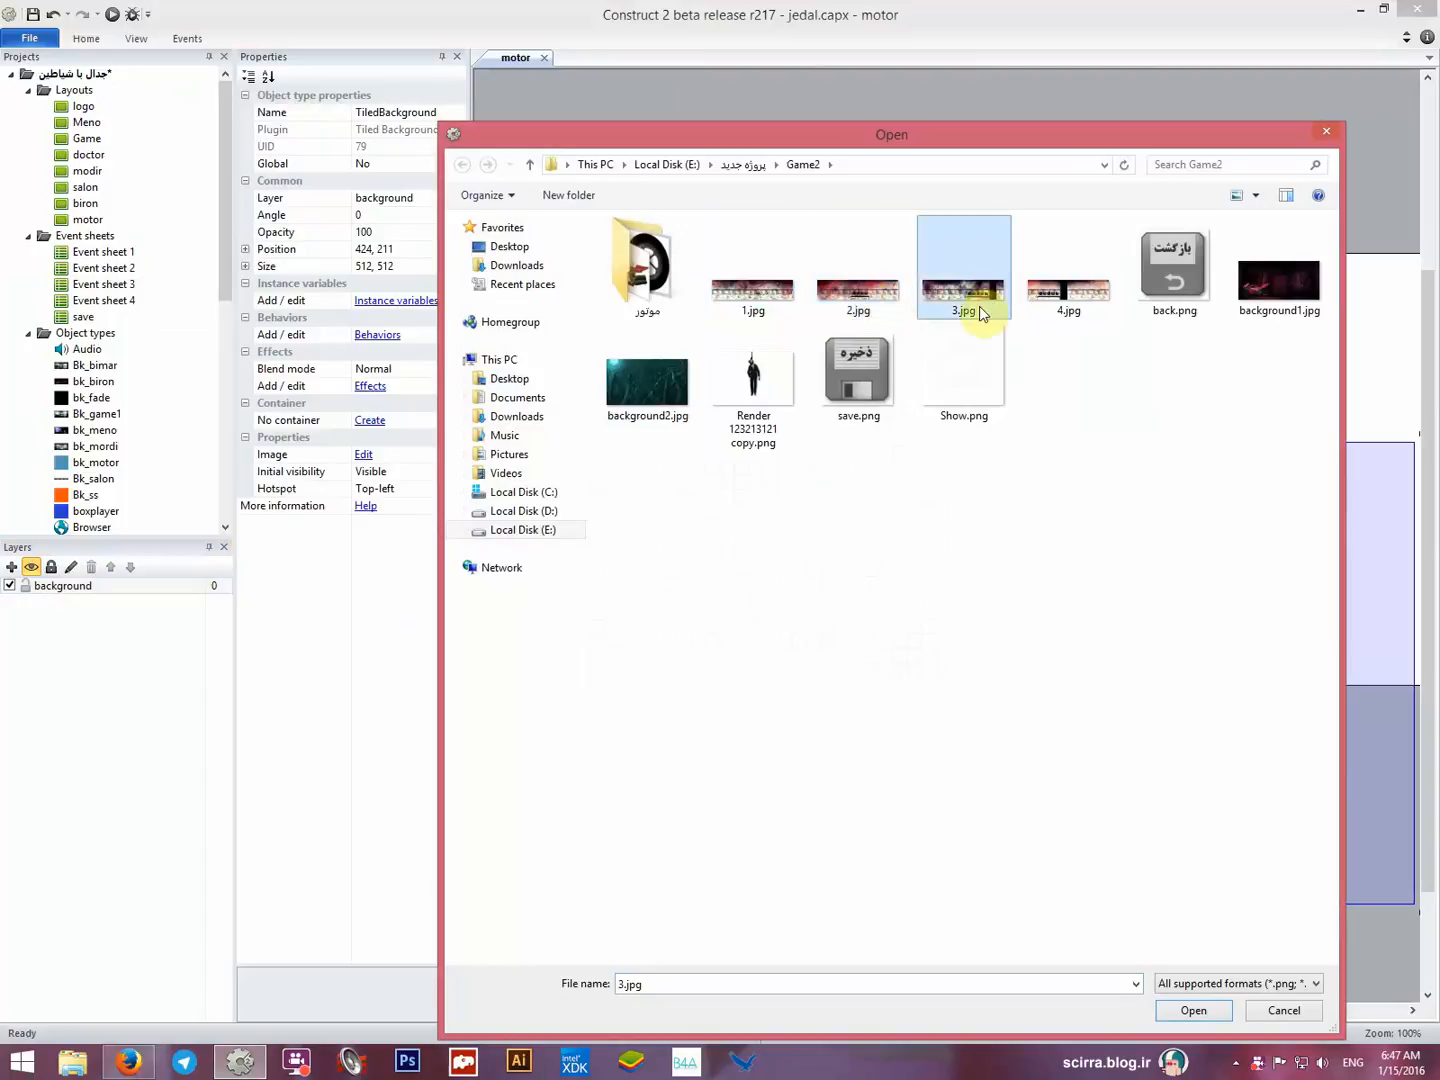
click(785, 306)
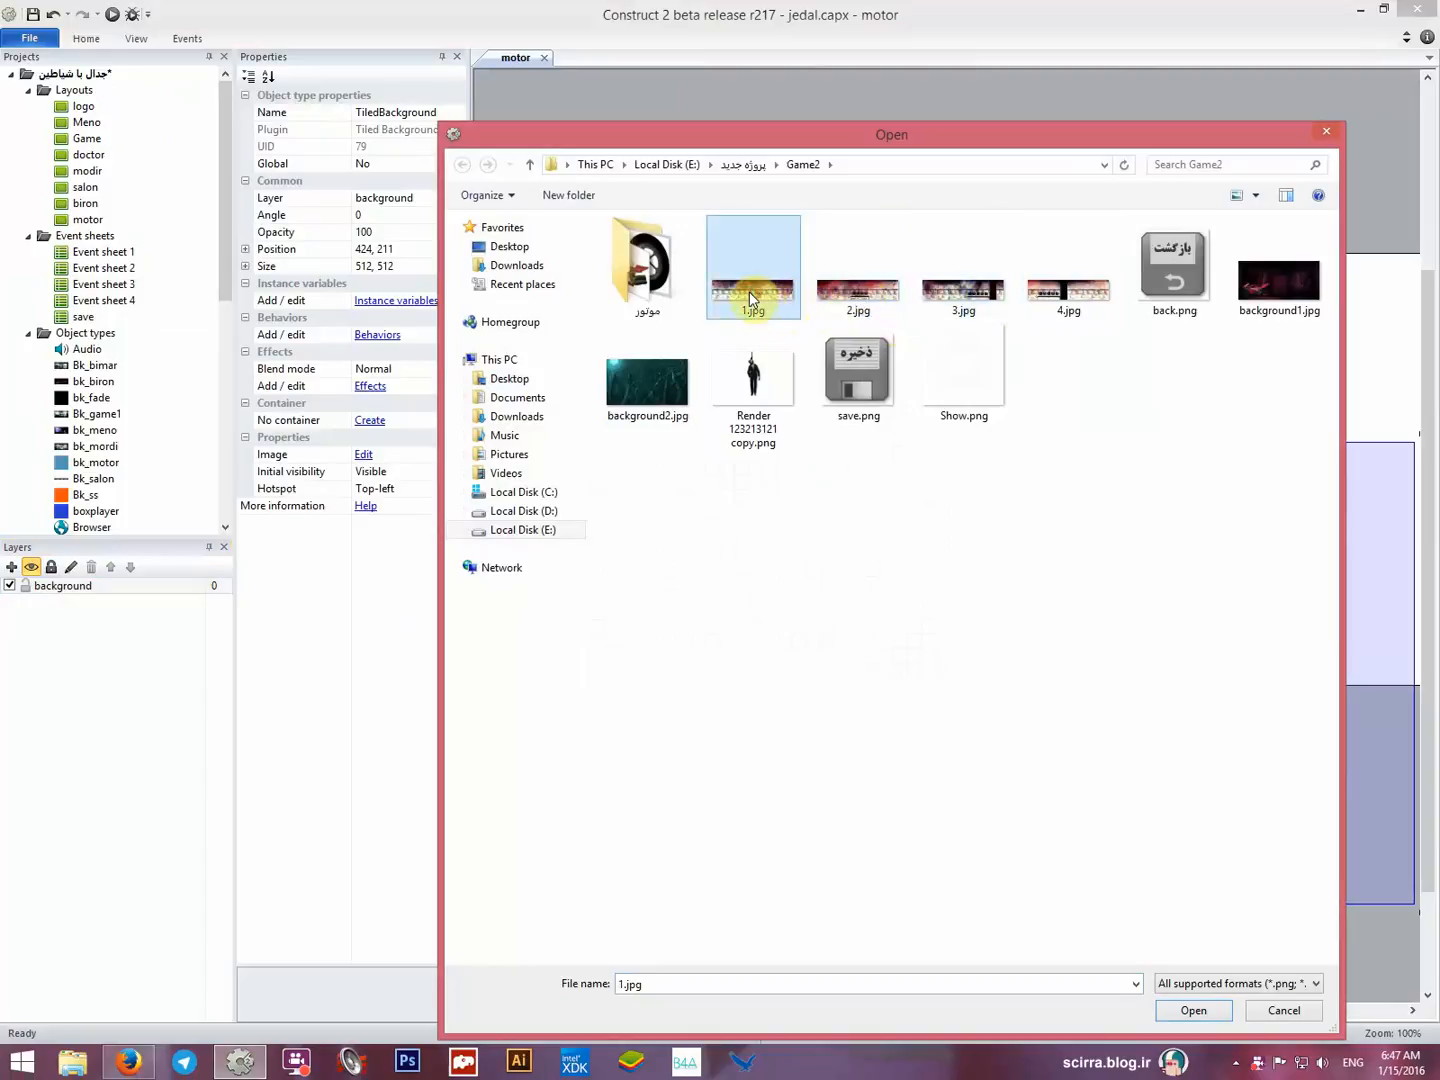
click(855, 295)
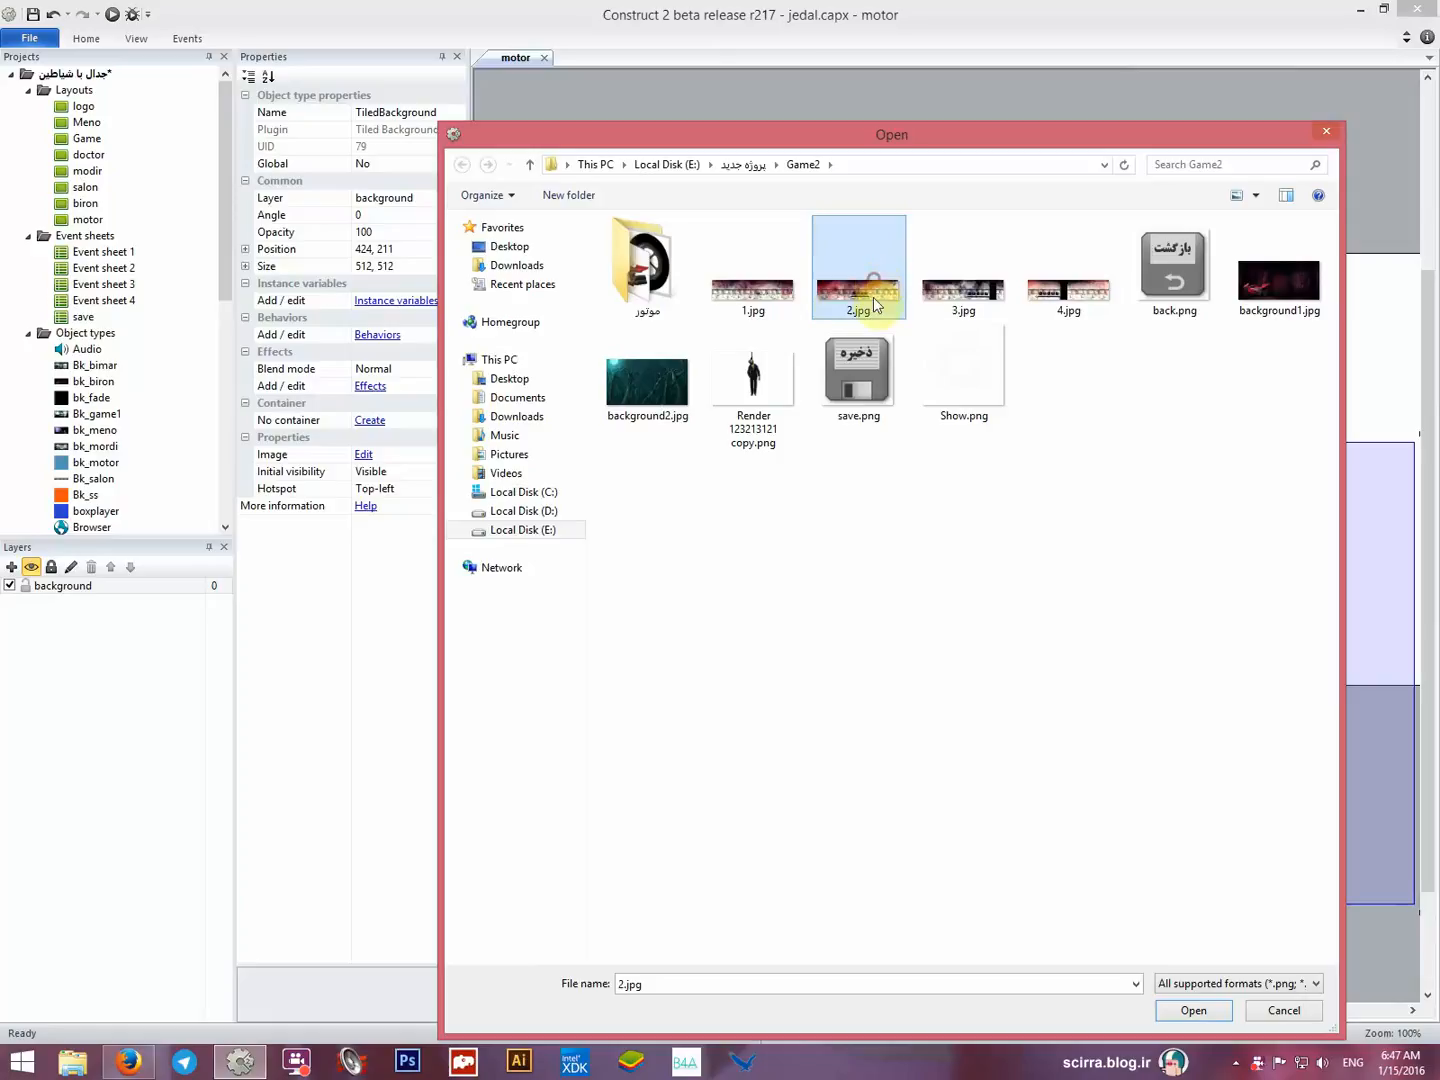
click(962, 293)
click(1057, 290)
click(932, 282)
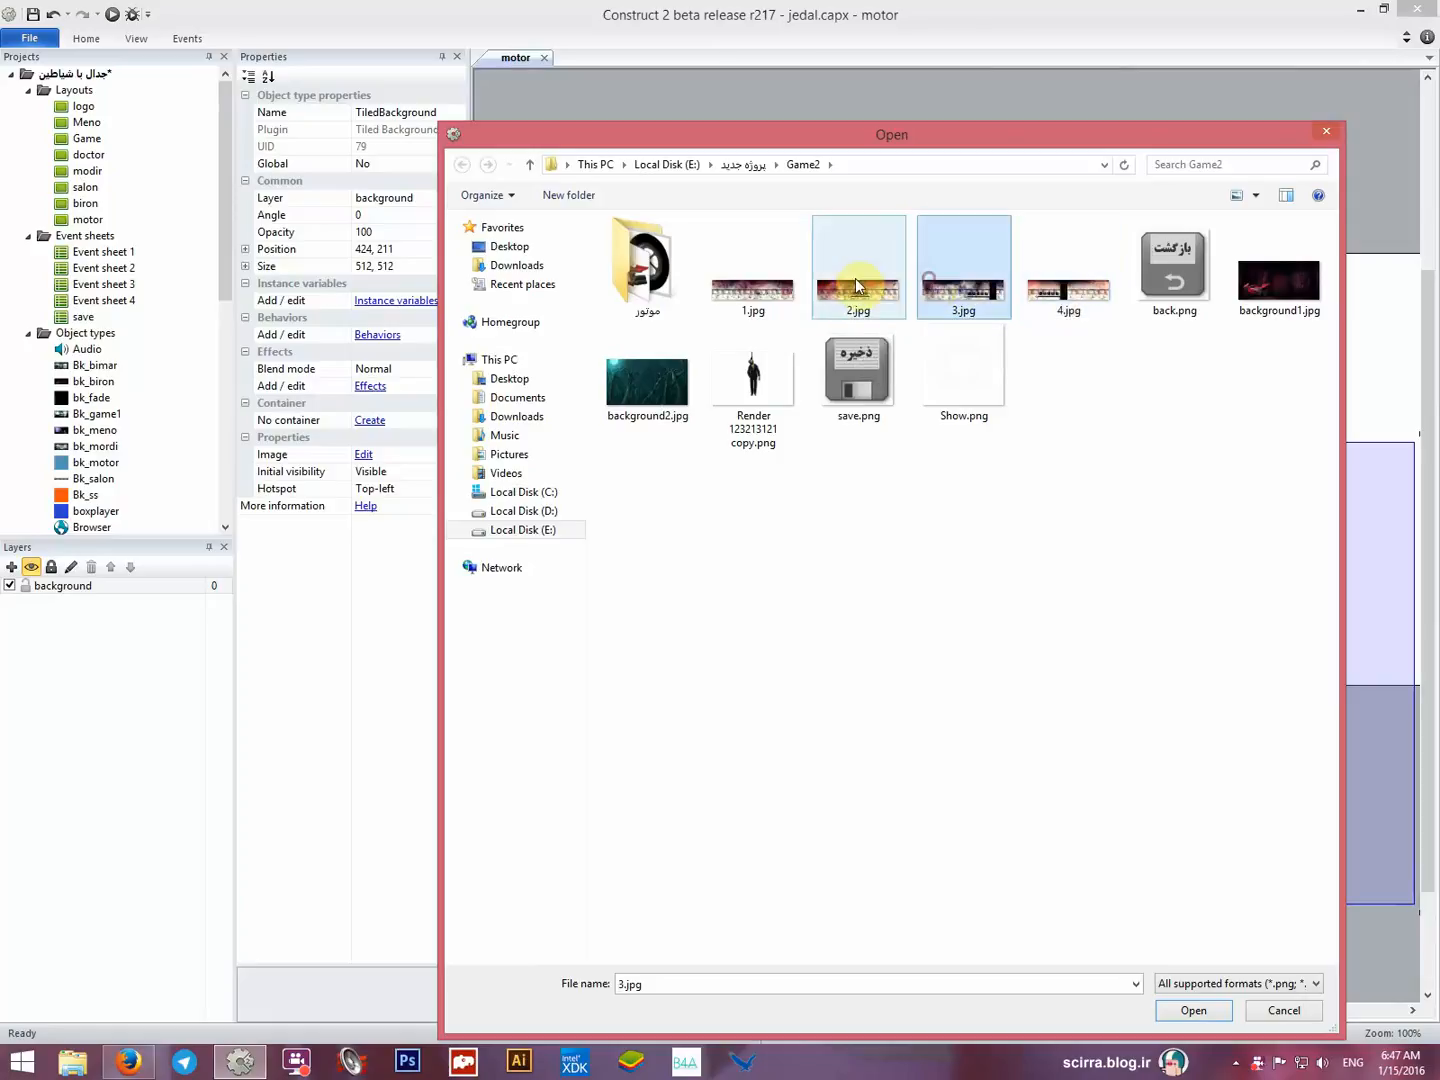
click(855, 282)
Load 1.jpg as the tiled background's image and close the image editor.
click(765, 292)
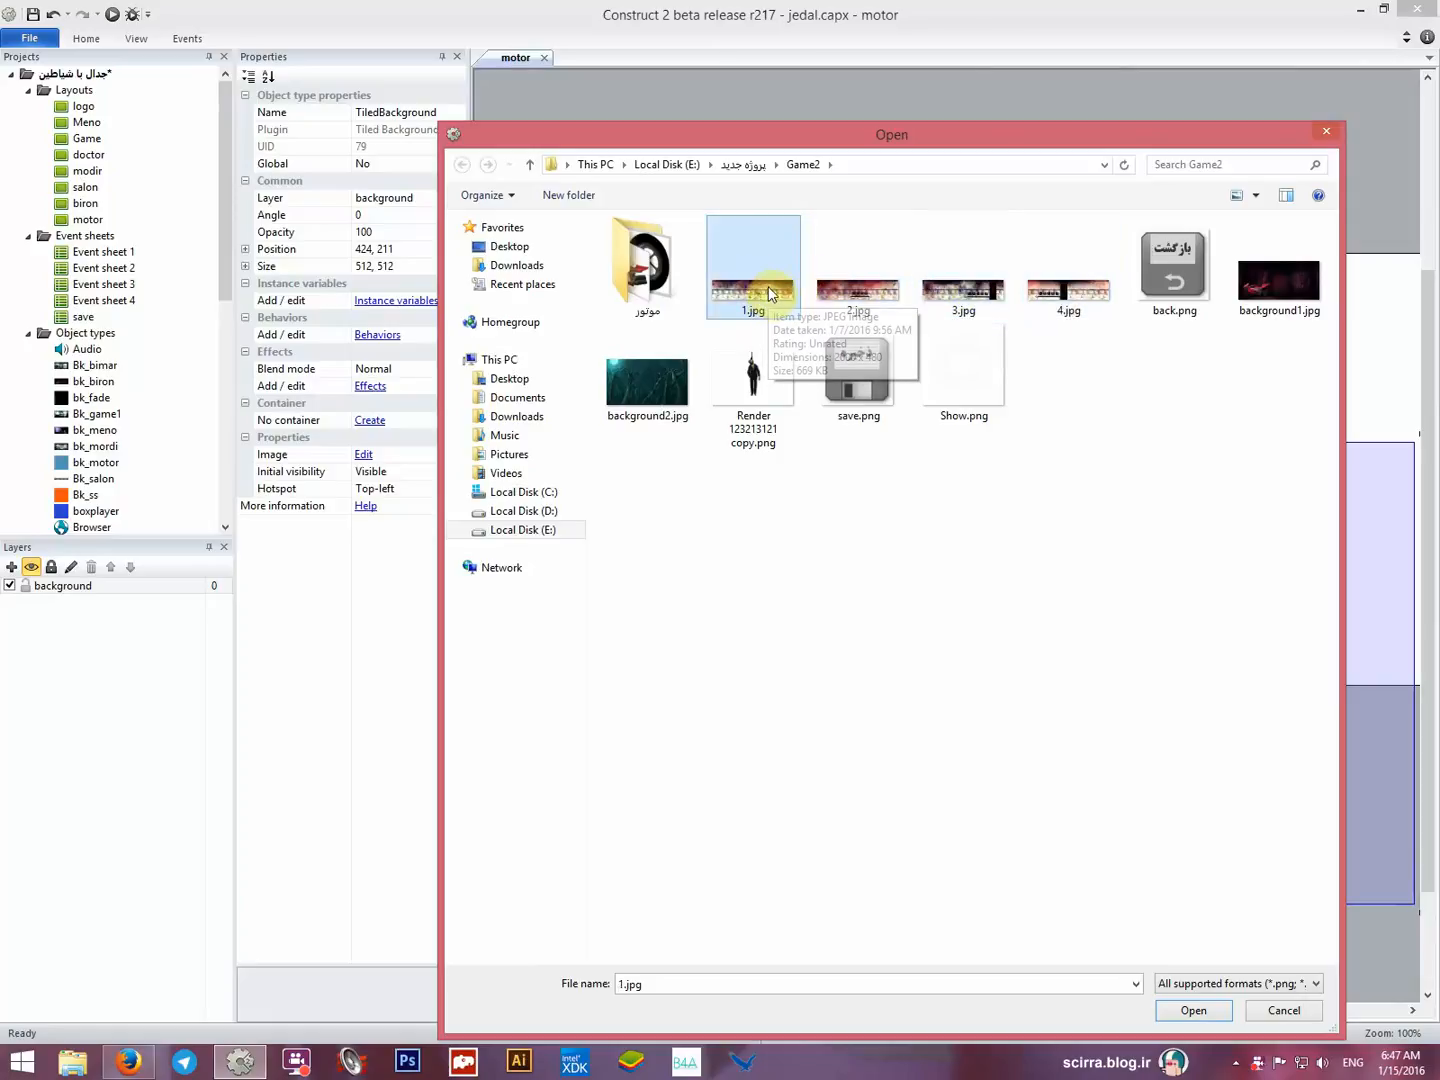
double_click(758, 290)
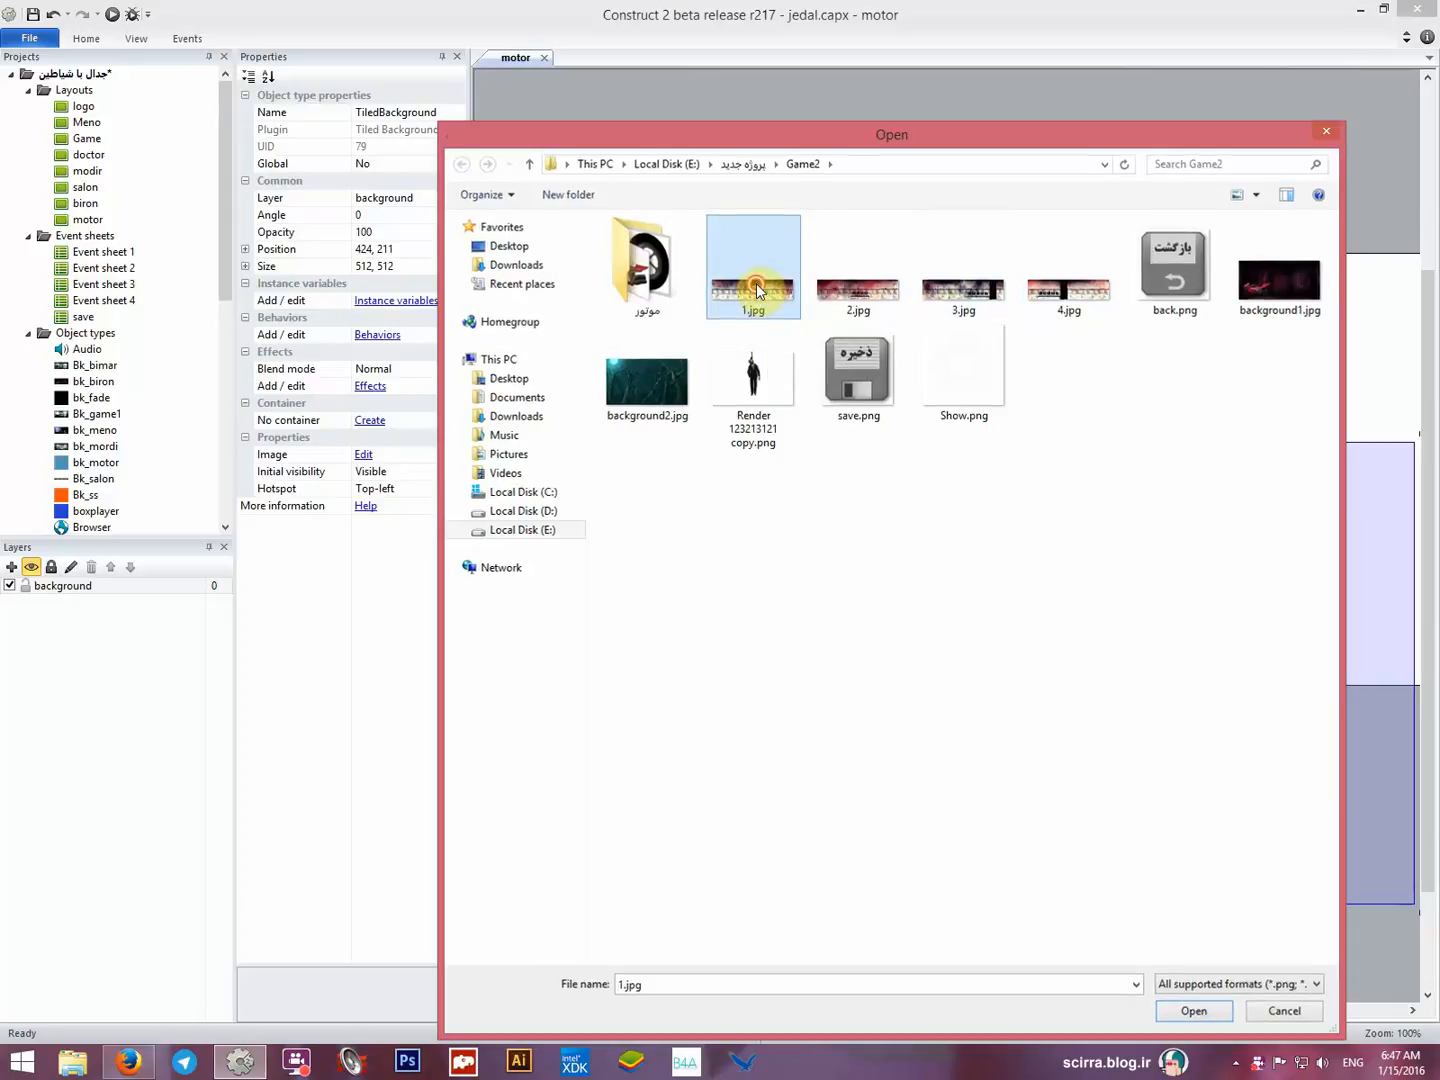
click(967, 354)
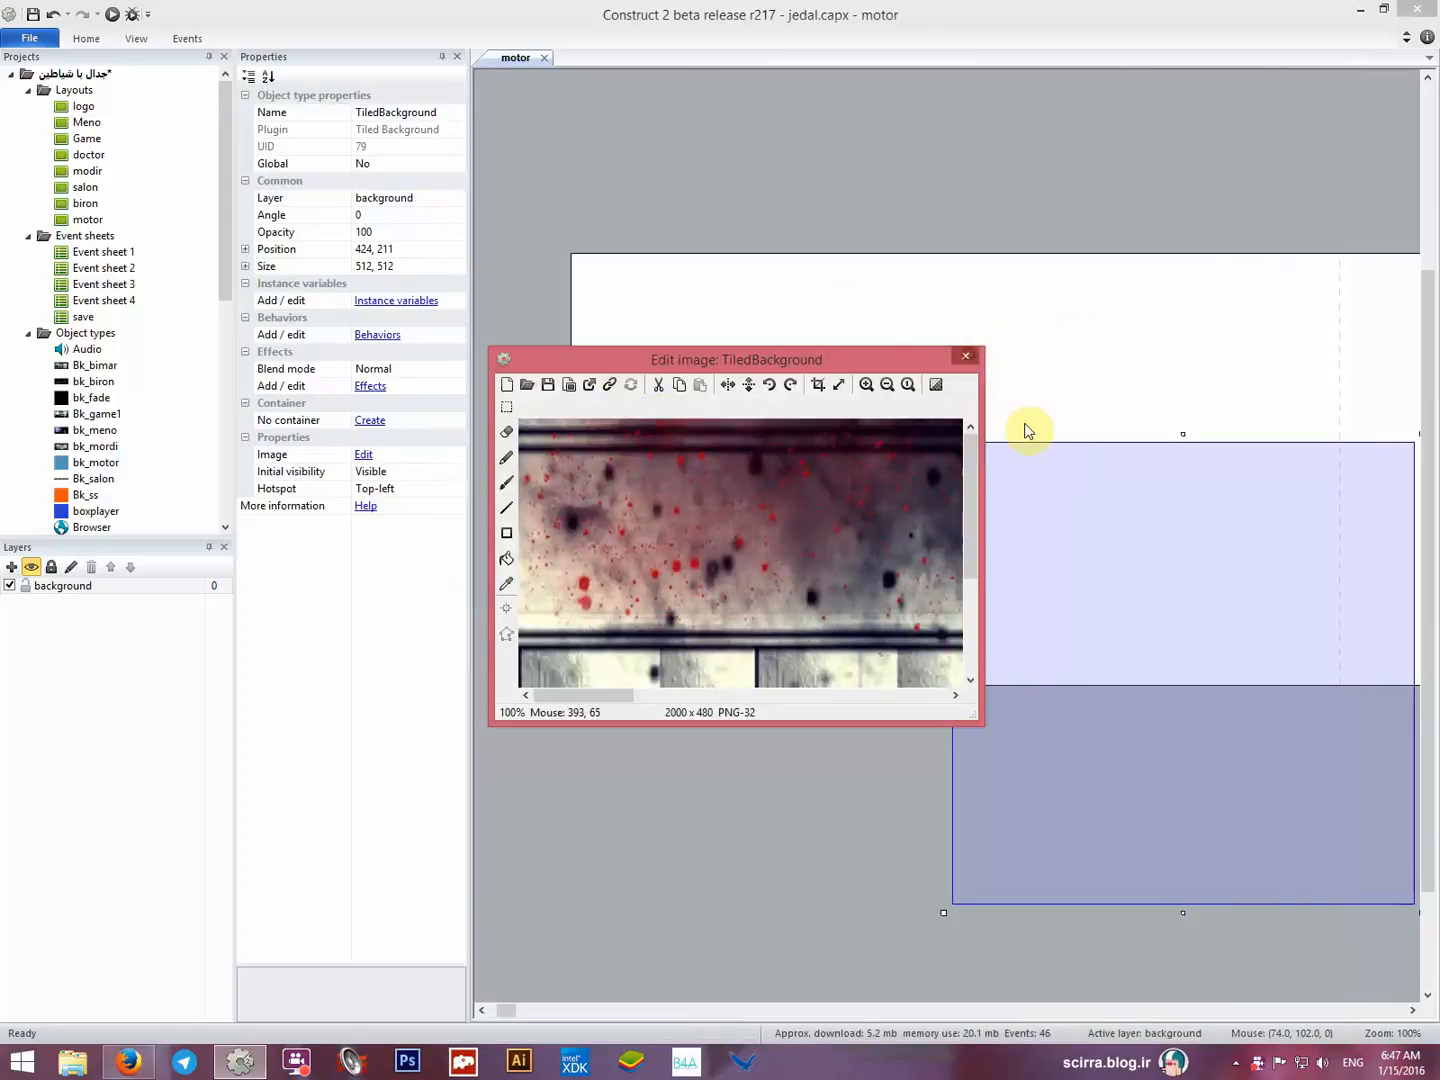
Move the tiled background to the start of the layout and copy the layout size 50000, 480 into its size.
drag(1039, 509, 712, 336)
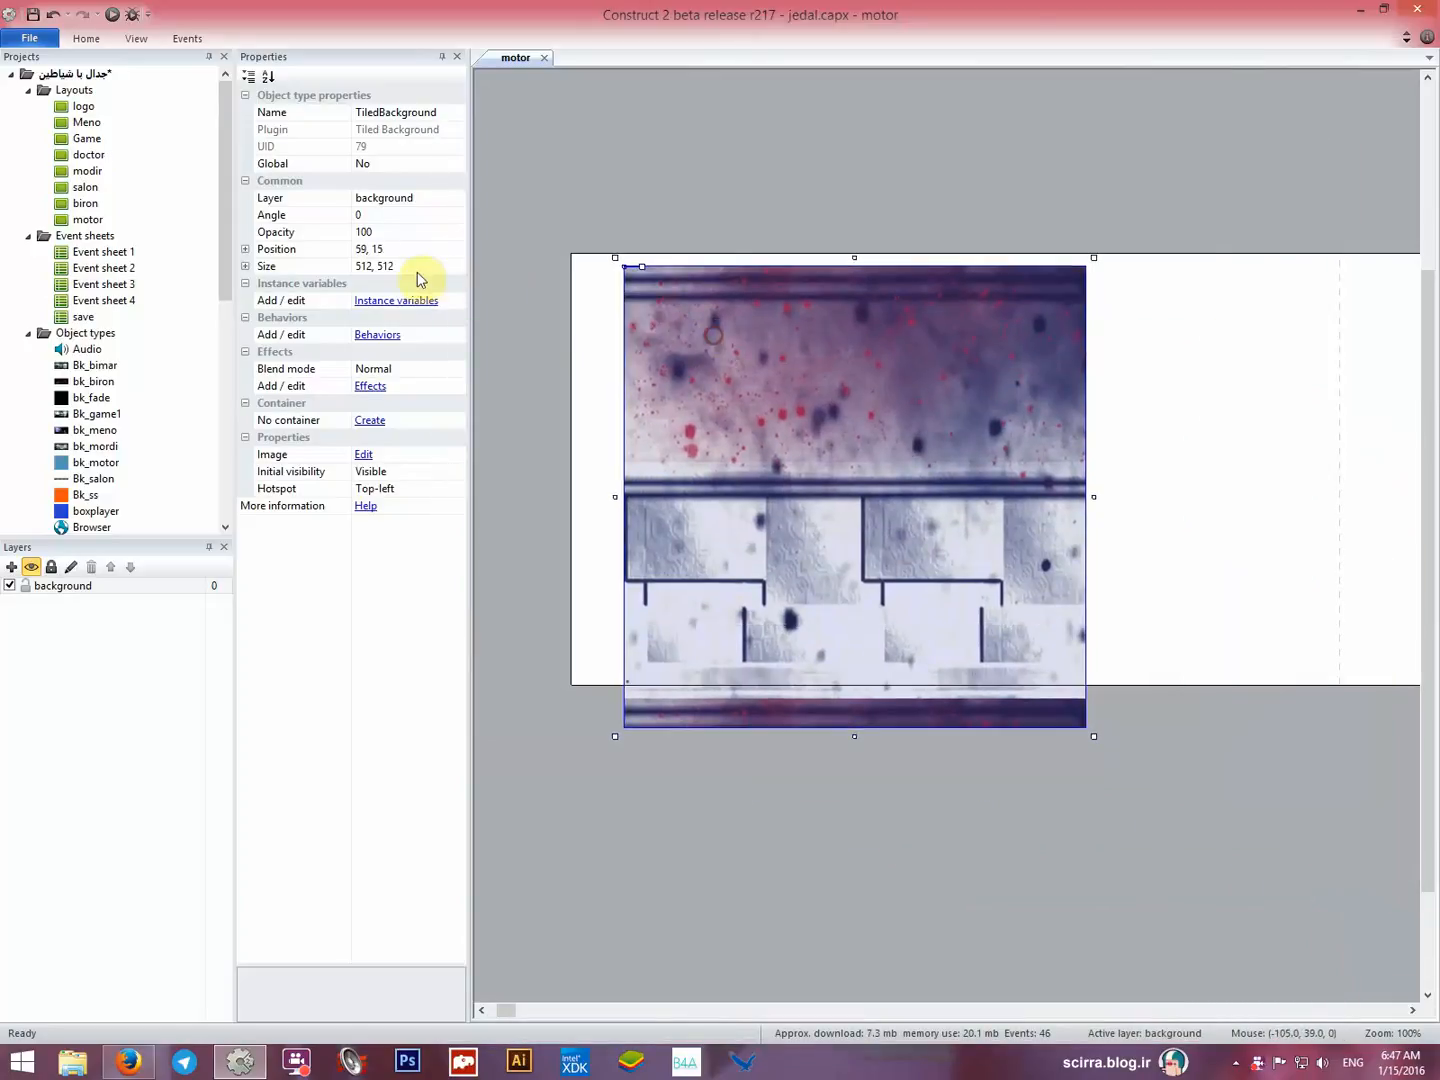
click(595, 292)
click(400, 180)
right_click(411, 183)
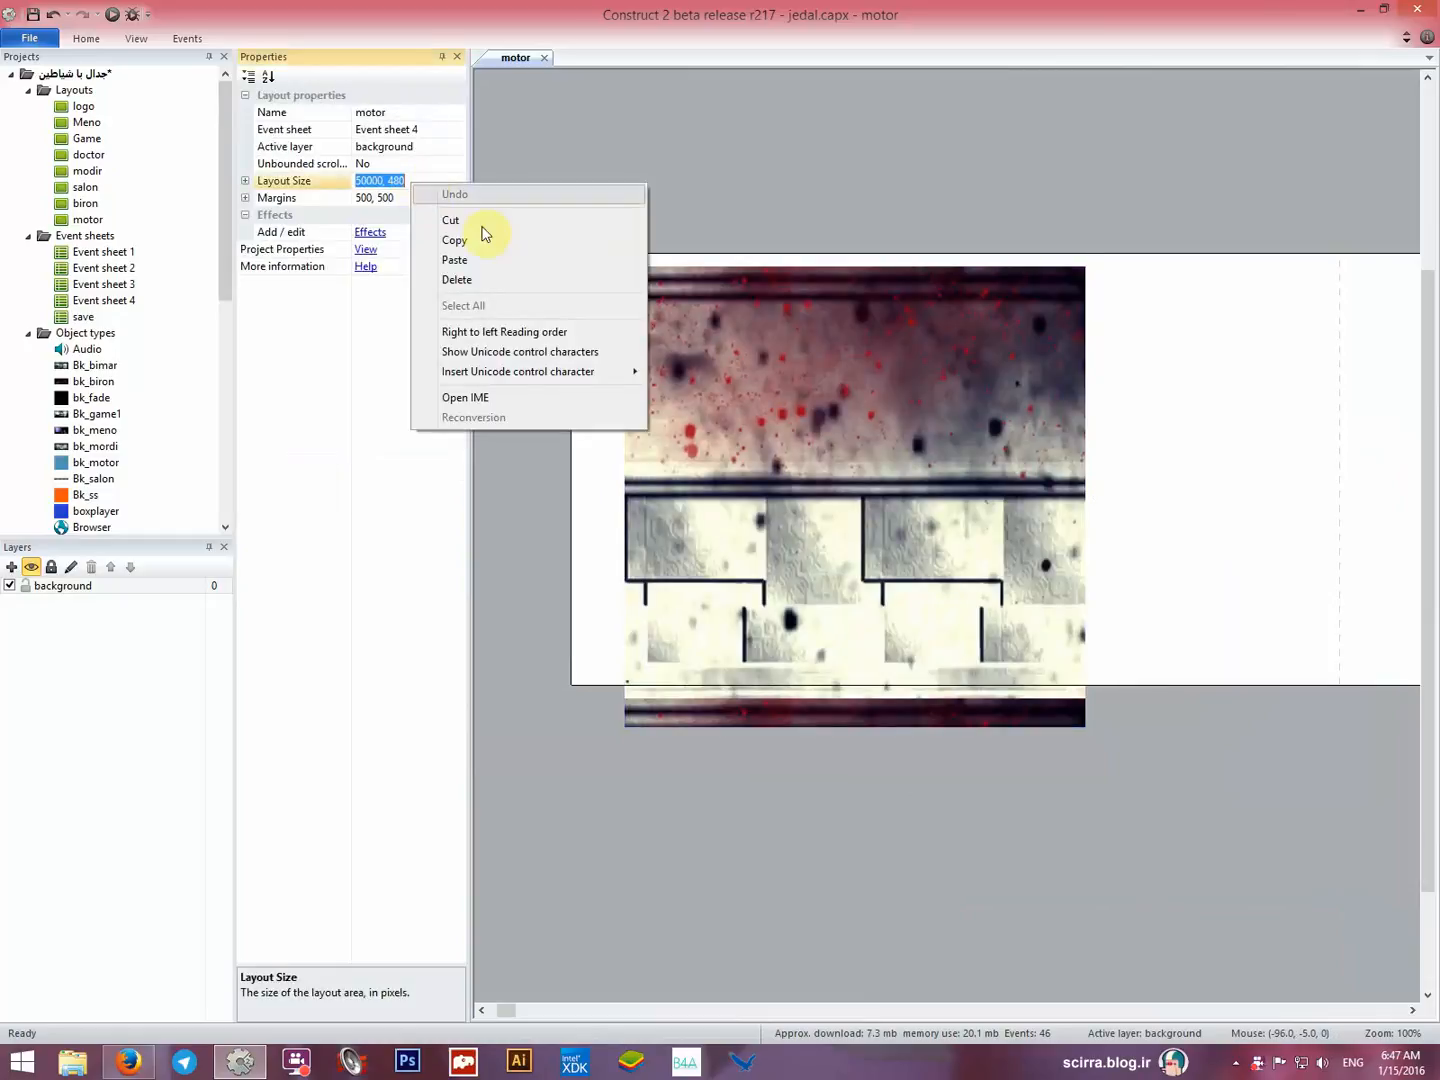
click(477, 253)
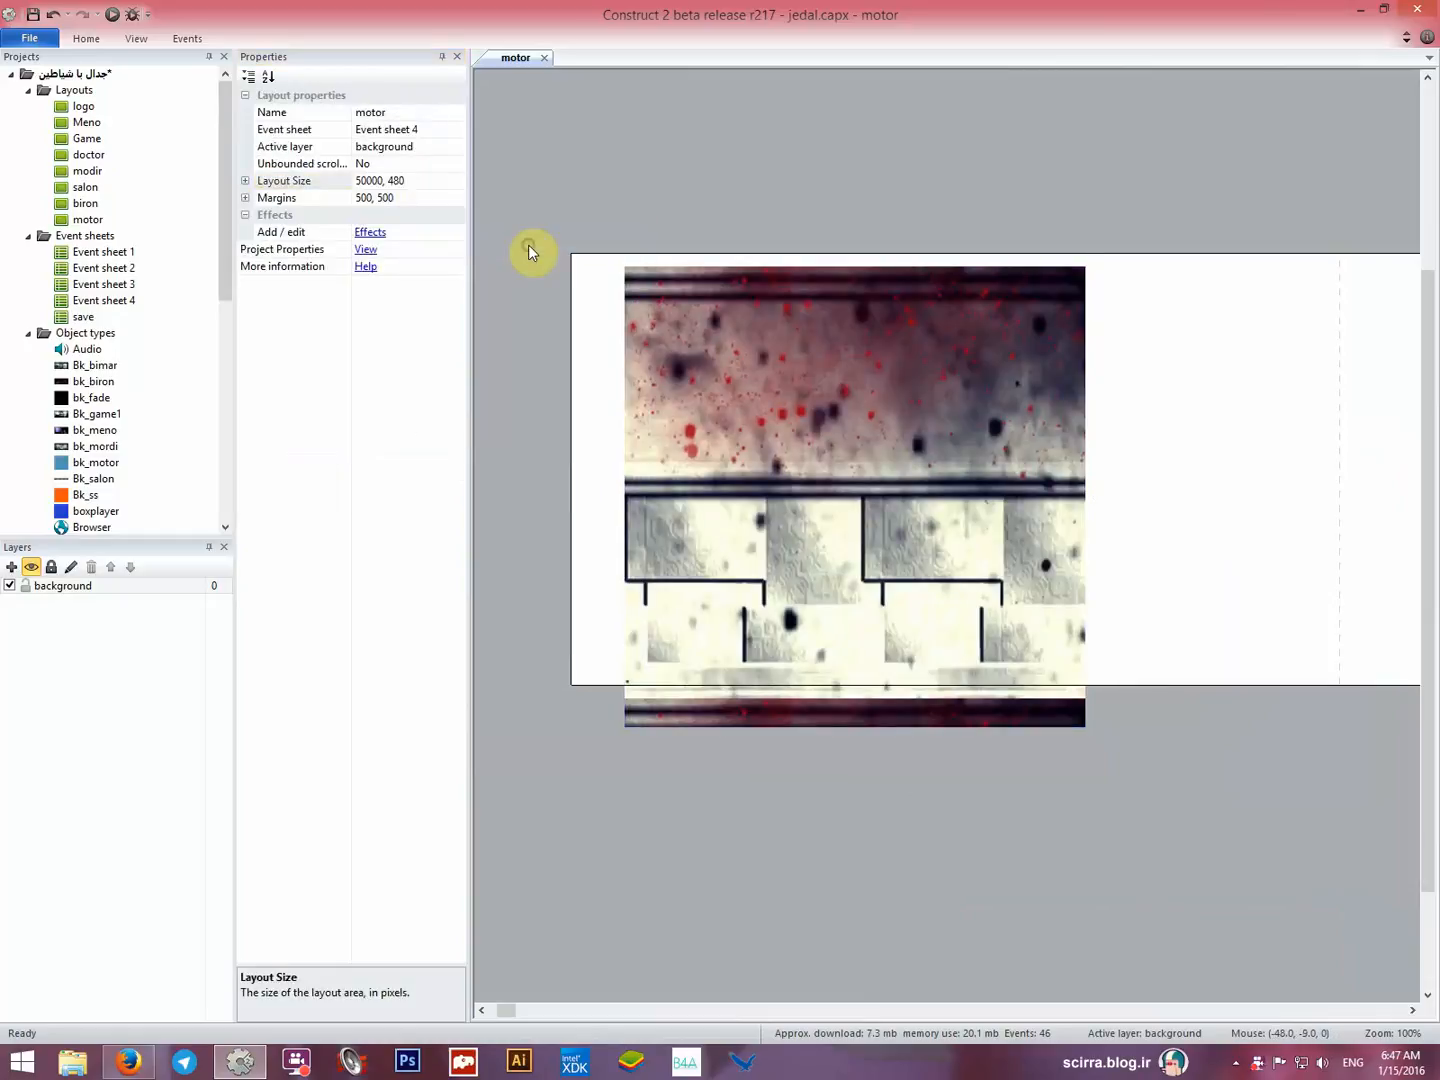
click(665, 305)
right_click(411, 264)
click(401, 266)
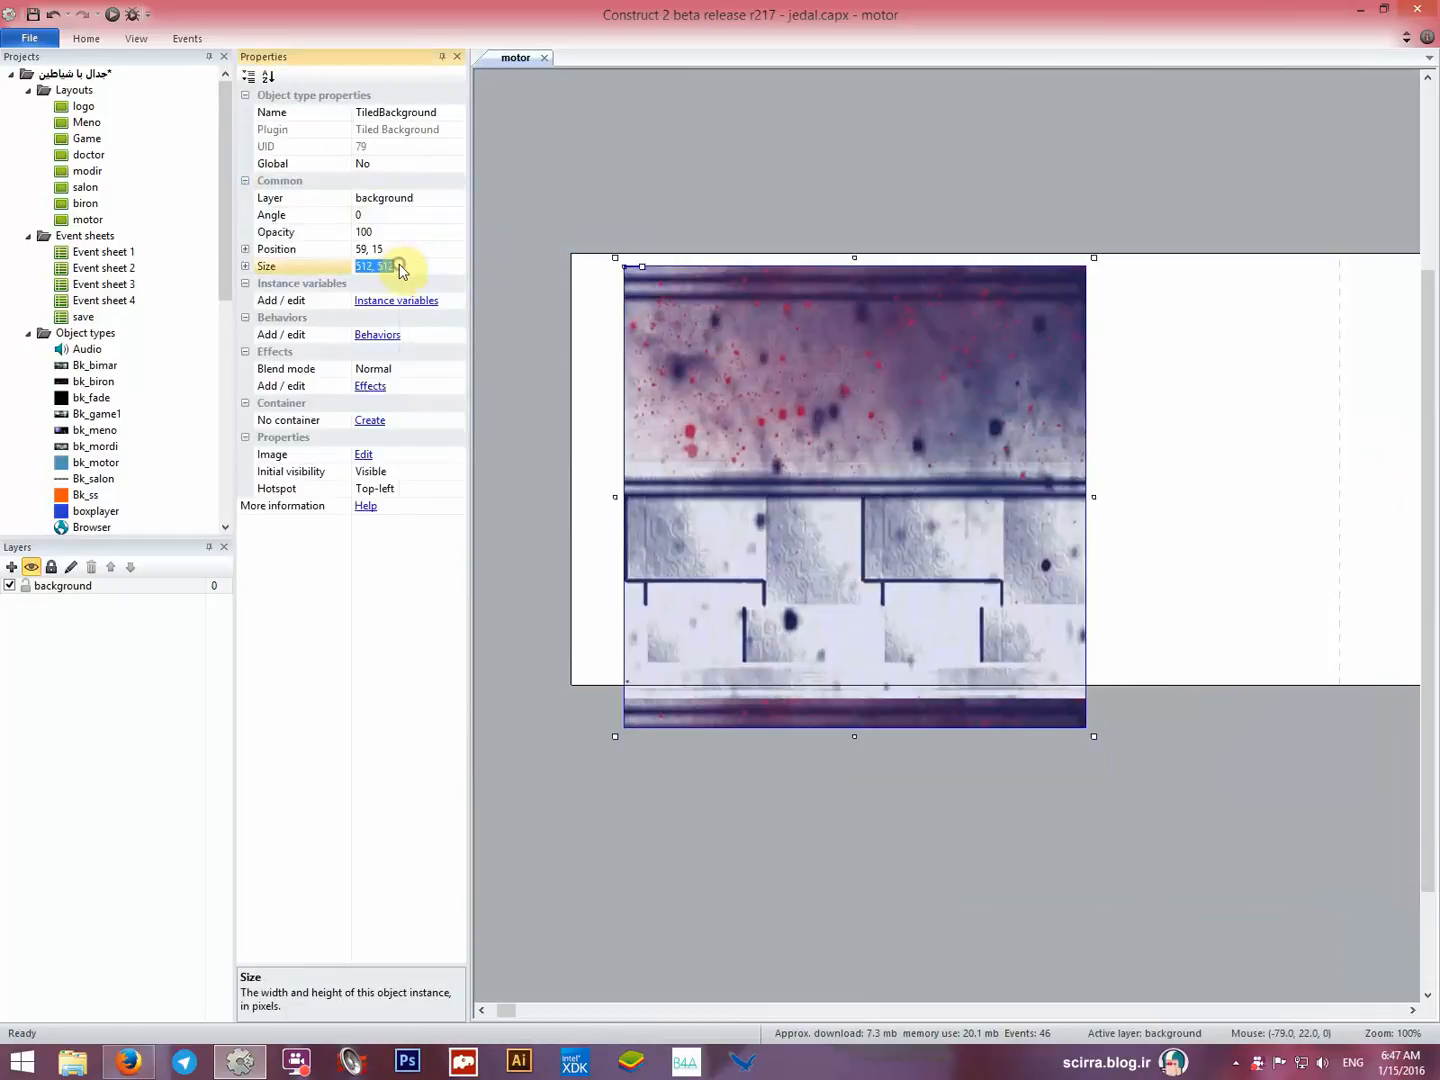
right_click(400, 267)
click(455, 340)
Align the tiled background with the layout's top-left corner by setting its position to 0, 0.
drag(797, 369, 711, 368)
key(Left)
key(Left)
key(Left)
key(Left)
key(Left)
key(Left)
key(Left)
key(Left)
key(Left)
key(Left)
key(Left)
key(Left)
key(Left)
key(Left)
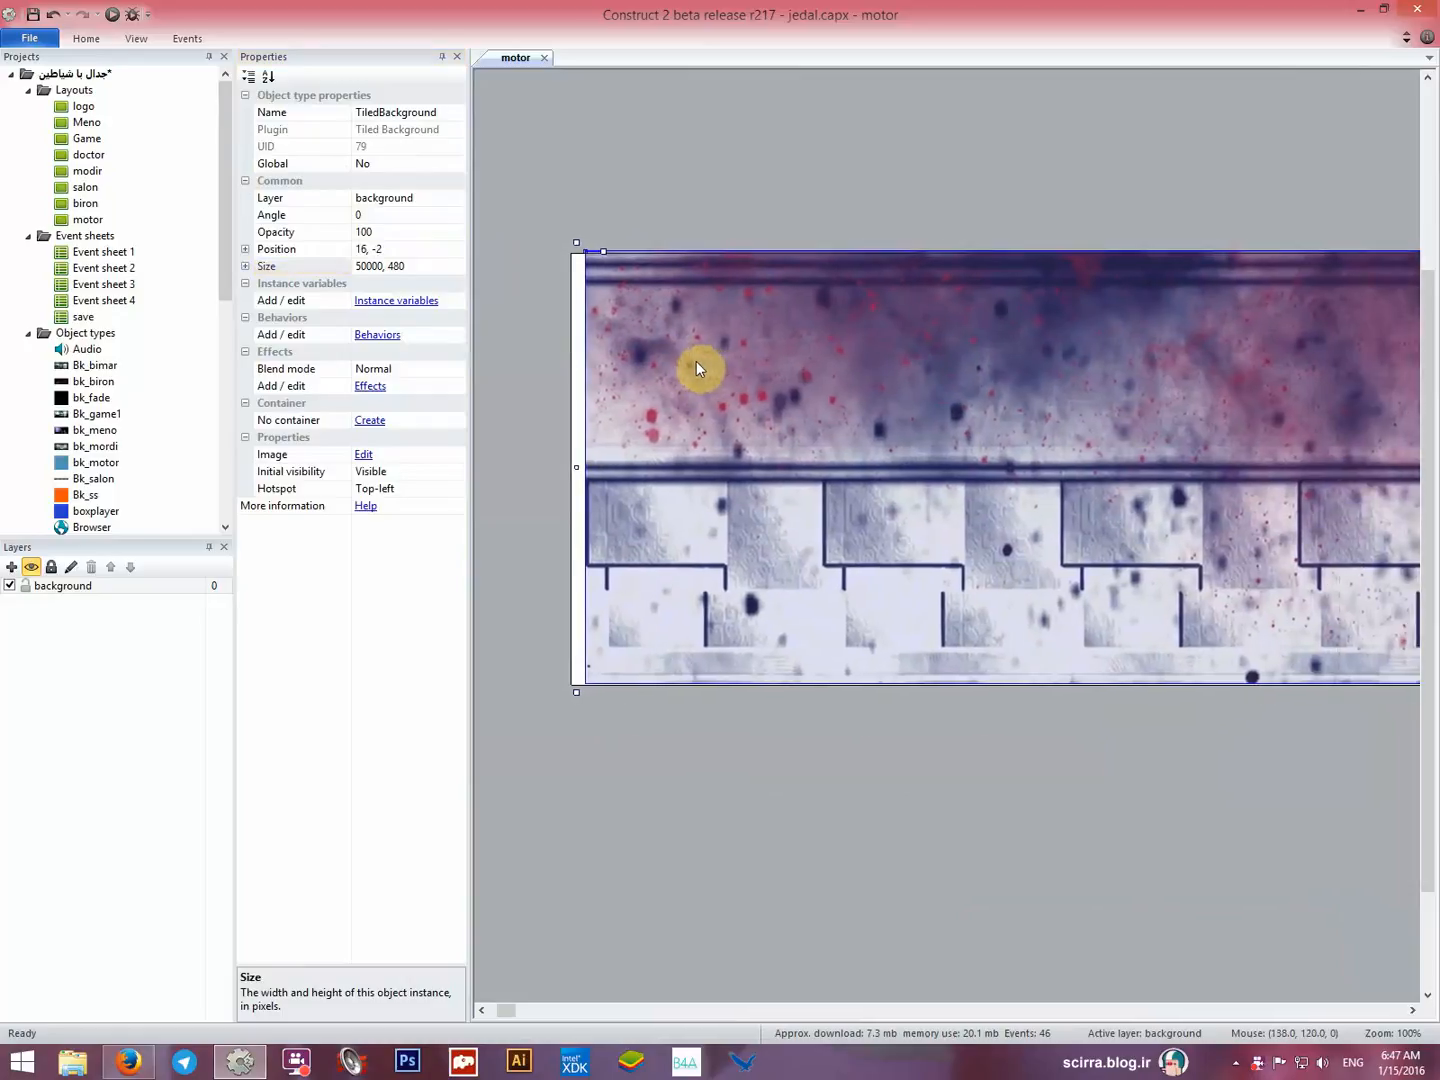
key(Down)
key(Down)
key(Left)
key(Left)
key(Left)
key(Left)
key(Left)
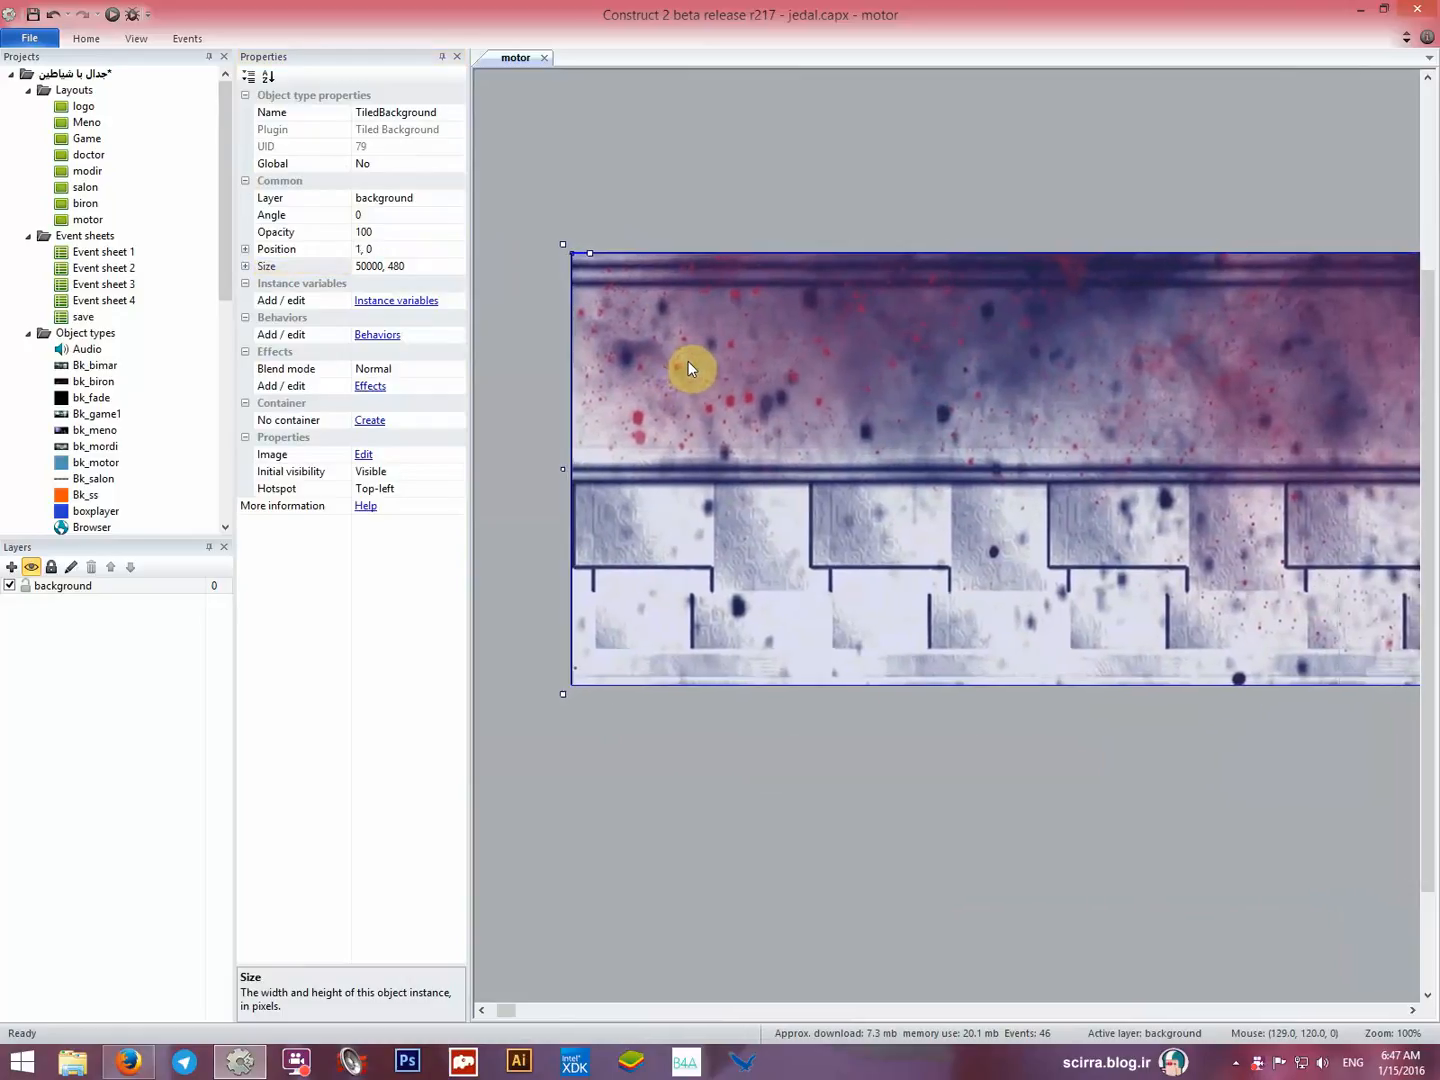
click(384, 247)
text(0,)
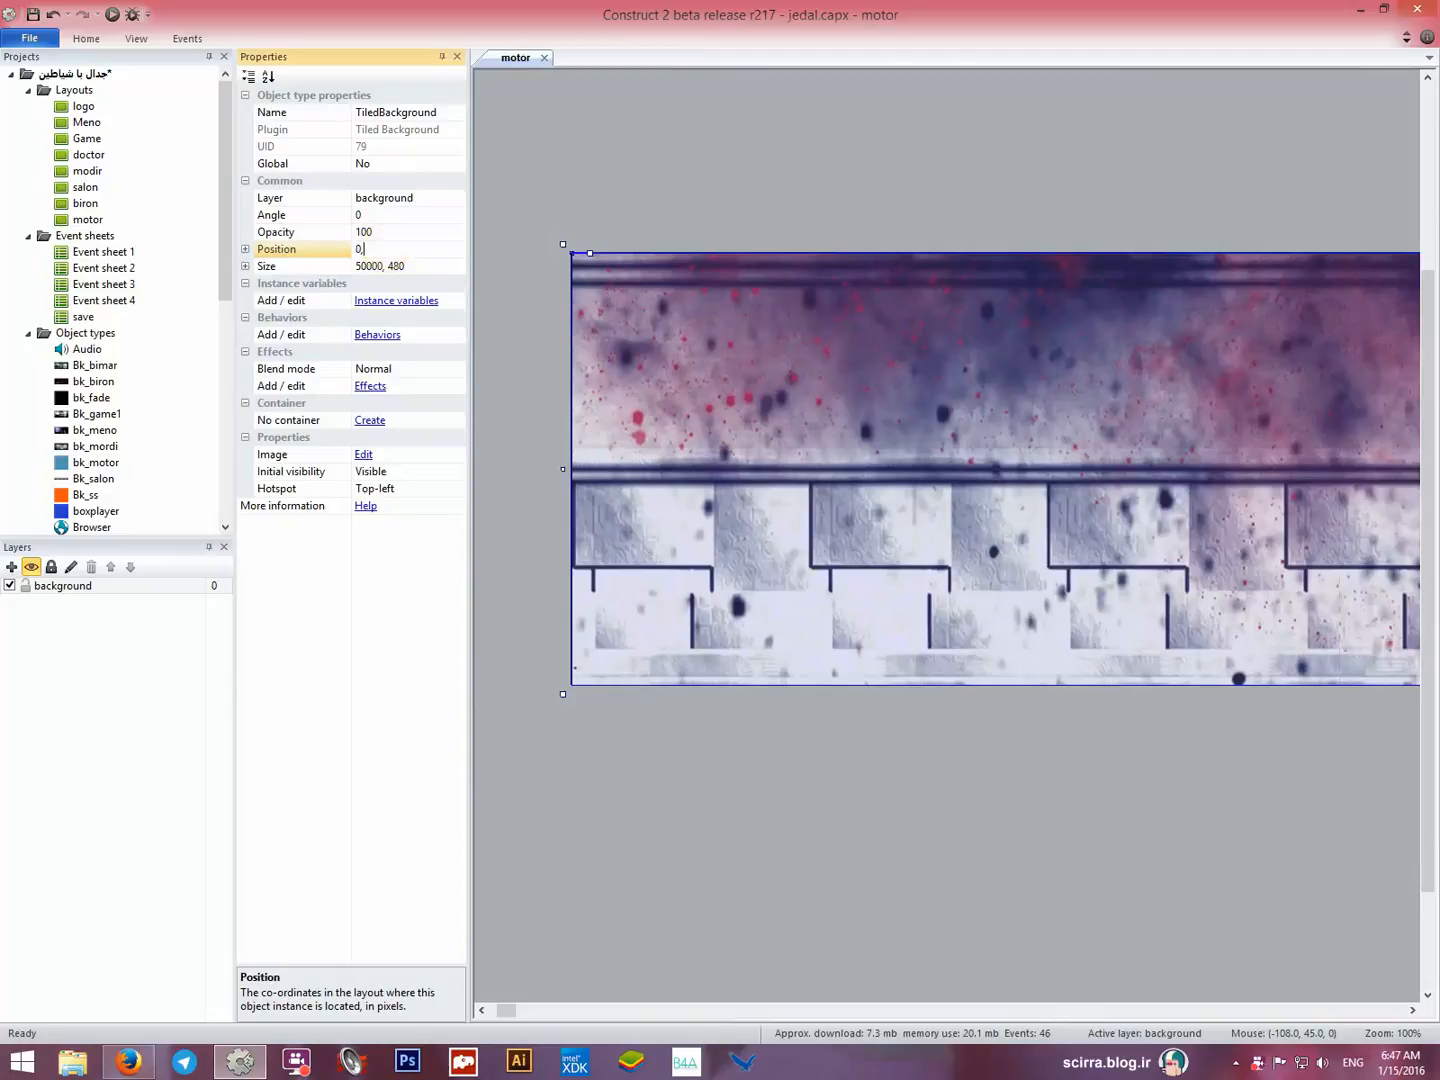
key(Return)
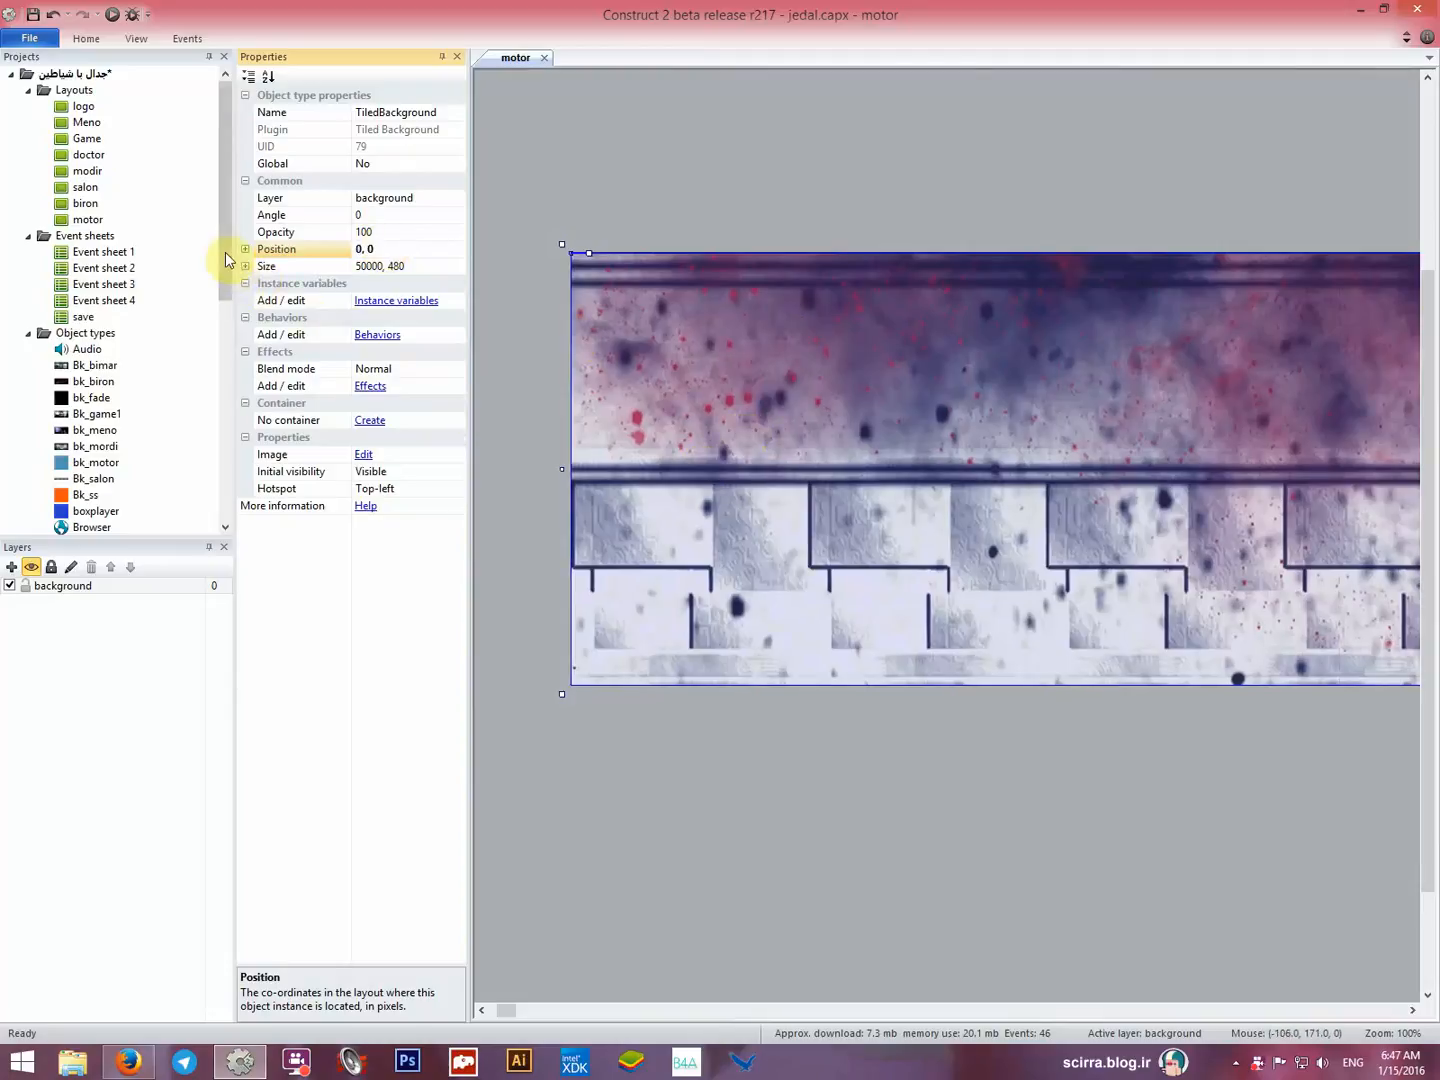
Place an instance of the existing Solid object along the layout's bottom edge, starting at about -6, 462, keeping the tiled background in place.
drag(221, 250, 203, 390)
click(94, 384)
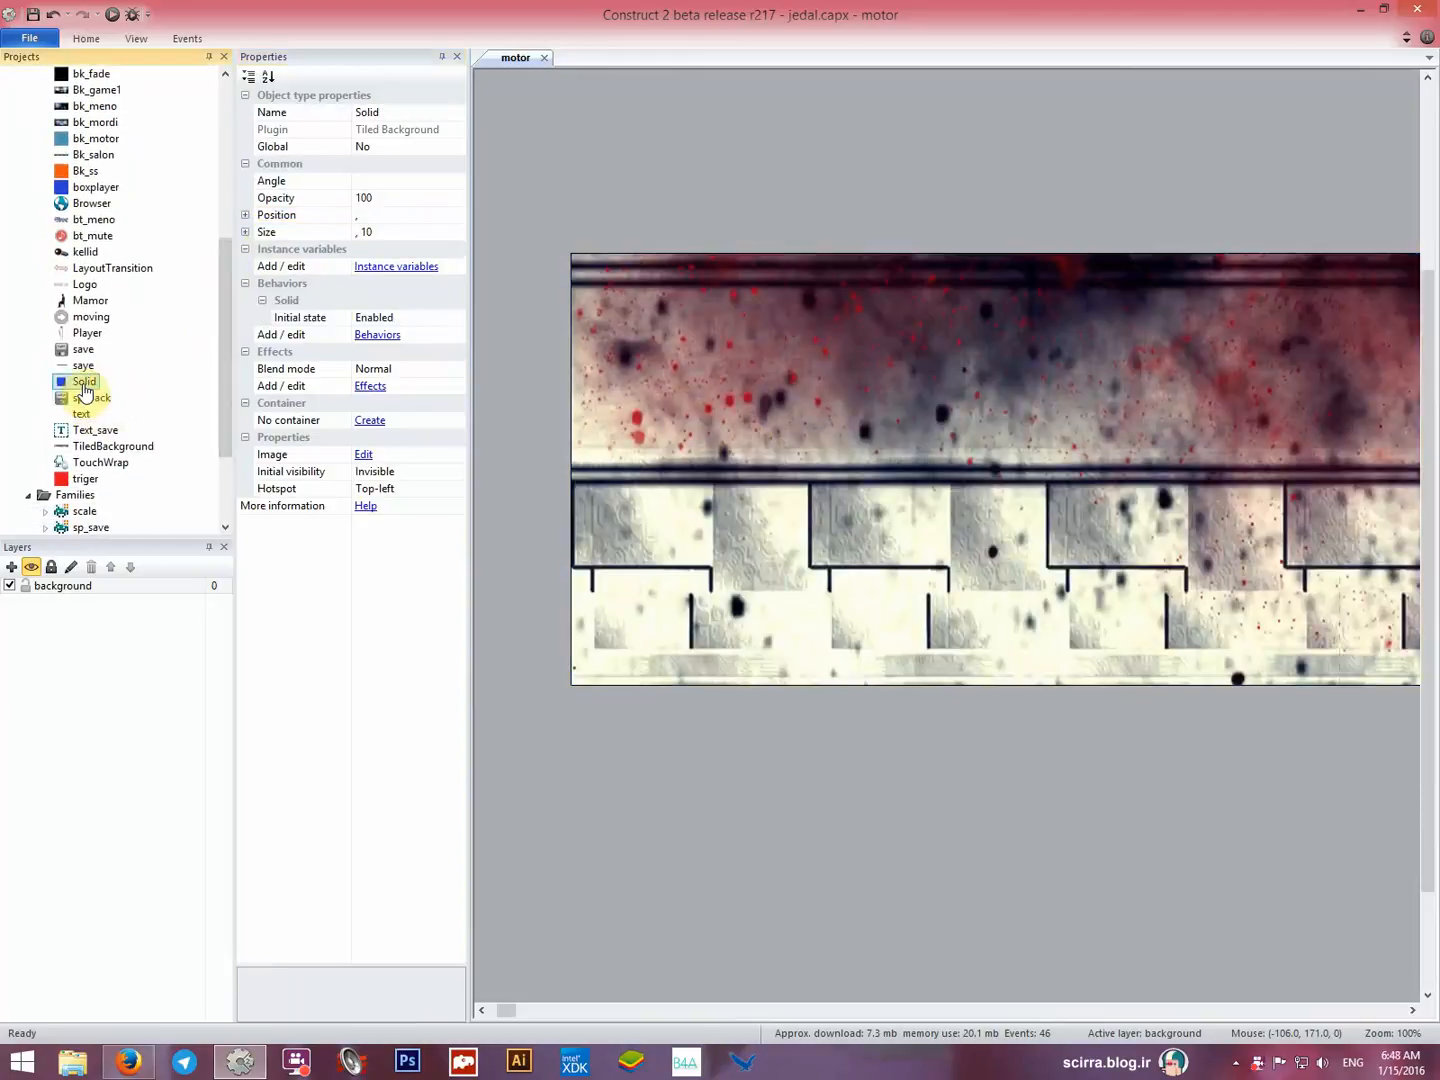
drag(85, 390, 706, 669)
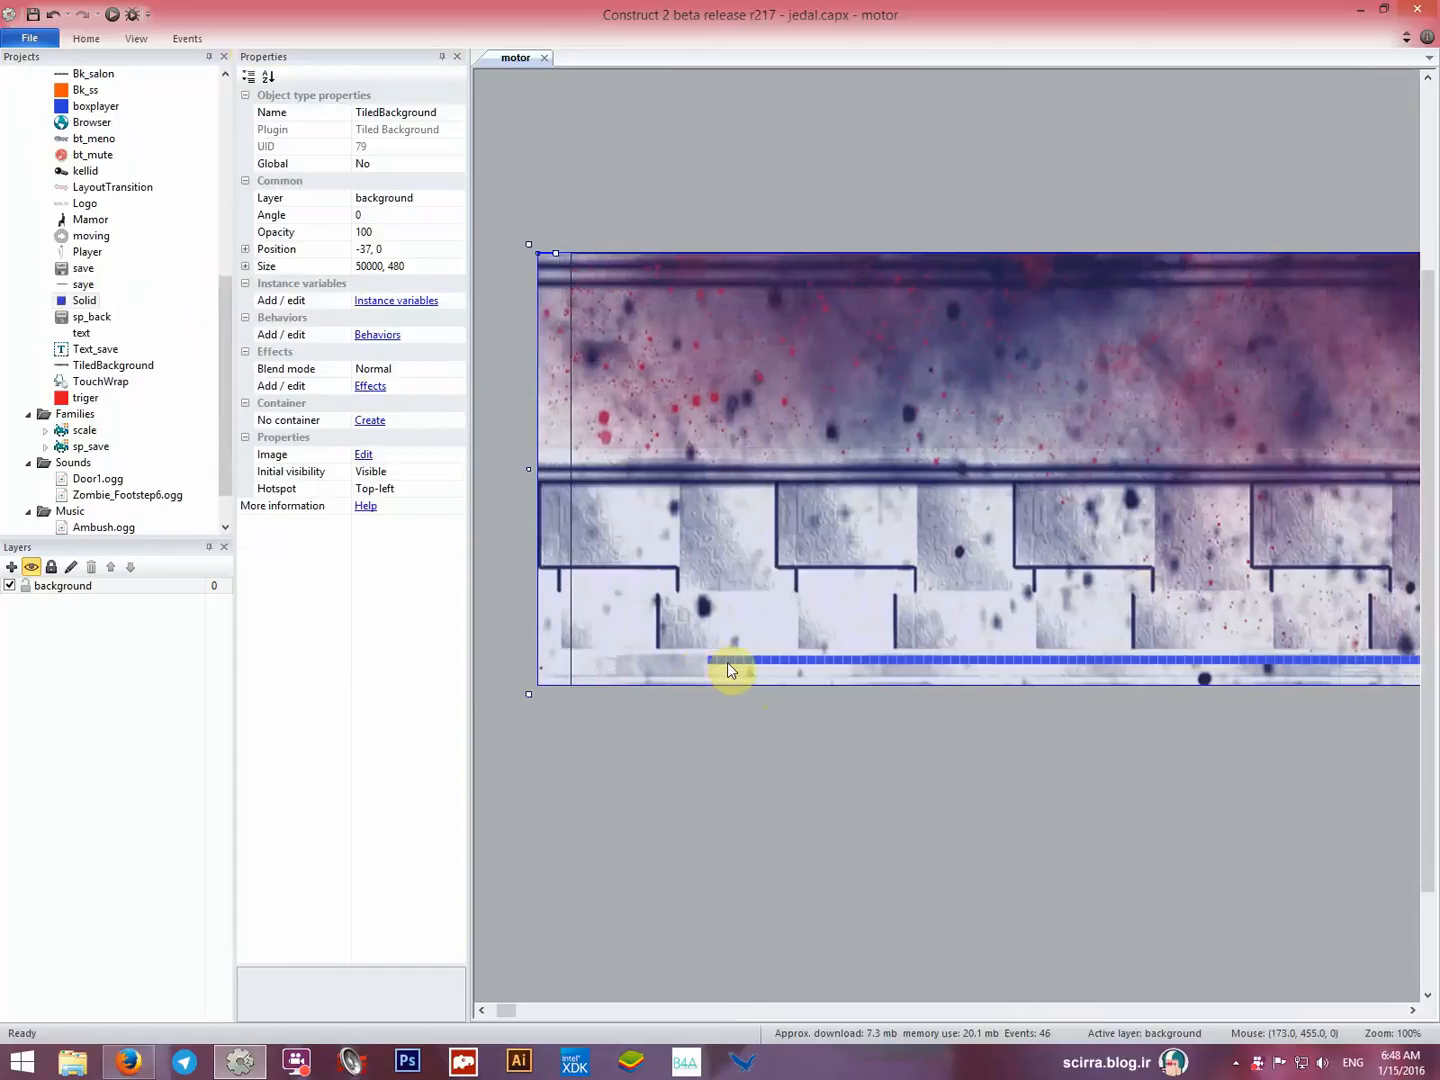
key(ctrl+z)
drag(734, 663, 593, 679)
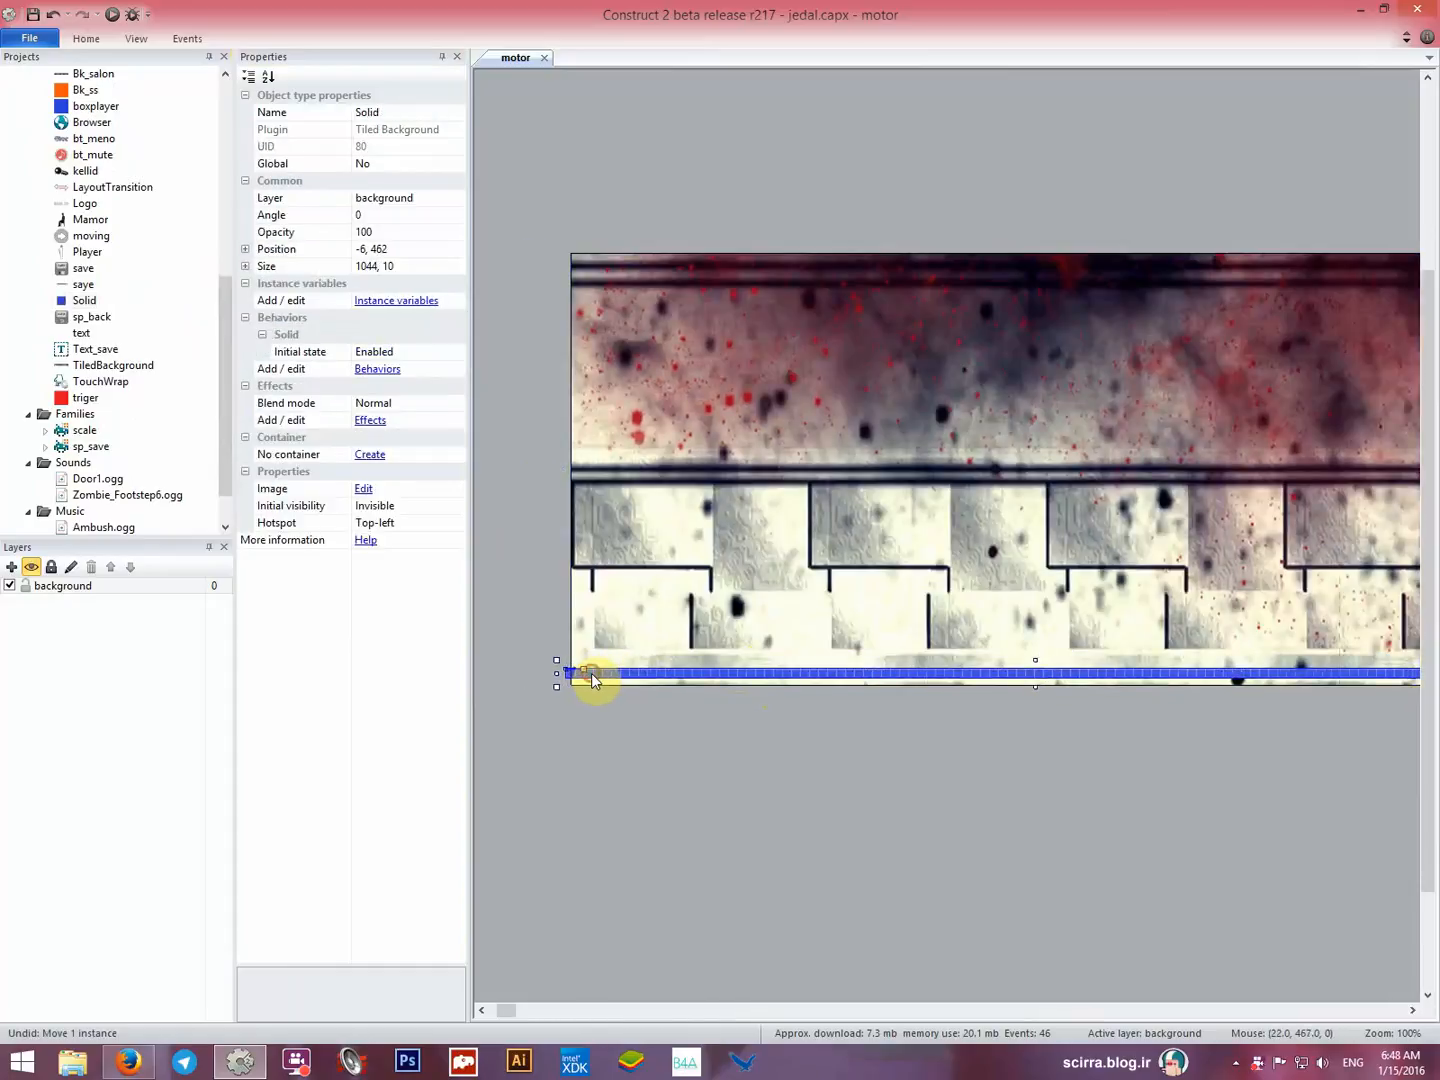
Set the Solid bar's size to 50000, 10 and stretch its far end slightly past the layout's right edge.
click(402, 268)
drag(379, 267, 325, 268)
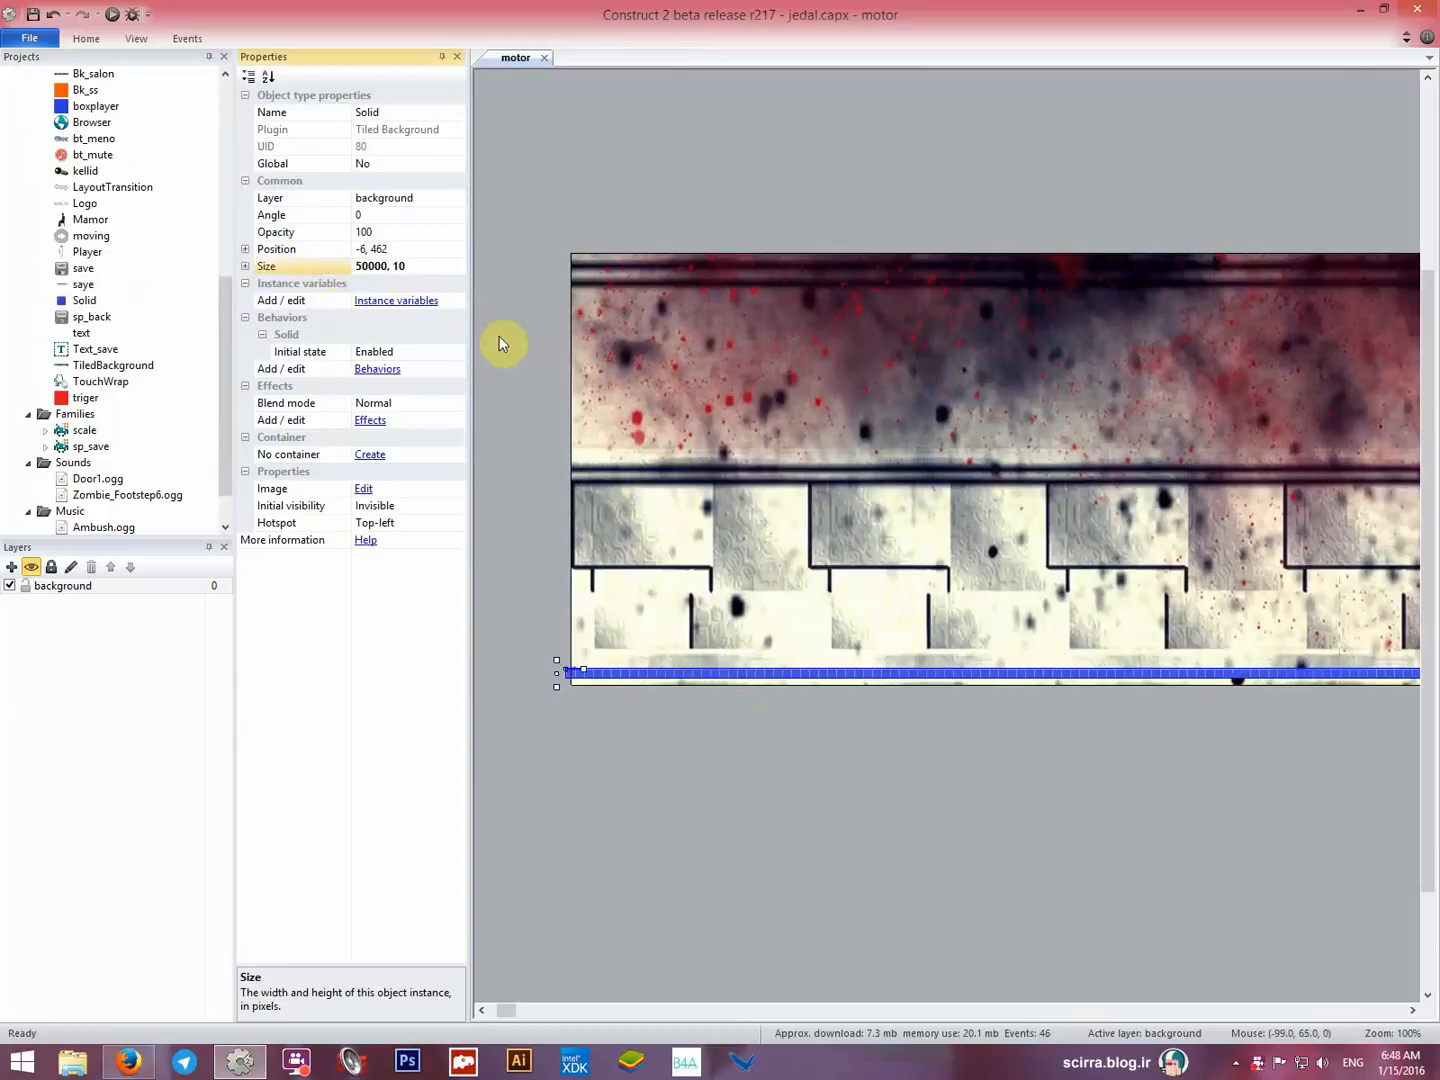
drag(499, 1012, 1396, 1018)
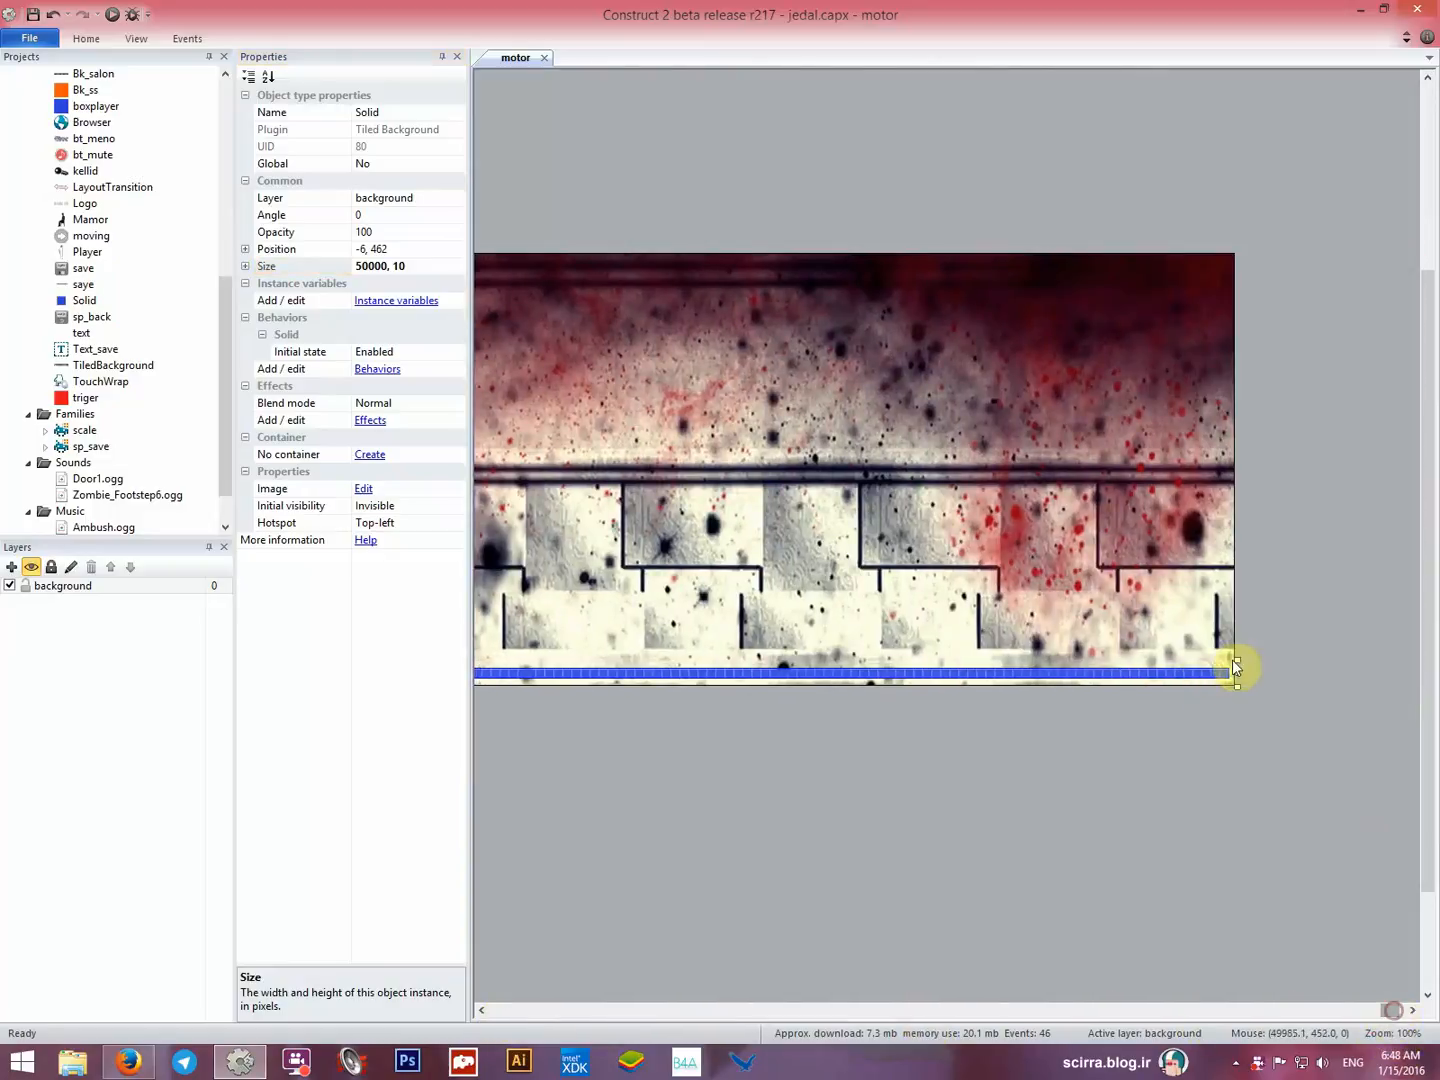
drag(1238, 672, 1250, 672)
Lock the background layer of the motor layout.
drag(1385, 1010, 505, 1012)
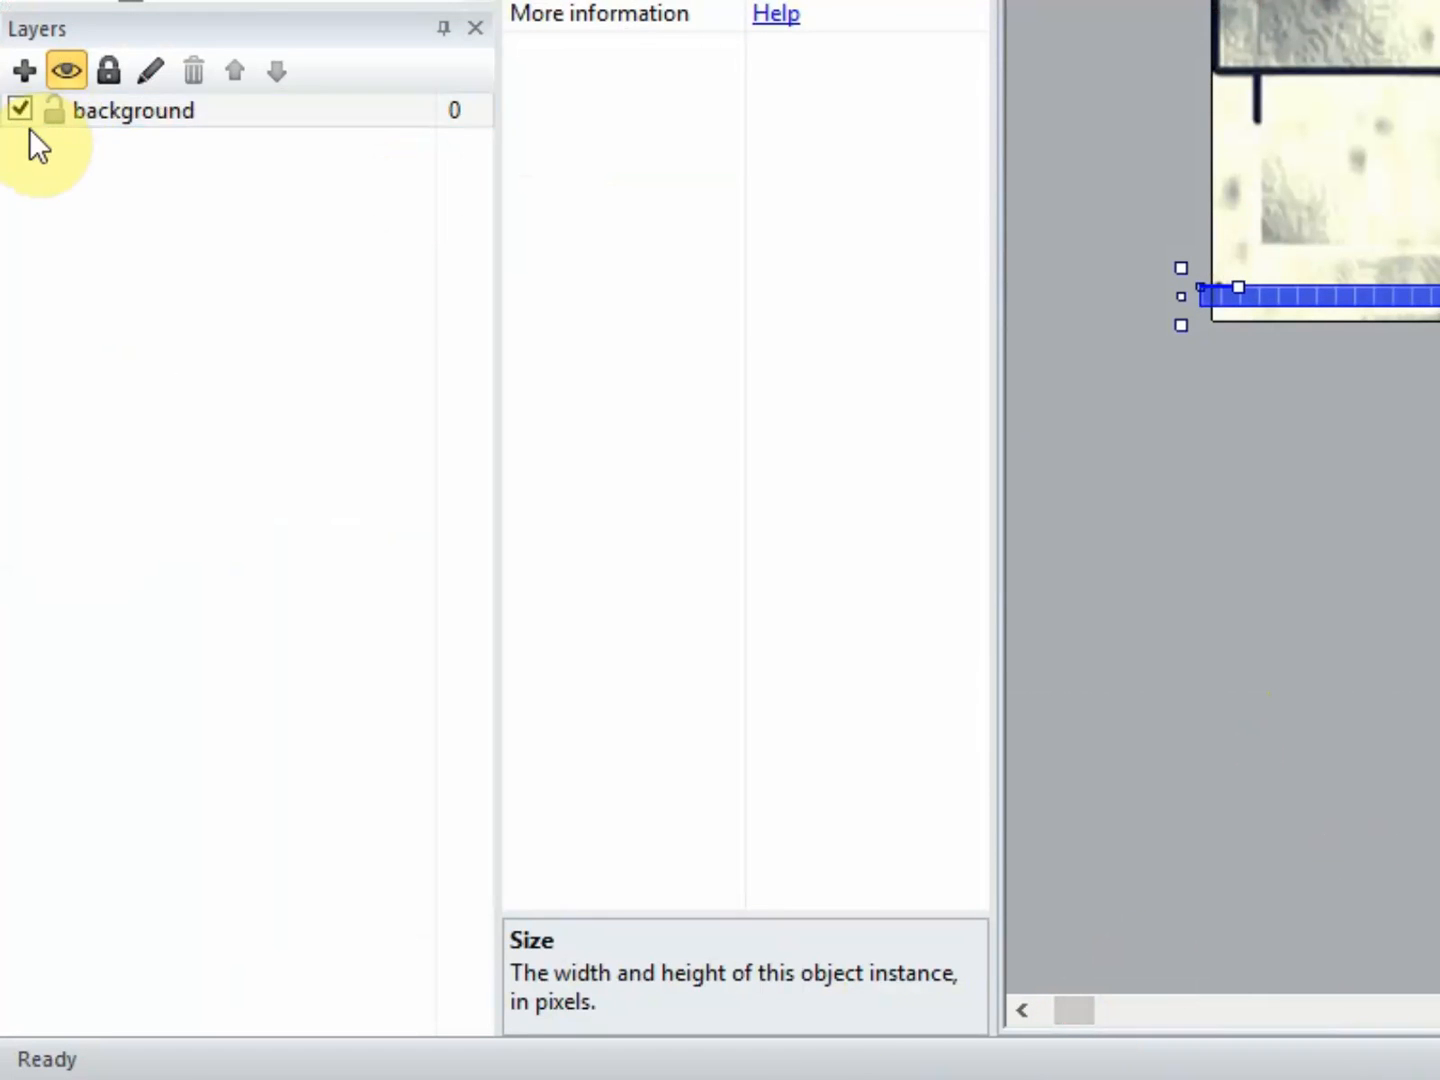
click(45, 105)
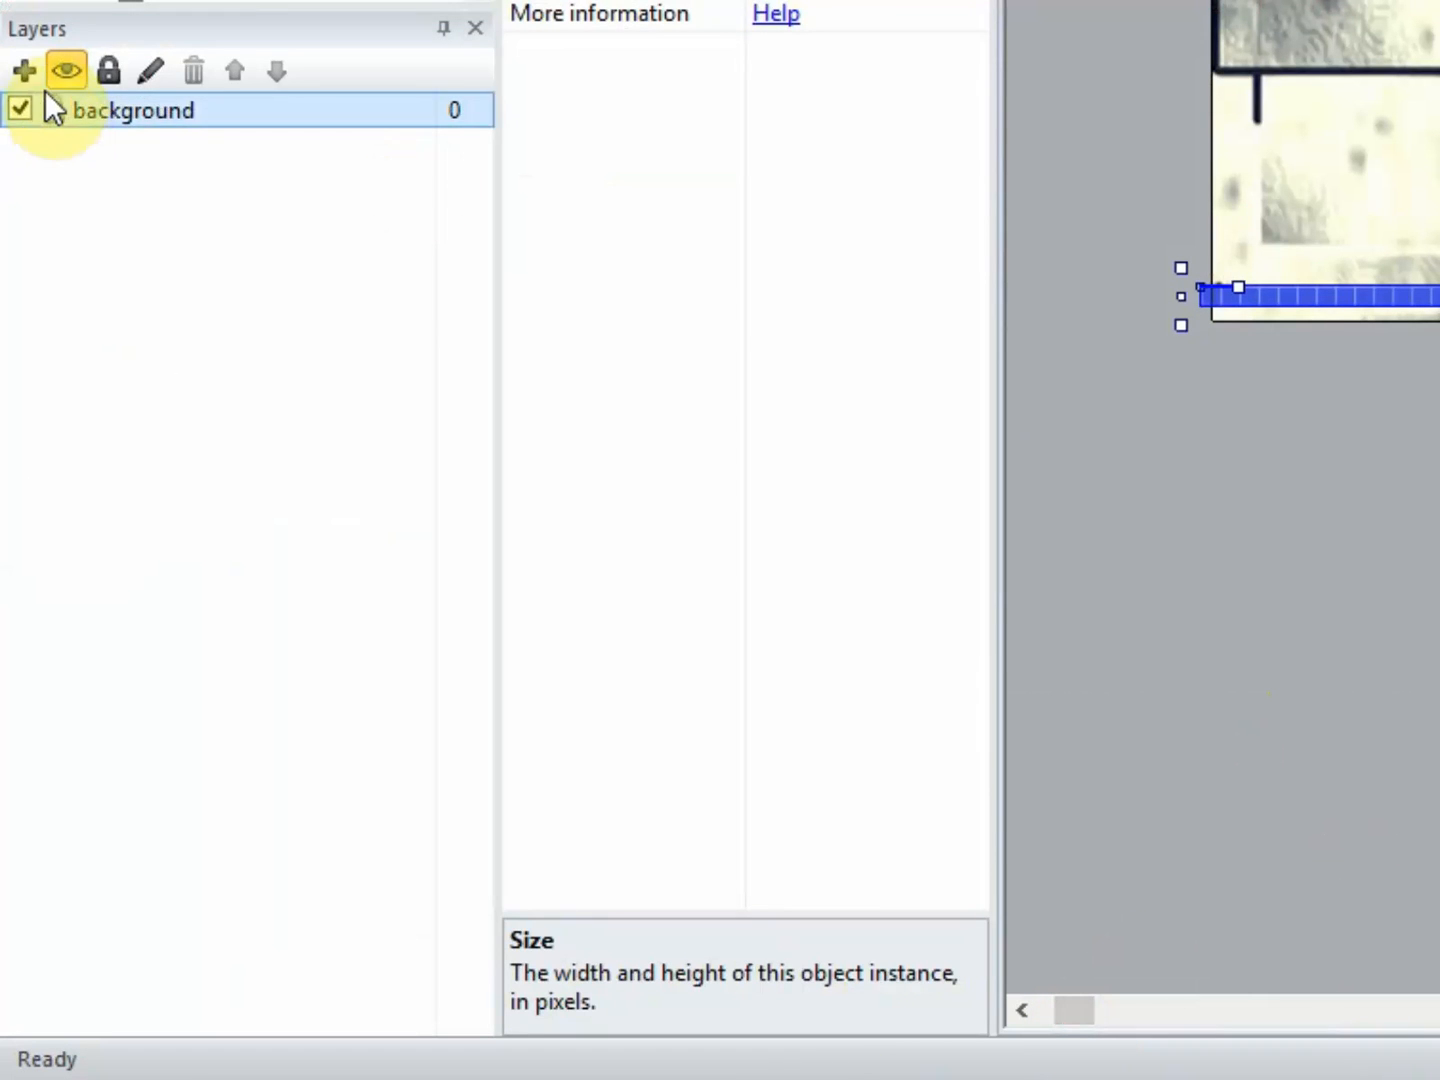
Lock the background layer and add a new layer named player above it.
click(58, 116)
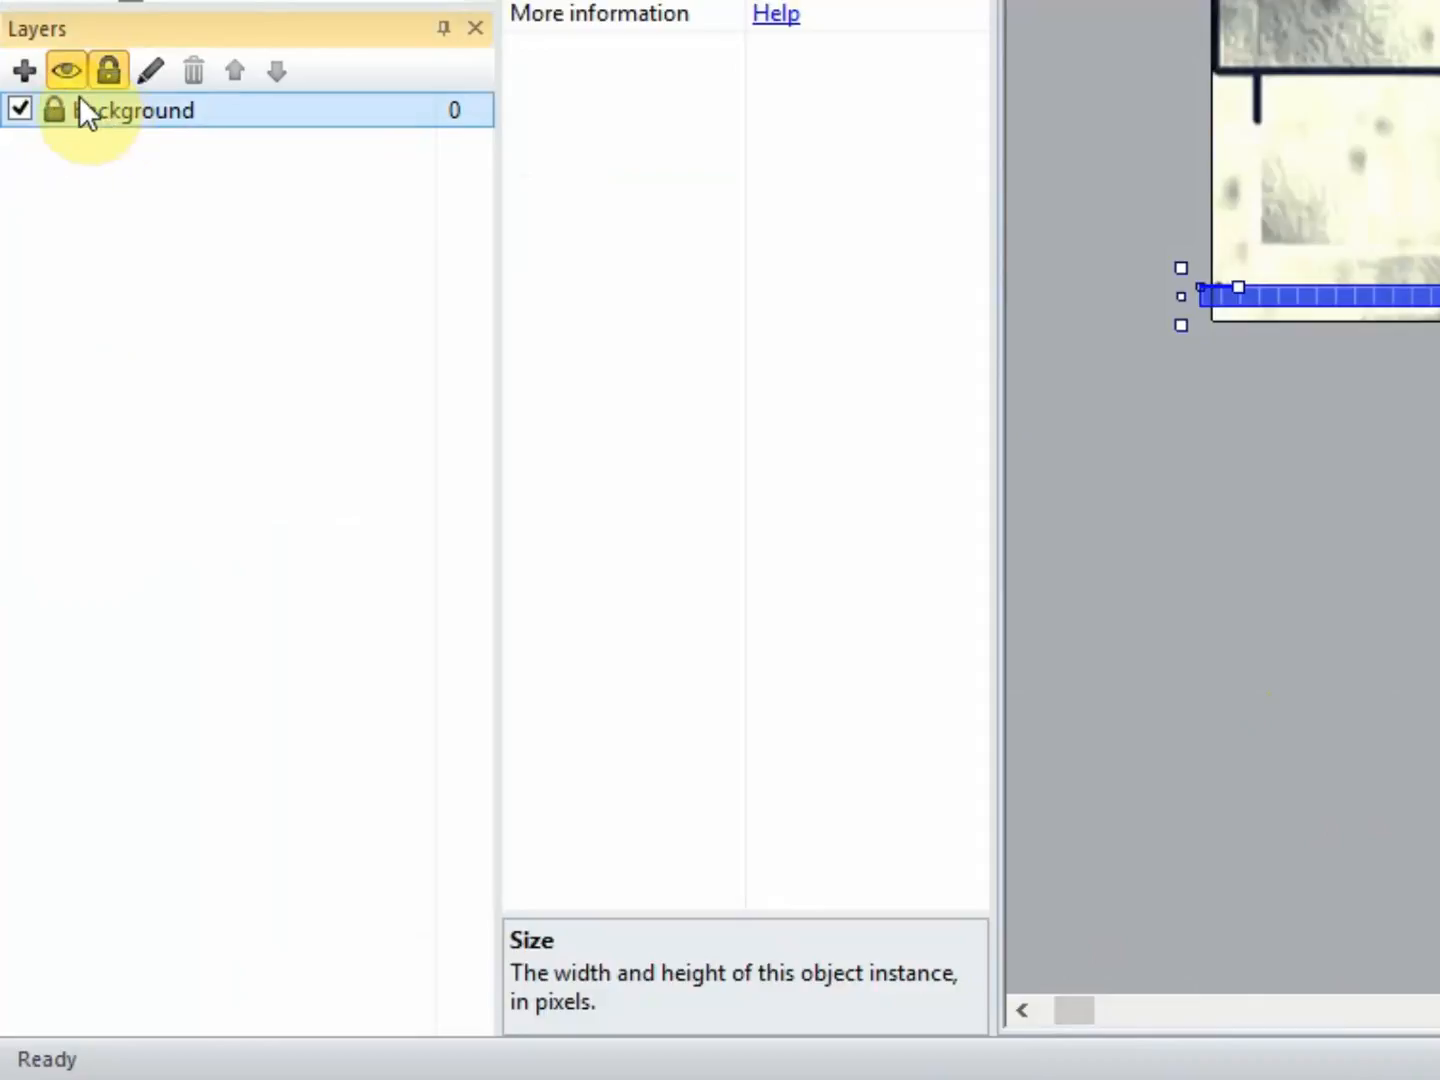
click(26, 72)
click(161, 121)
click(161, 77)
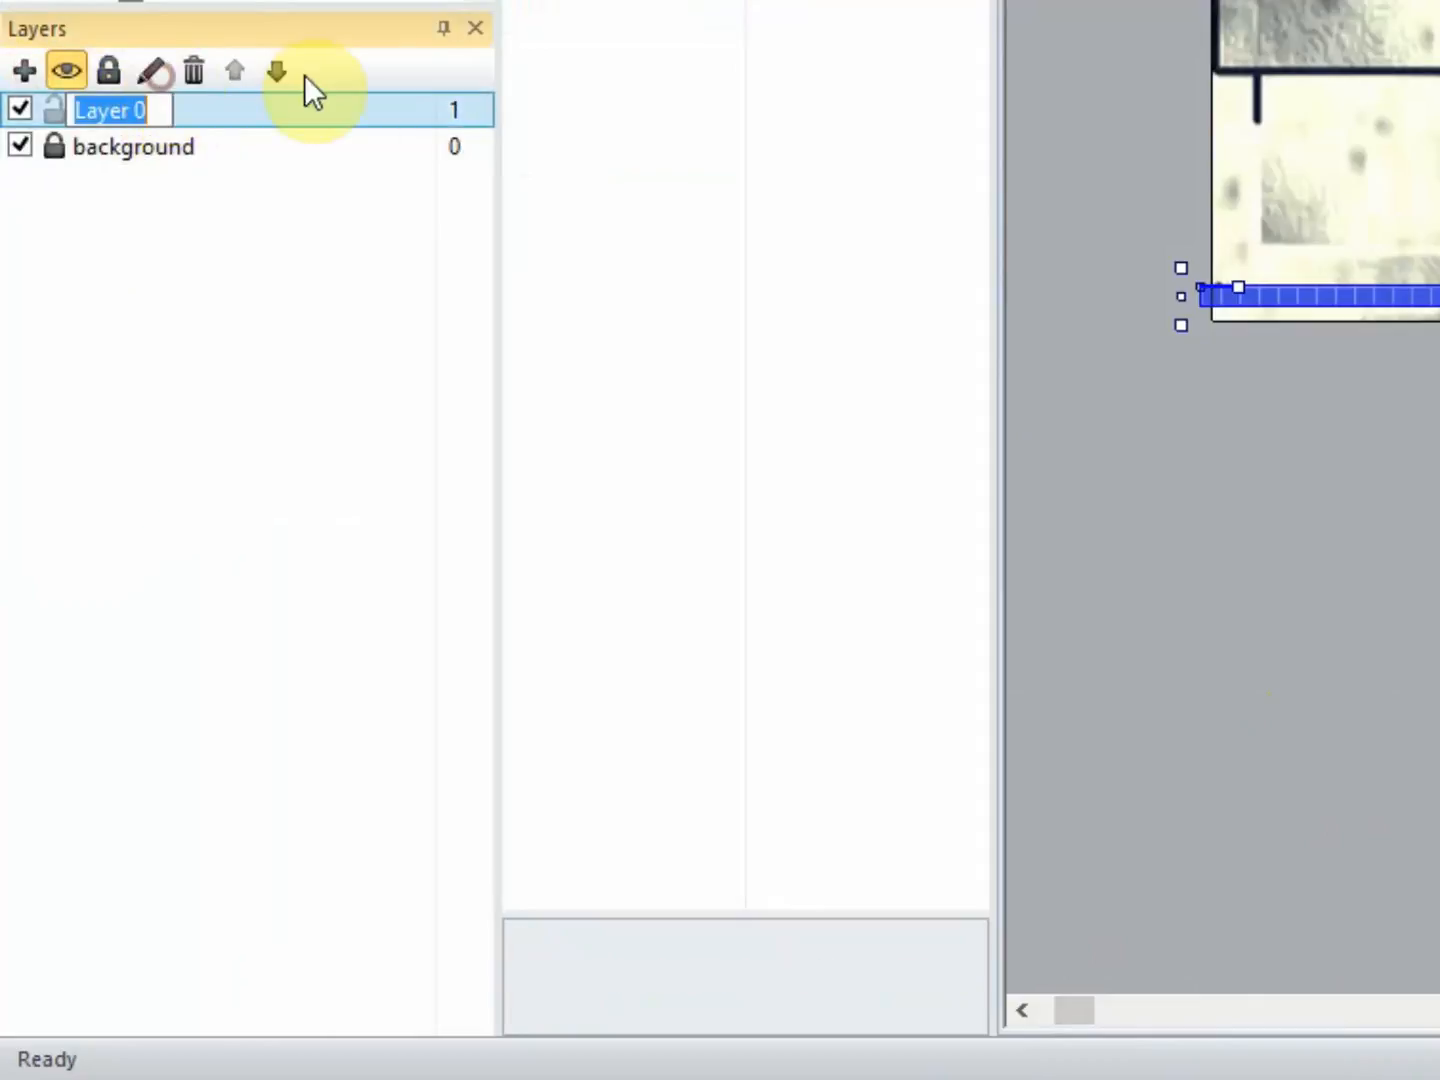
text(player)
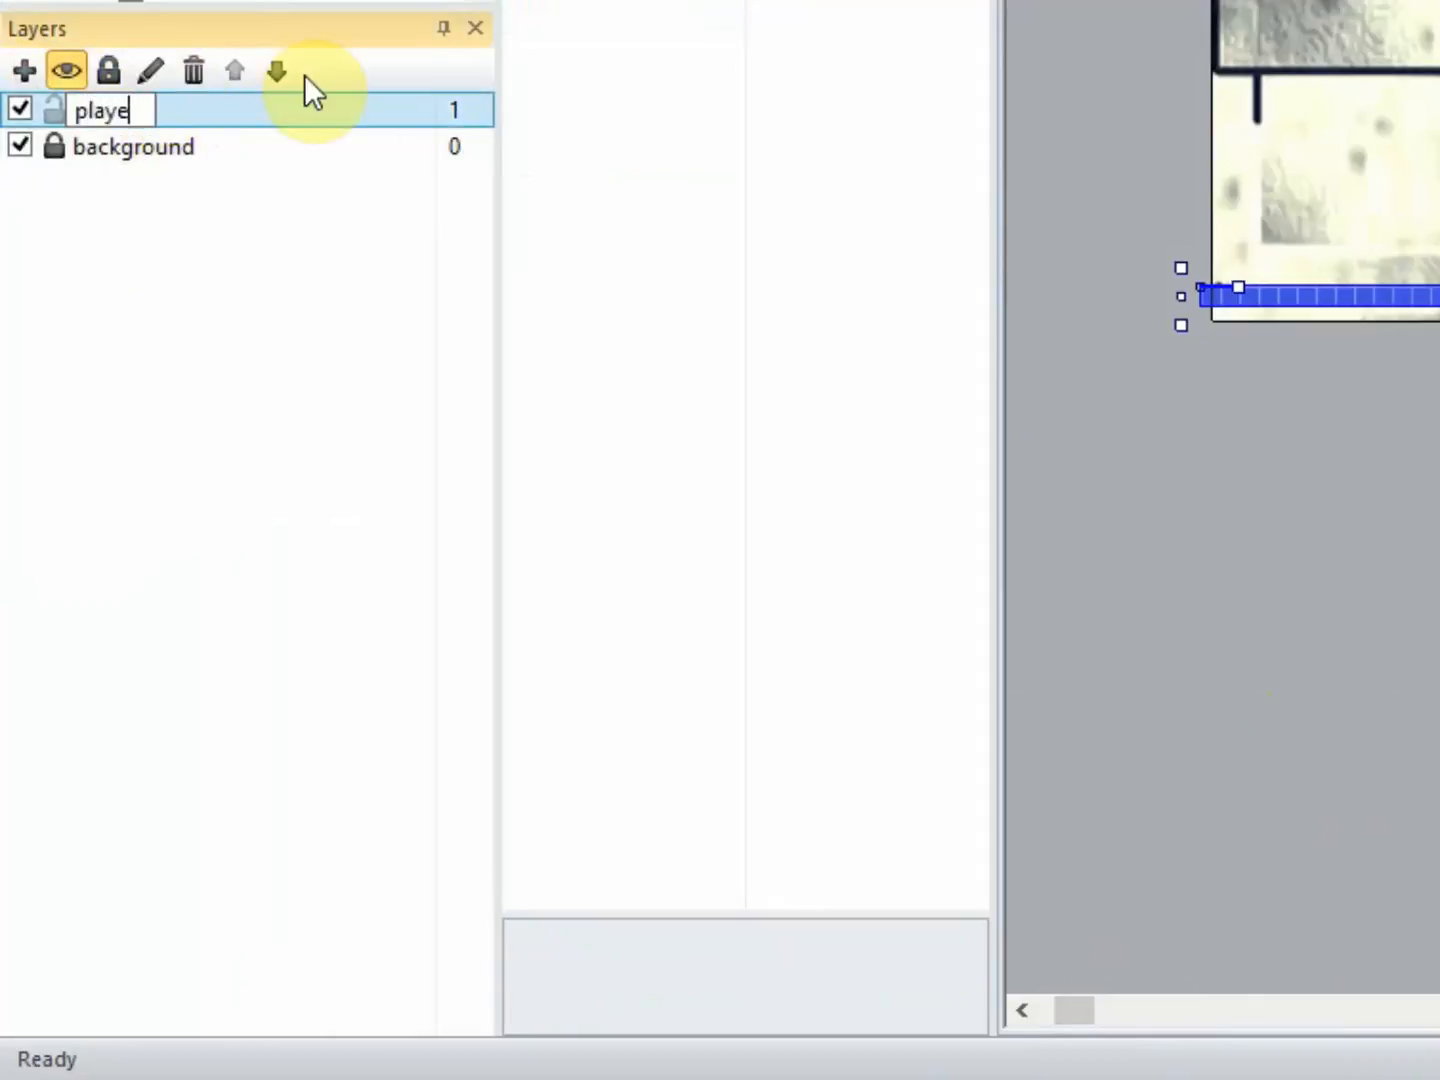
key(Return)
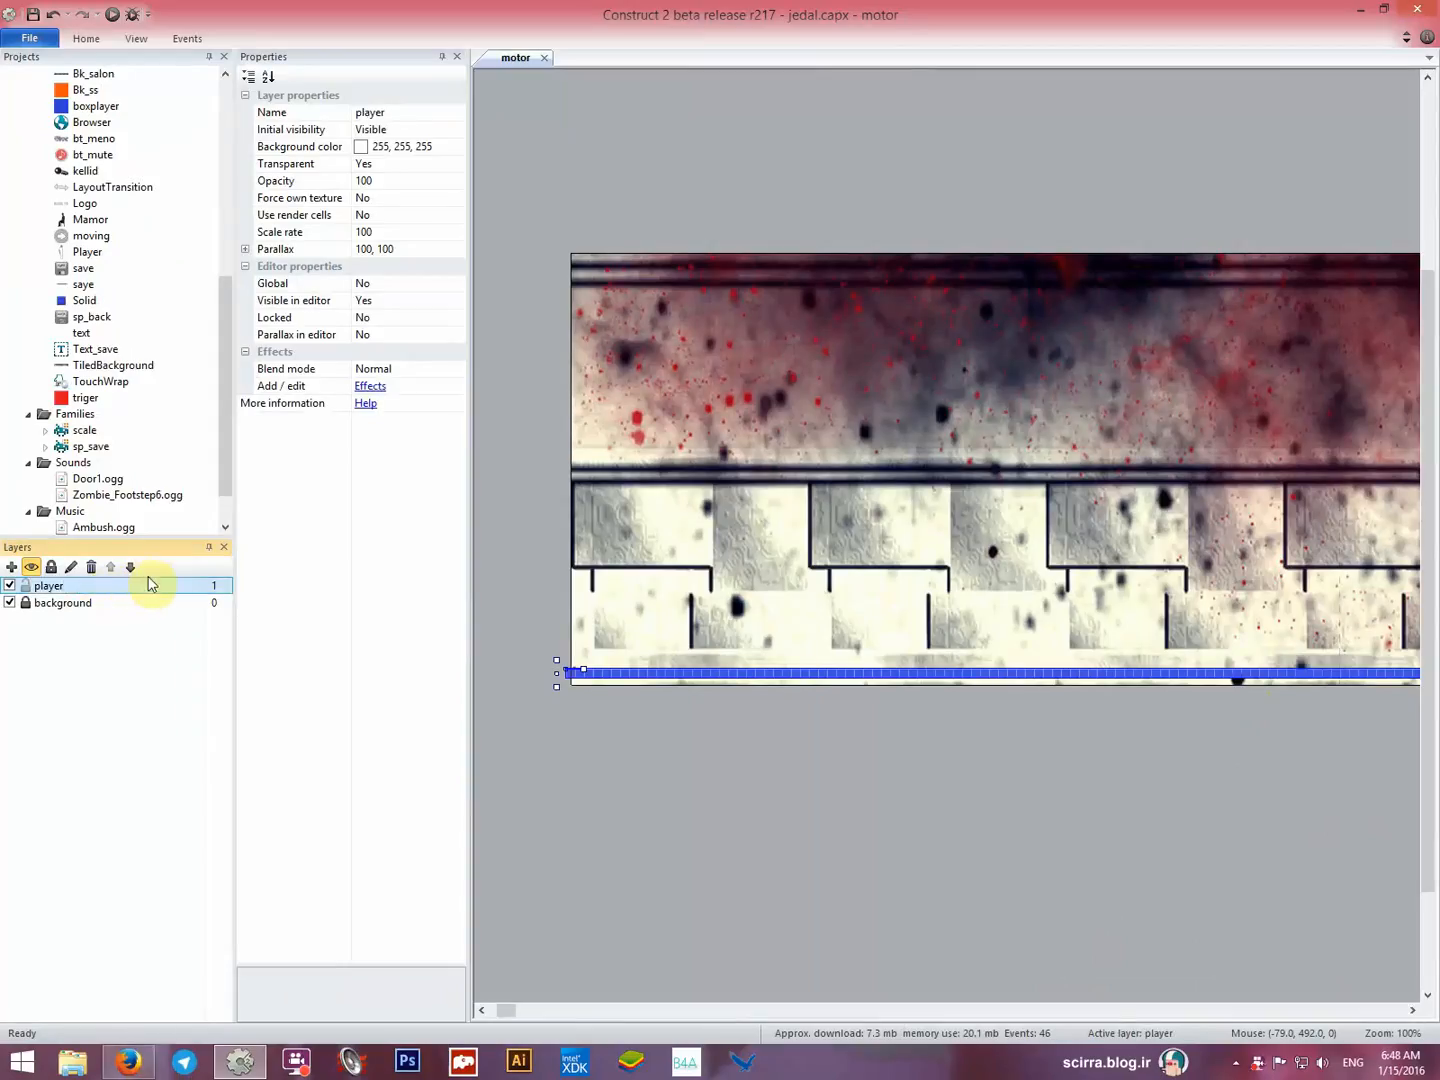
Insert a new Sprite object on the player layer near the layout's left end, at about 202, 335.
double_click(779, 566)
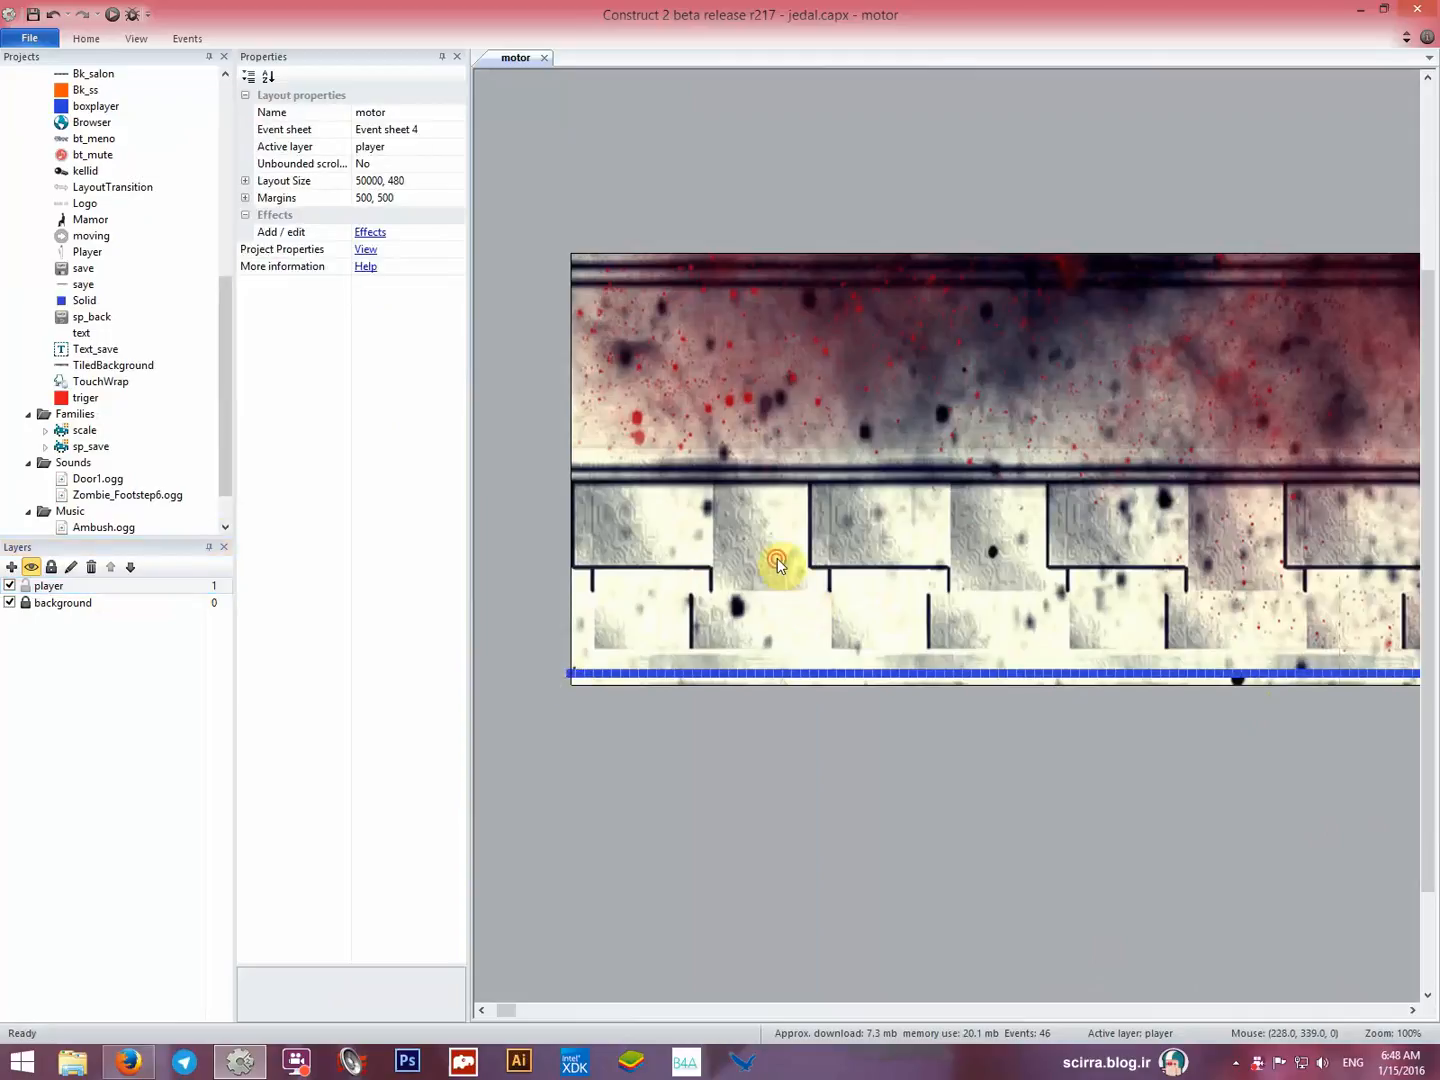
scroll(779, 566, down, 3)
click(756, 530)
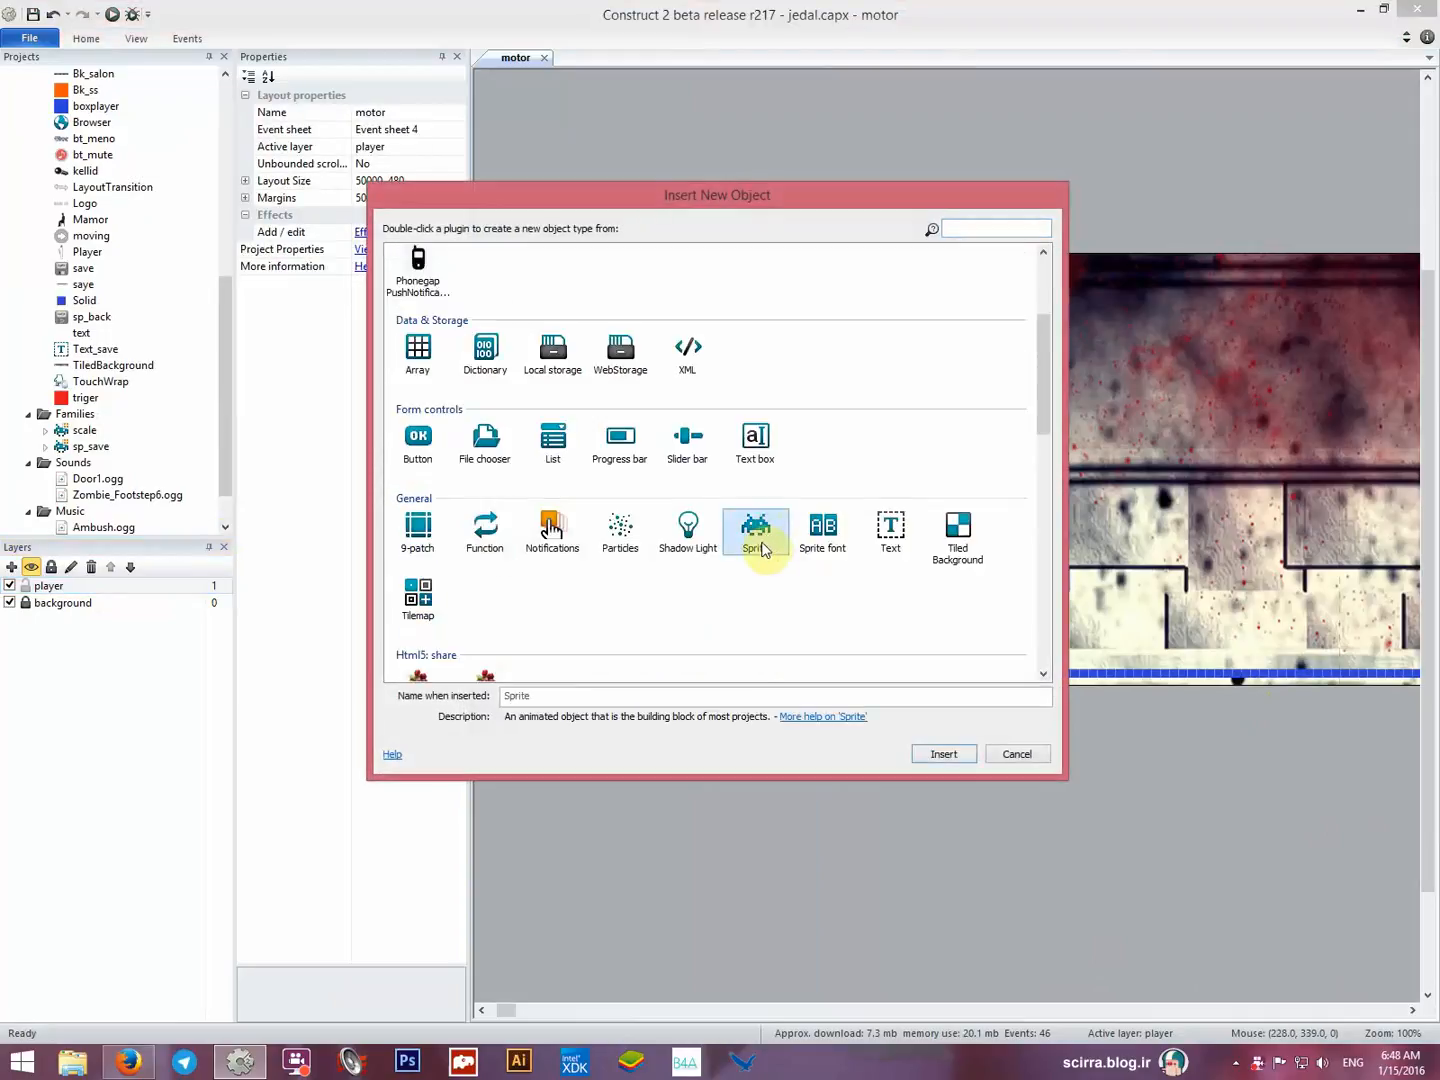
double_click(759, 536)
click(755, 570)
Load bike2.png from the موتور folder inside Game2 as the sprite's image.
click(531, 388)
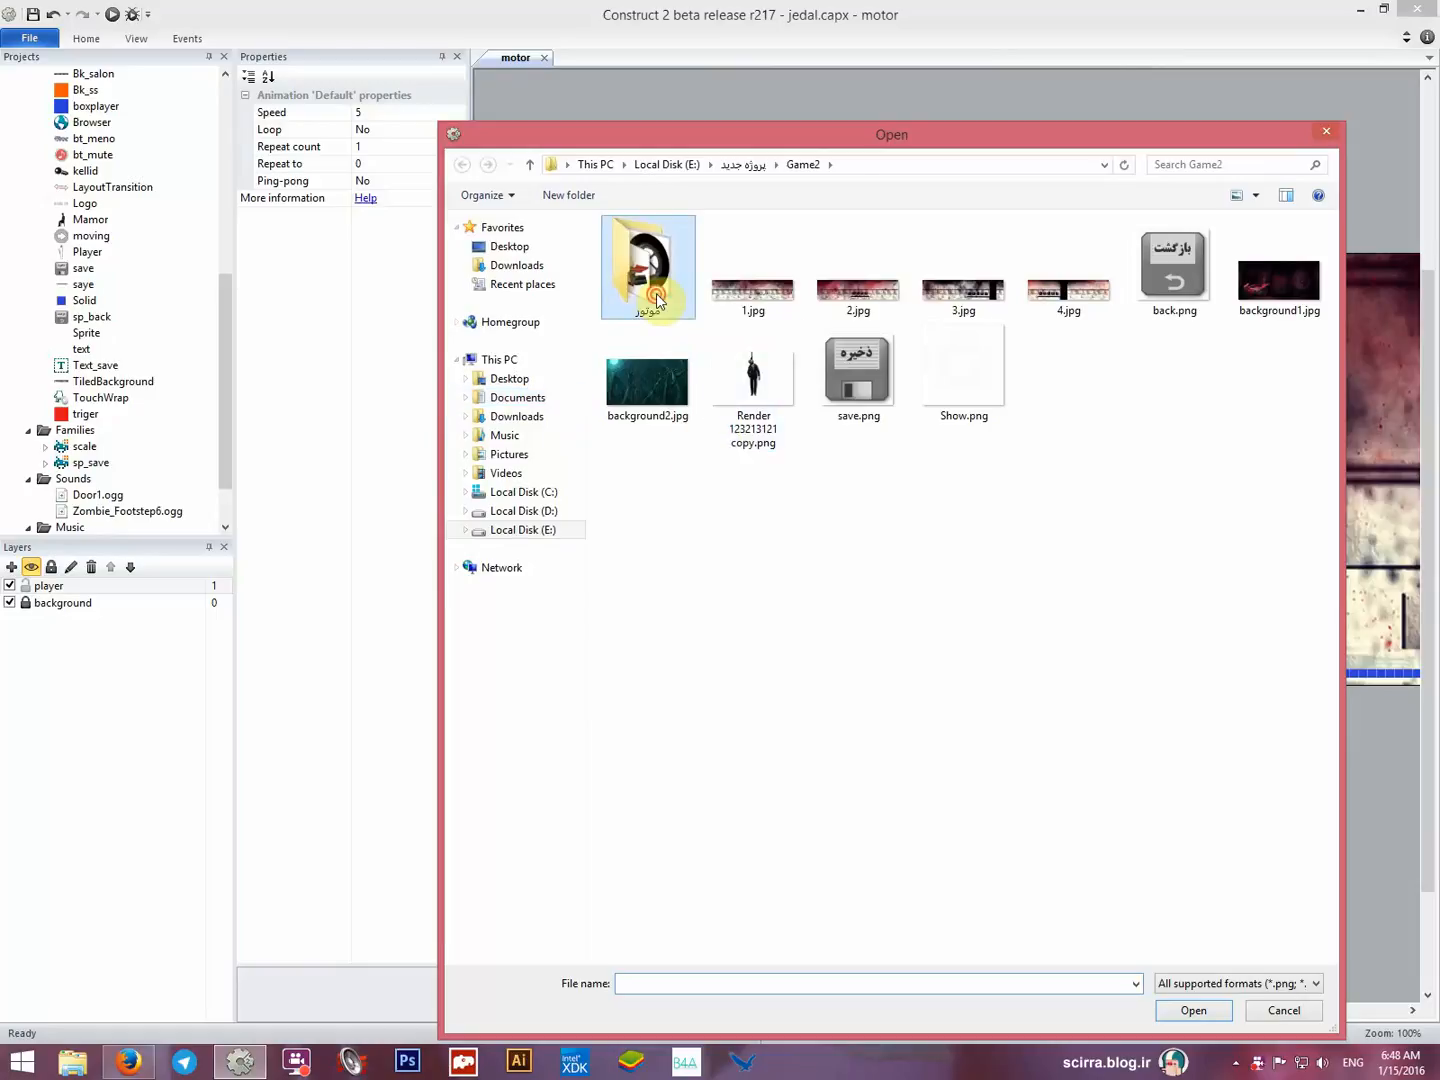
double_click(648, 268)
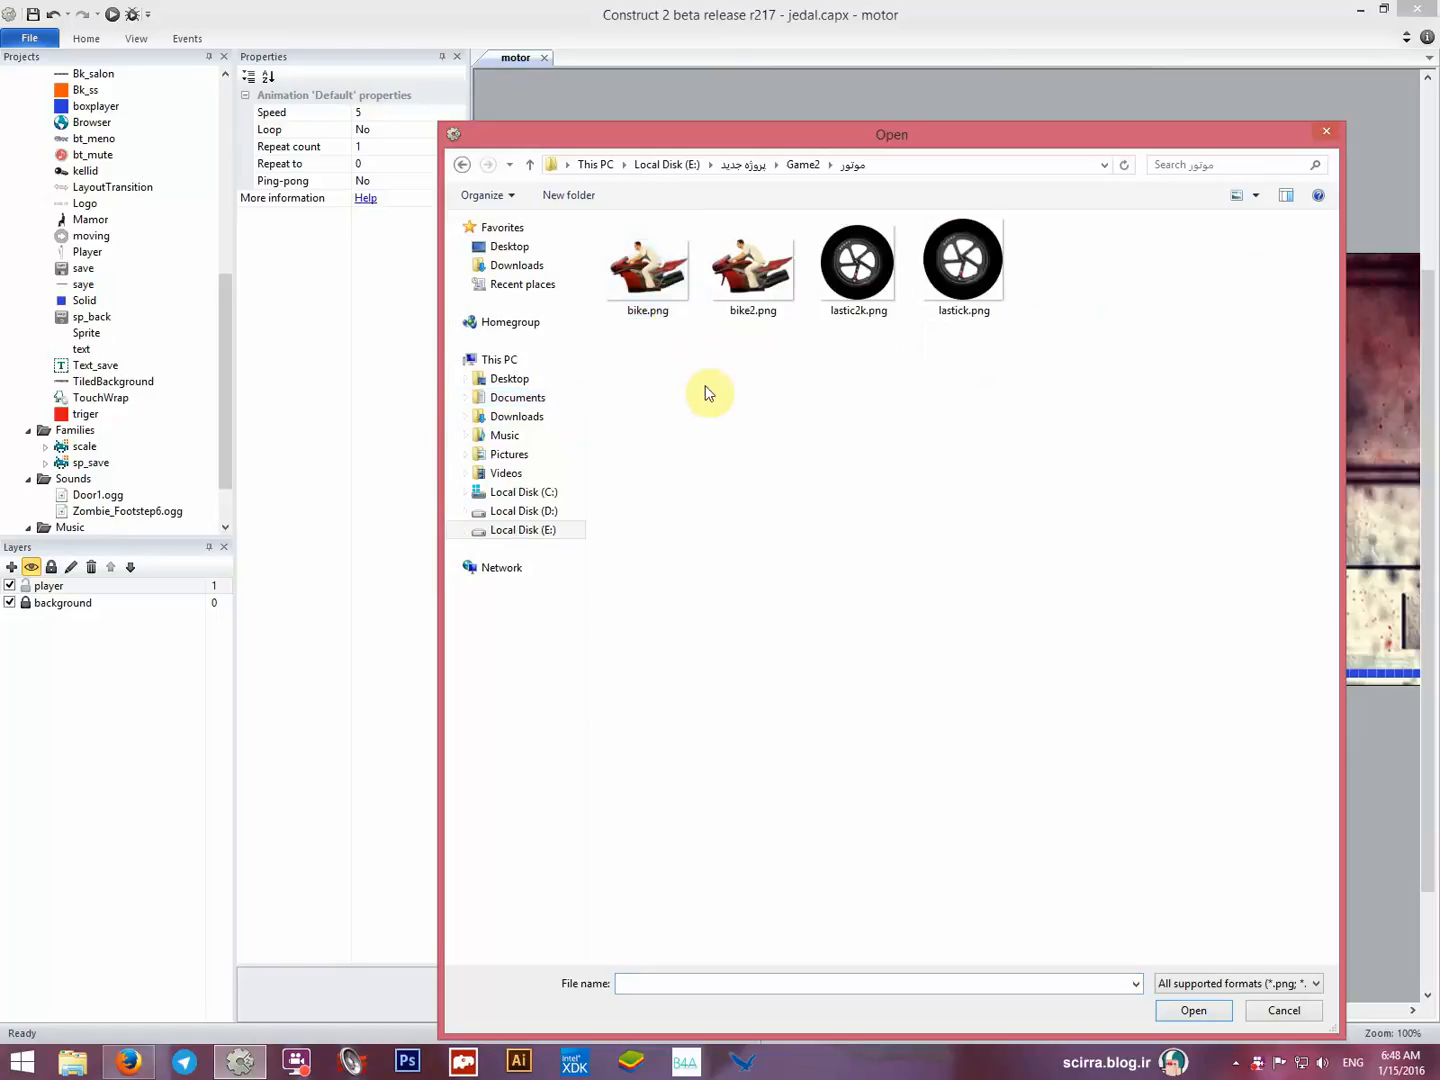
click(750, 305)
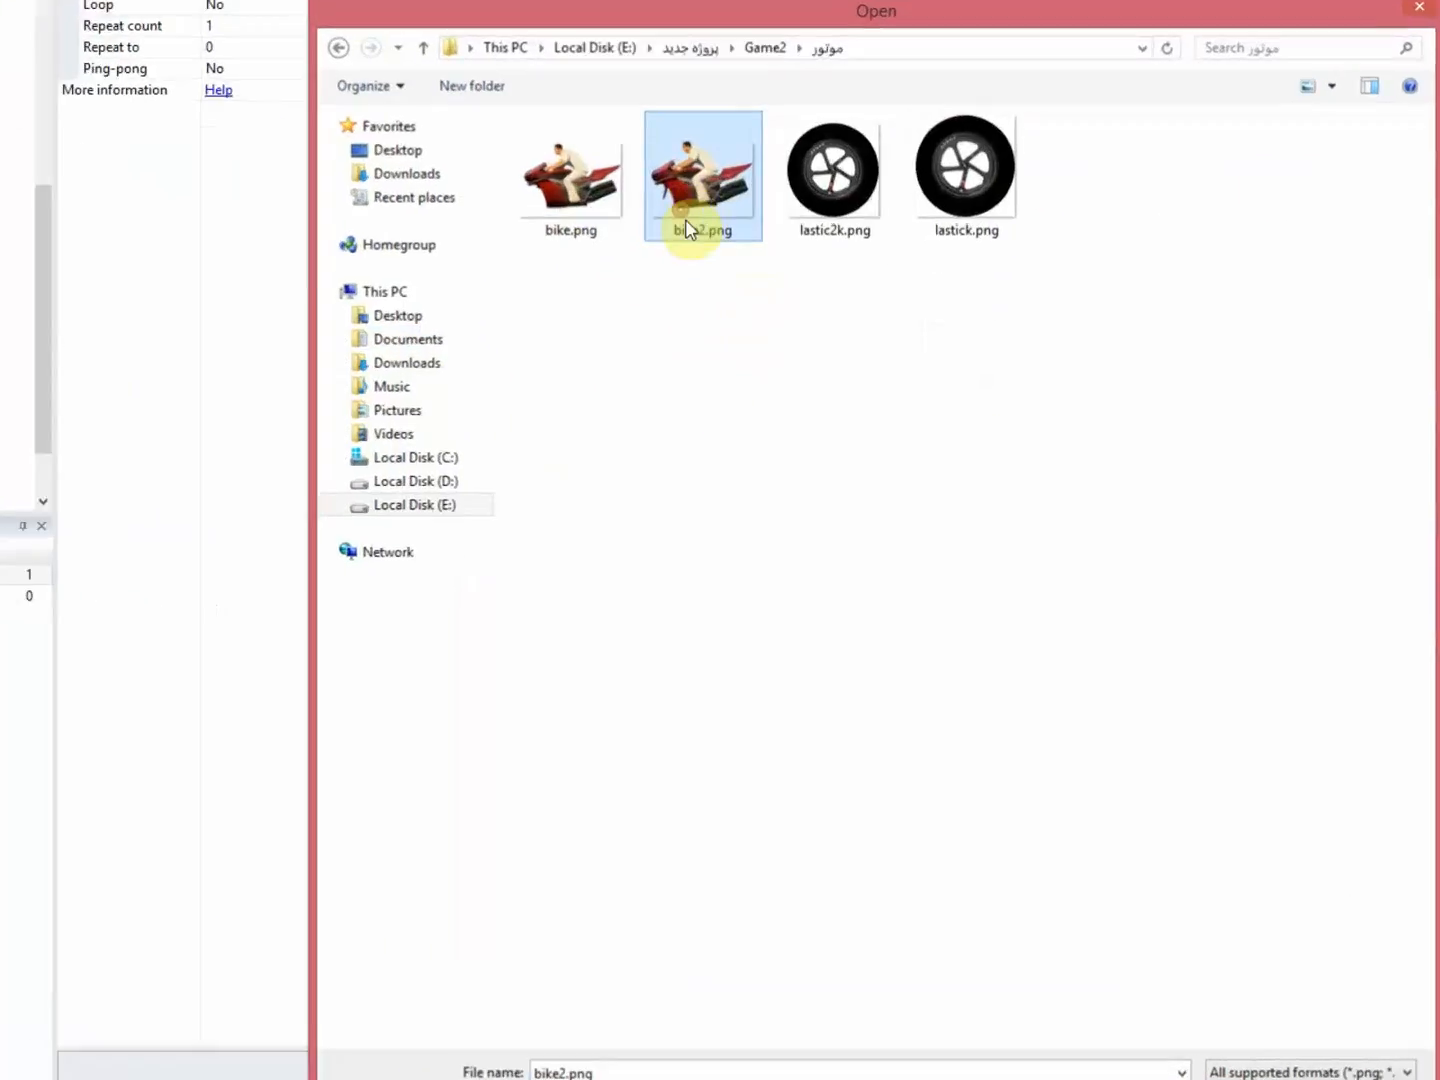
double_click(745, 306)
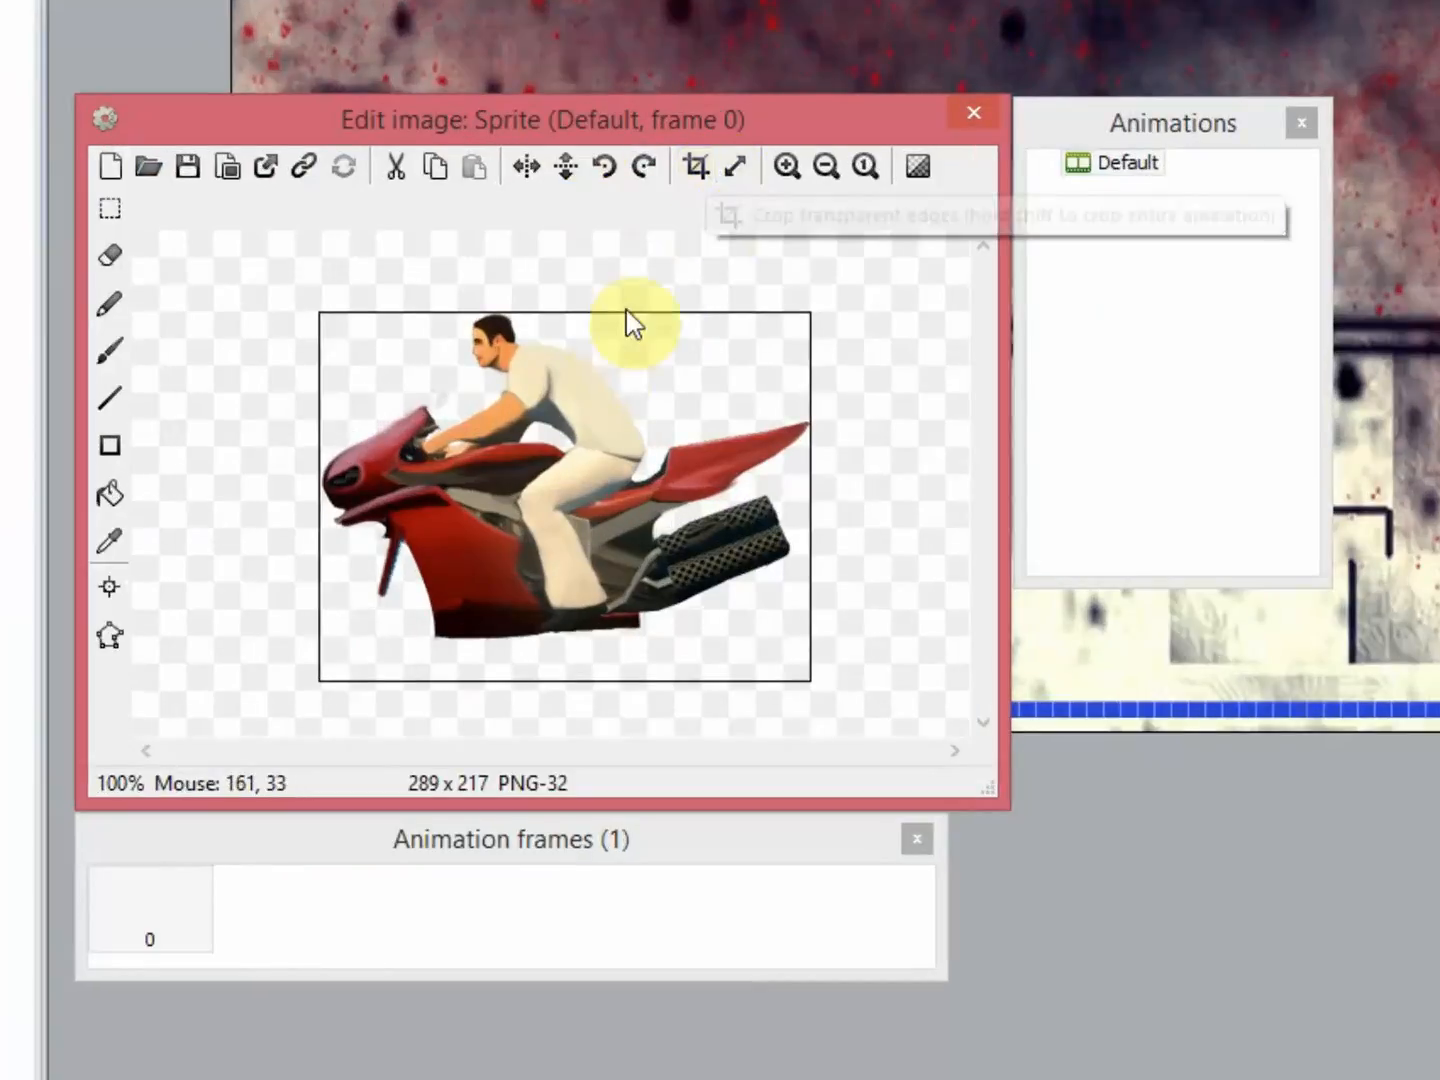
Crop the bike image's transparent edges and mirror it horizontally so the rider faces right.
click(694, 172)
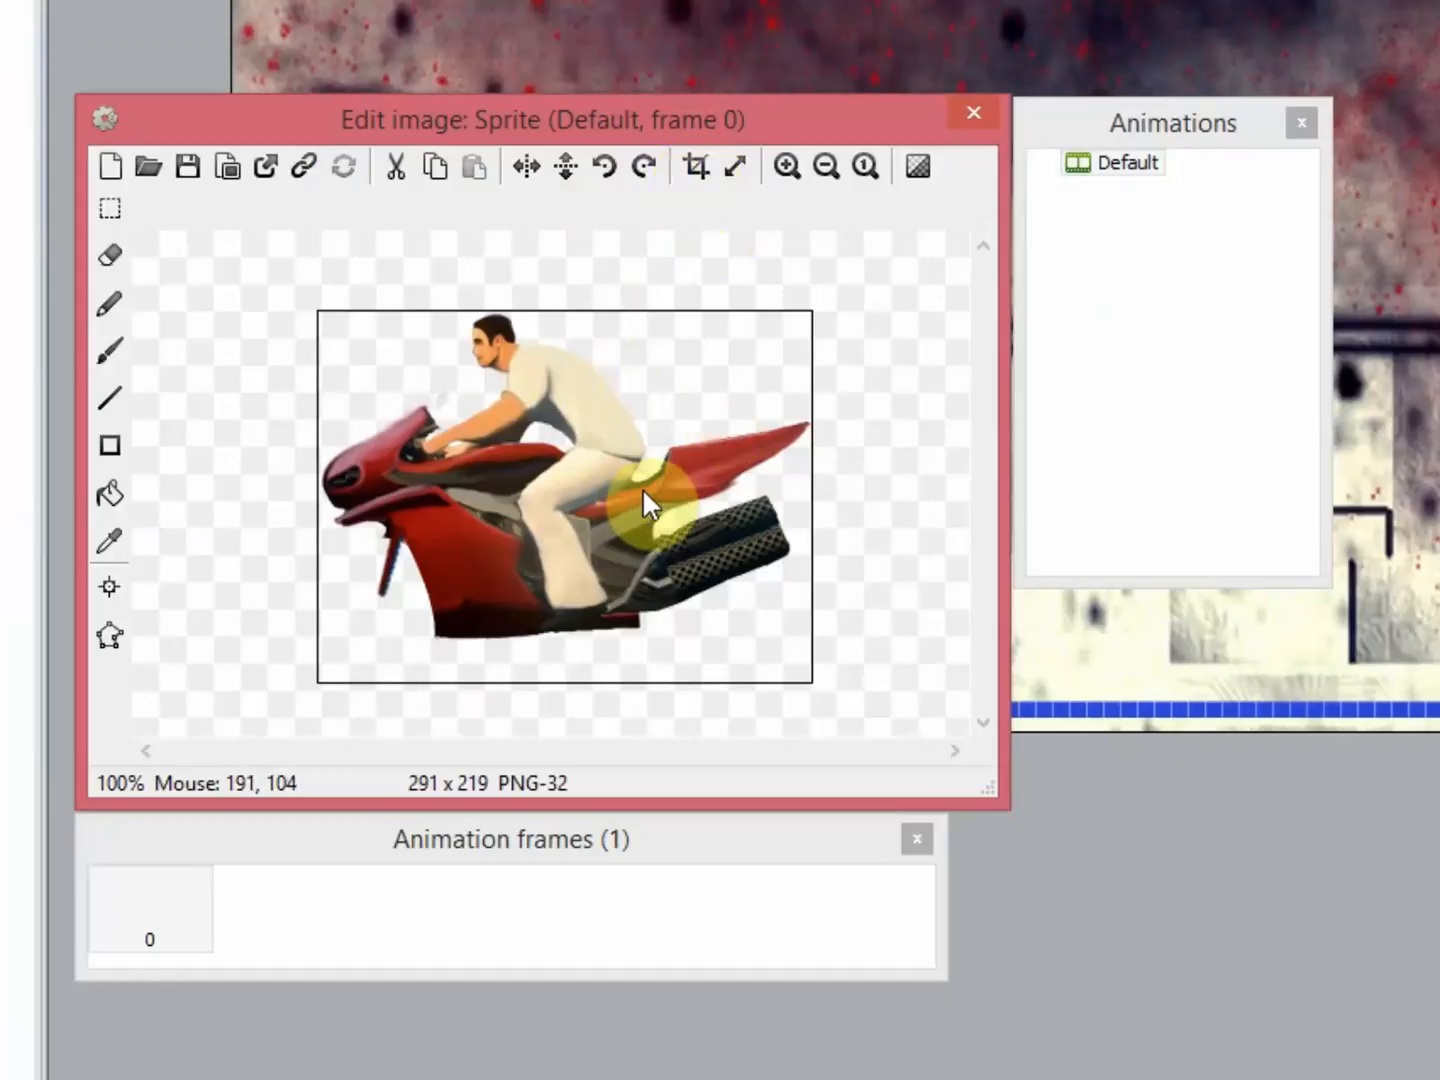
click(525, 168)
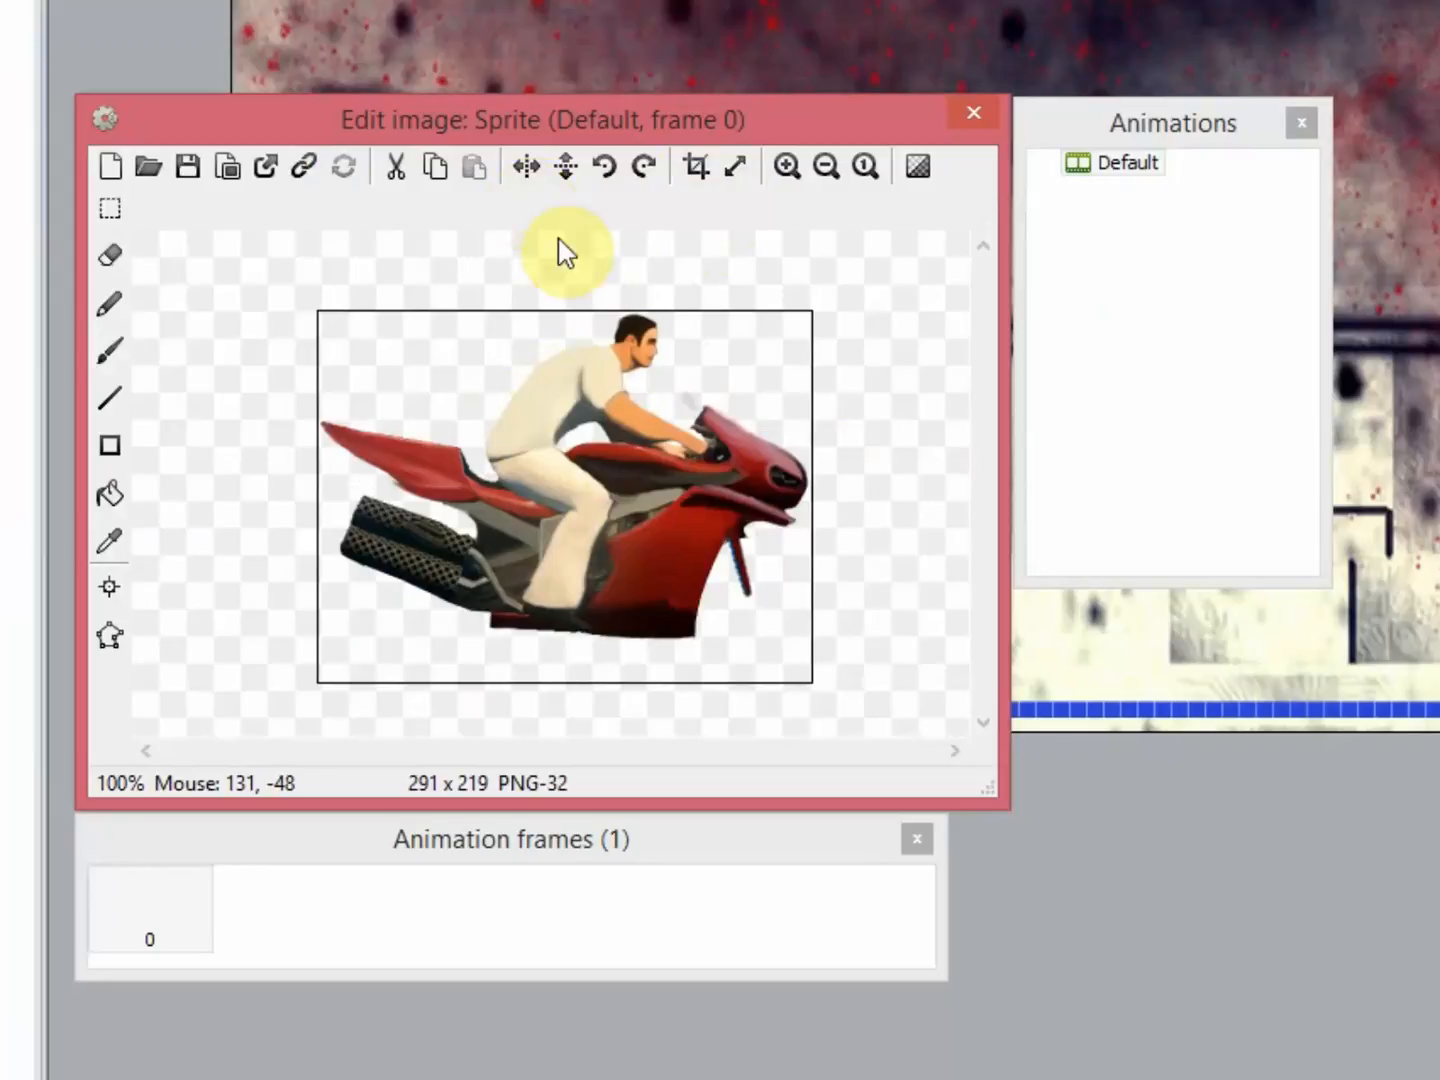
click(976, 115)
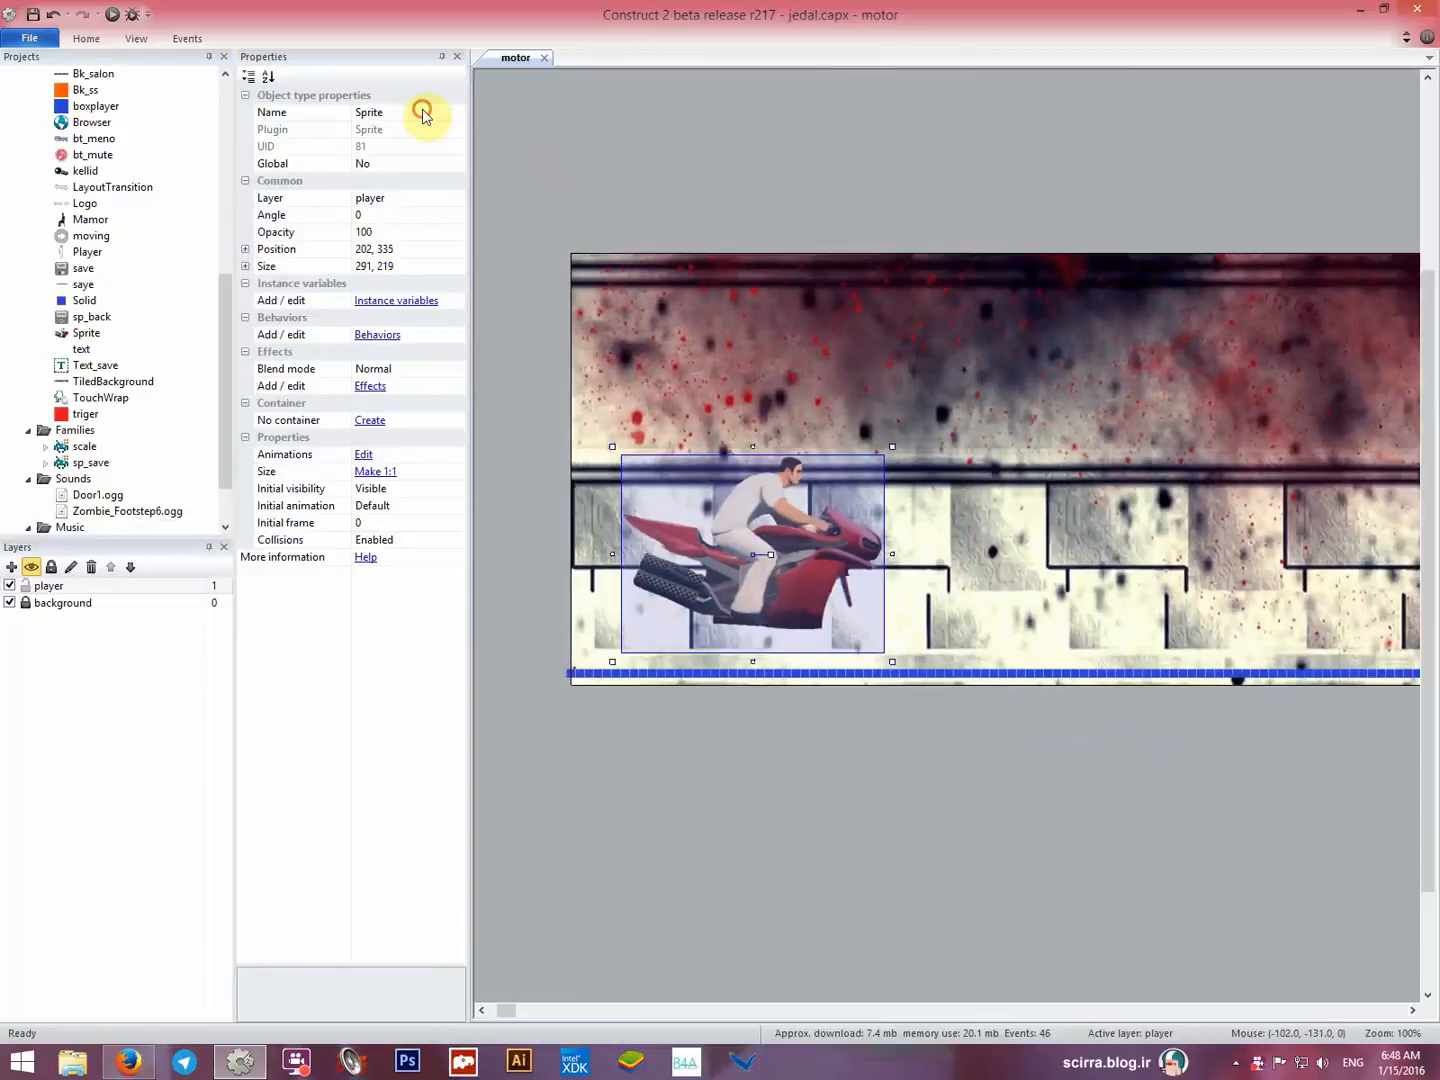
Rename the motorbike sprite as sp_motor.
click(424, 114)
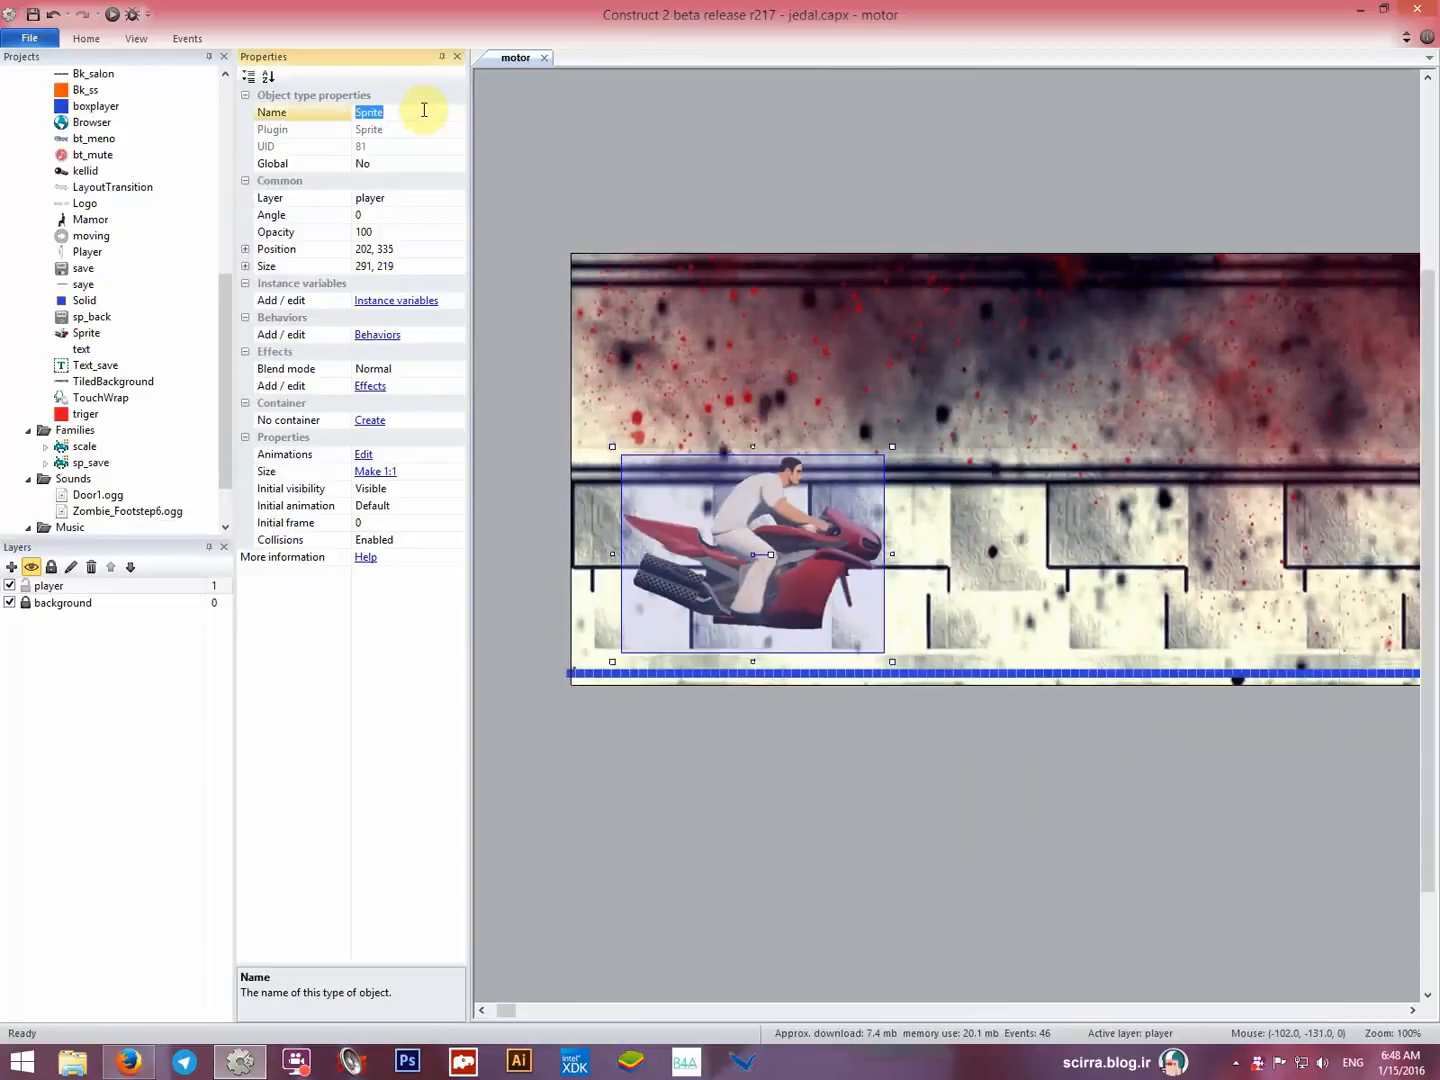
text(sp_m)
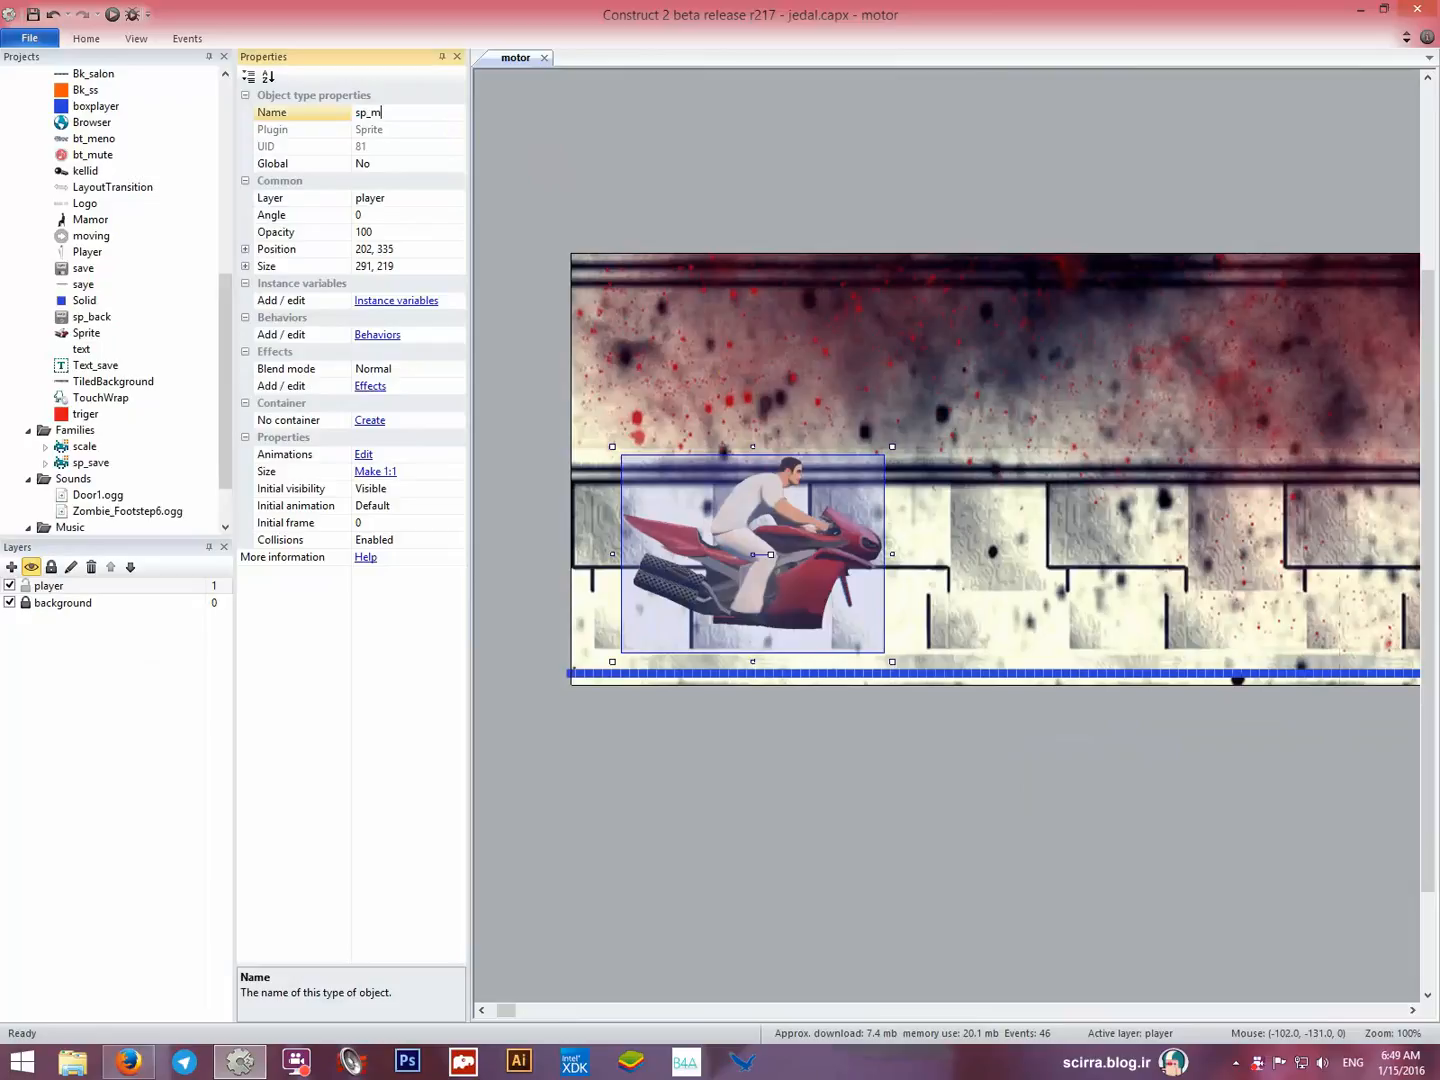
text(otor)
key(Return)
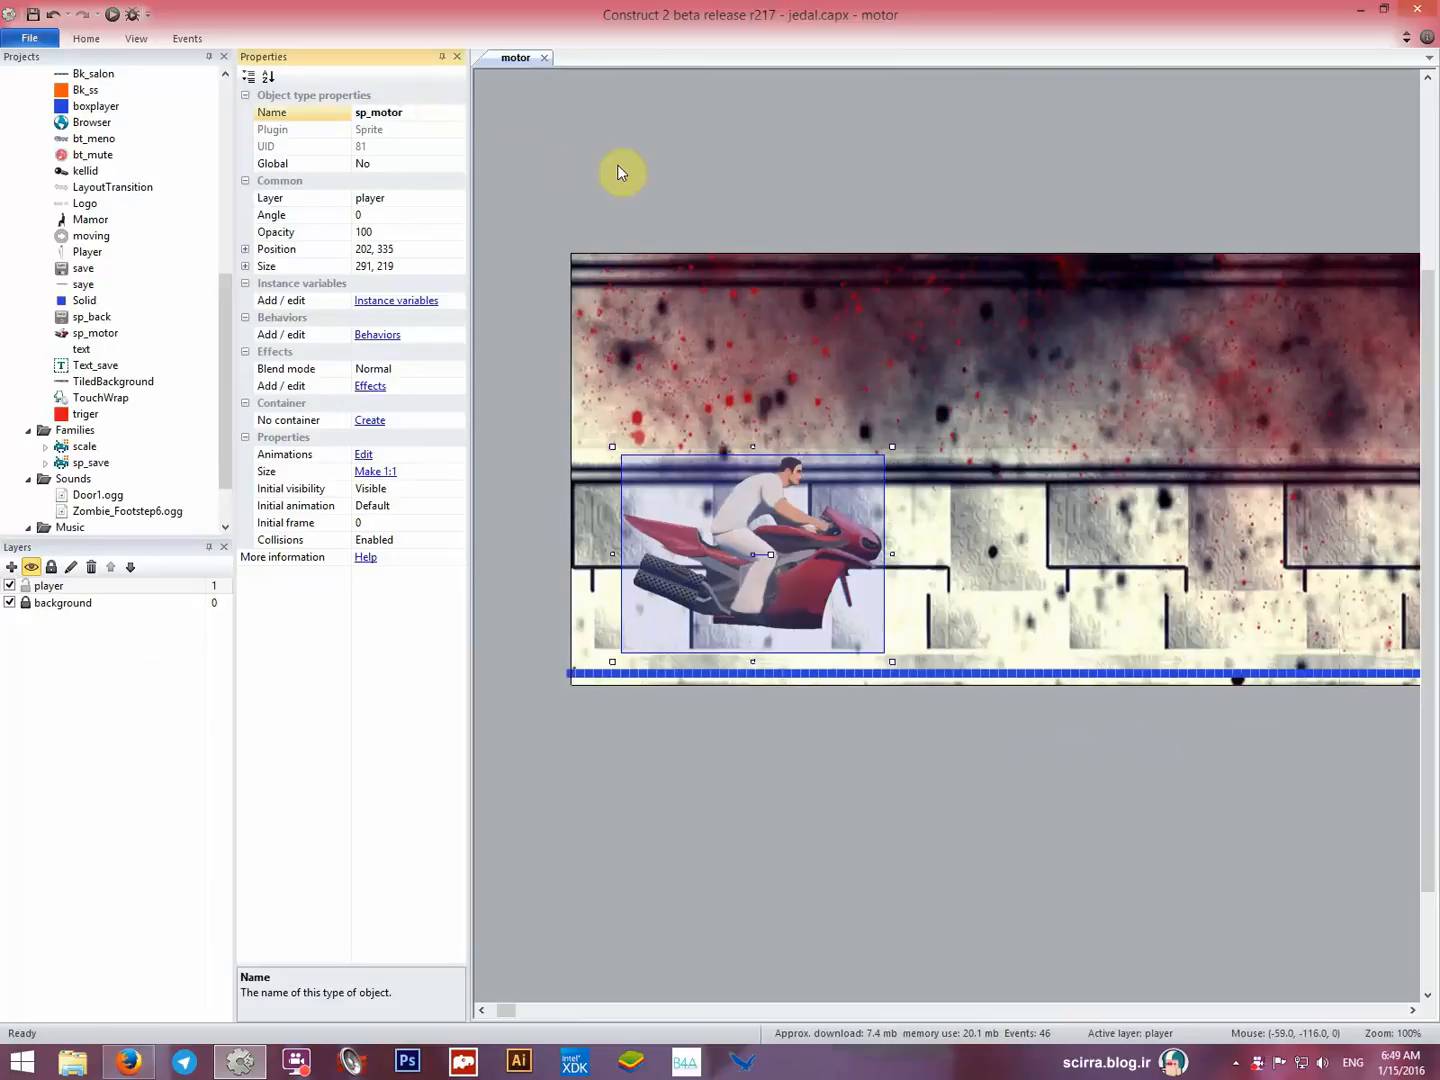
Move the sp_motor sprite down to just above the blue floor bar, at position 200, 350.
drag(751, 500, 748, 514)
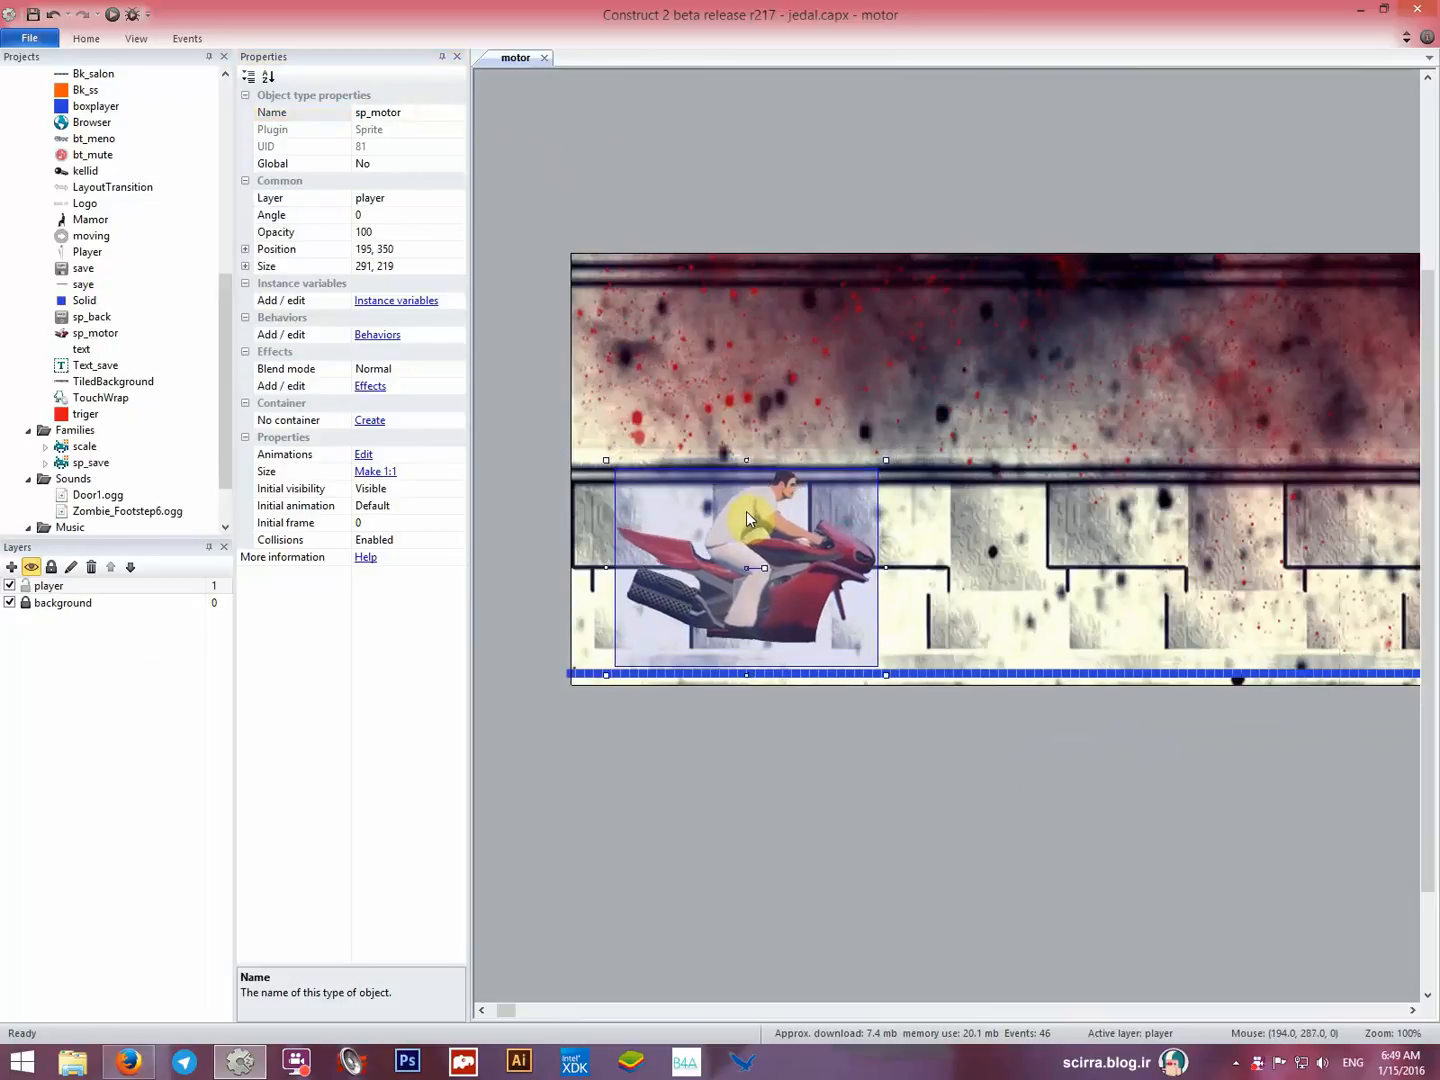
key(Right)
key(Right)
key(Right)
key(Right)
key(Right)
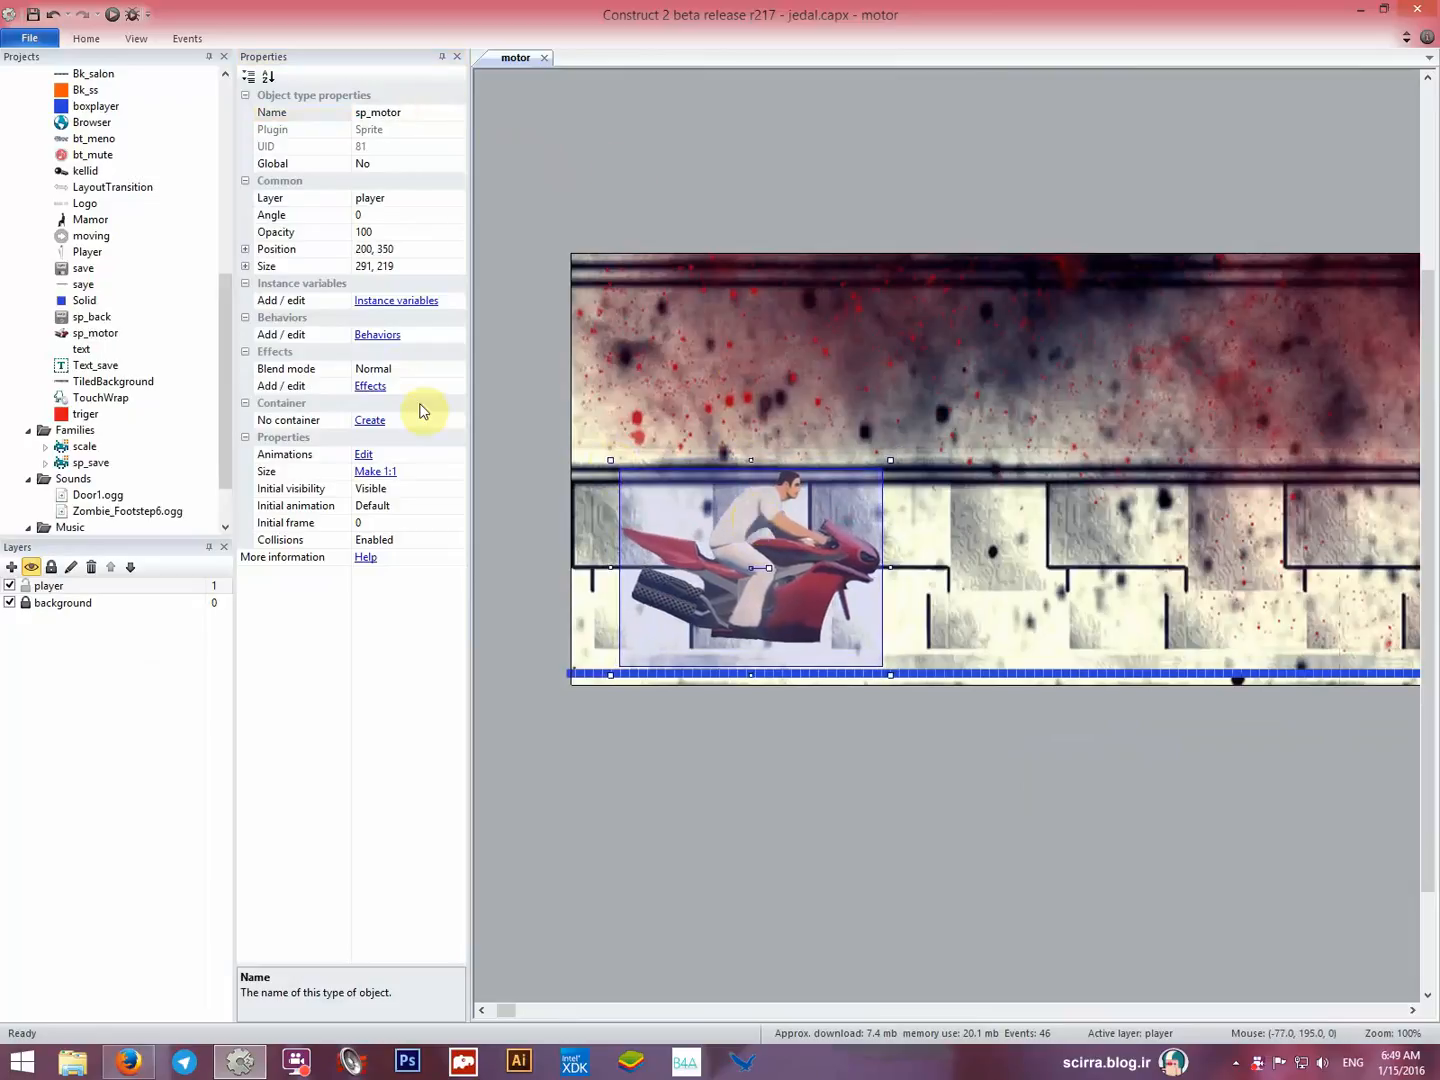
Add the 8 Direction movement behavior to sp_motor.
click(394, 338)
click(591, 439)
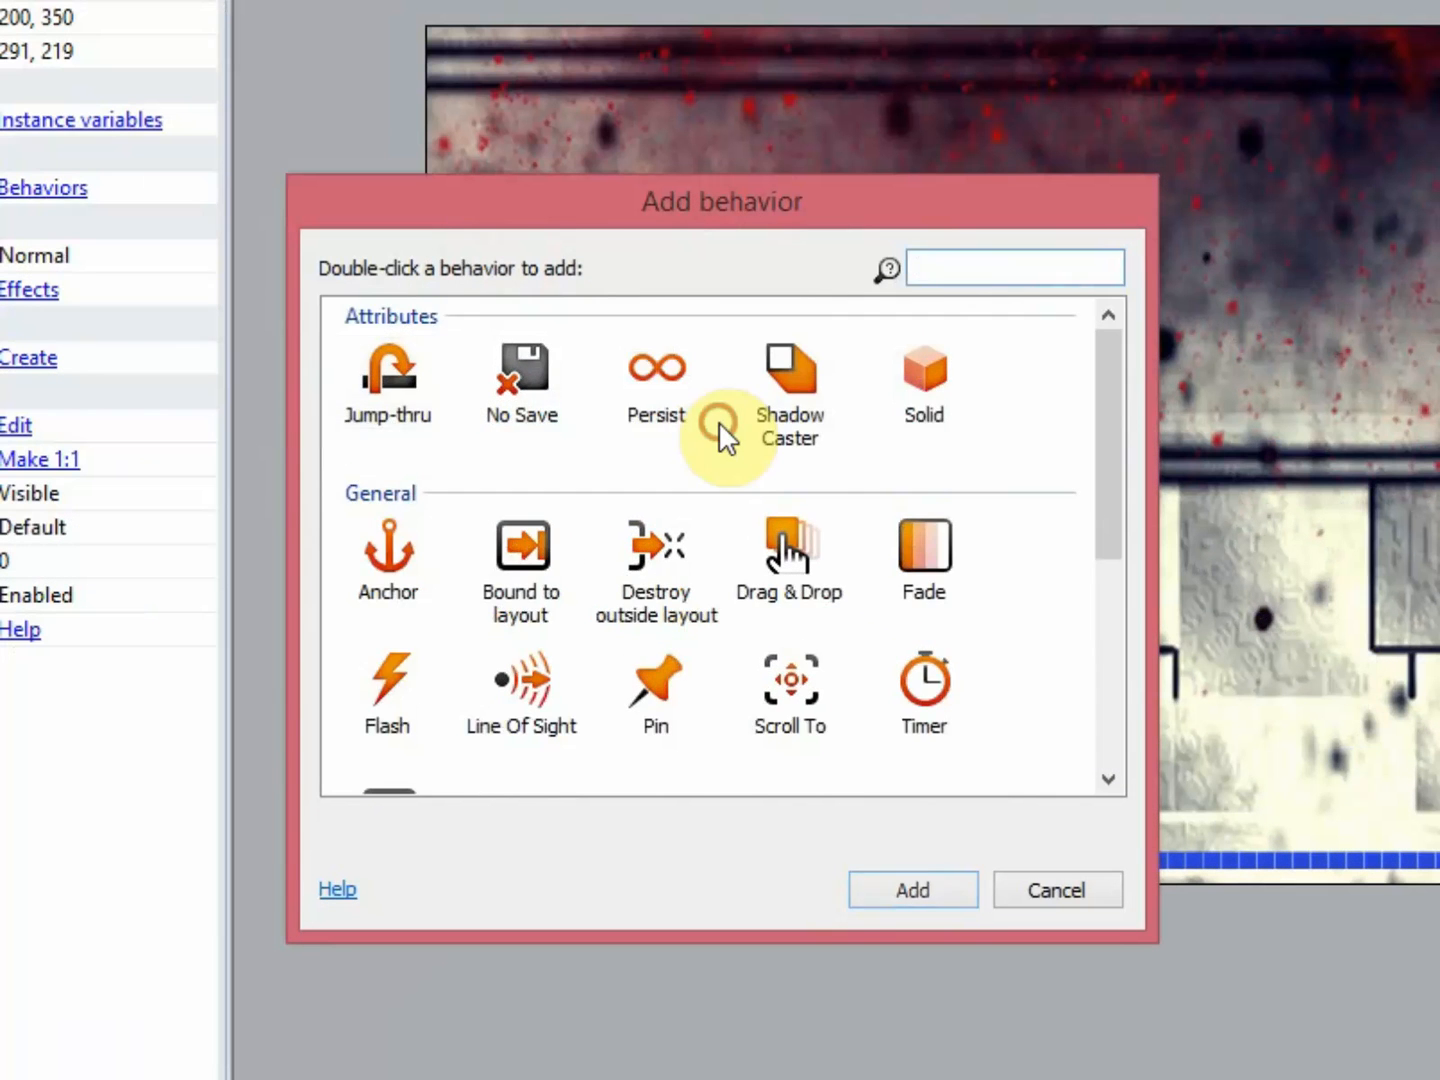
scroll(995, 745, down, 5)
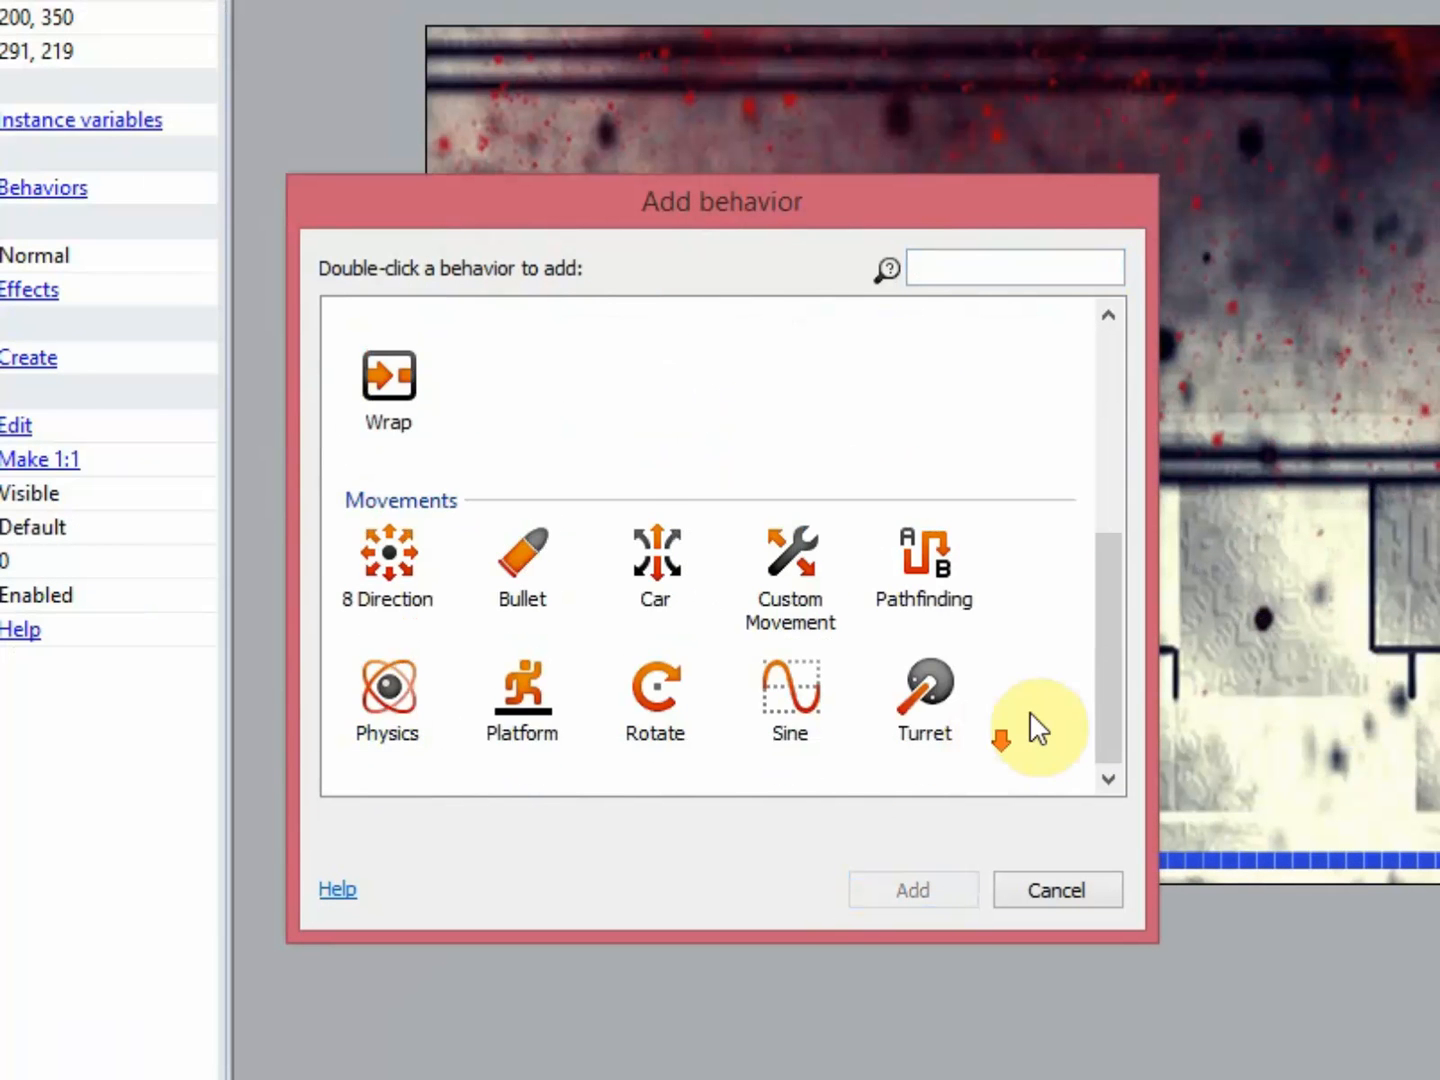
scroll(1040, 724, up, 5)
scroll(1038, 722, down, 5)
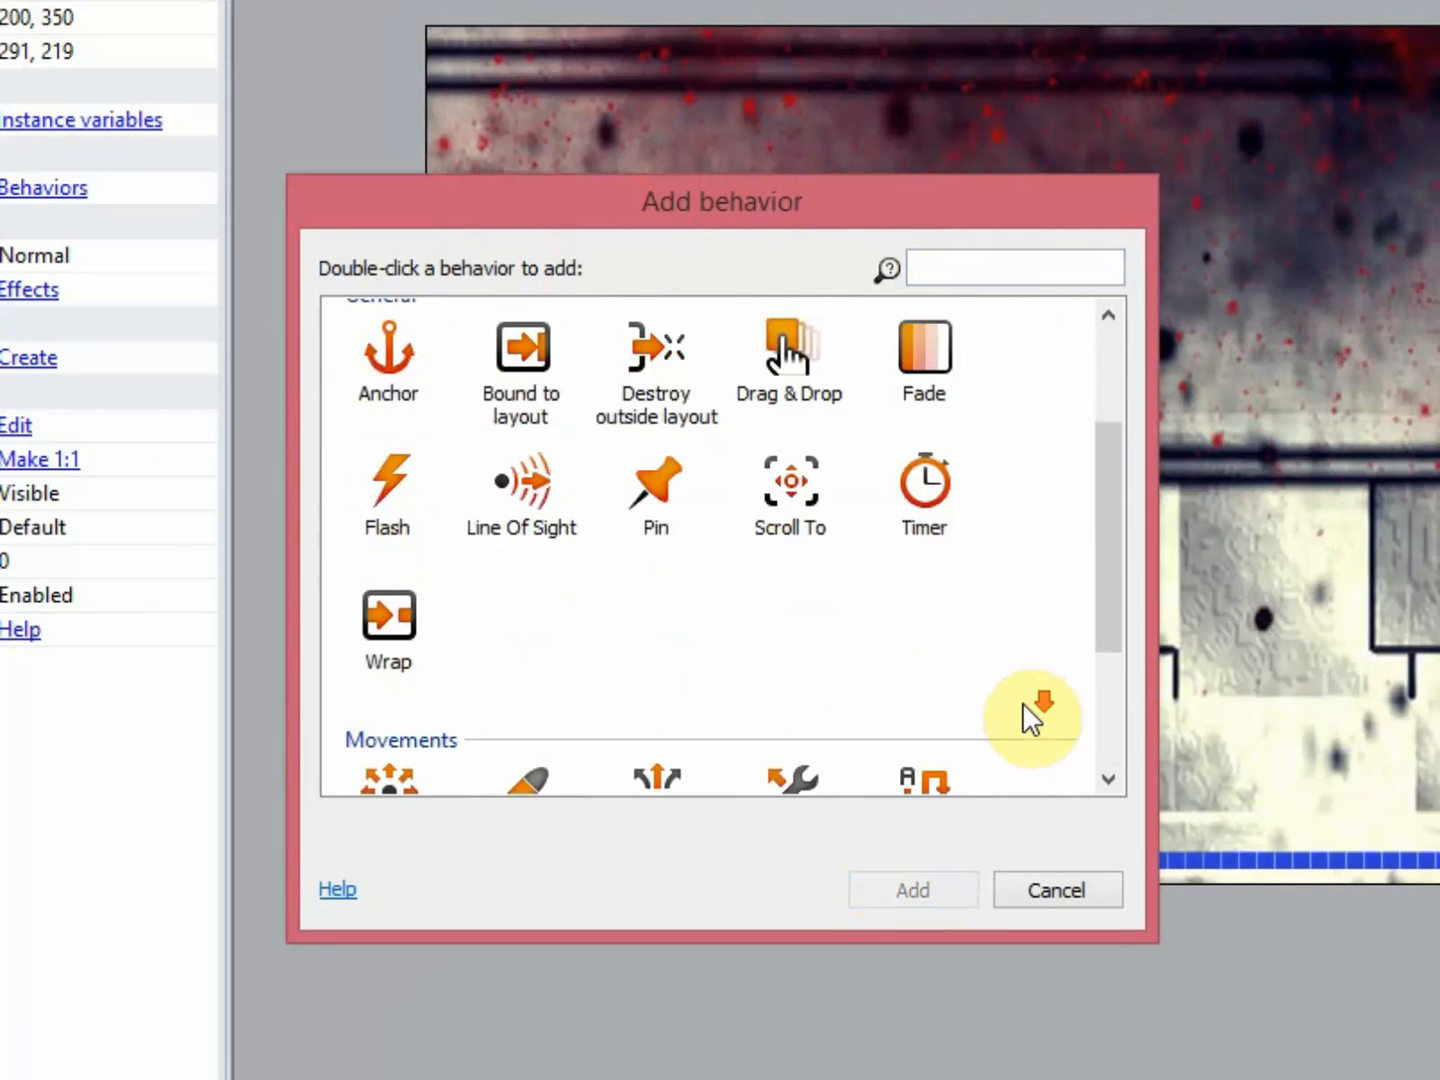
scroll(1014, 705, up, 5)
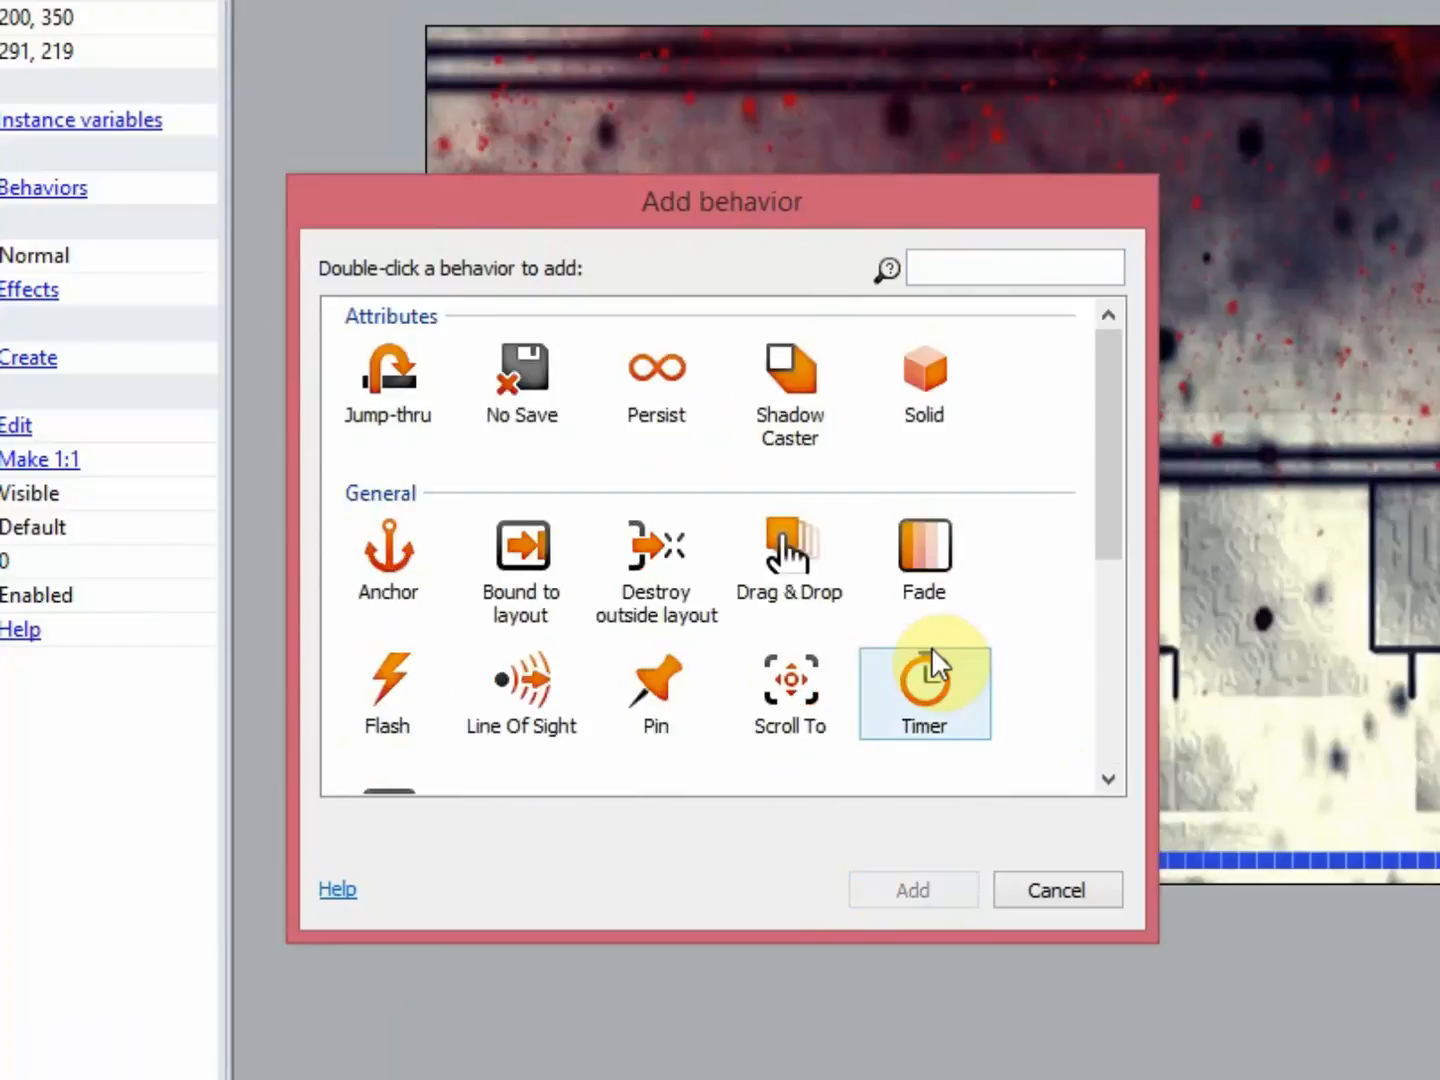
scroll(930, 665, down, 5)
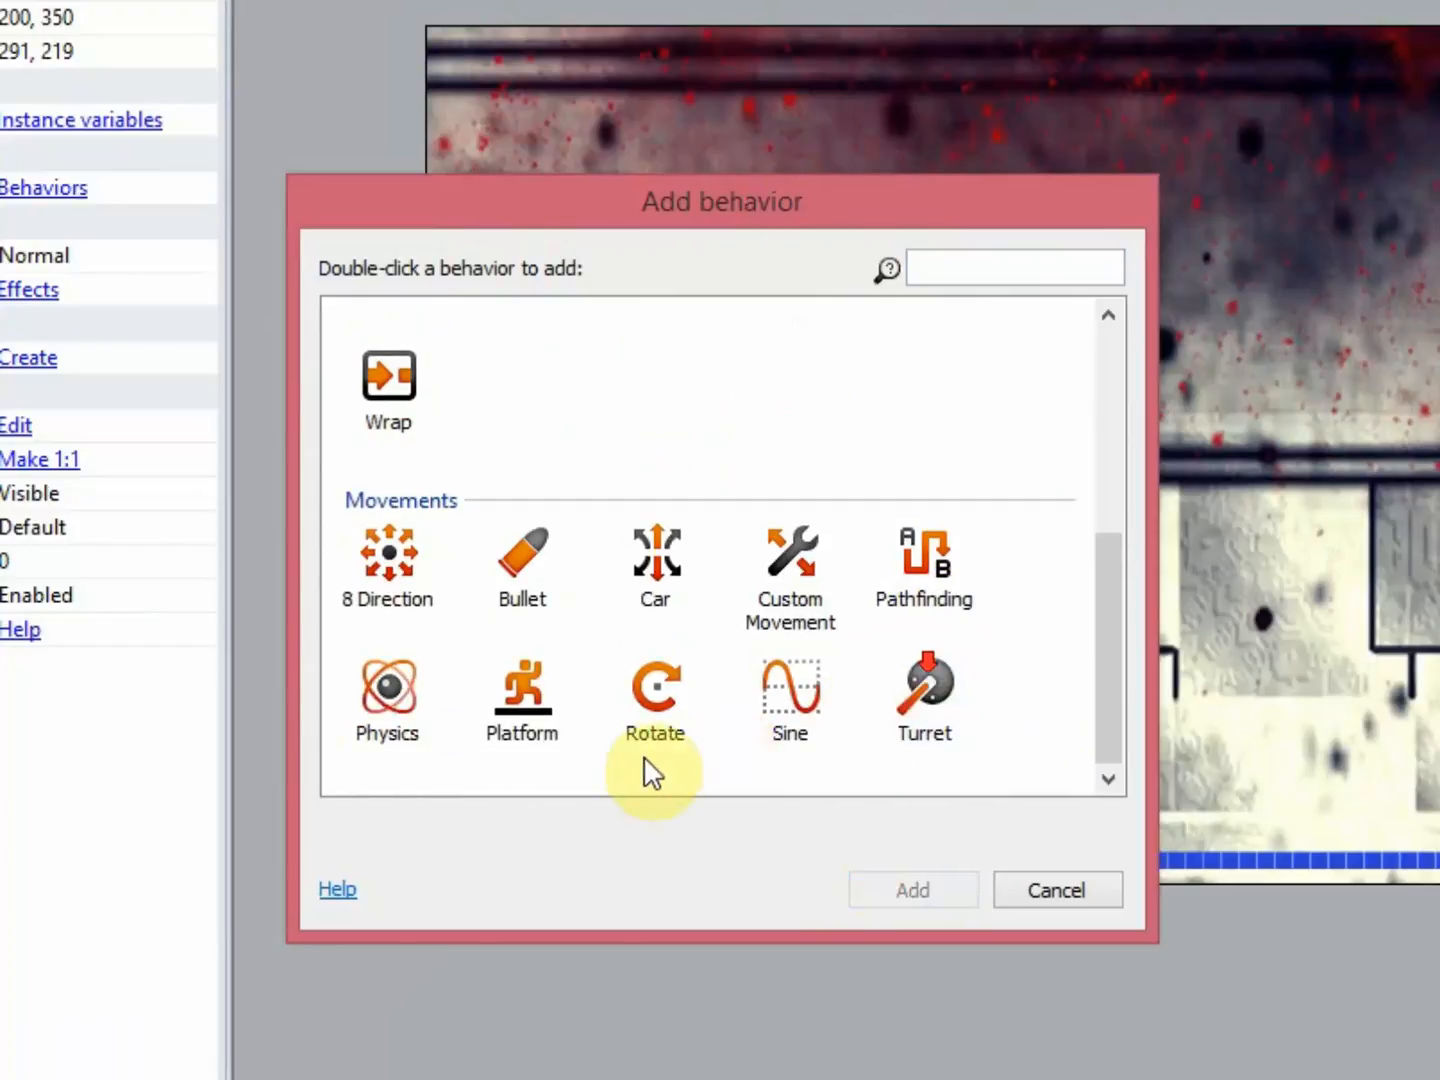
click(405, 745)
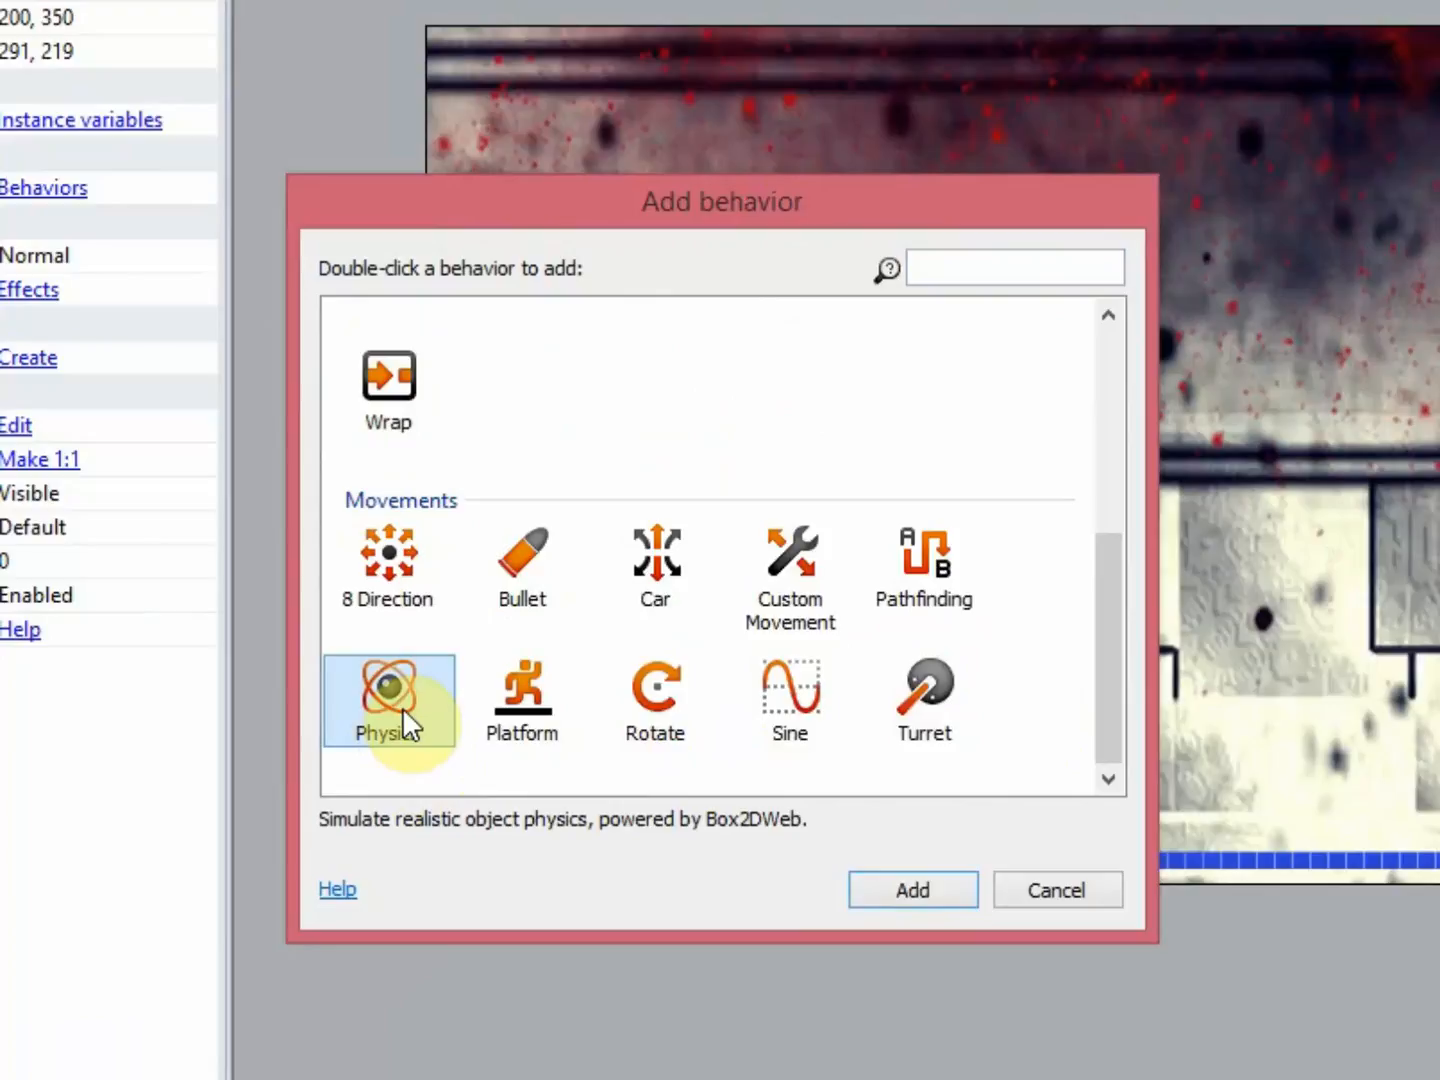
click(401, 570)
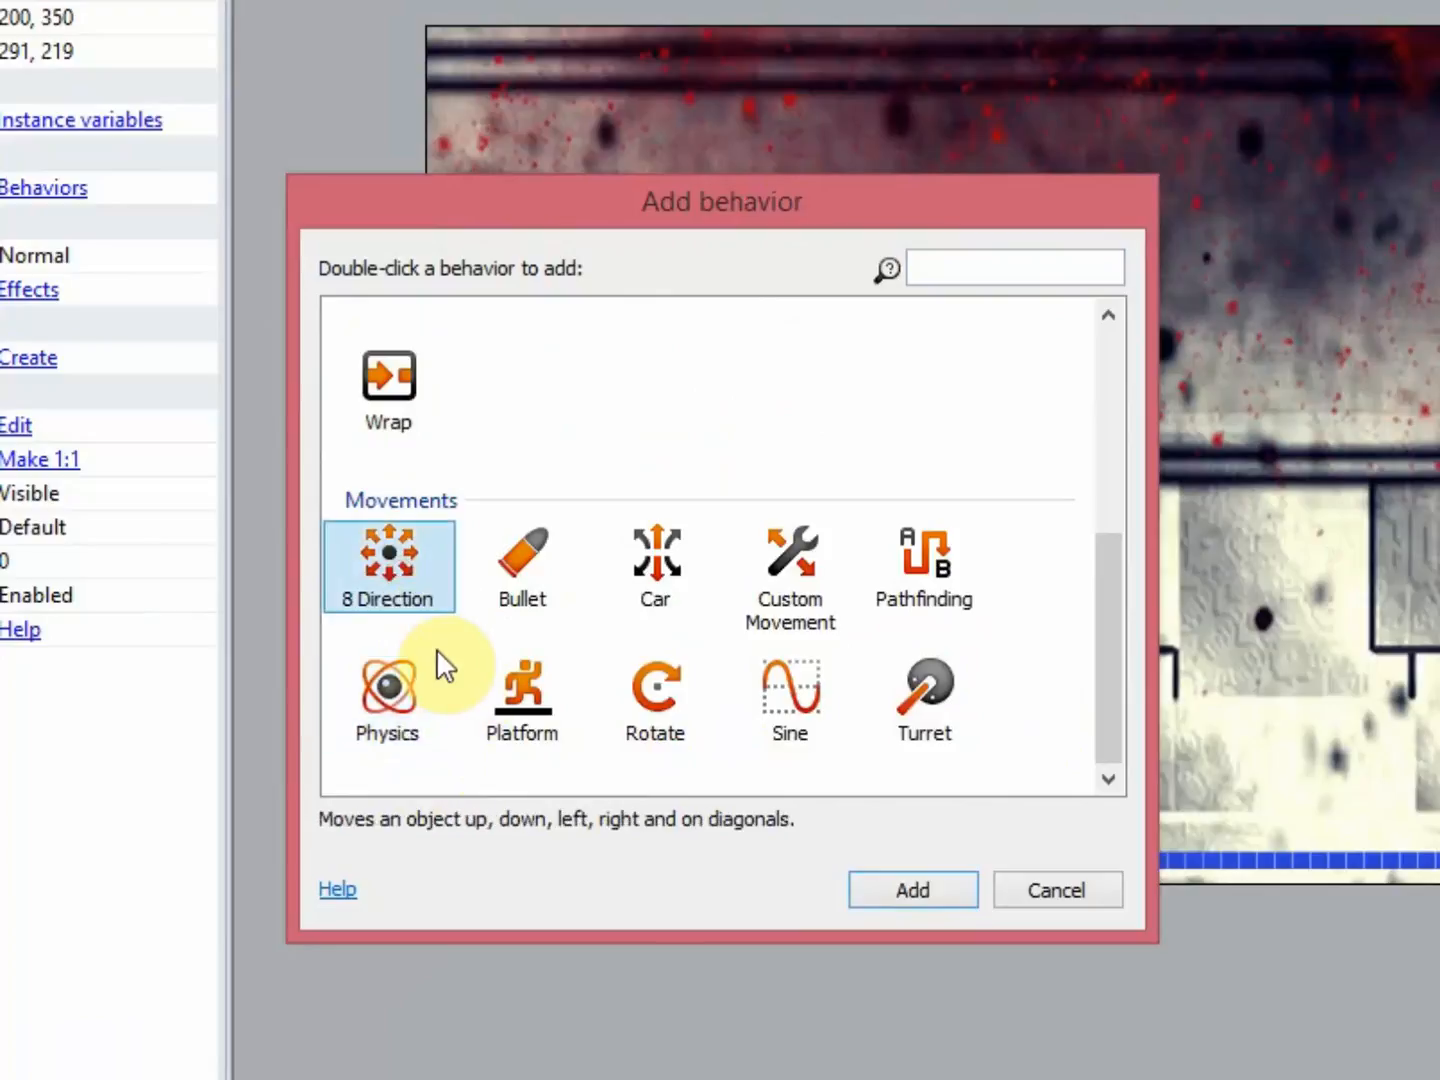
double_click(391, 581)
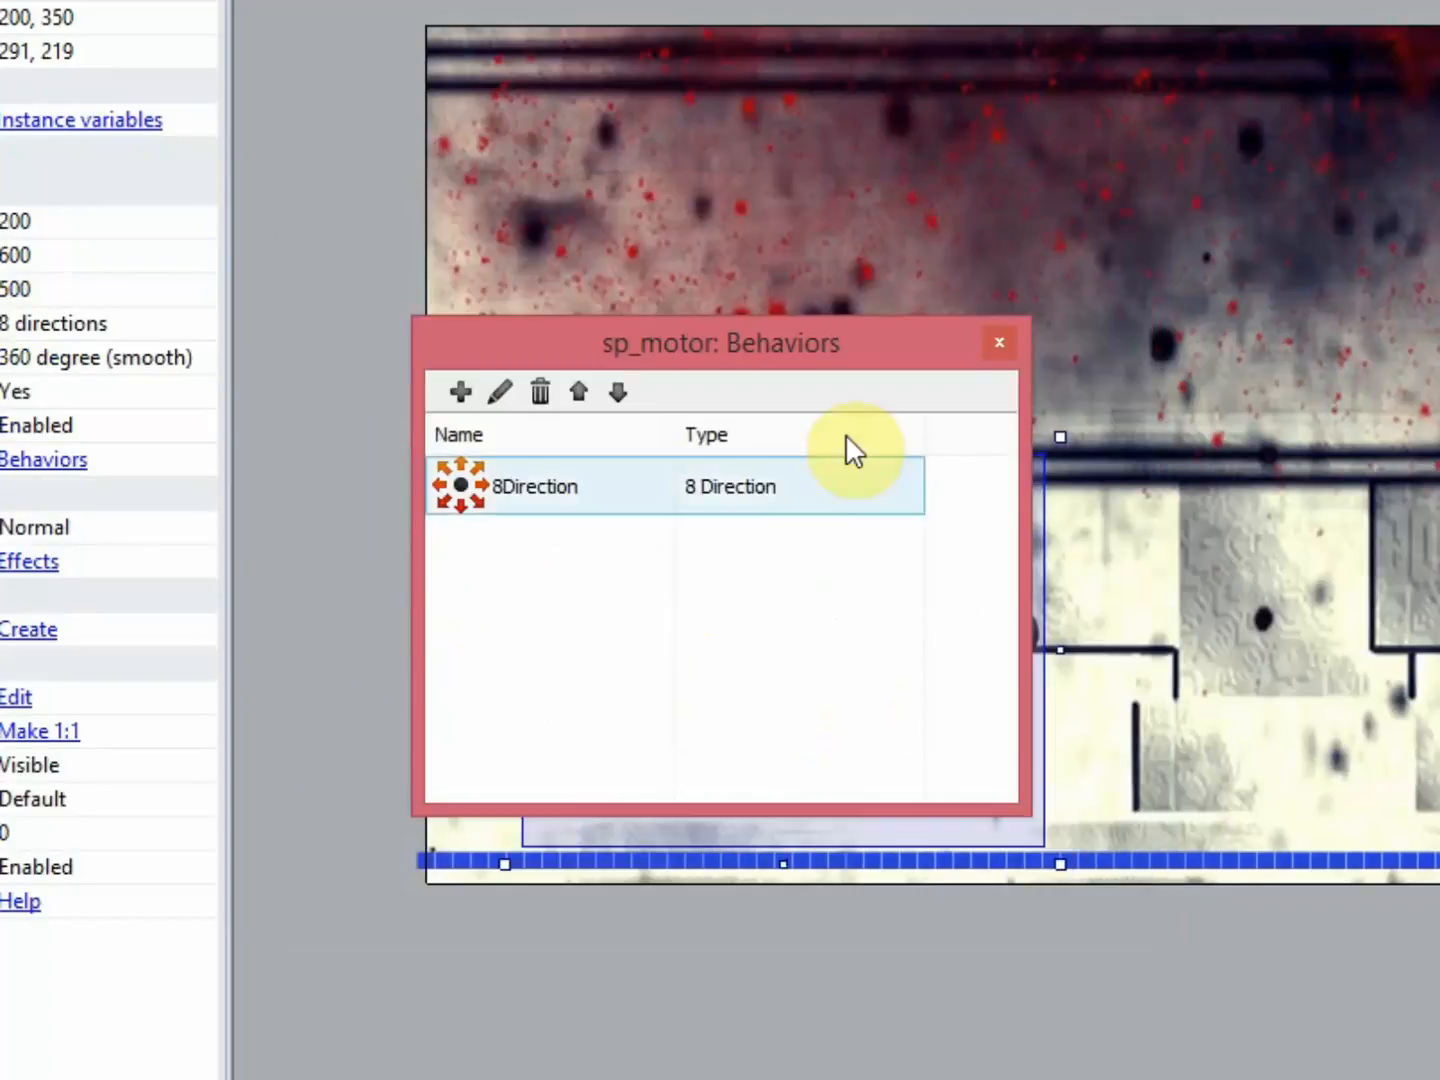
Add the Scroll To behavior to sp_motor so the view stays centred on it.
click(468, 394)
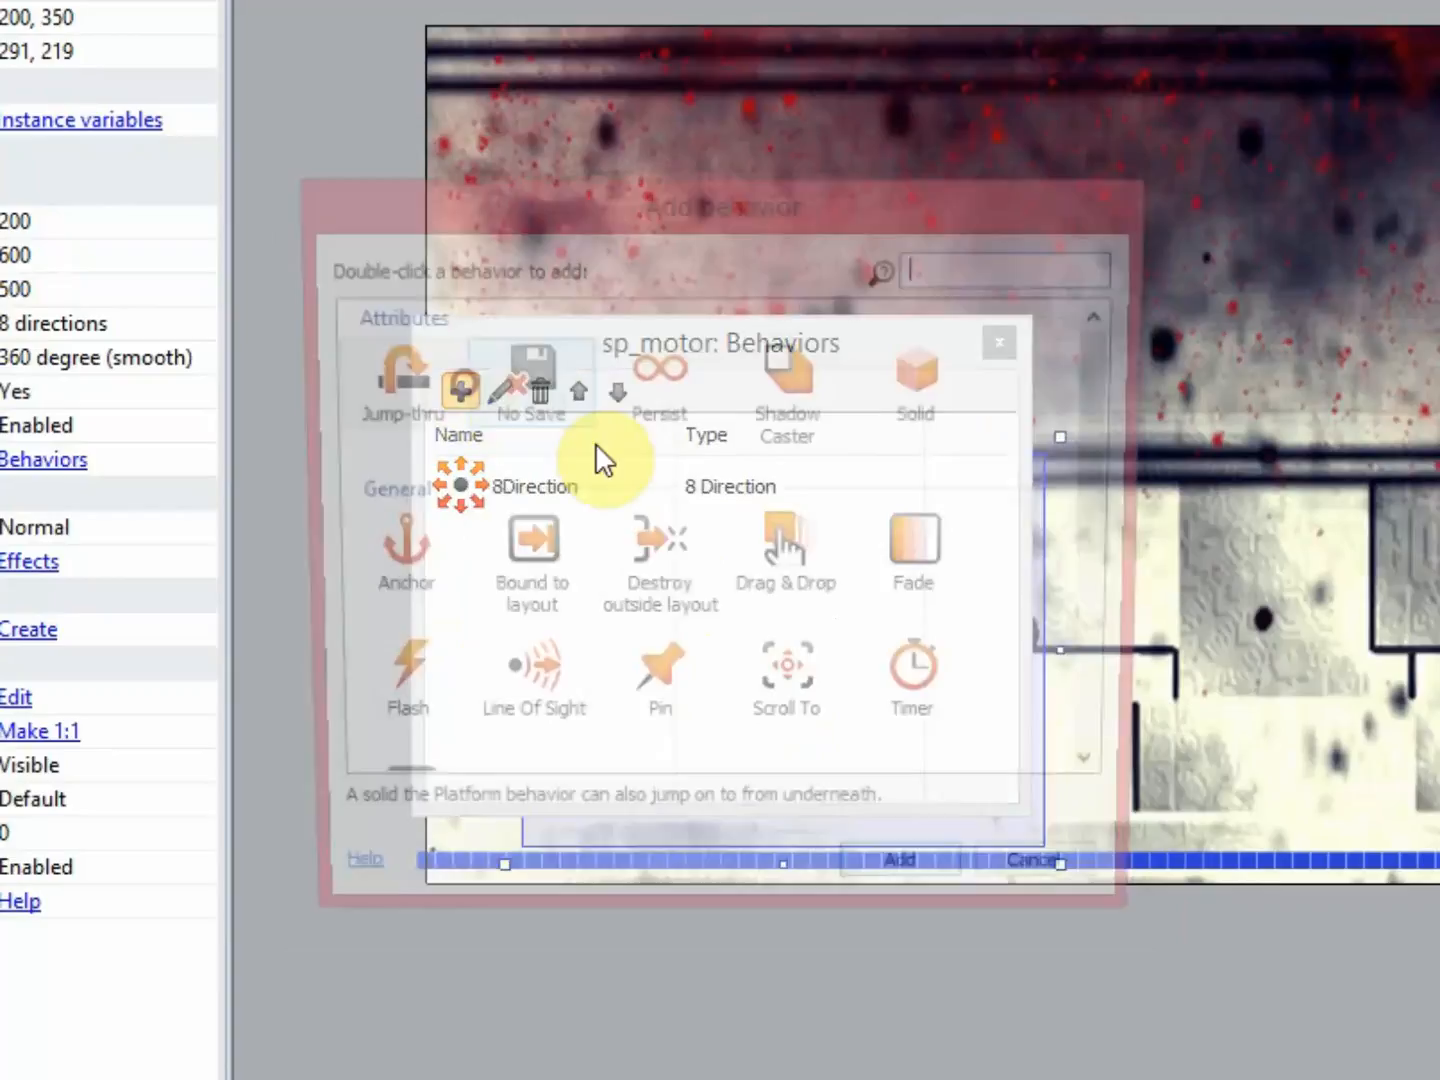
click(689, 512)
click(778, 676)
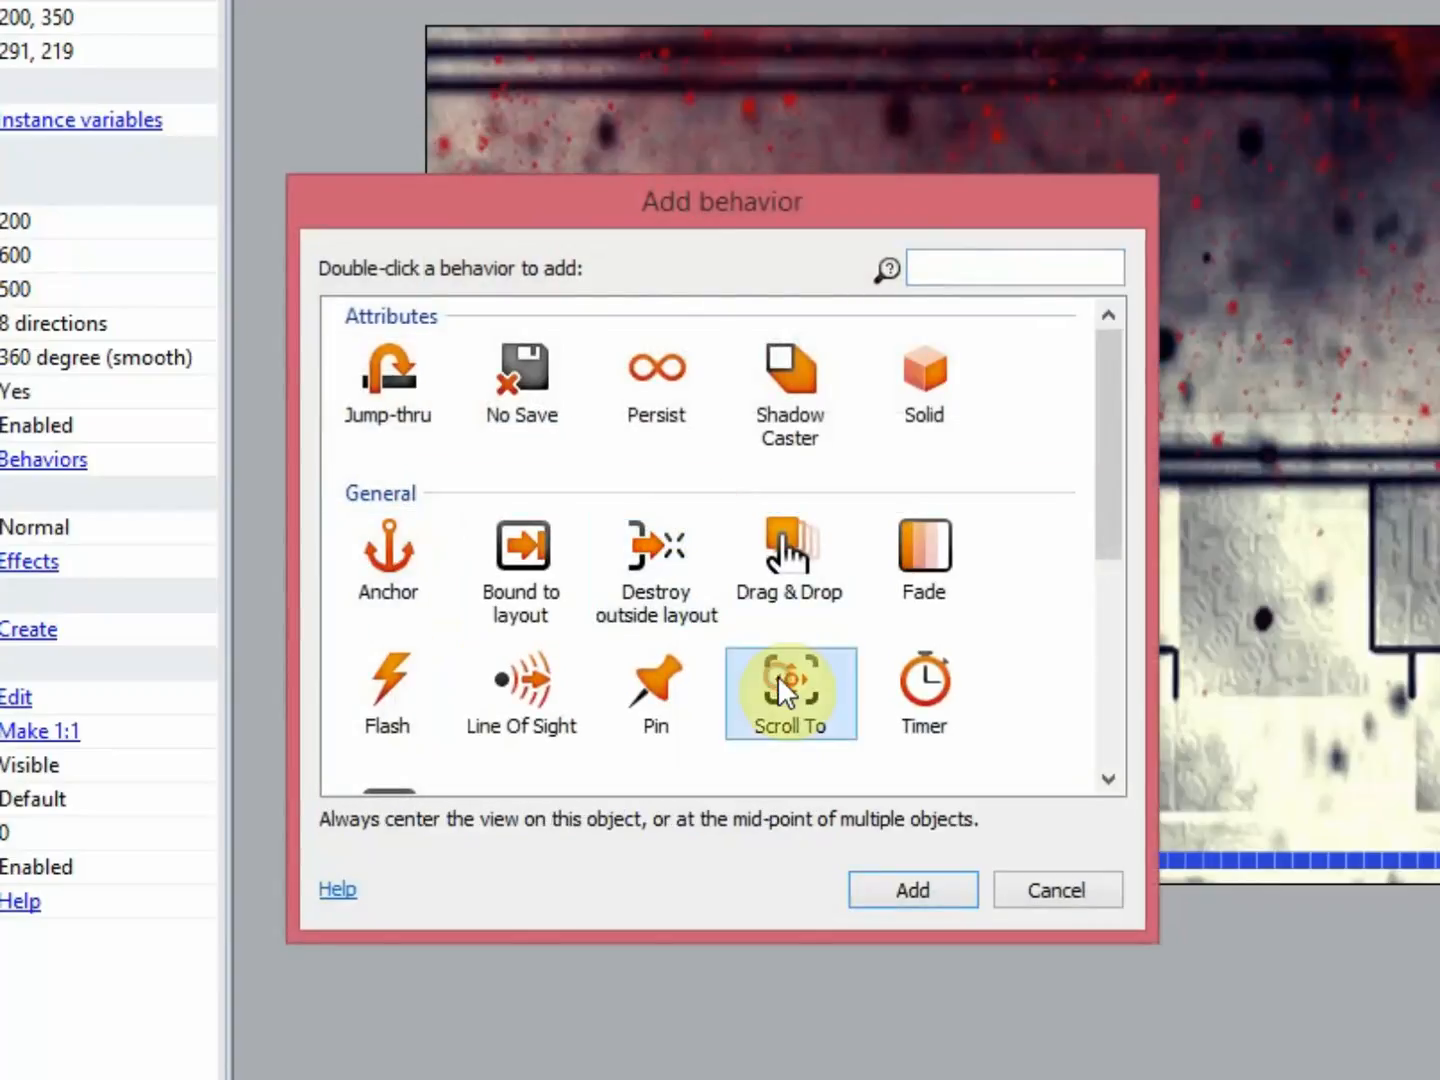
double_click(769, 728)
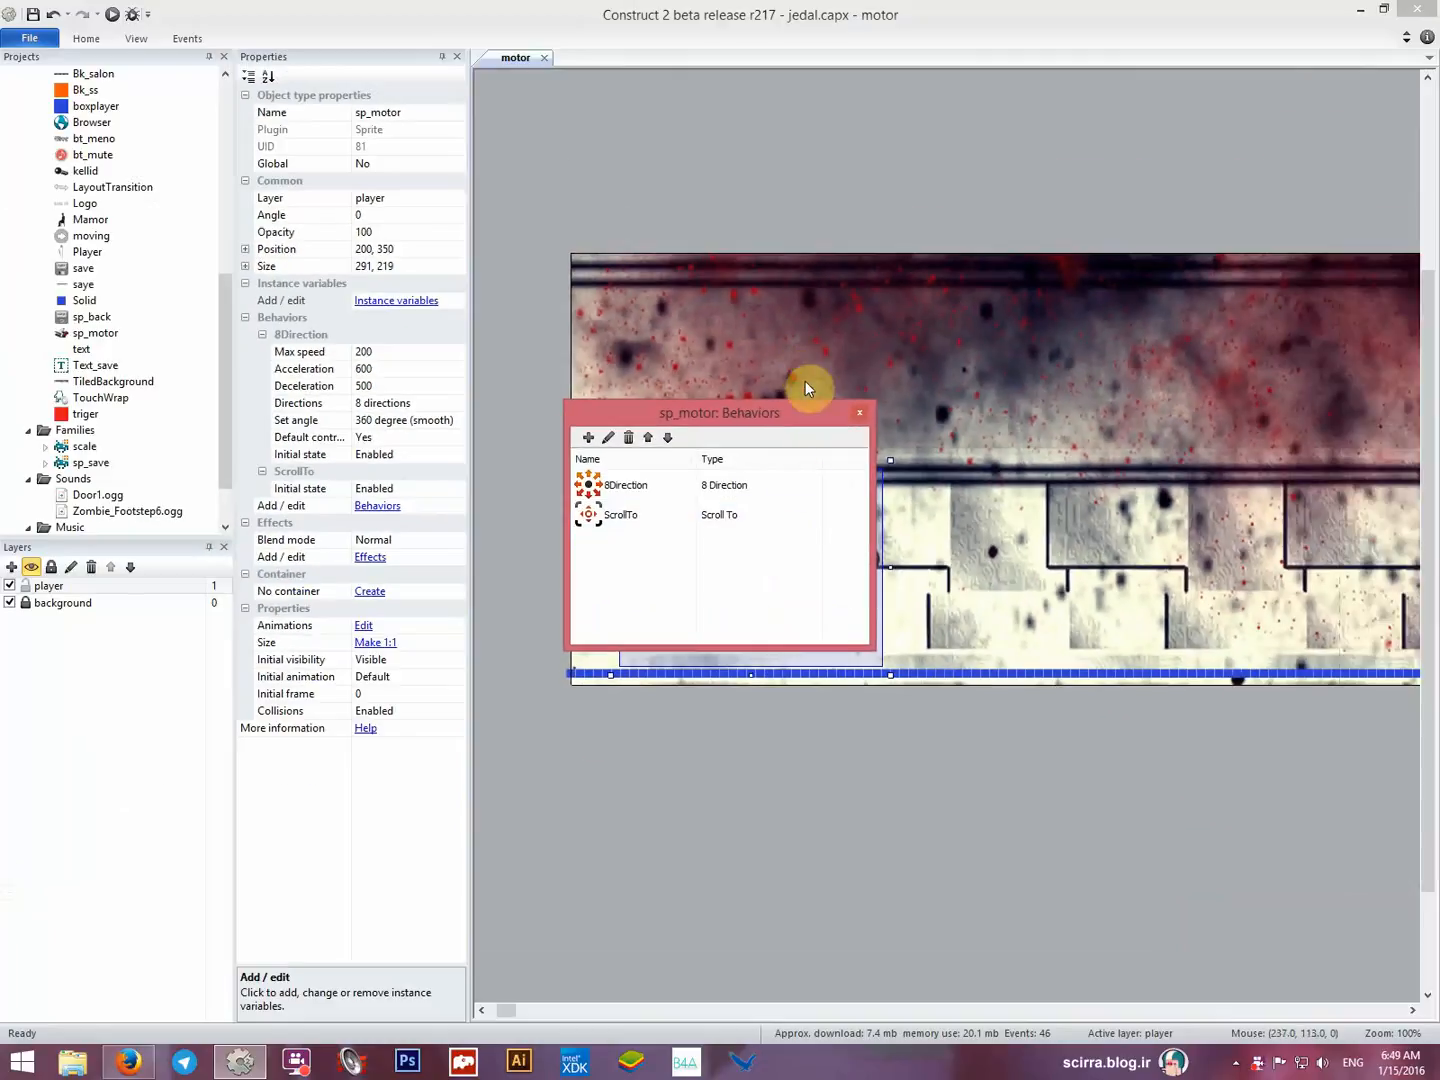
click(860, 413)
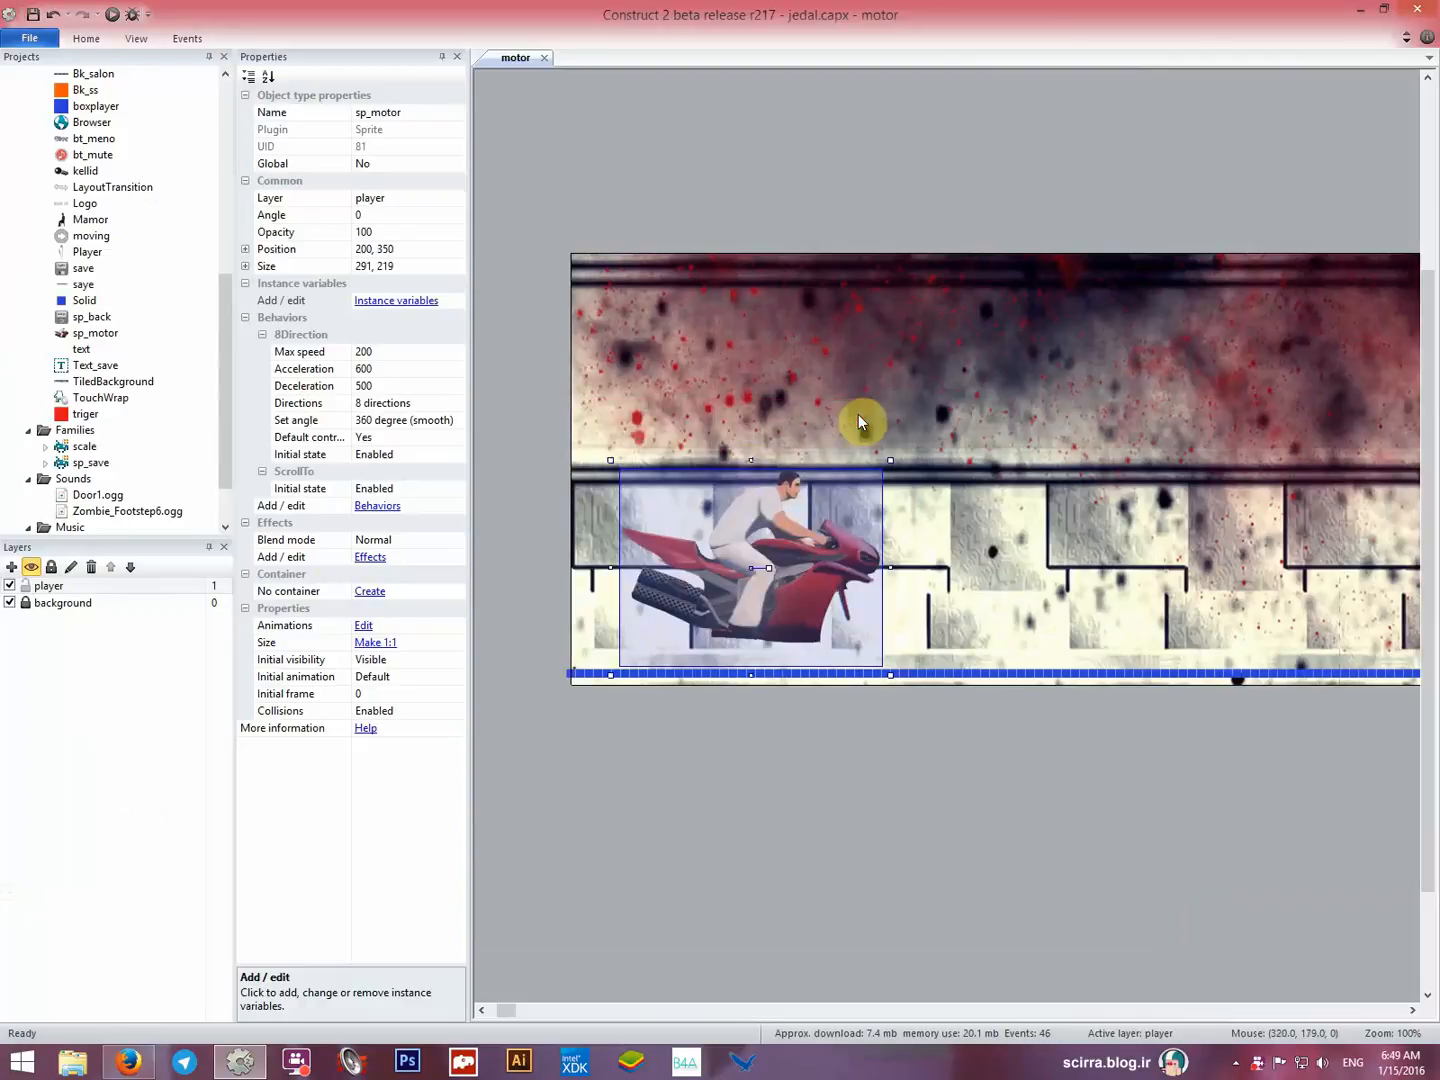
Set the 8Direction behavior's max speed to 1300 and acceleration to 100 for sp_motor.
click(391, 355)
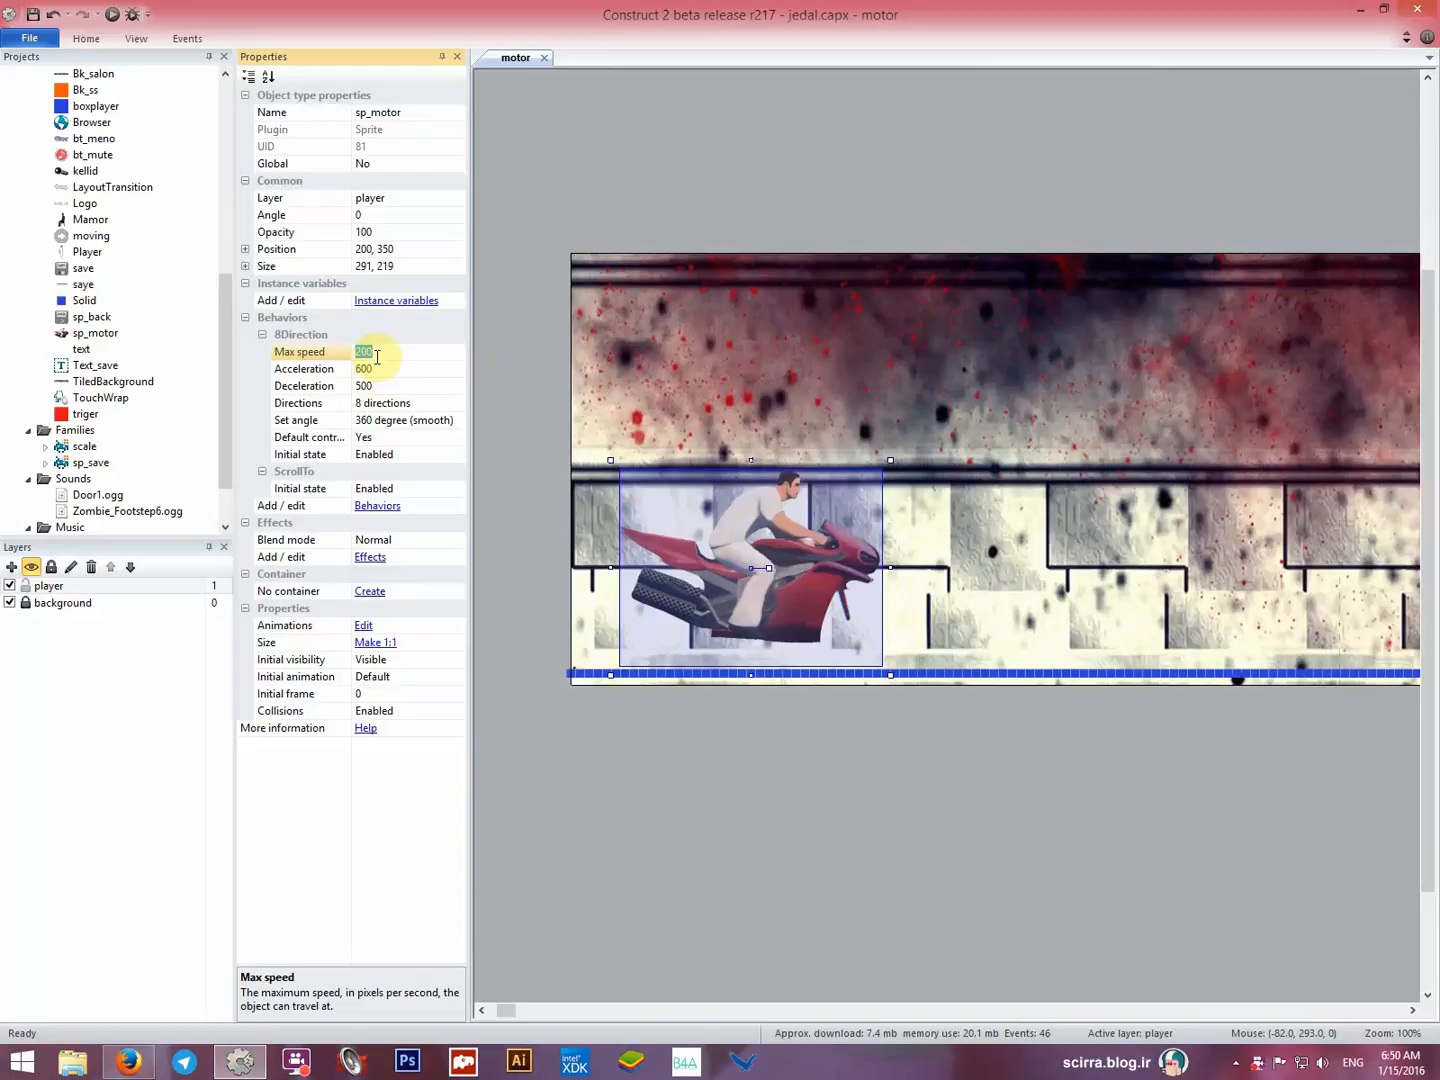
text(13)
drag(409, 355, 361, 355)
click(391, 368)
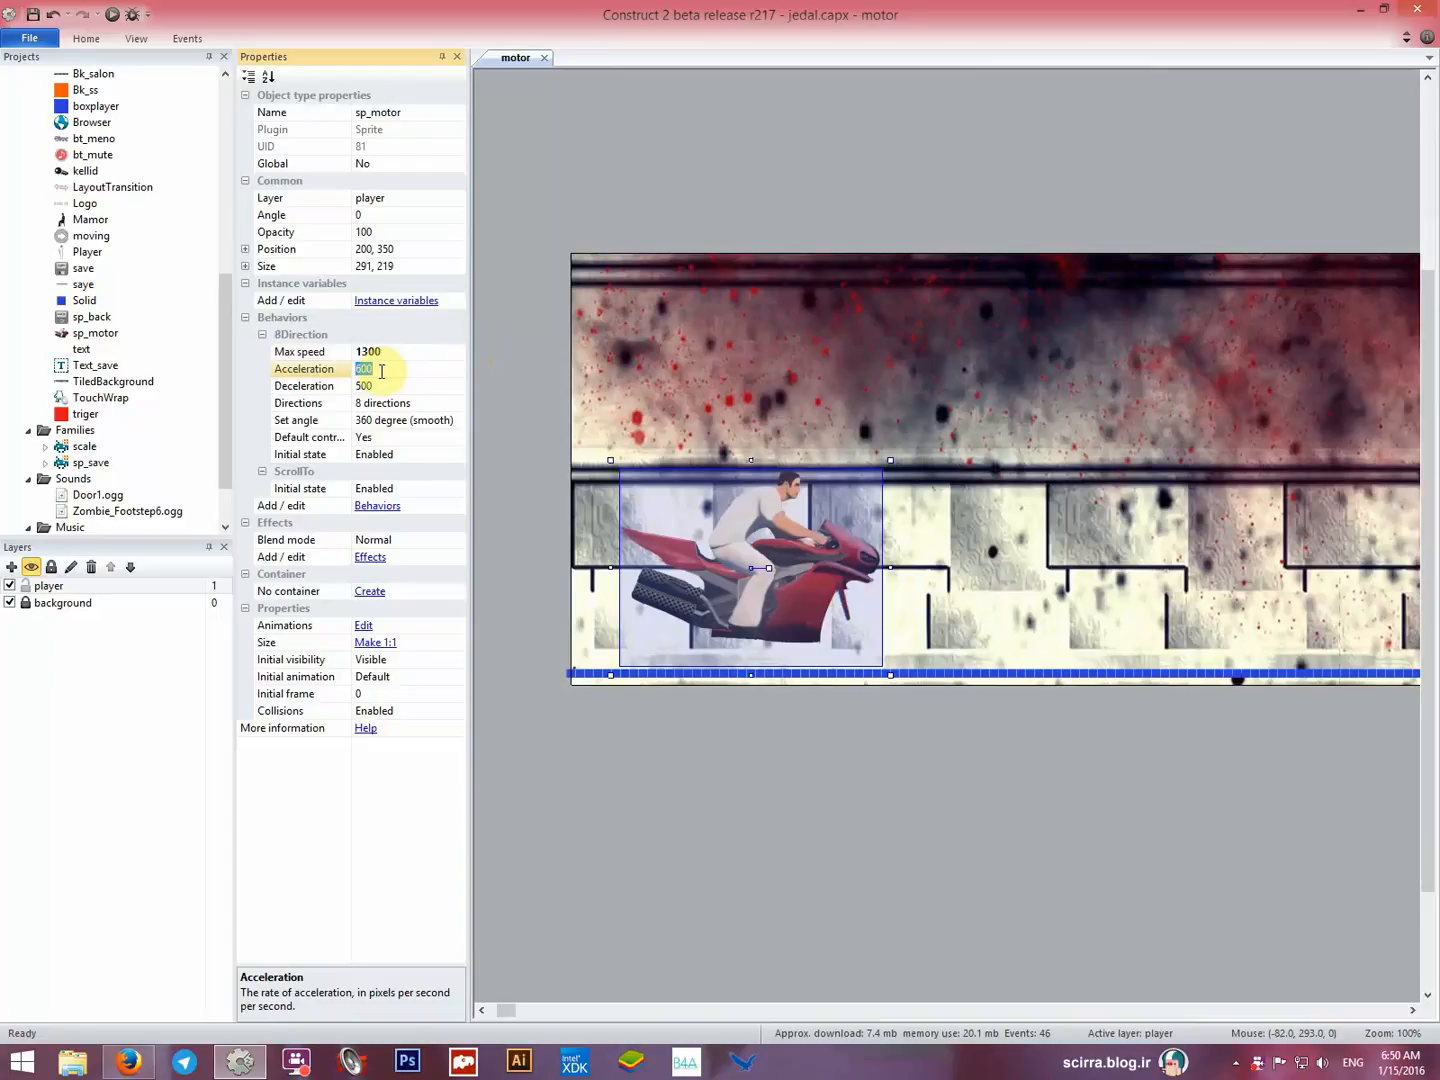
click(372, 371)
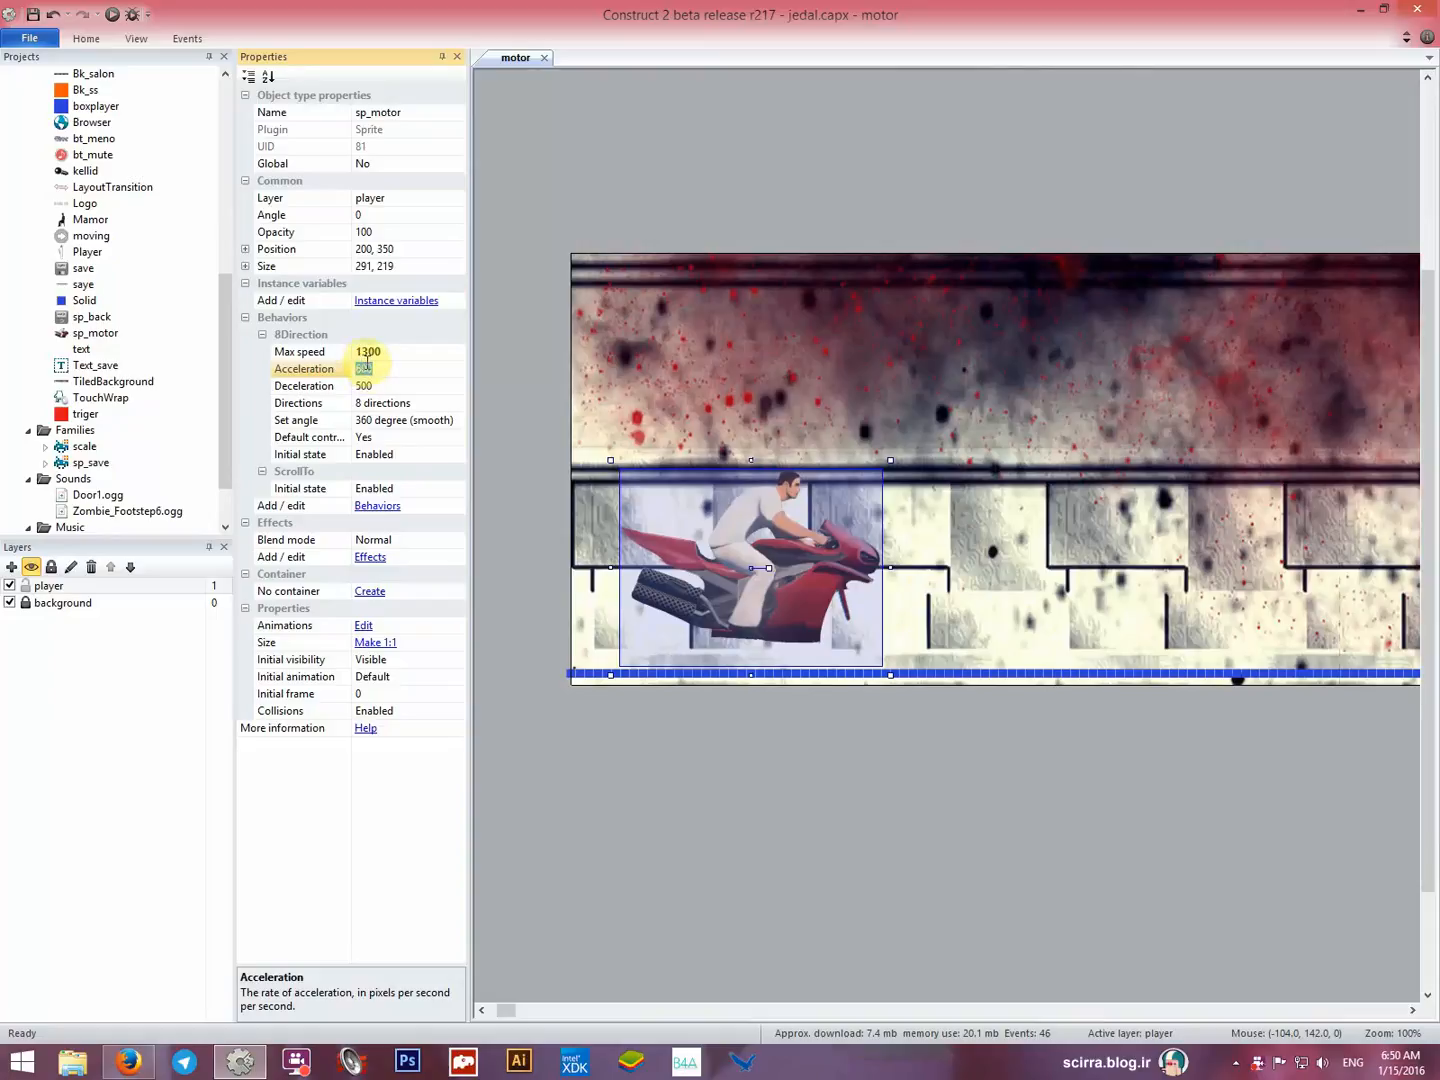
text(100)
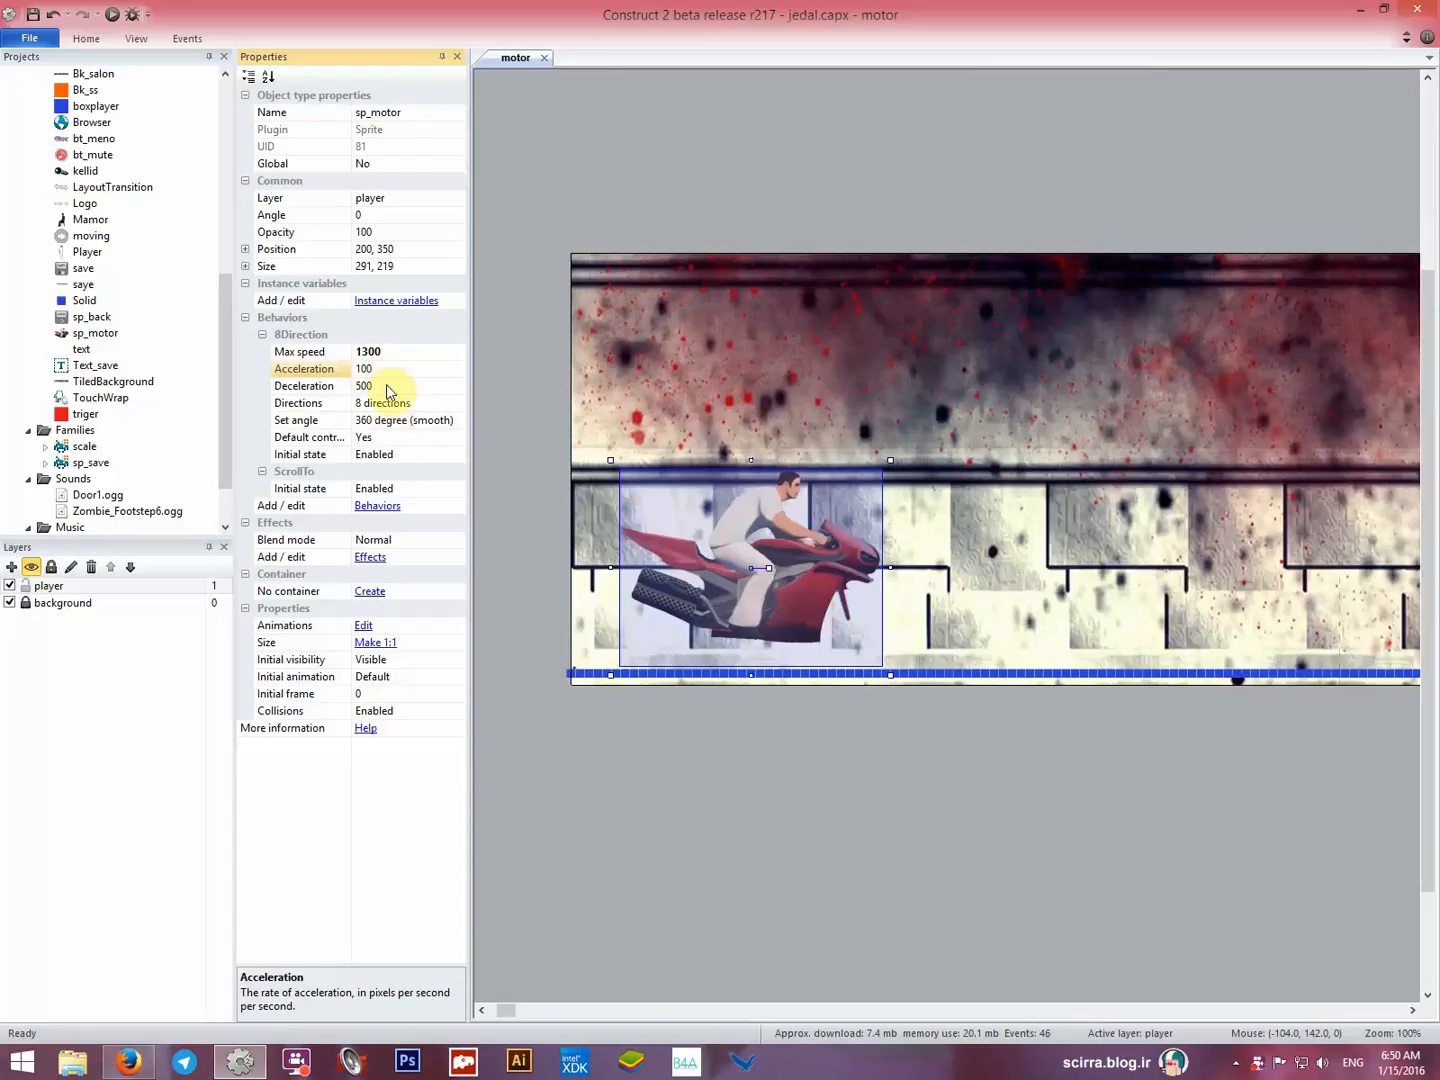
Set the deceleration of sp_motor's 8Direction behavior to 200.
click(384, 387)
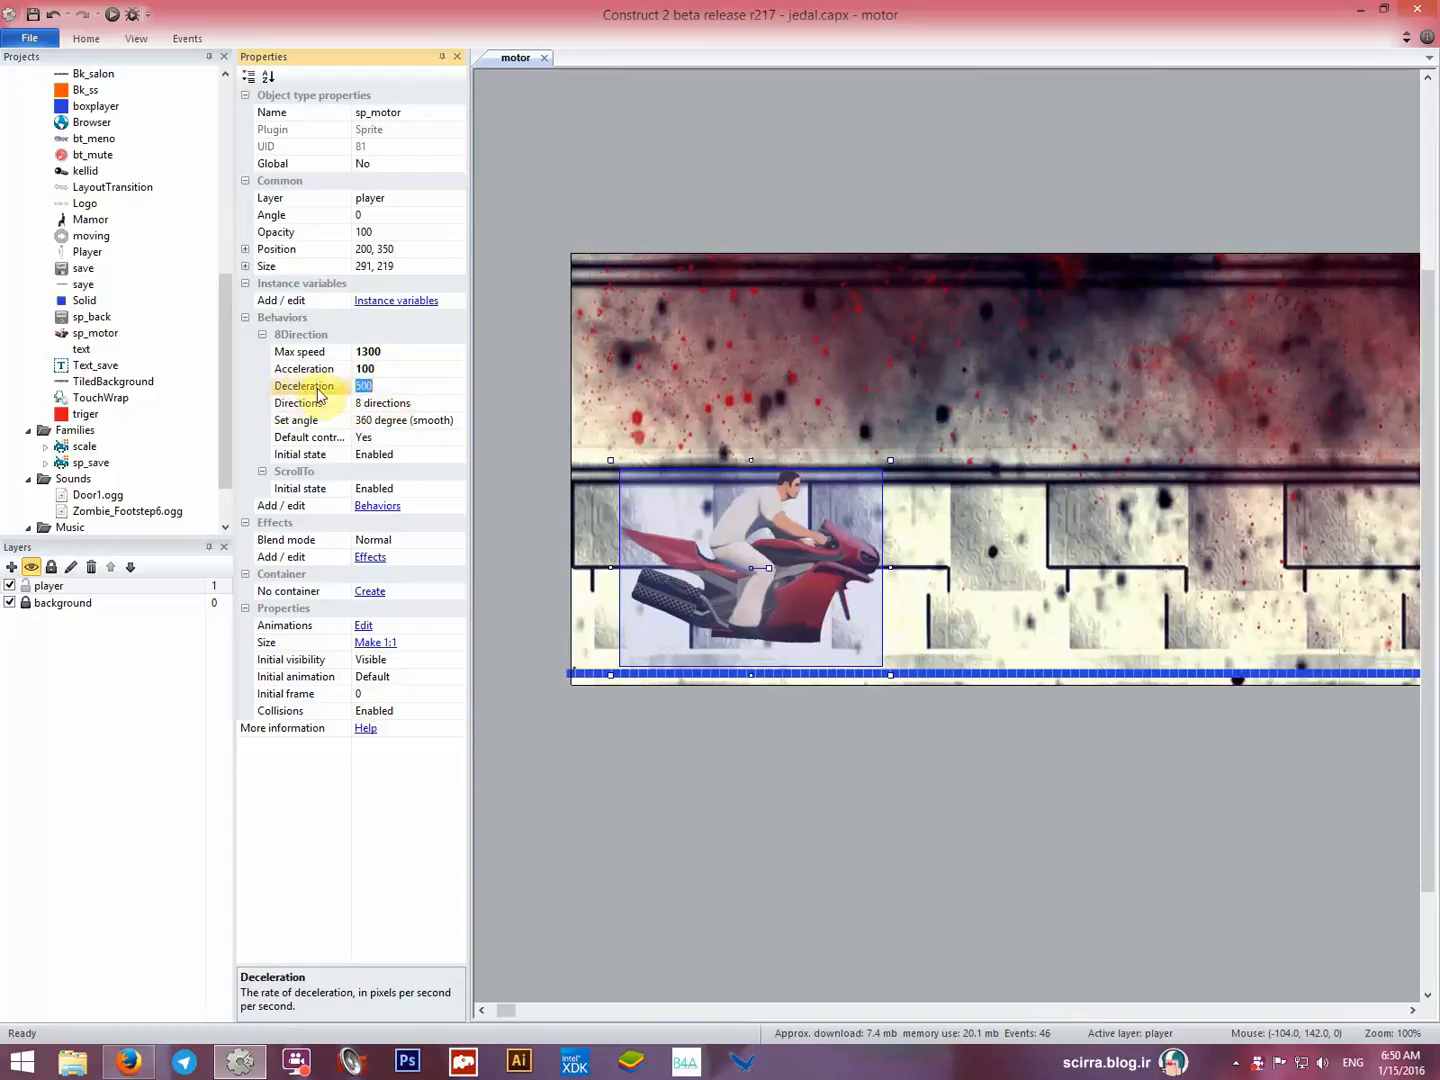
mouse_move(771, 519)
mouse_down()
mouse_move(959, 522)
mouse_move(778, 527)
mouse_up()
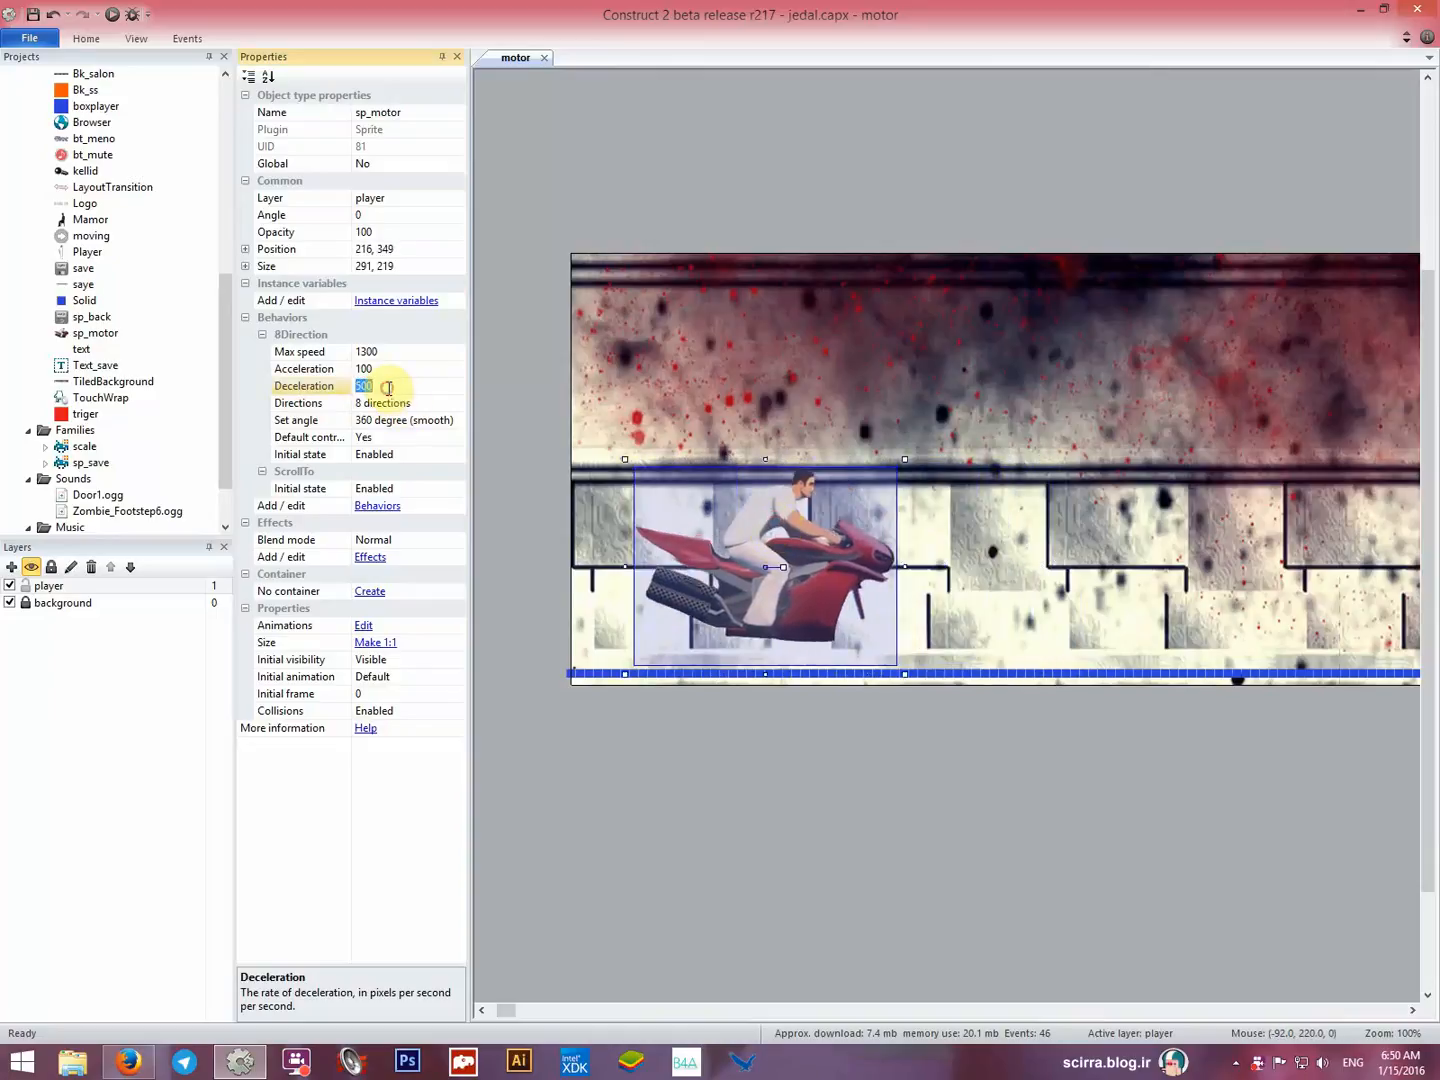
text(20)
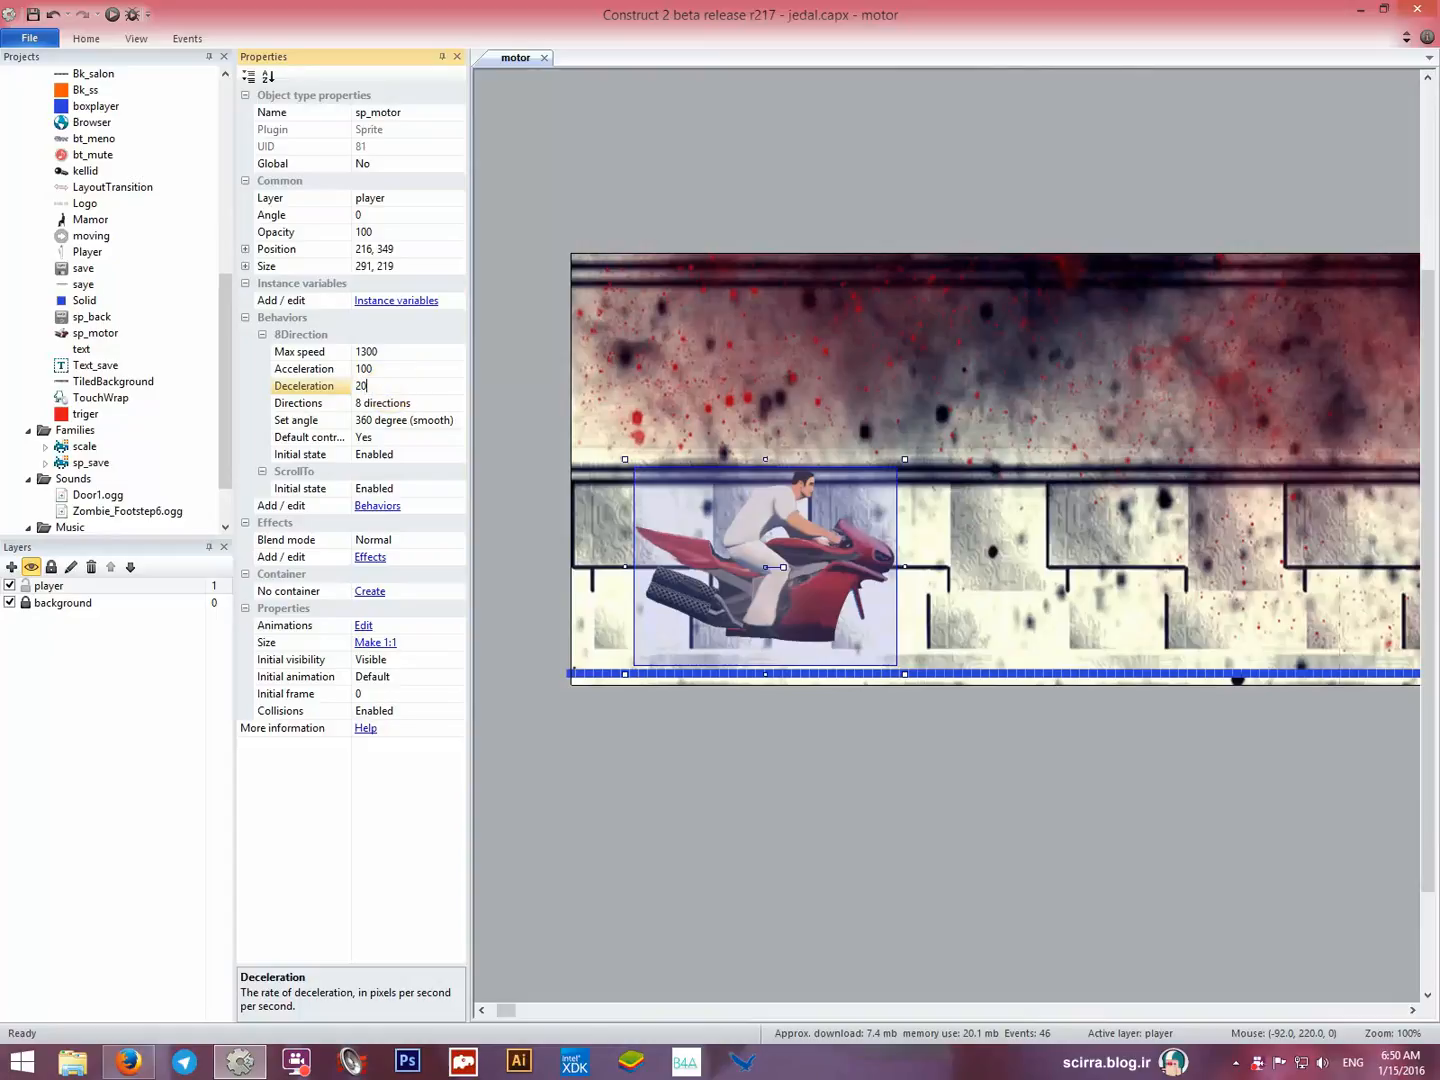
Limit sp_motor's 8Direction movement to Left & right and change its Set angle option to No.
click(462, 405)
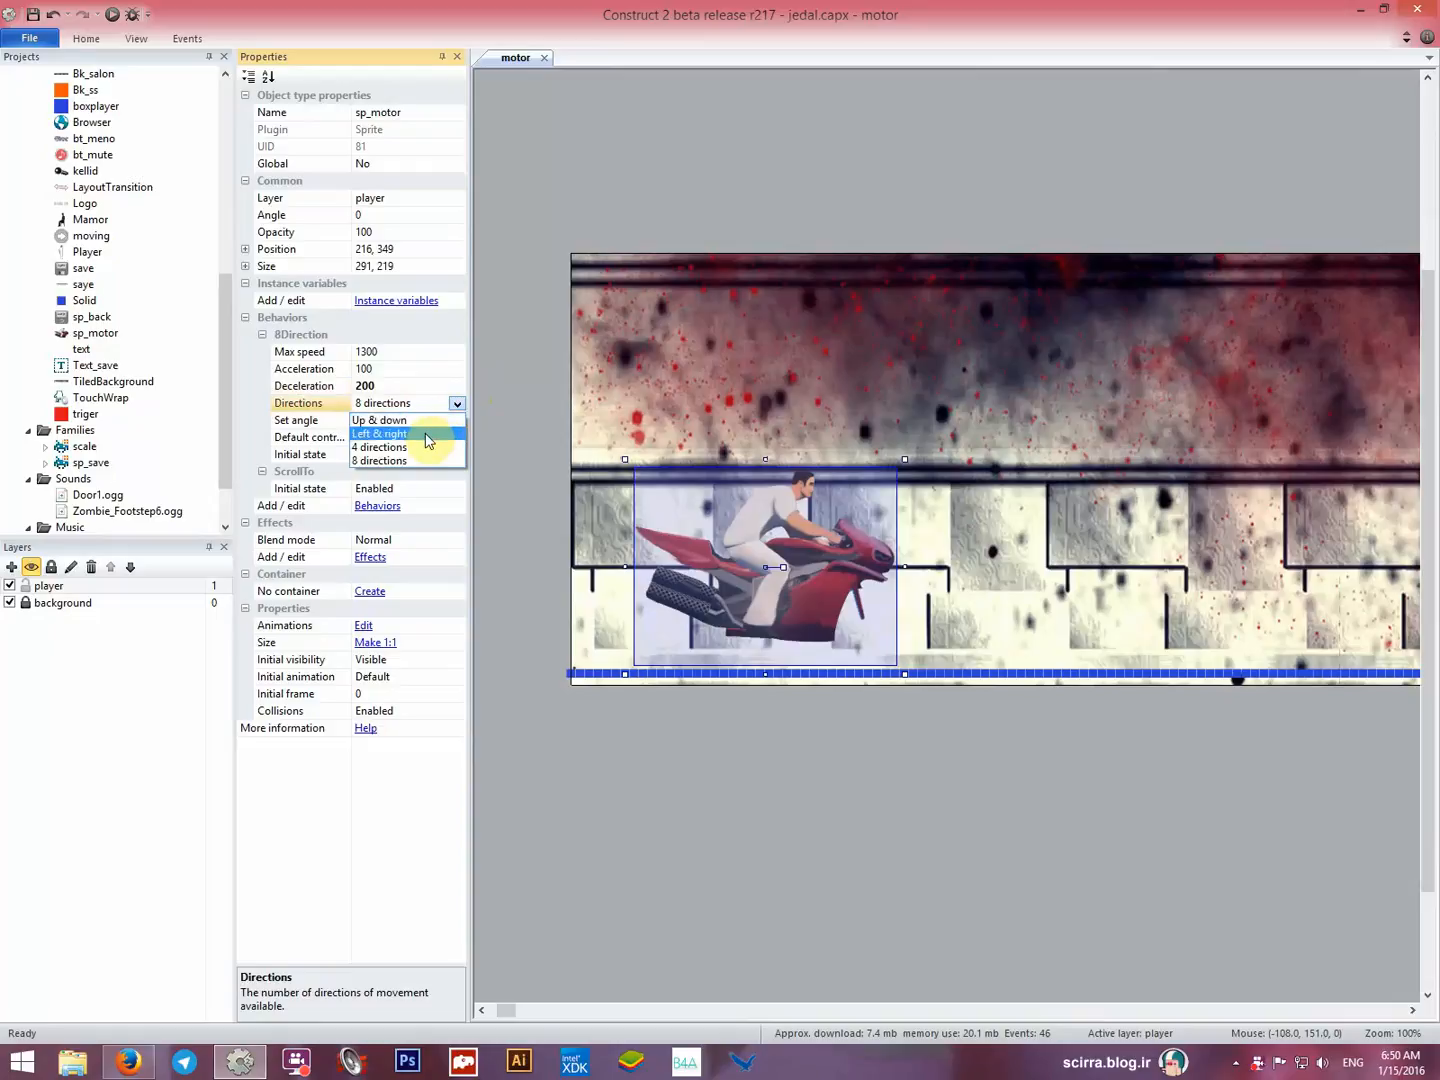
click(388, 436)
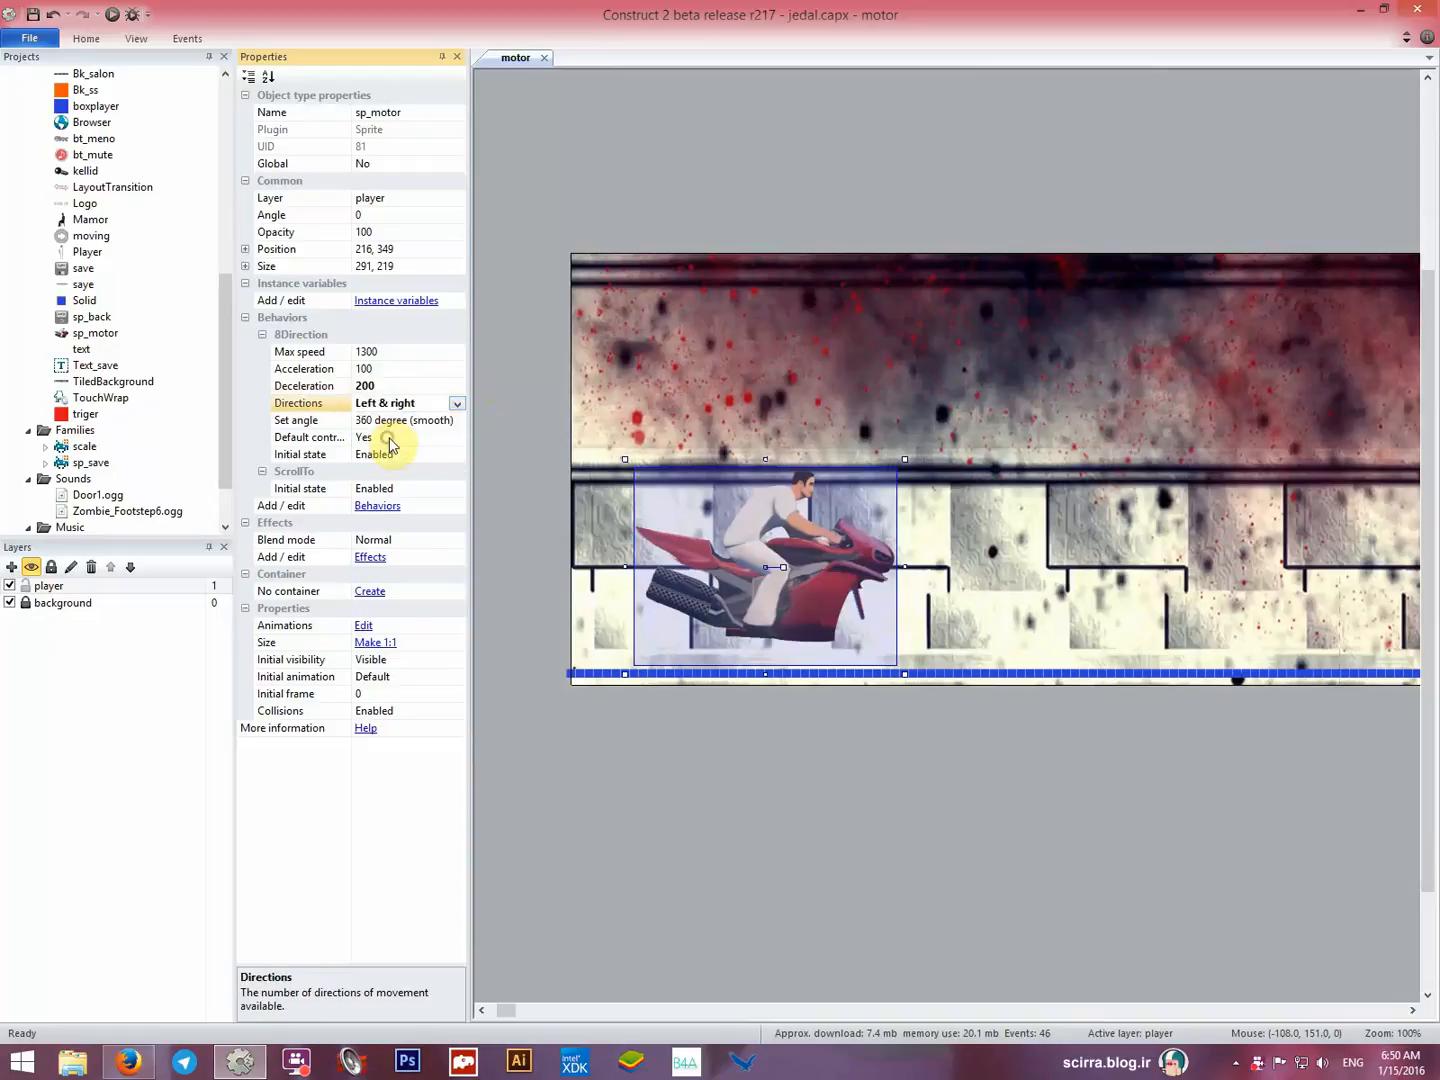
click(454, 424)
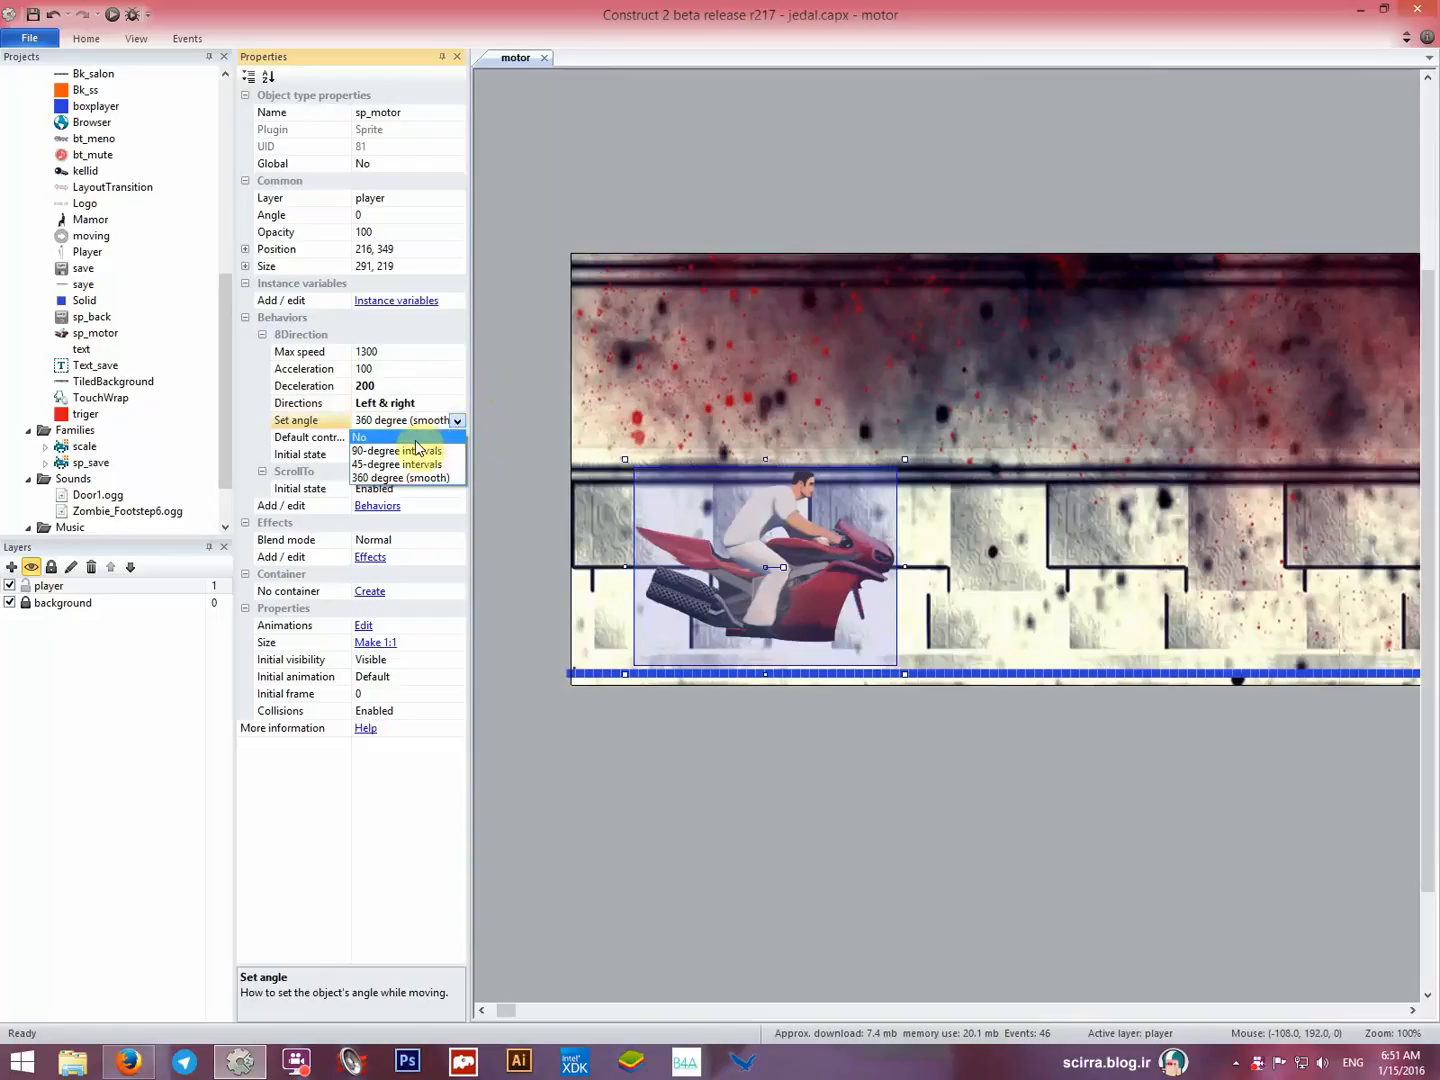
click(412, 437)
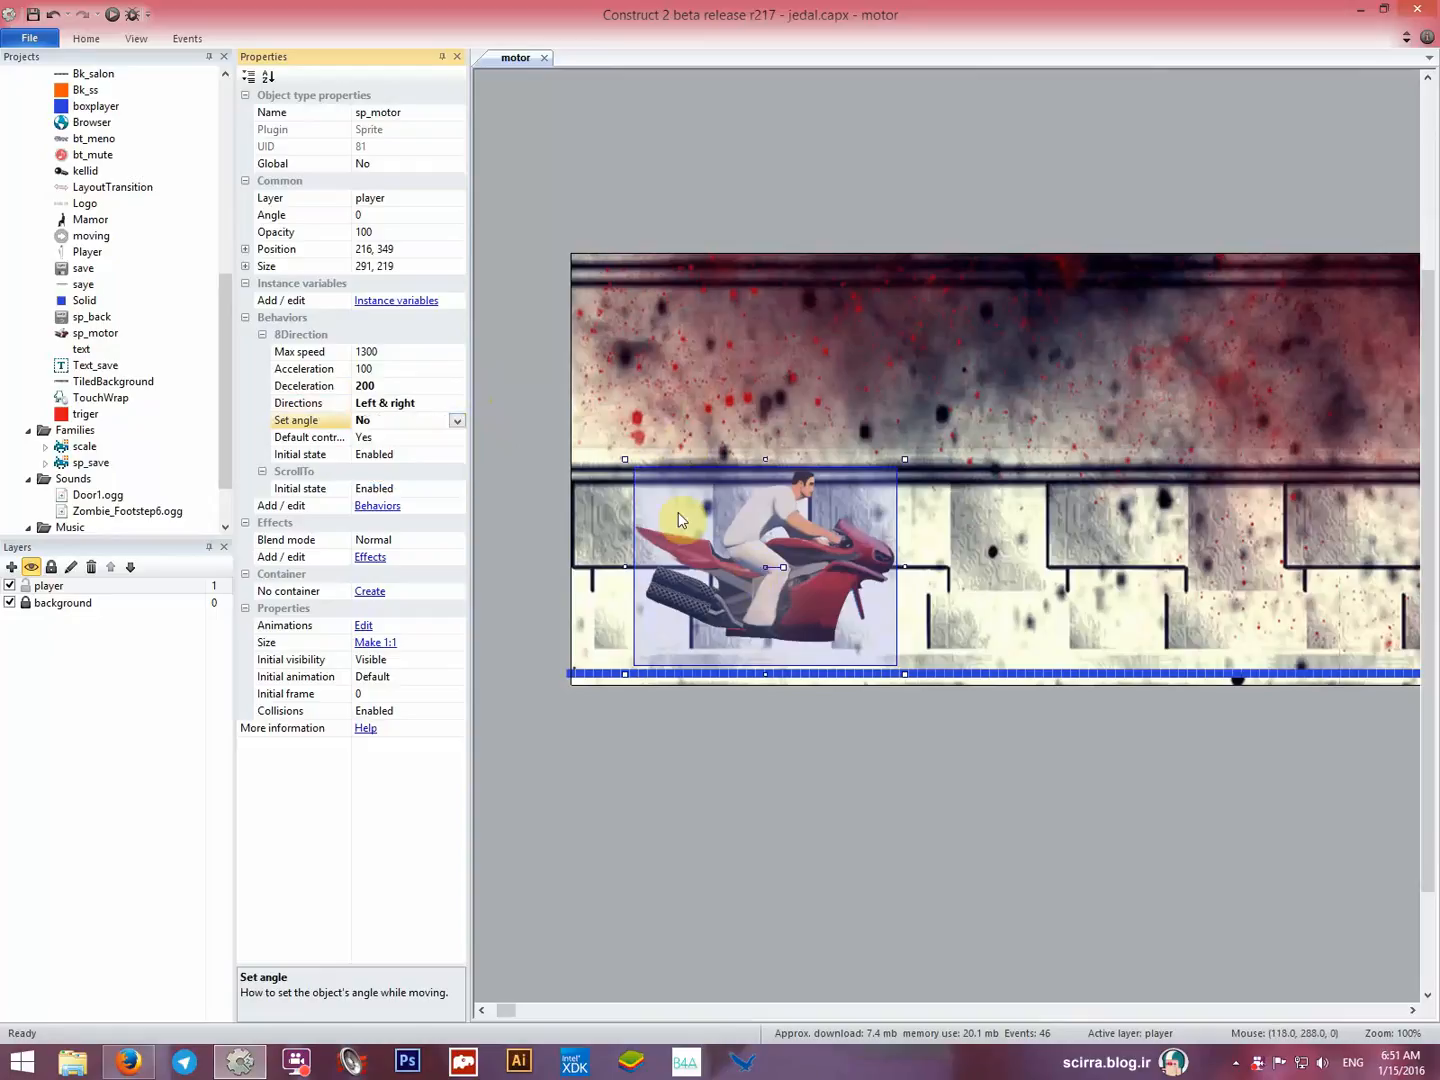
mouse_move(709, 528)
mouse_down()
mouse_move(721, 527)
mouse_move(708, 526)
mouse_up()
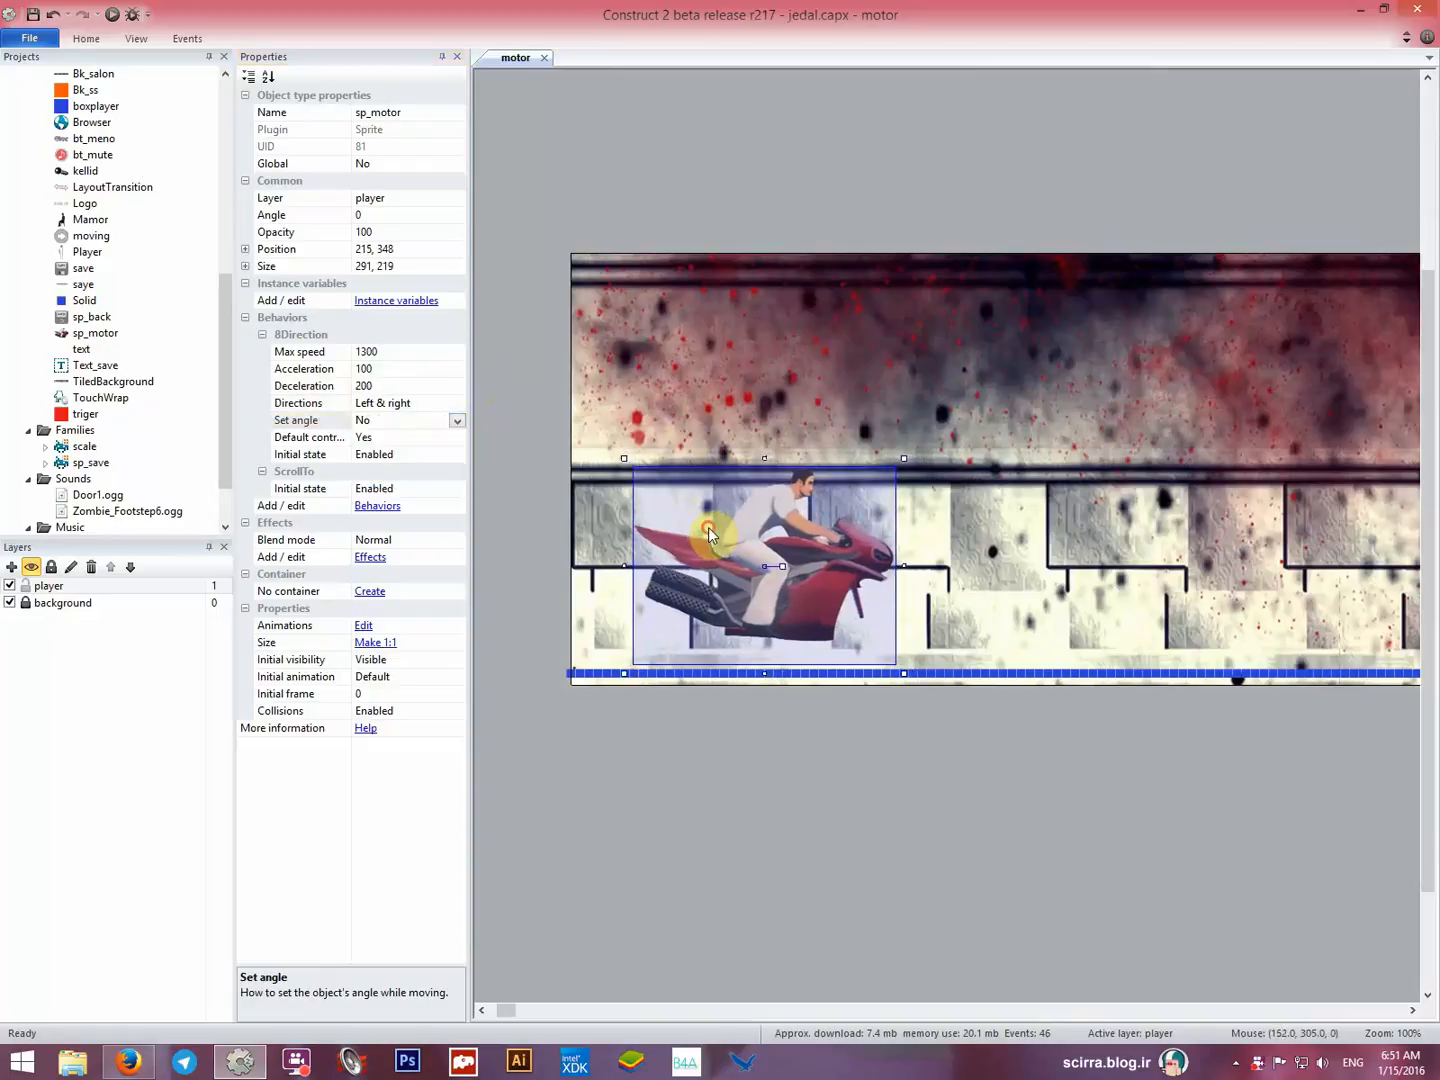
Preview the layout and ride the motorbike to the right to check its speed, scrolling and the behavior settings.
click(113, 14)
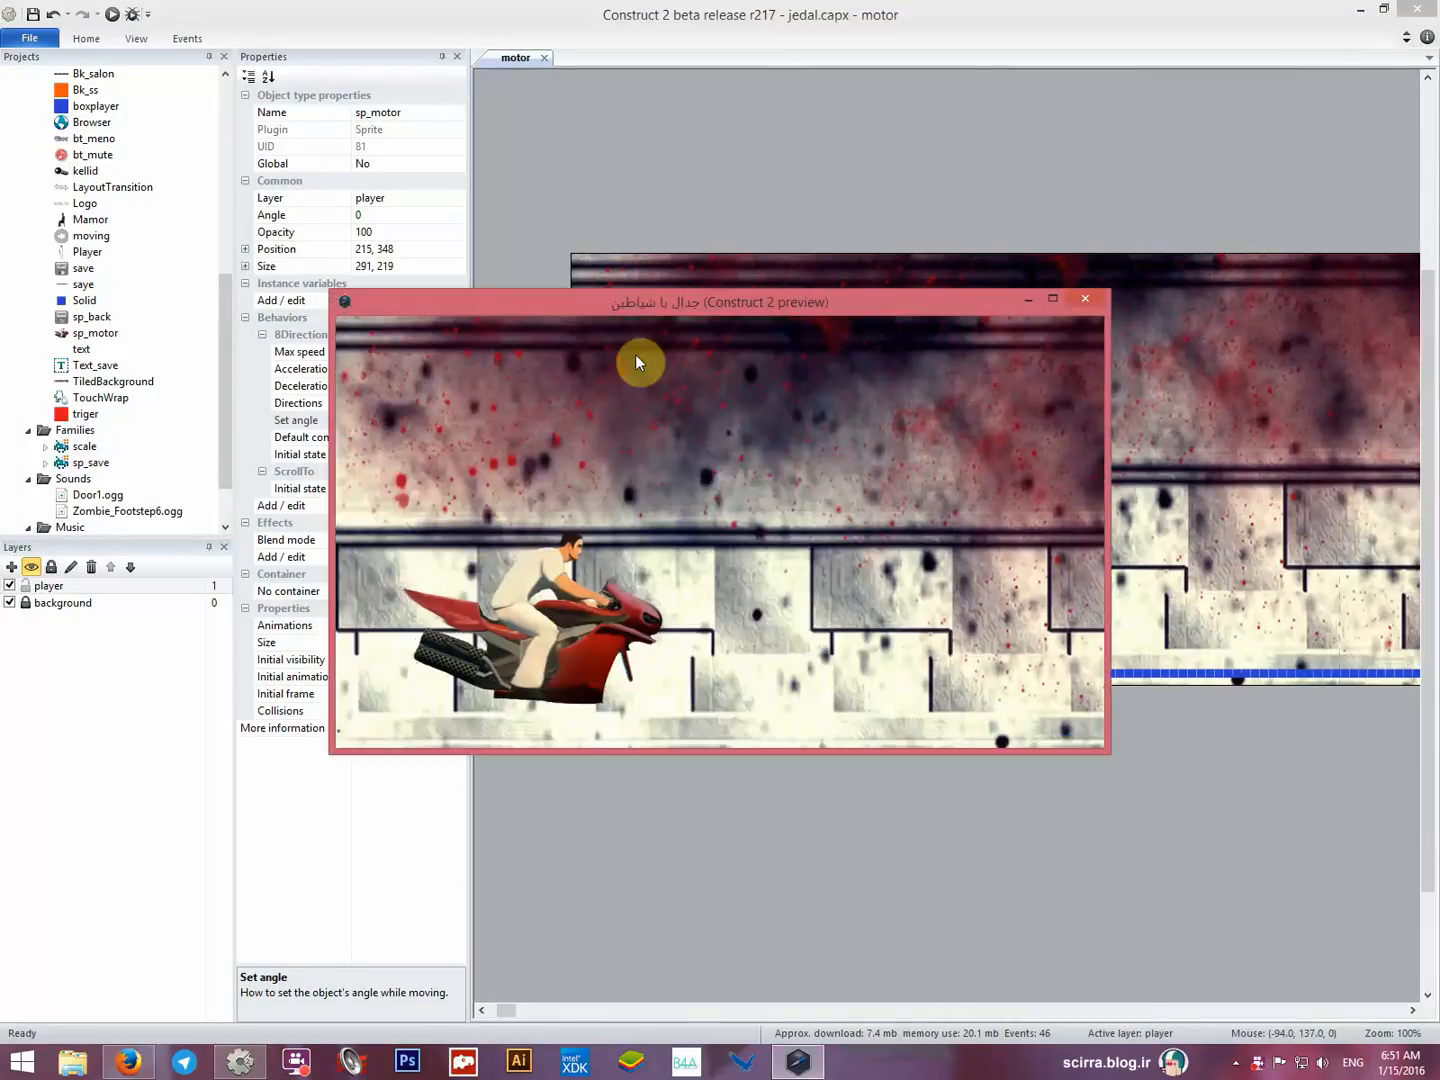
key(Right)
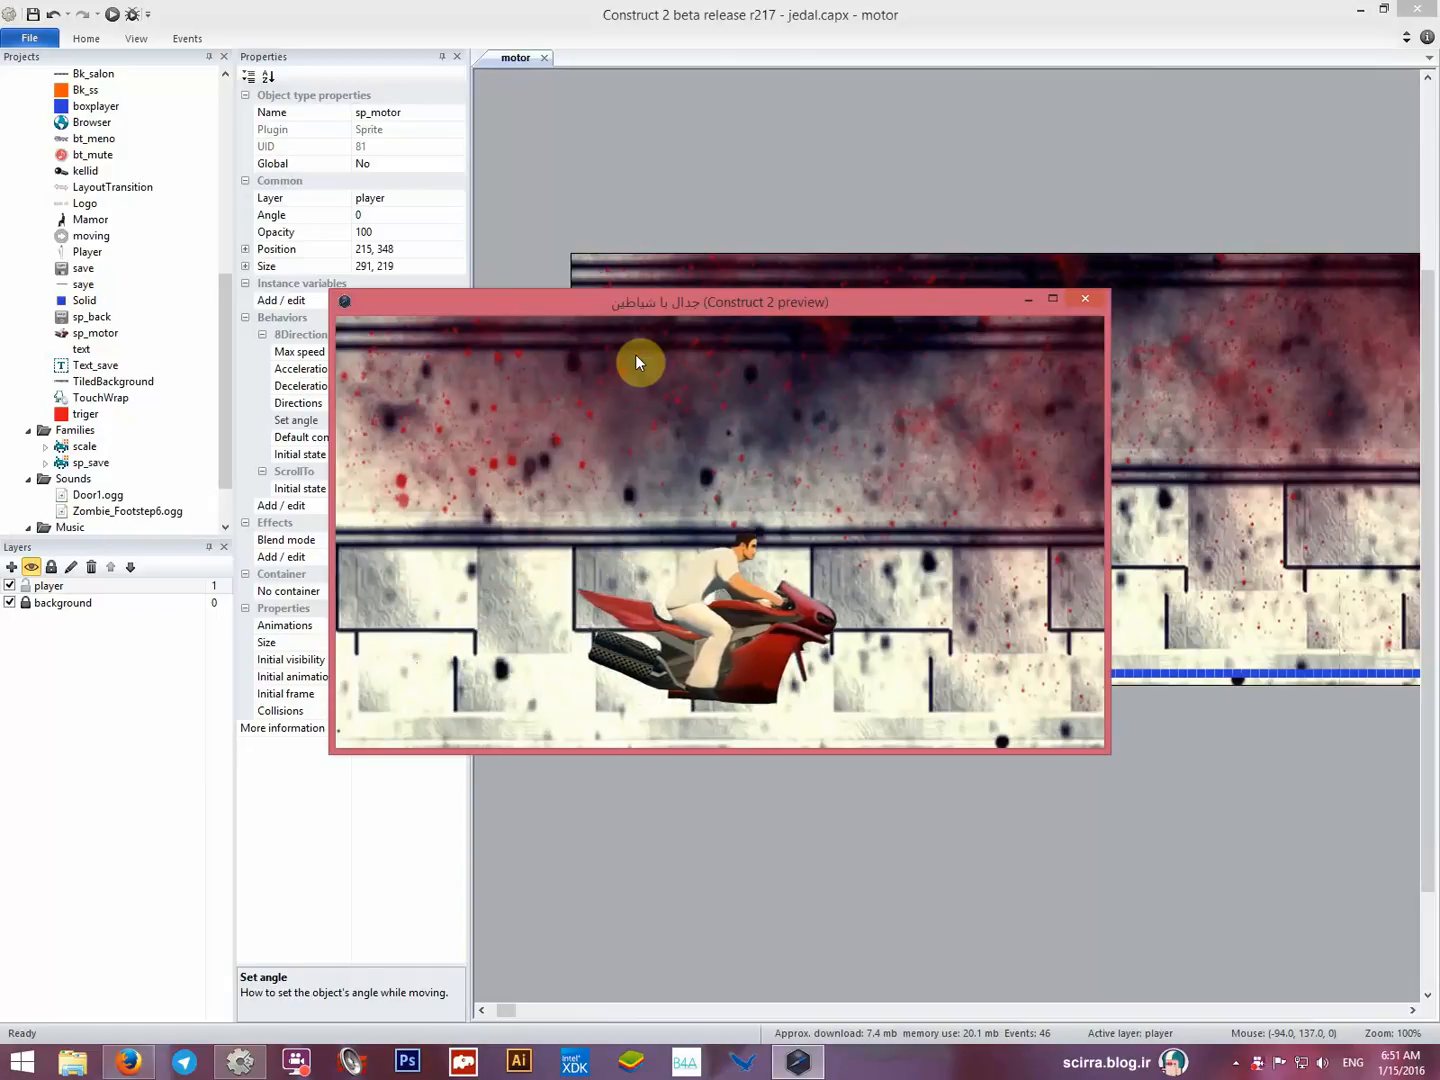
key(Right)
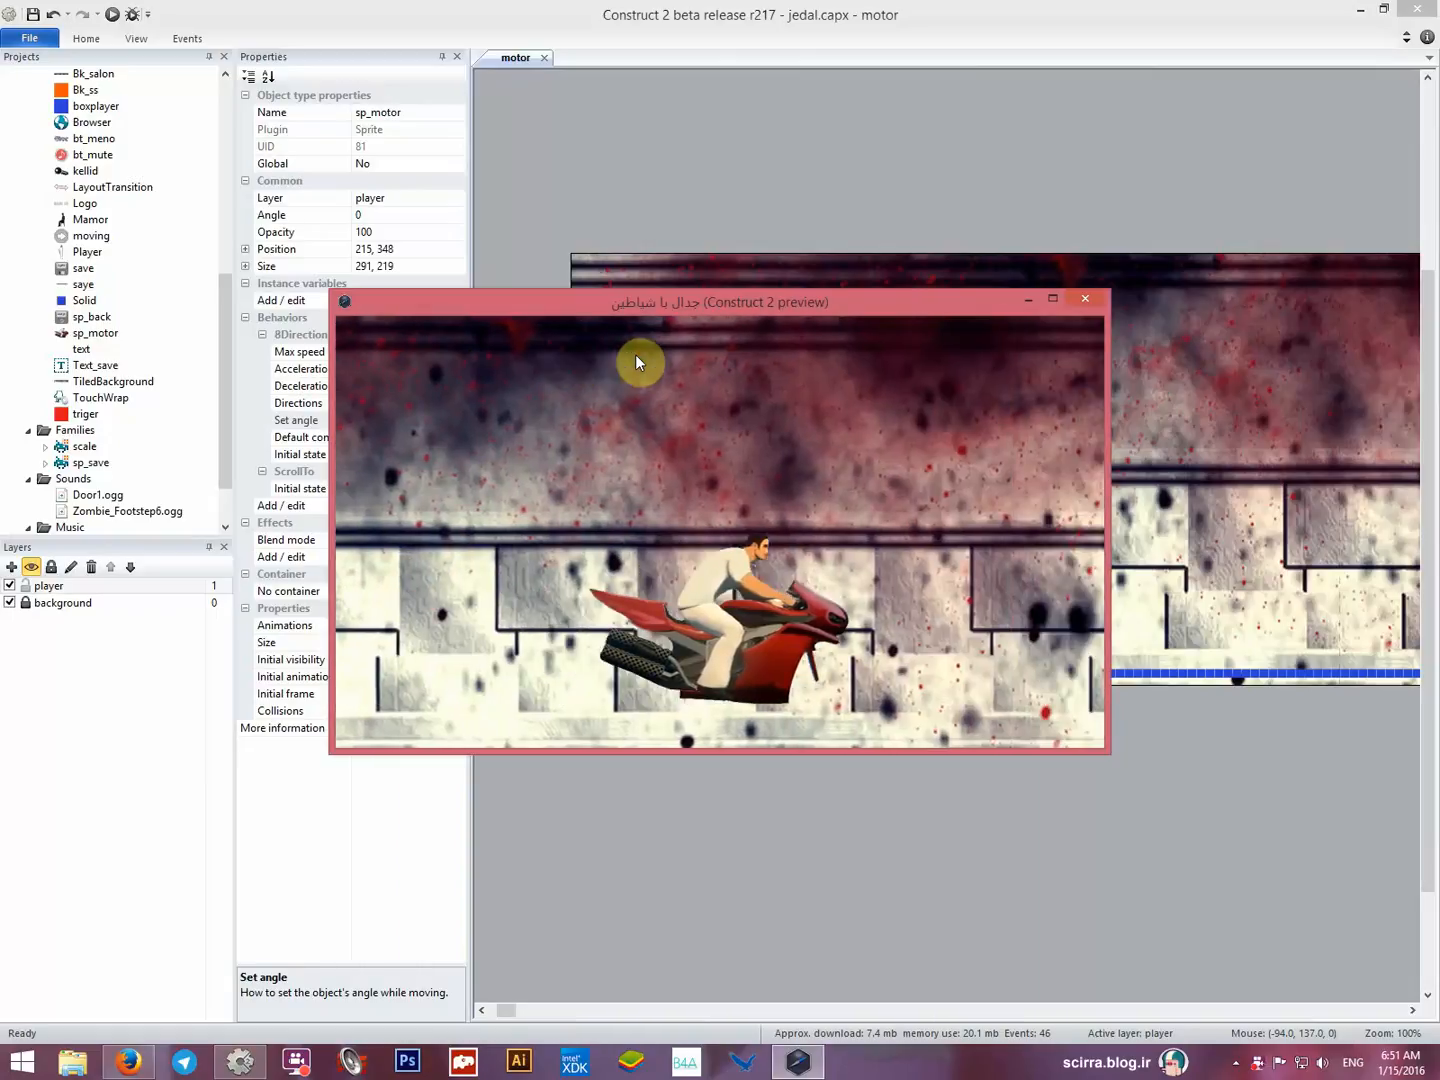
key(Right)
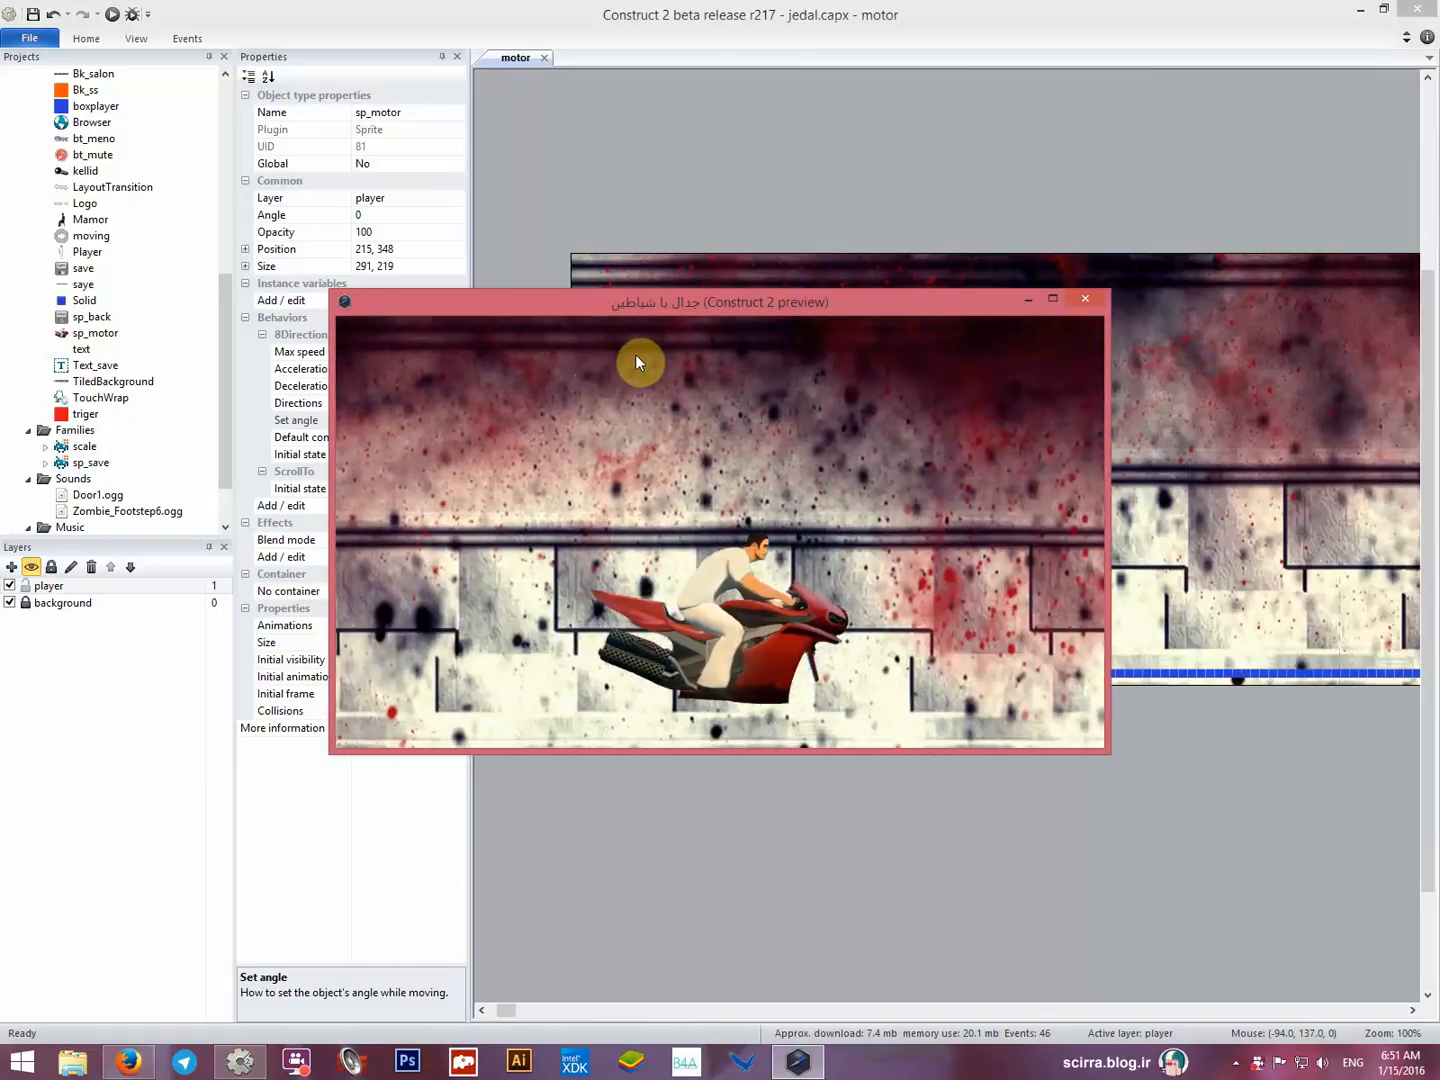
key(Right)
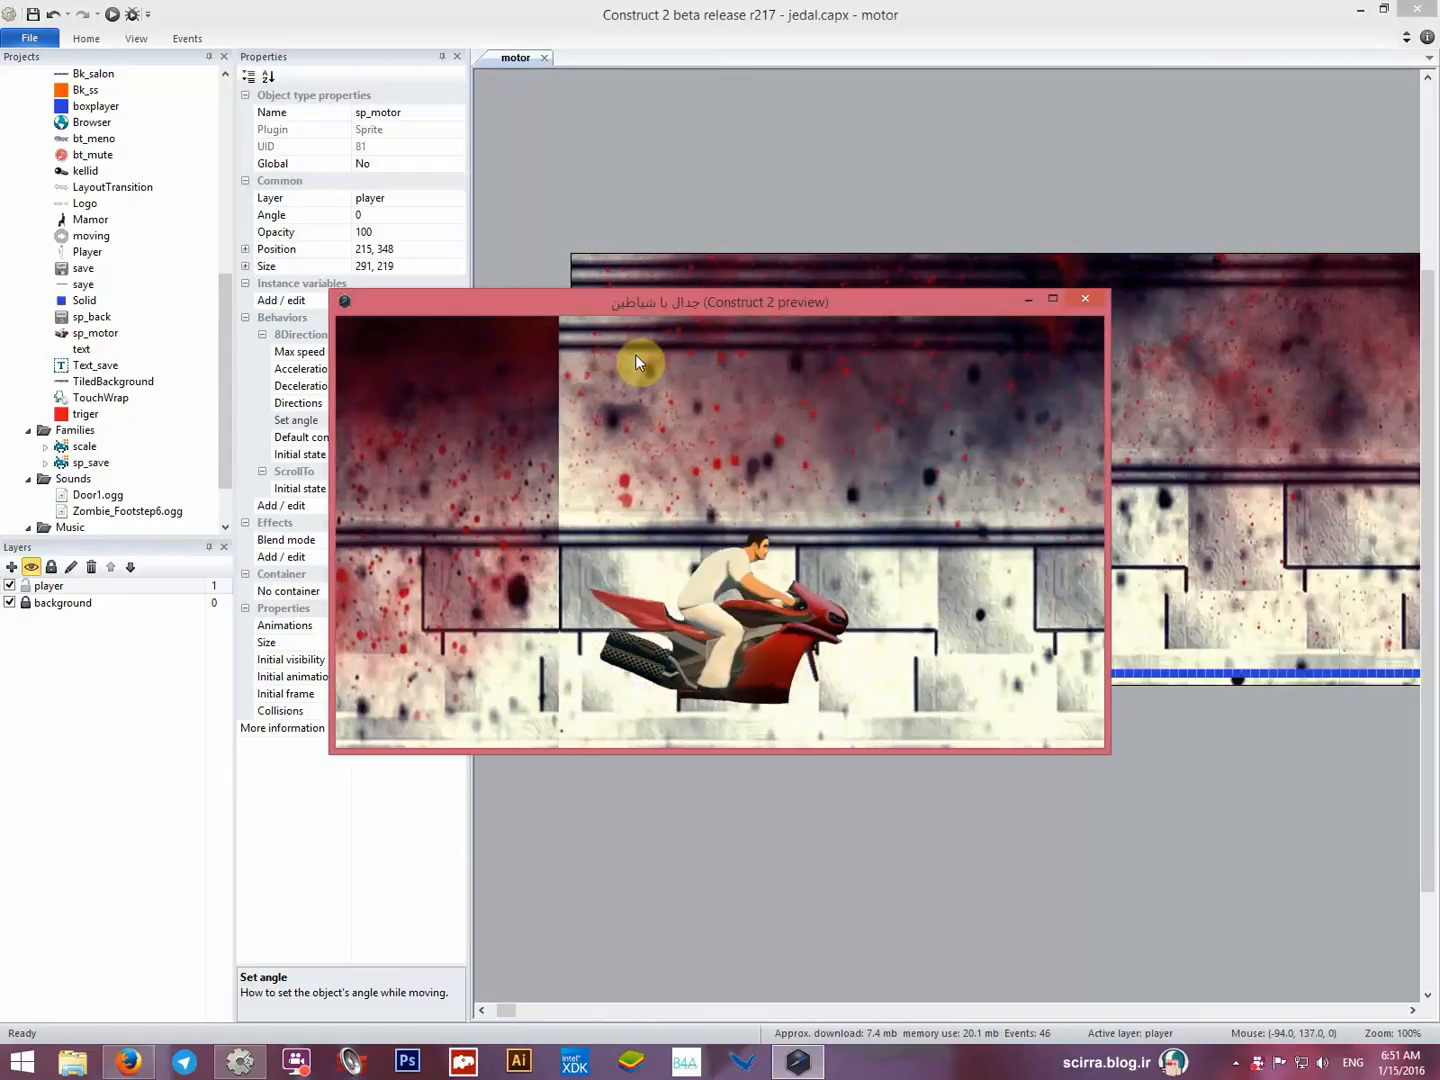
key(Right)
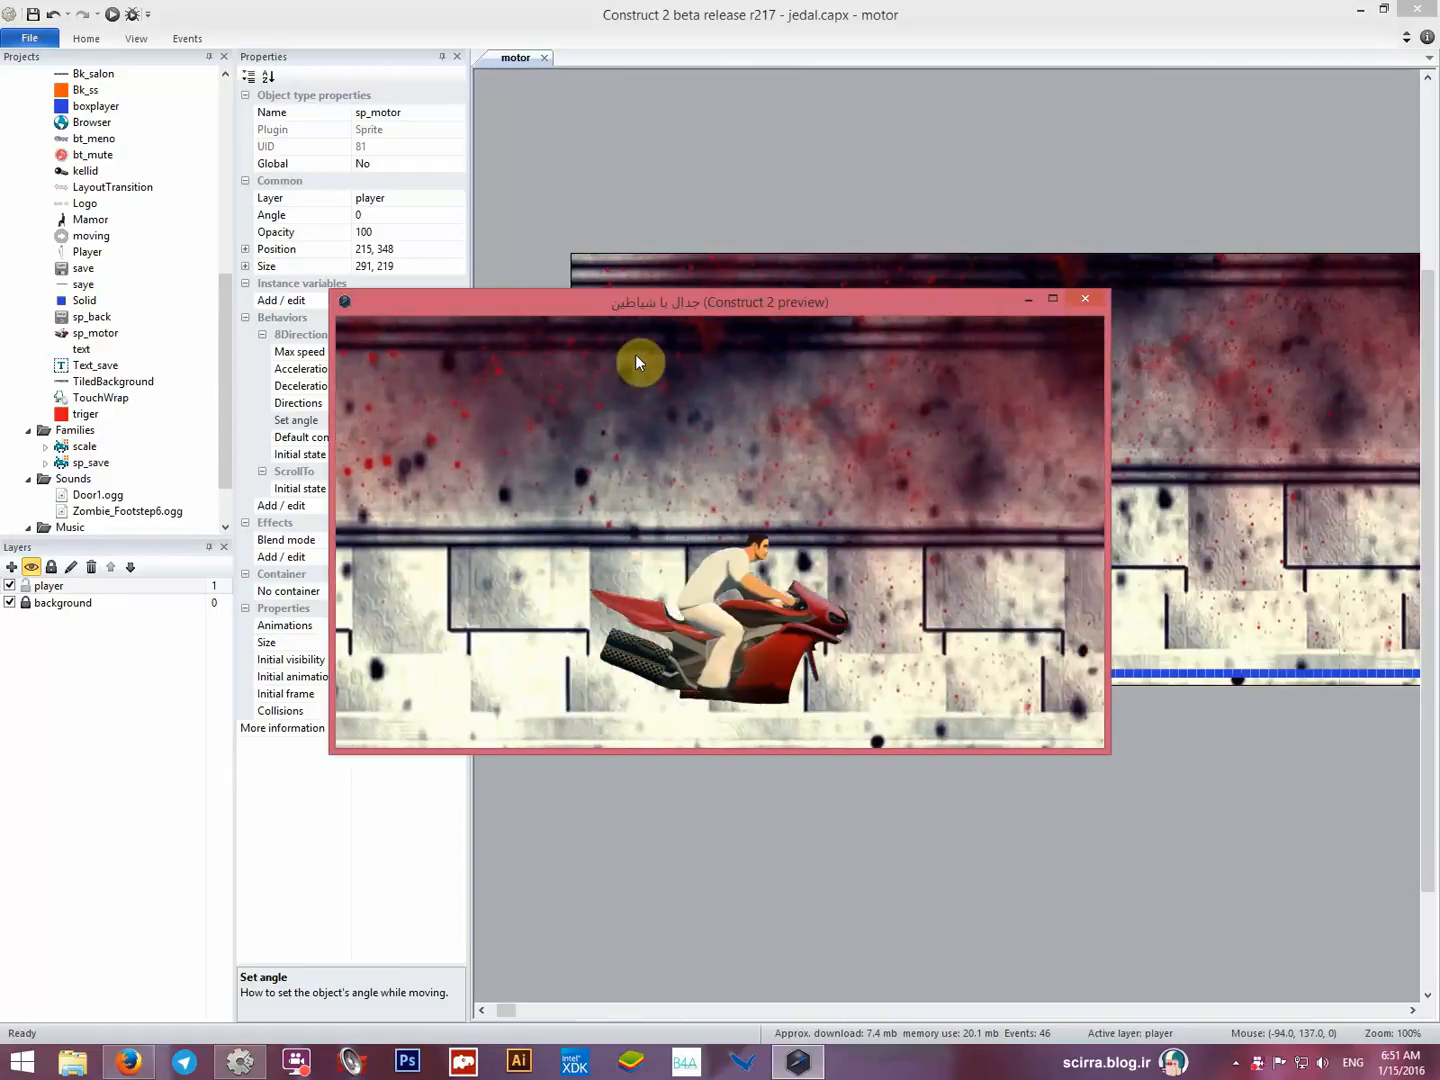
key(Right)
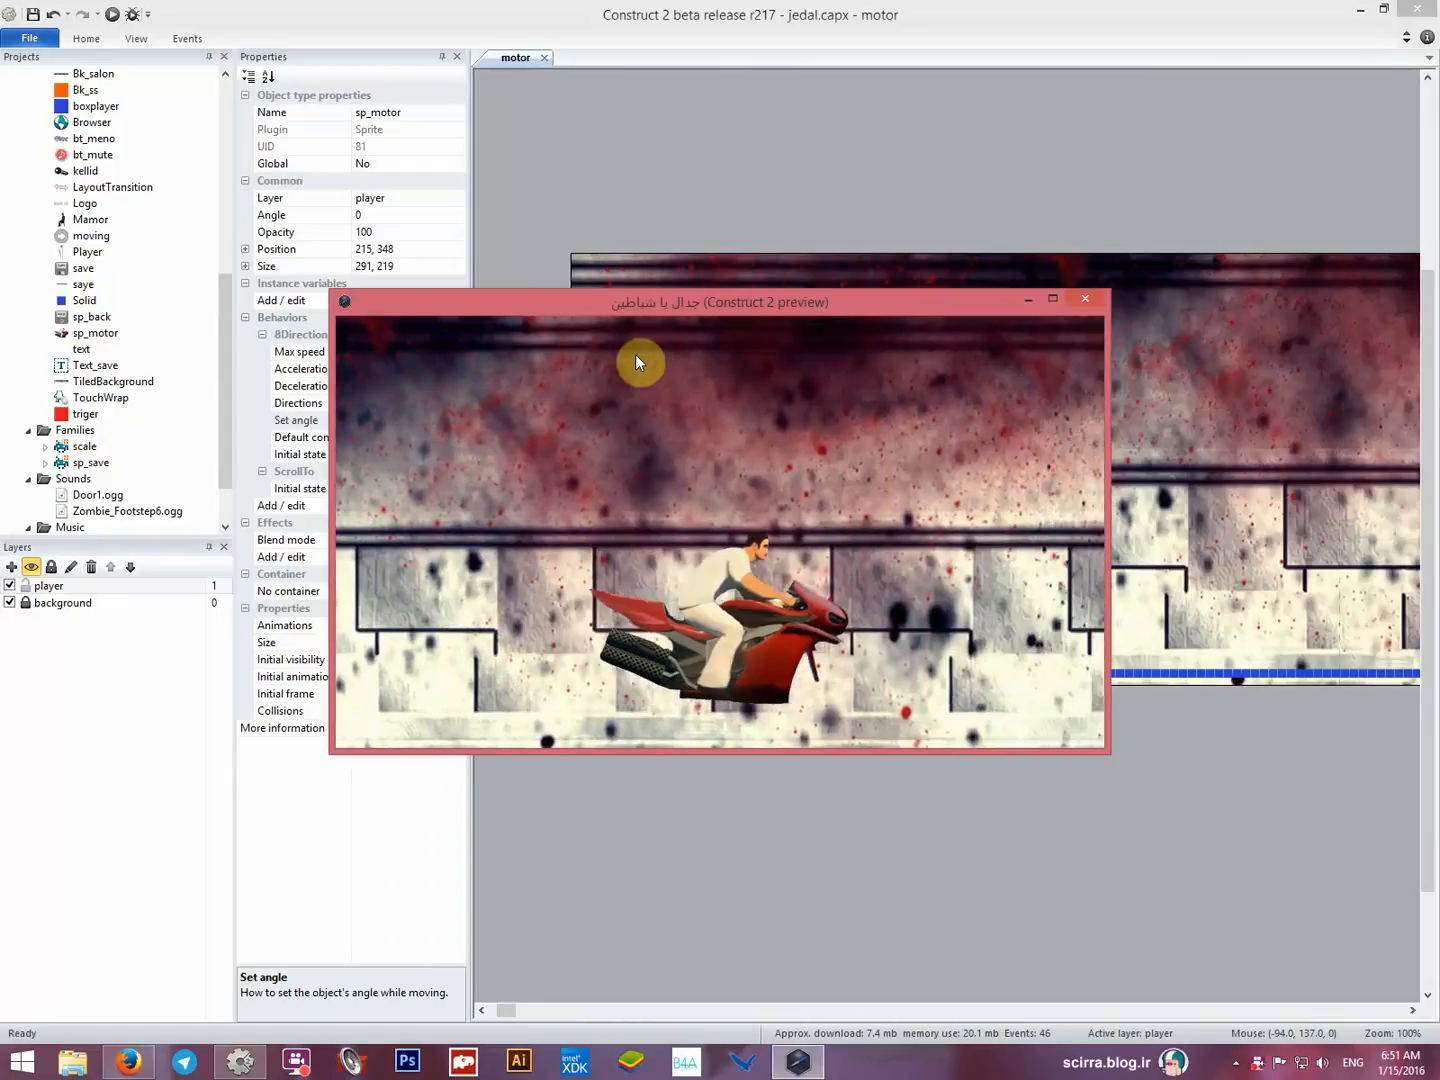
key(Right)
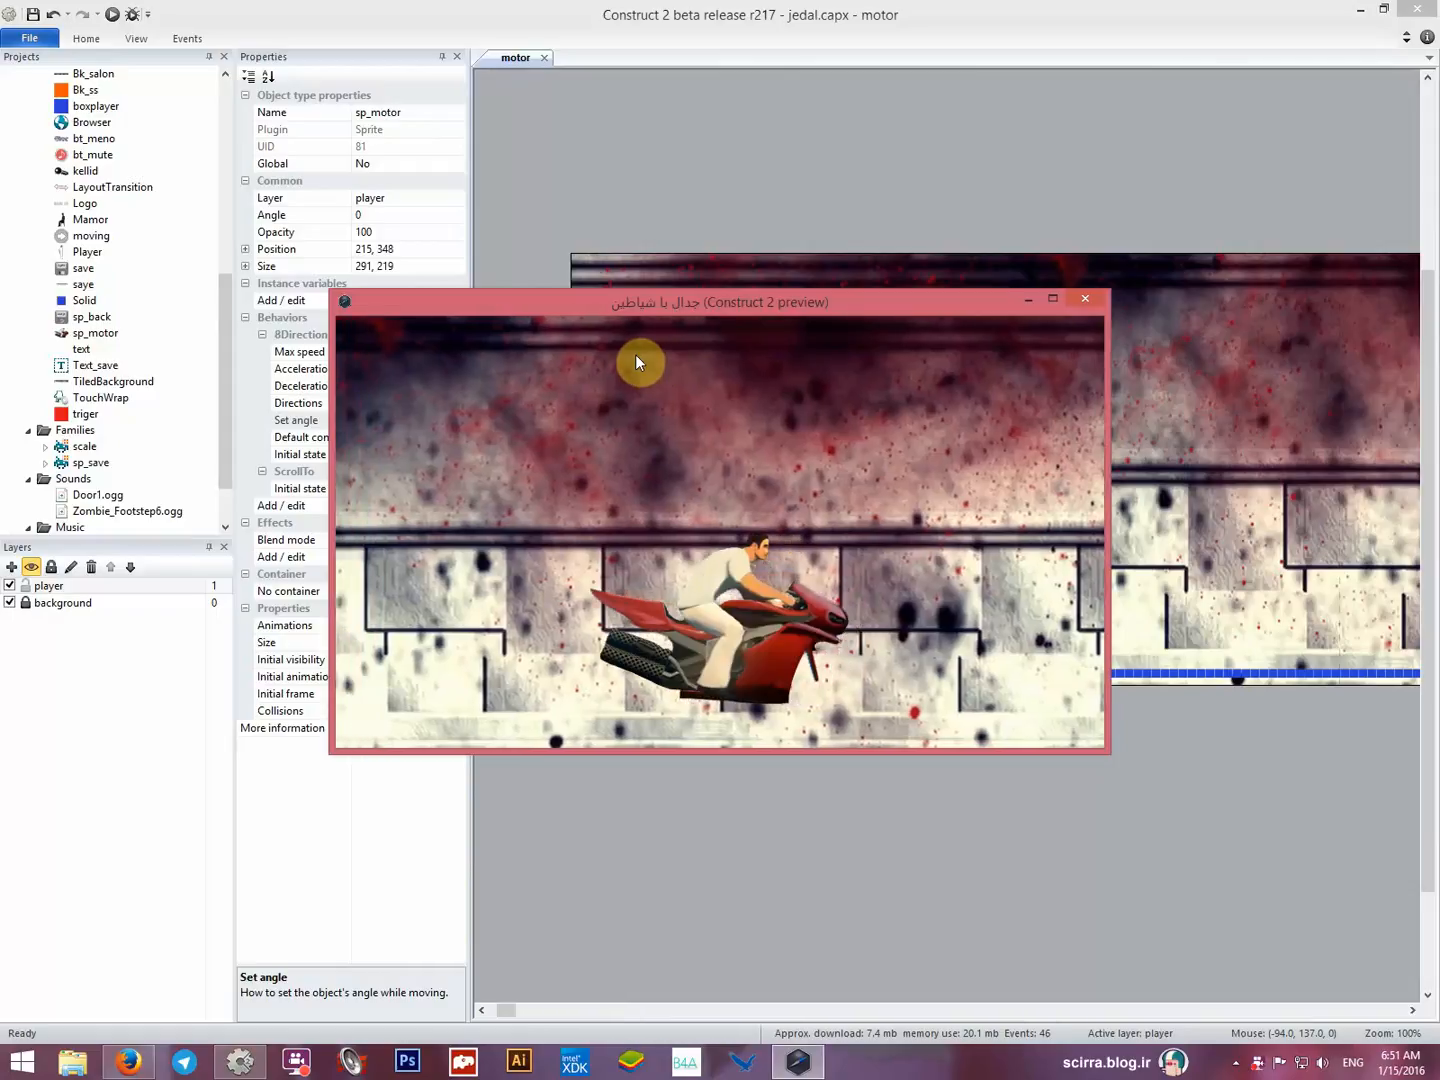
key(Right)
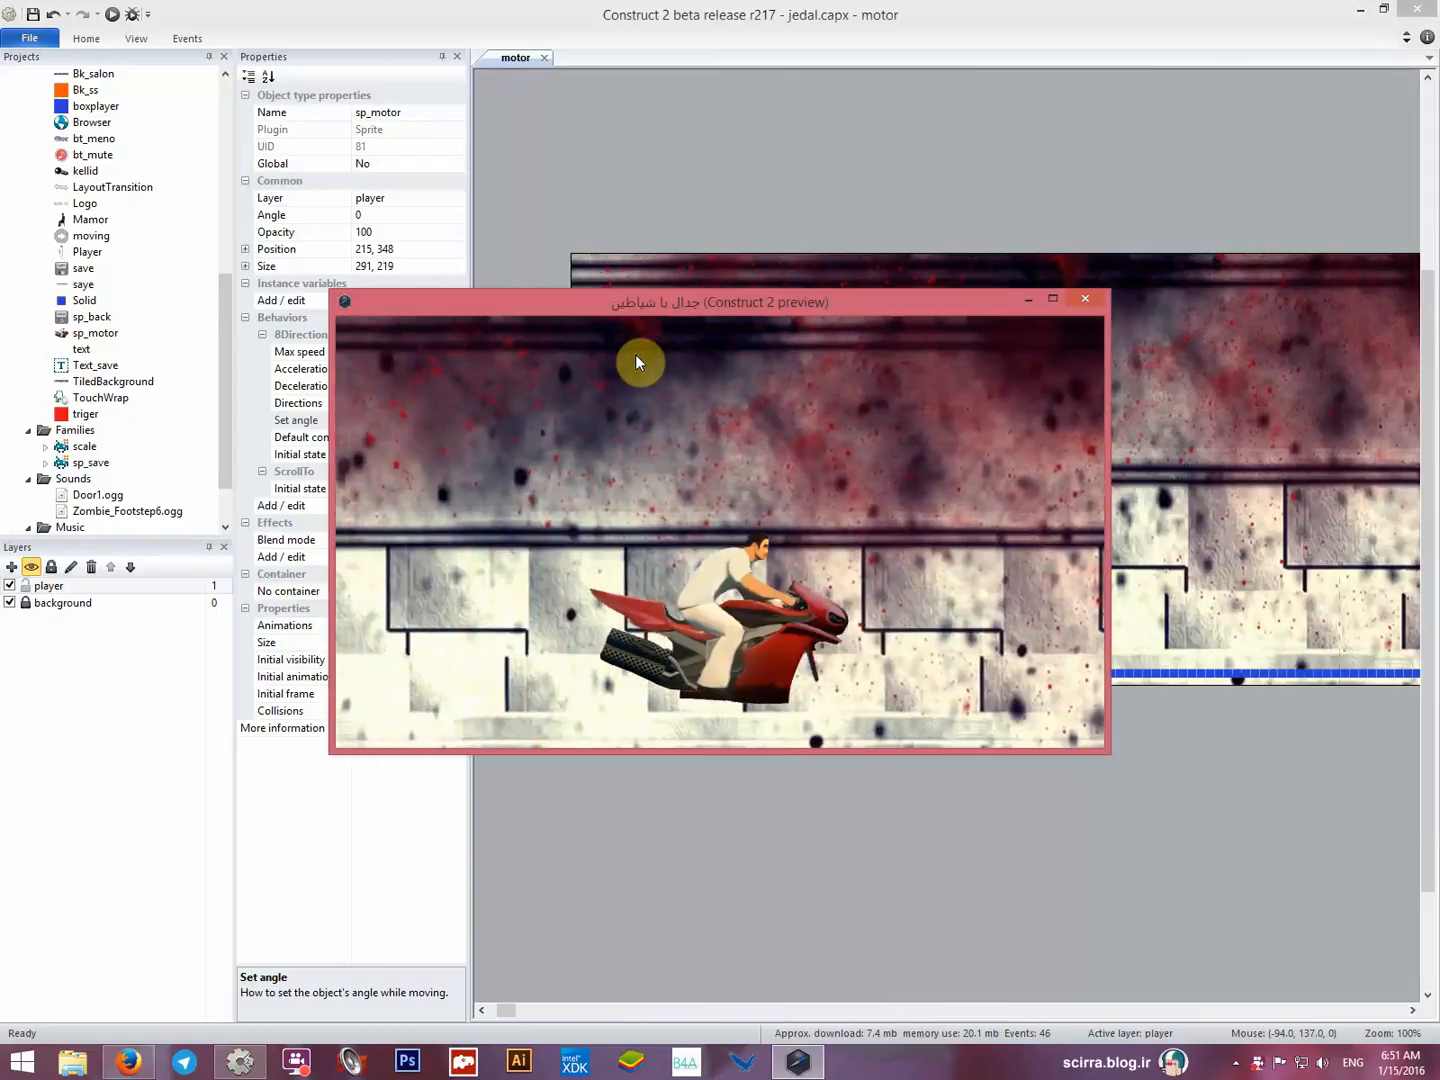
key(Right)
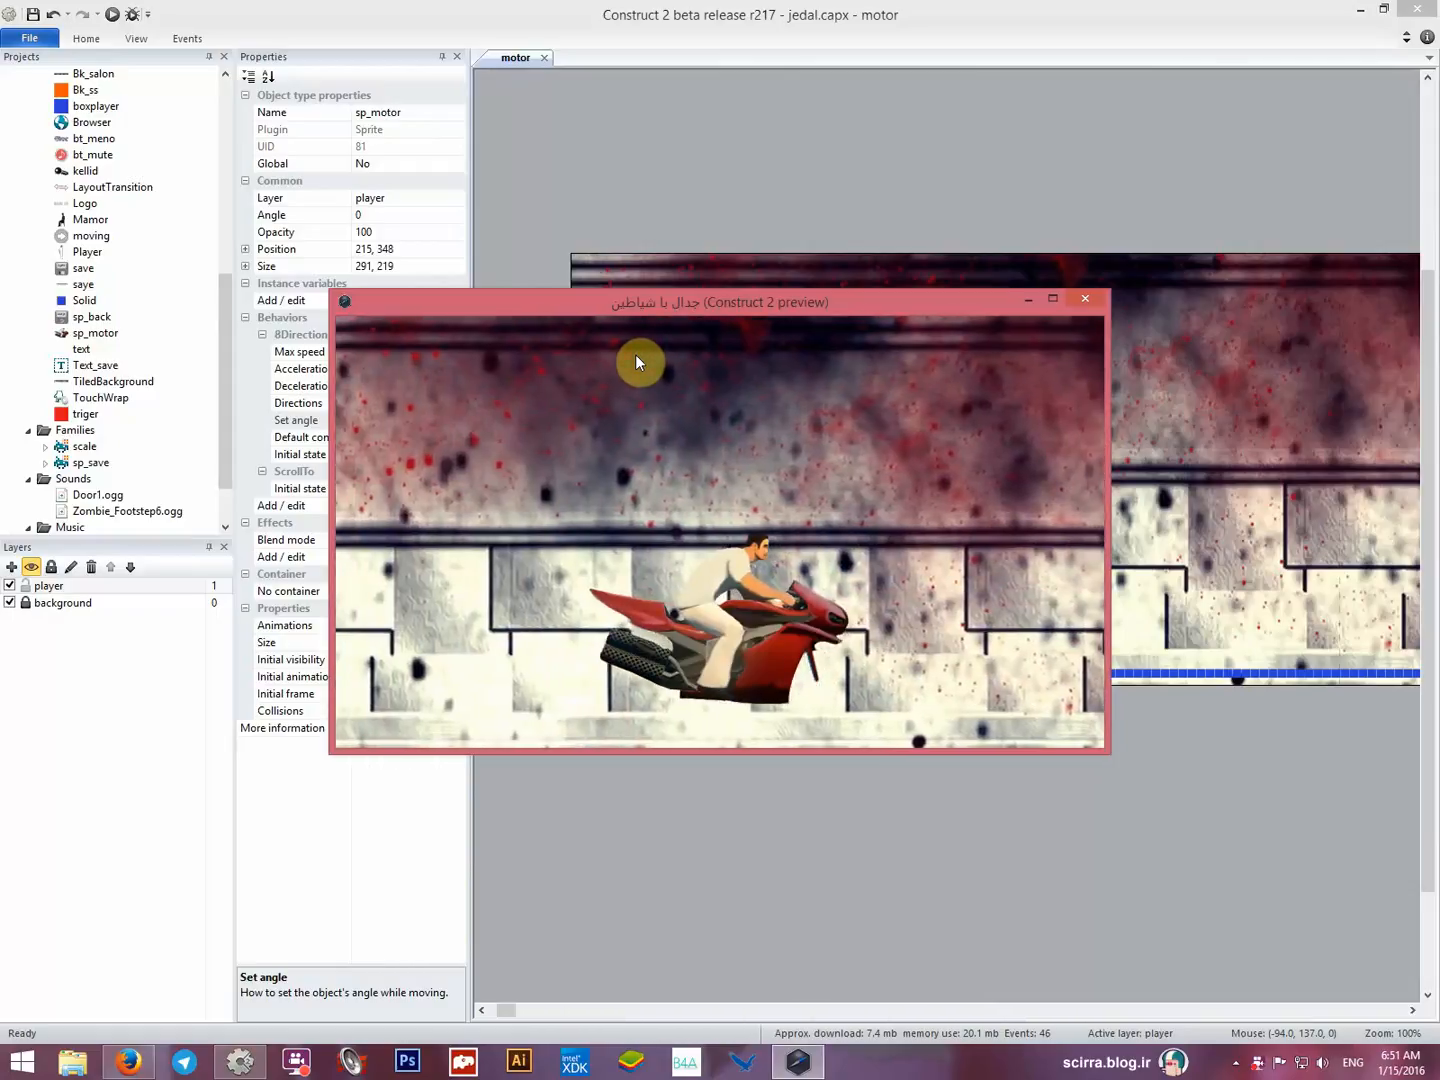
drag(512, 305, 605, 308)
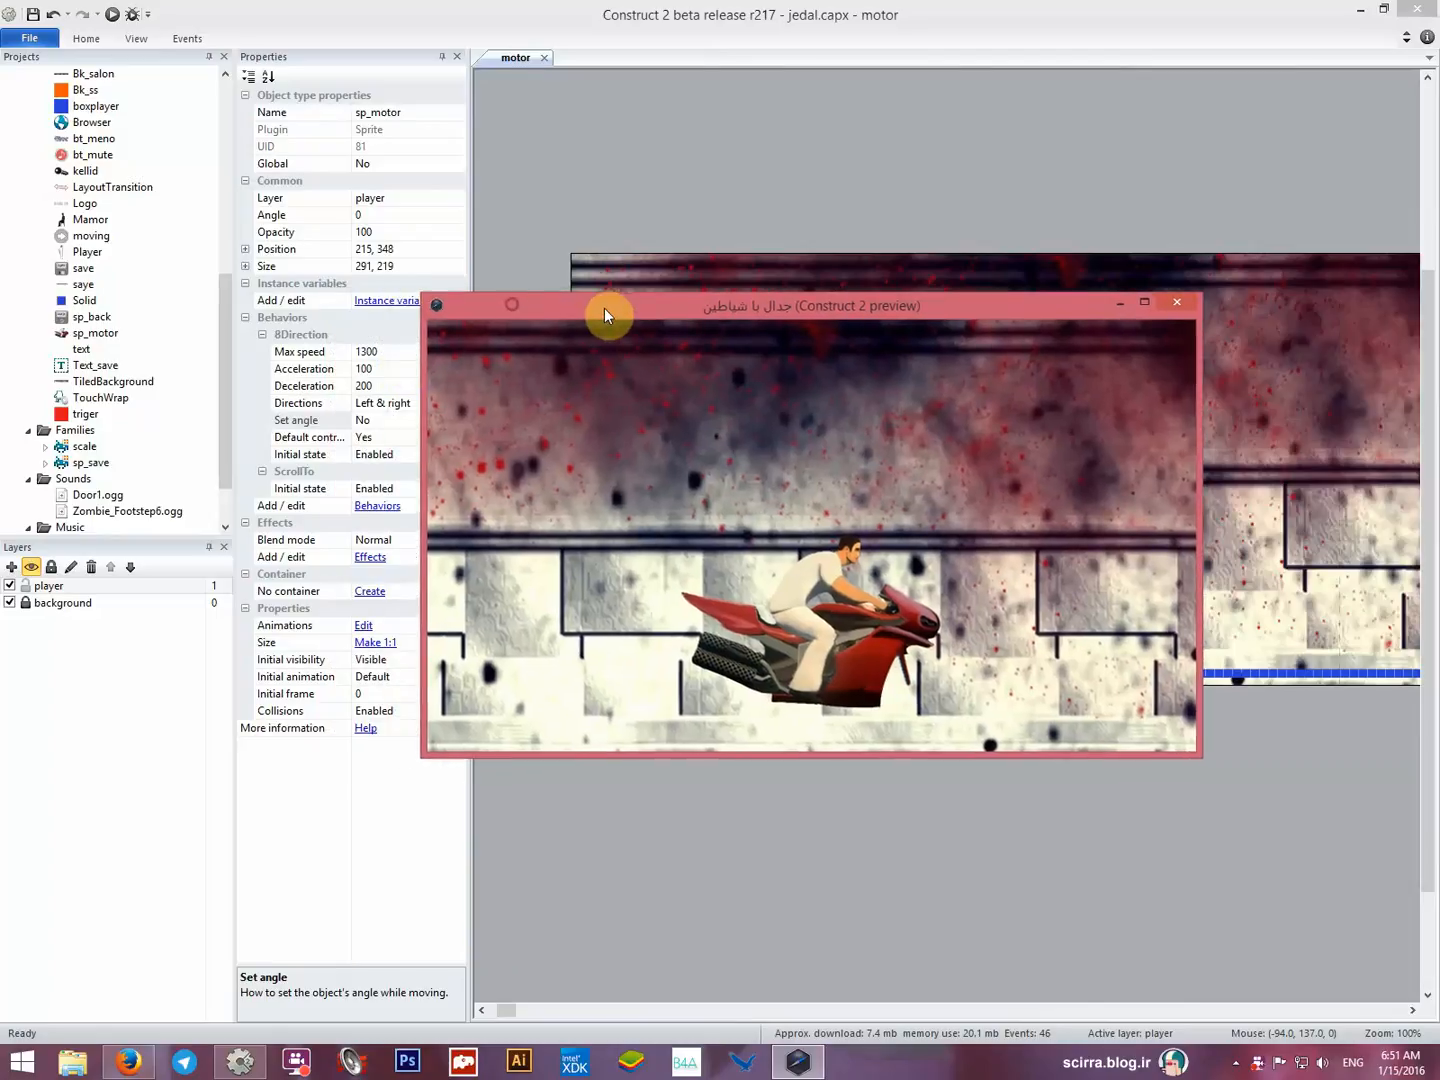
click(363, 386)
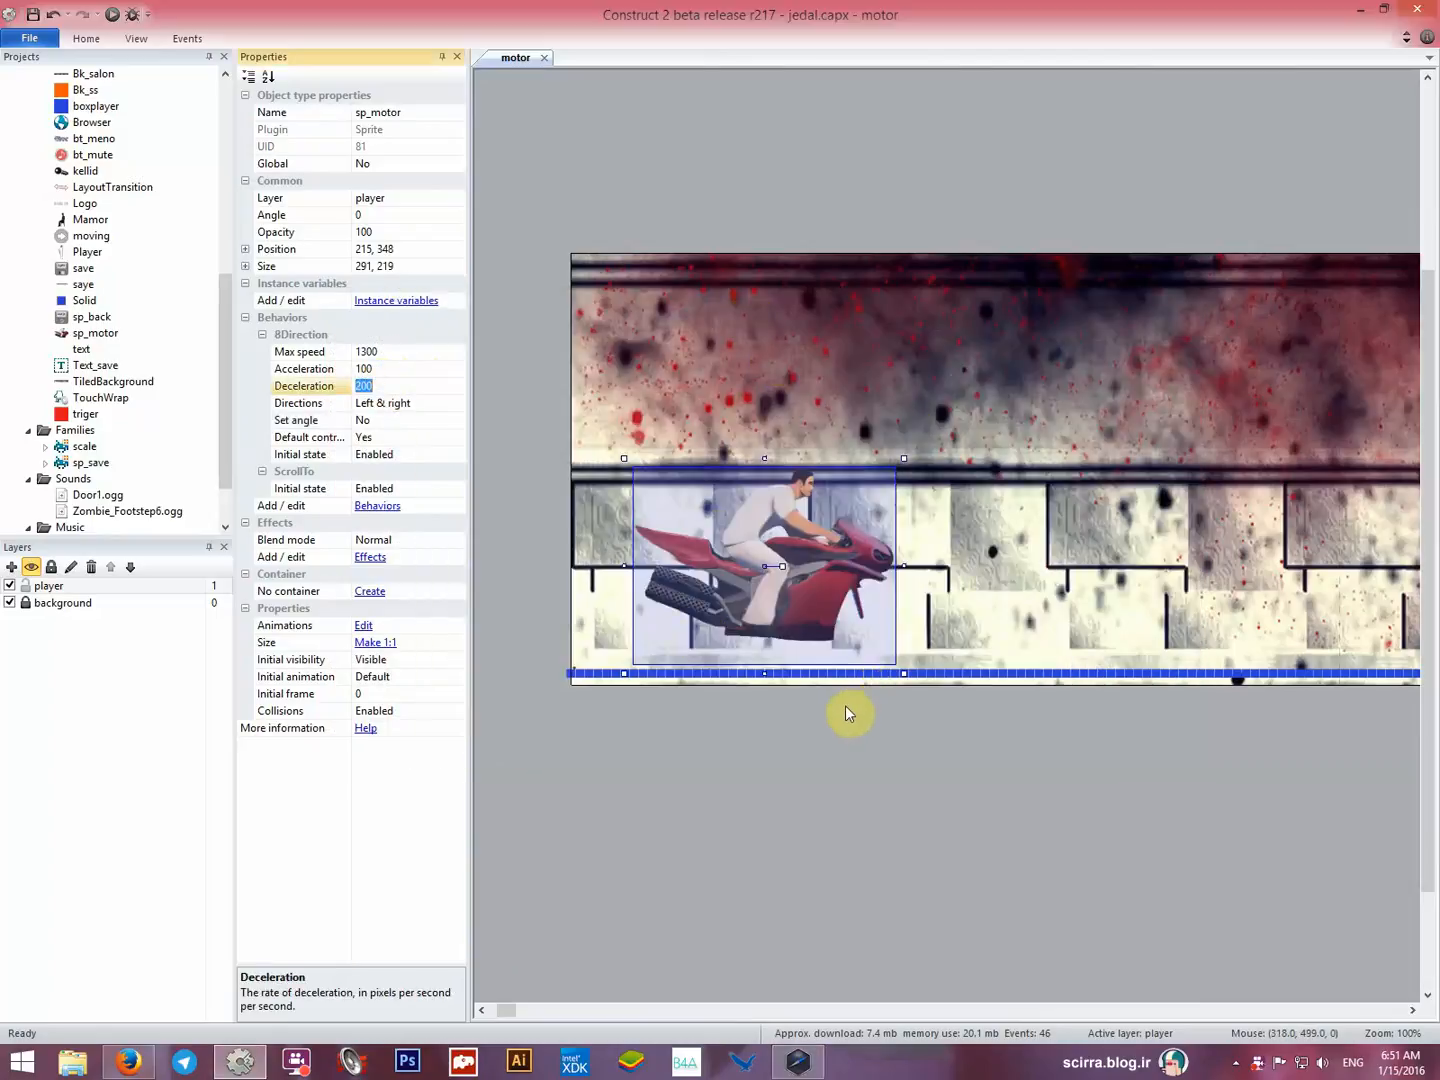
Insert a new Sprite object on the player layer at the front wheel position of the motorbike.
click(164, 585)
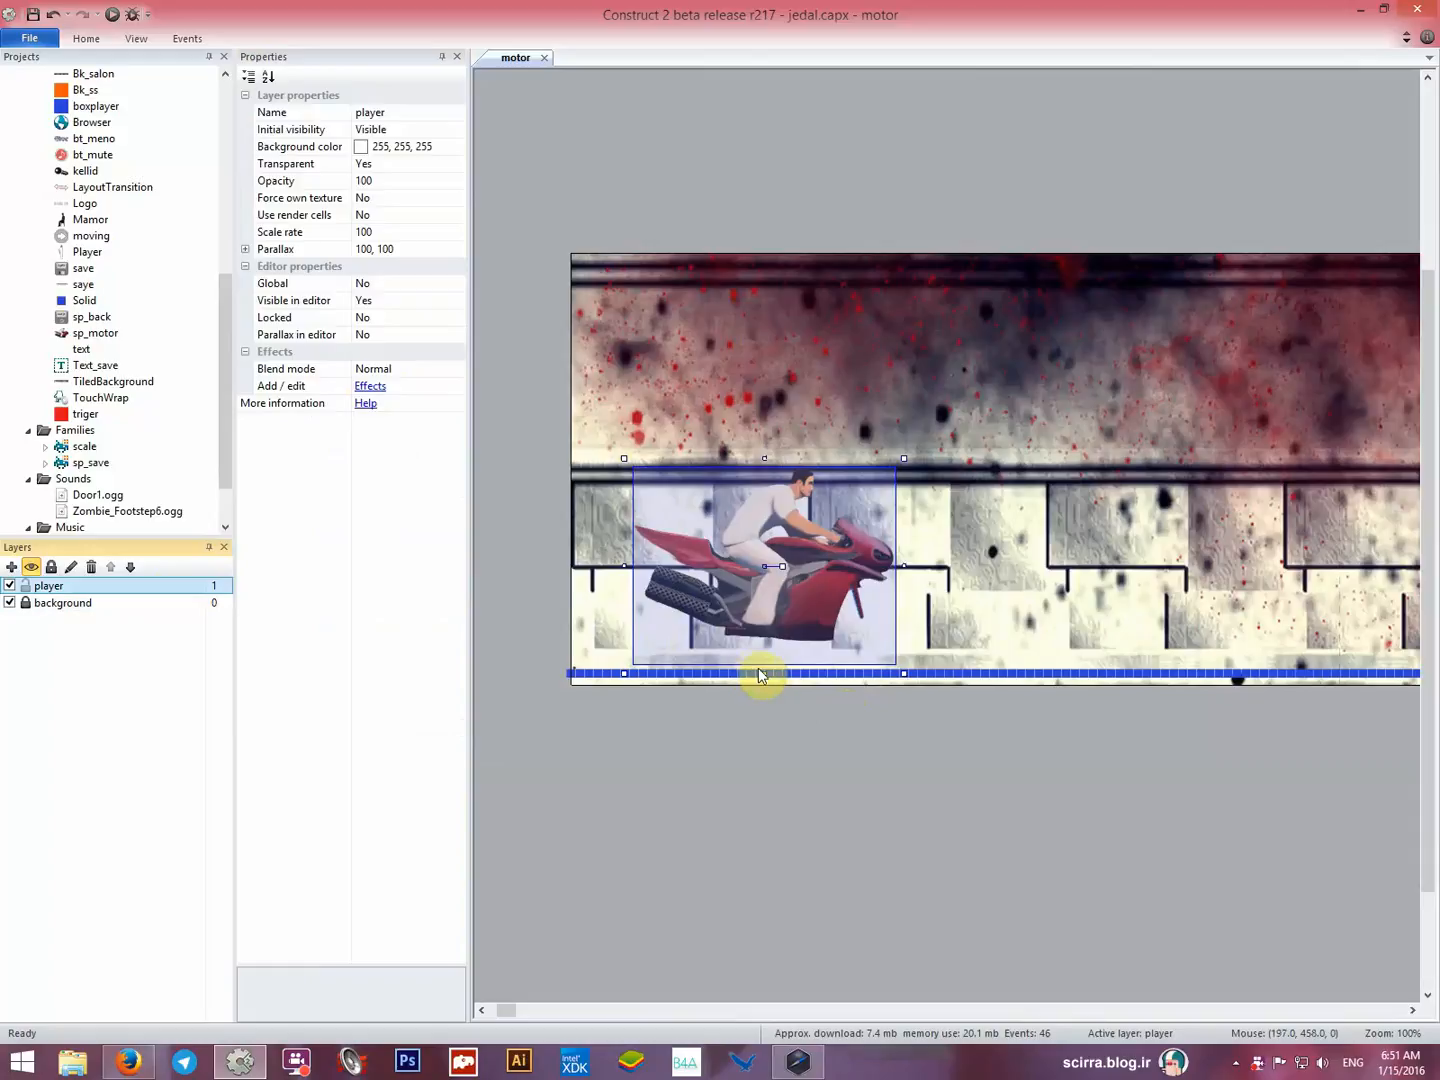
double_click(827, 710)
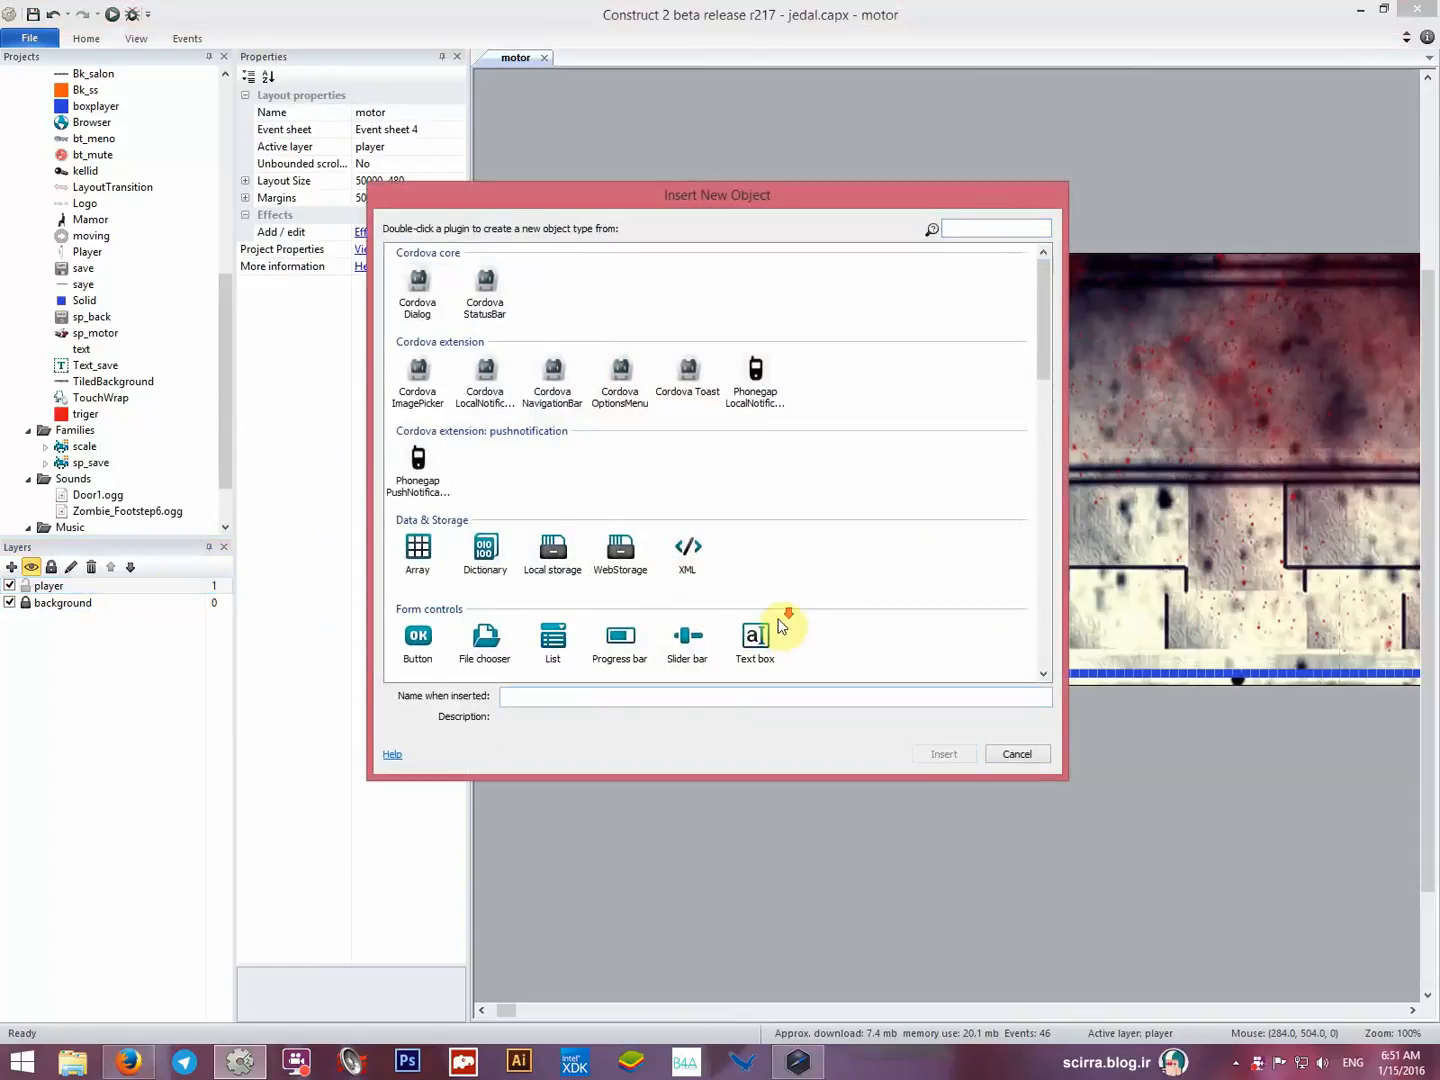
double_click(752, 540)
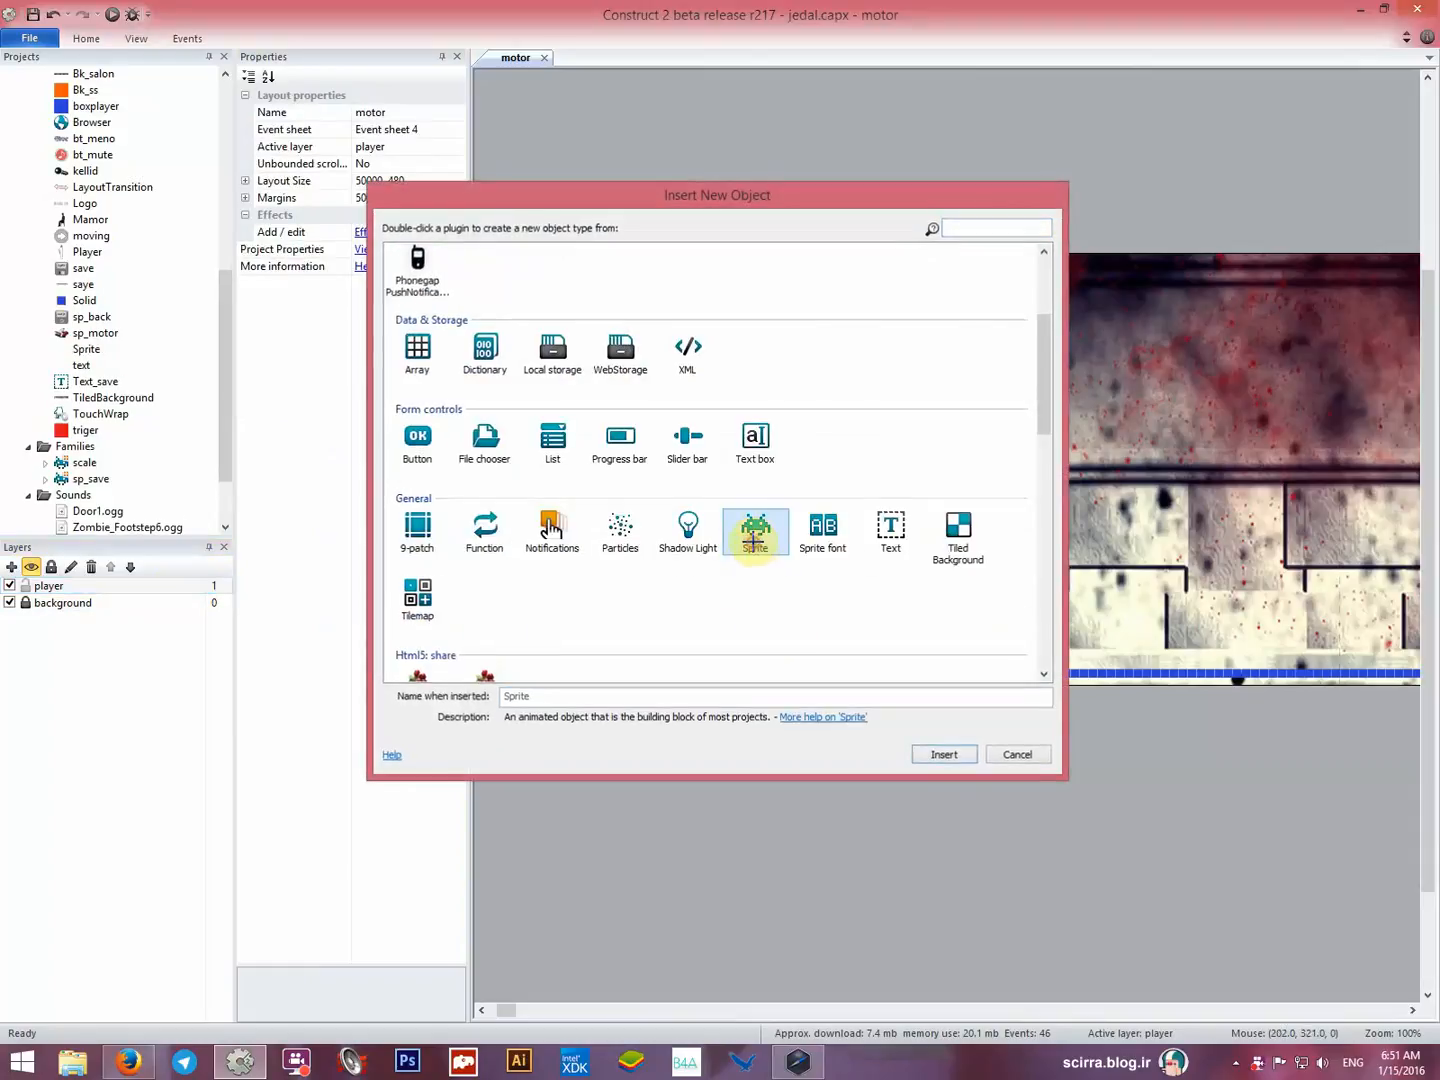
click(862, 626)
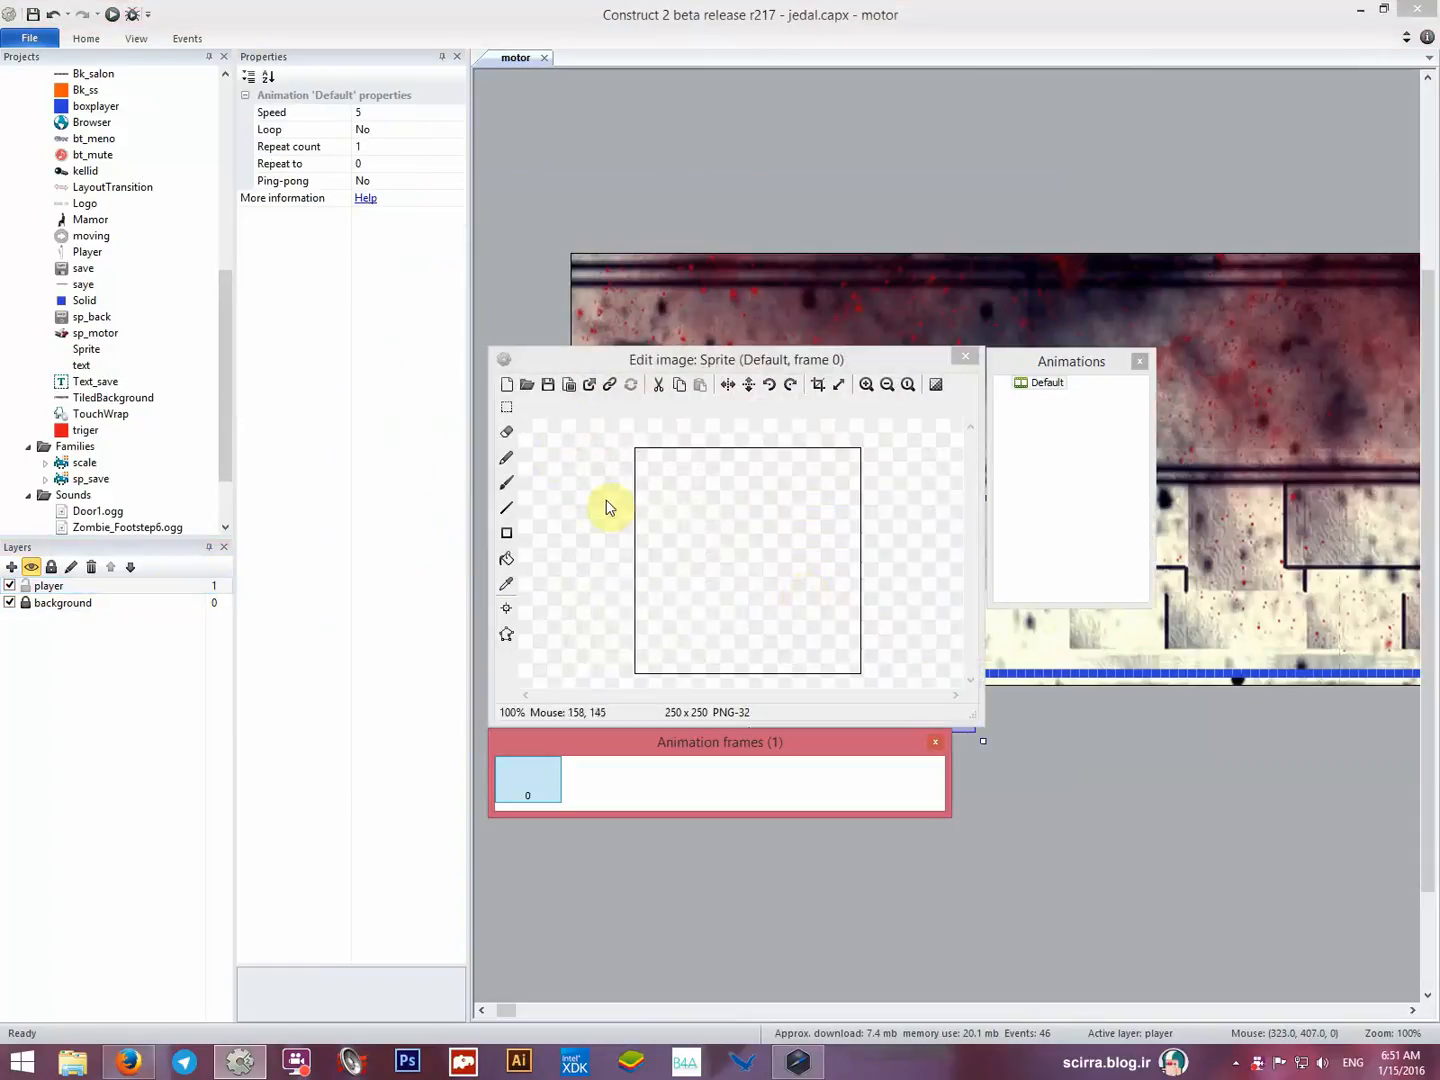
Load lastic2k.png as the new sprite's image, check its origin point and close the image editor.
click(531, 386)
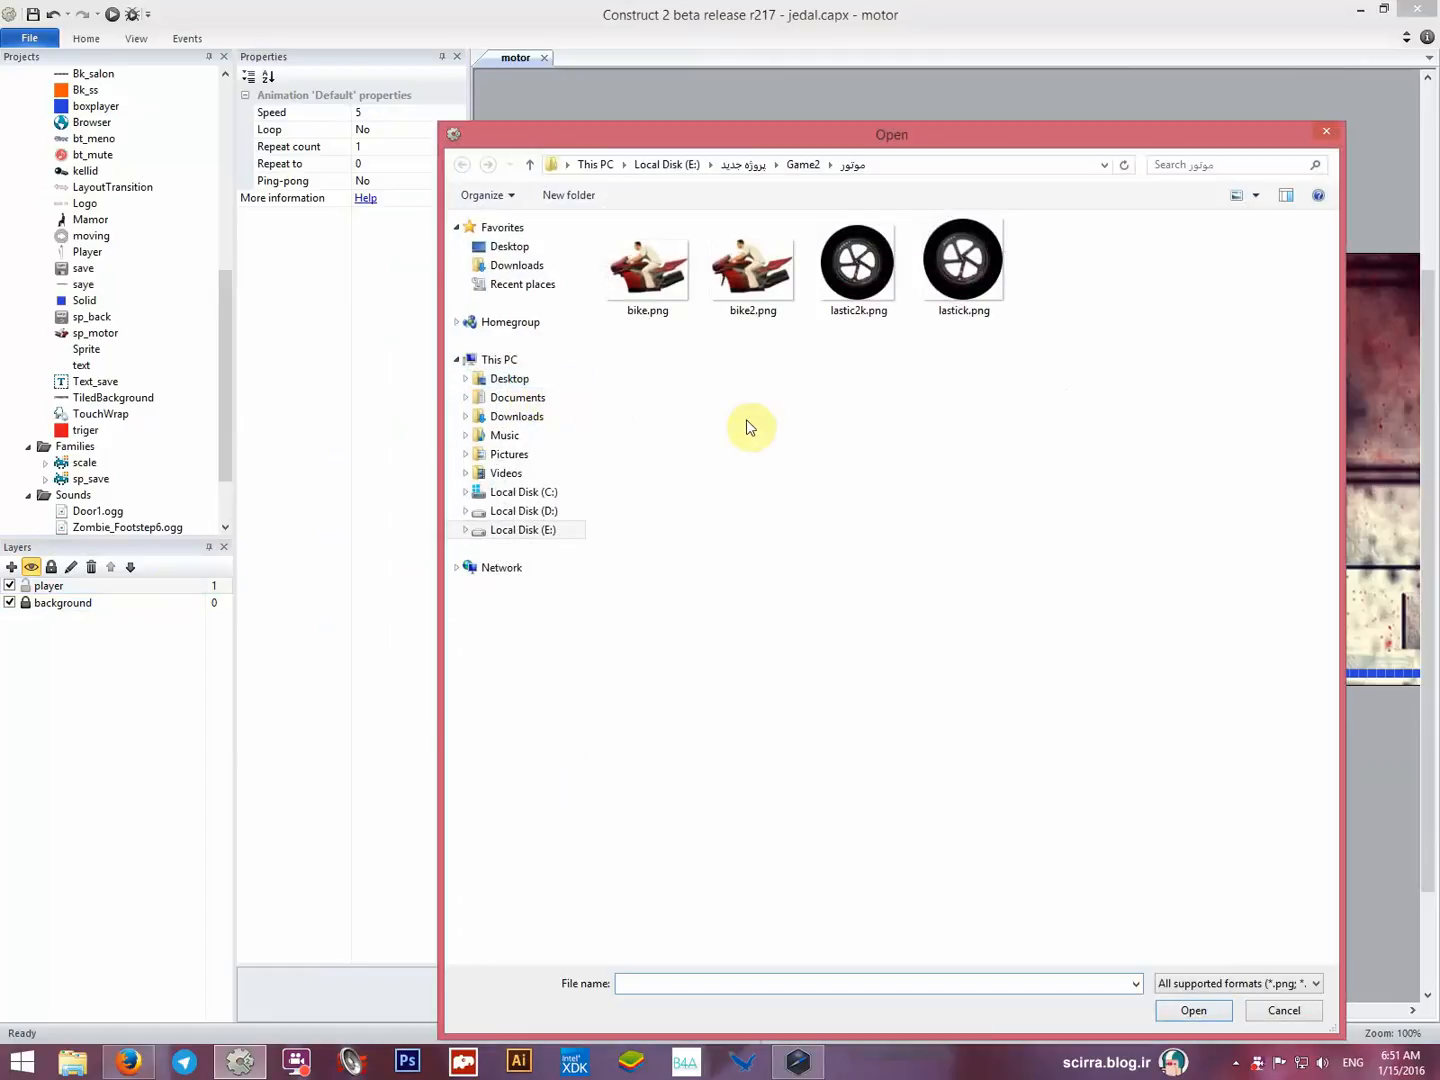
click(852, 301)
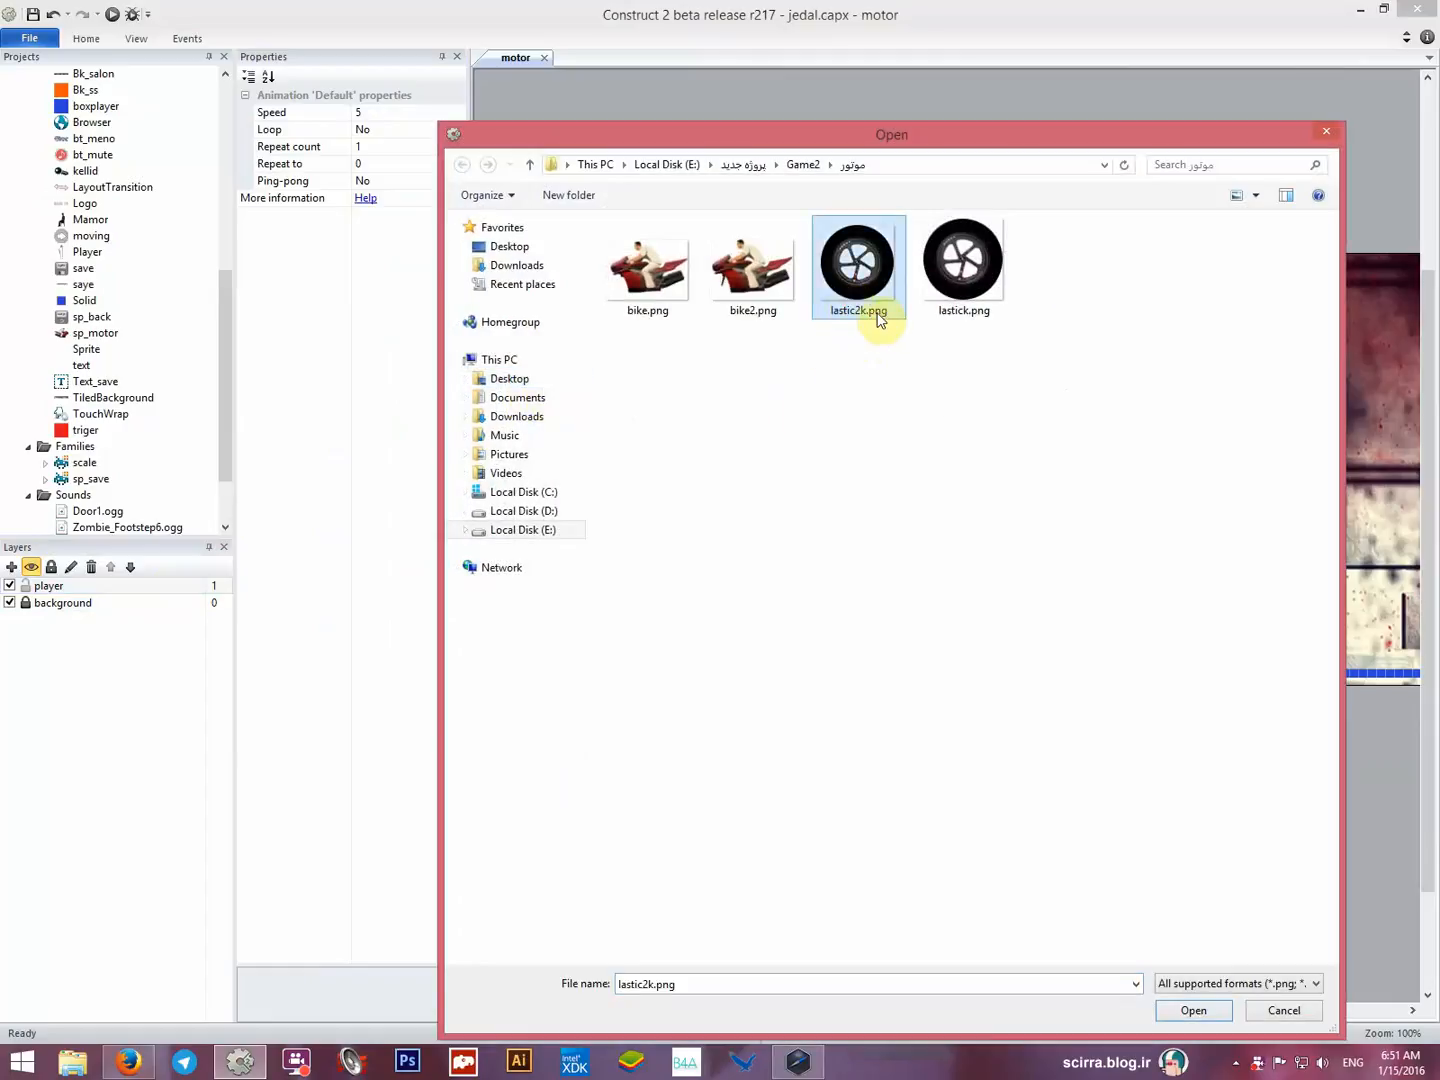
double_click(862, 286)
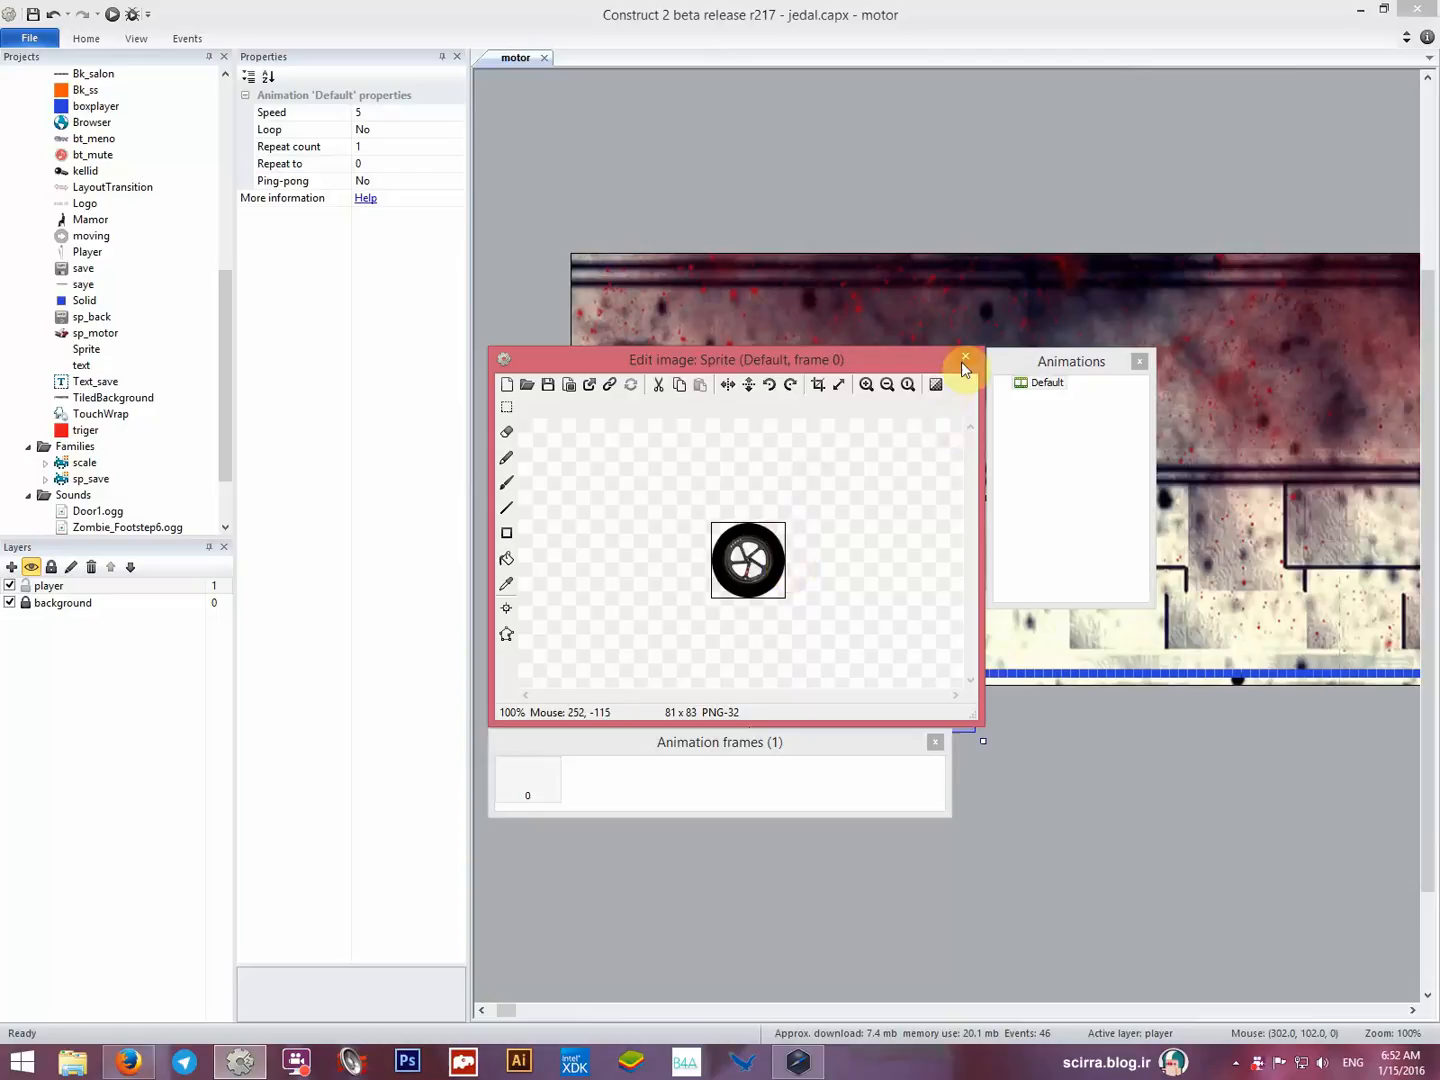
click(508, 611)
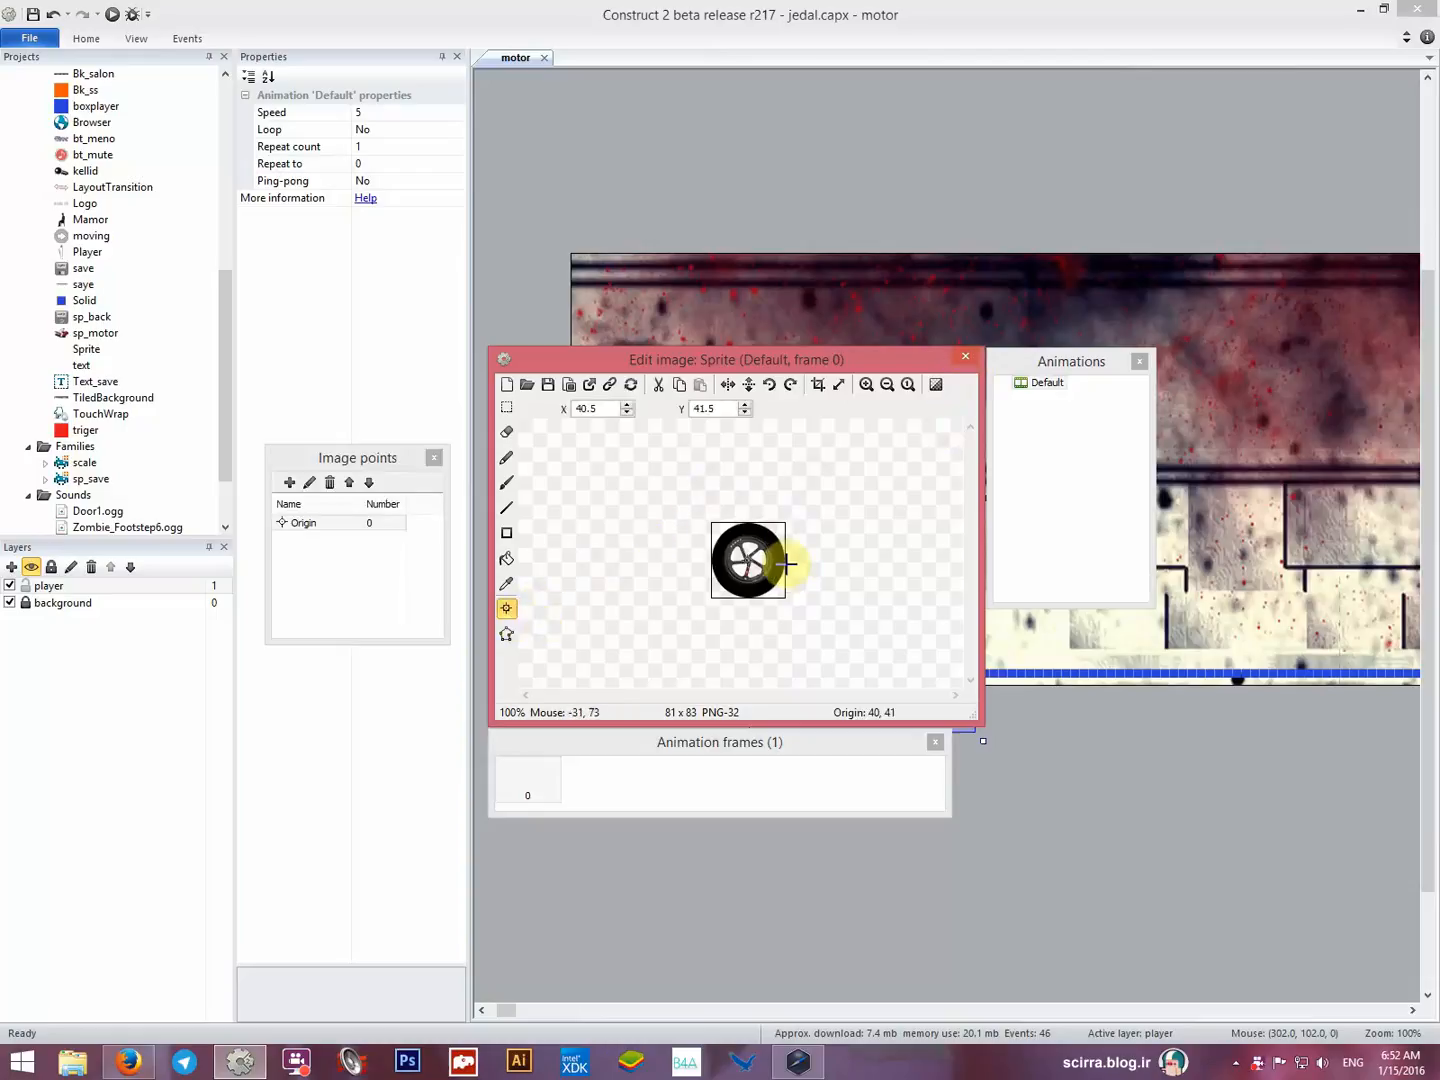
click(965, 356)
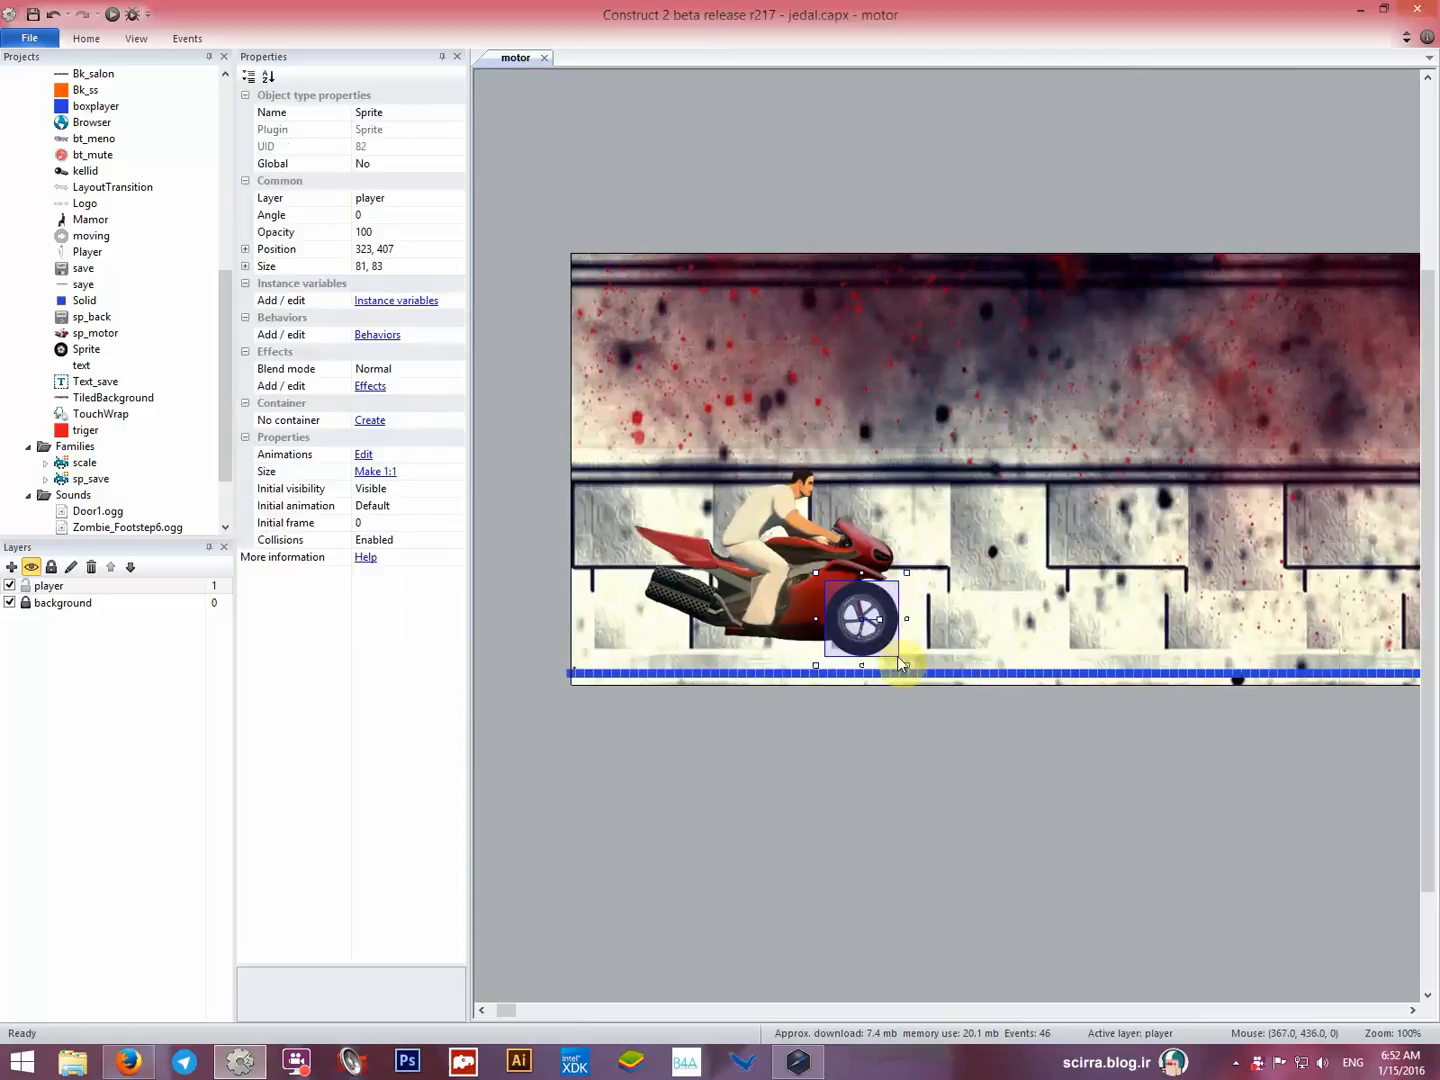
Nudge the wheel sprite into the motorbike's front fork at about 324, 404 and rename it lastick.
drag(874, 653, 869, 644)
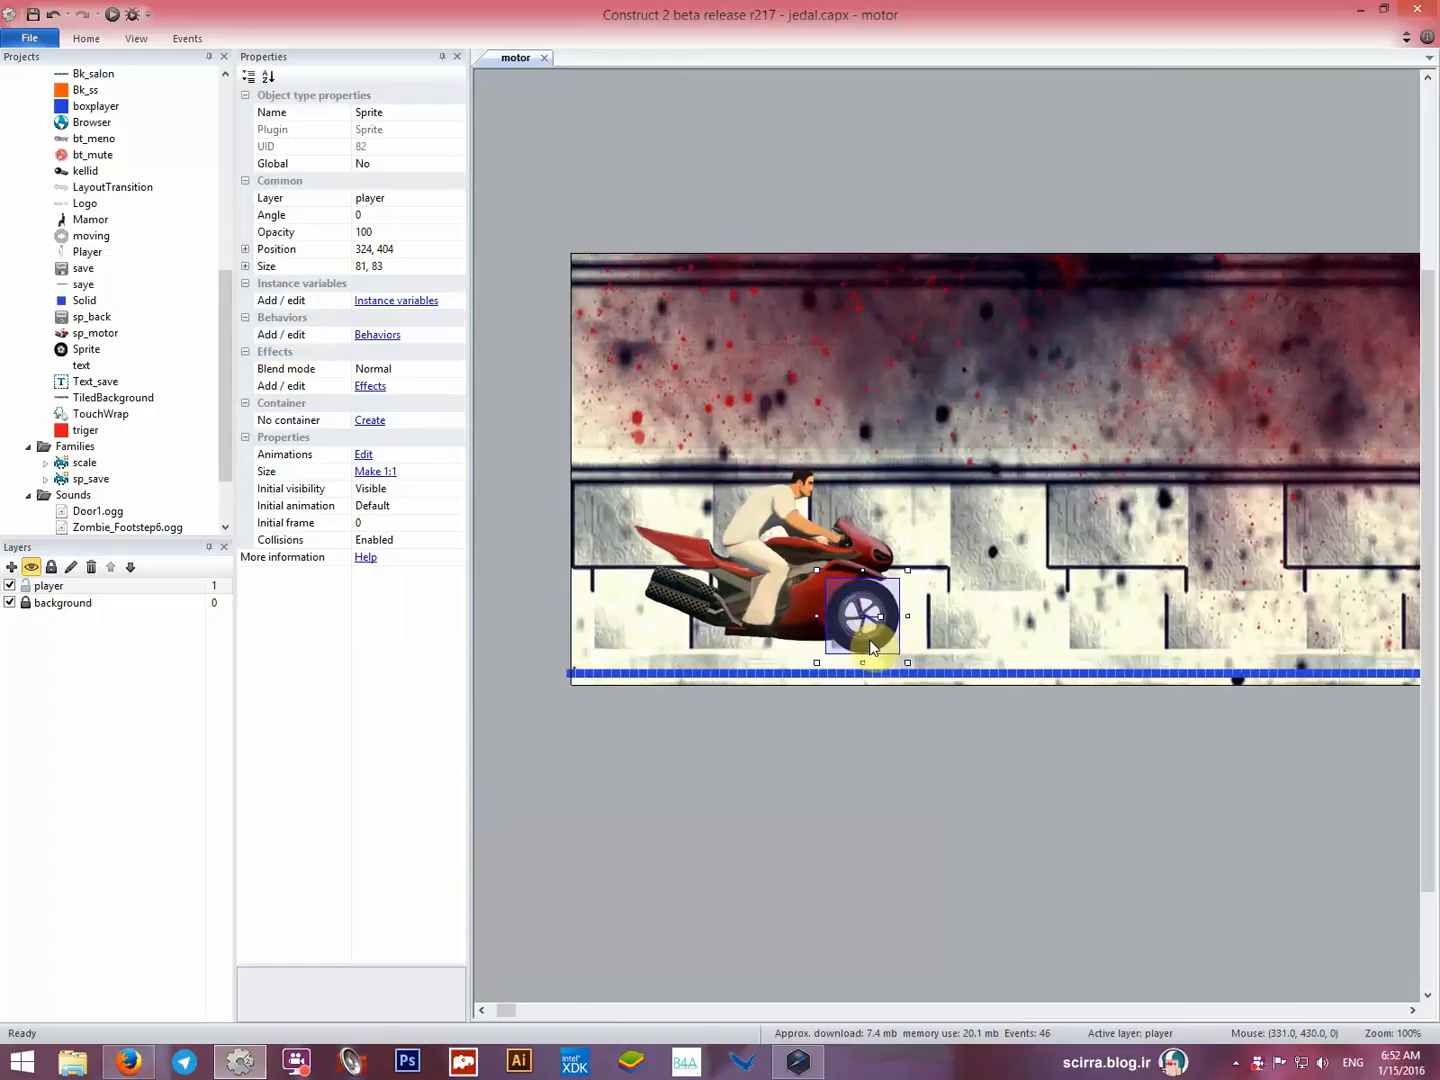
click(398, 112)
text(last)
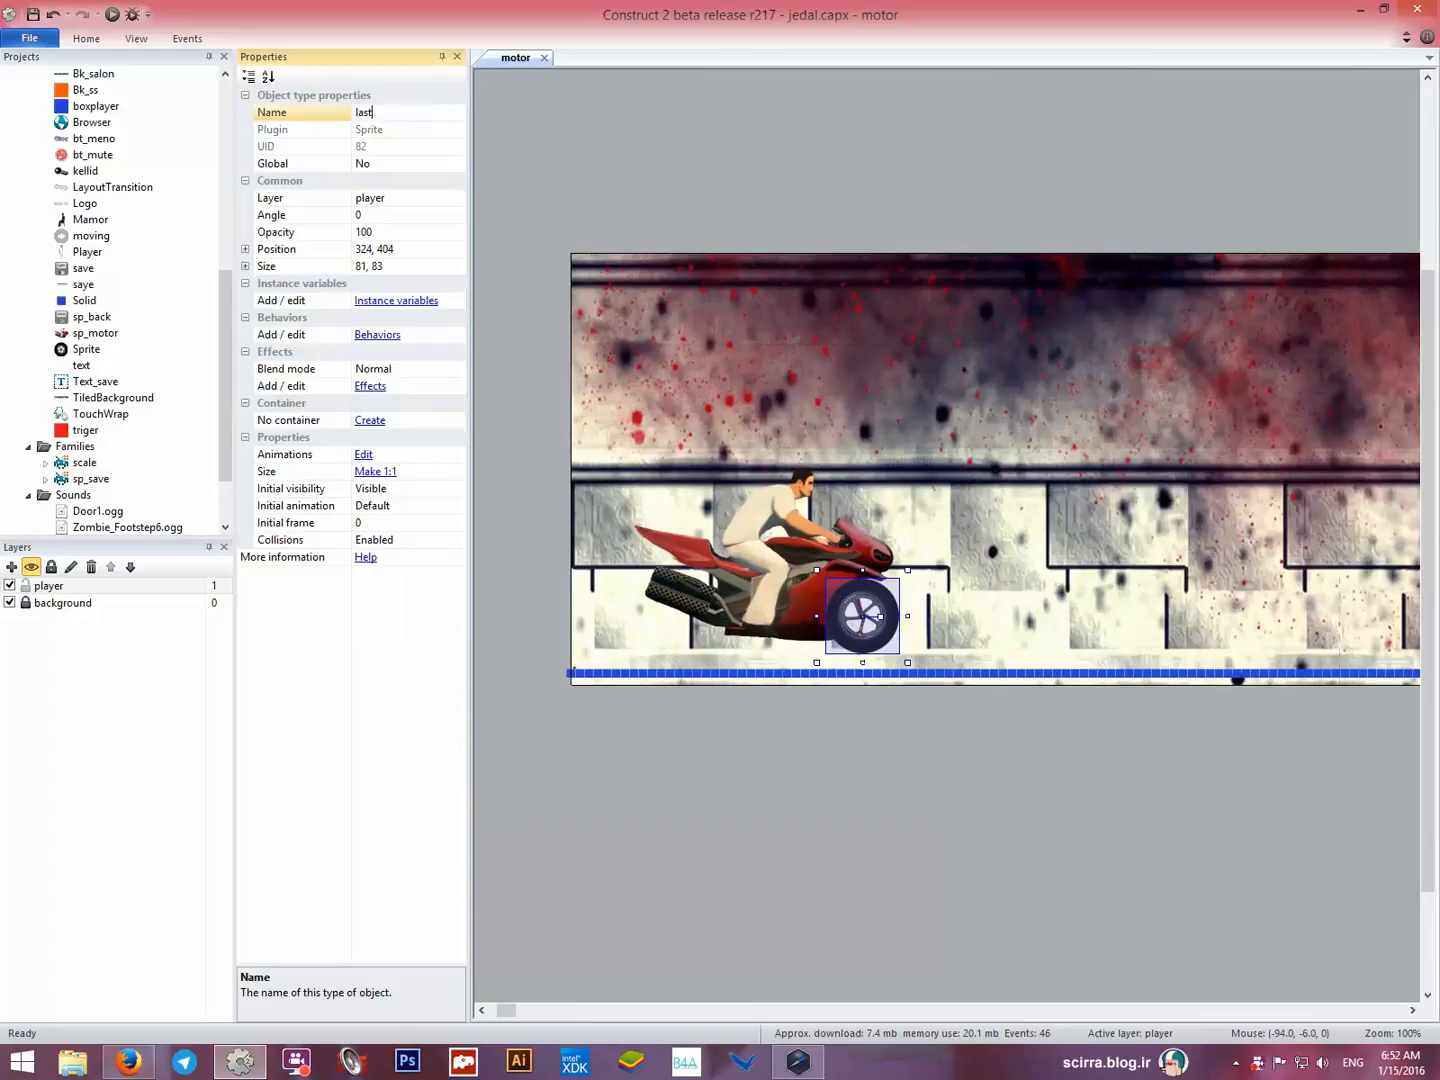
text(ick)
key(Return)
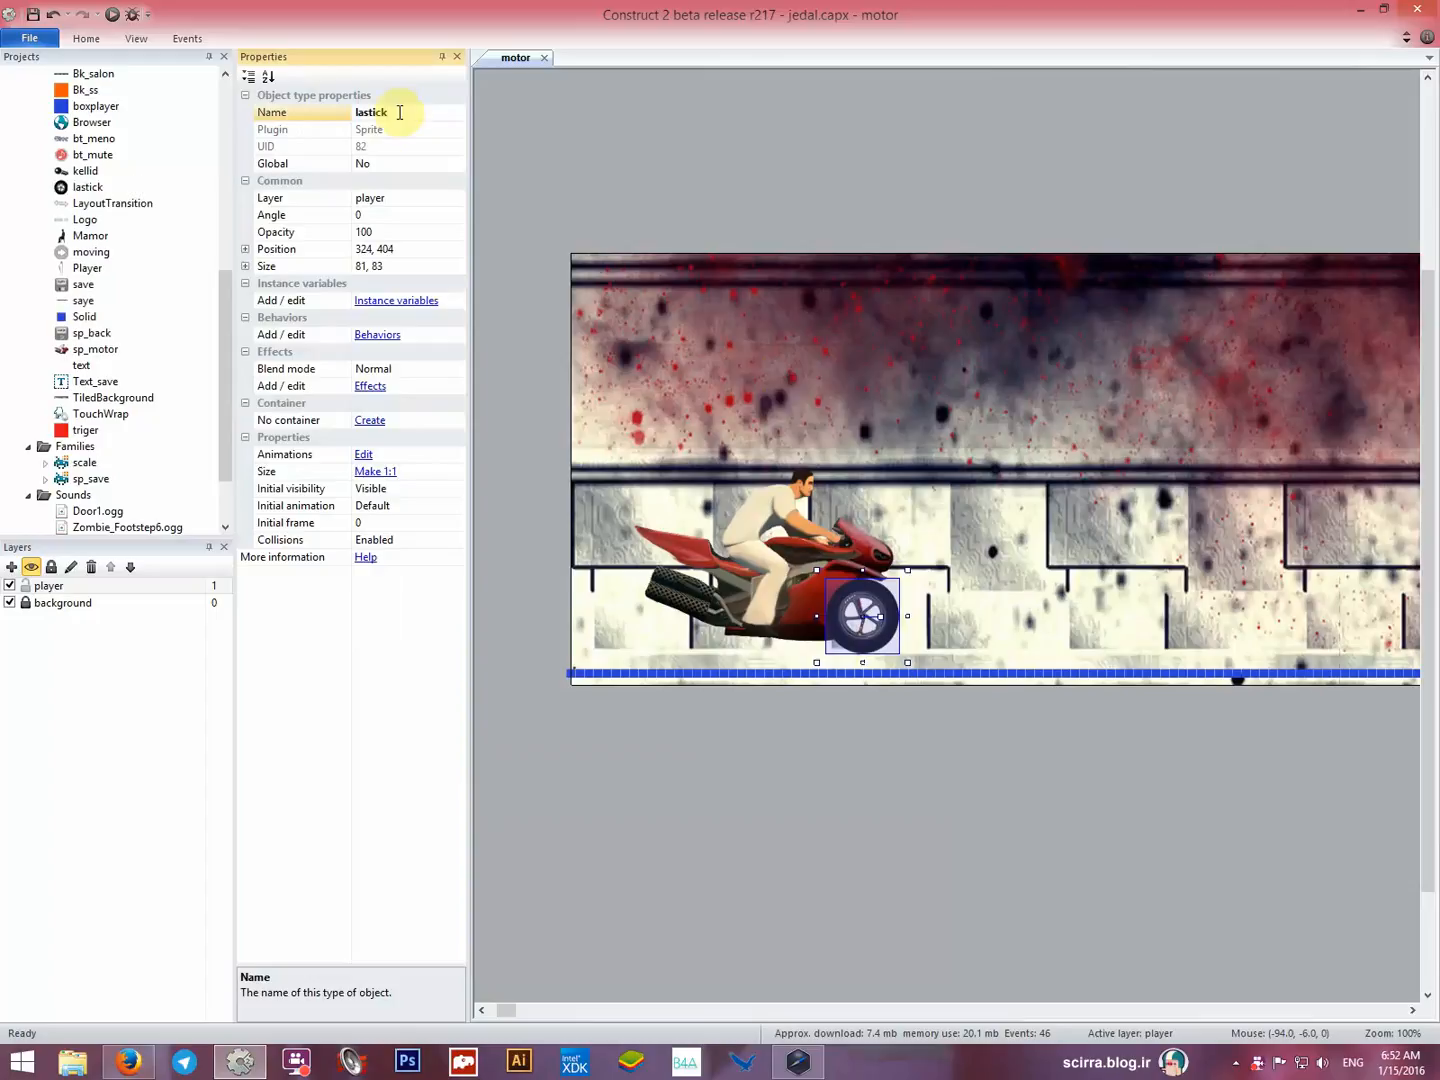
Copy the lastick wheel and paste a second instance as the motorbike's rear wheel at about 116, 401.
right_click(860, 631)
click(880, 860)
right_click(667, 739)
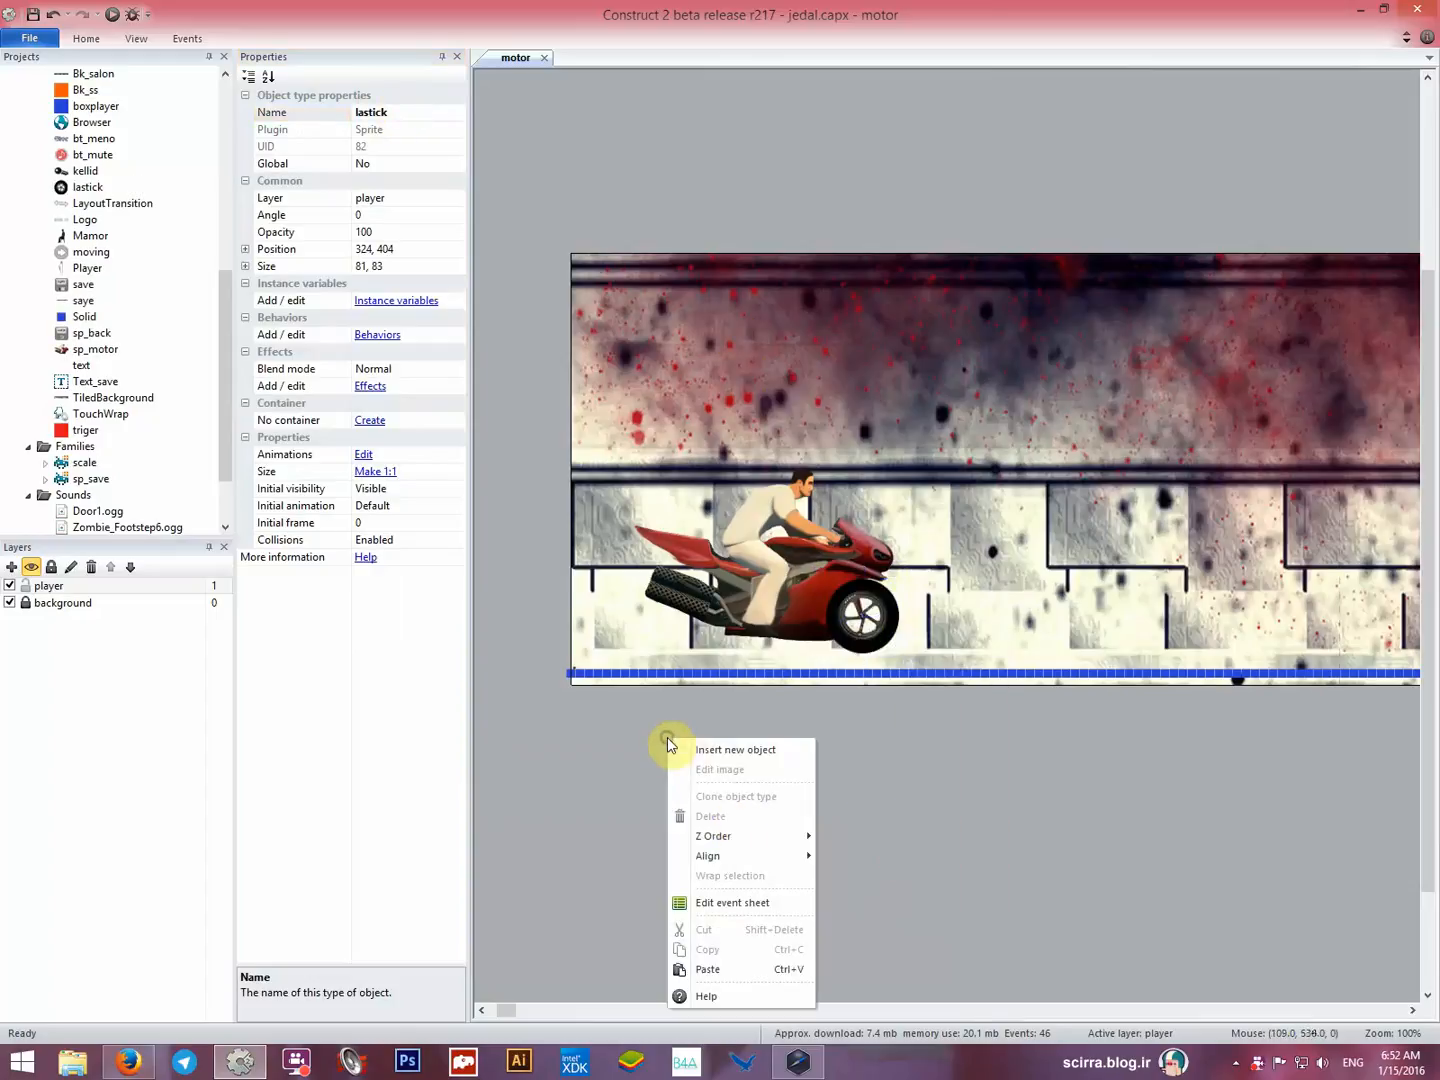
click(721, 968)
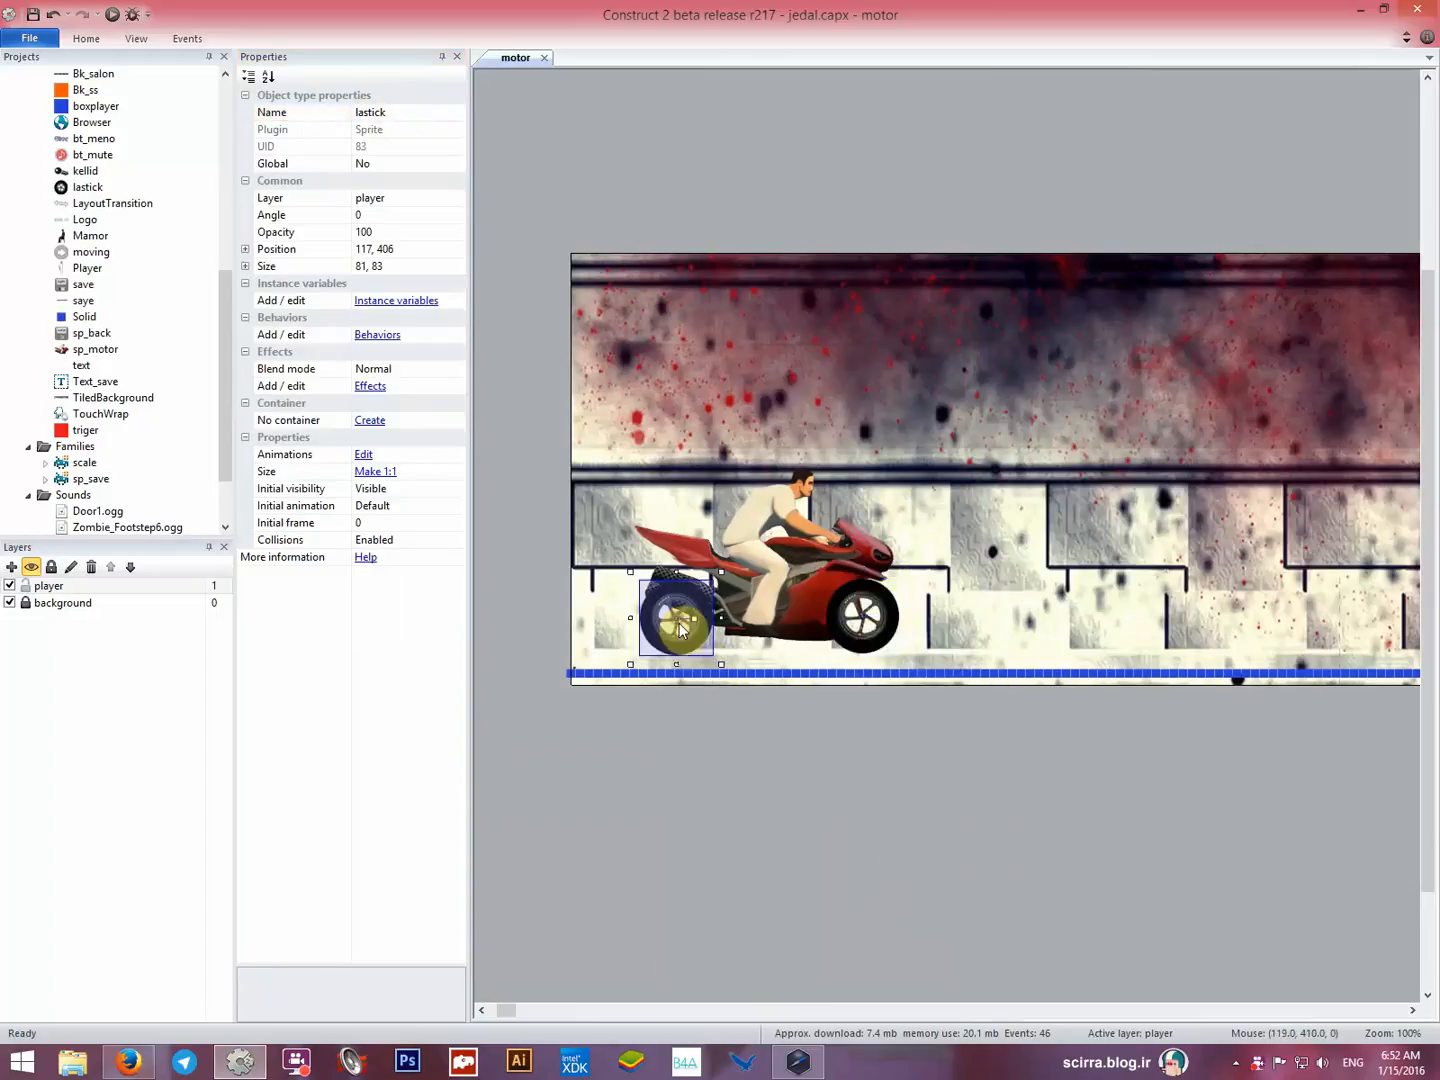
click(685, 630)
drag(685, 630, 679, 620)
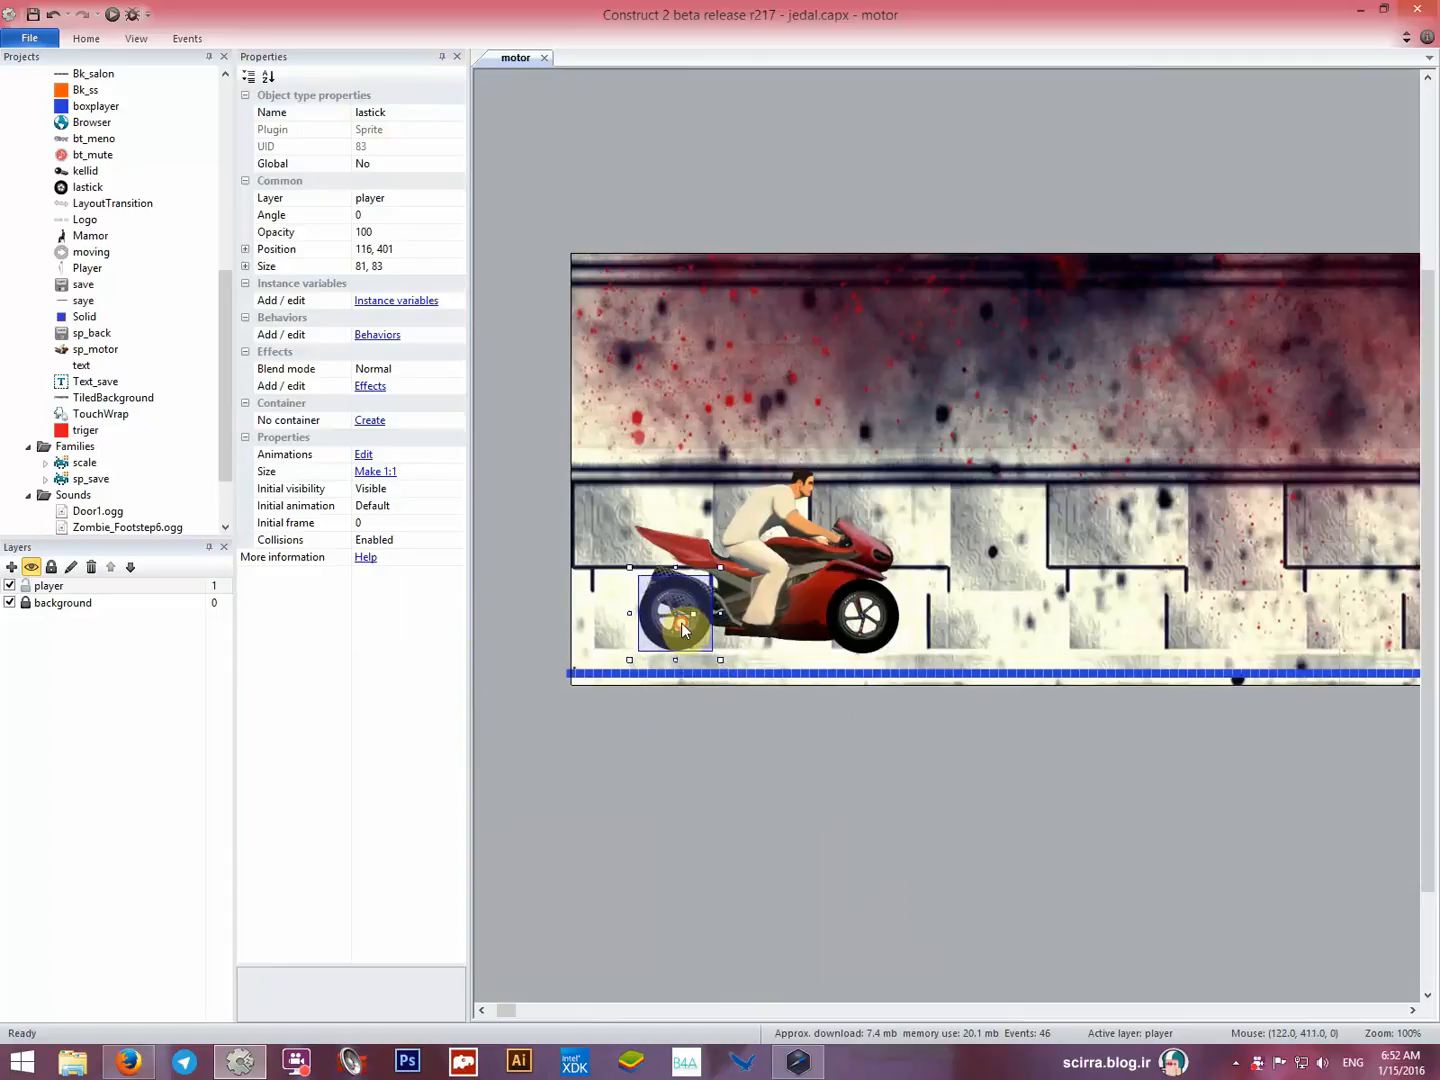
Nudge the rear lastick wheel down by one pixel to position 116, 402.
click(749, 746)
click(838, 647)
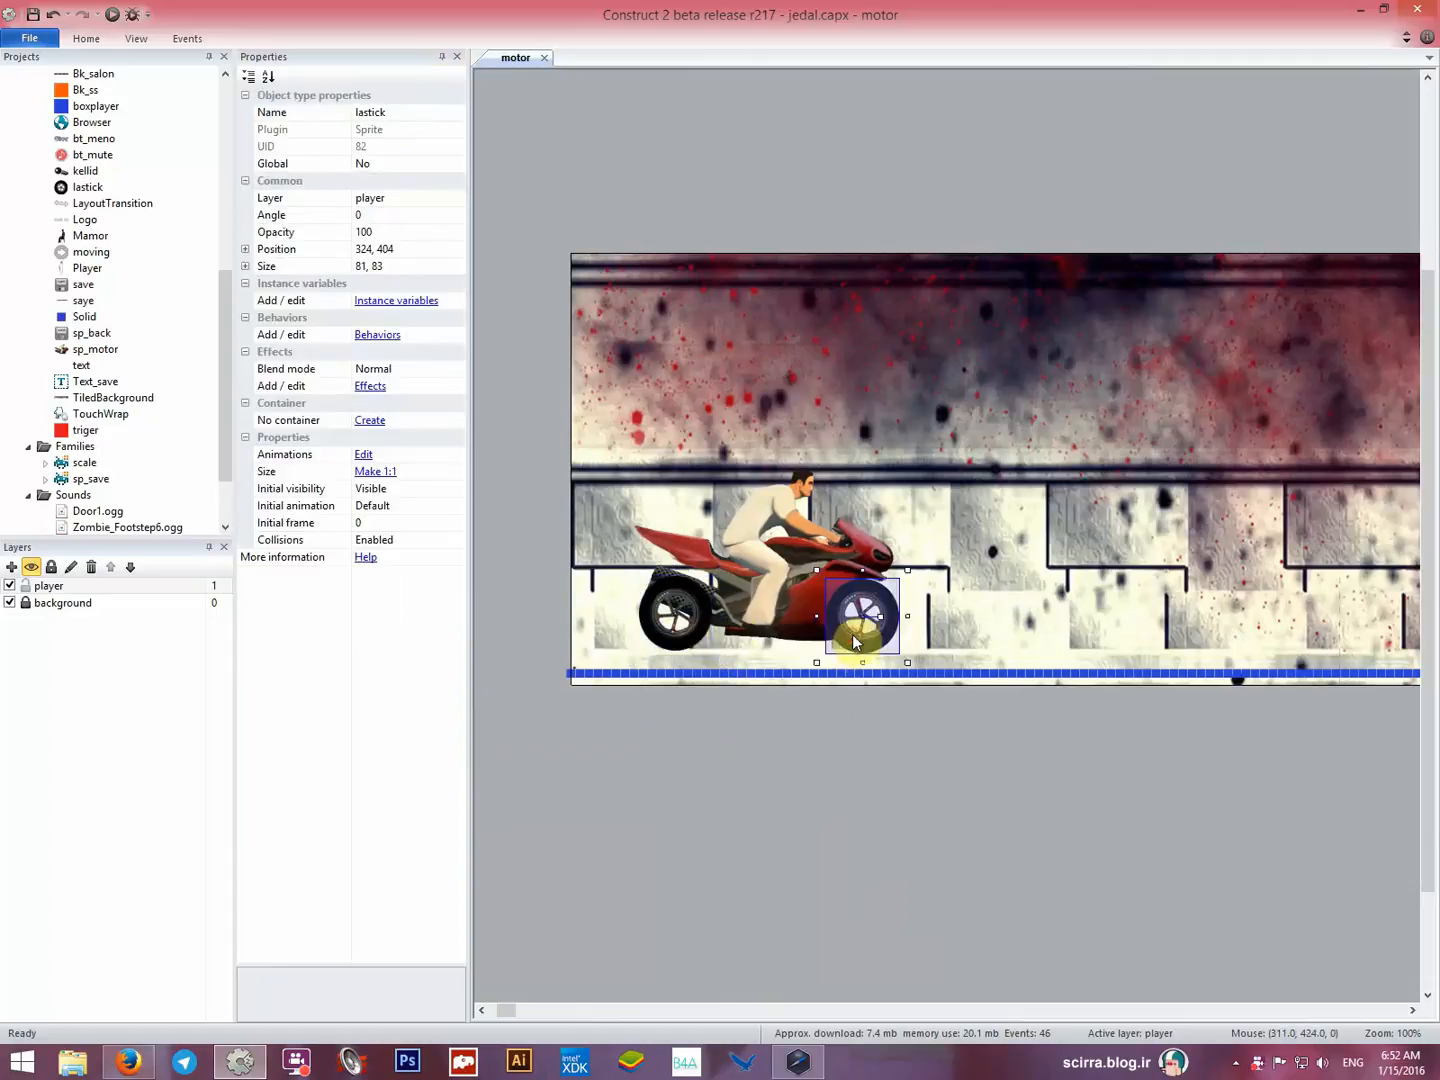
click(702, 613)
key(Down)
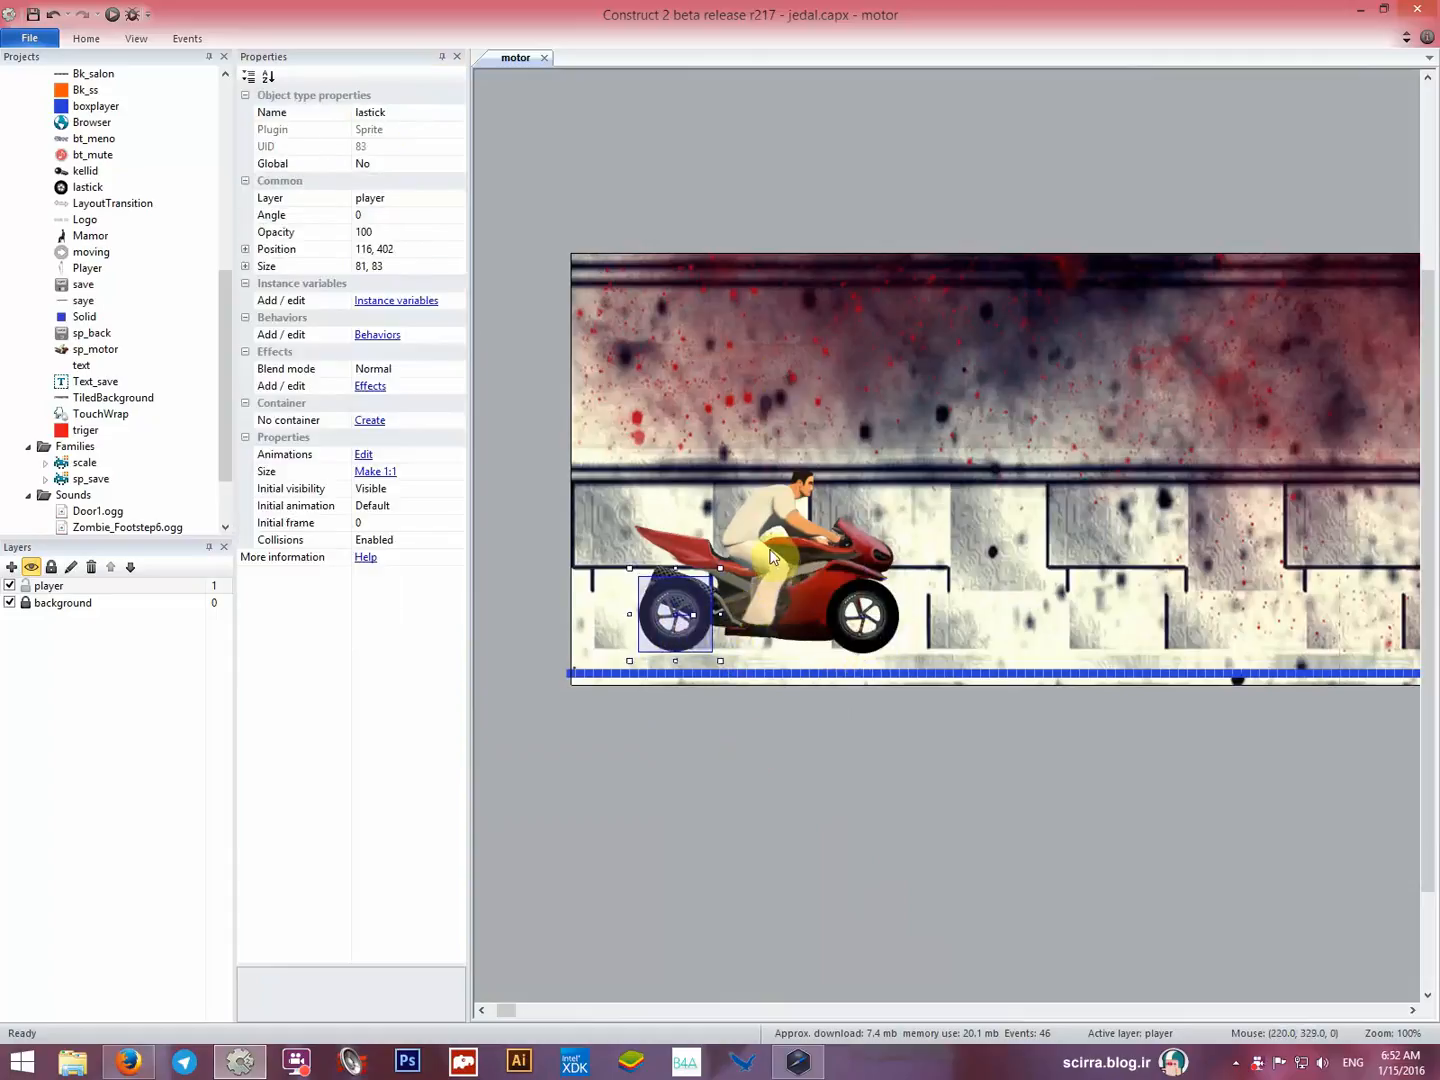
Send the sp_motor motorbike sprite to the top of its layer so it covers the wheels.
right_click(770, 556)
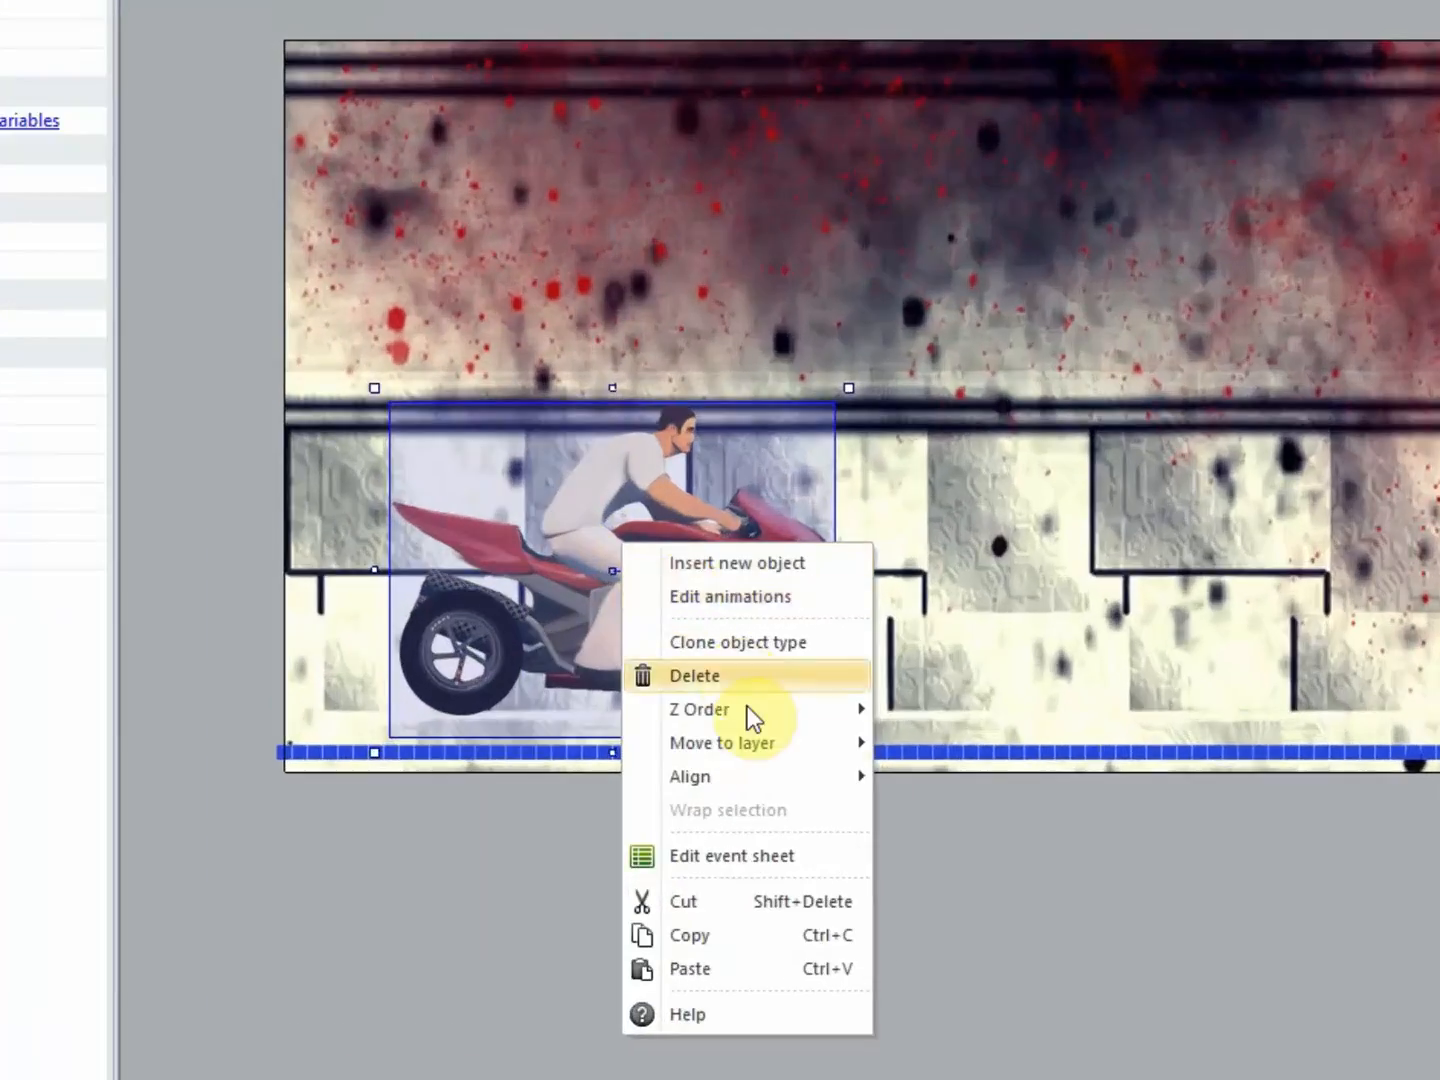
mouse_move(787, 712)
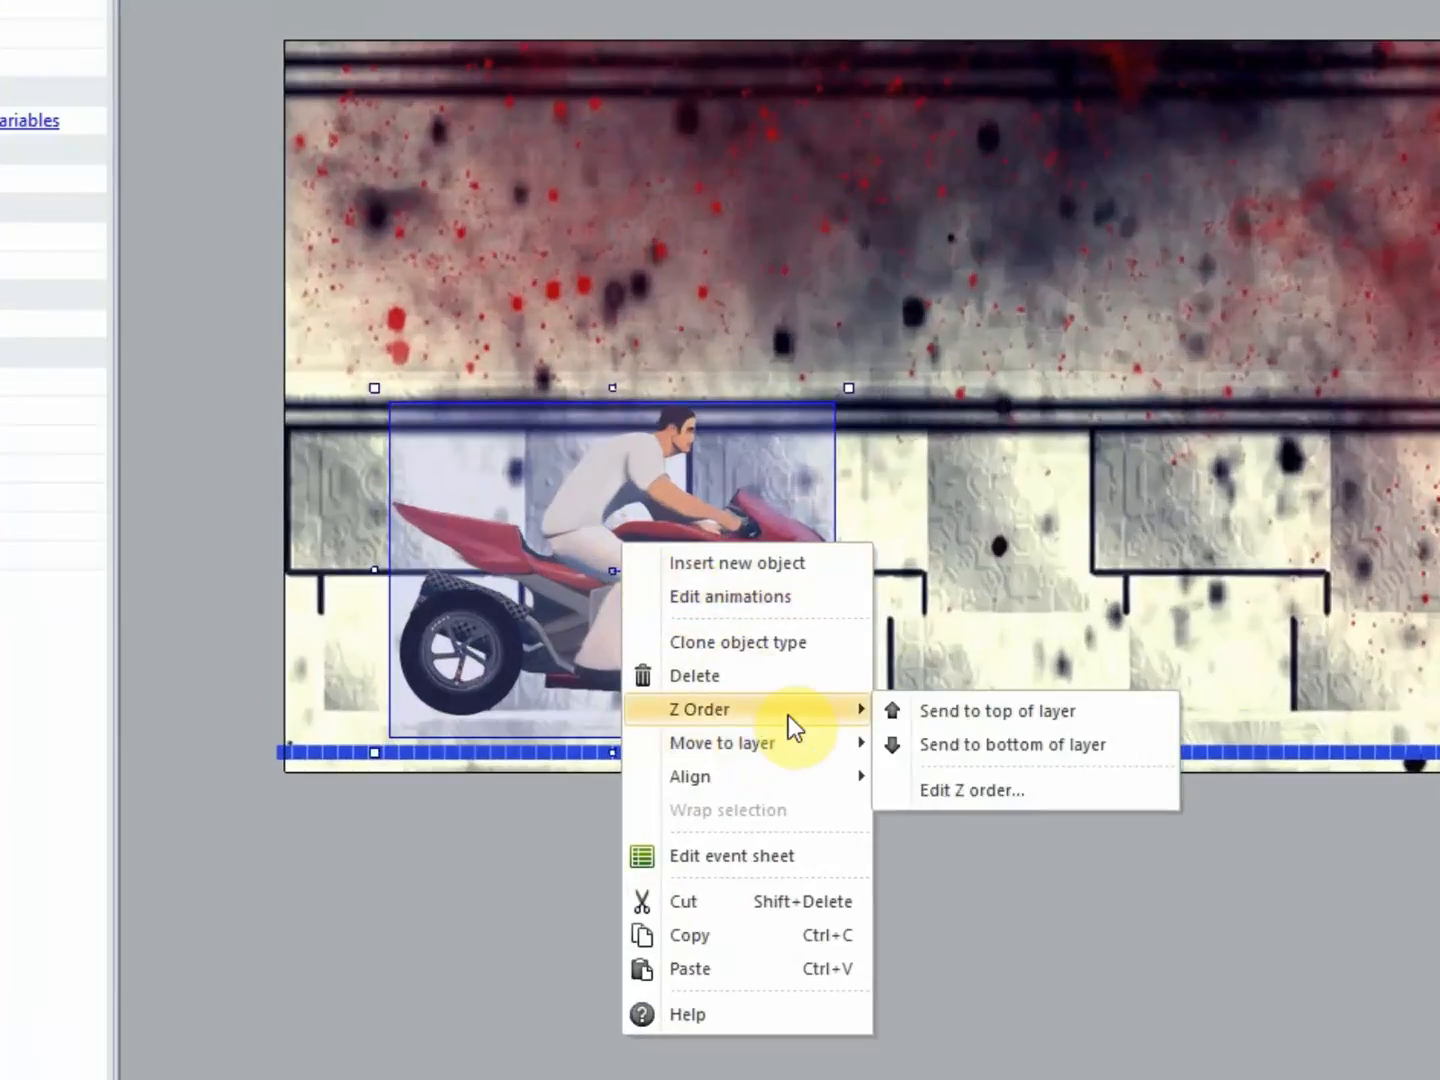
click(889, 711)
click(832, 866)
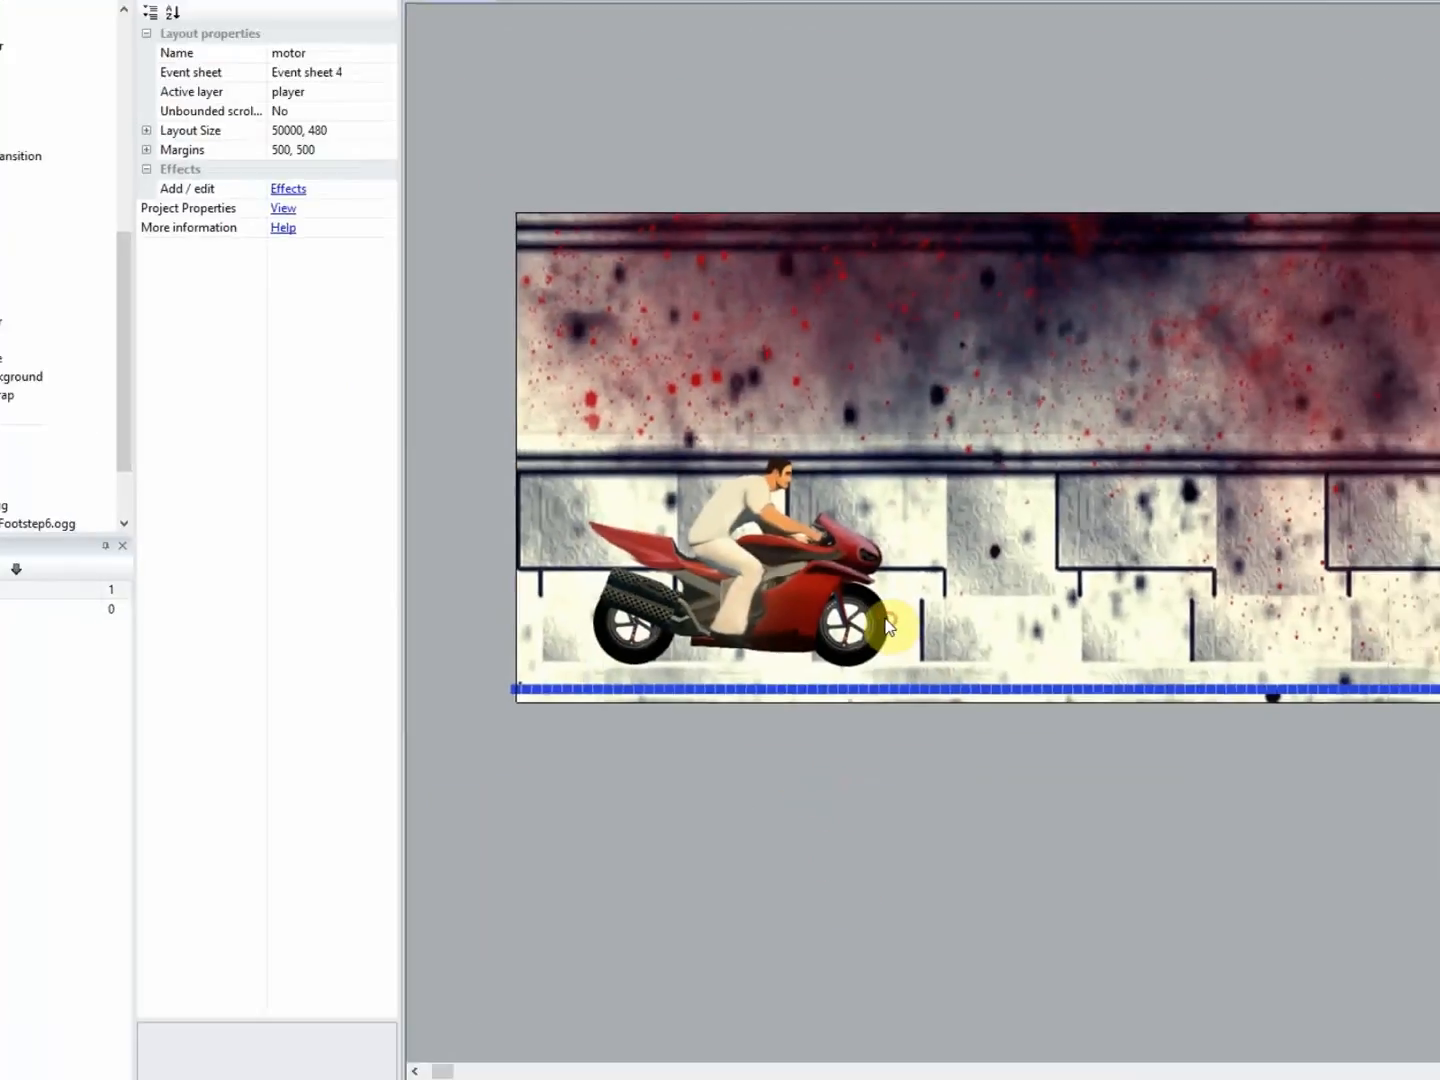
Nudge the front lastick wheel slightly to the left under the motorbike's fork.
click(843, 654)
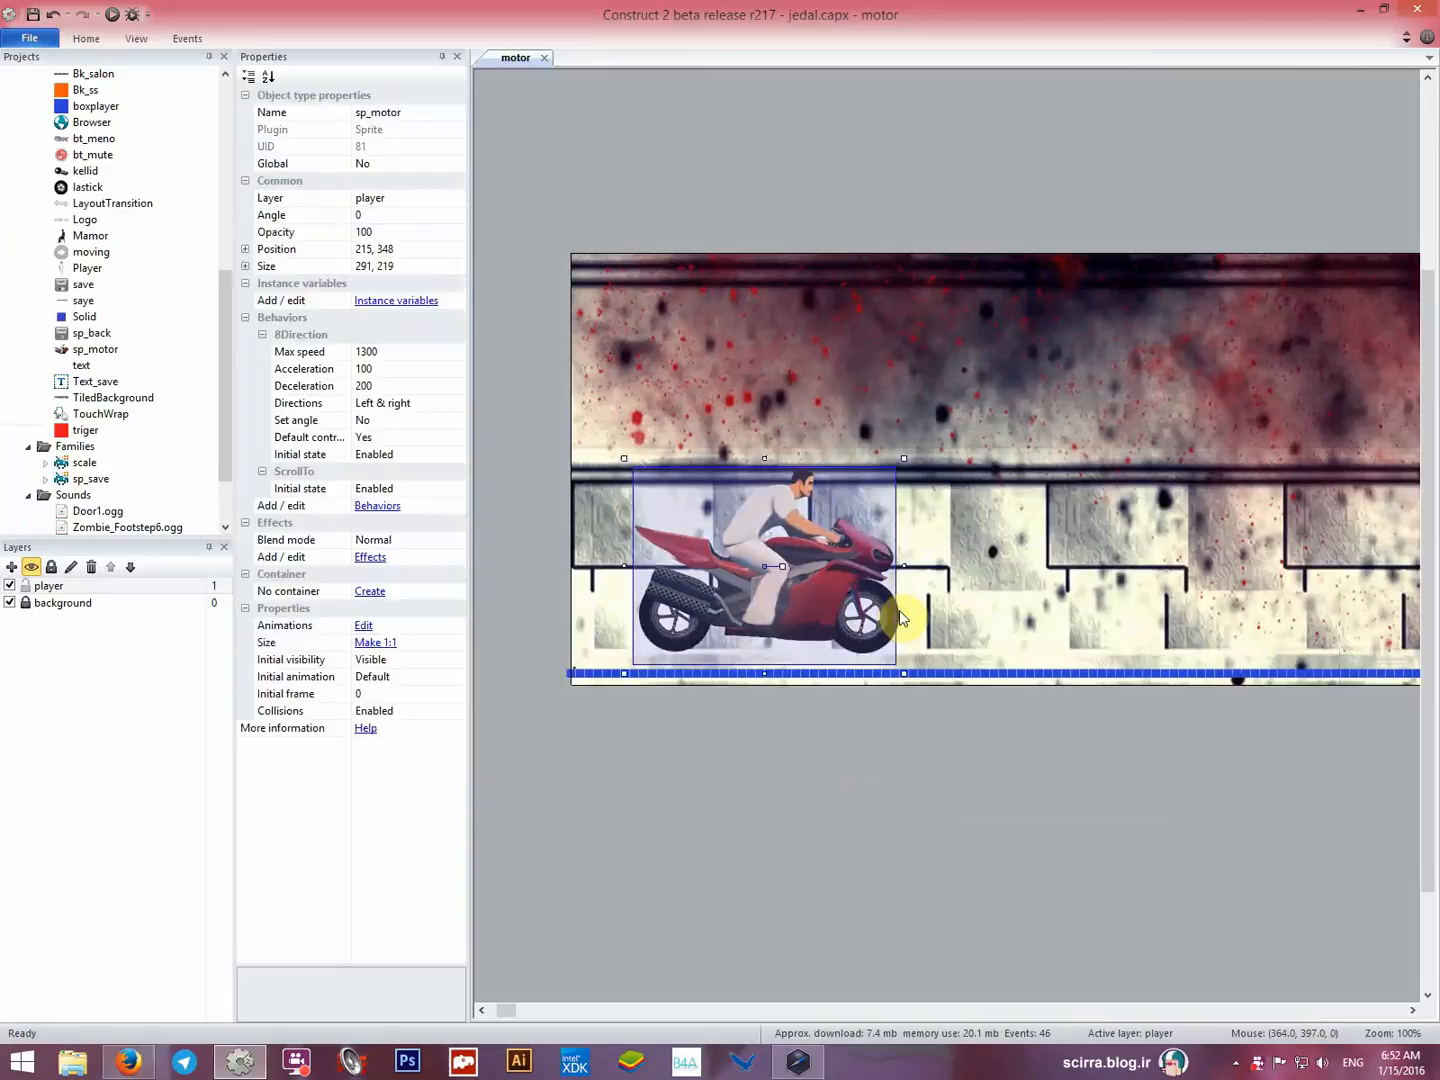
click(900, 617)
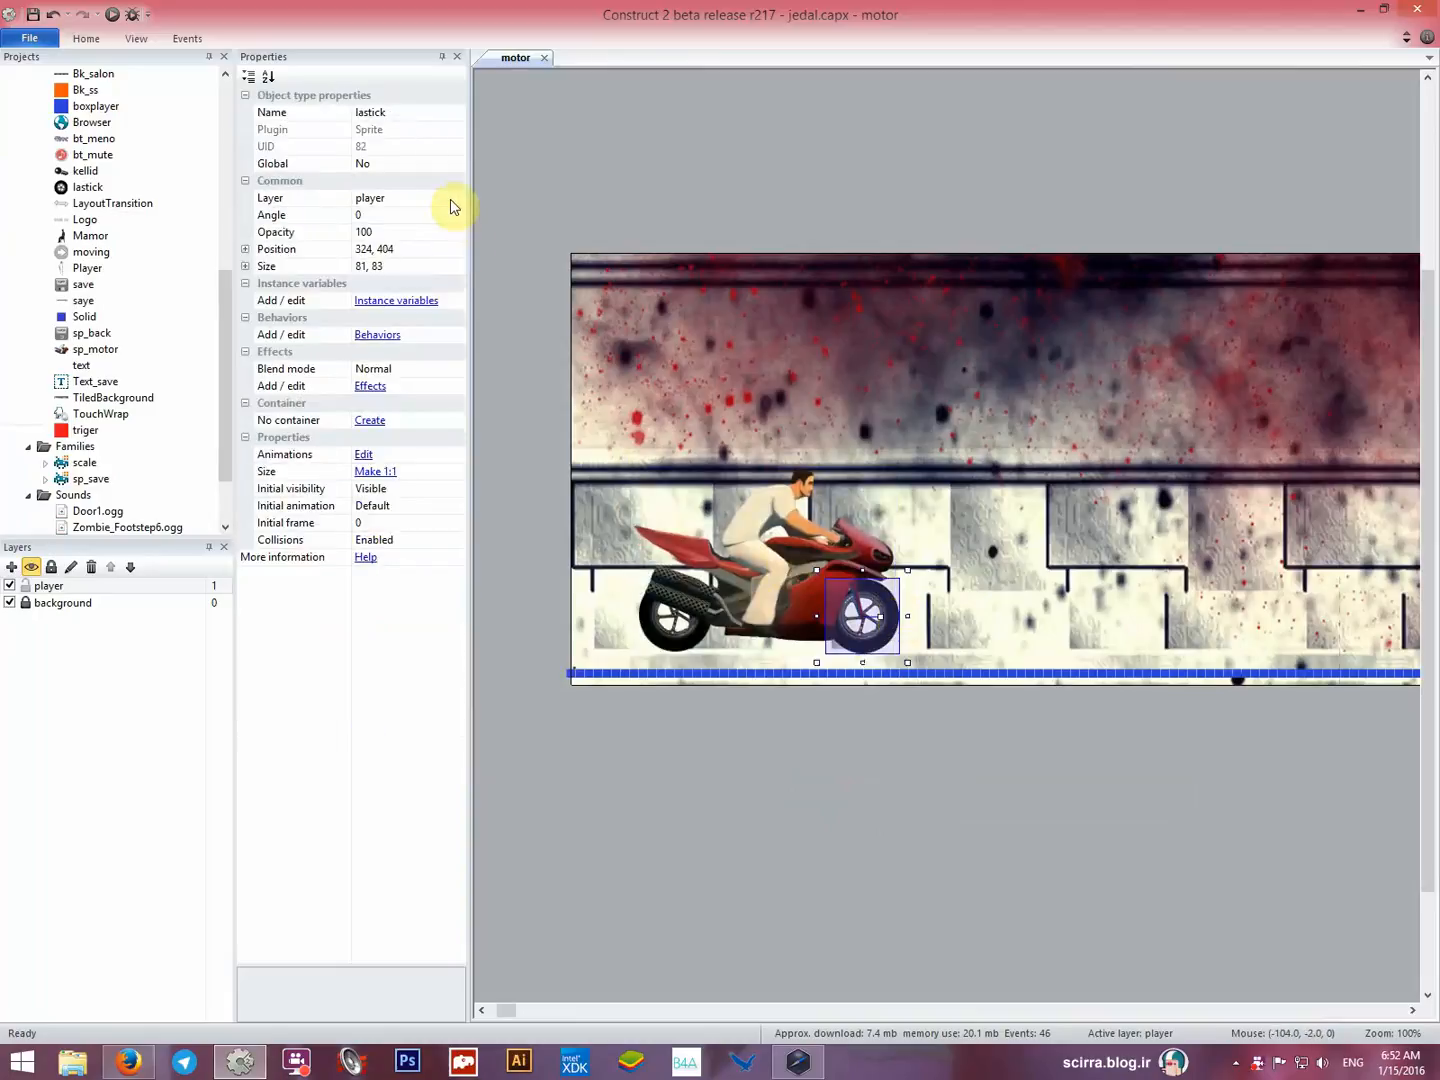
key(Left)
Preview the motor layout and check whether the wheels follow the motorbike as it drives.
click(689, 767)
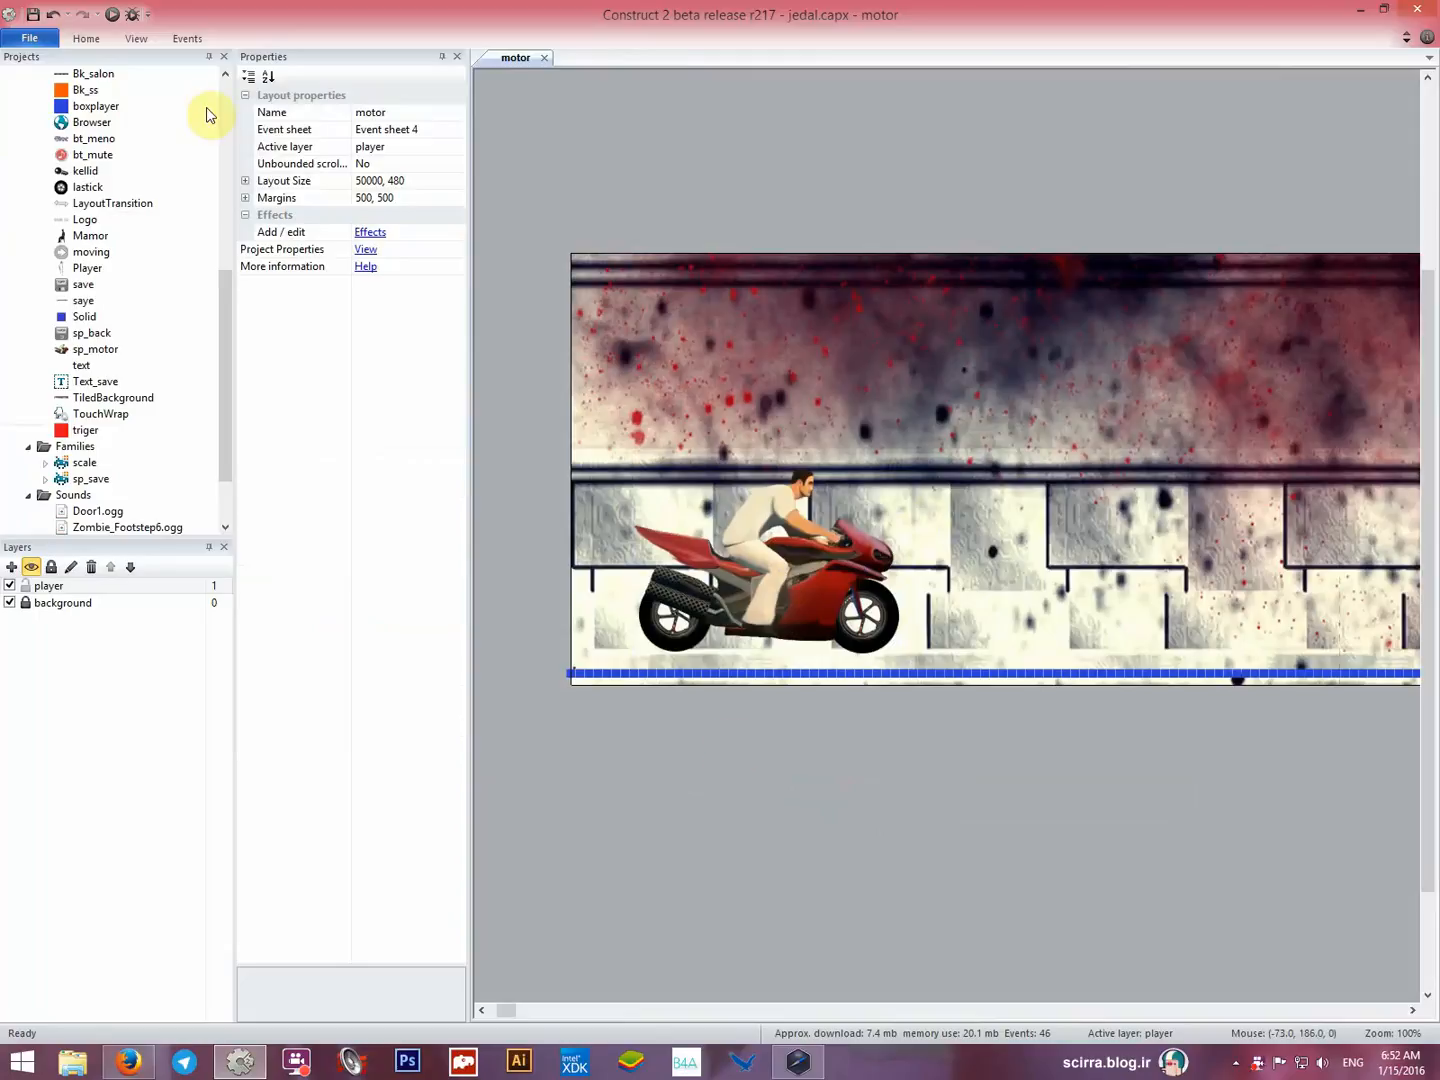
click(113, 14)
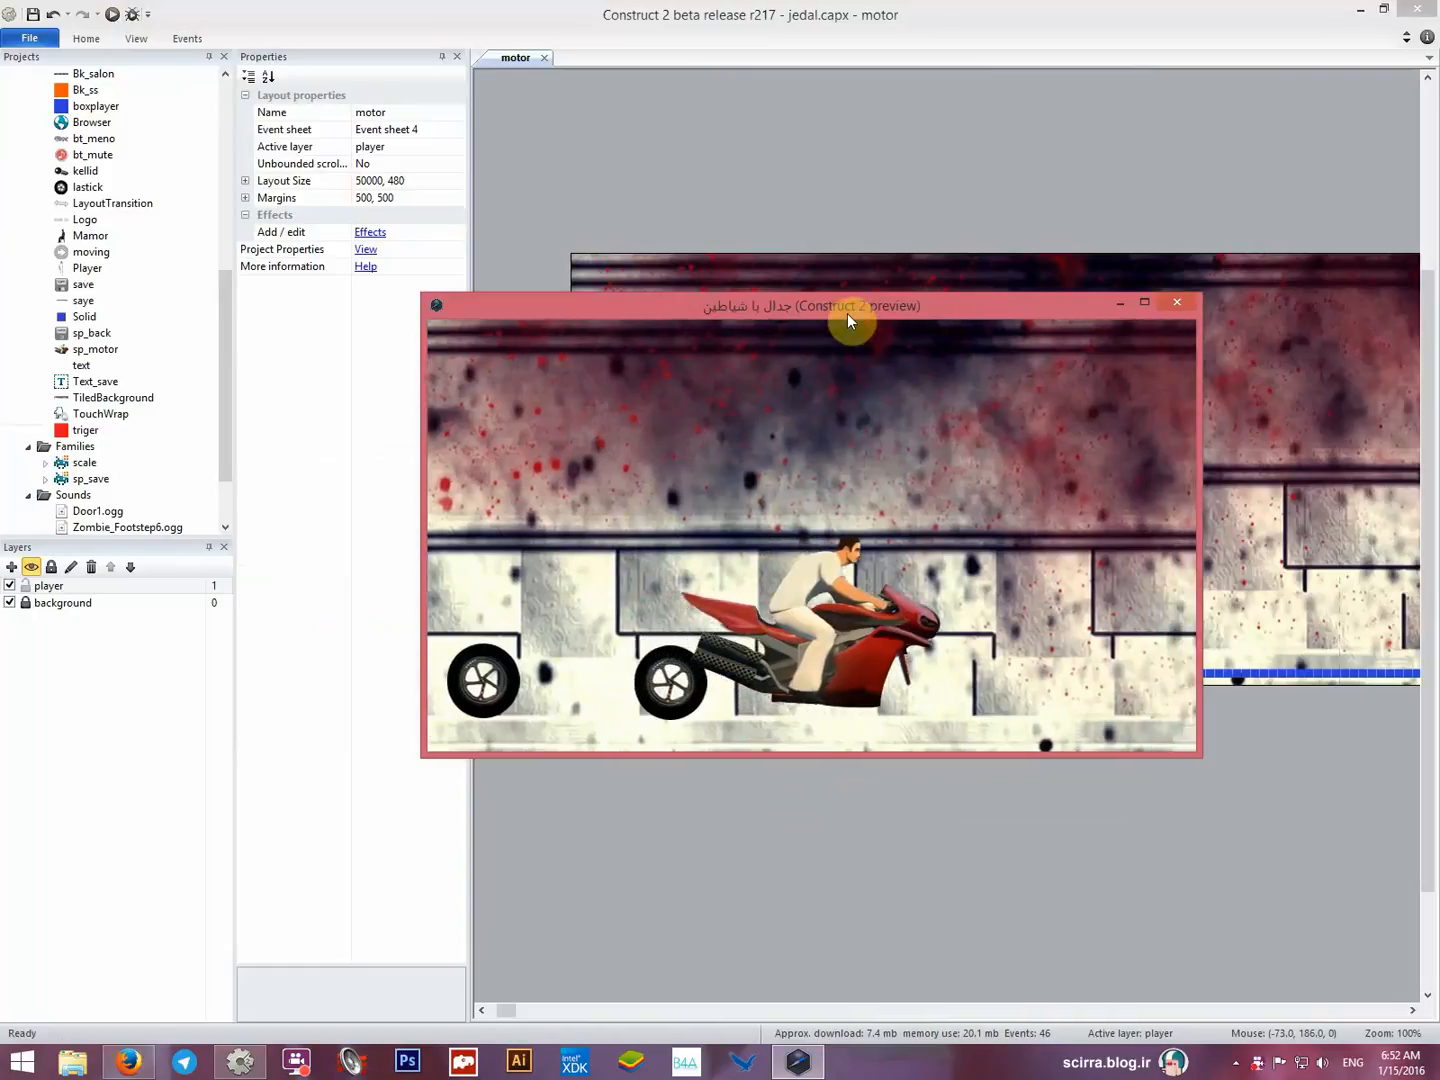
drag(850, 318, 881, 810)
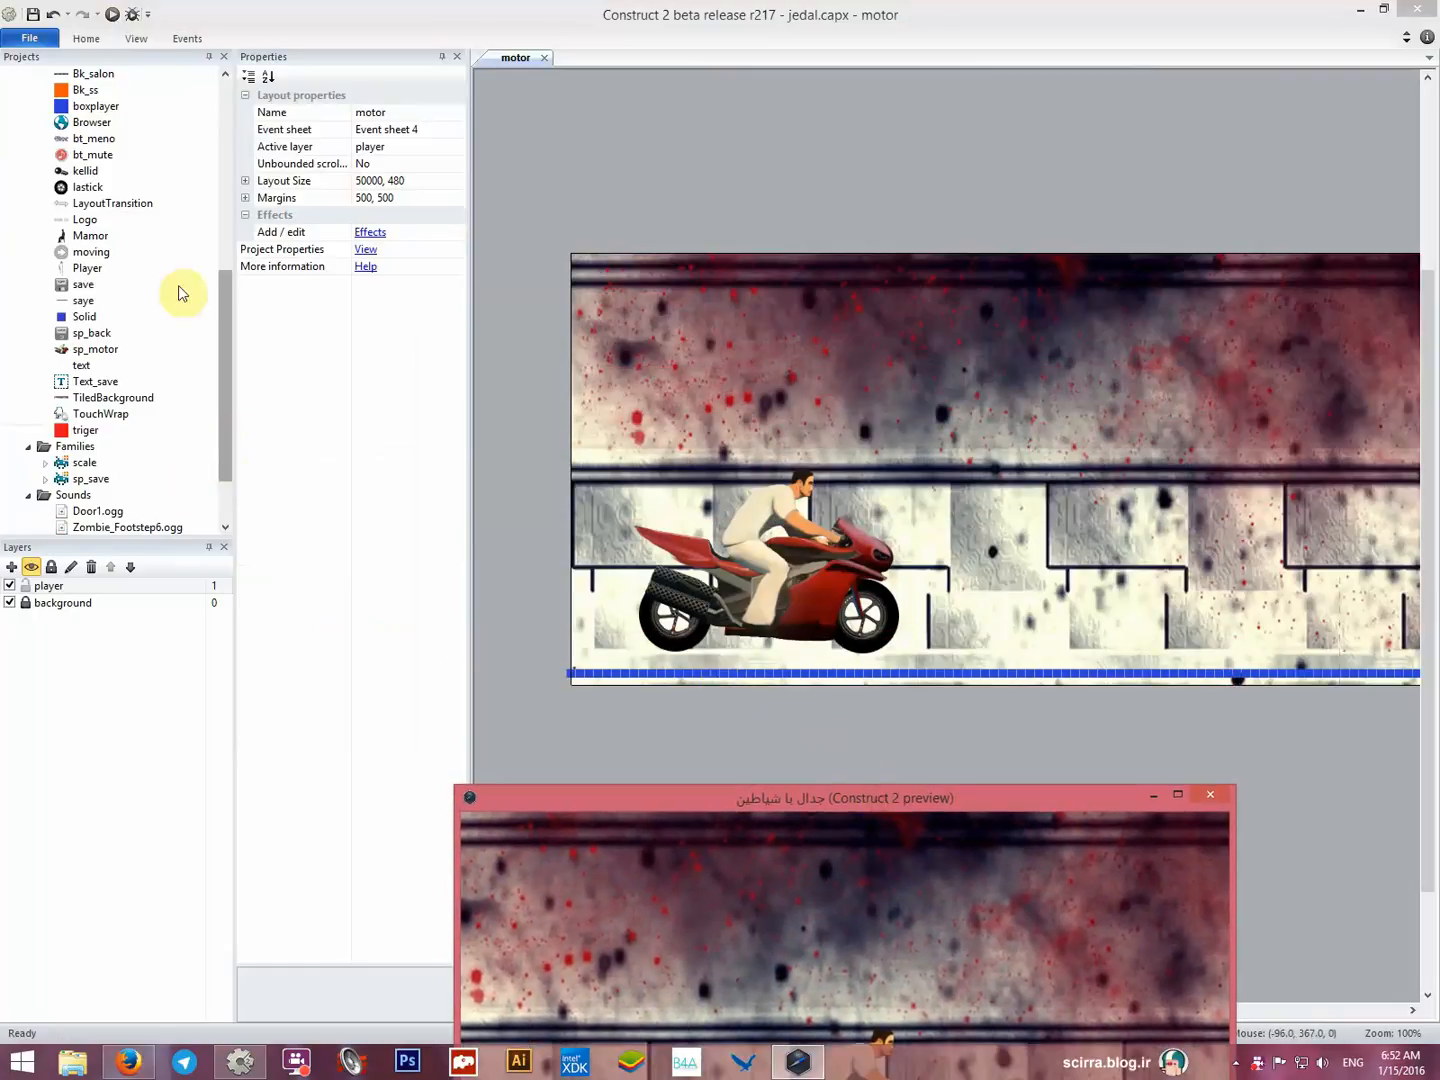
Add the Pin behavior to the lastick wheel sprite and close the behaviors list.
click(90, 188)
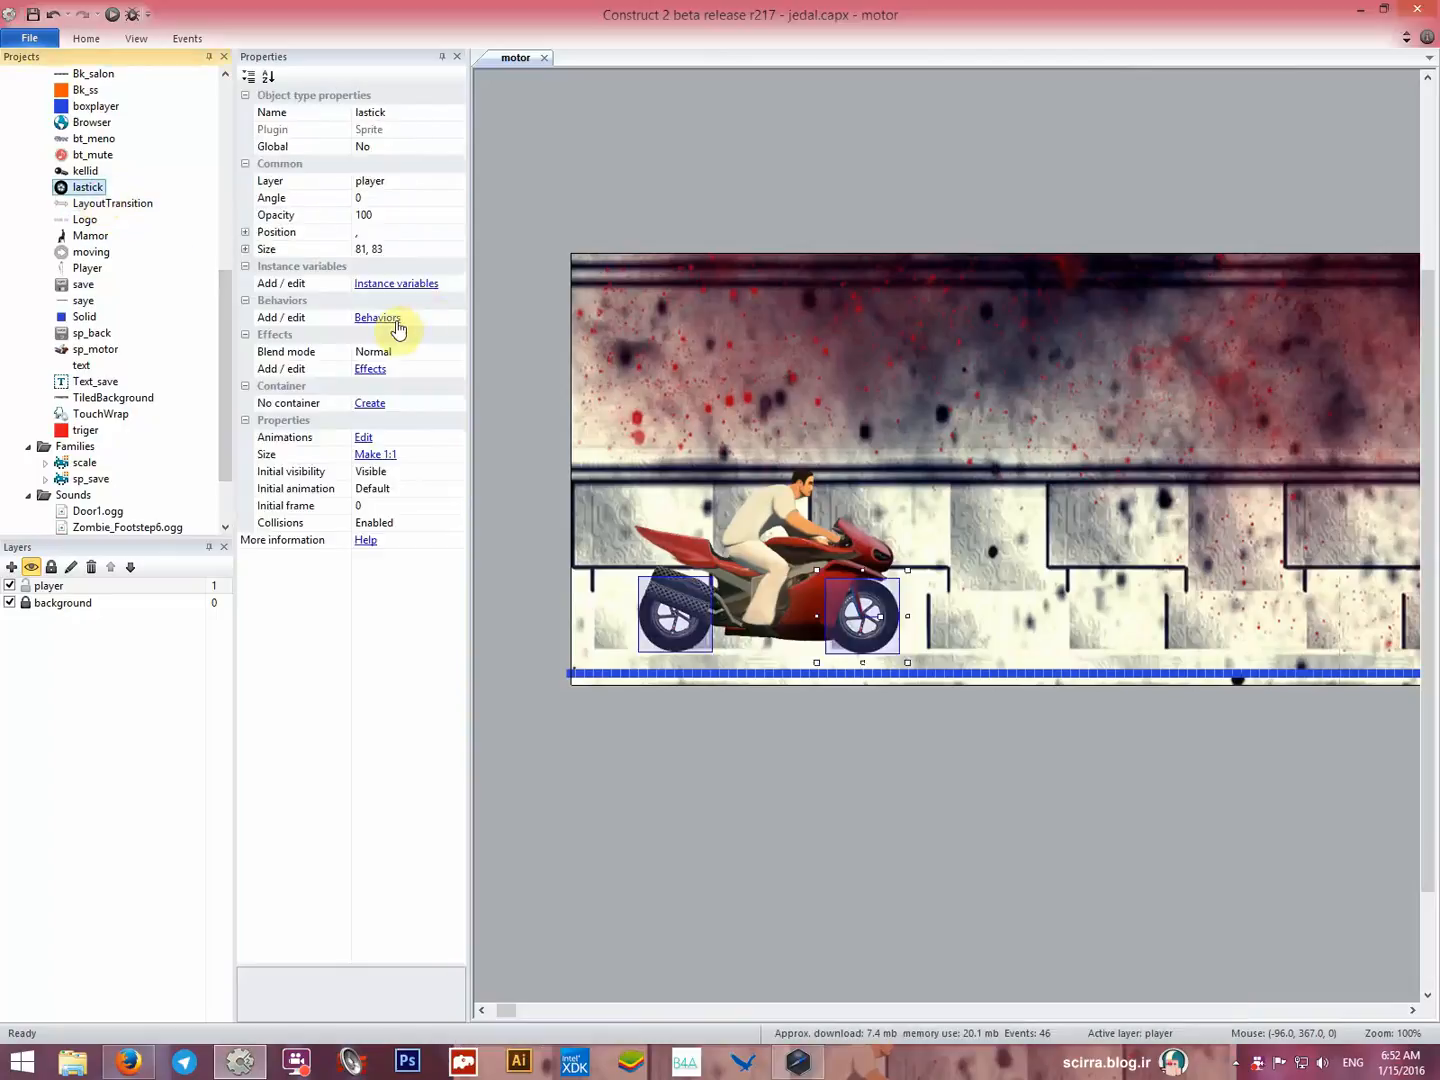
click(378, 319)
click(590, 440)
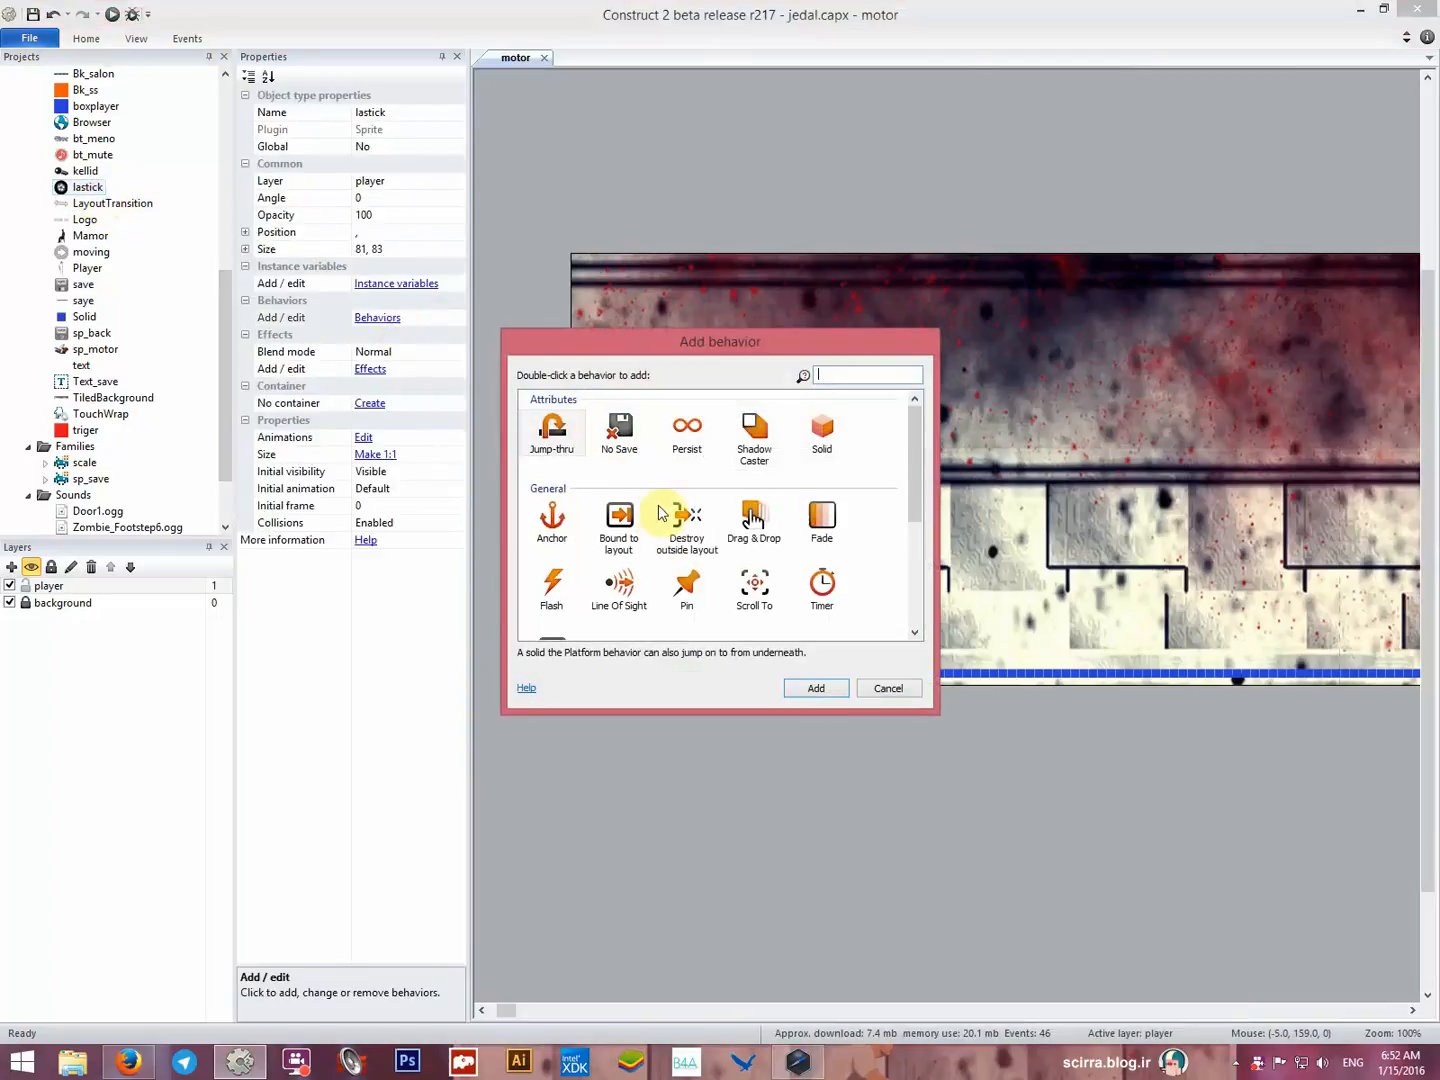
click(682, 592)
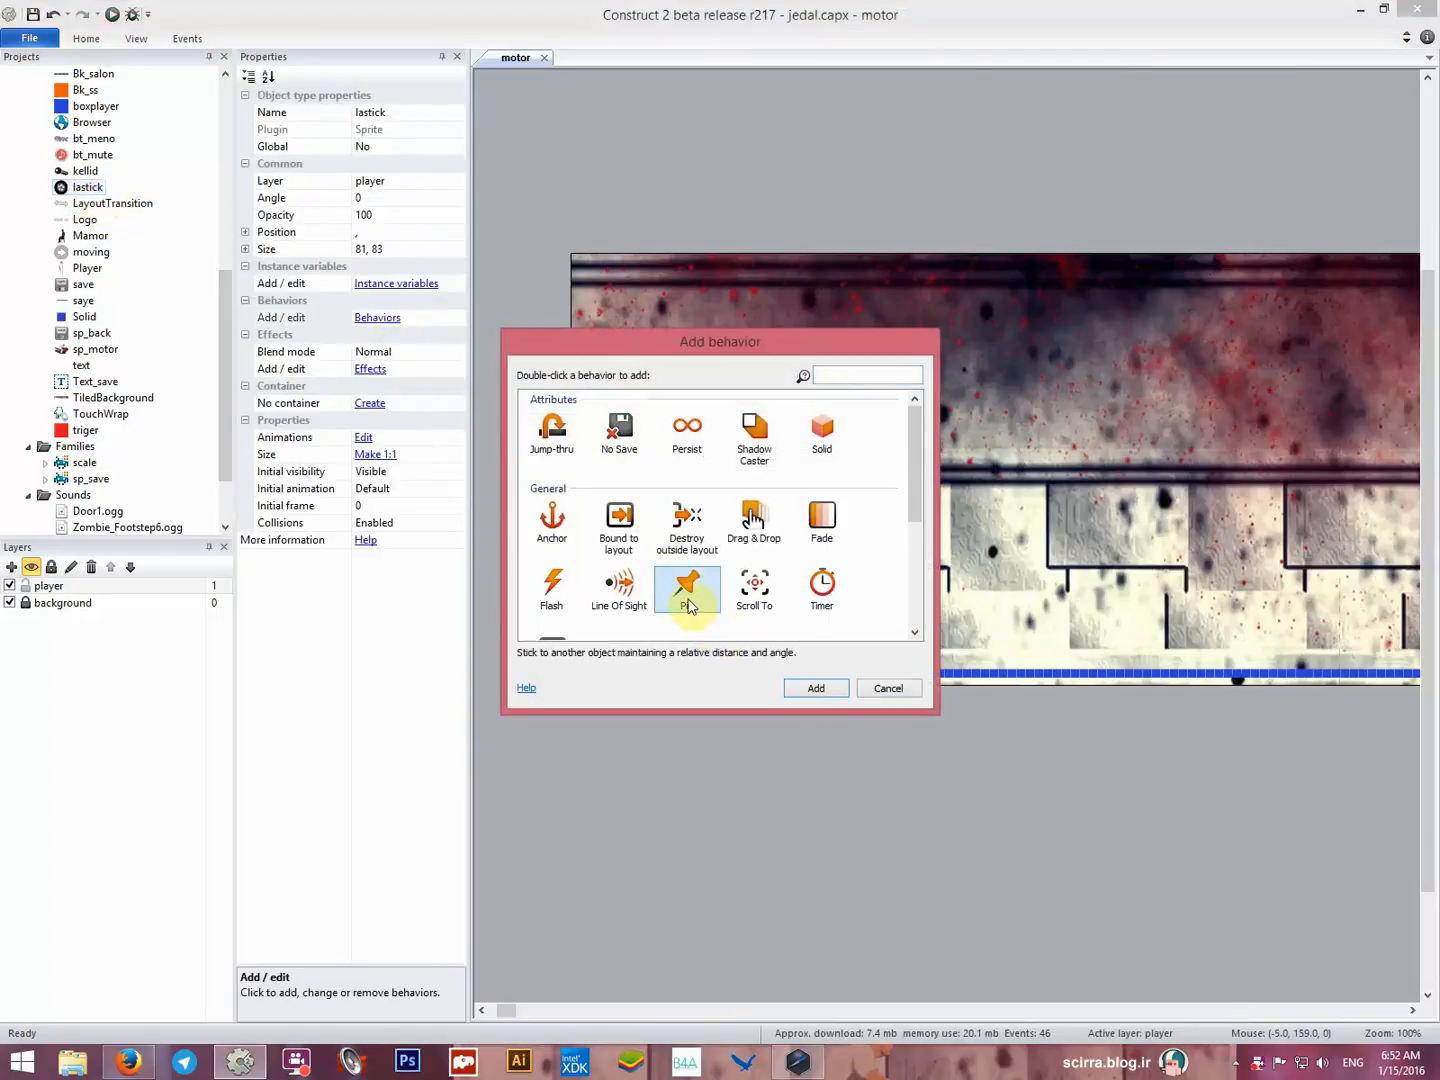
double_click(688, 598)
click(858, 418)
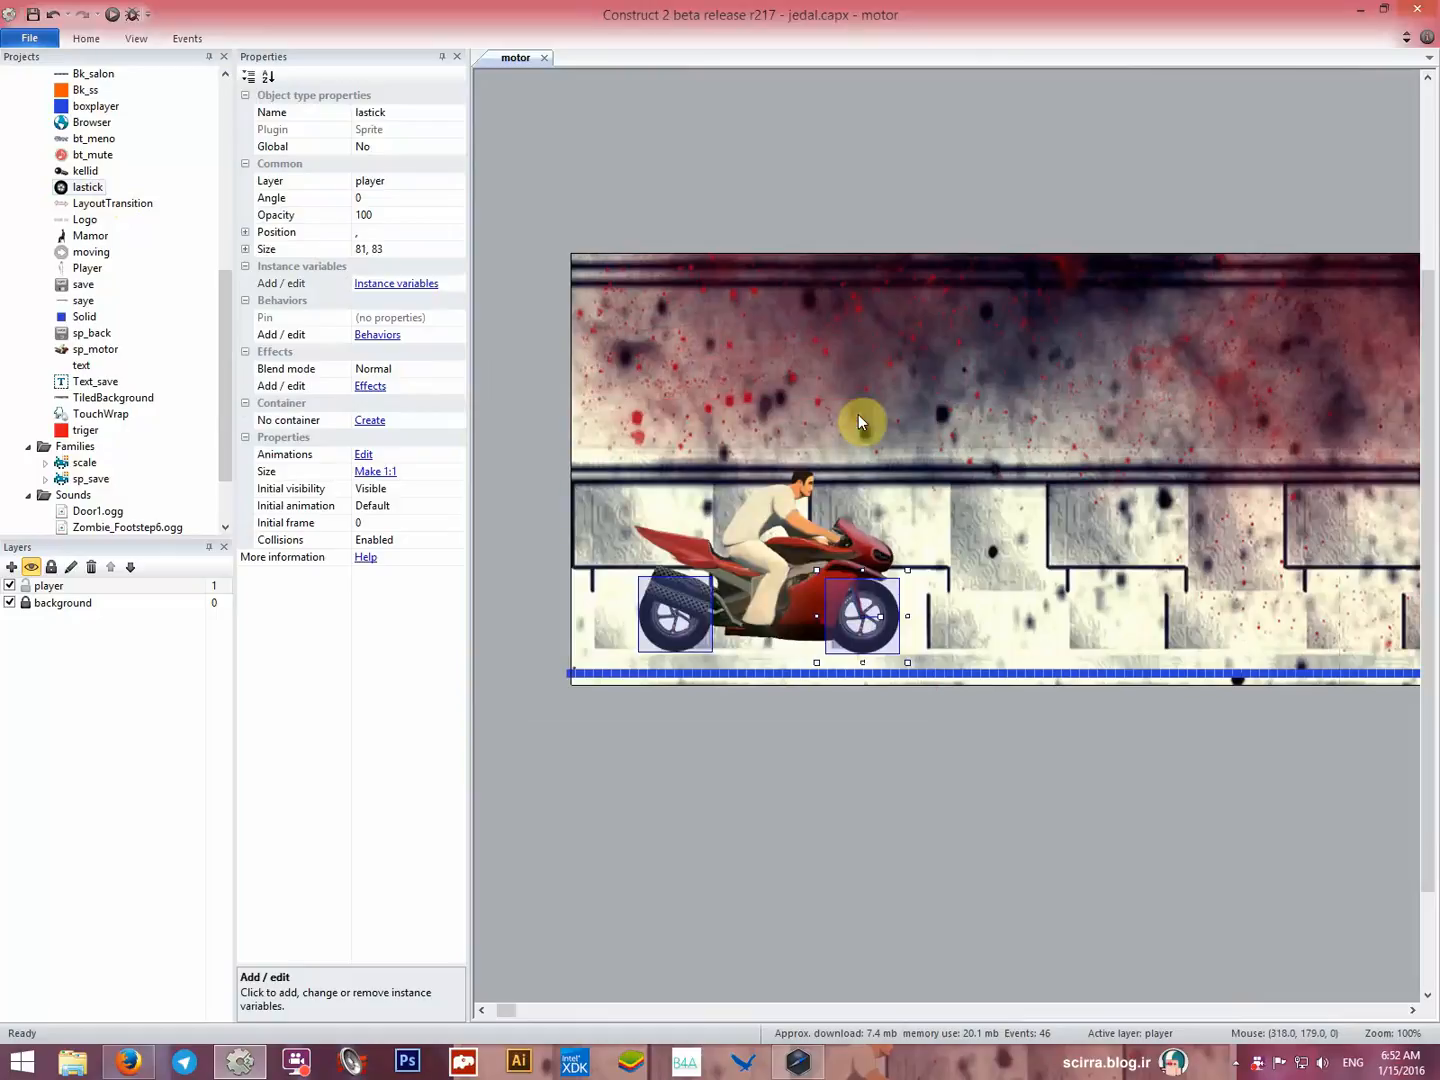
Open the motor layout's event sheet and add a System "On start of layout" event.
right_click(657, 203)
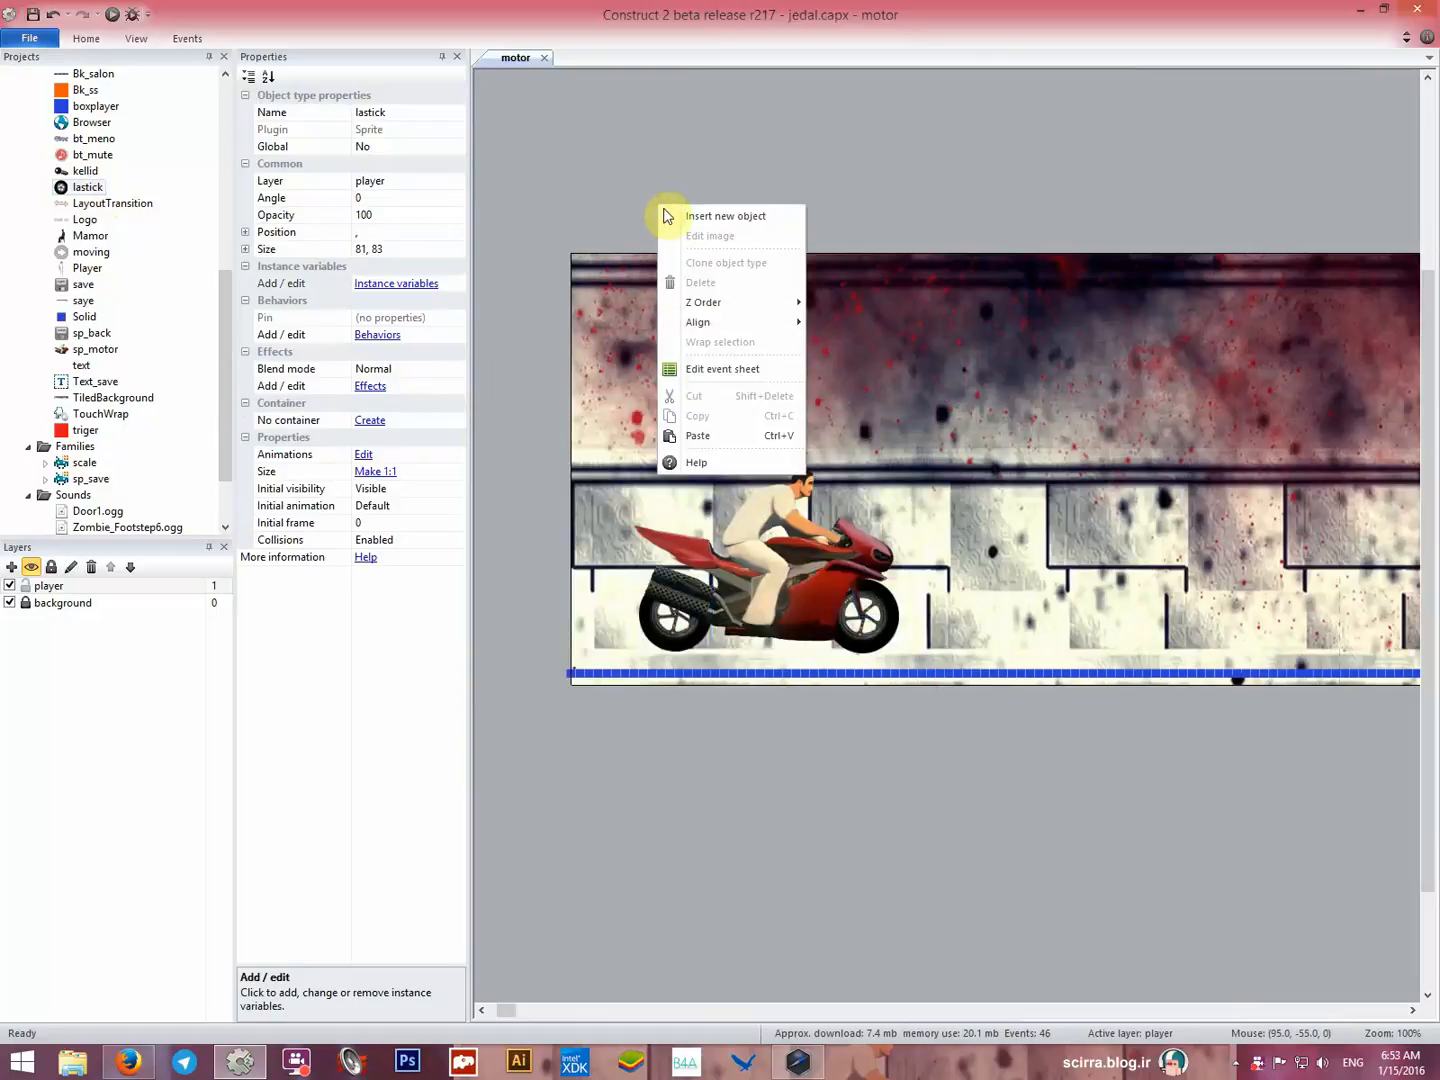
click(724, 370)
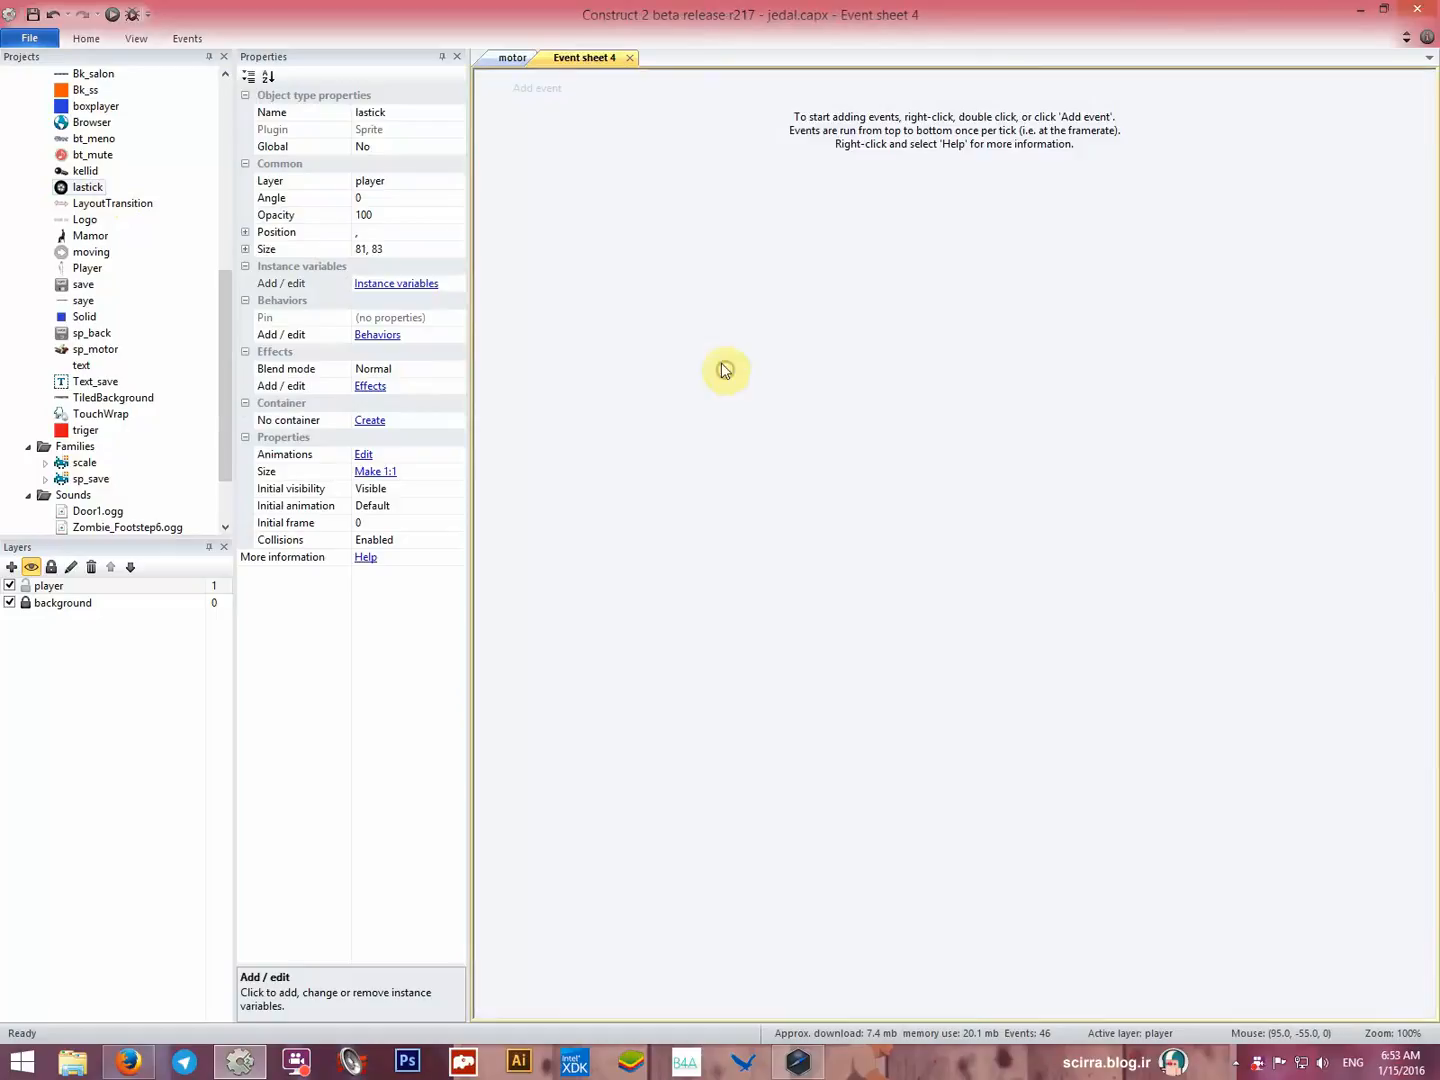
click(573, 100)
double_click(616, 384)
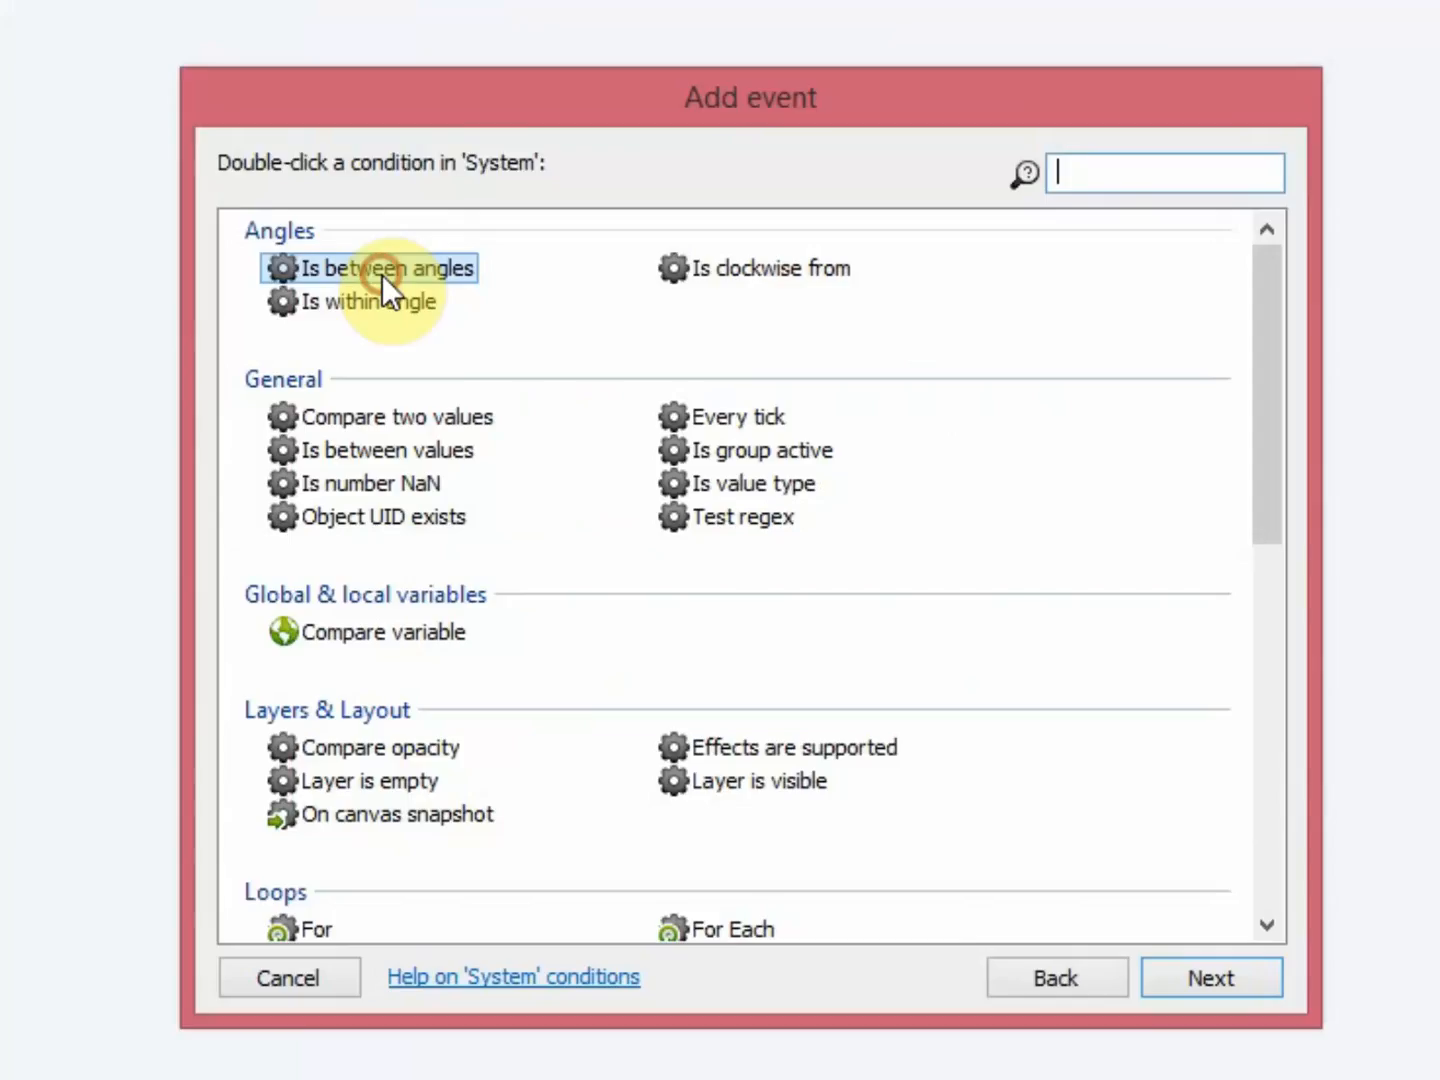
scroll(464, 451, down, 9)
click(400, 771)
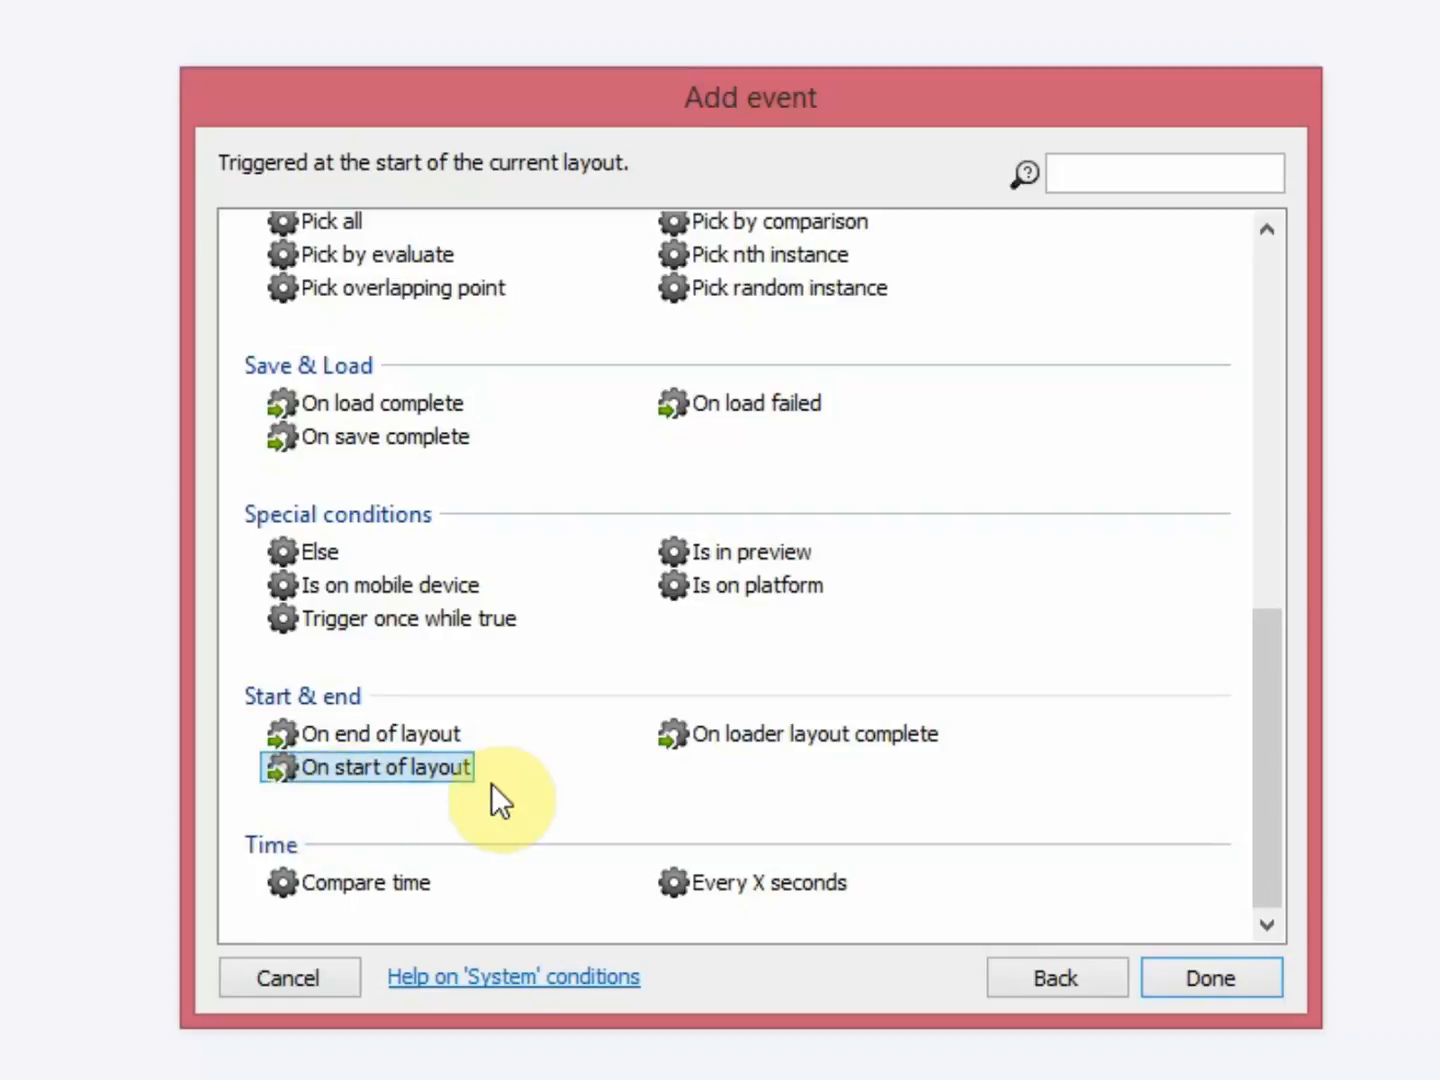
click(360, 738)
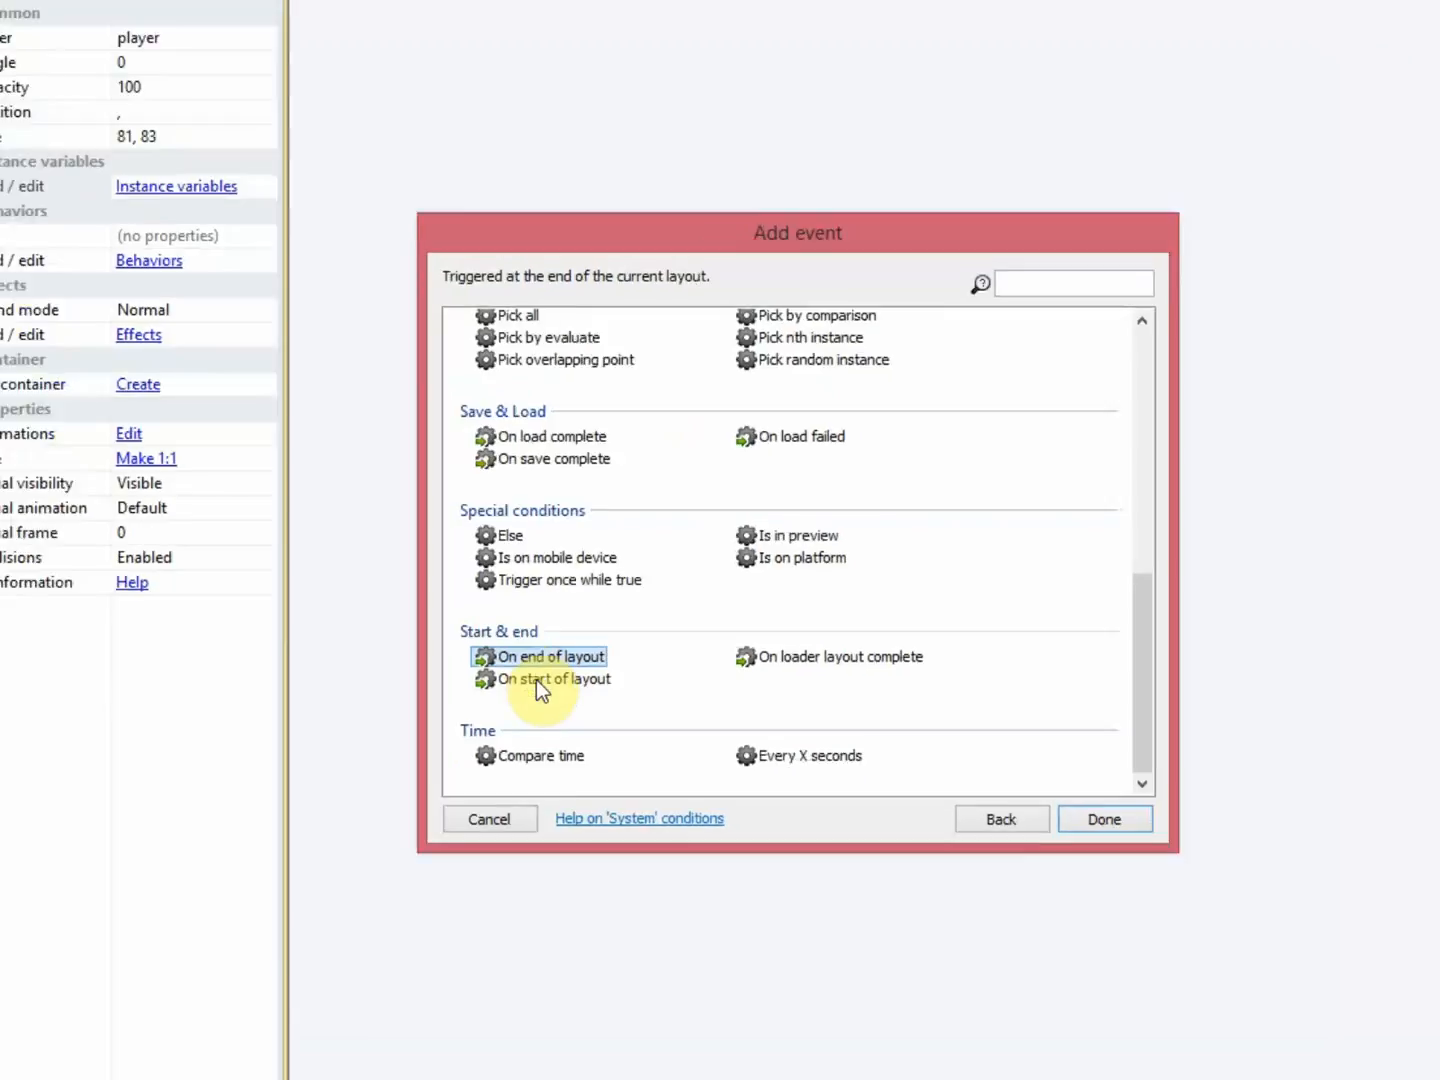
click(362, 768)
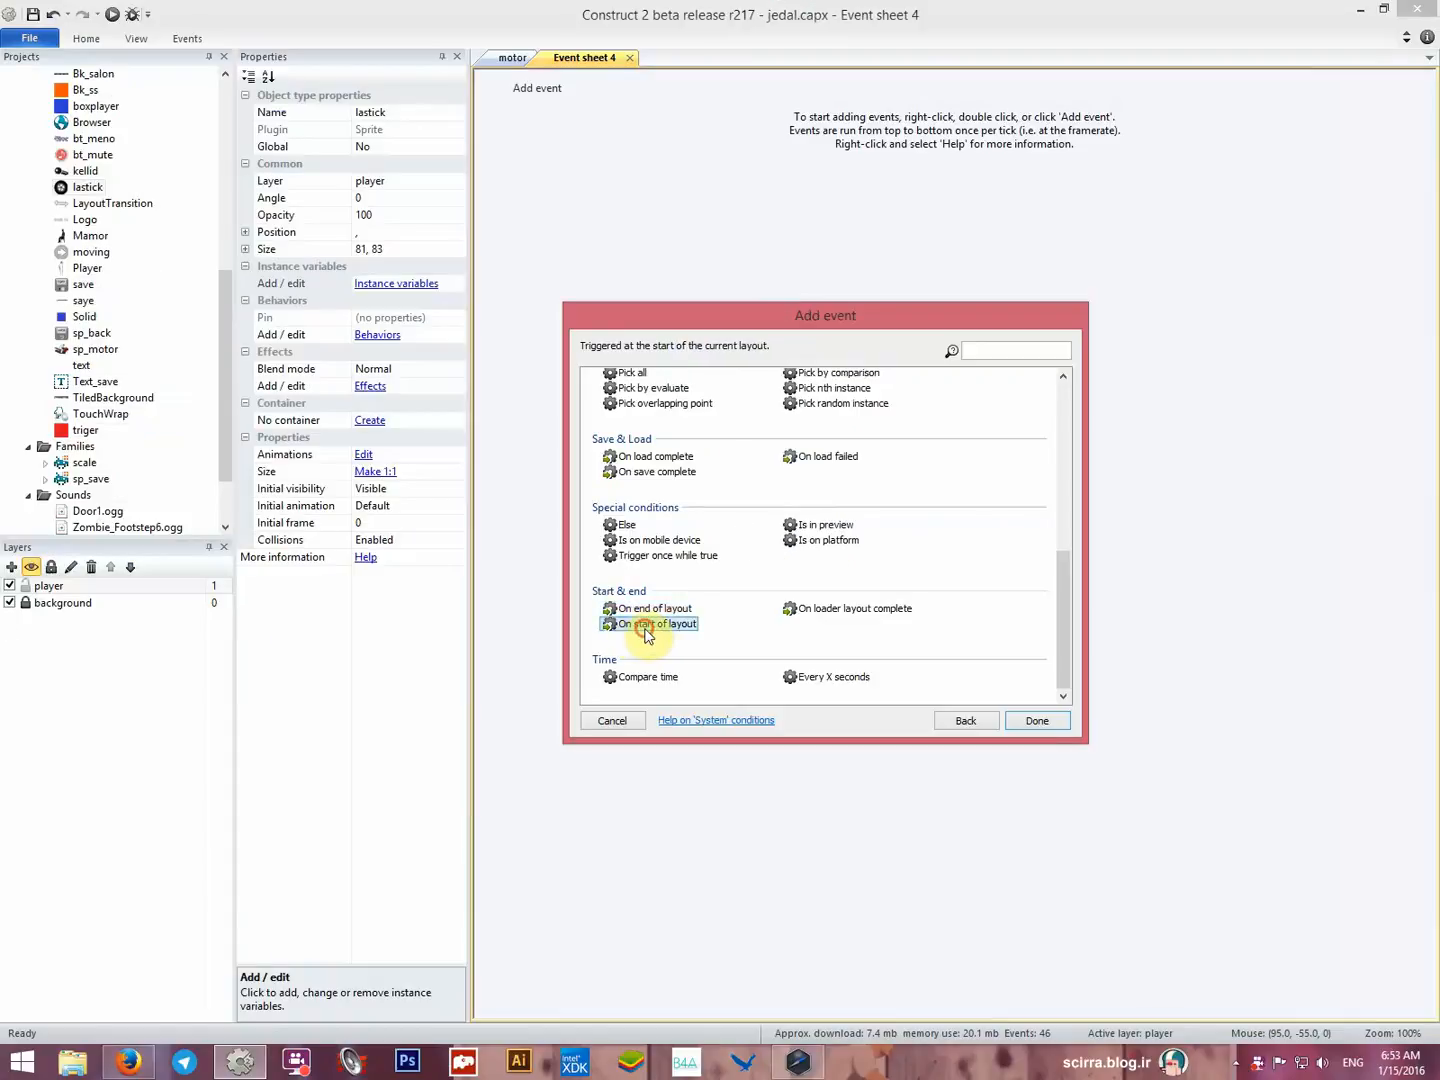
double_click(647, 624)
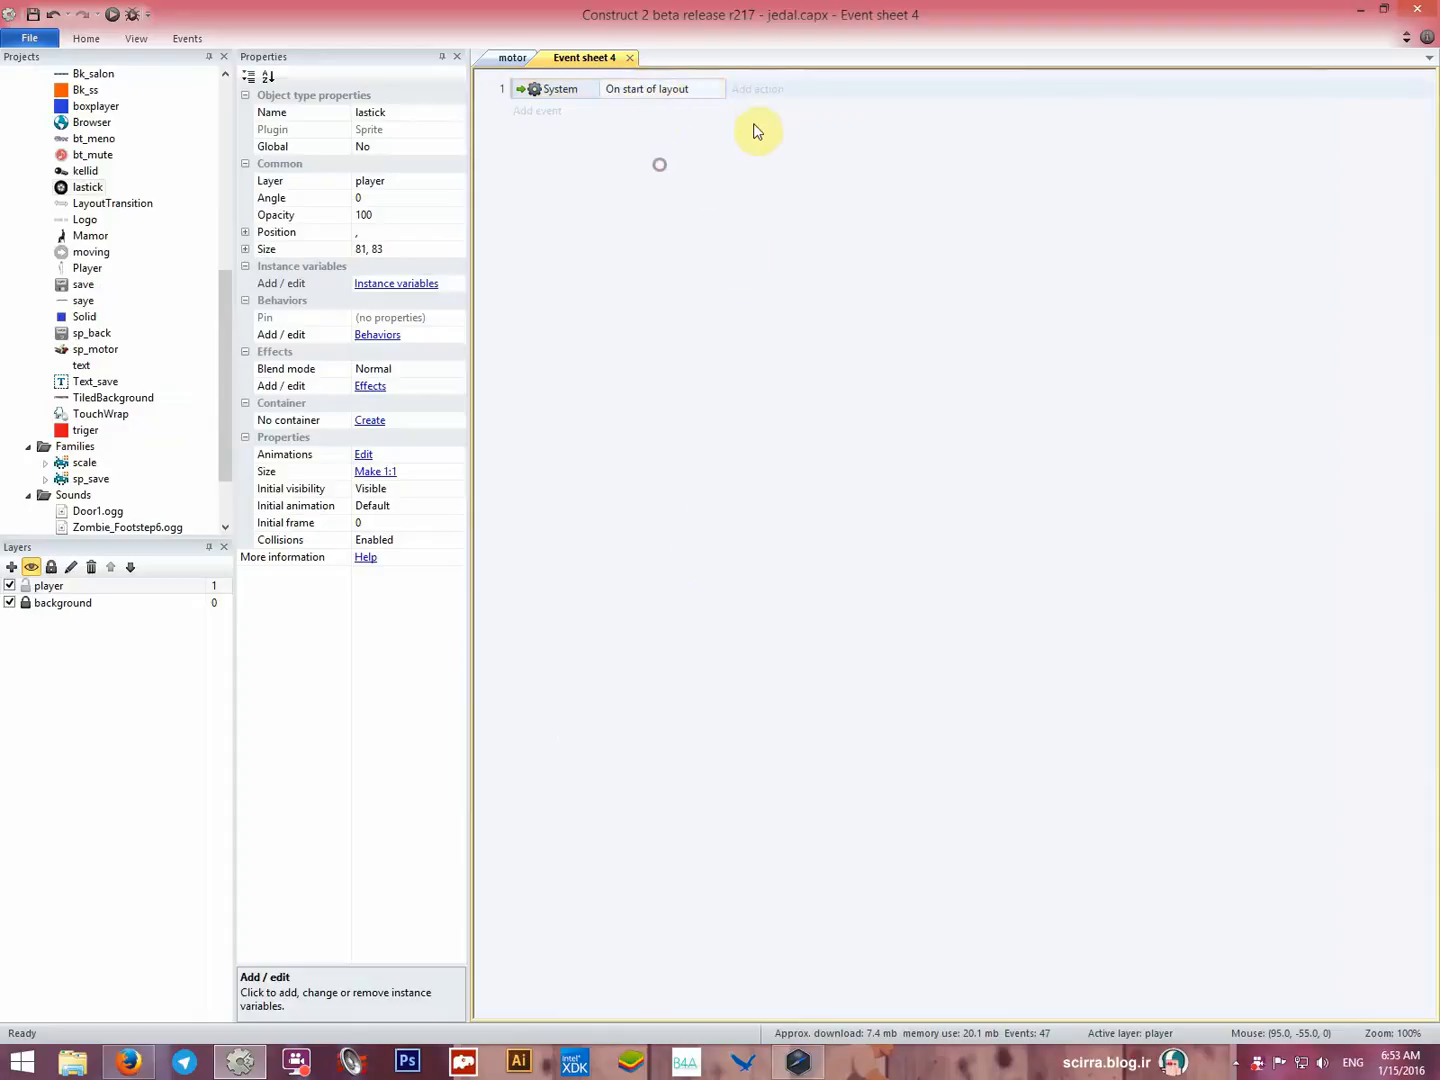
Add a lastick "Pin to object" action to the start of layout event, pinning to sp_motor in Position only mode.
click(756, 89)
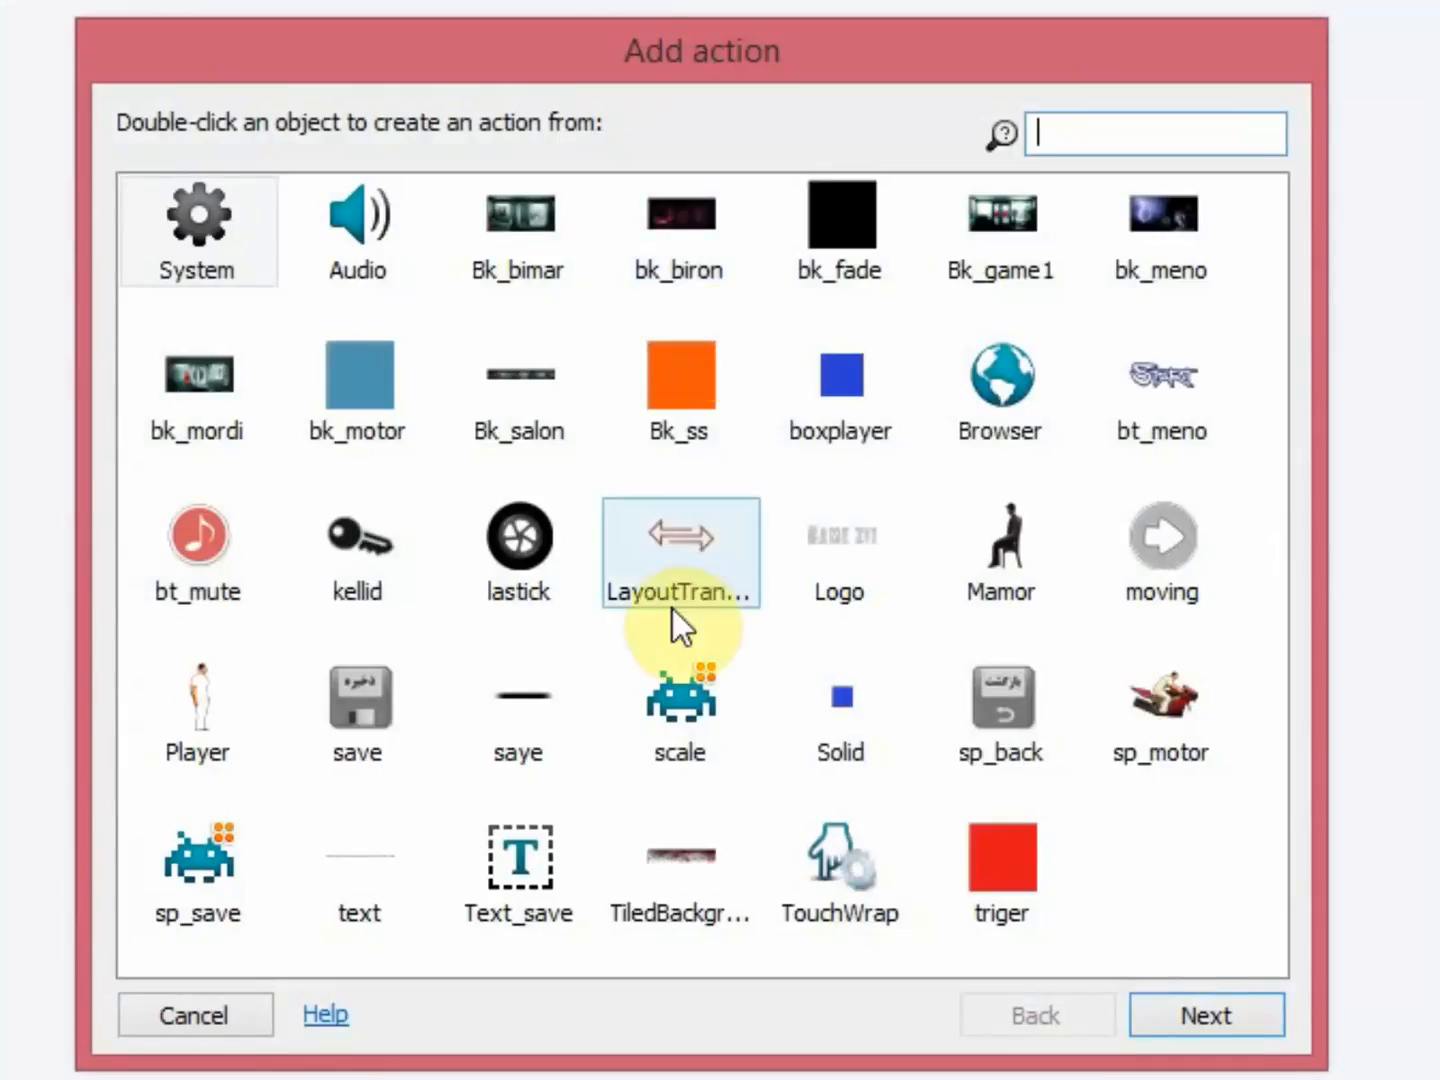
double_click(539, 590)
scroll(456, 630, down, 6)
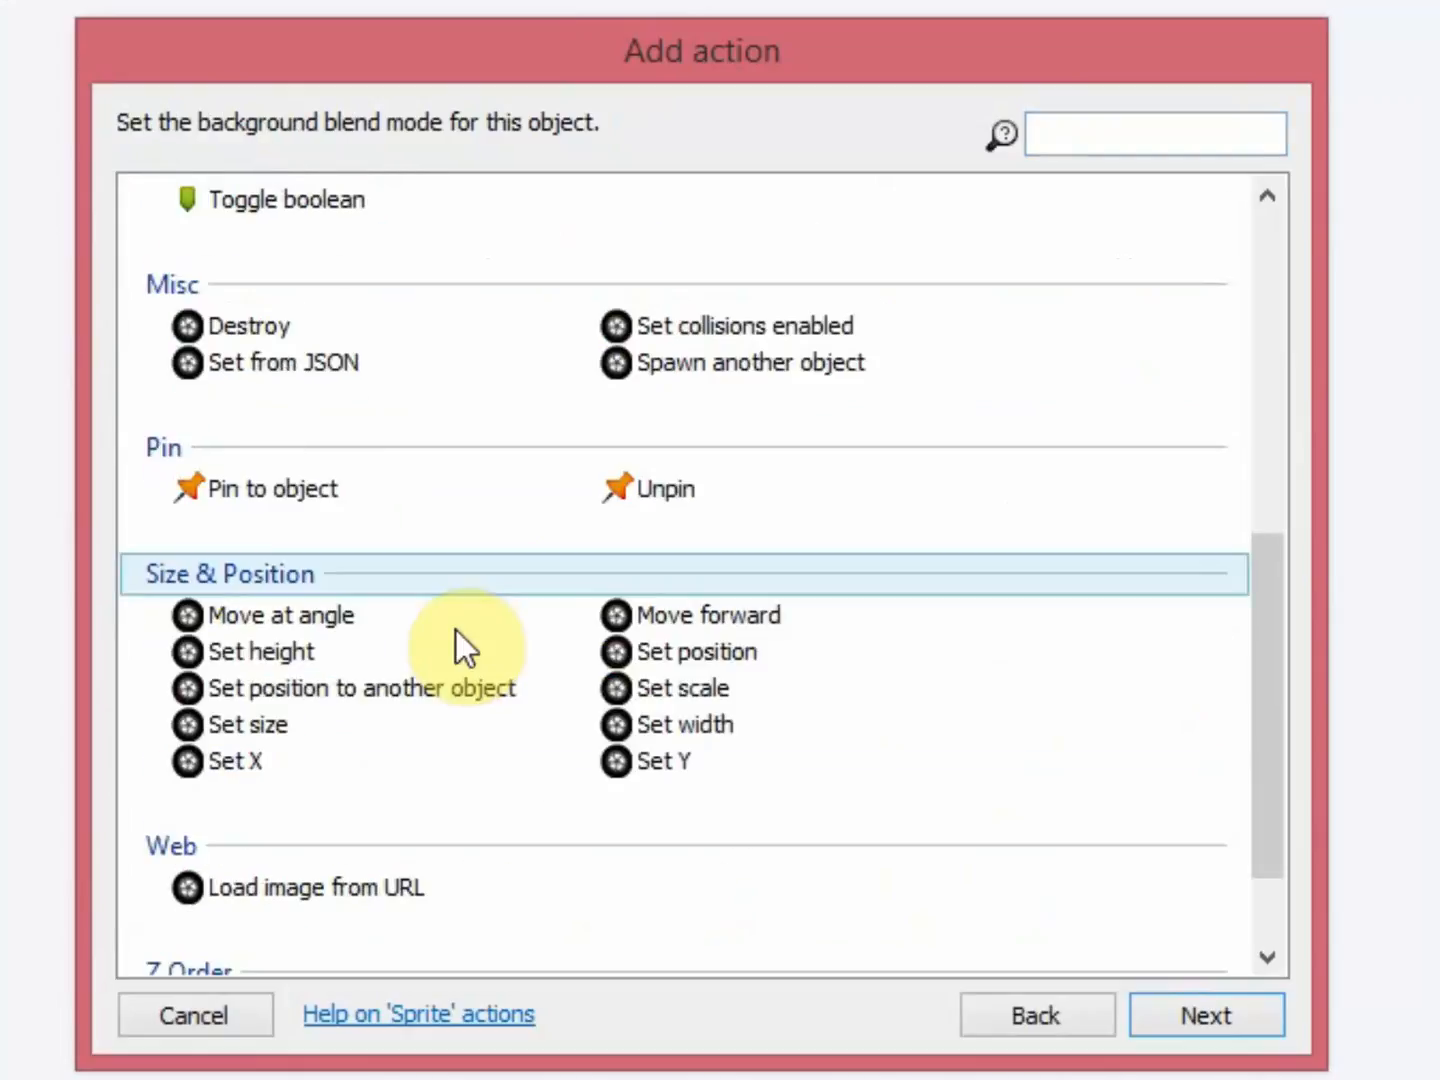
click(290, 496)
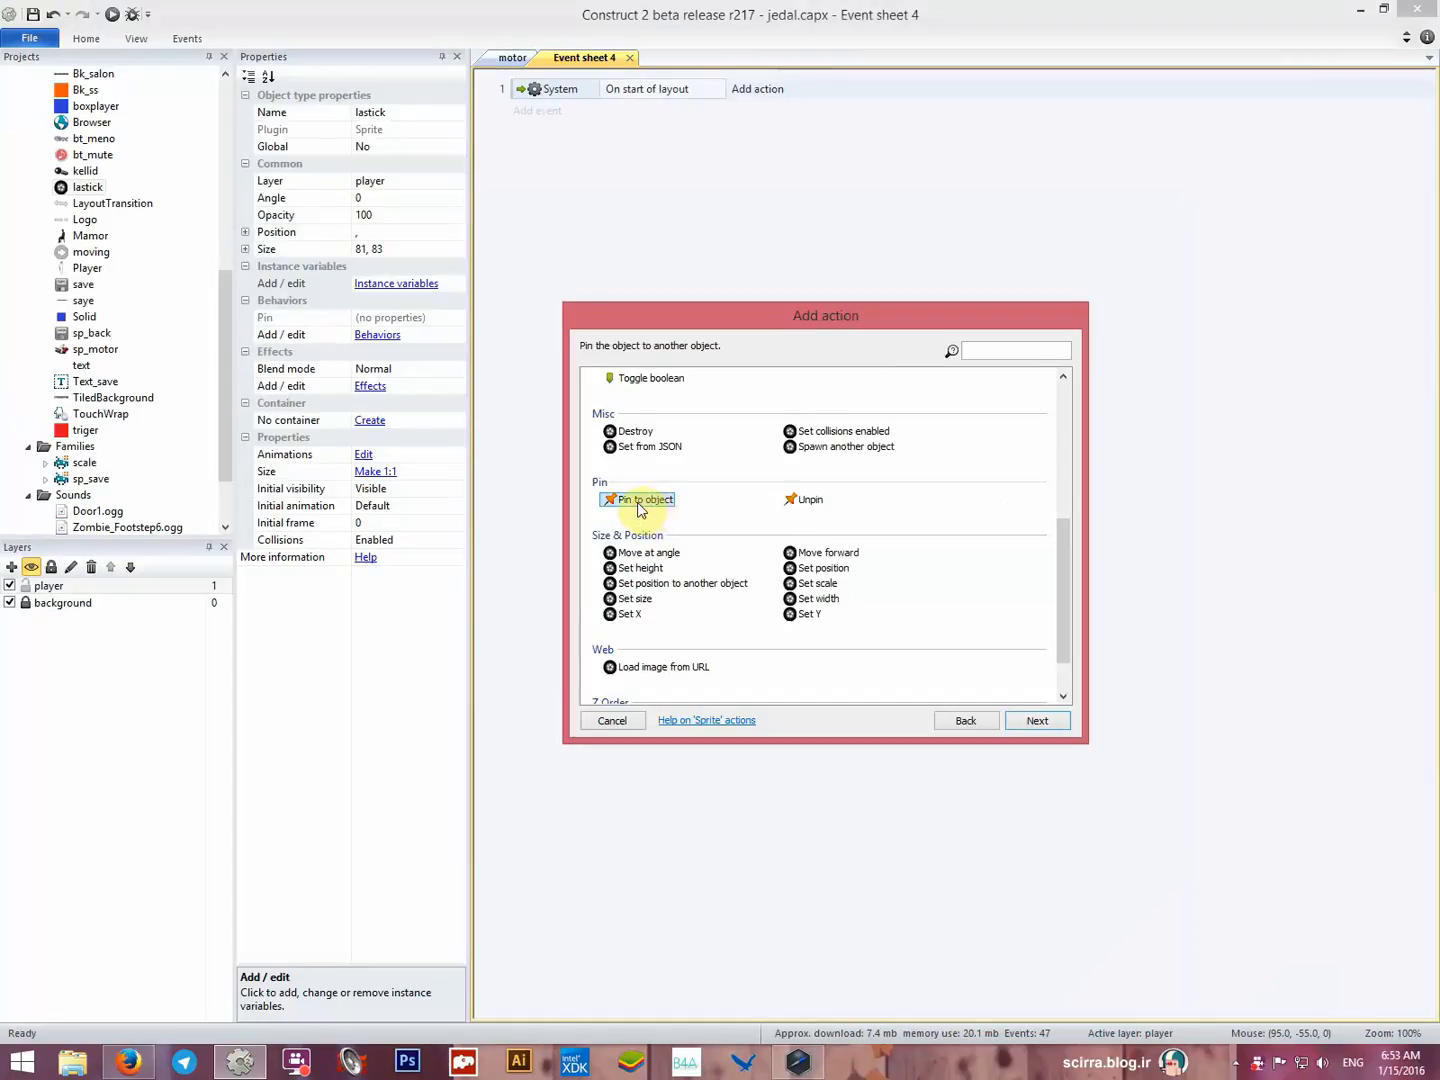
double_click(640, 502)
click(735, 595)
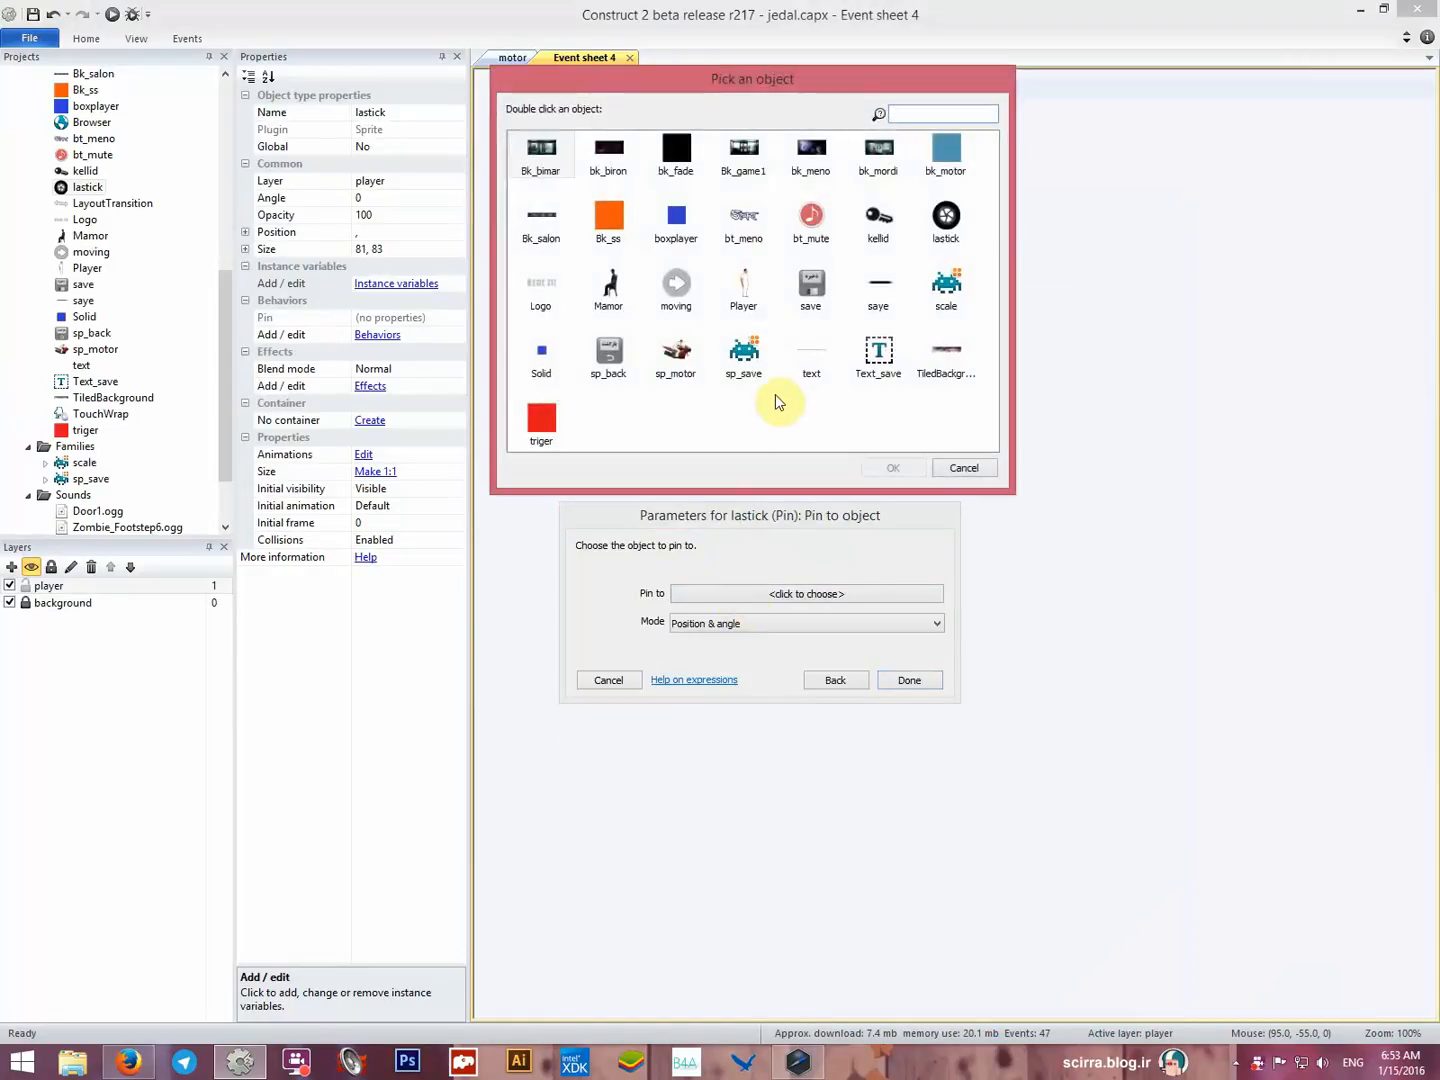
double_click(676, 353)
click(749, 644)
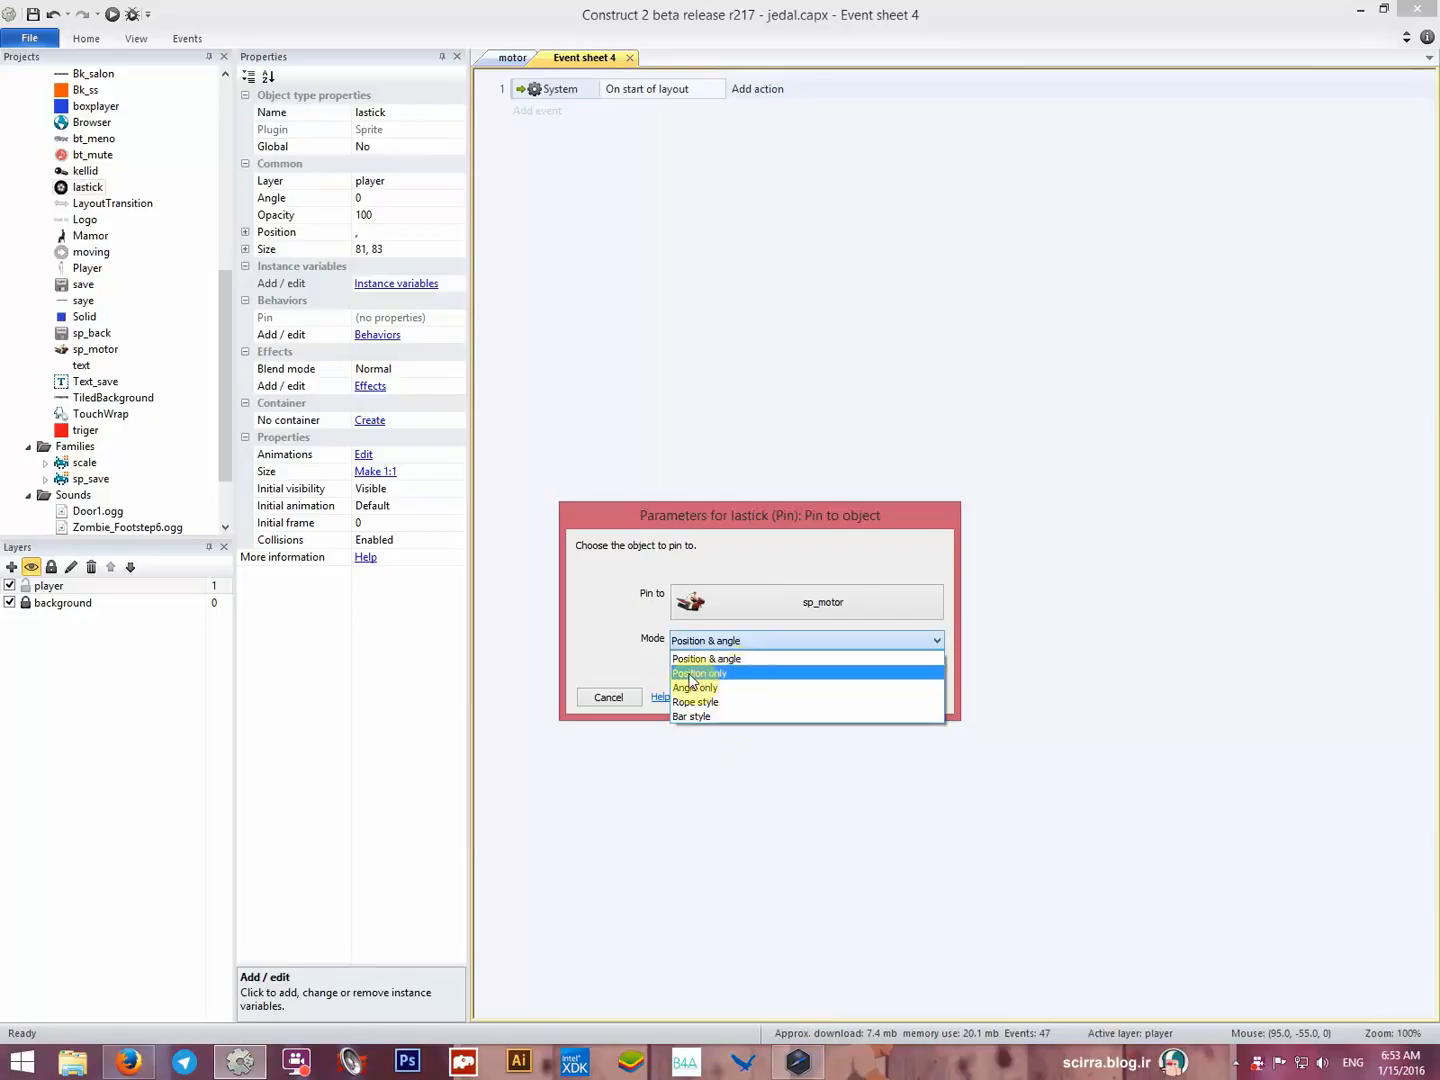
click(689, 673)
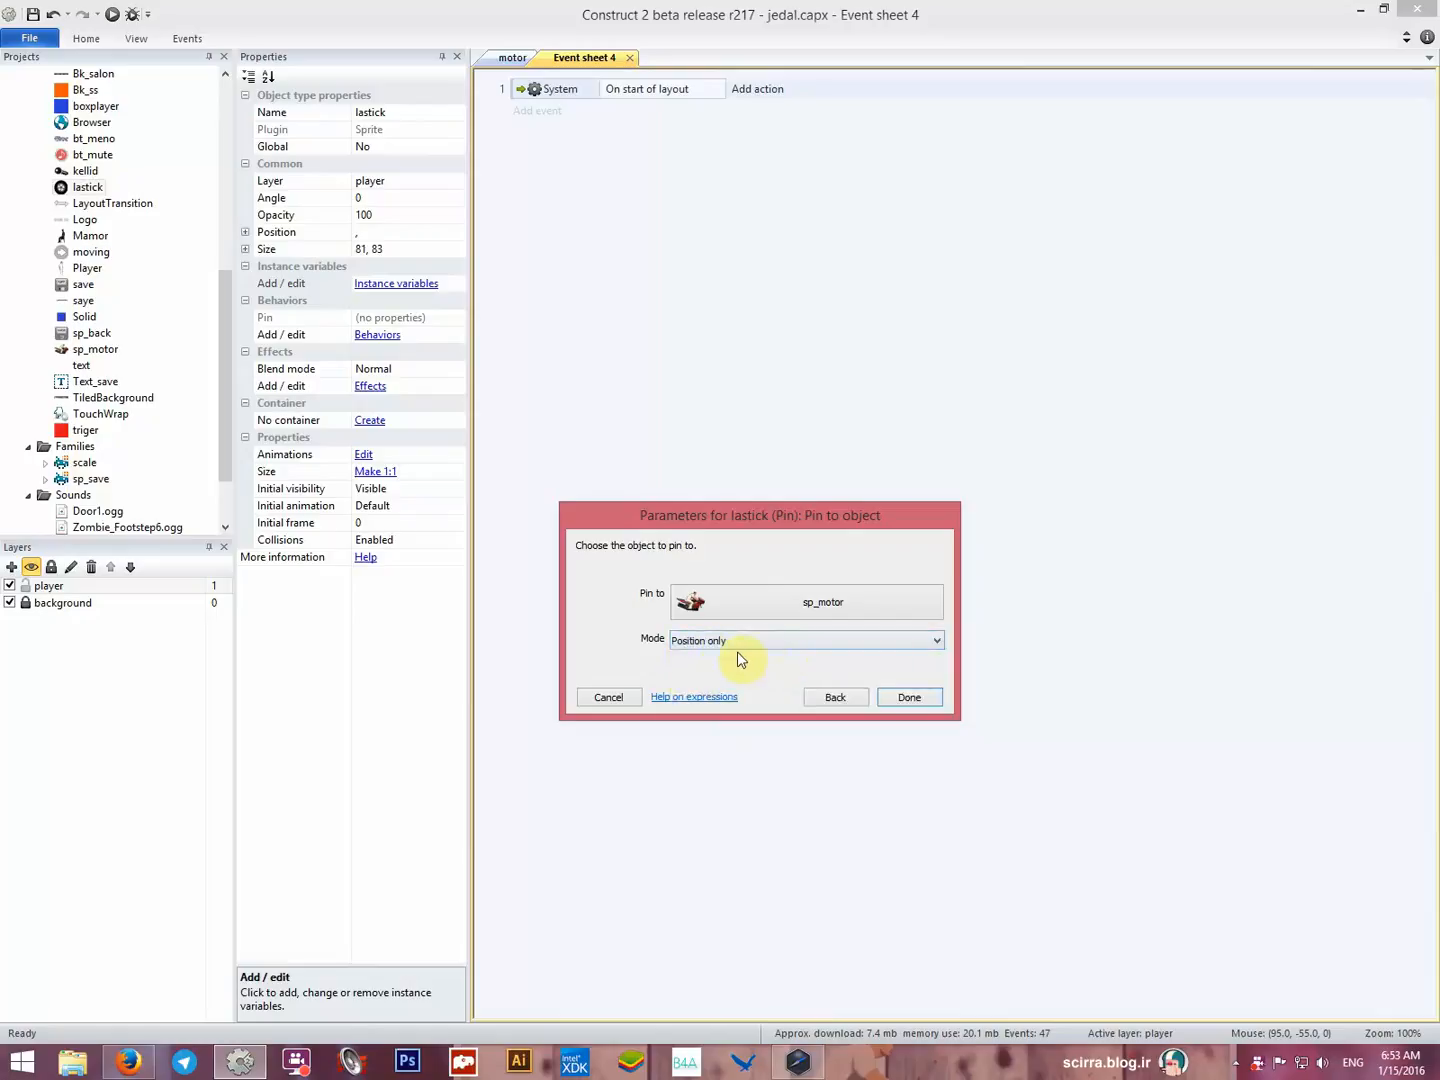
click(891, 697)
Preview the layout to test the pinned wheels on the moving motorbike, and return to the motor layout.
click(112, 14)
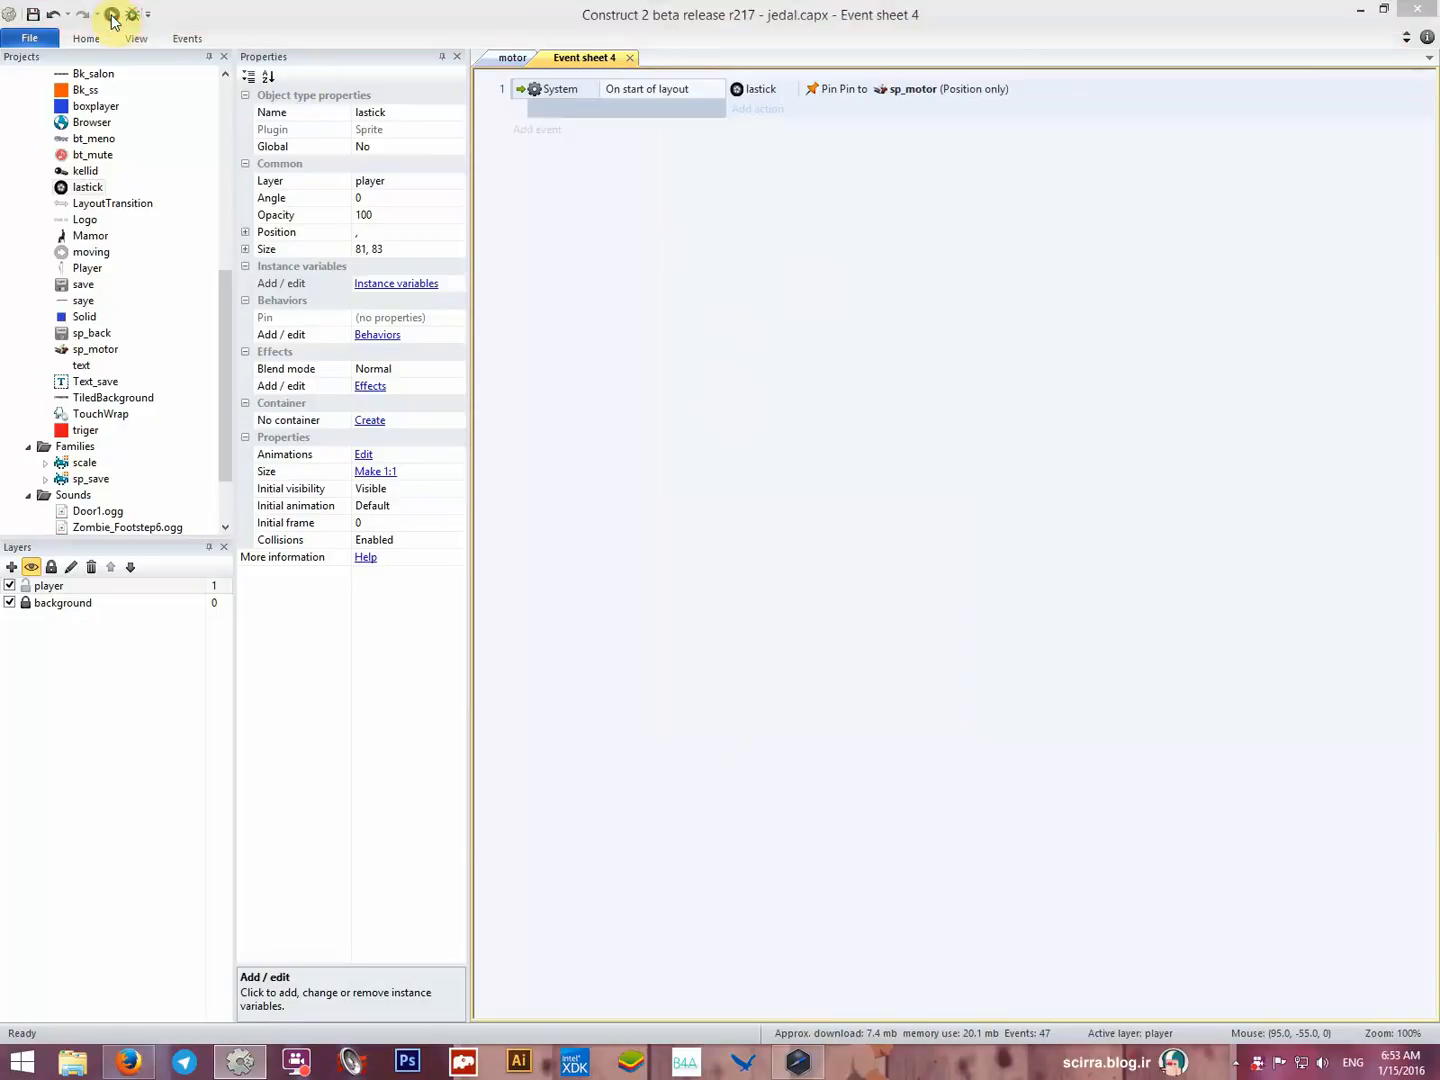
drag(765, 803, 708, 304)
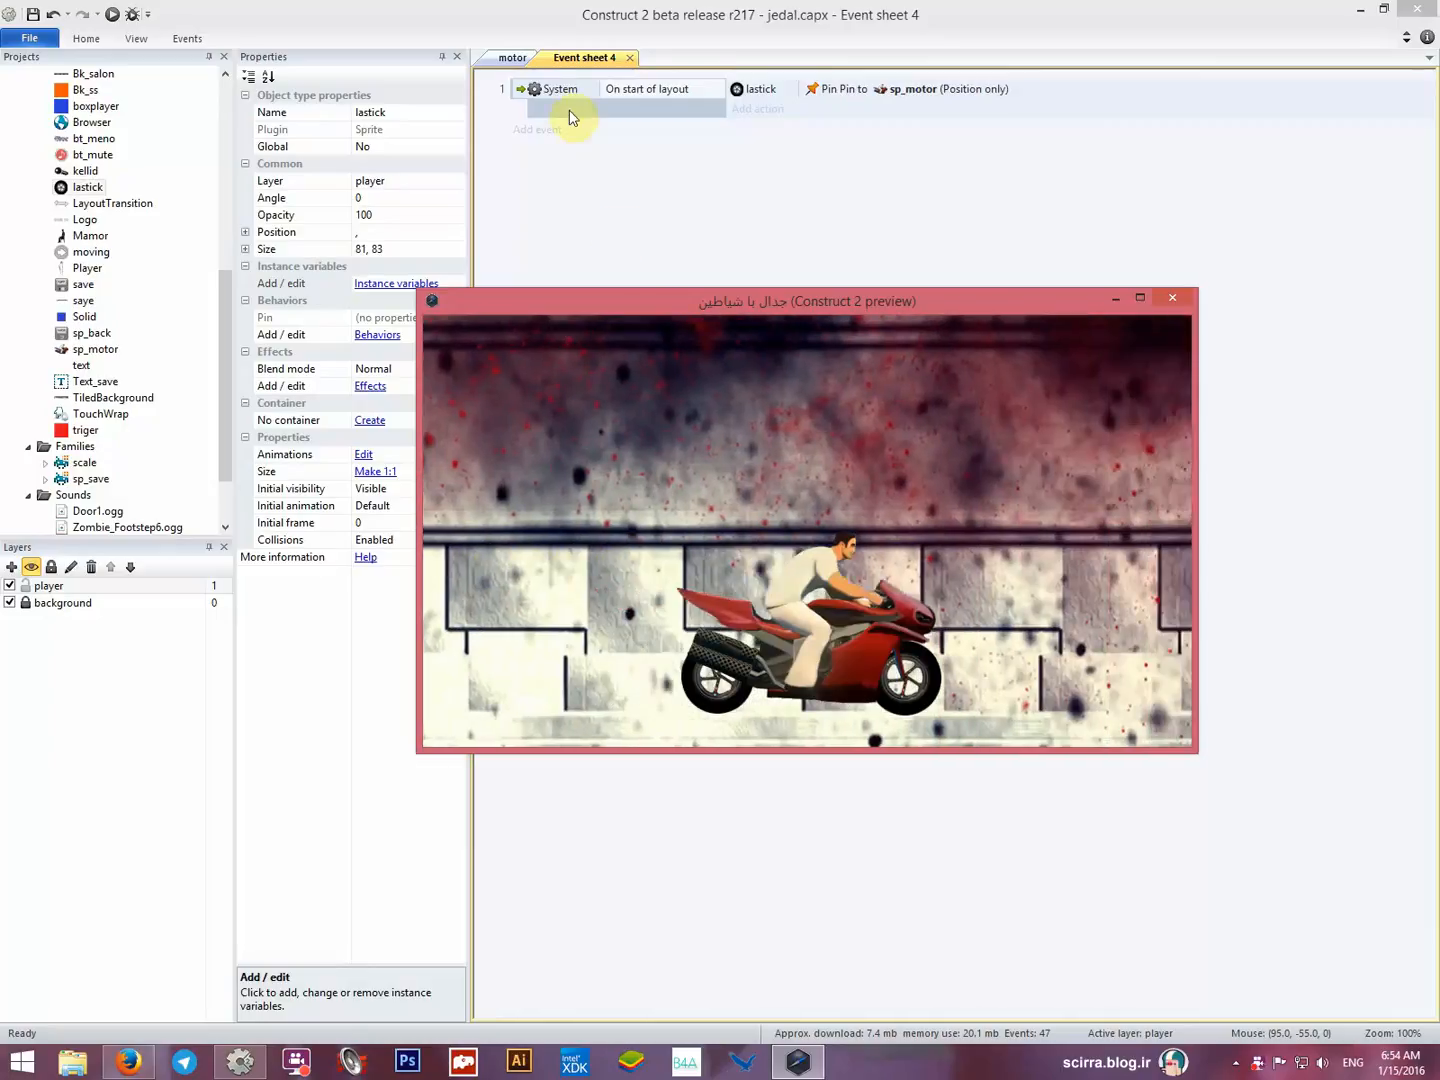
click(489, 62)
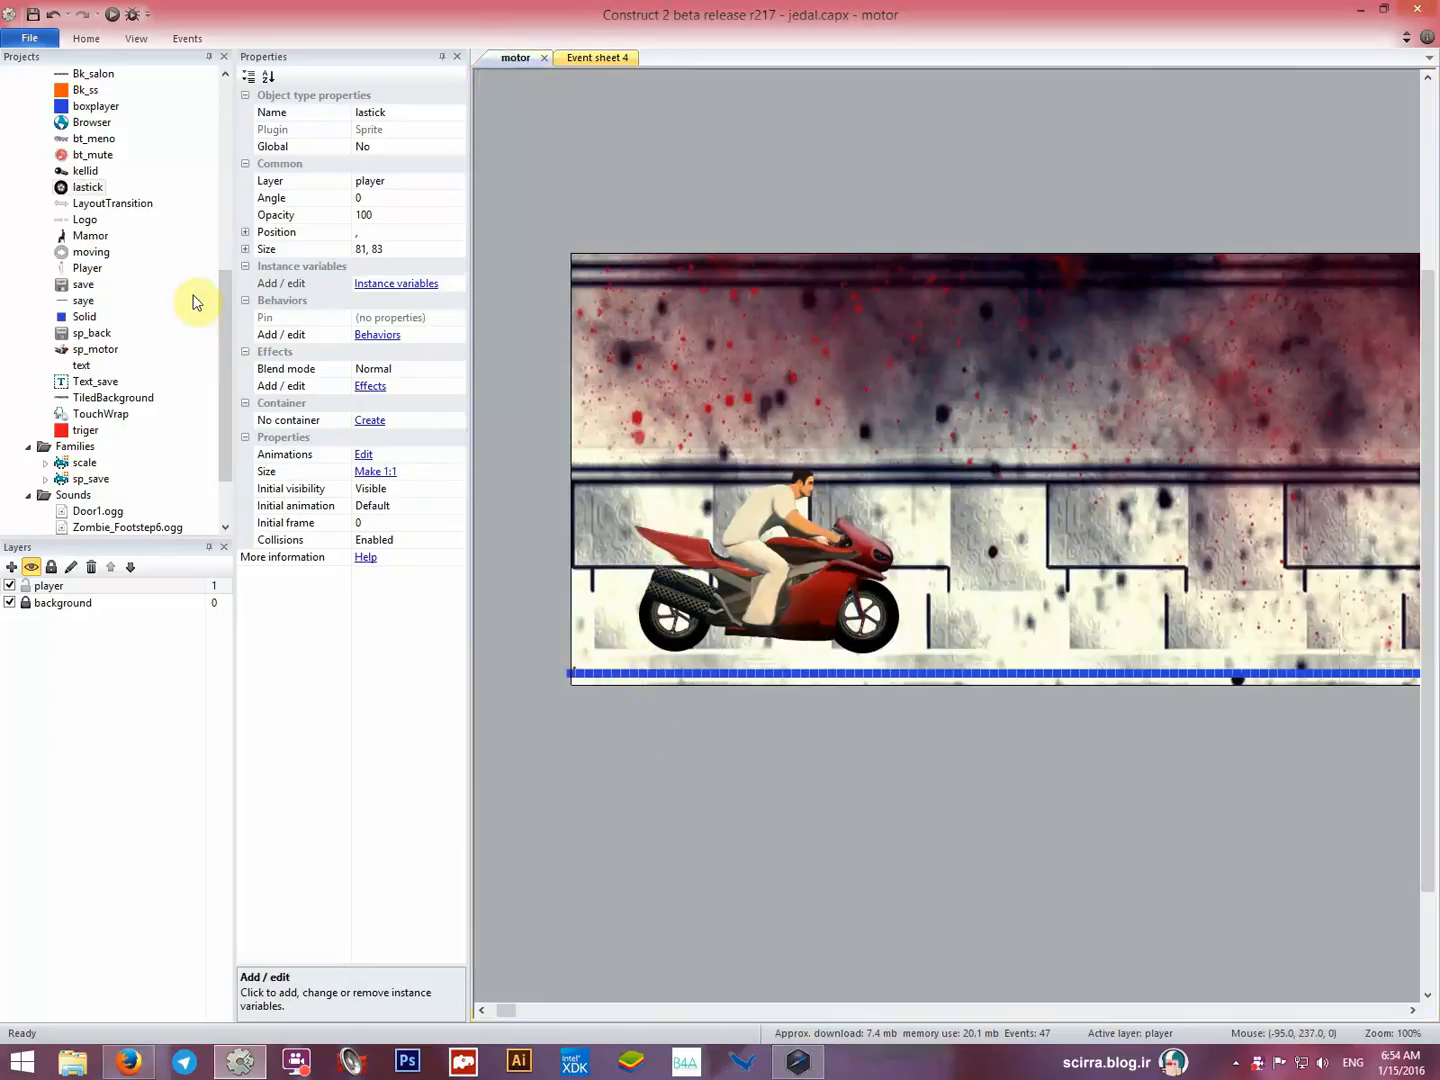
Add the Rotate behavior to the lastick wheel sprite and set its speed to 100.
click(87, 187)
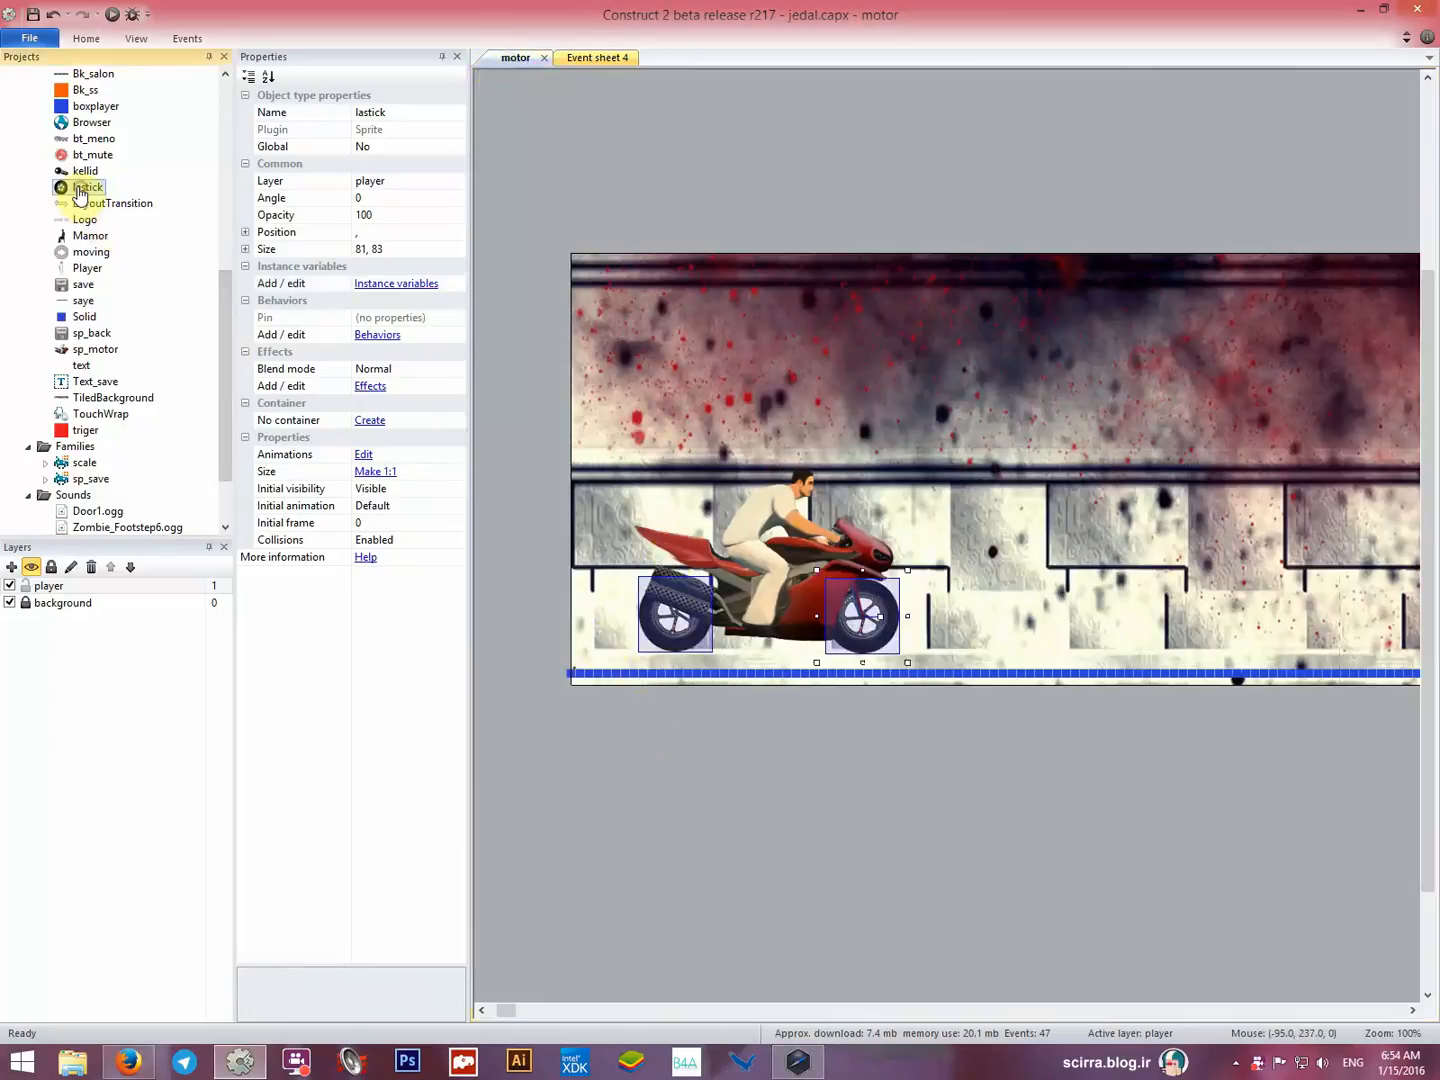
click(403, 336)
click(591, 431)
scroll(685, 516, down, 3)
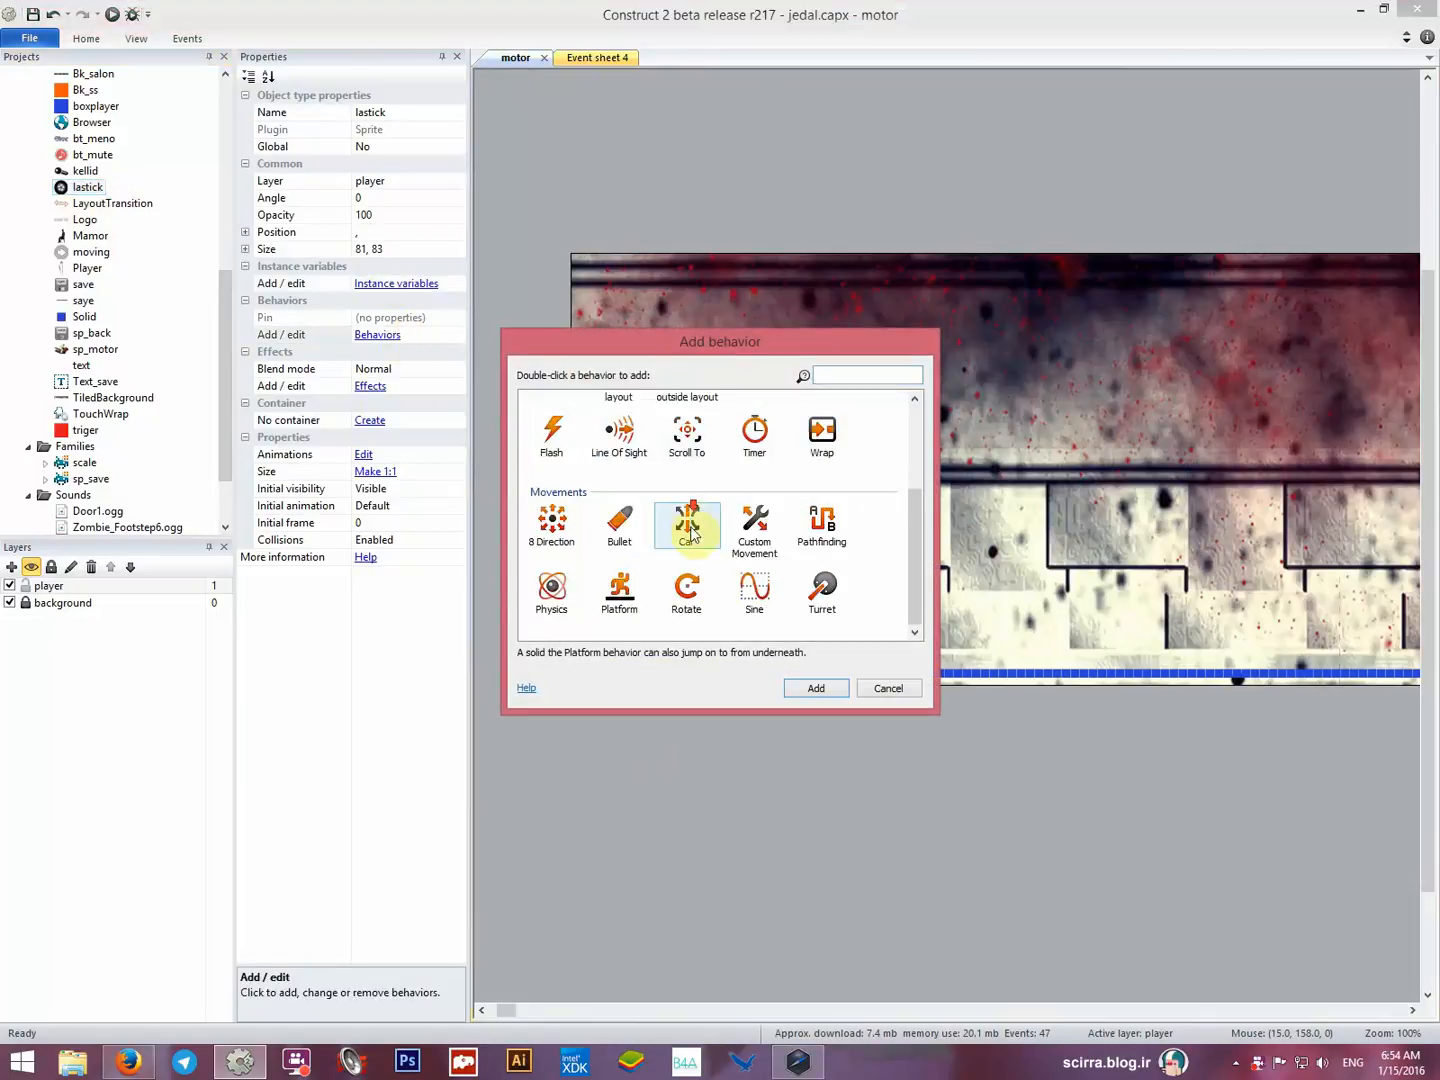
click(700, 612)
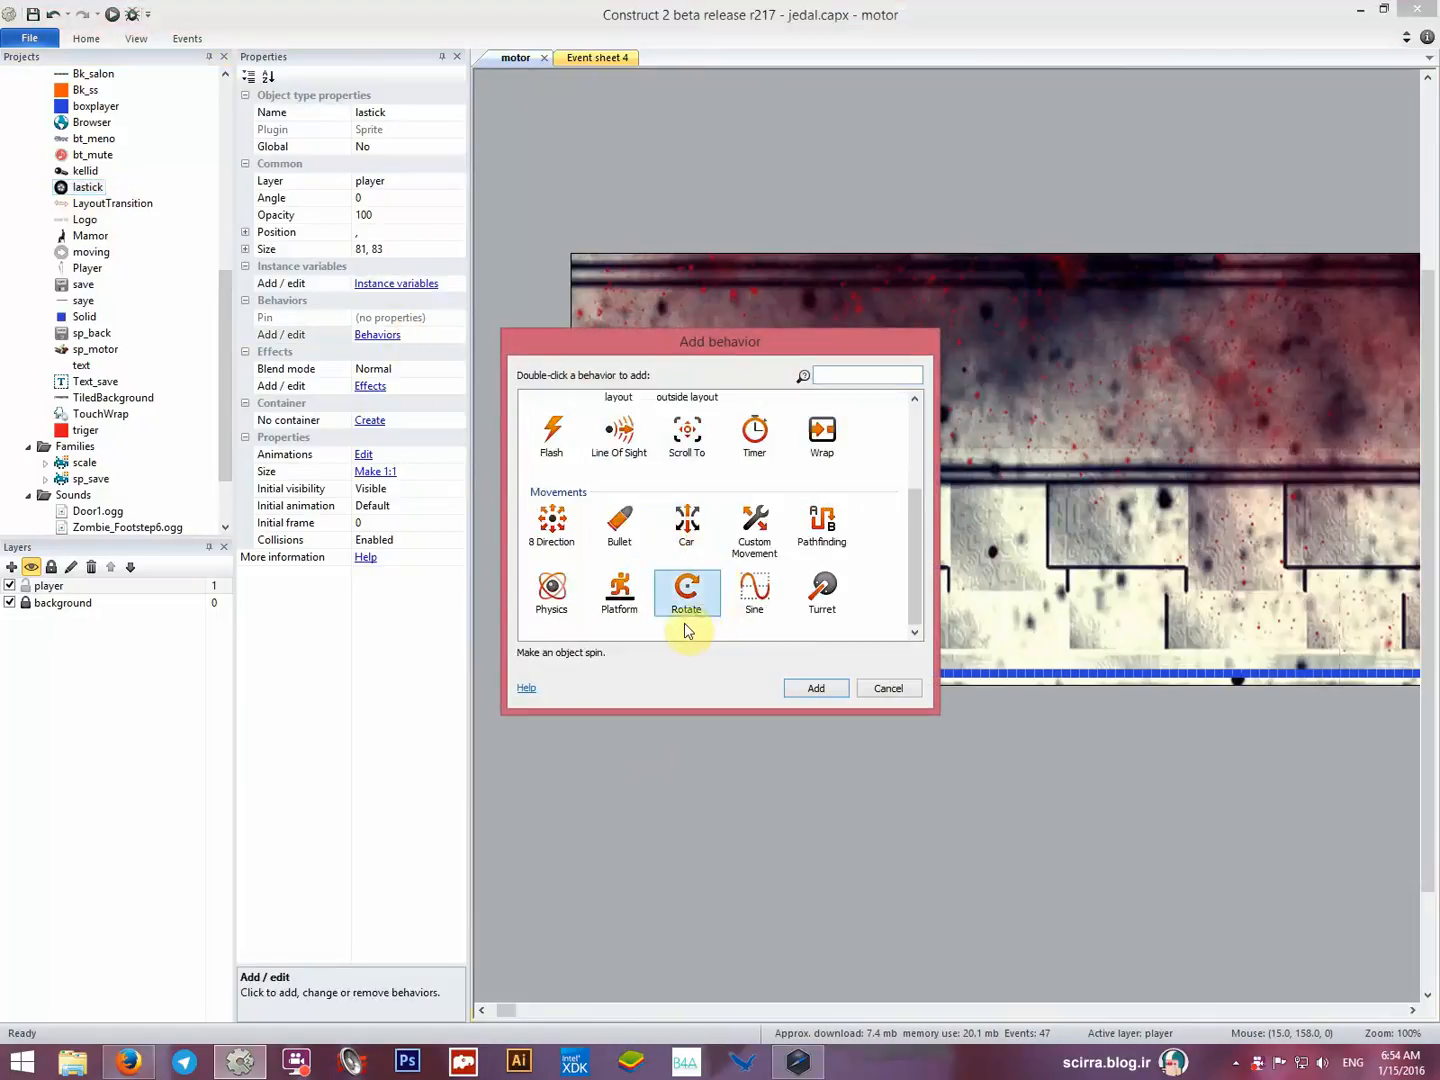
double_click(689, 600)
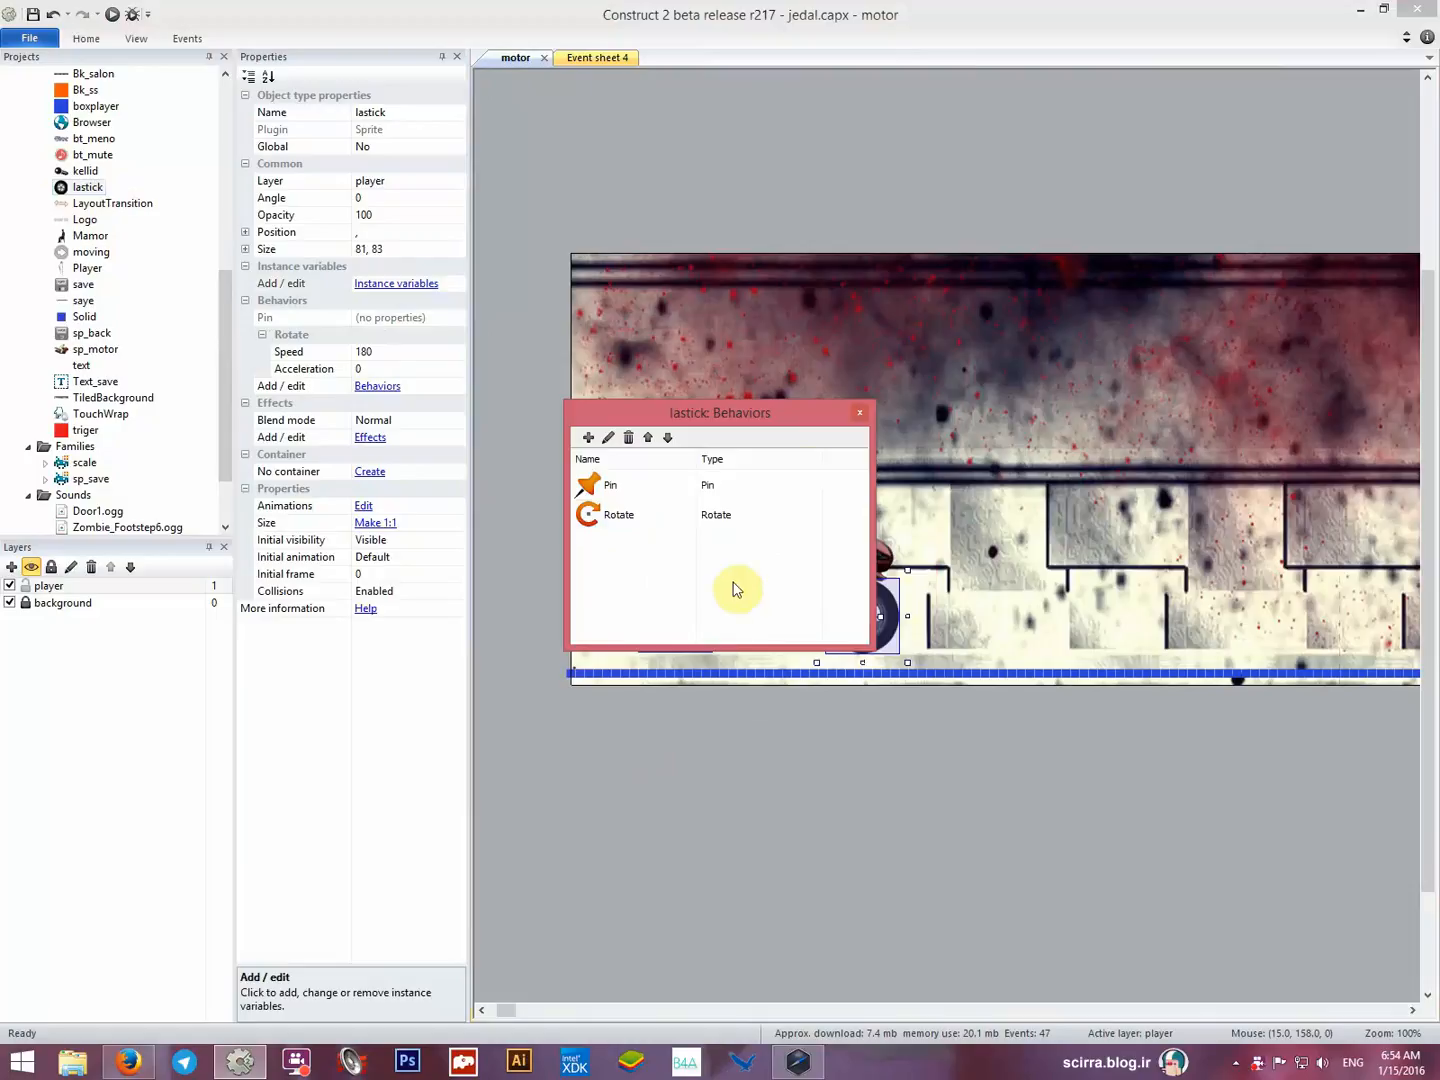
click(857, 421)
click(400, 352)
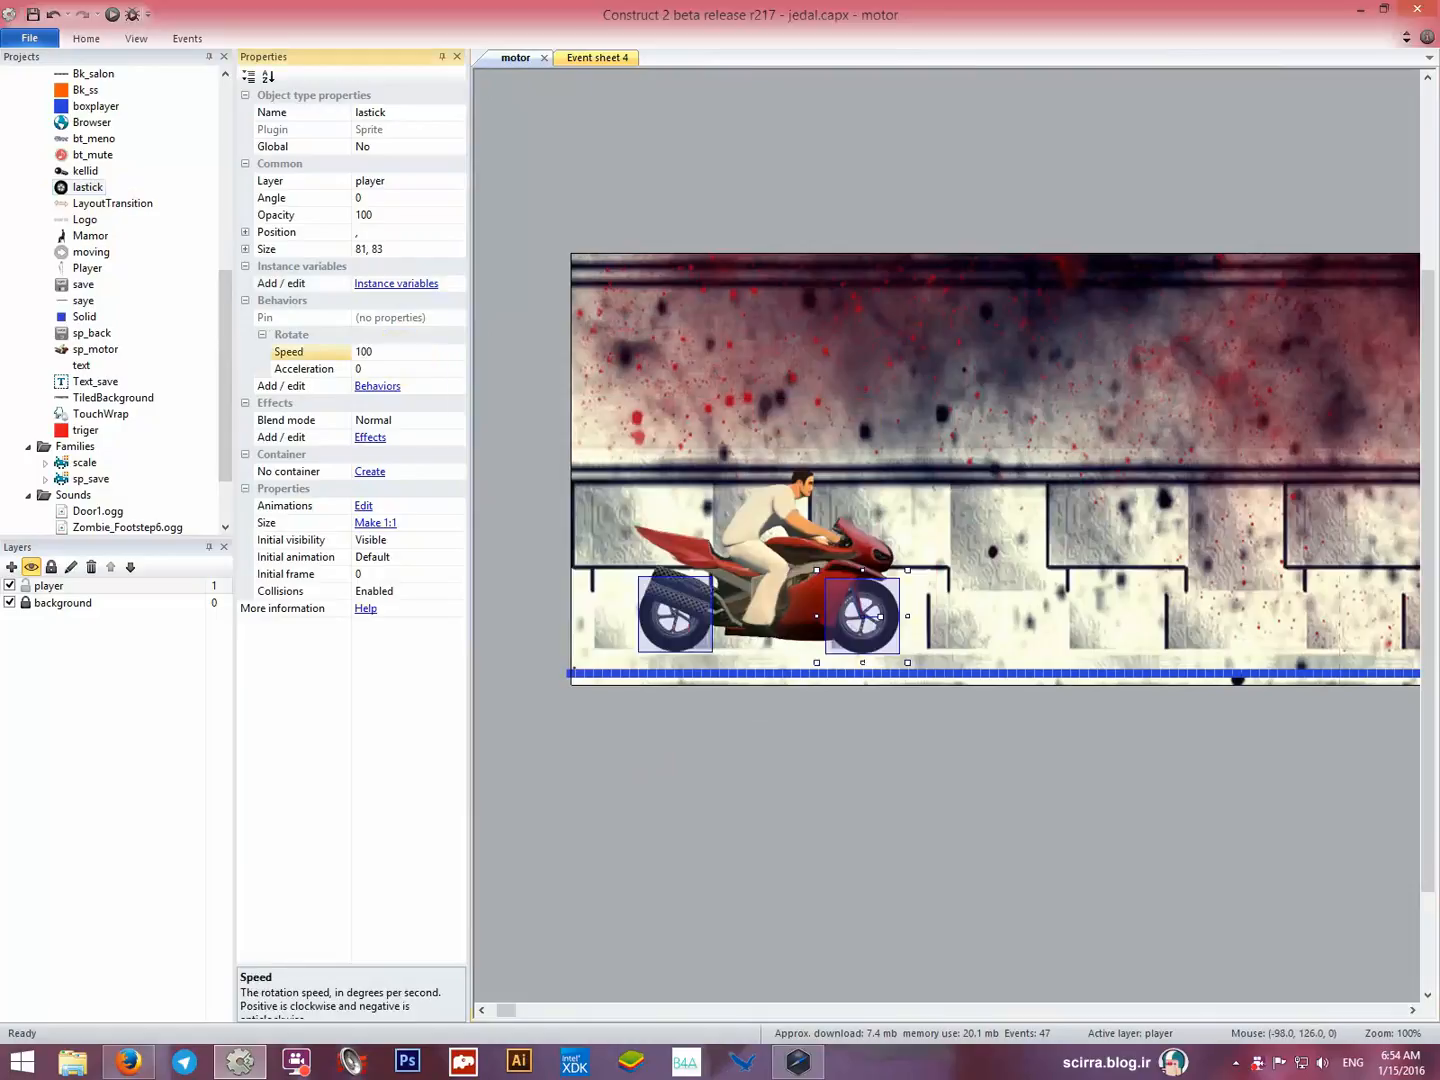
Set the lastick wheel sprite's Rotate acceleration to 50, keeping its speed at 100.
click(383, 370)
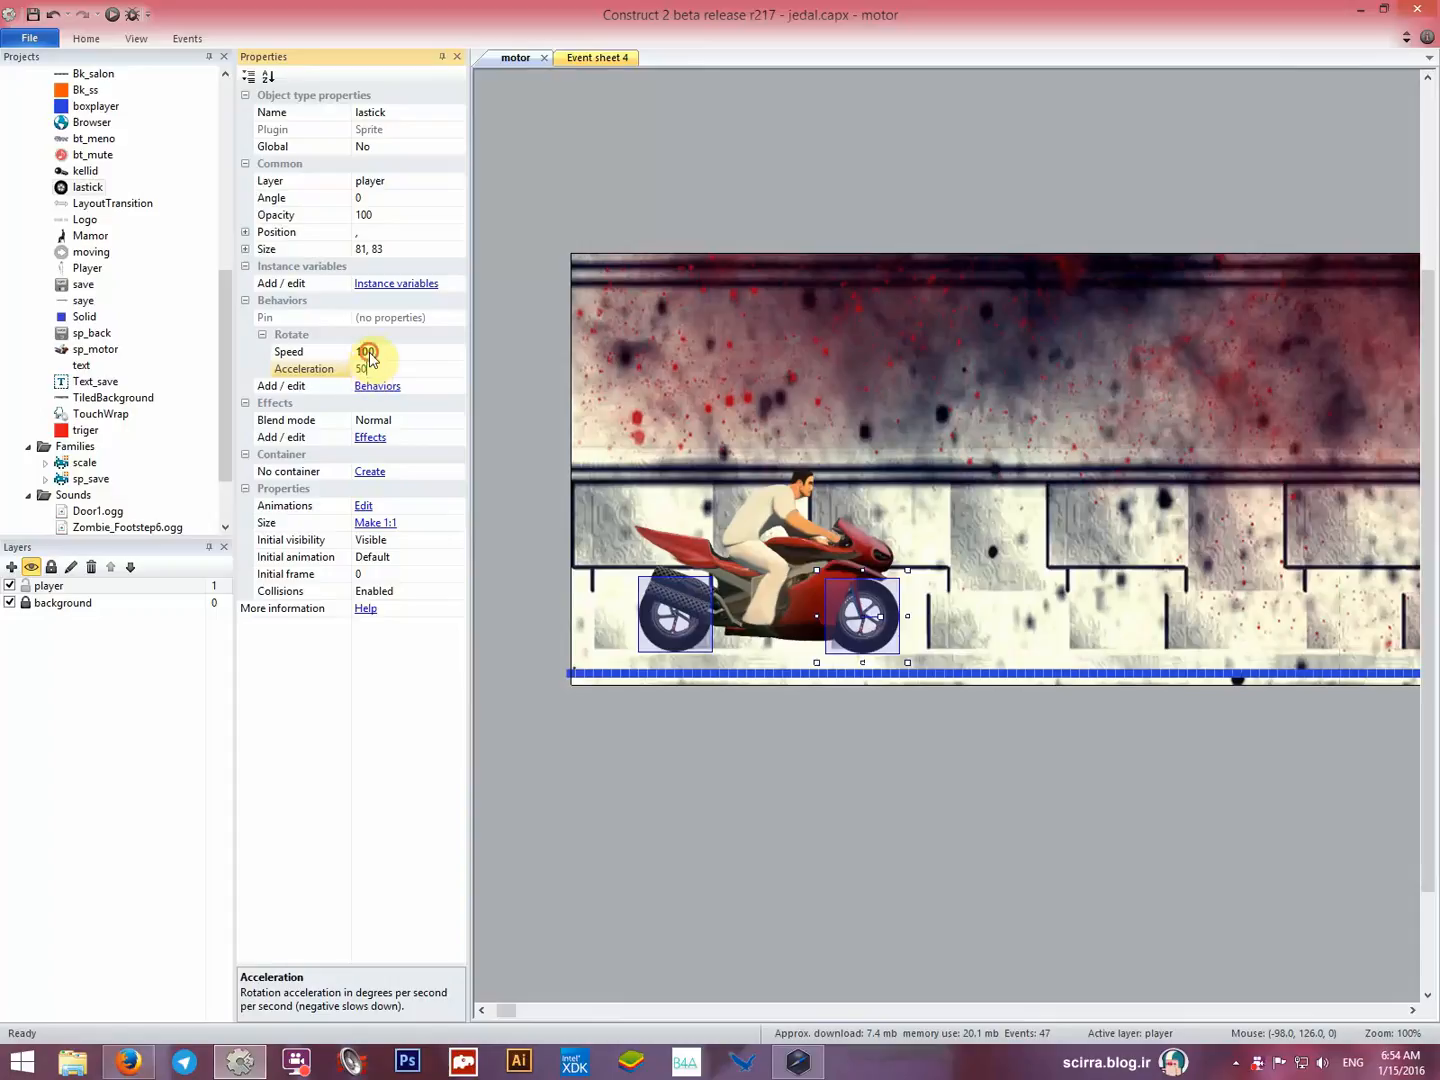
click(369, 354)
click(370, 367)
click(368, 353)
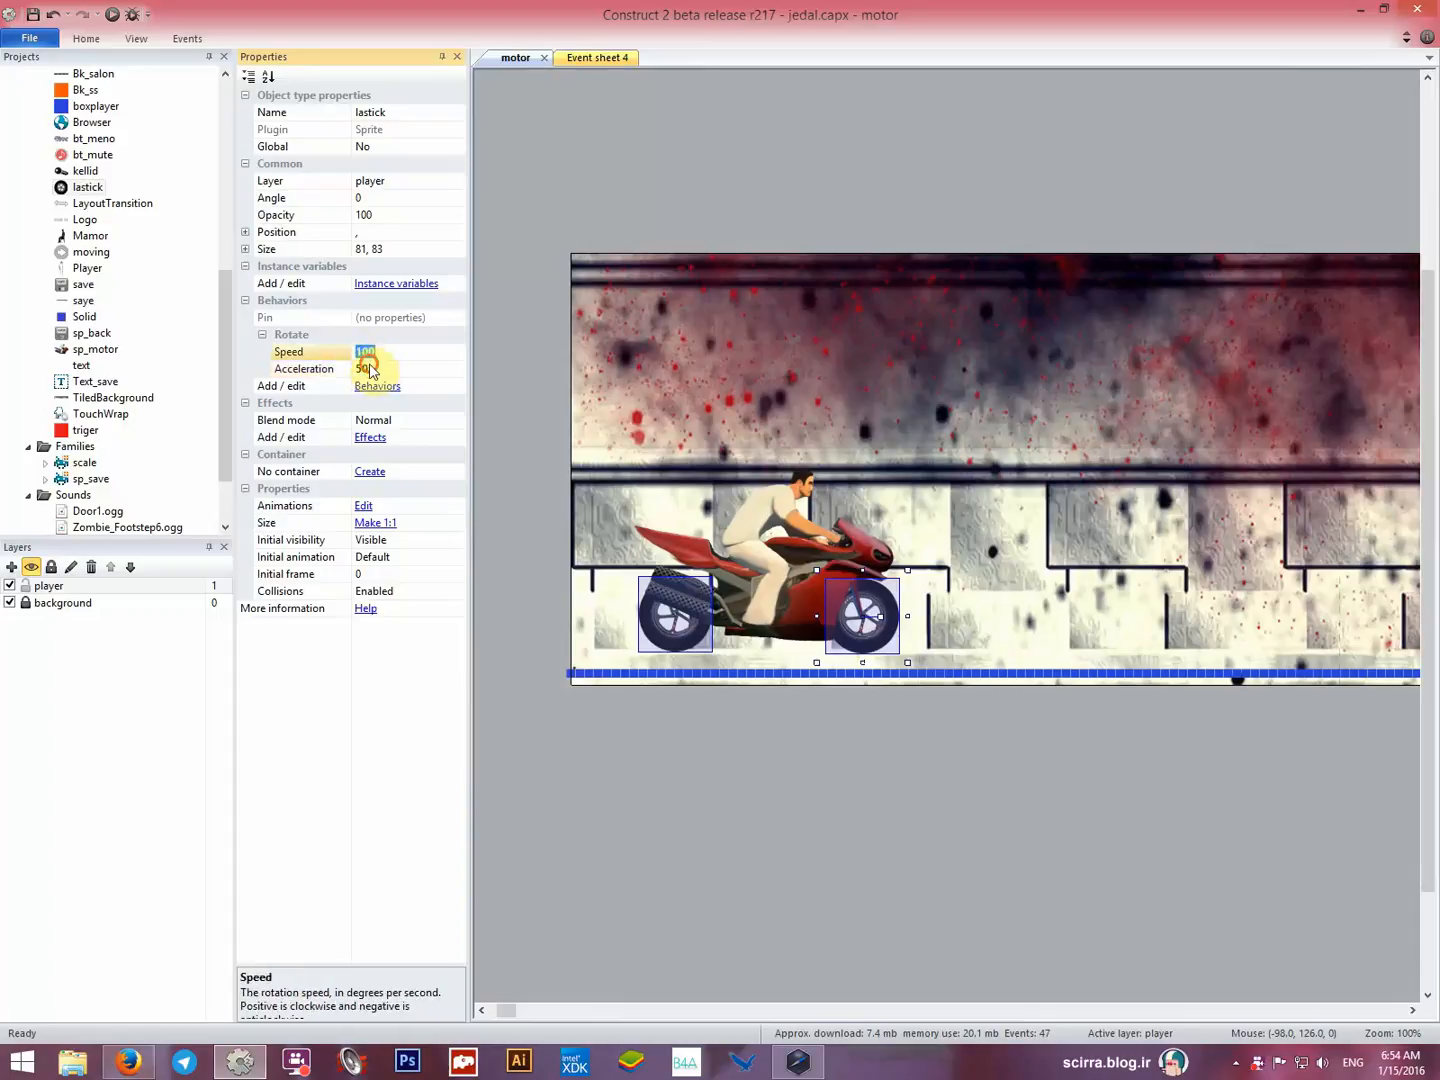
click(370, 369)
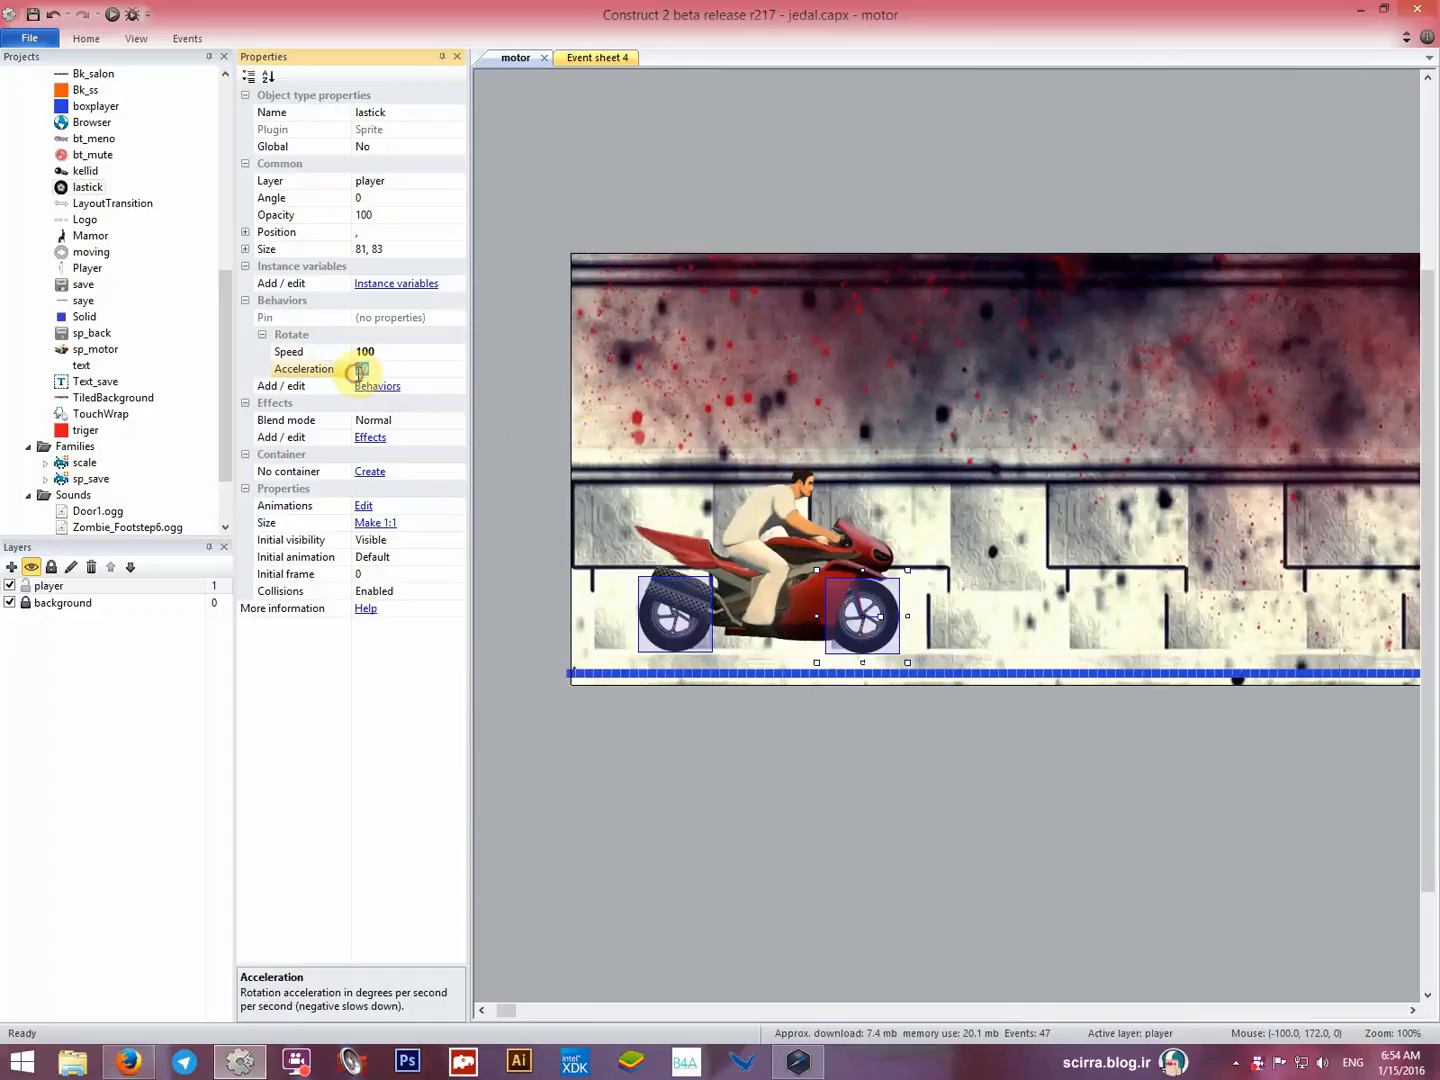
click(377, 353)
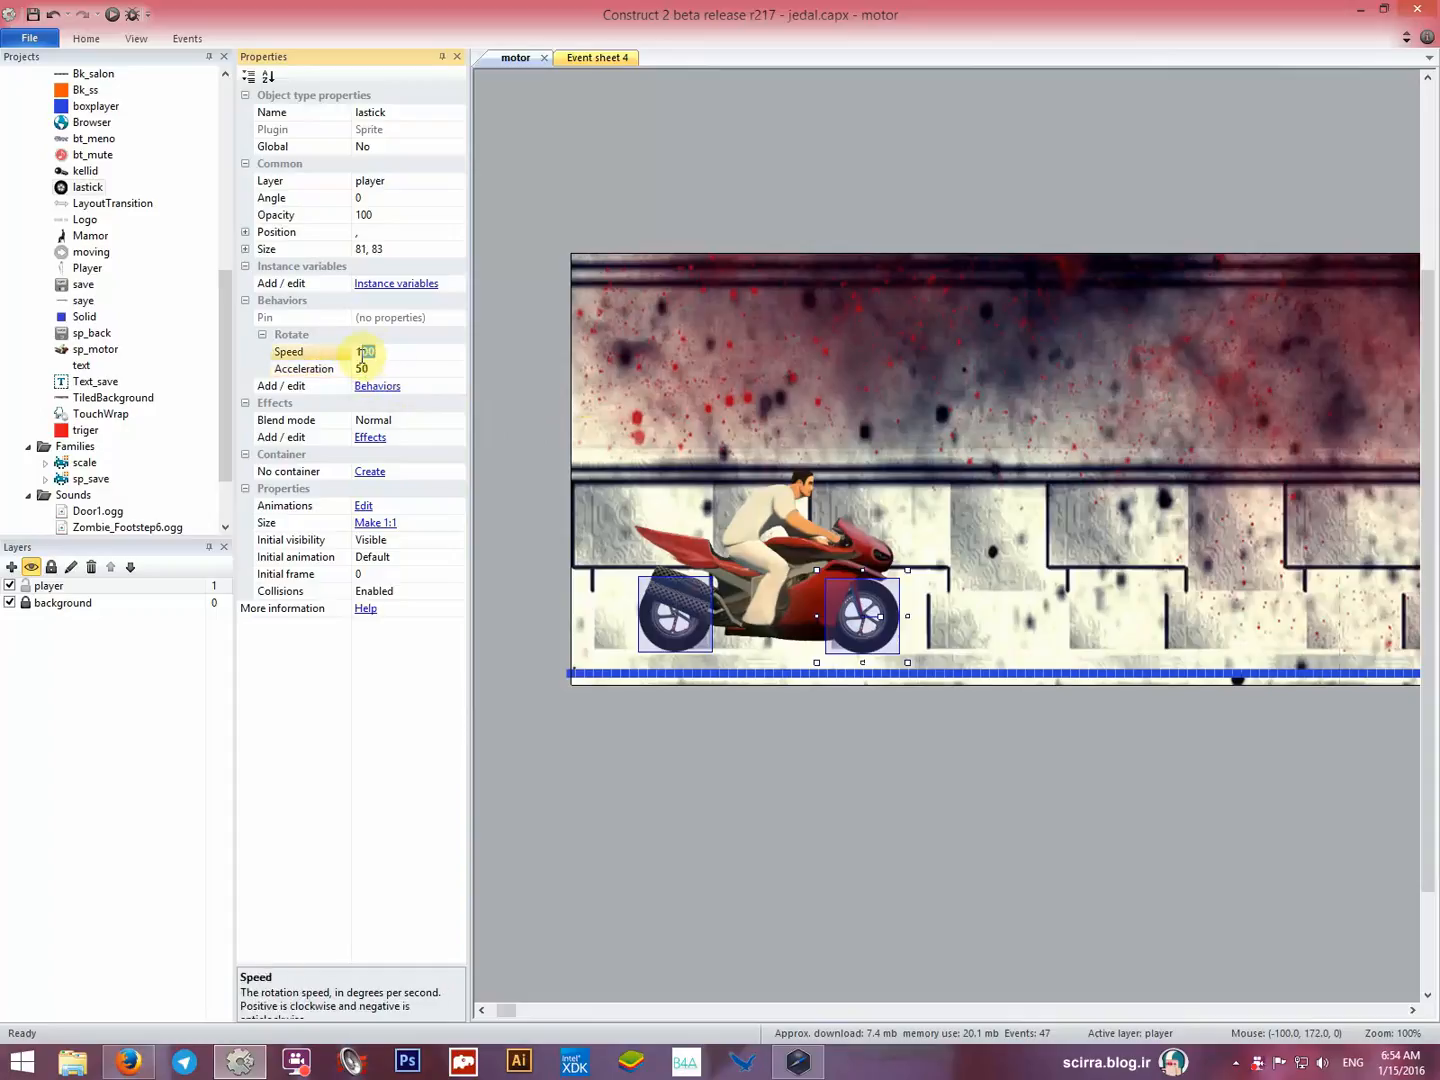
click(373, 371)
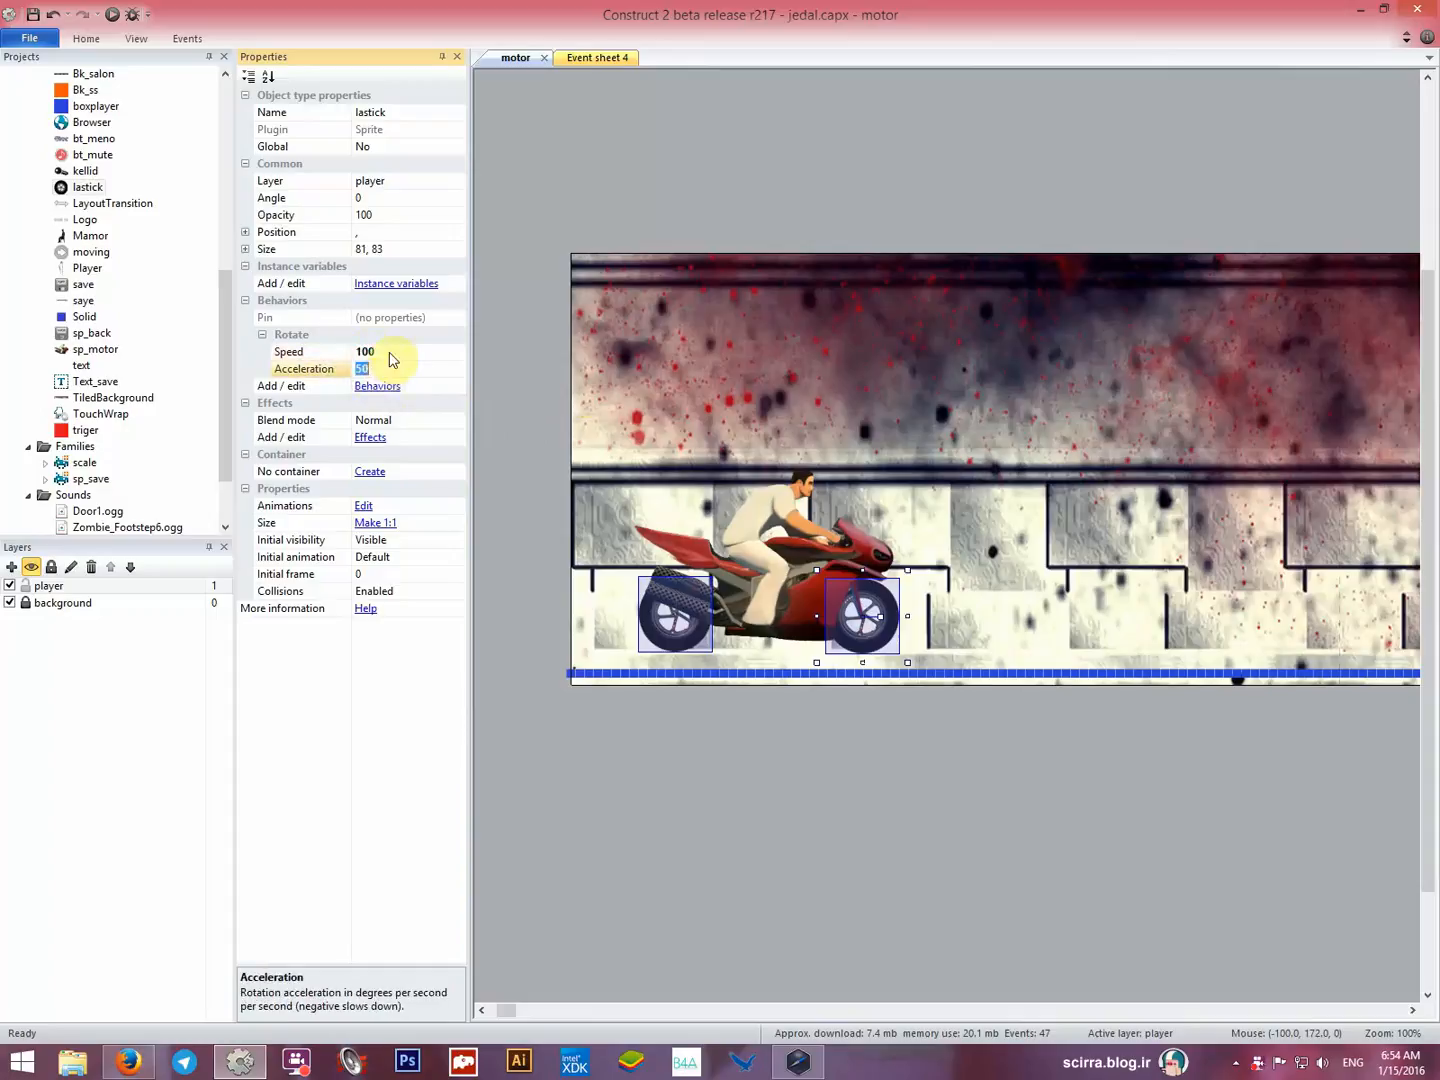
click(378, 356)
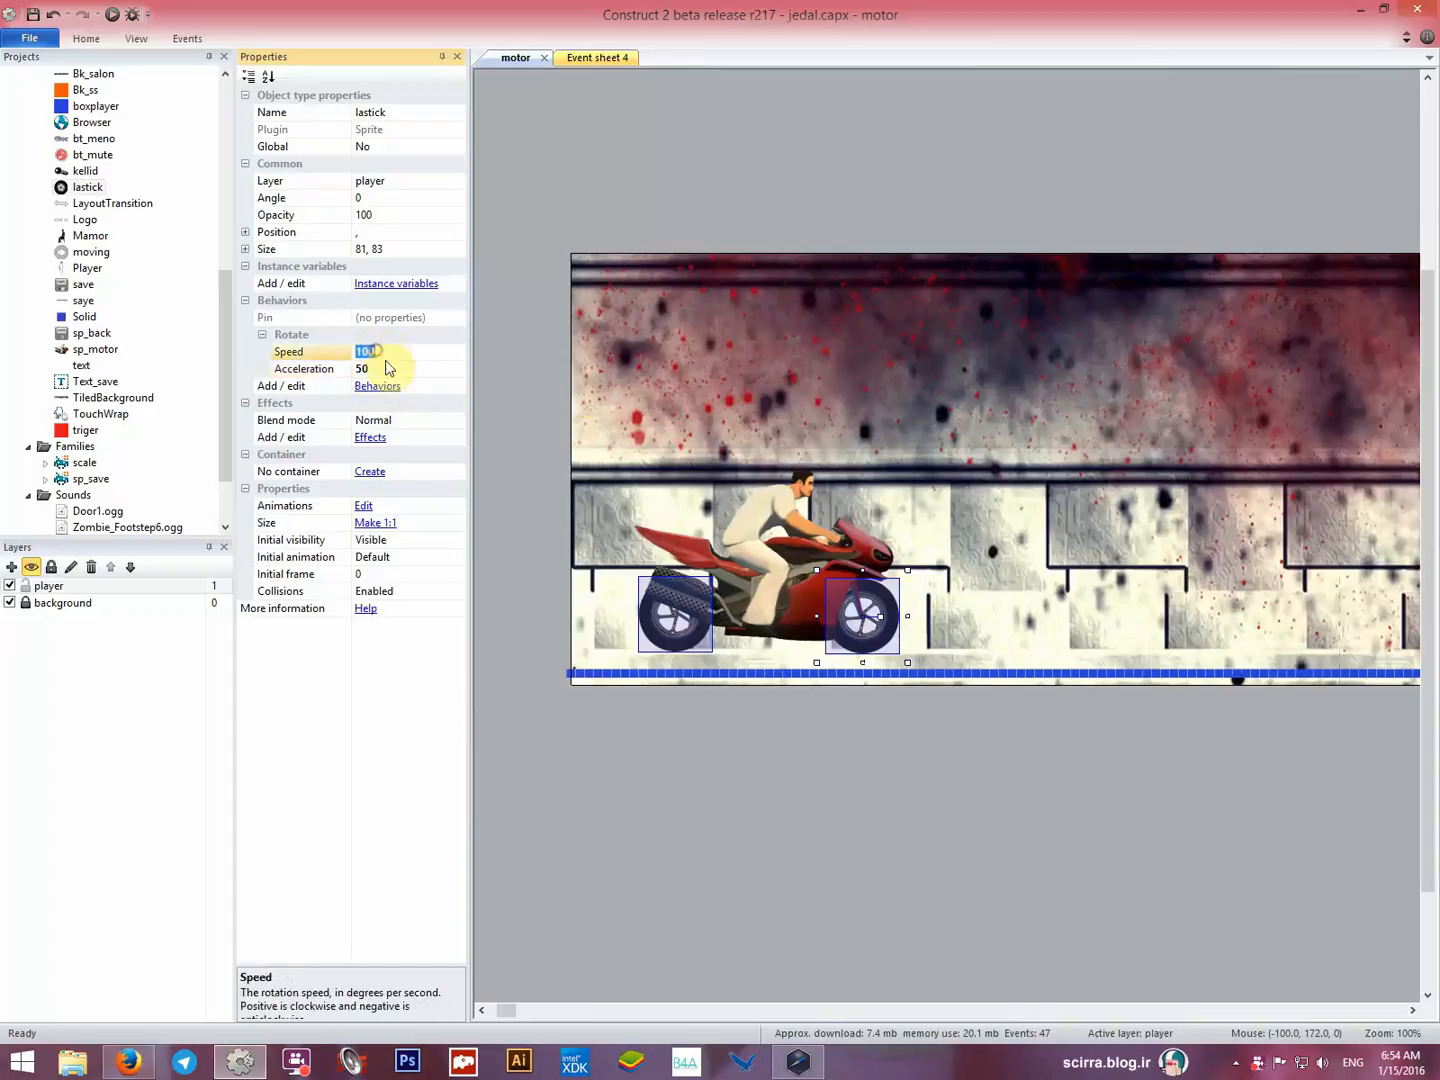
Preview the motor layout to examine how the wheels spin on the moving motorbike, and close the preview.
click(113, 15)
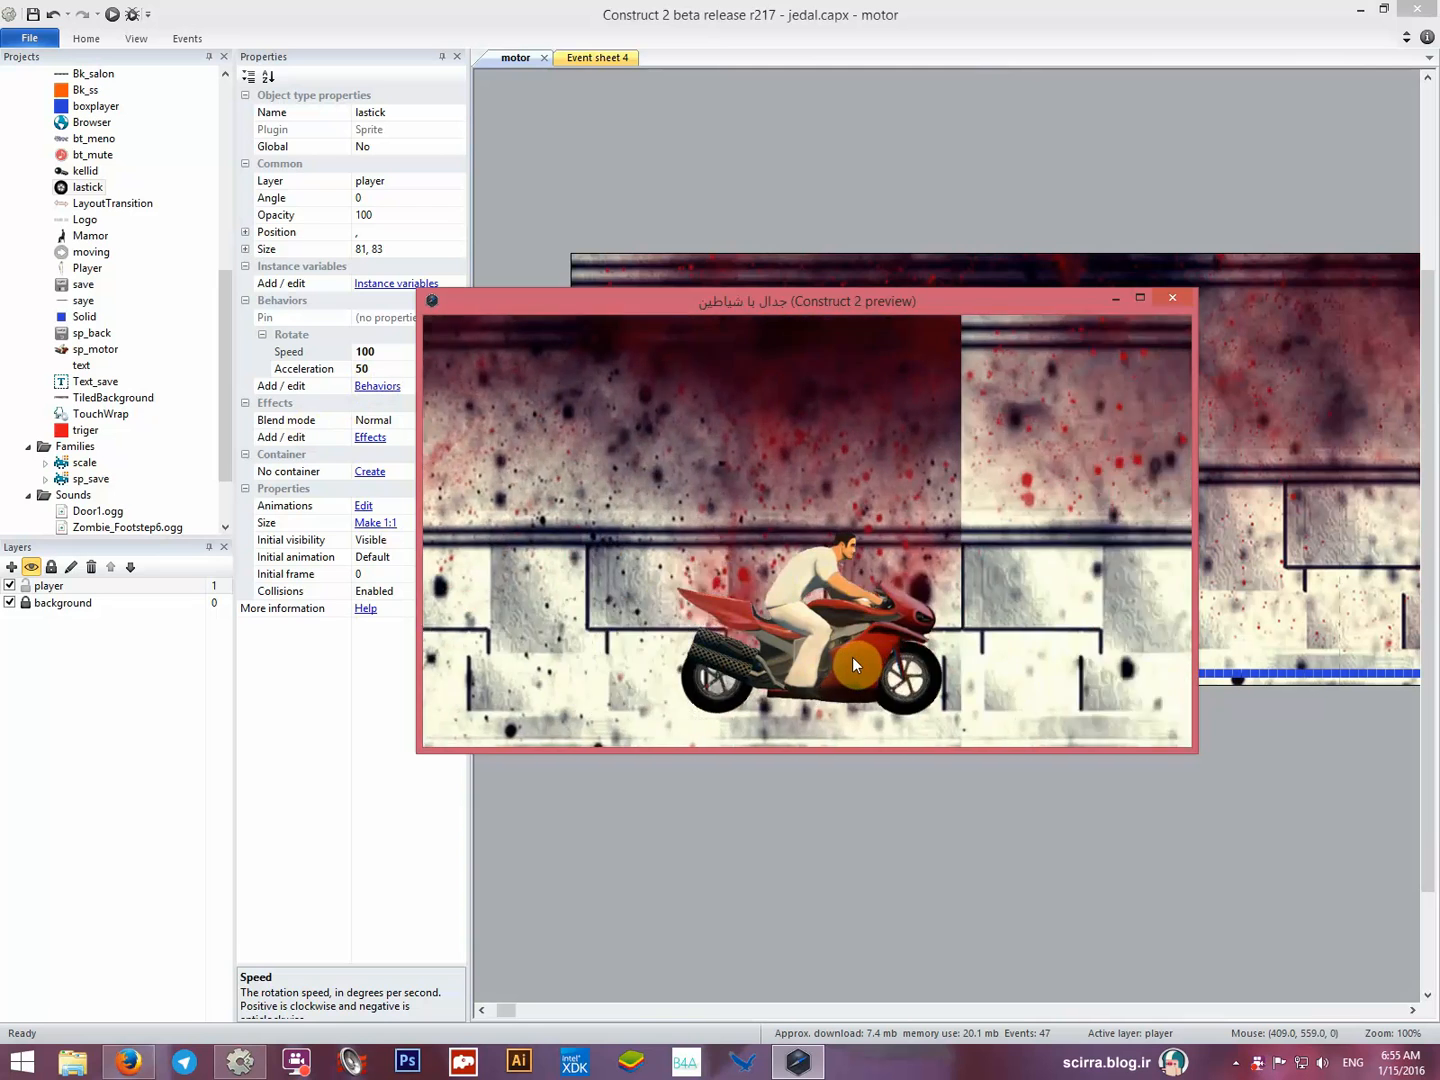
drag(751, 301, 797, 617)
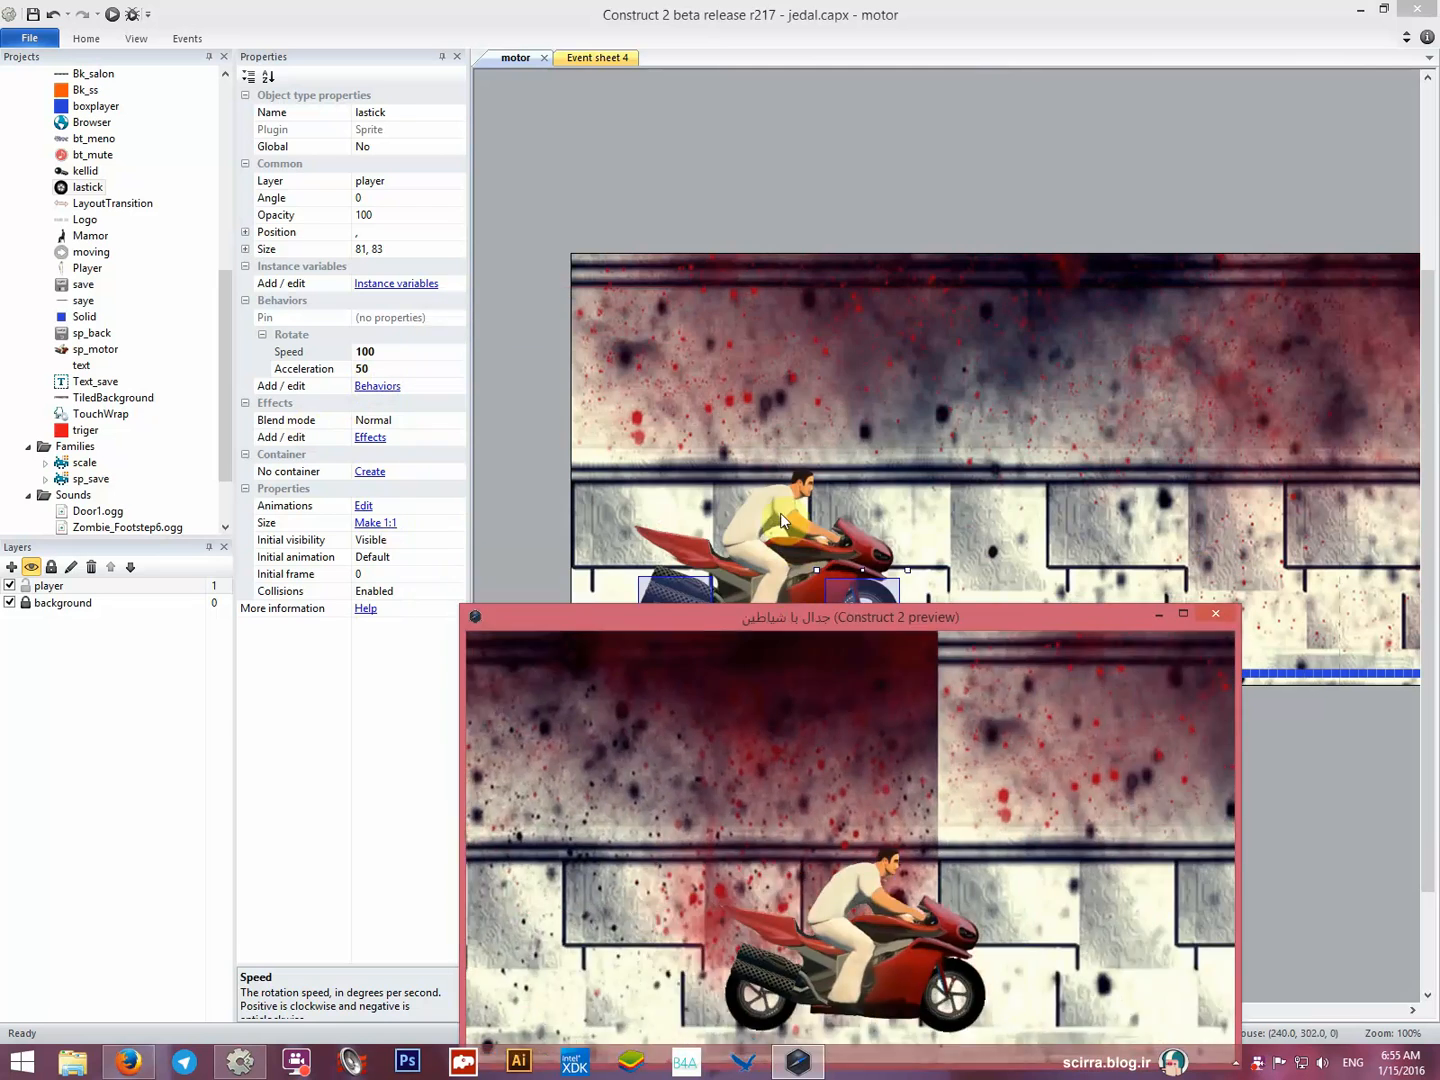
click(781, 512)
click(797, 1061)
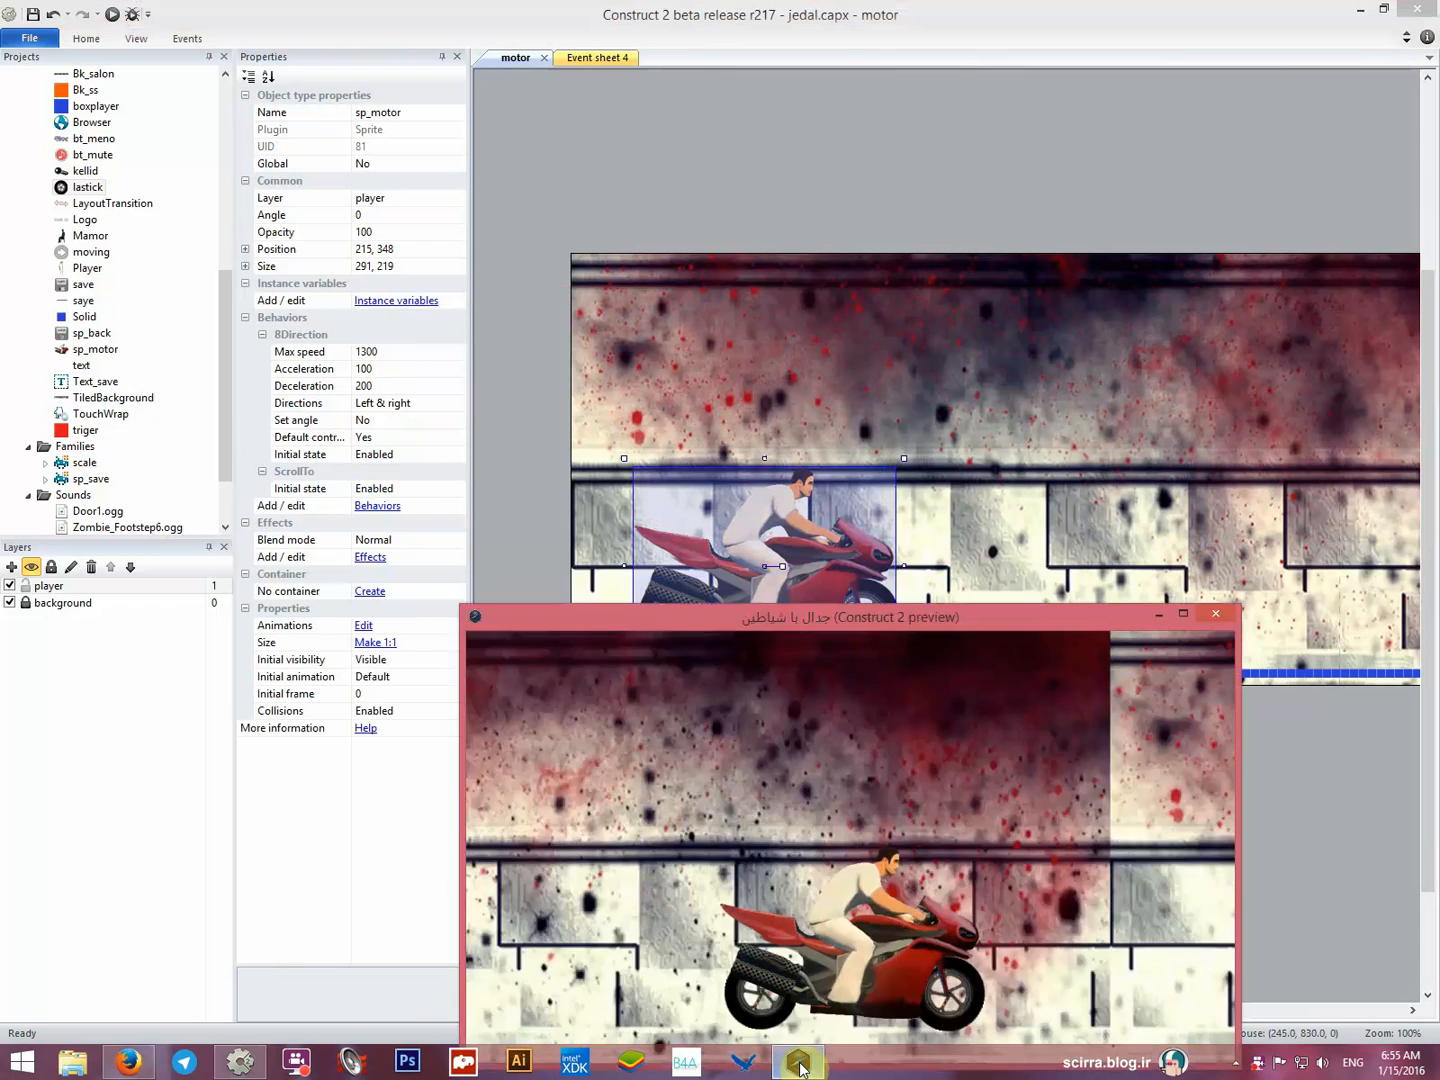
drag(824, 619, 833, 652)
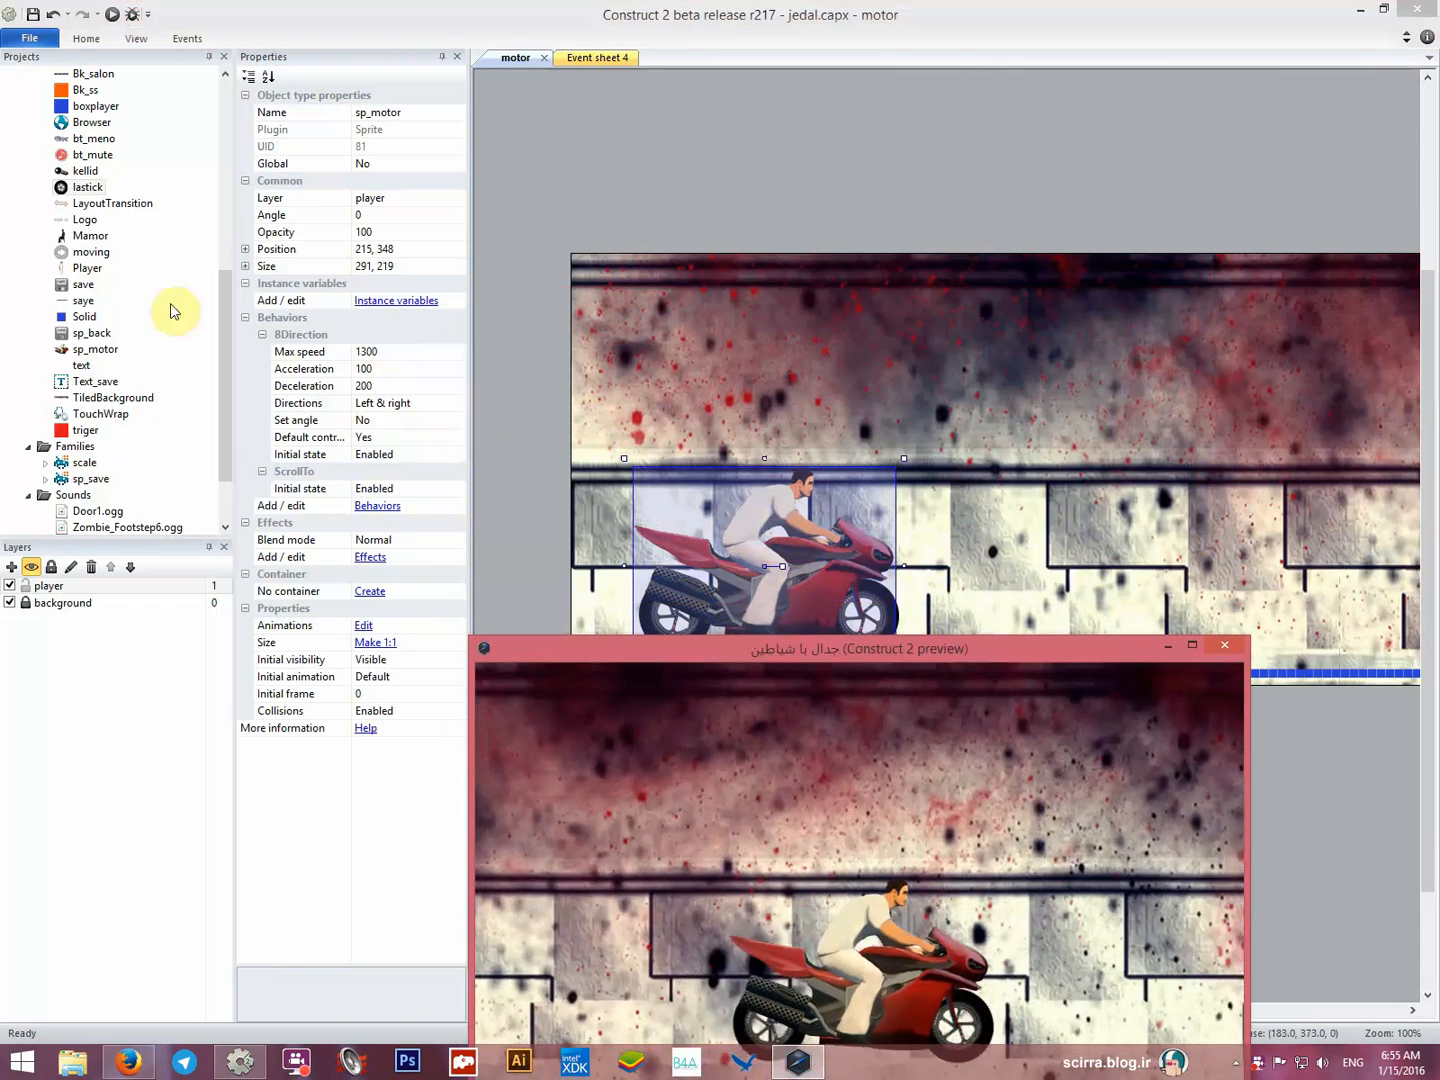
click(78, 188)
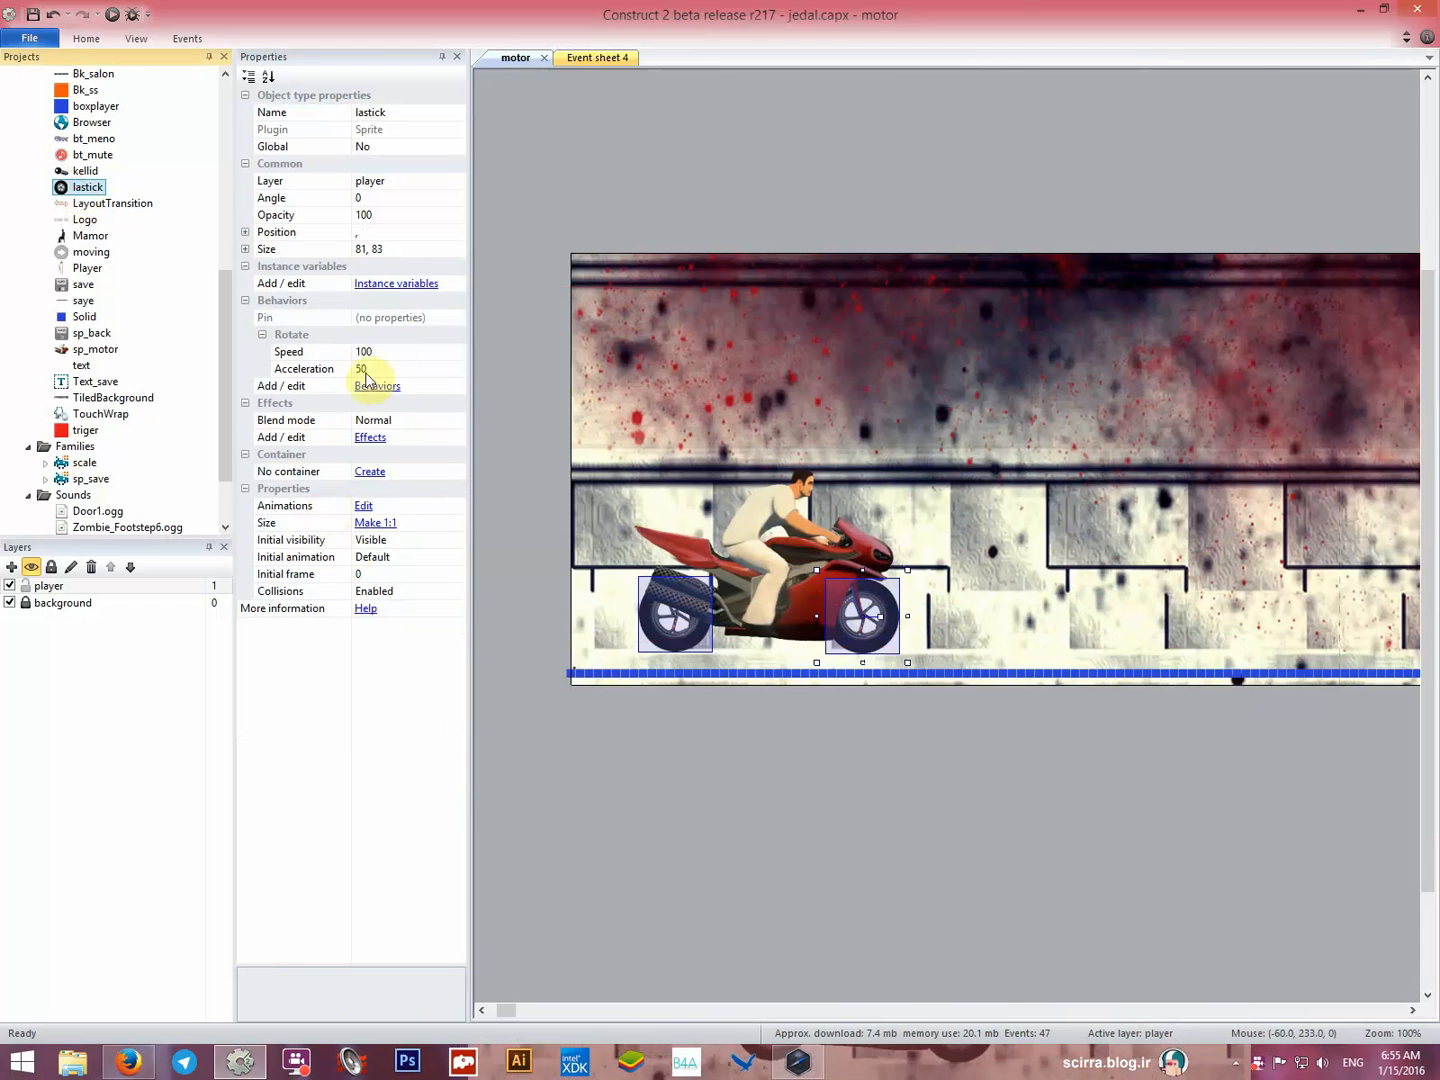
click(796, 1061)
drag(880, 649, 874, 442)
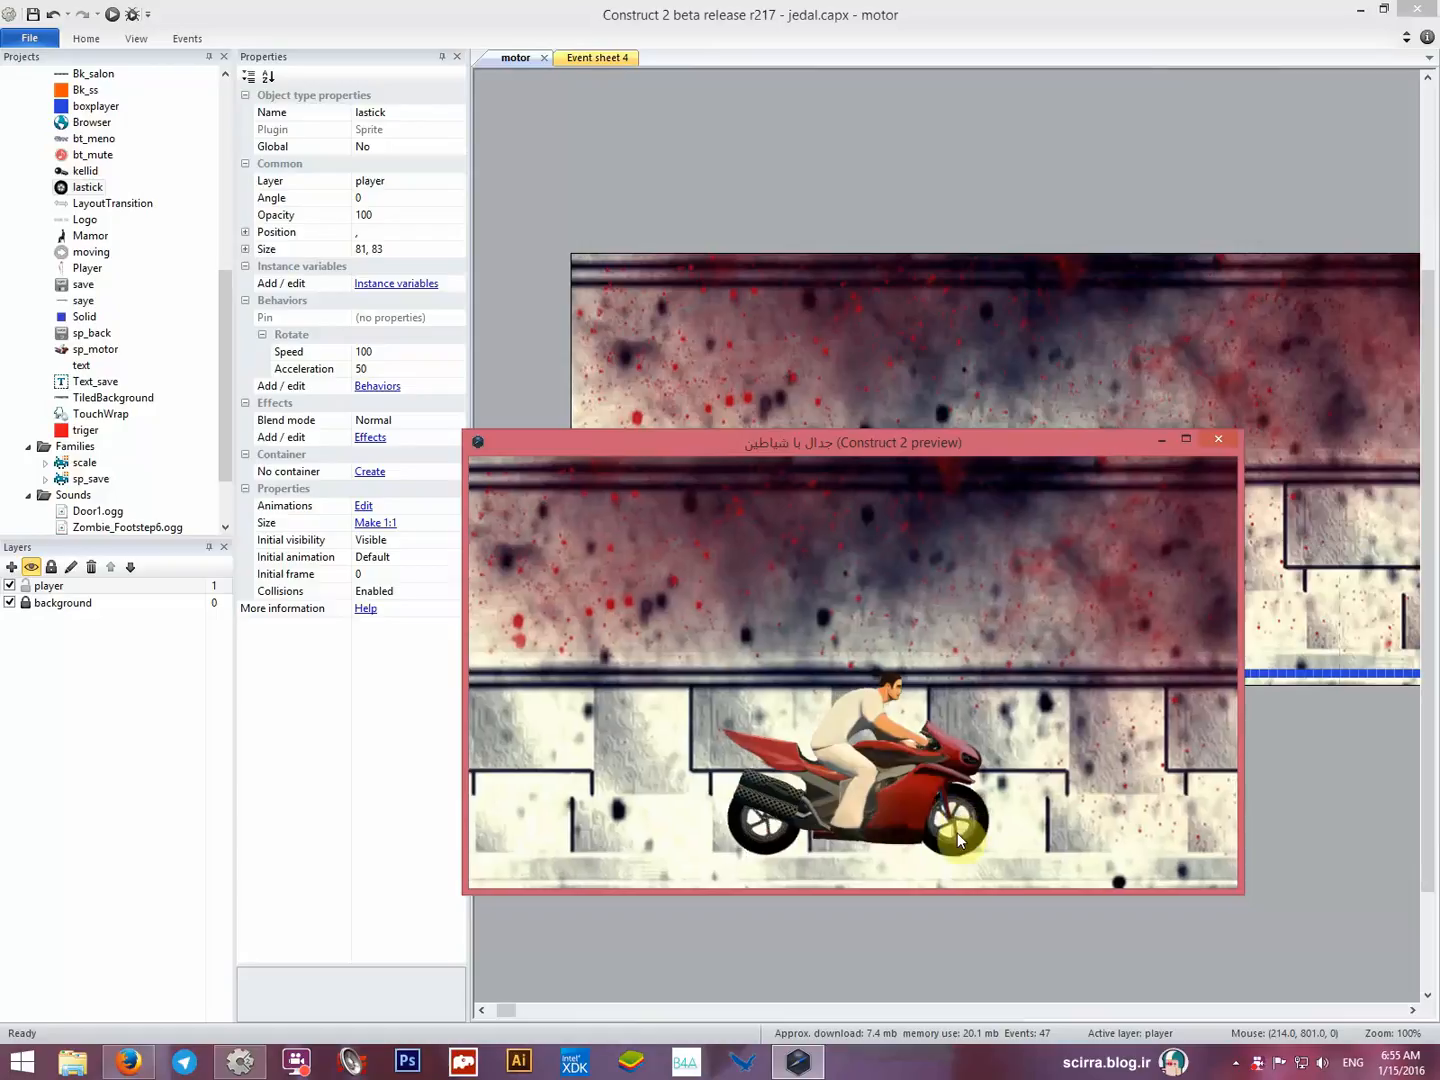
click(1210, 439)
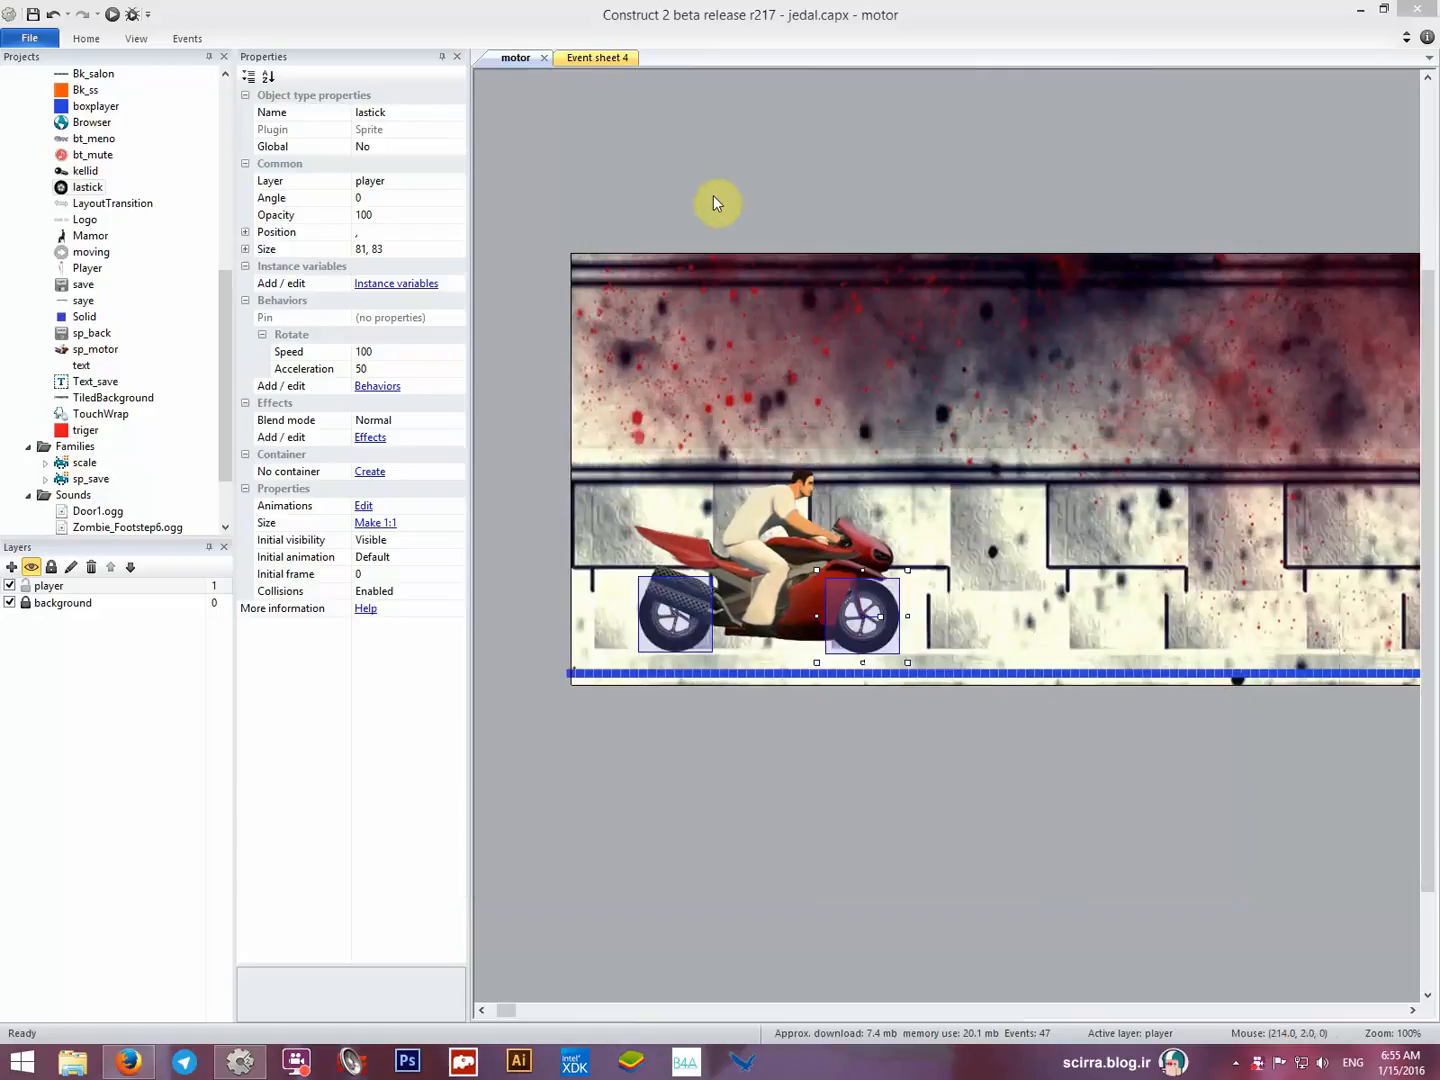
Add an sp_motor 8Direction "Compare speed" event to Event sheet 4 that checks for speed equal to 1300.
click(592, 60)
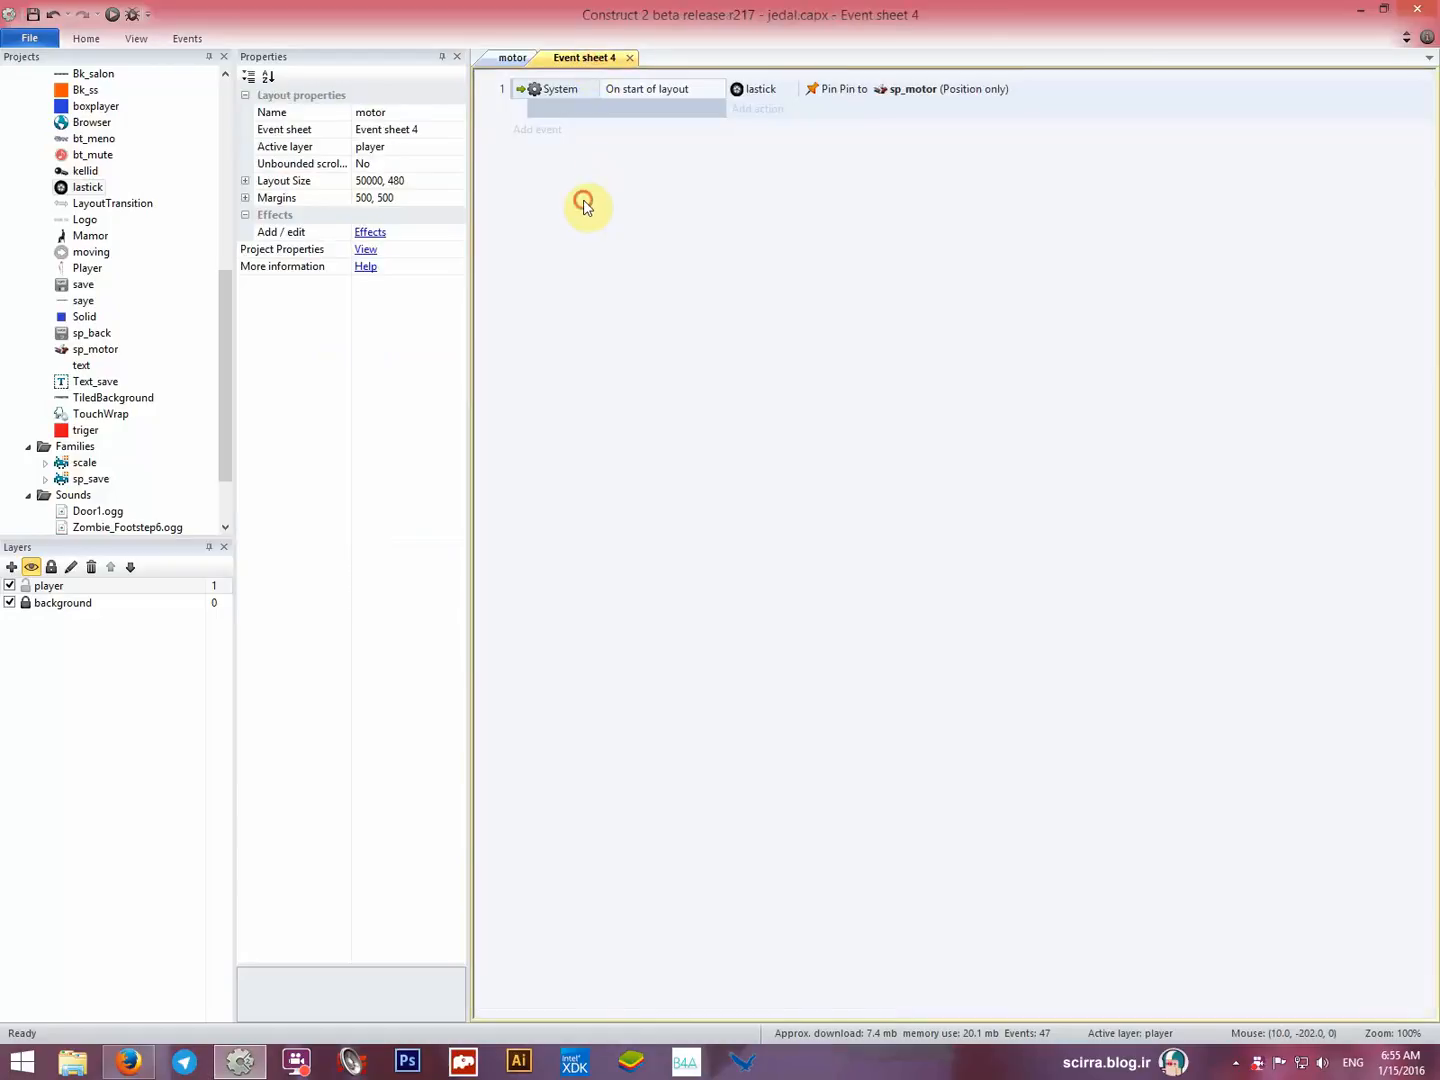
click(551, 146)
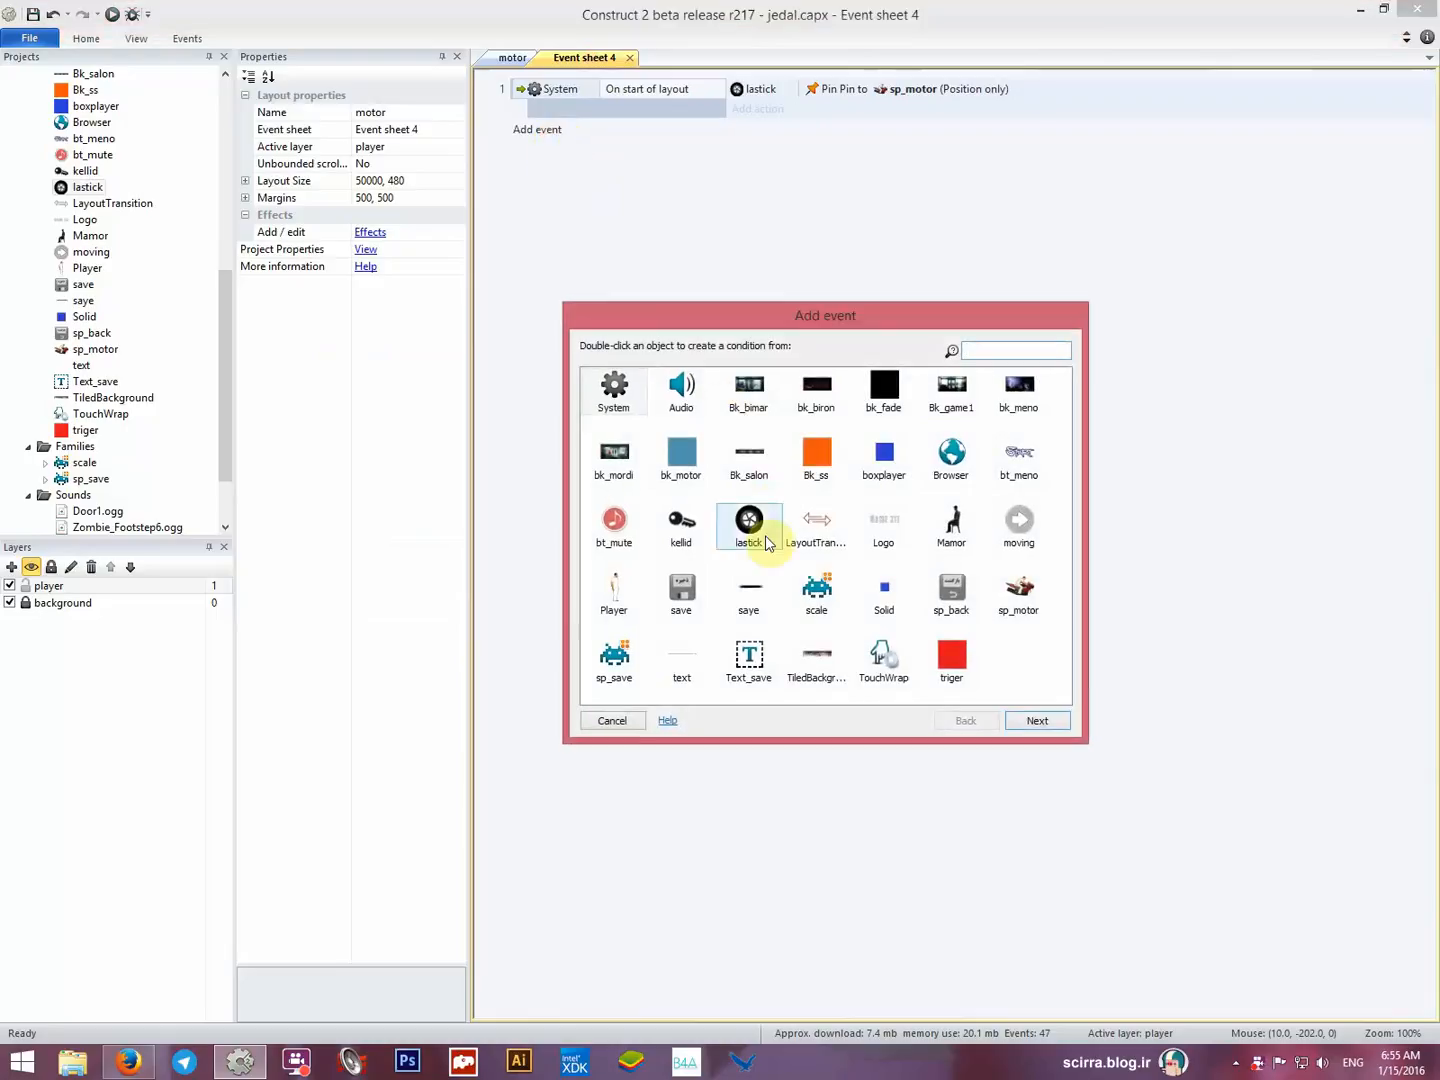
double_click(1057, 750)
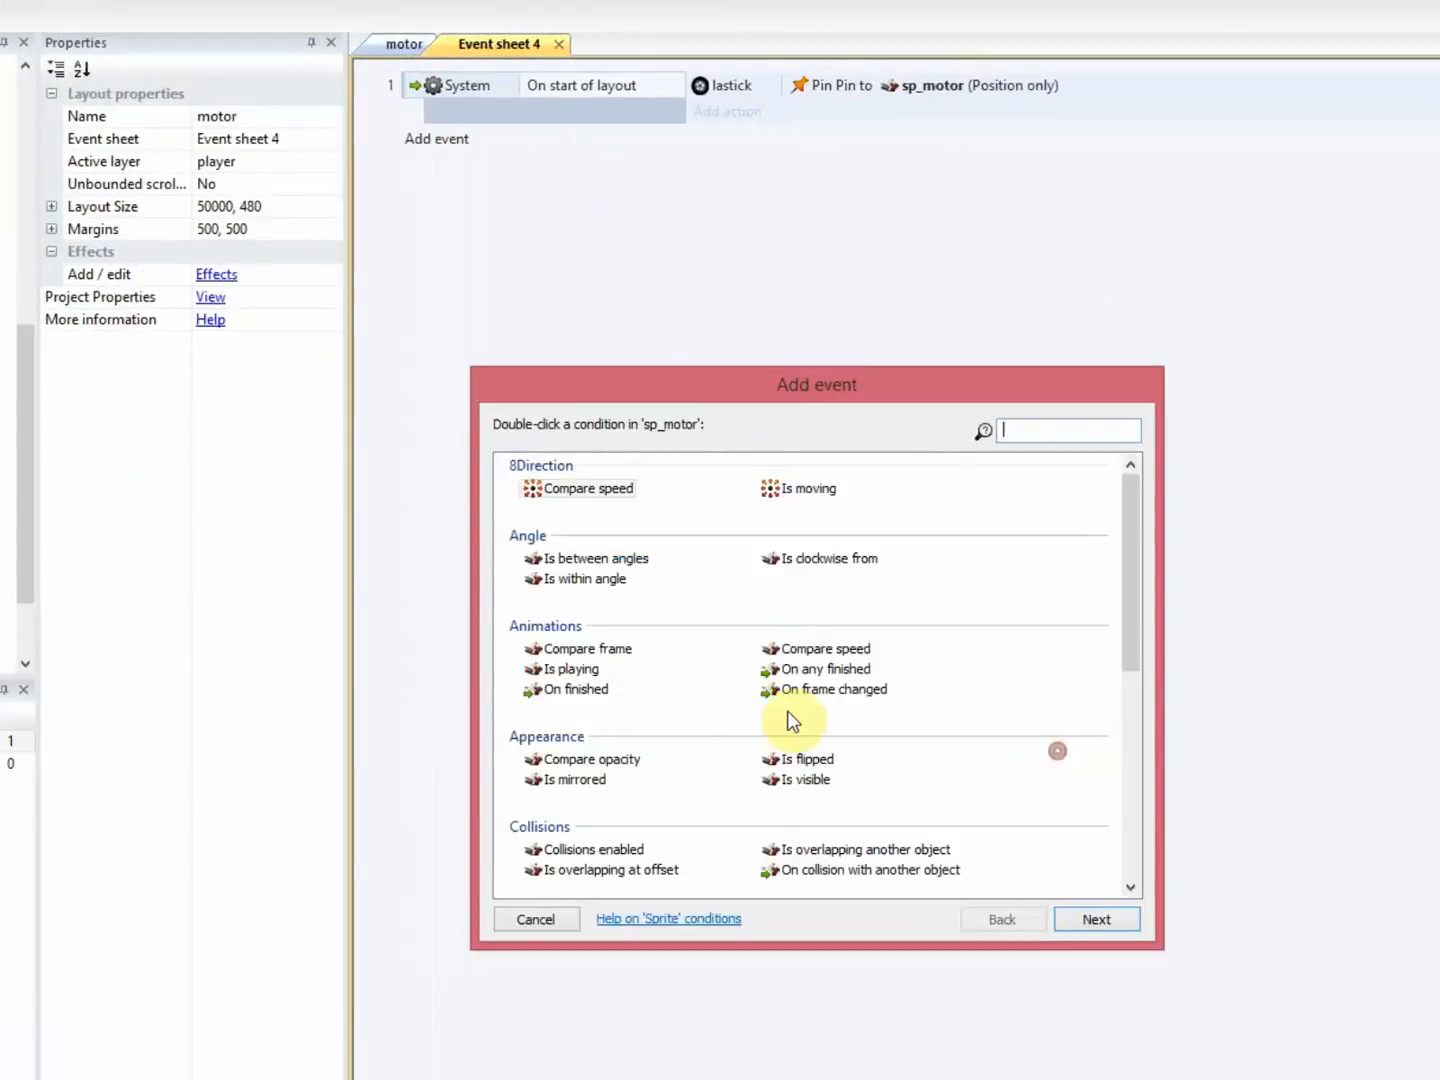
click(581, 491)
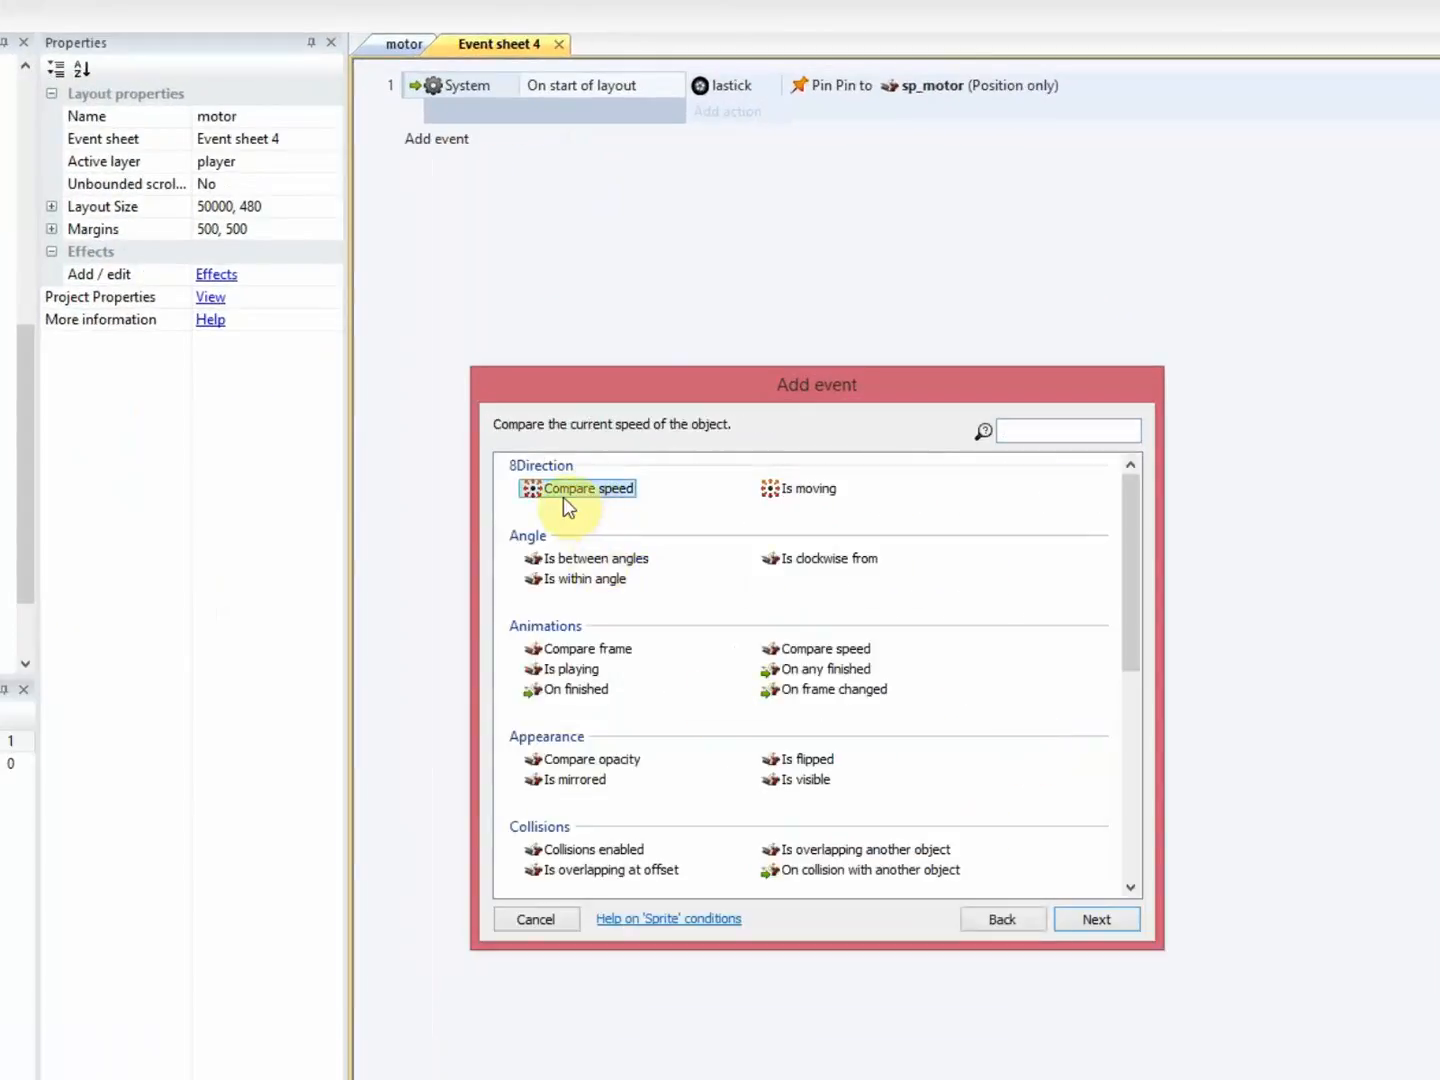
double_click(600, 491)
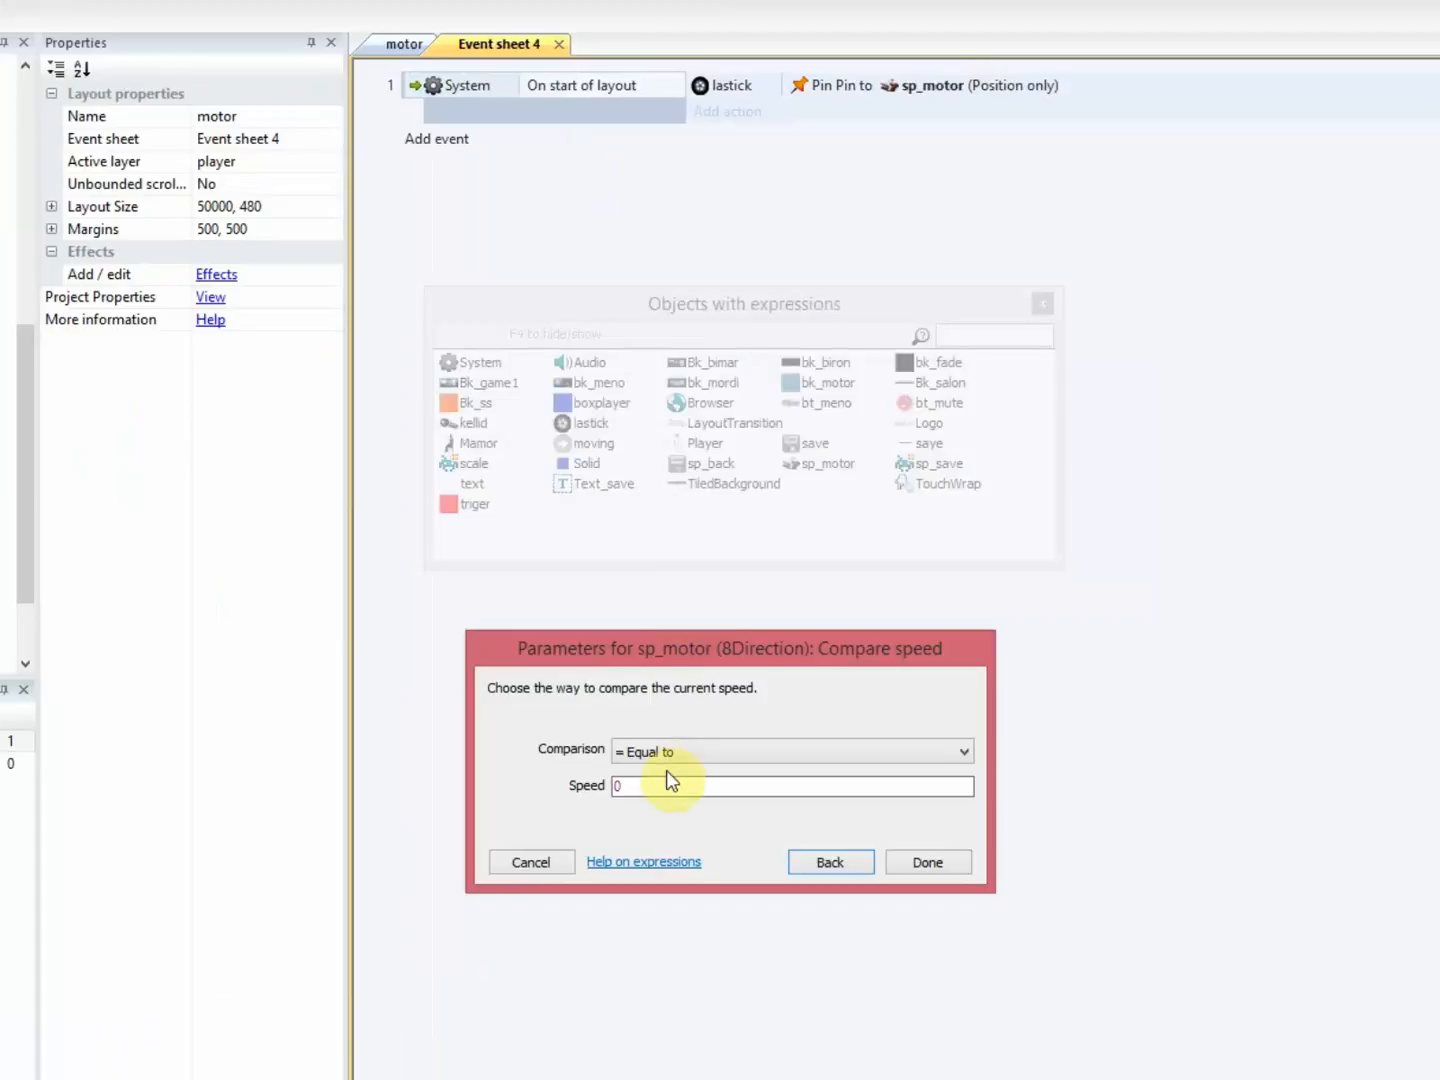
click(657, 783)
text(1300)
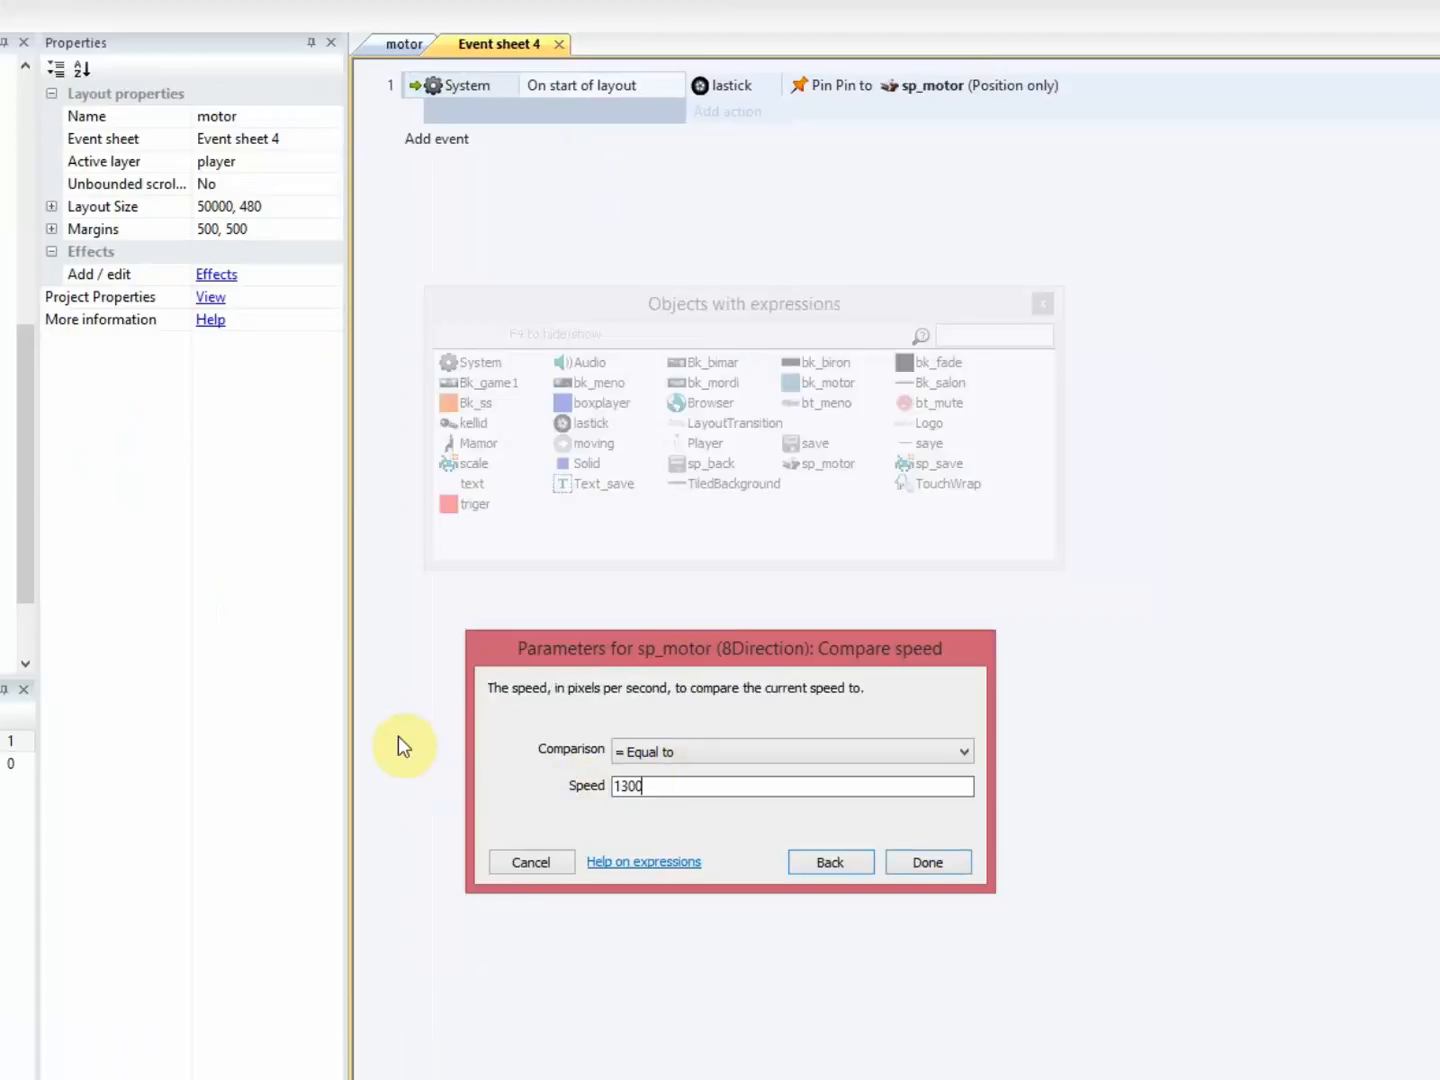
key(Return)
Compare the motorbike's 8Direction max speed with the speed condition, and check the lastick wheel's Rotate acceleration.
click(402, 44)
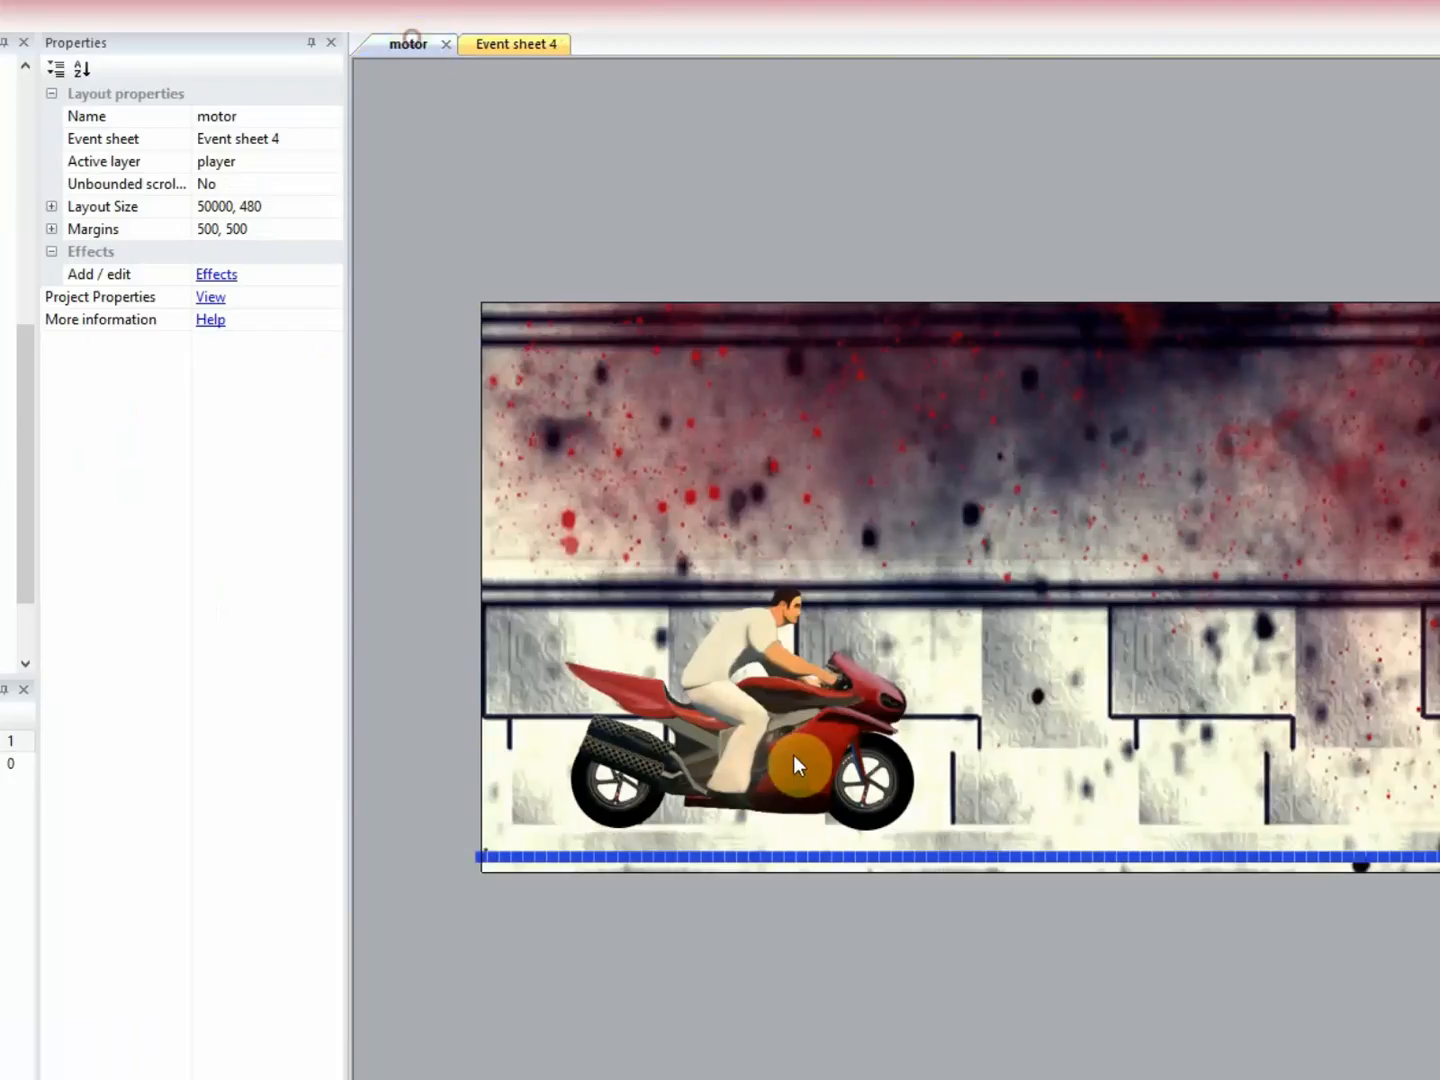
click(791, 757)
click(222, 429)
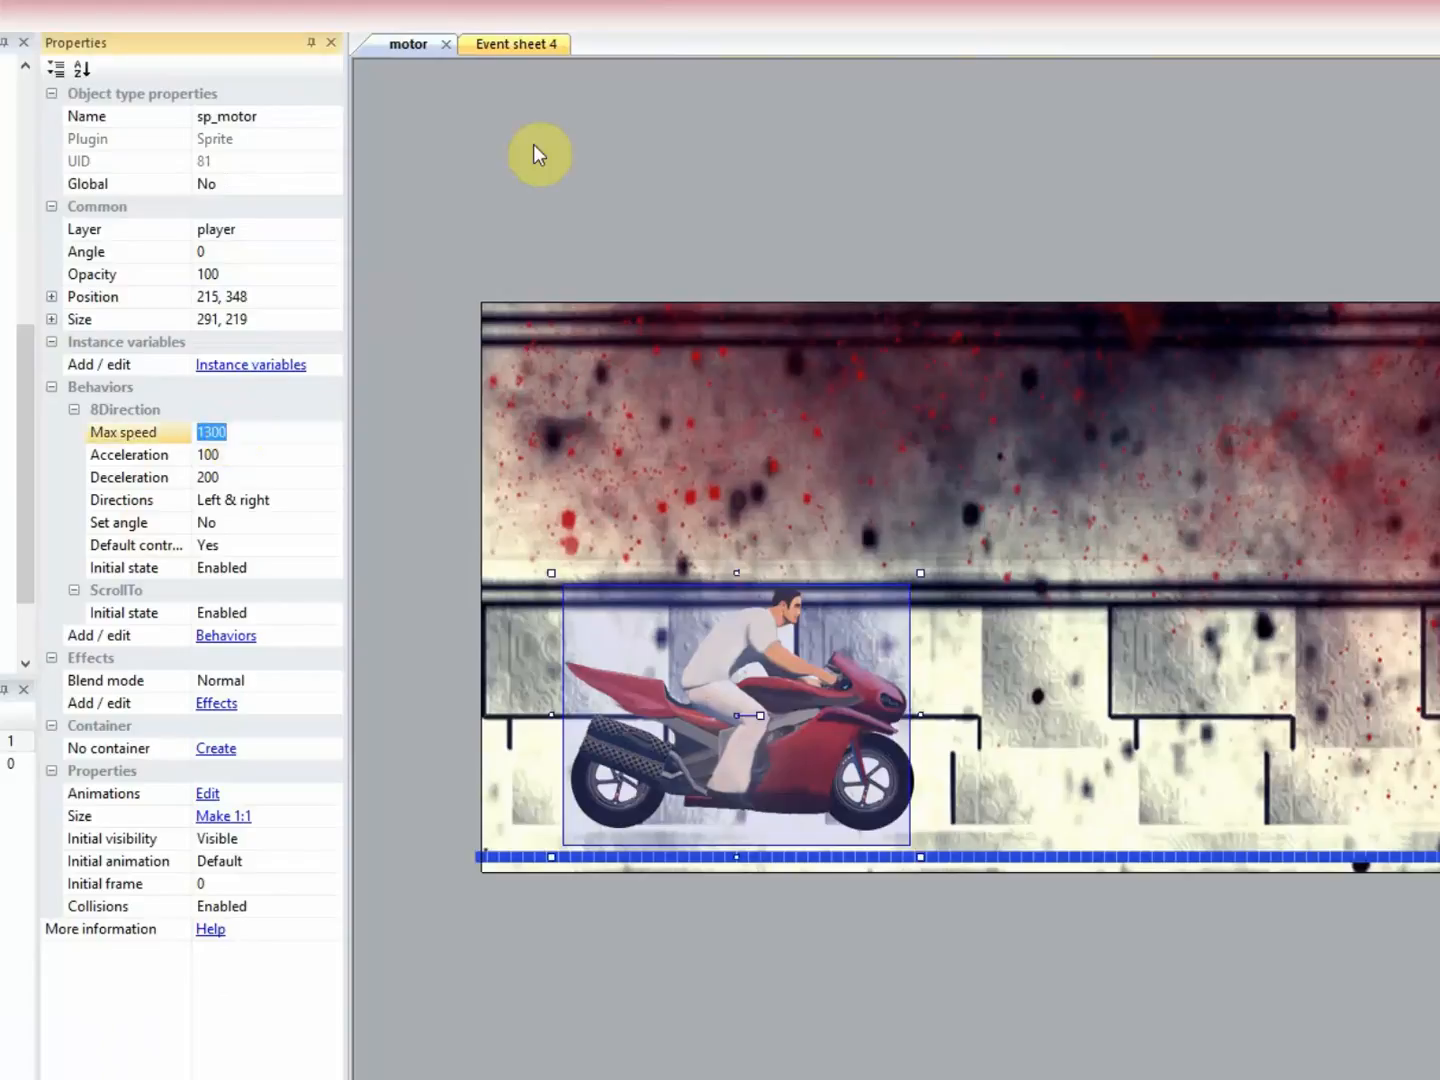
click(521, 46)
double_click(603, 150)
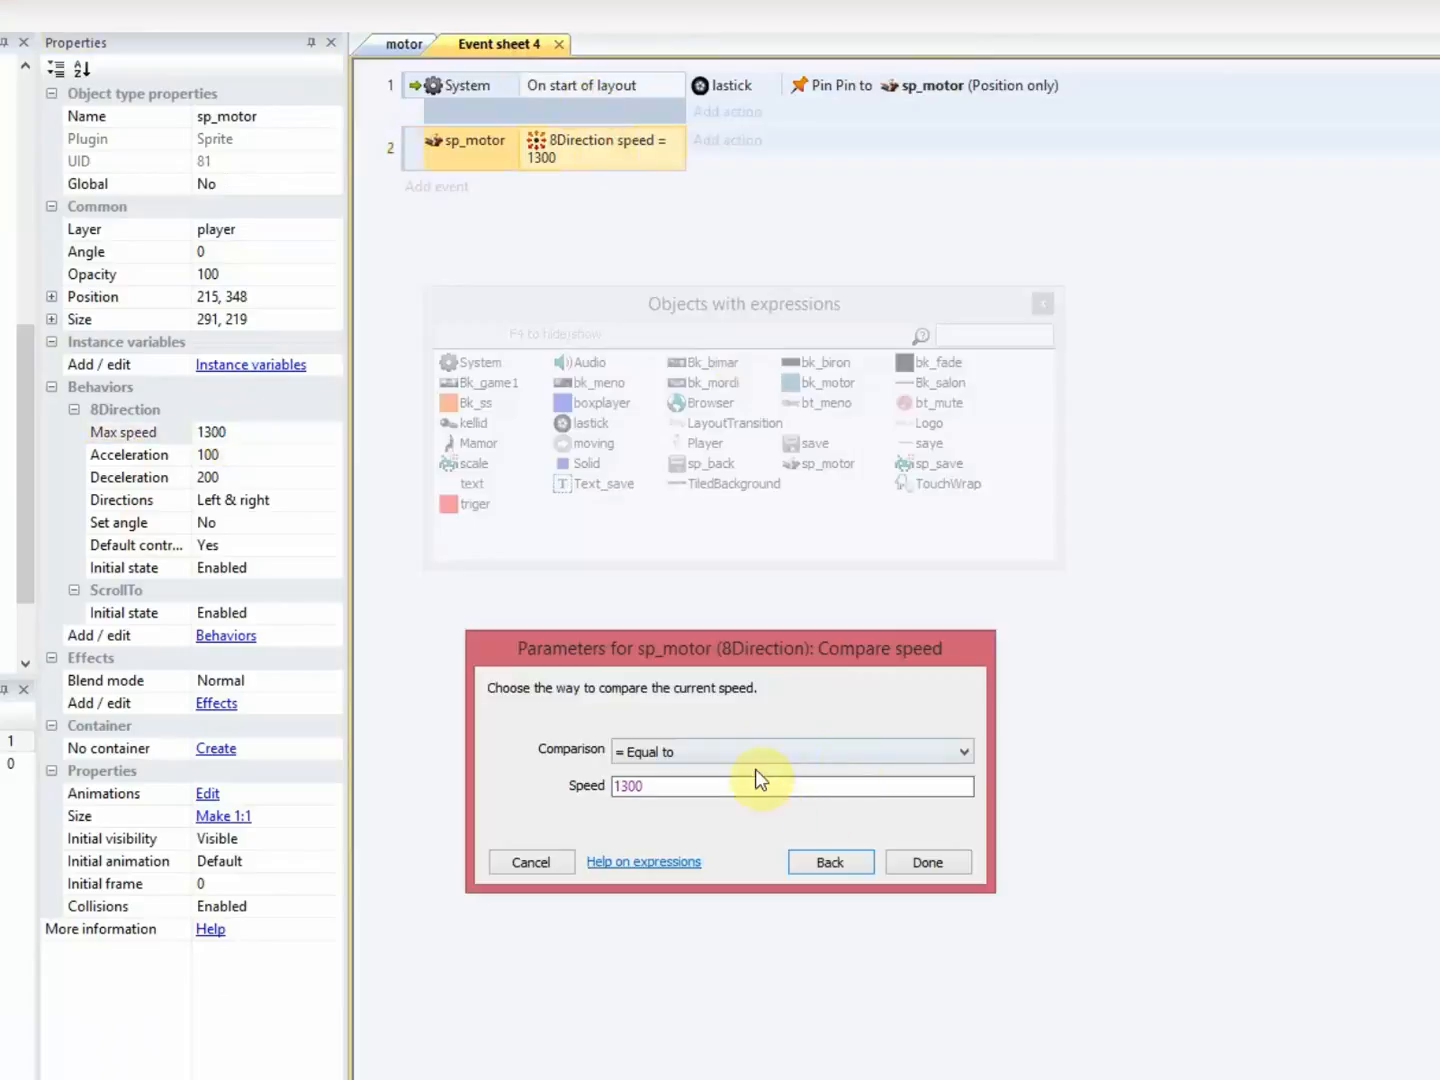
click(919, 860)
click(781, 586)
click(404, 44)
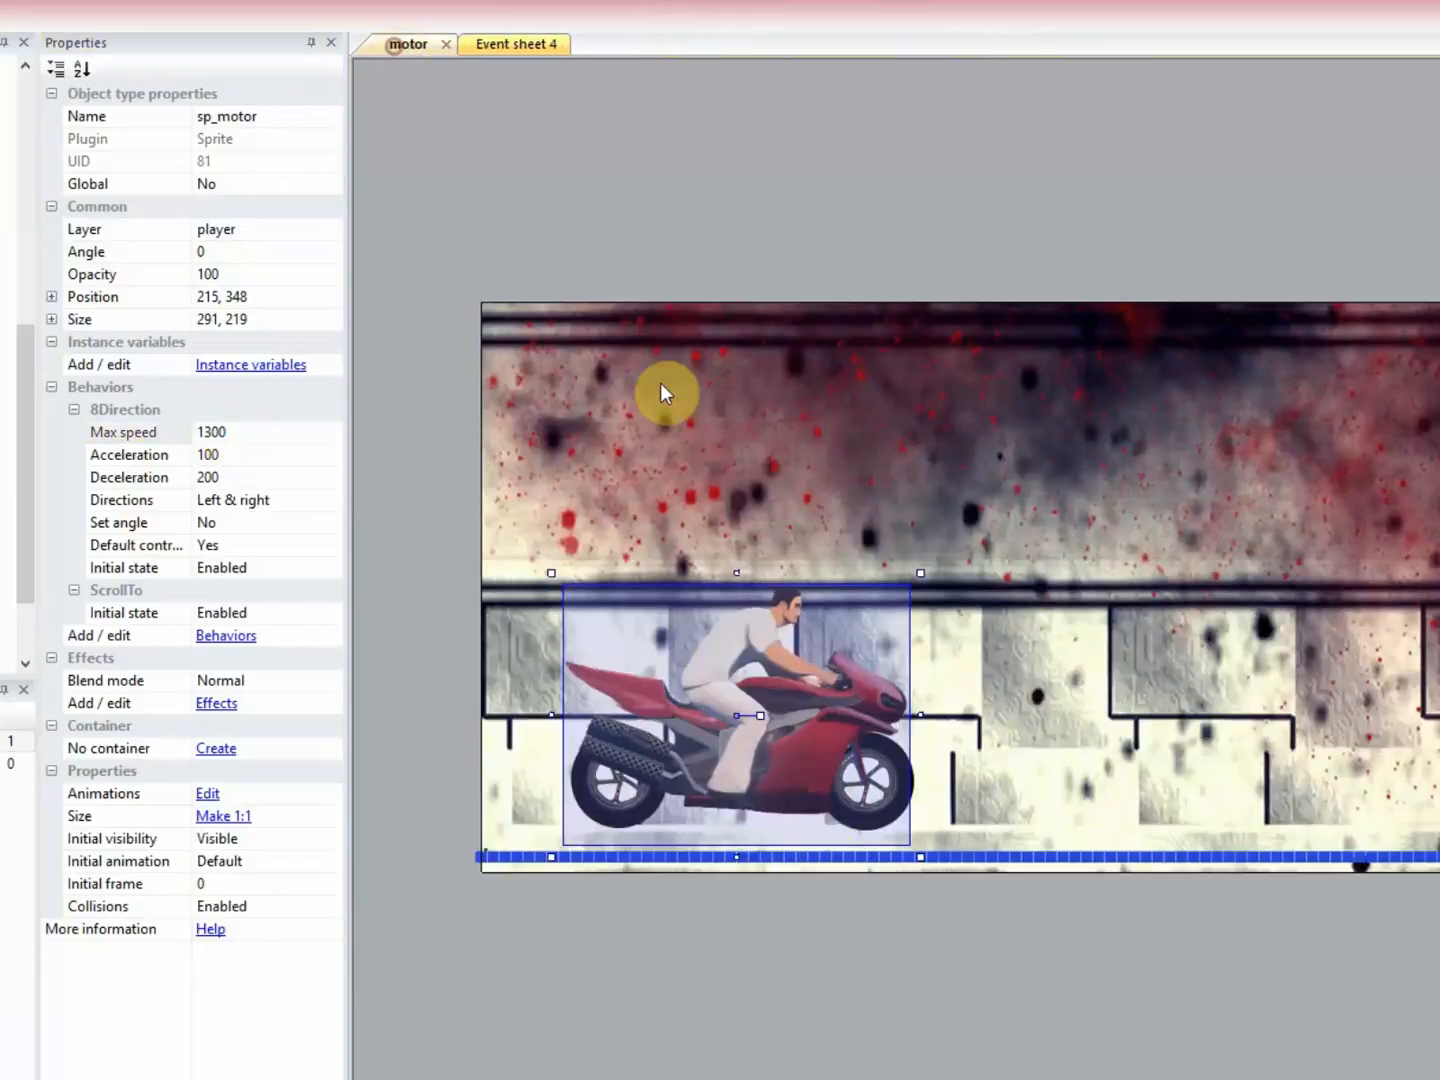
click(912, 783)
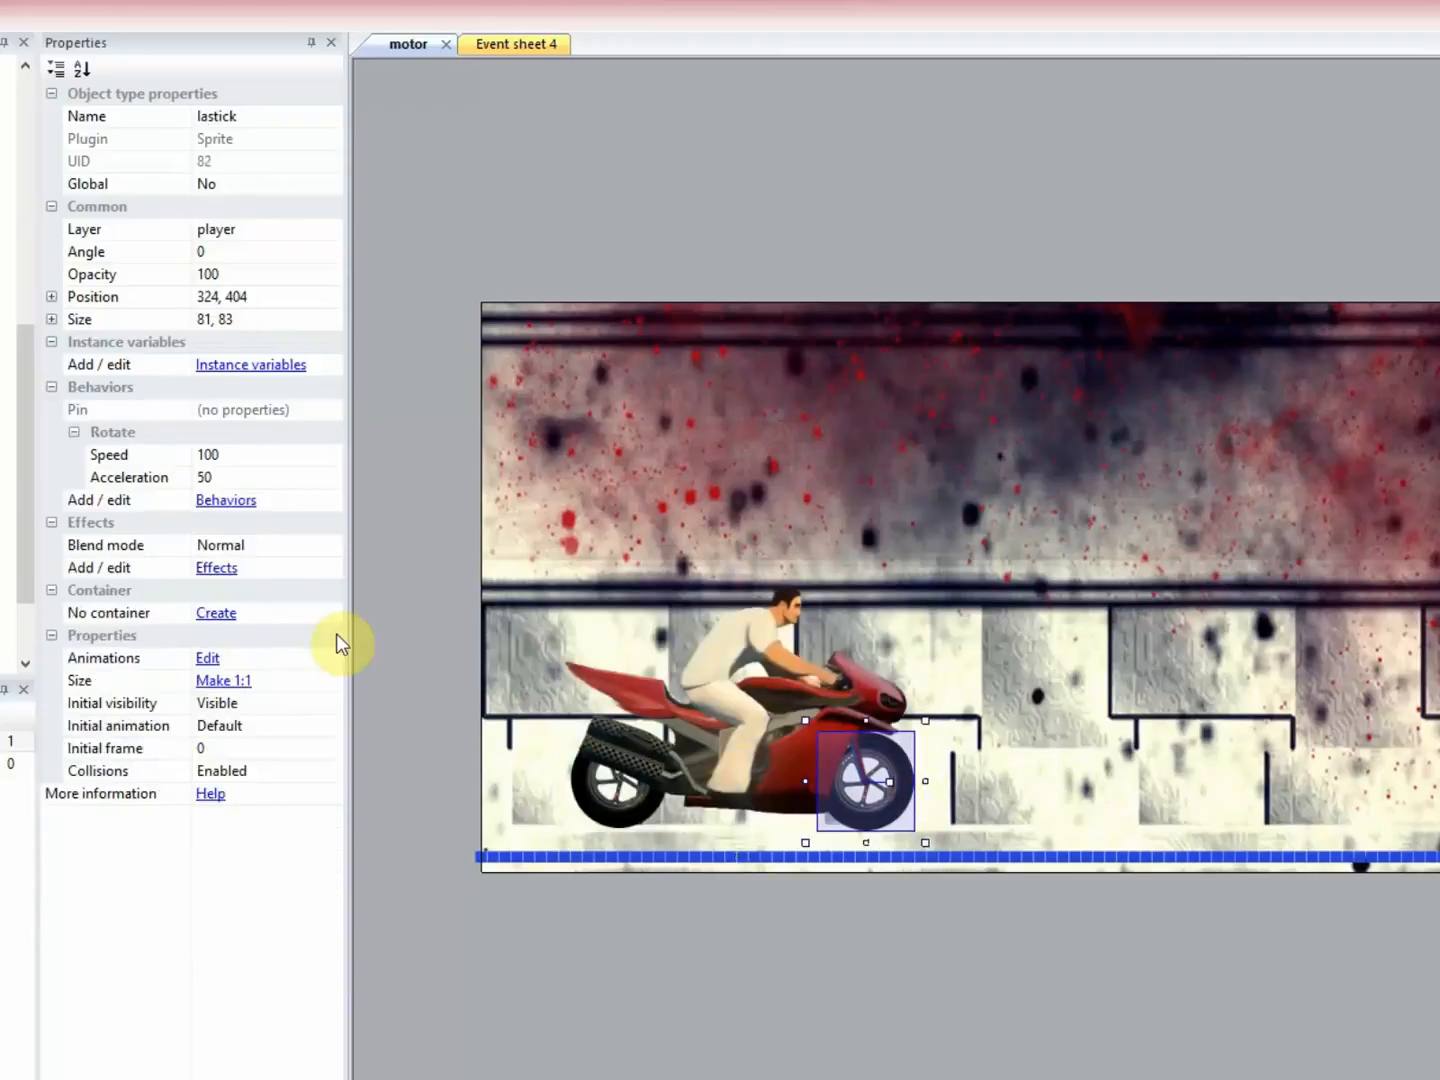
click(241, 480)
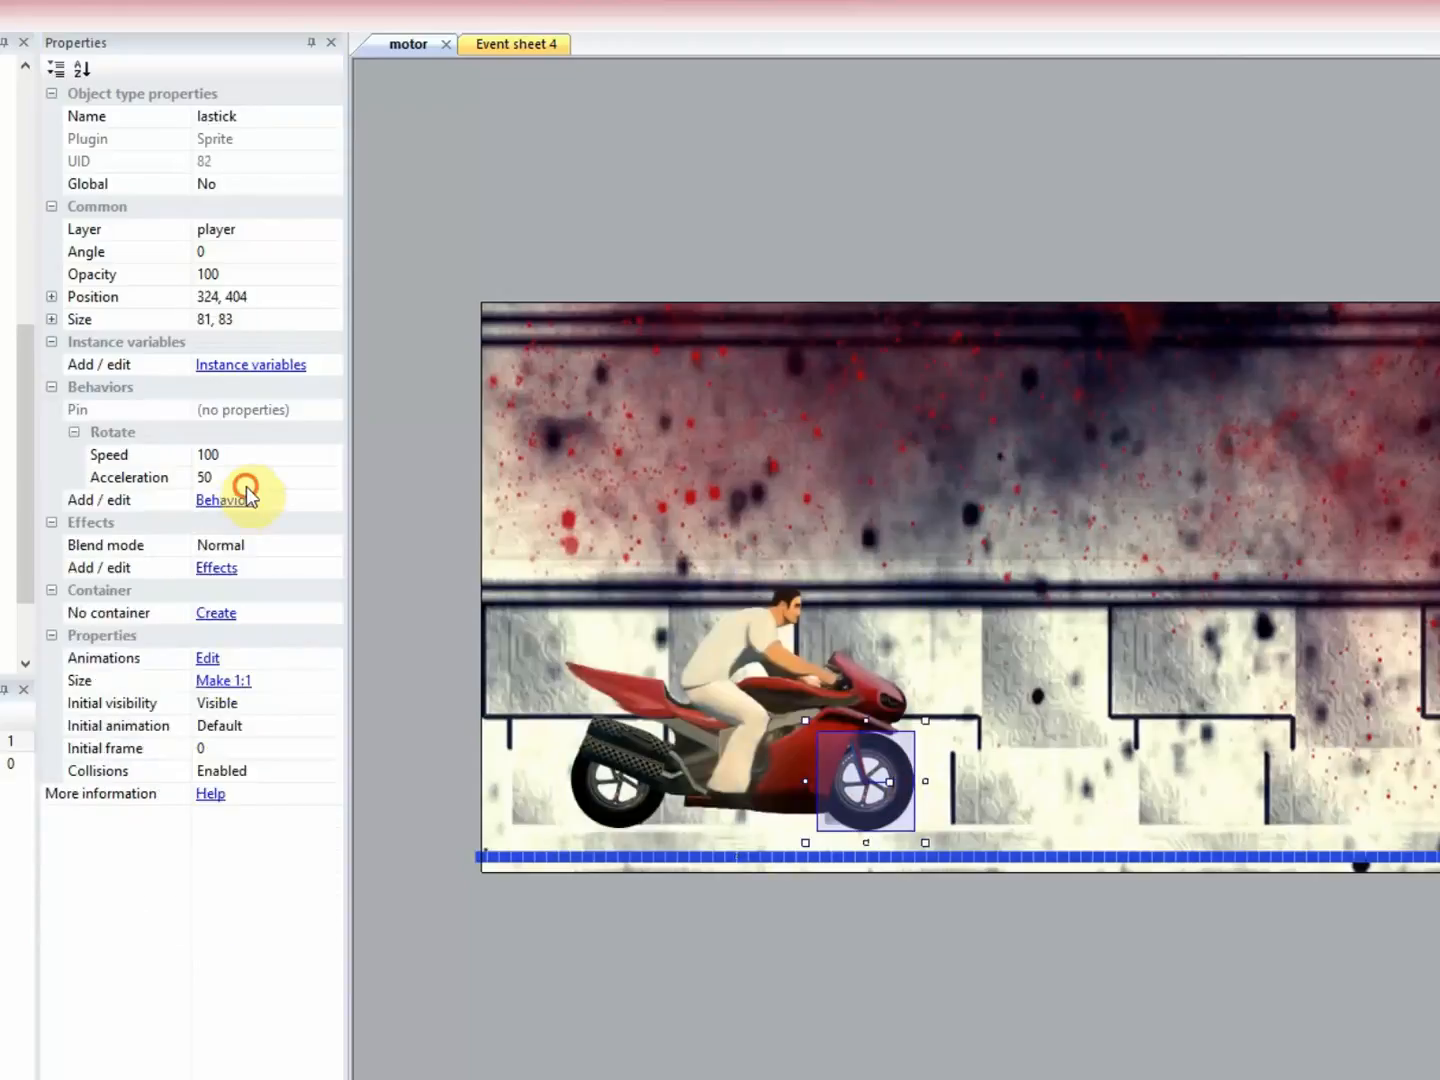
Add a lastick Rotate "Set acceleration" action with value 0 to the sp_motor speed event.
click(526, 44)
click(727, 140)
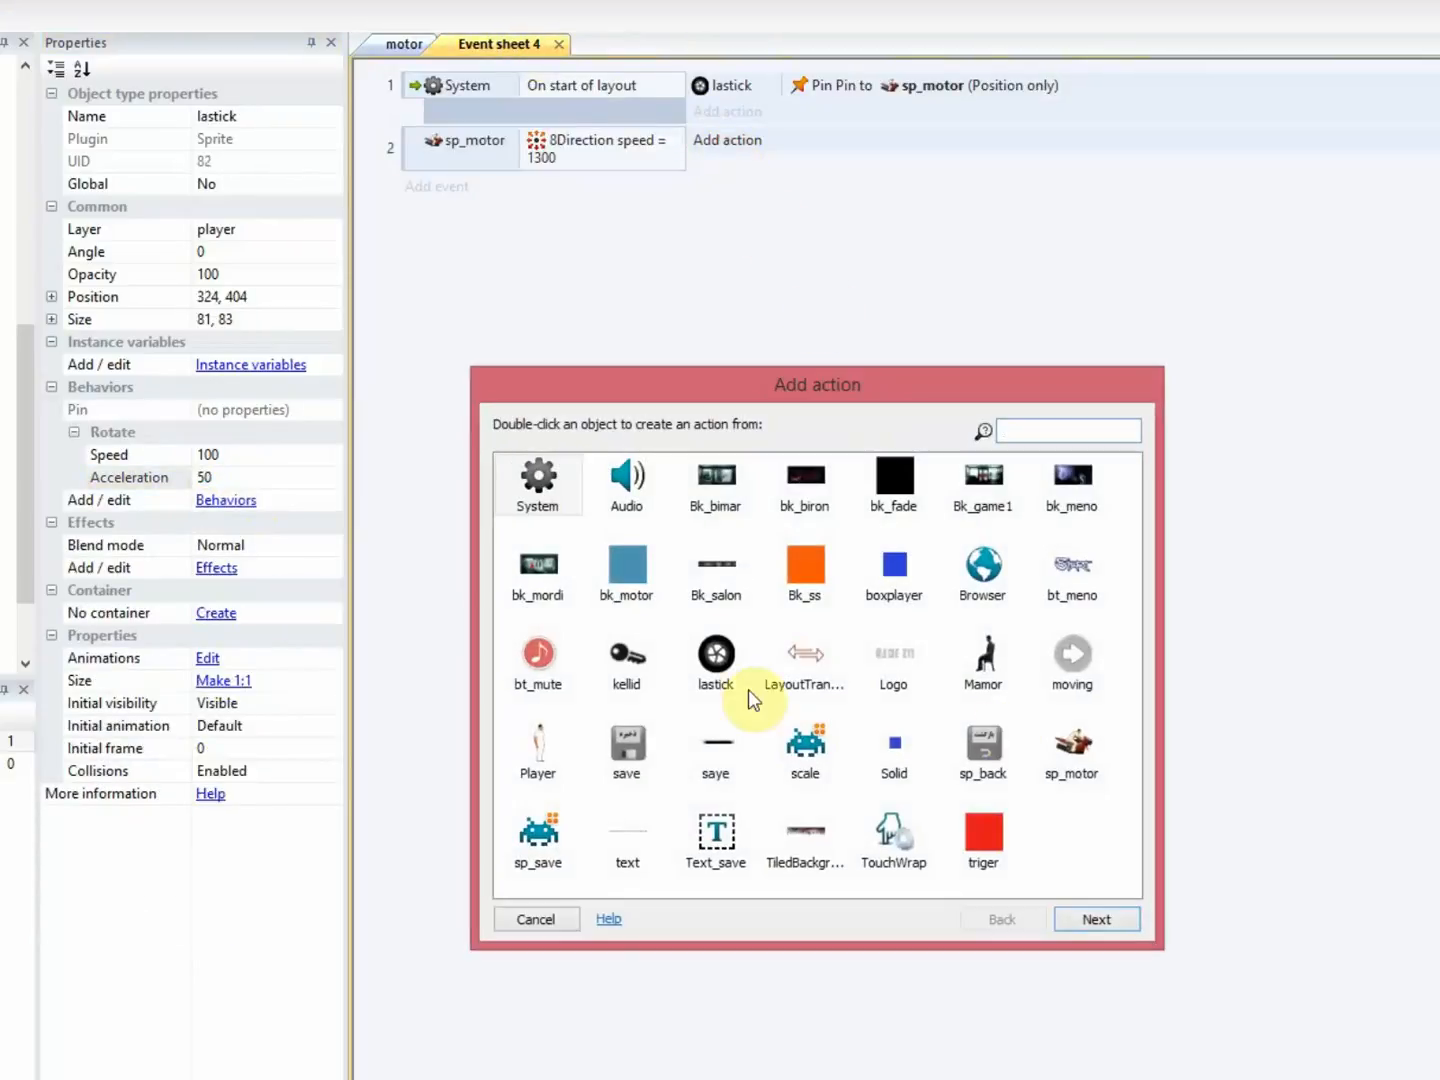
double_click(718, 661)
scroll(706, 700, down, 5)
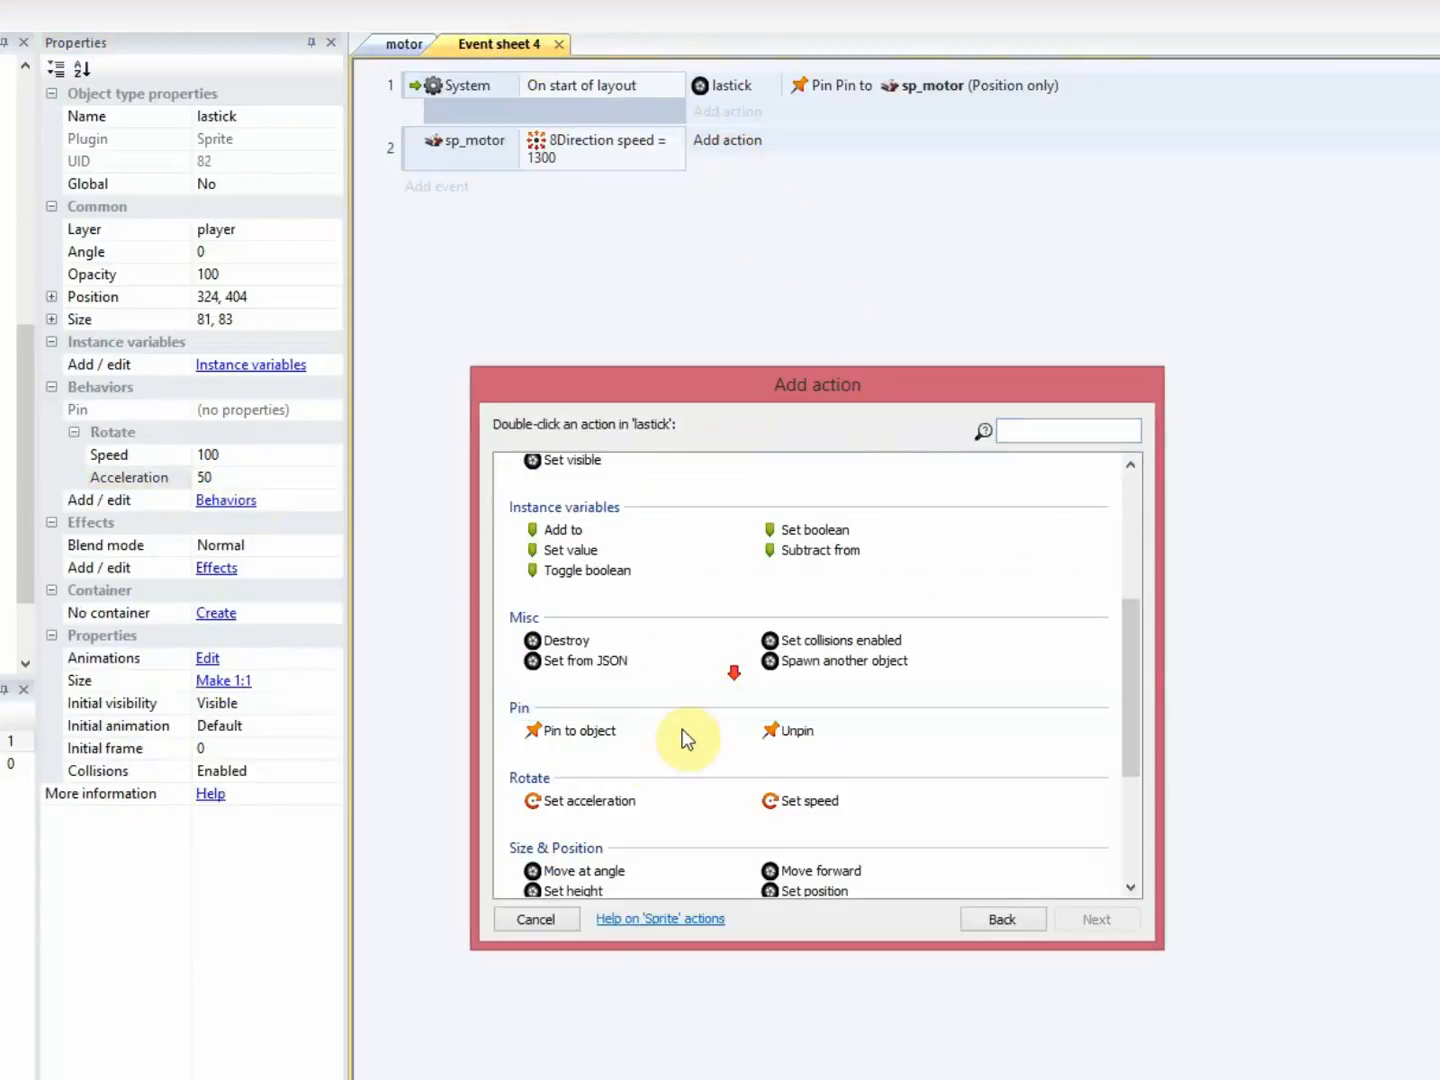
click(606, 805)
double_click(582, 806)
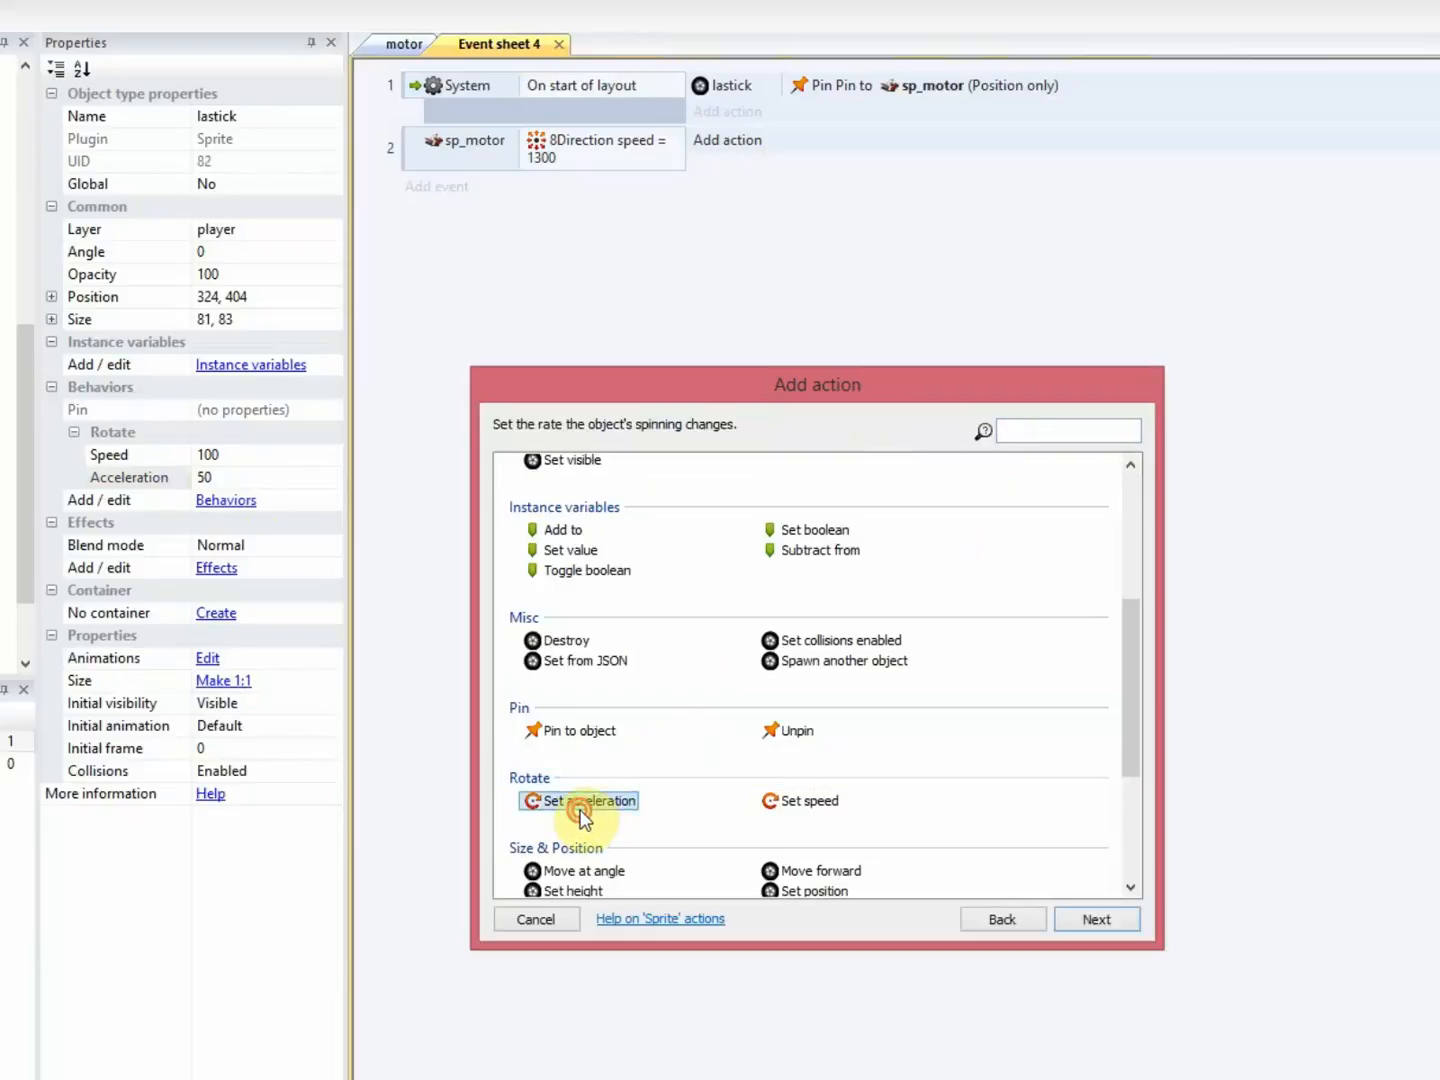
key(Return)
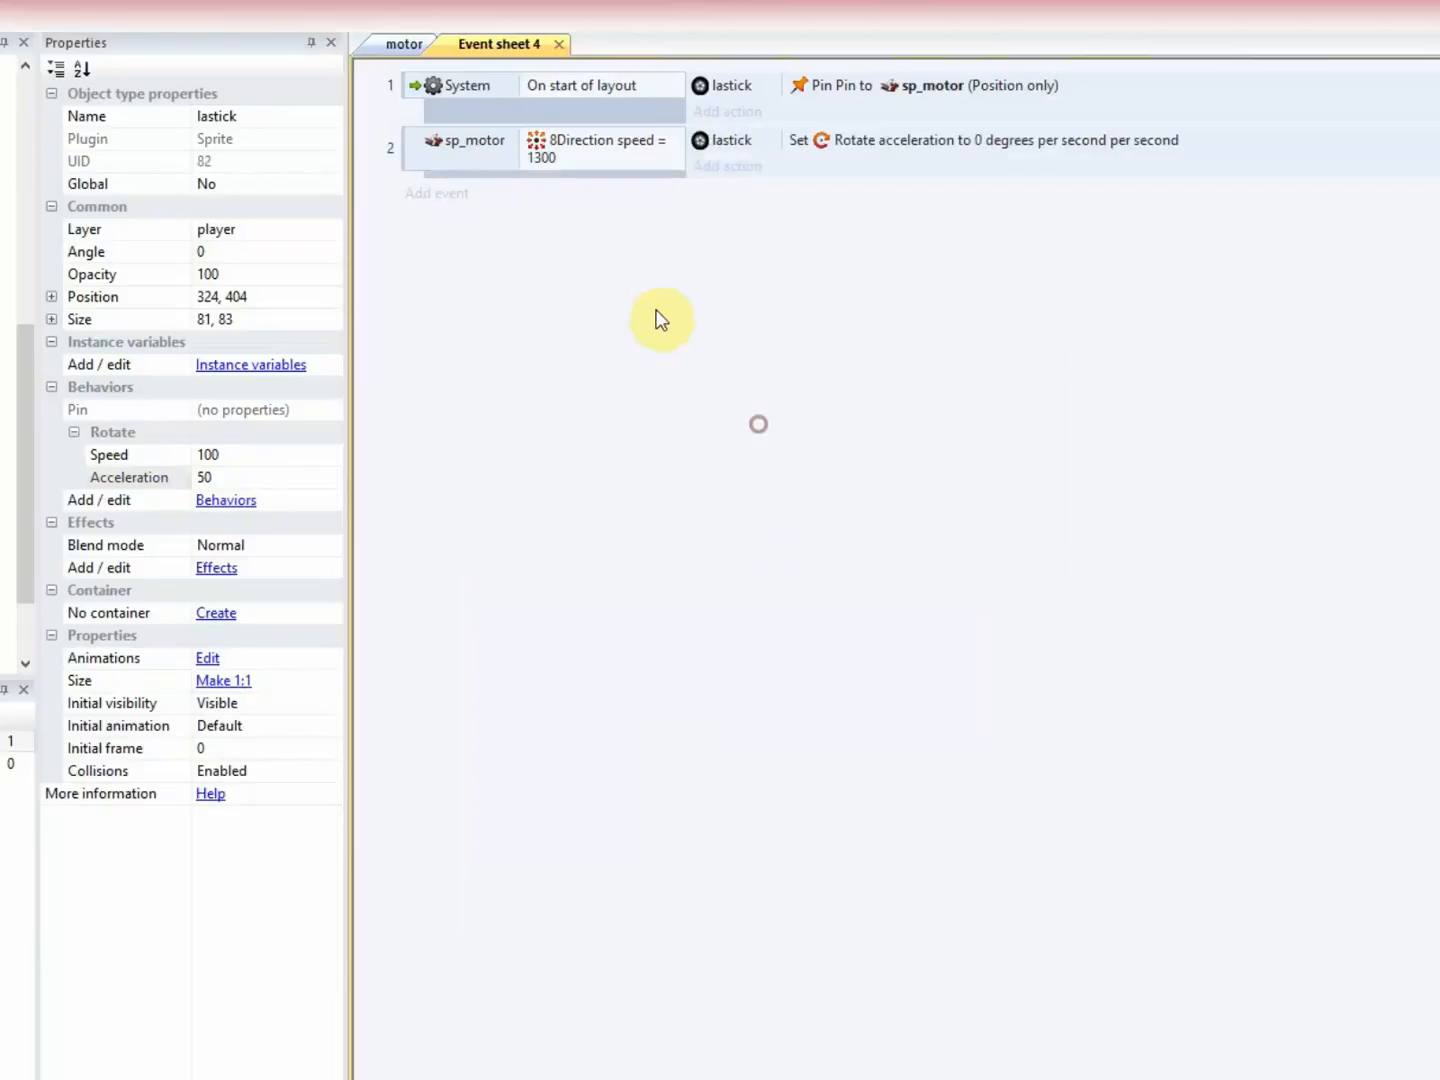
Insert a Text object in the motor layout and place it in the layout's top-left corner at about 4, 12.
click(407, 43)
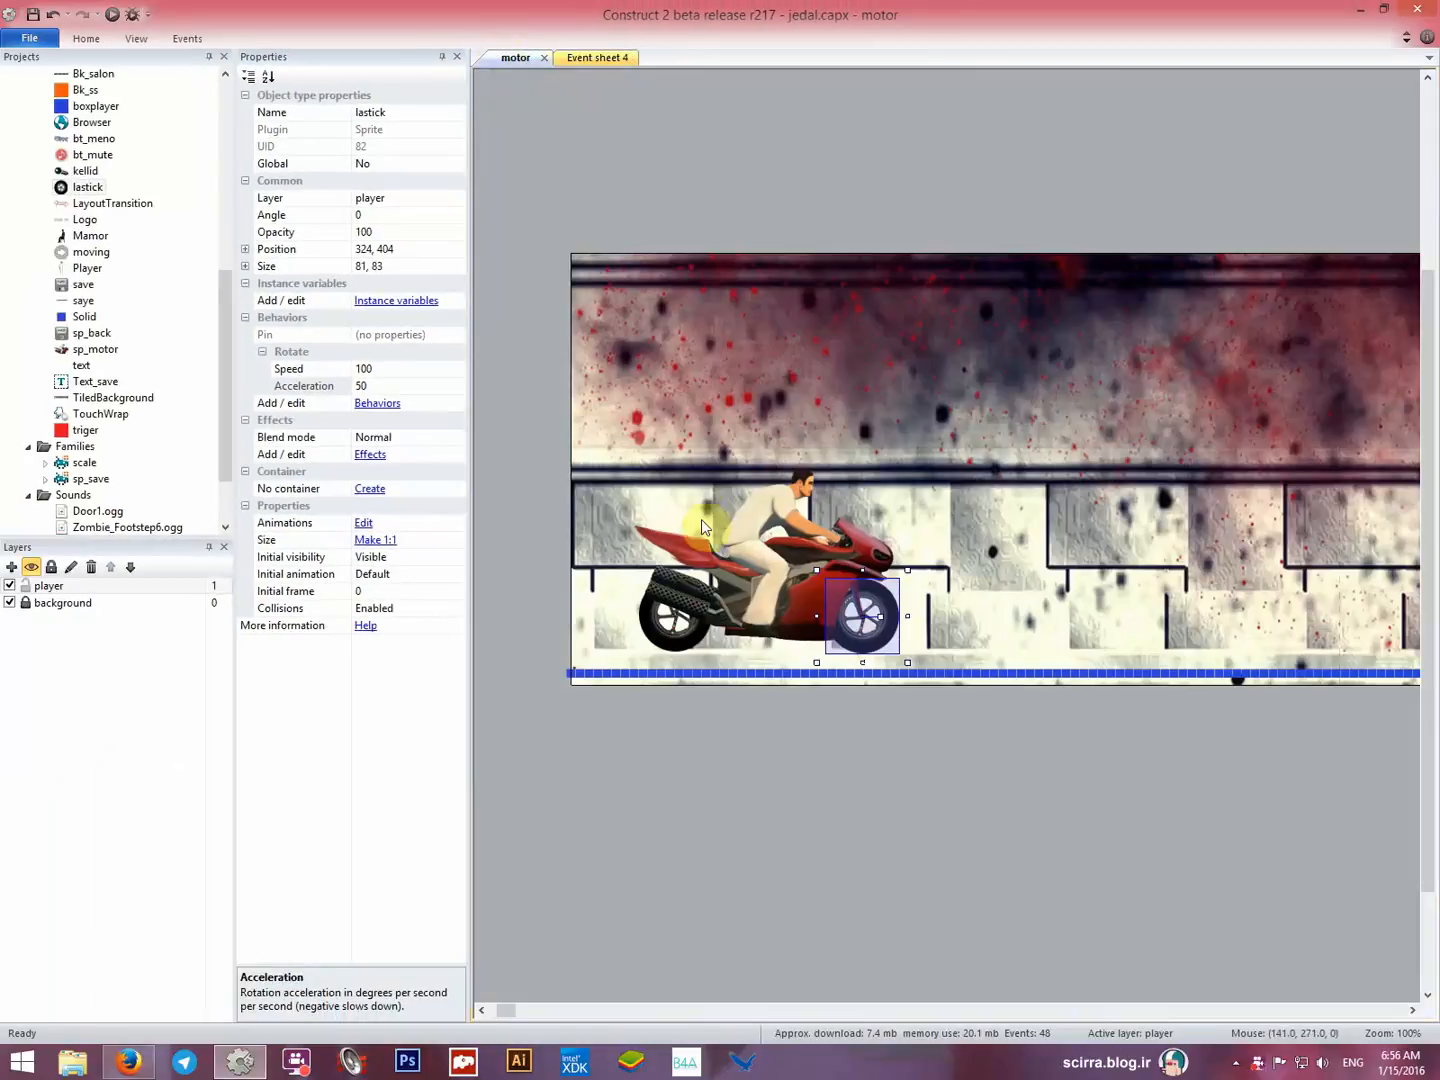
click(680, 721)
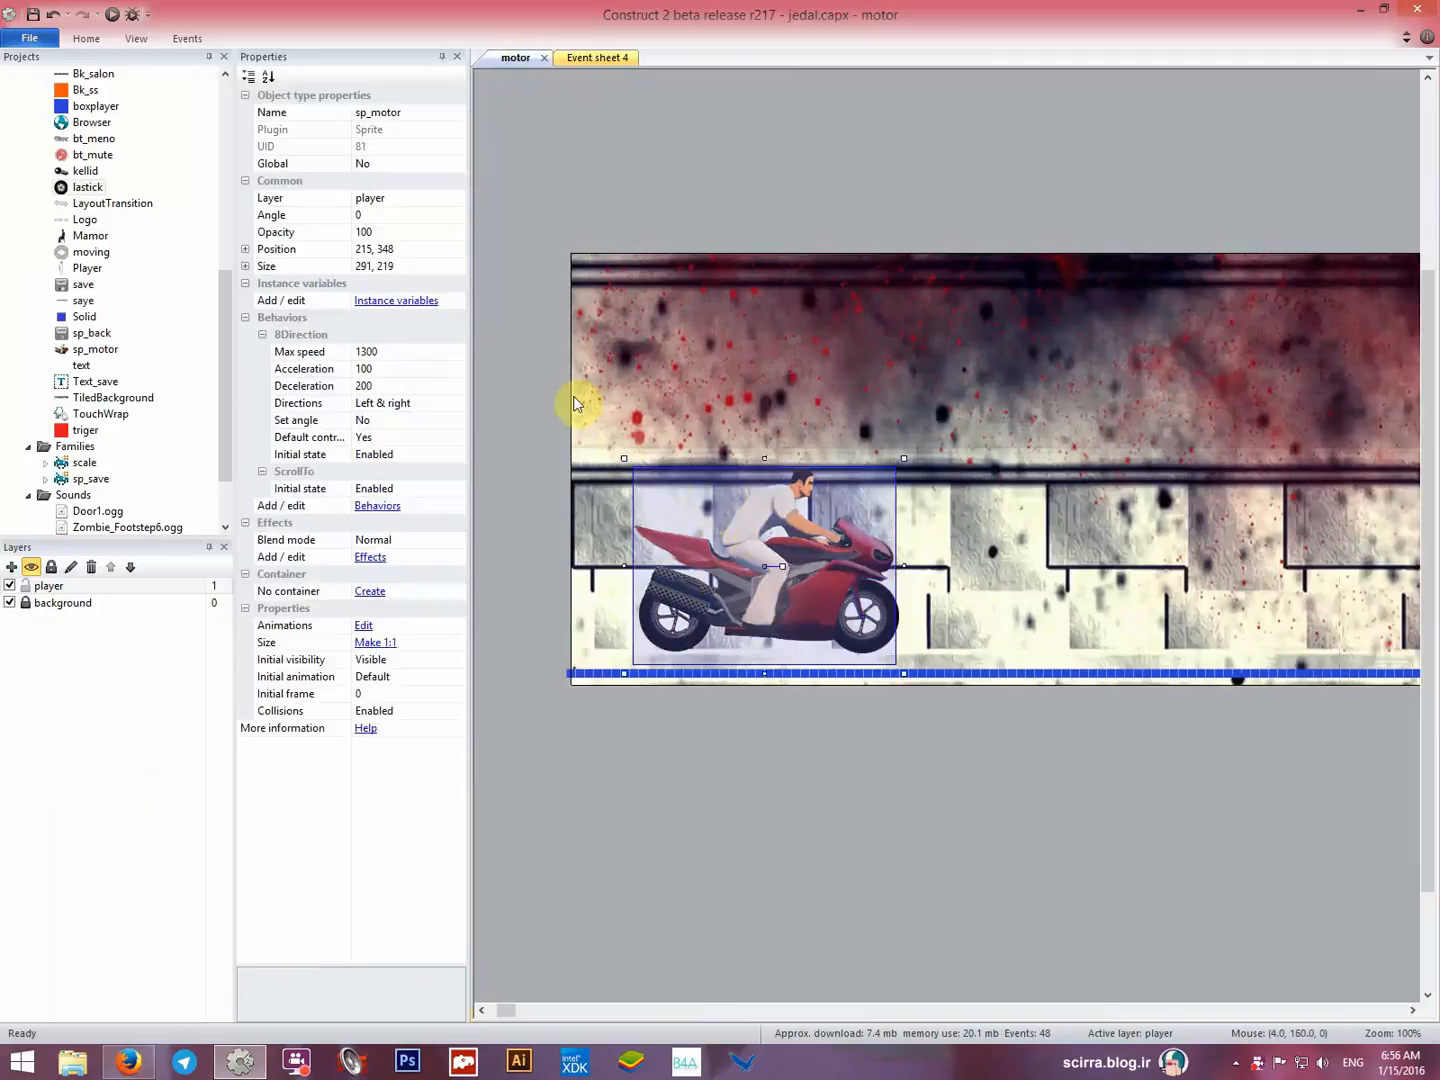
double_click(633, 247)
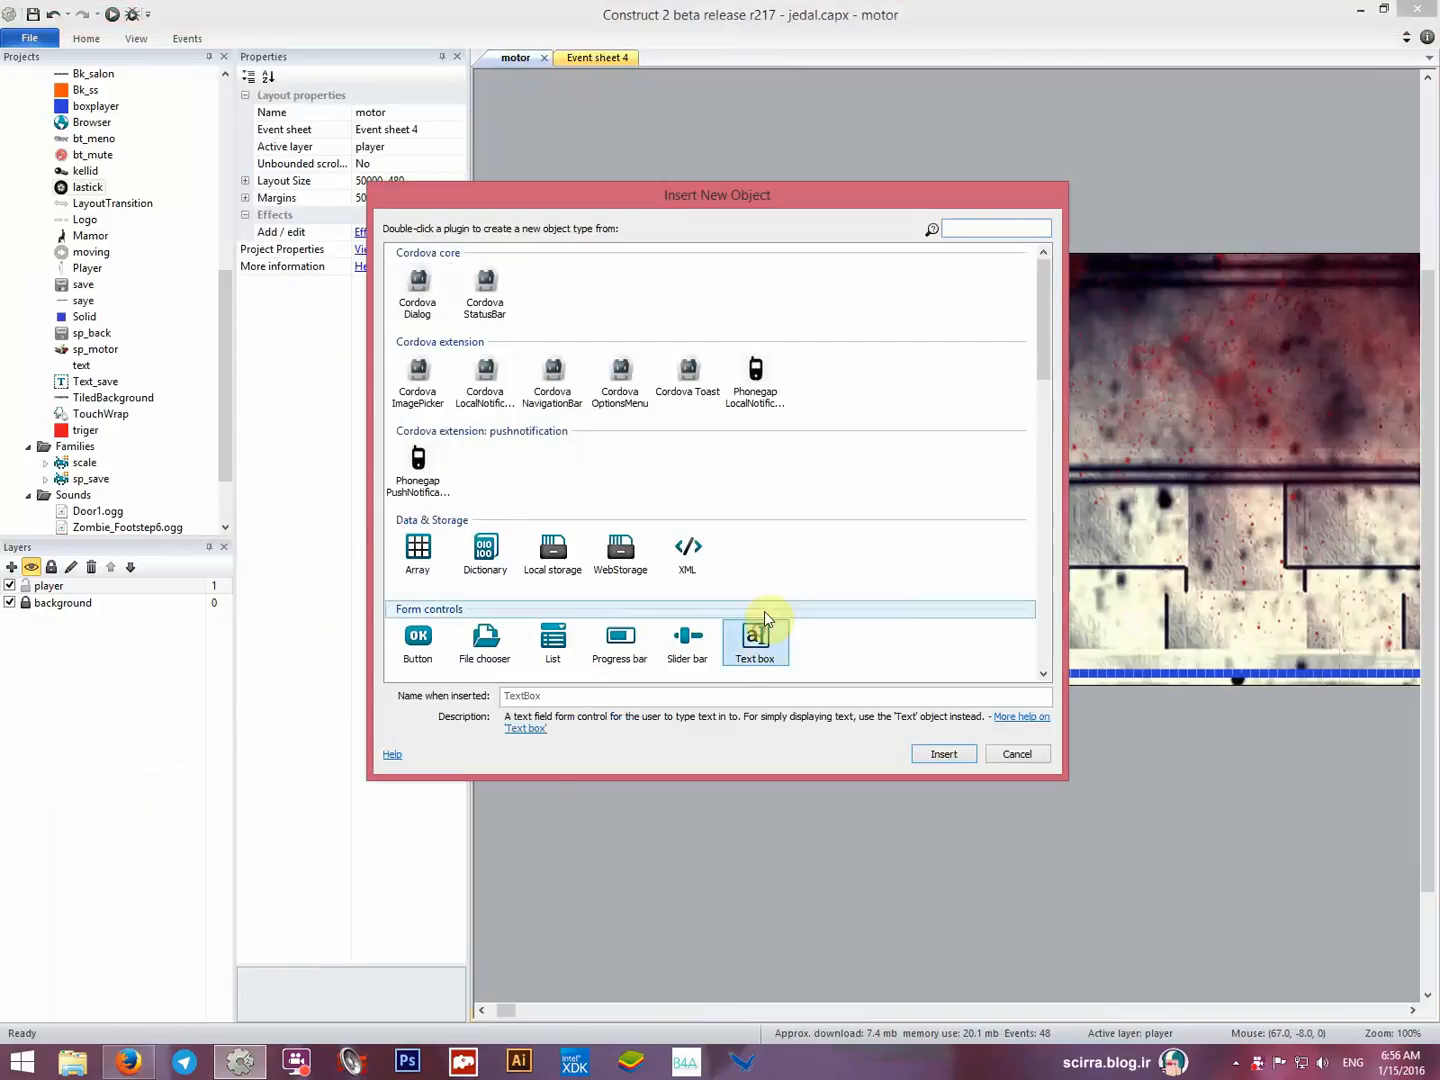
scroll(830, 555, down, 2)
click(890, 540)
double_click(890, 552)
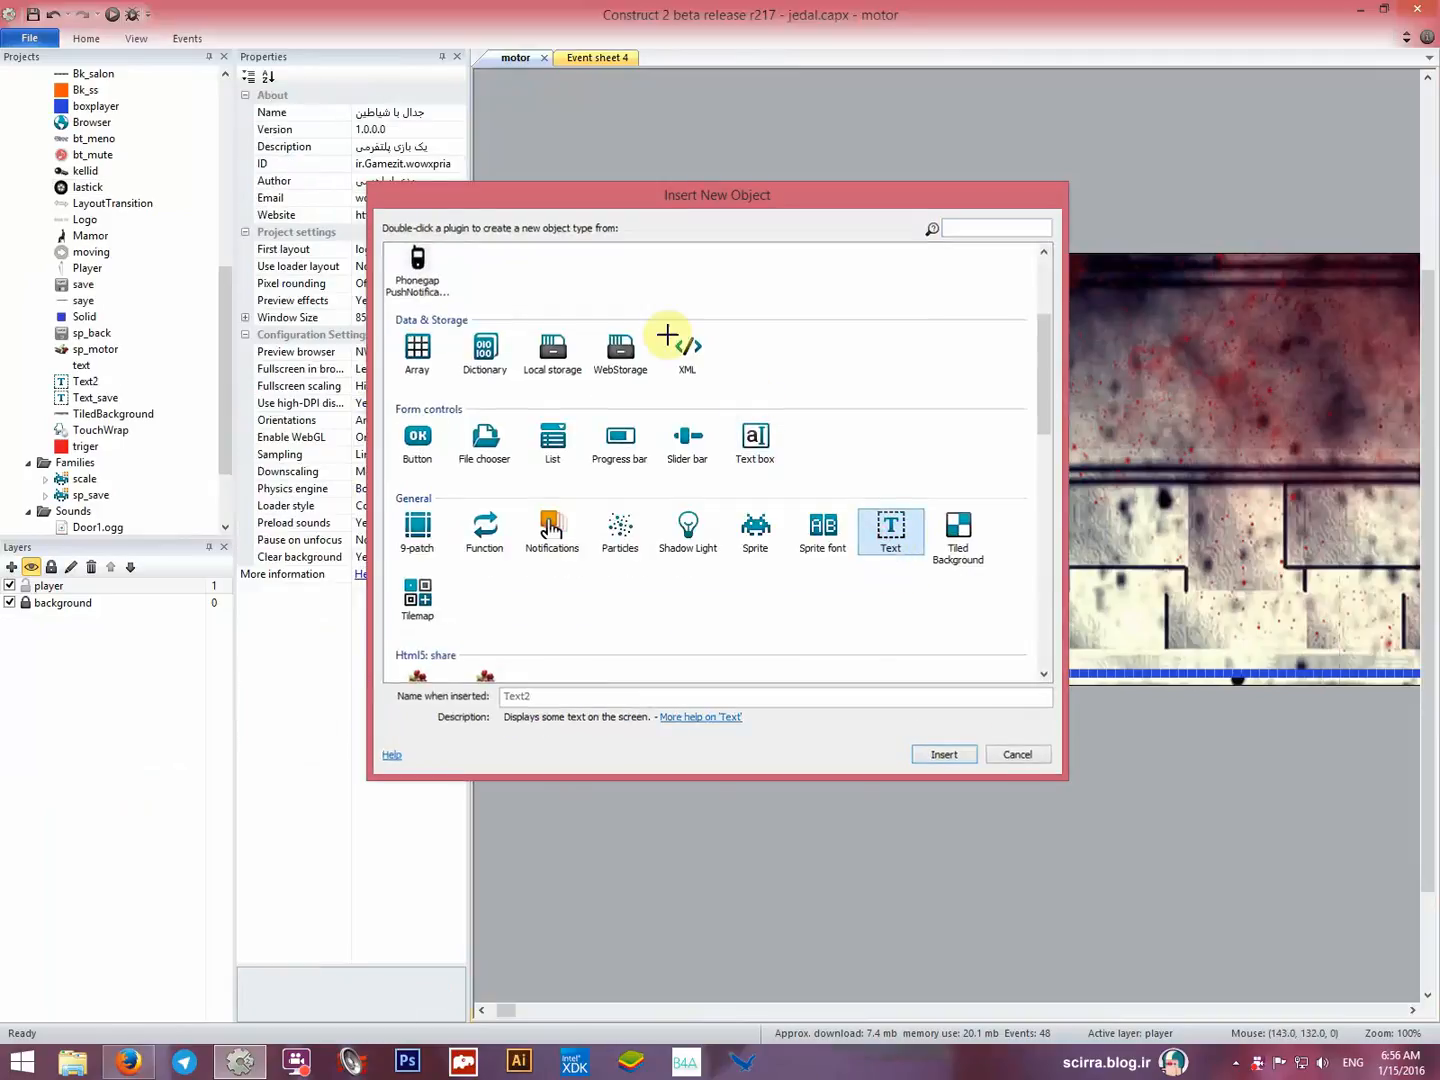
click(607, 305)
drag(614, 305, 591, 274)
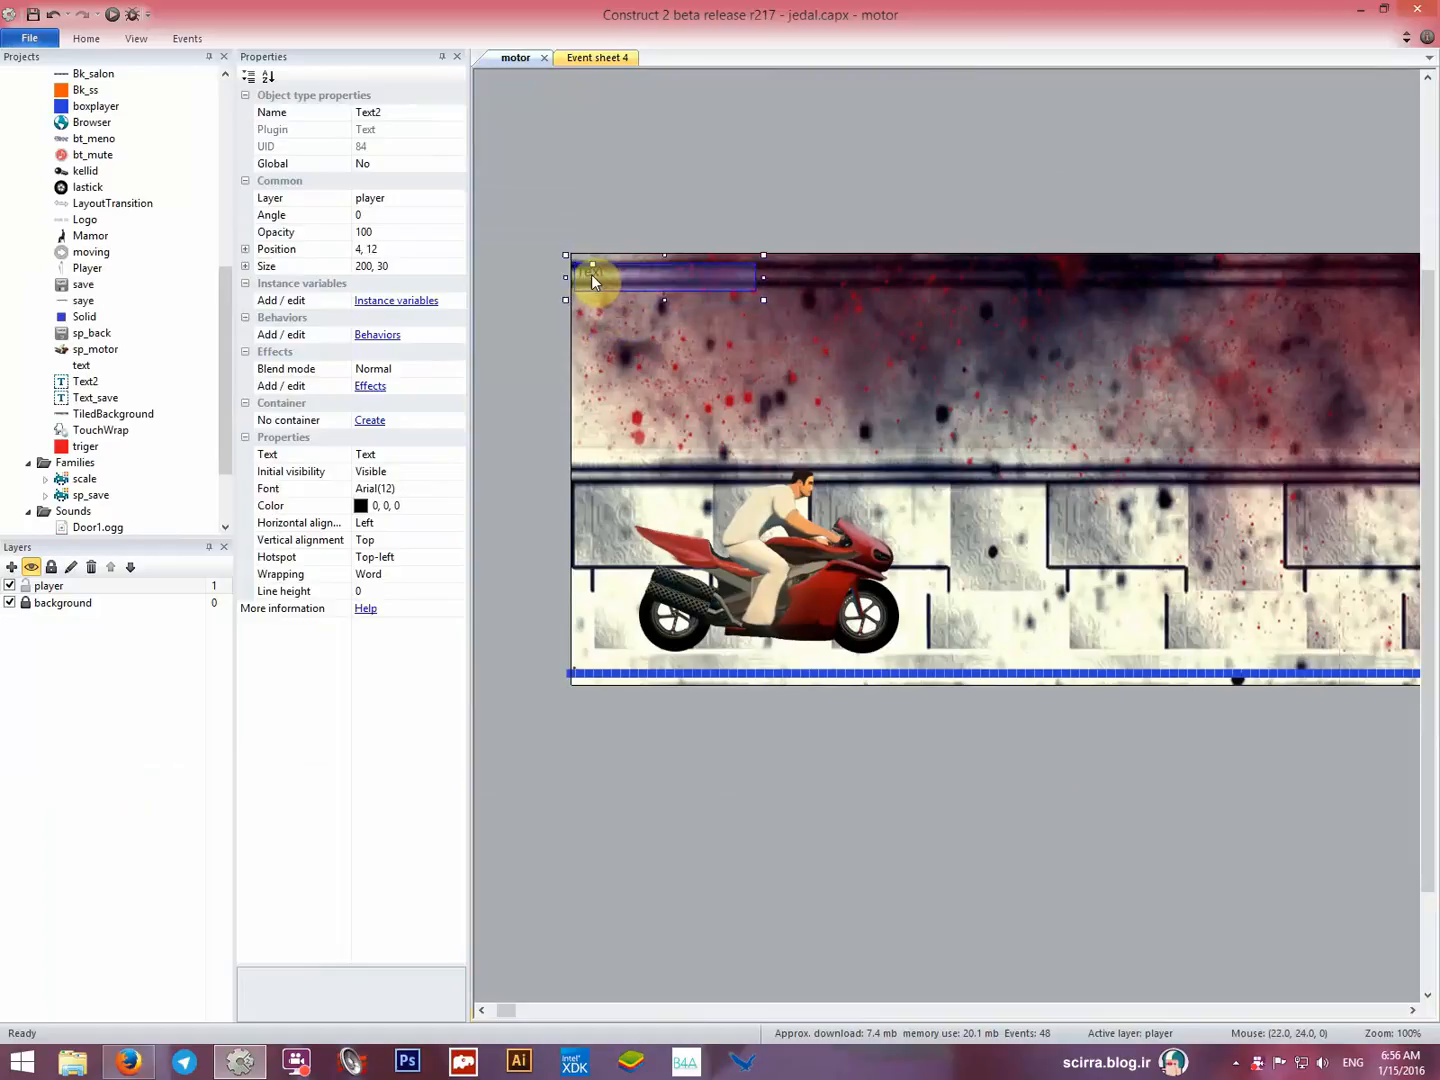
Rename the new text object Text_speed and set its color to white (255, 255, 255).
click(400, 115)
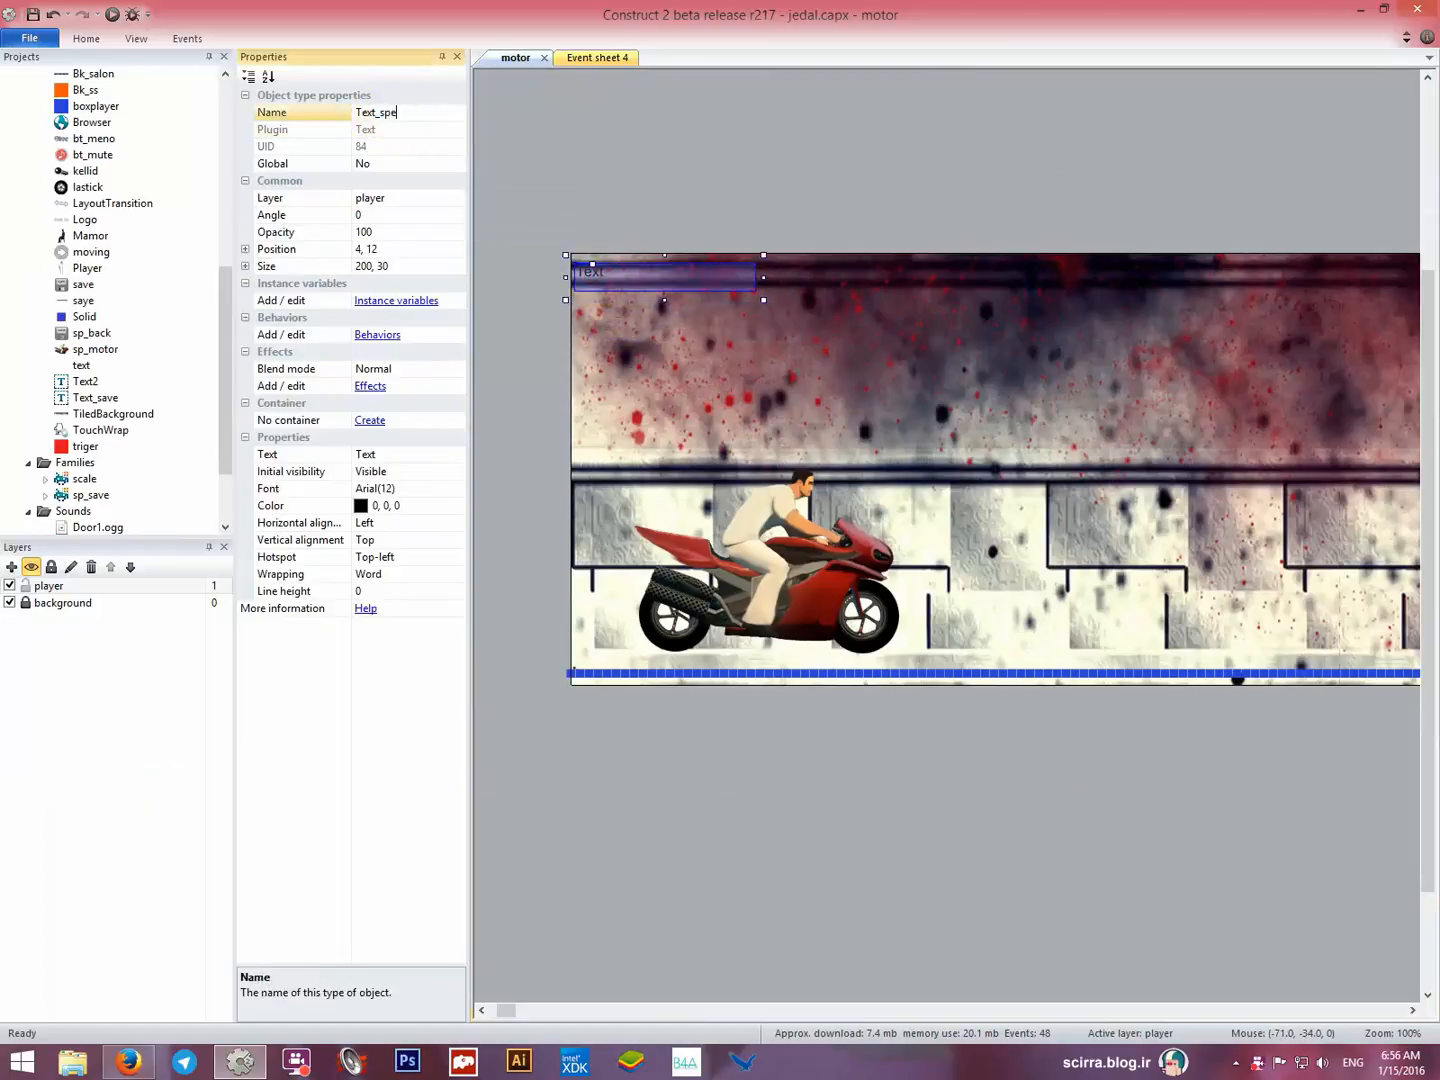
click(593, 282)
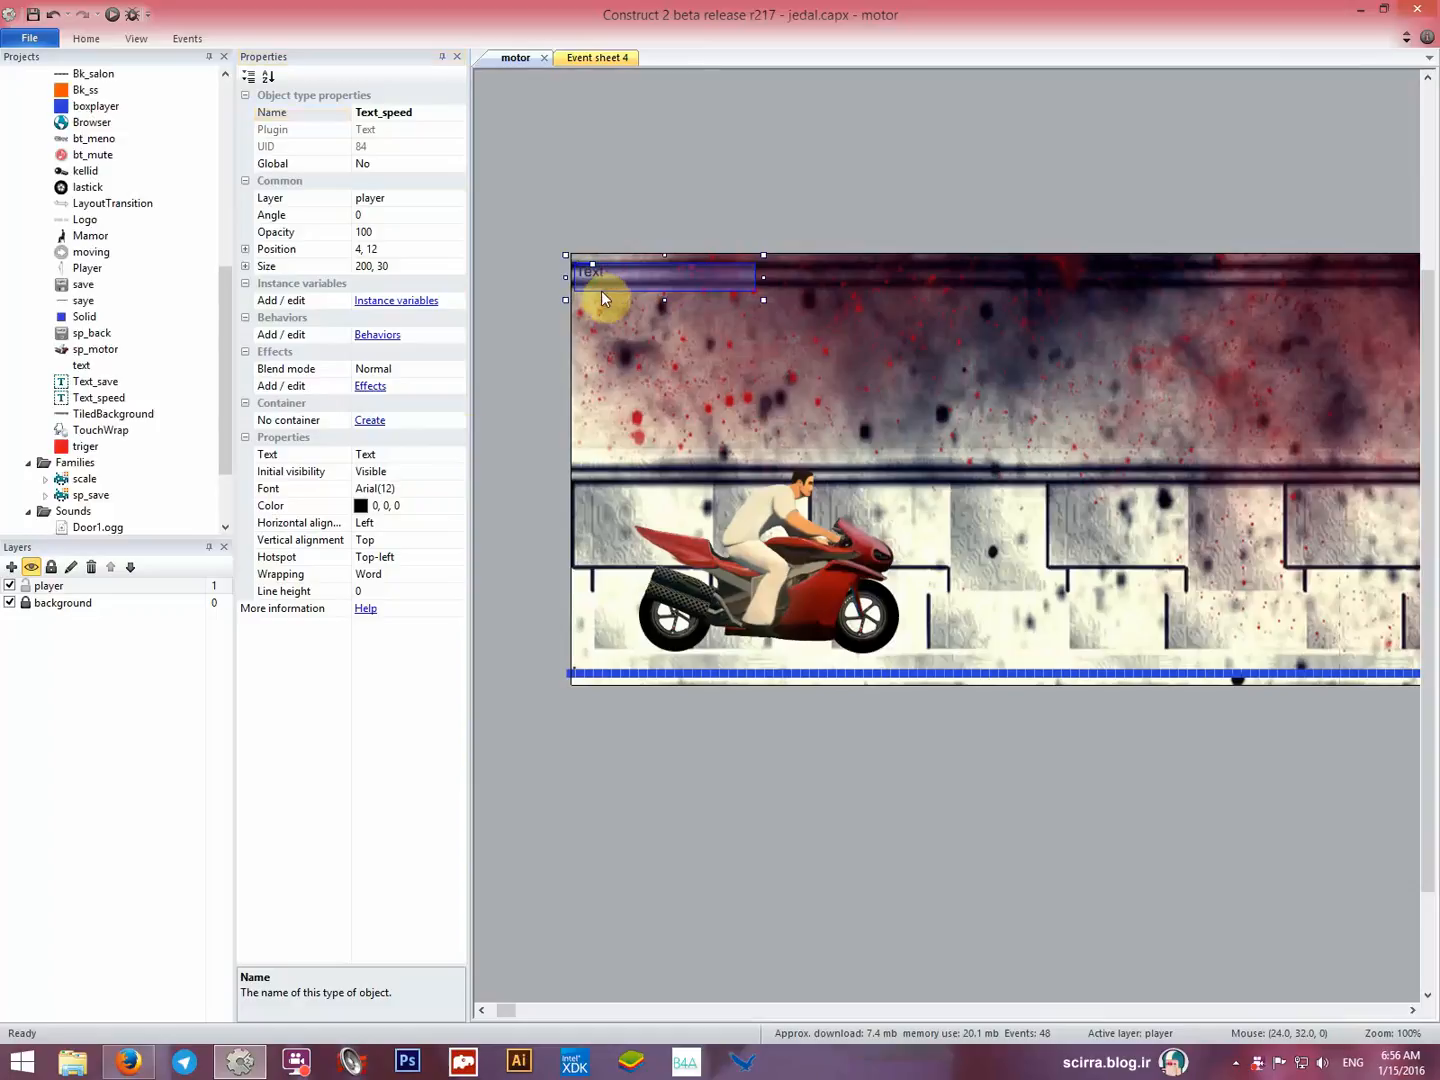
click(457, 505)
click(625, 697)
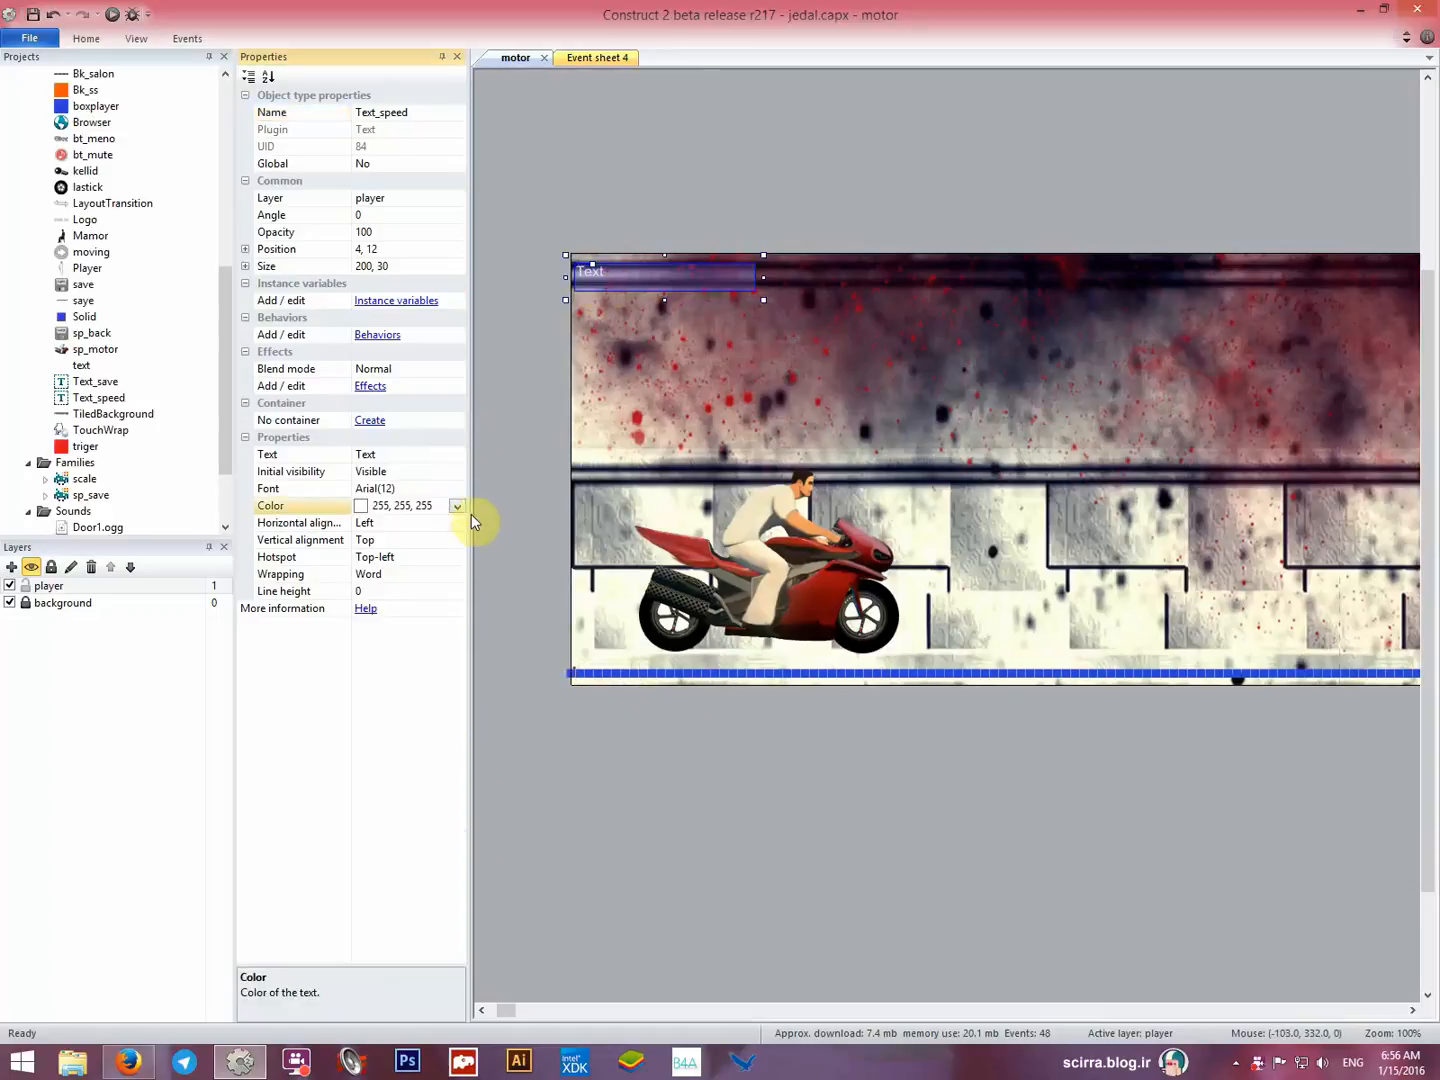
Set the Text_speed font to Arial Bold, size 20, and resize its box to about 180 × 52.
click(457, 488)
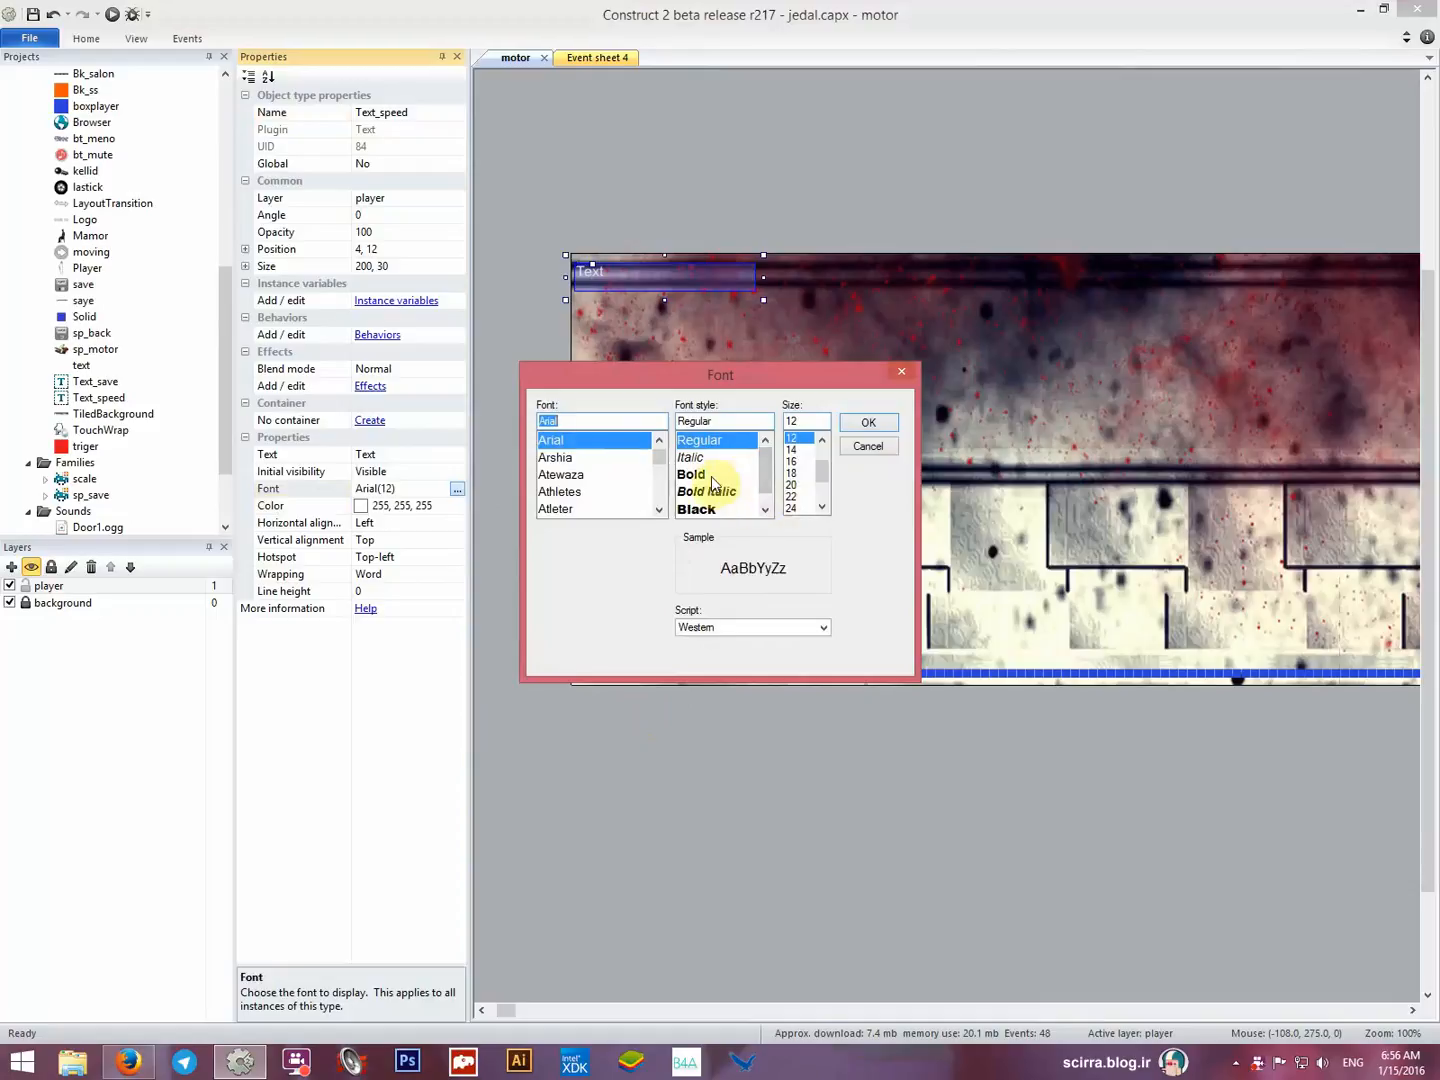
click(705, 474)
click(803, 474)
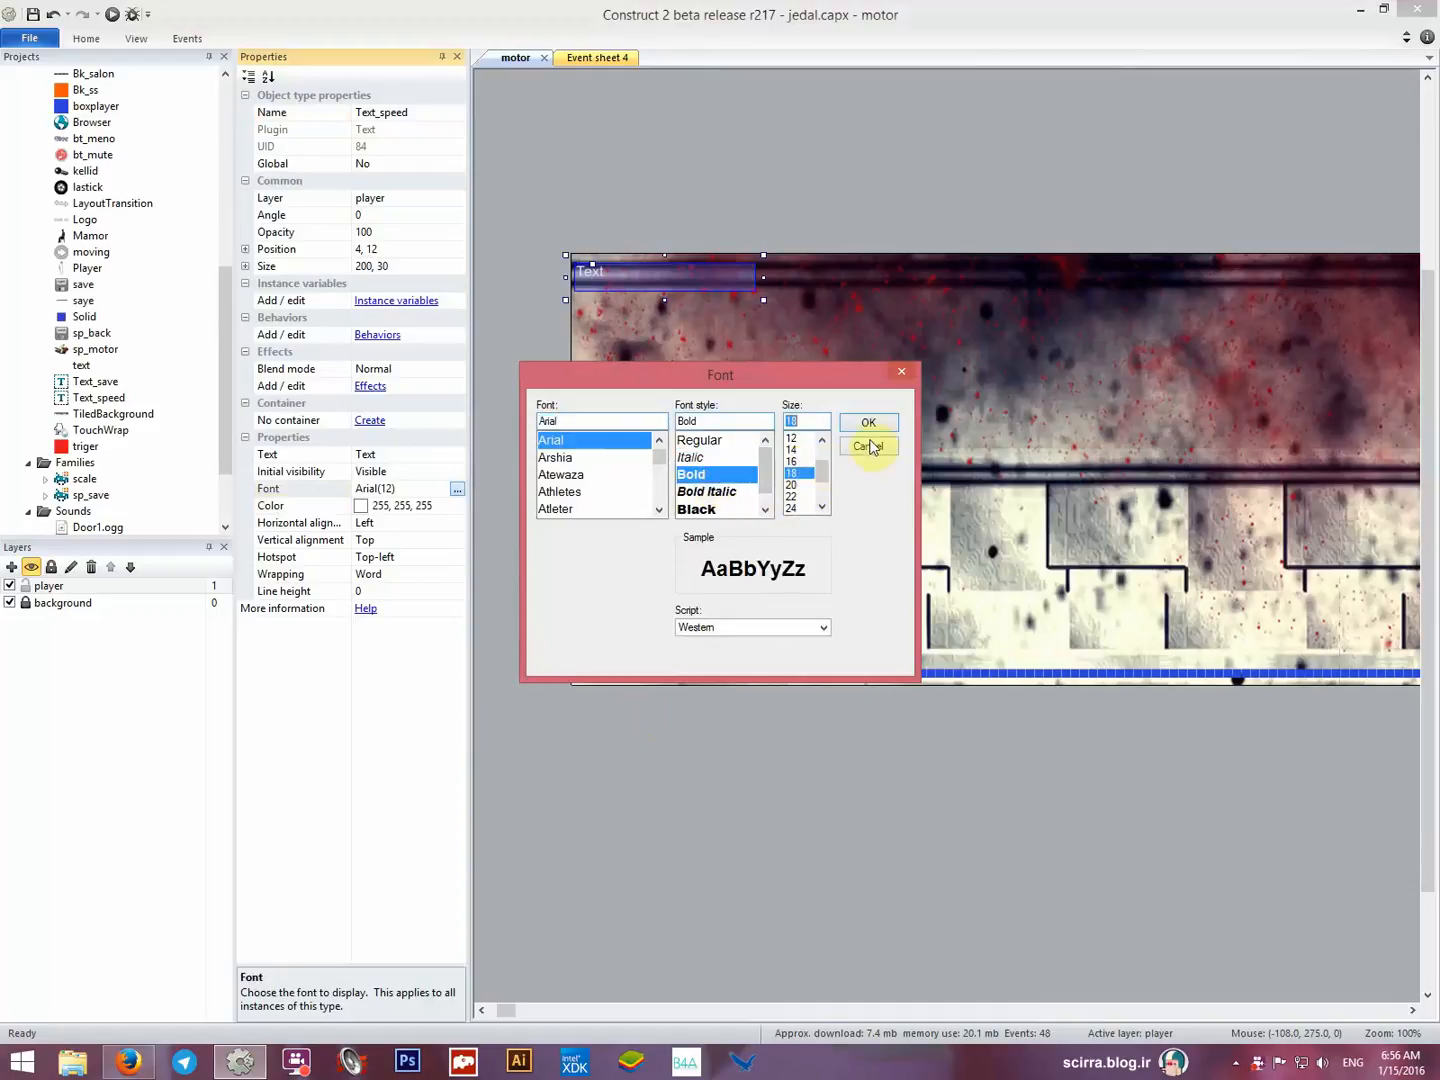
click(791, 485)
click(868, 422)
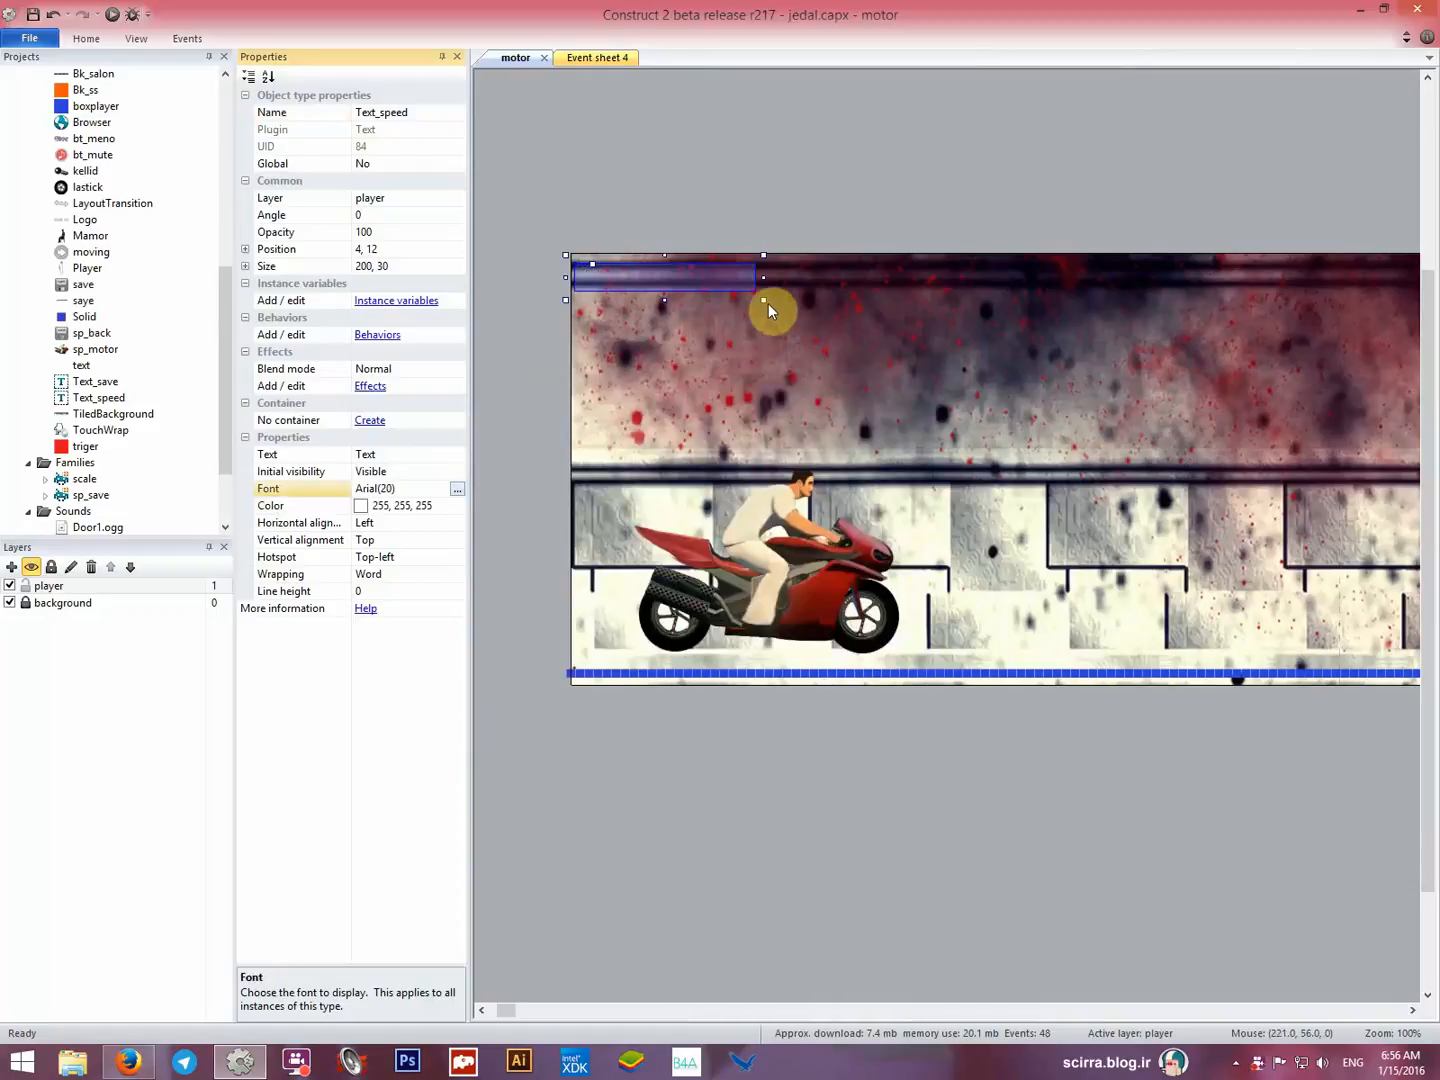
drag(765, 302, 688, 292)
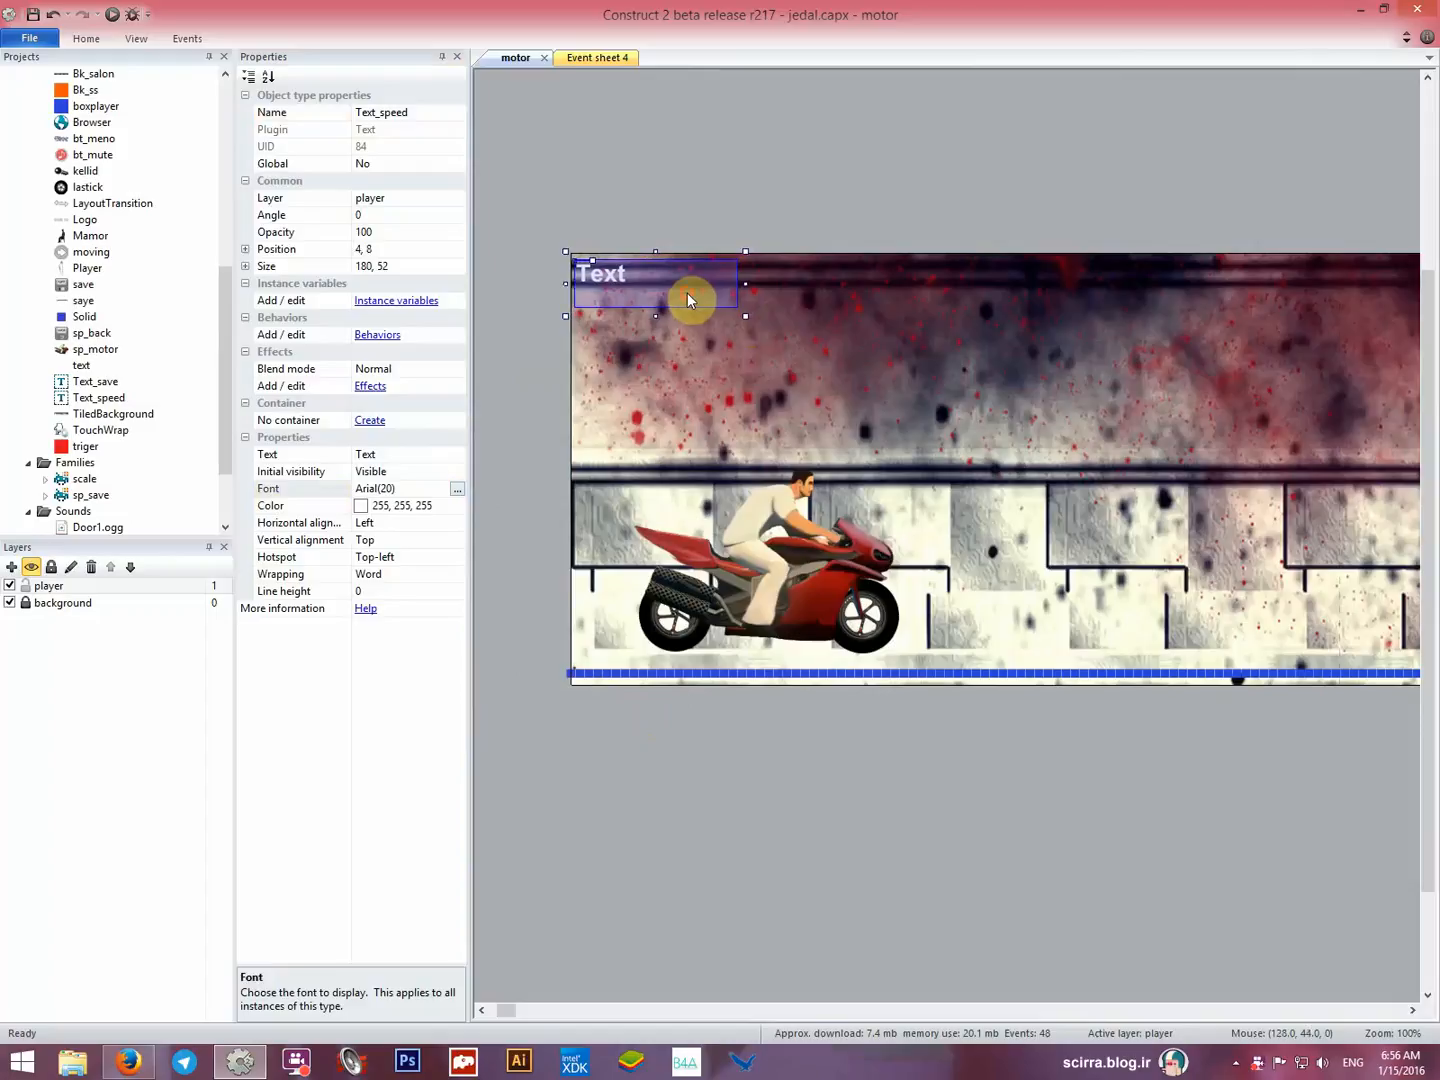
Clear the default content of Text_speed and move the object to about 6, 6 in the layout.
click(419, 455)
key(BackSpace)
key(Return)
key(Return)
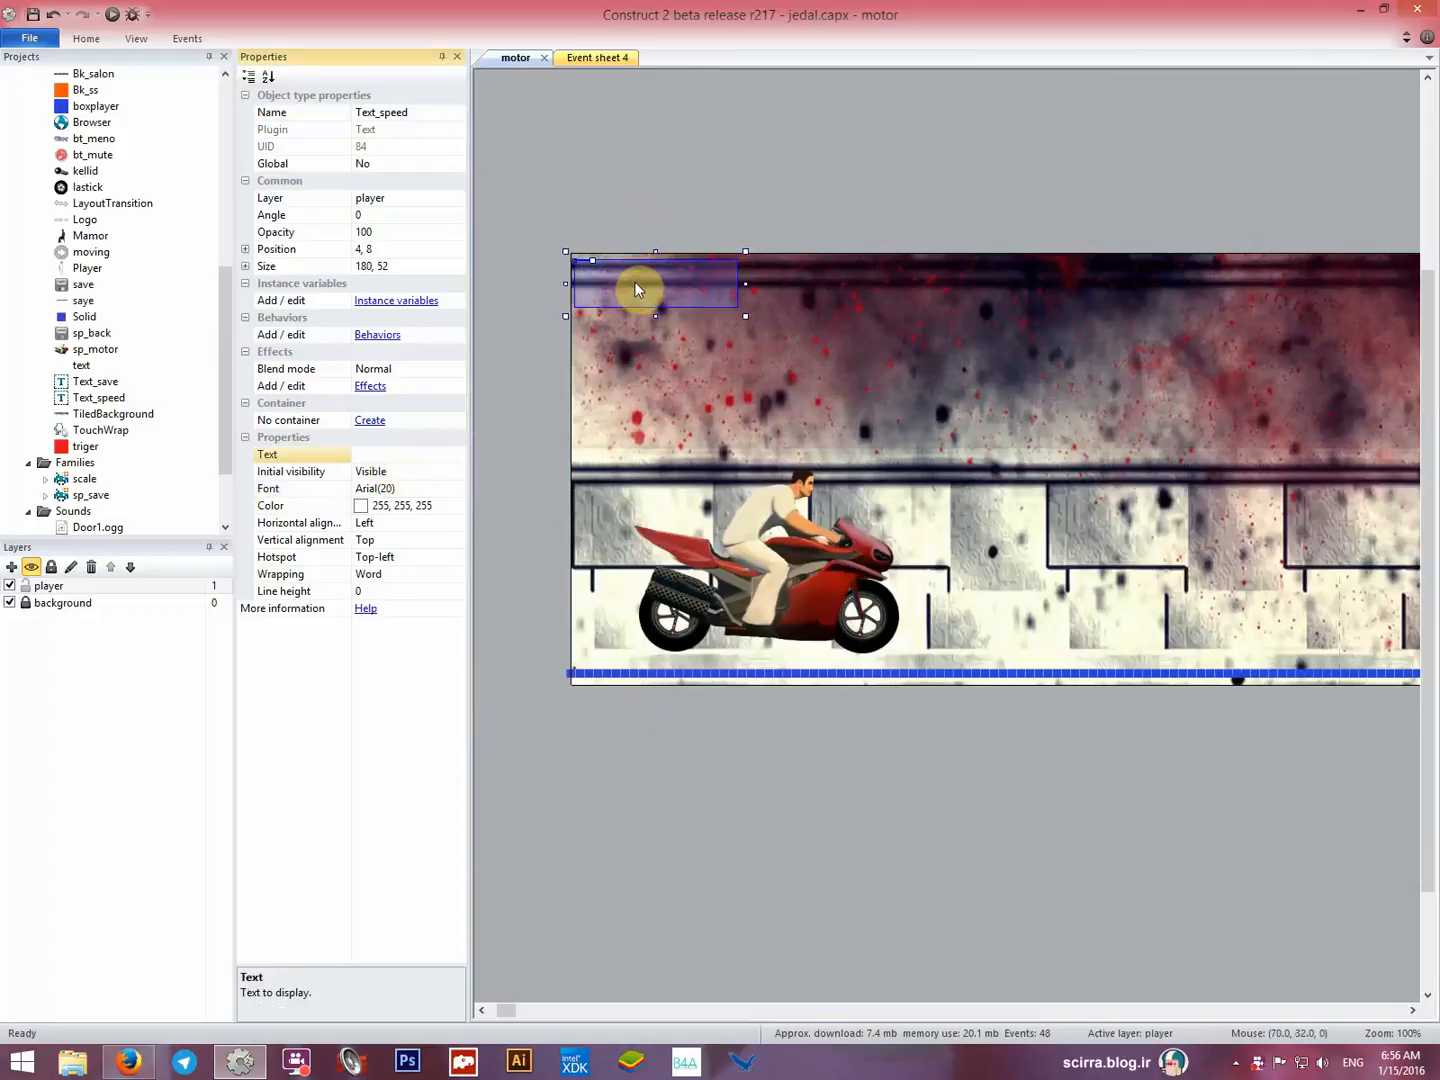
drag(634, 282, 636, 279)
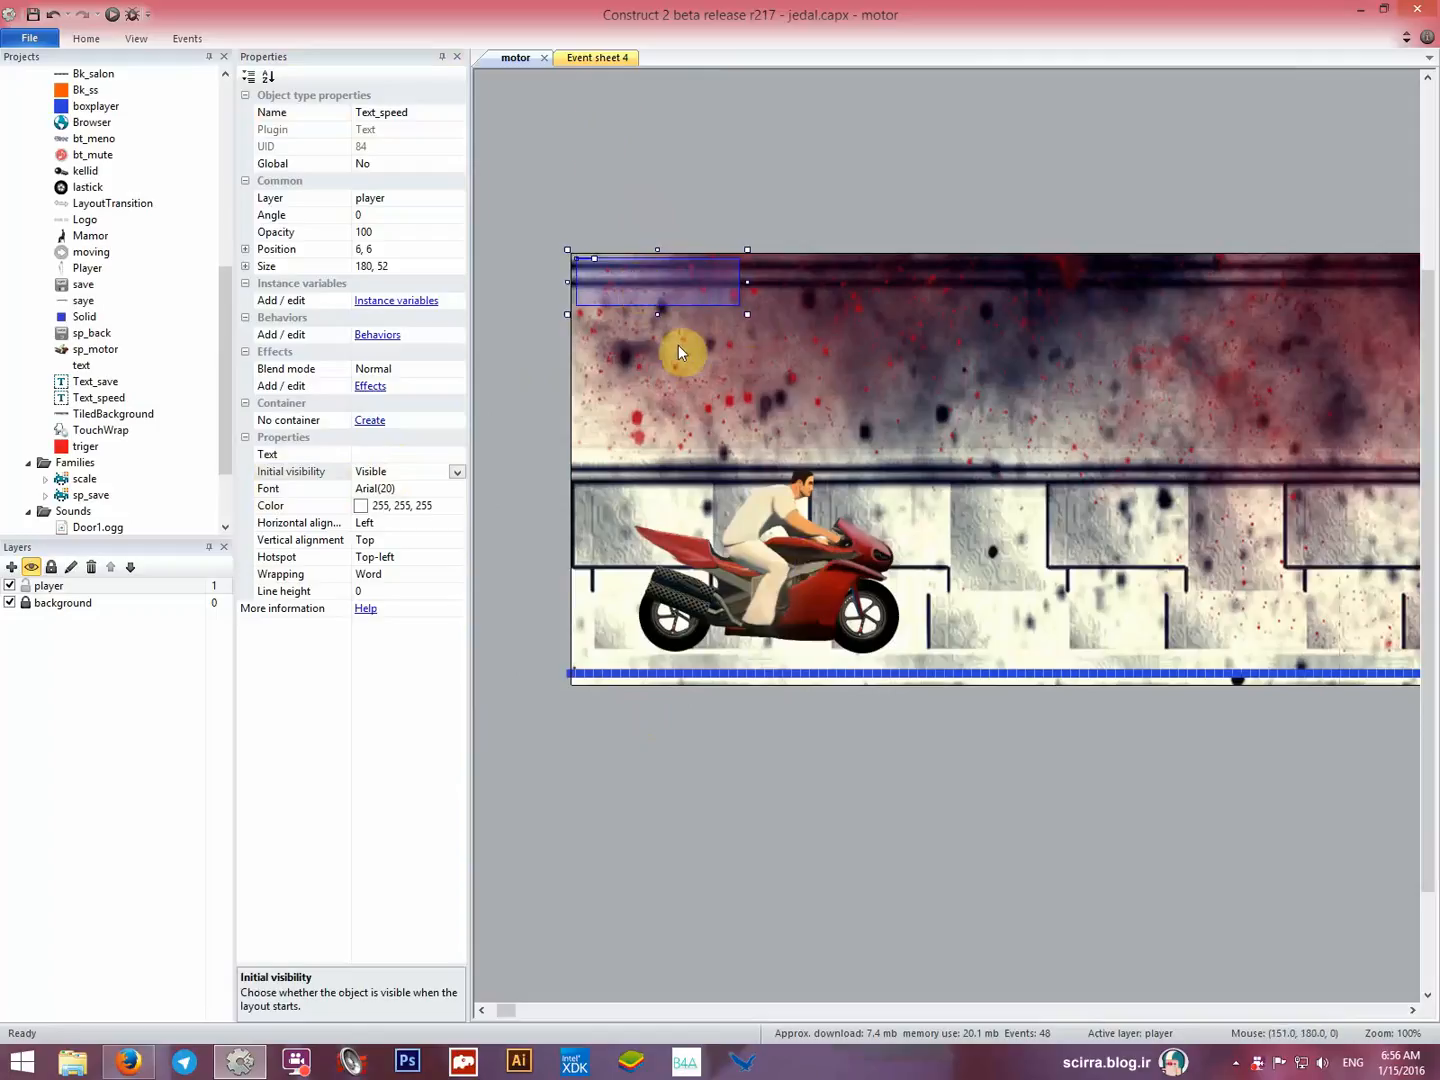
click(763, 549)
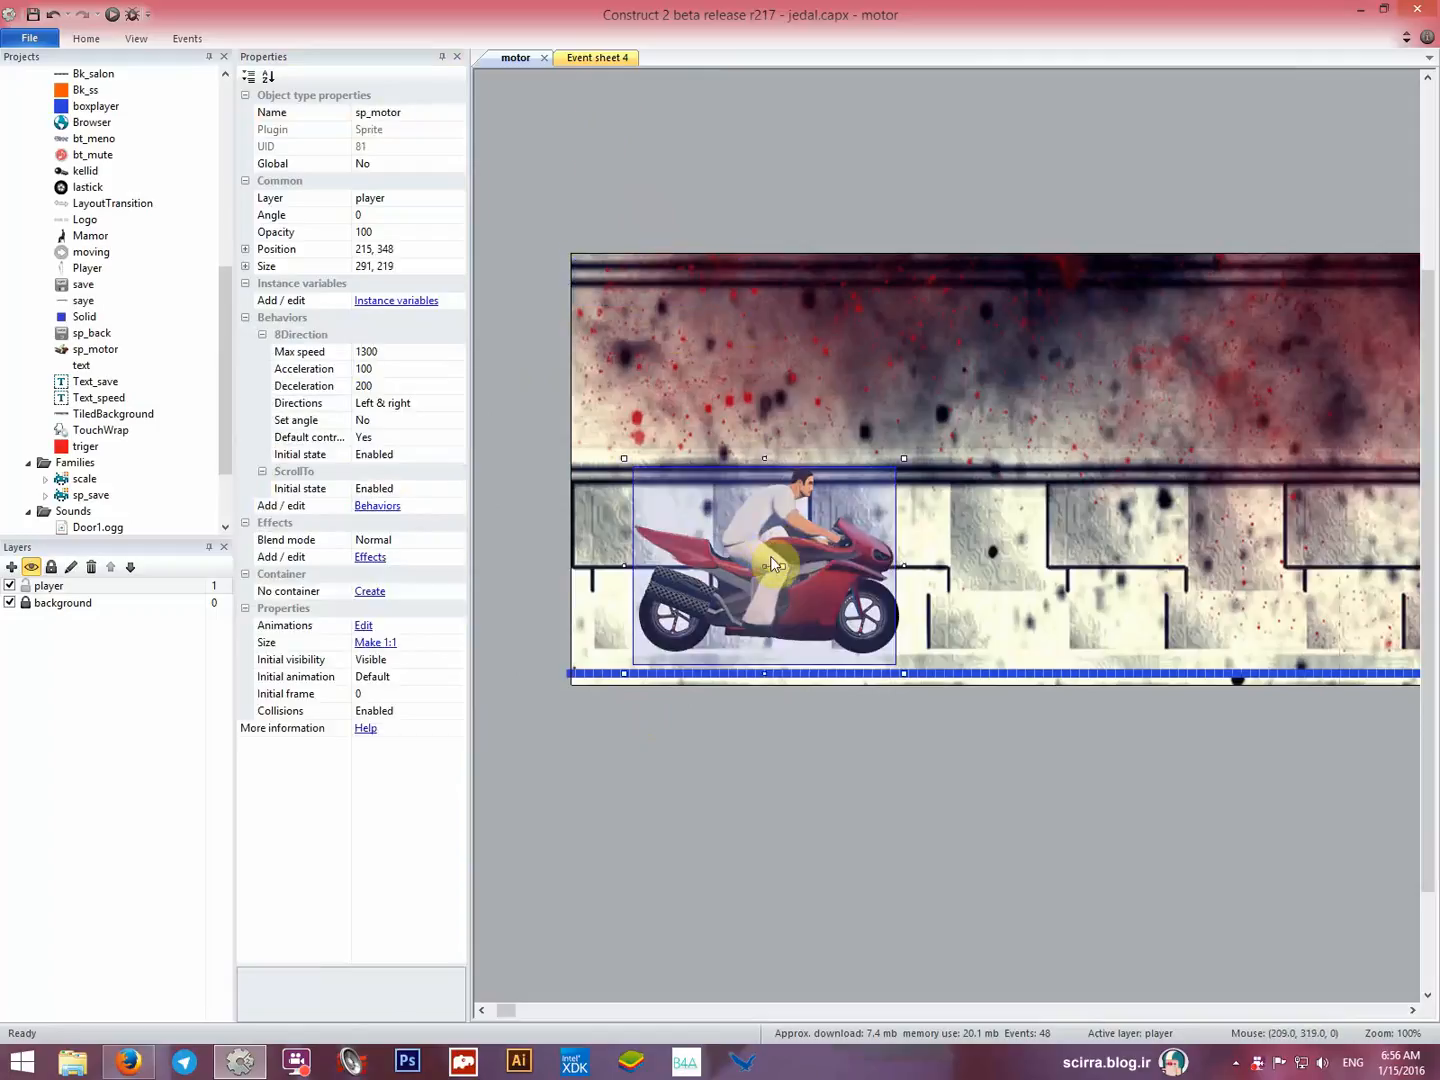
click(639, 278)
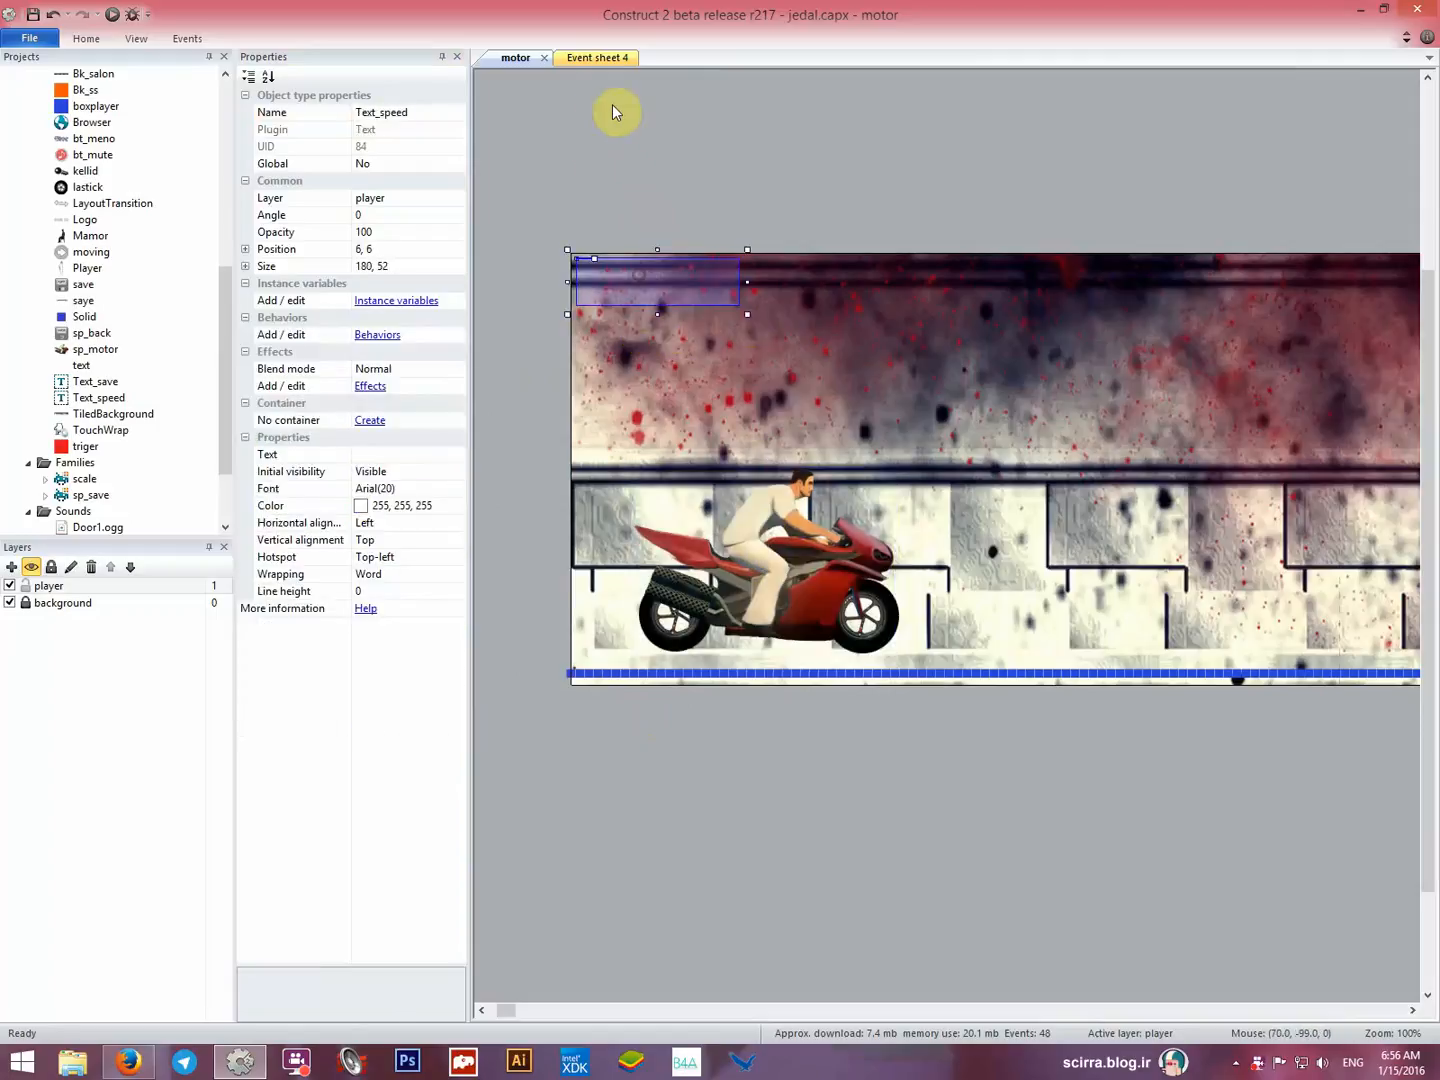
Add a System "Every tick" event to Event sheet 4.
click(592, 58)
click(567, 180)
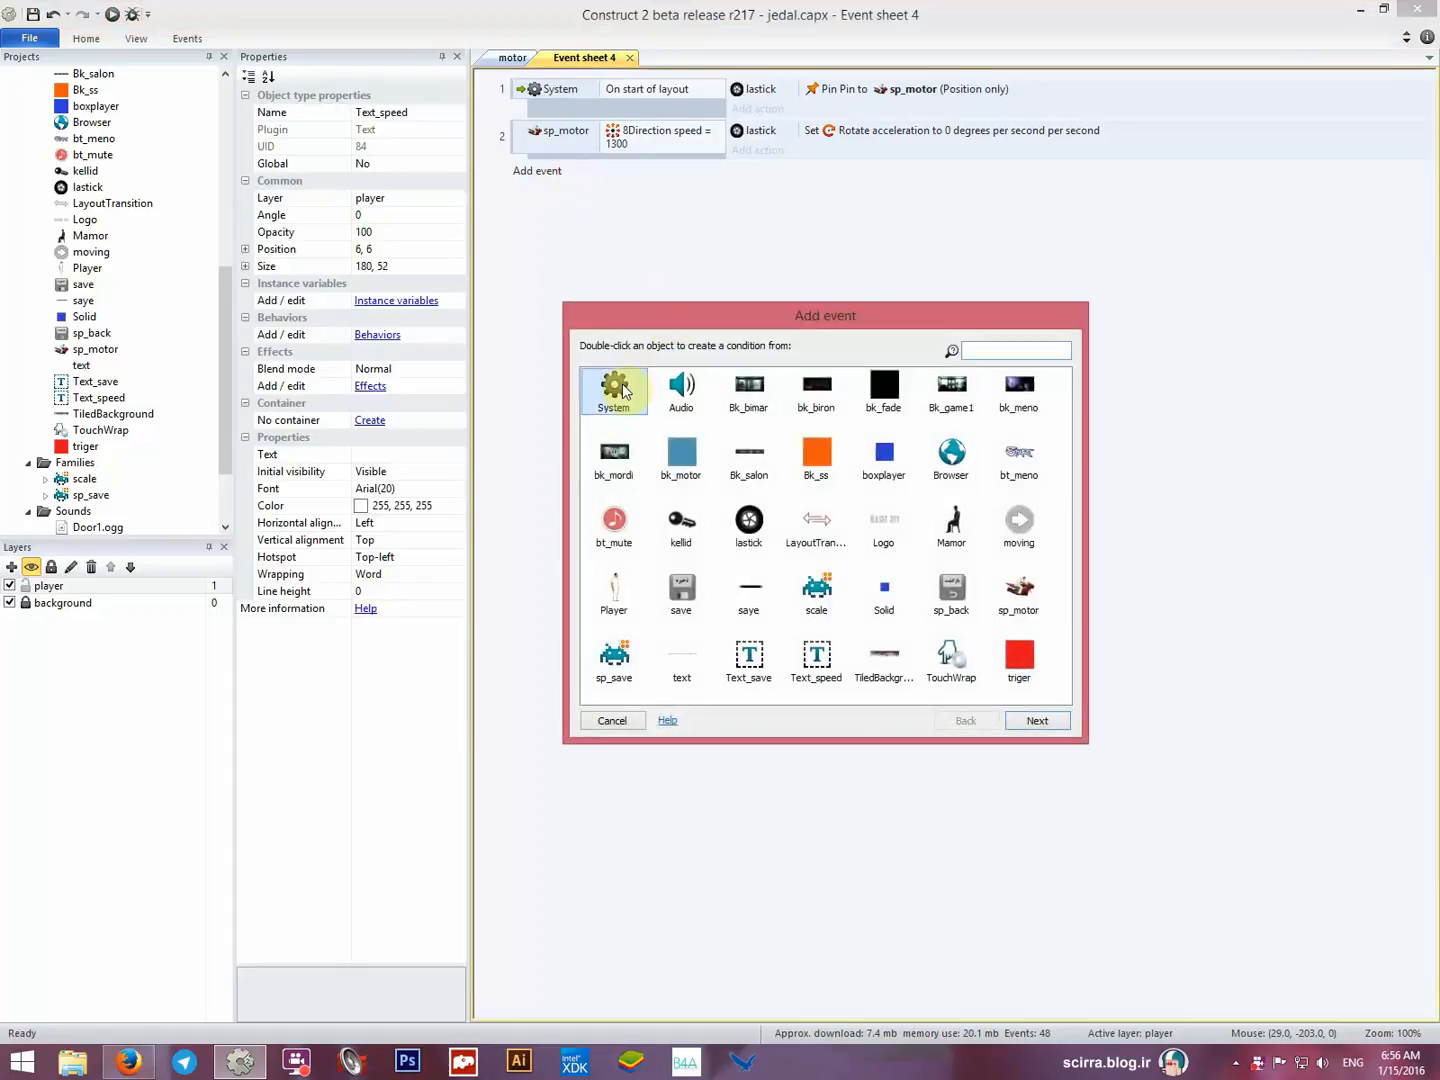
double_click(626, 411)
click(828, 464)
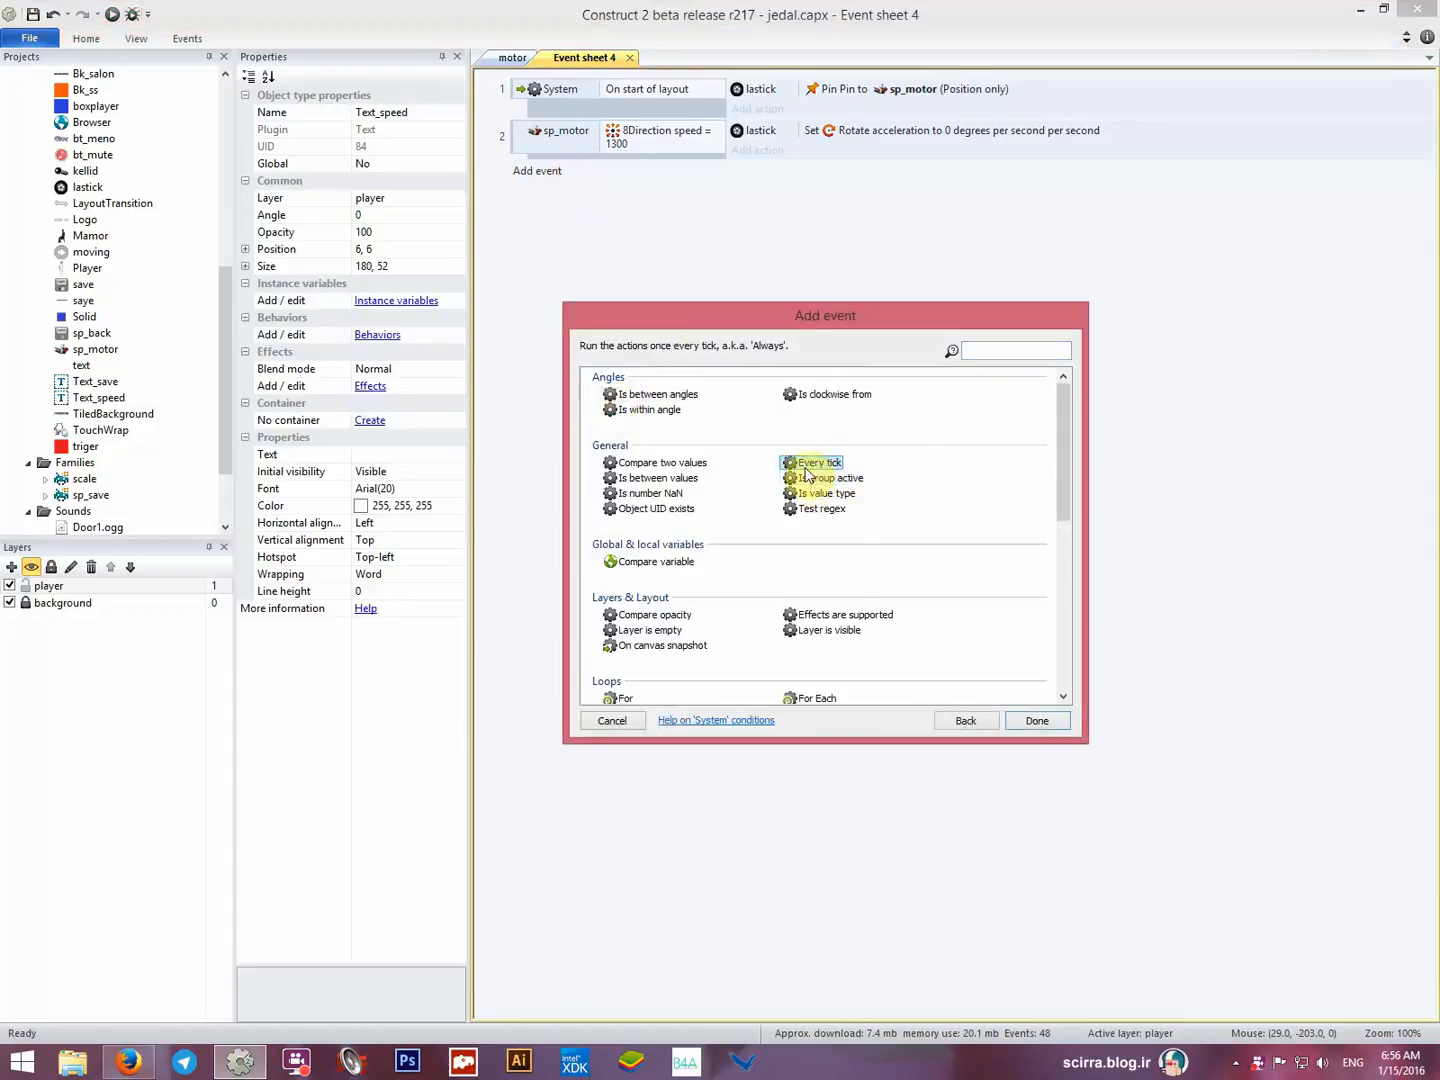
double_click(806, 467)
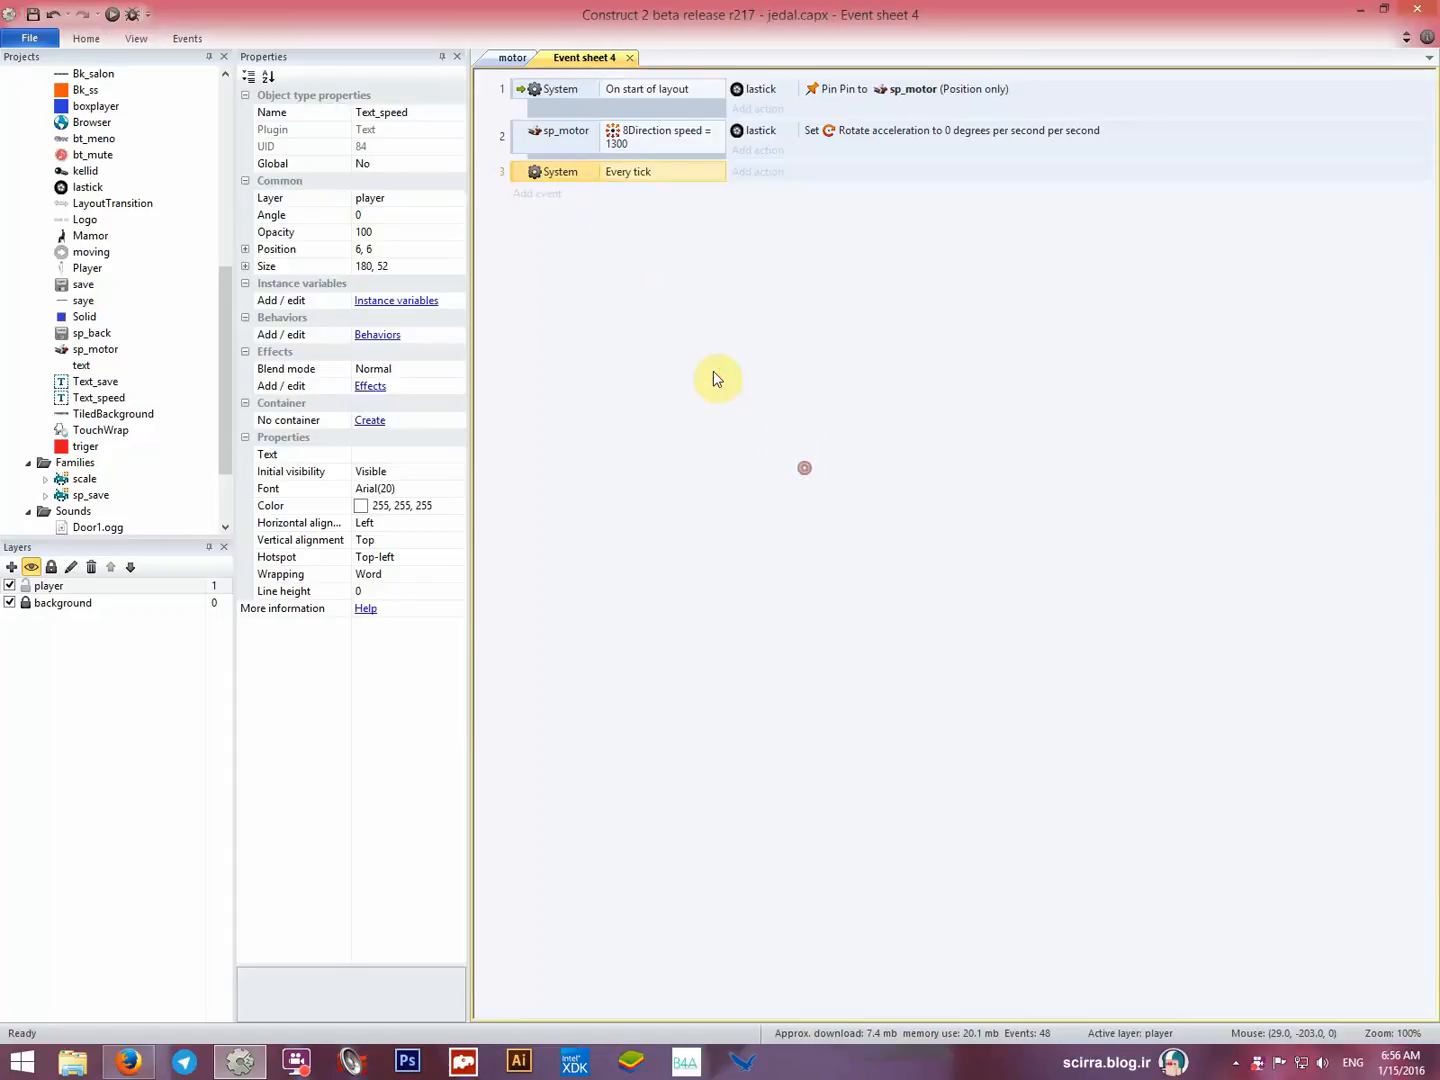
Add a Text_speed "Set text" action to the Every tick event.
click(761, 176)
click(816, 661)
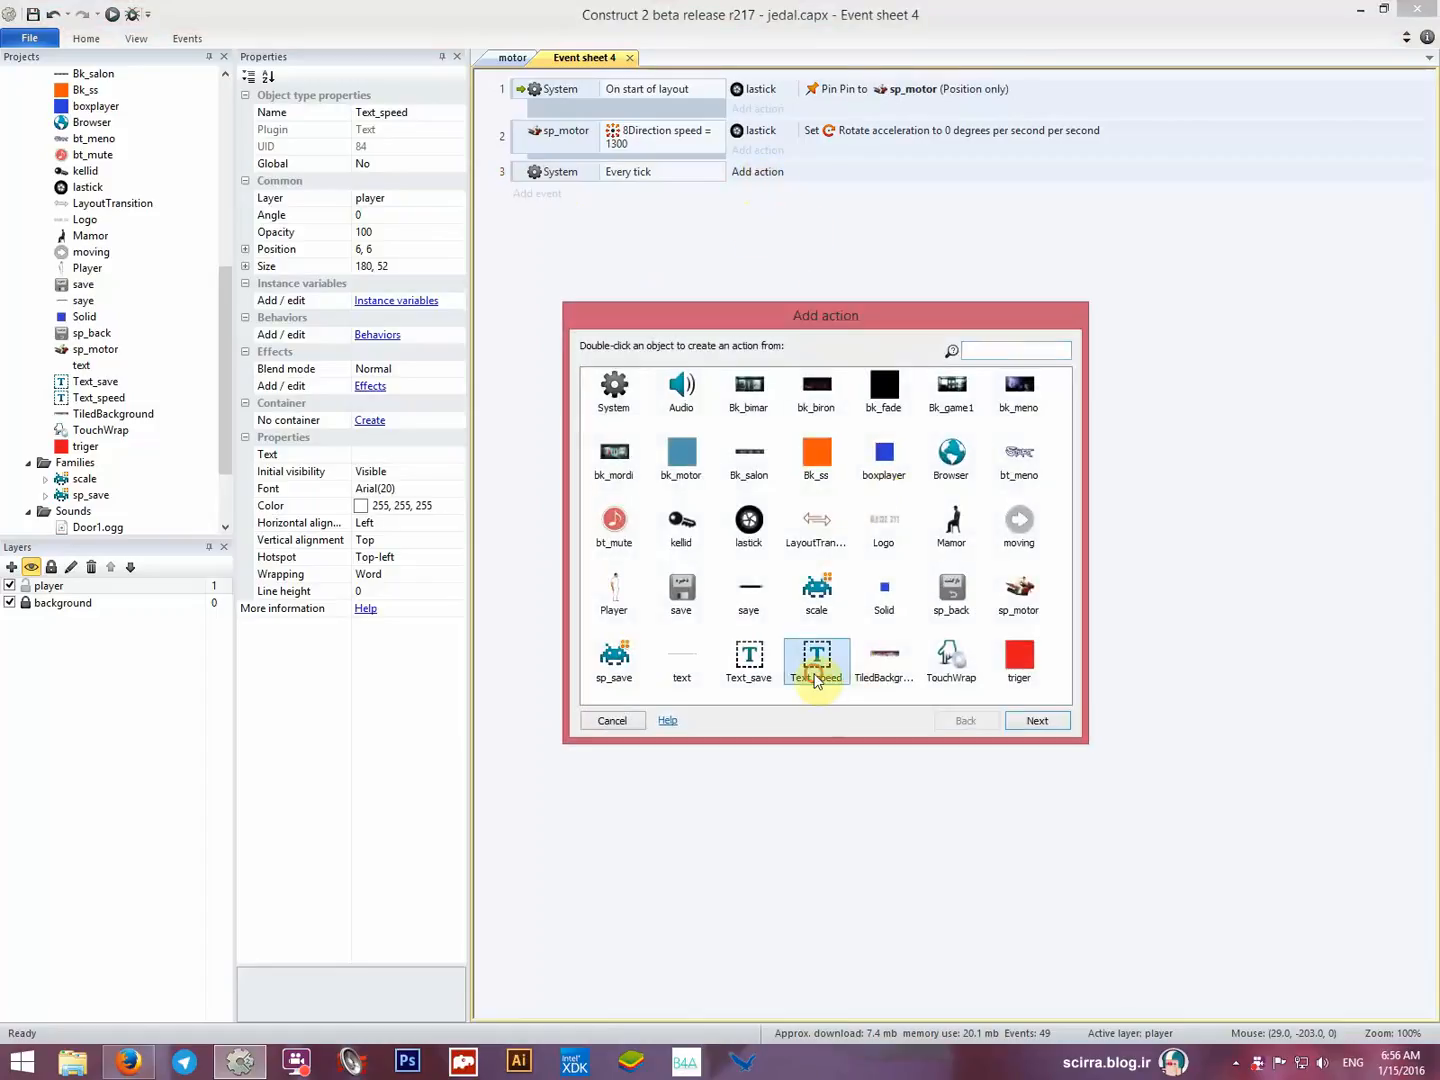
double_click(815, 670)
scroll(826, 641, down, 5)
click(812, 609)
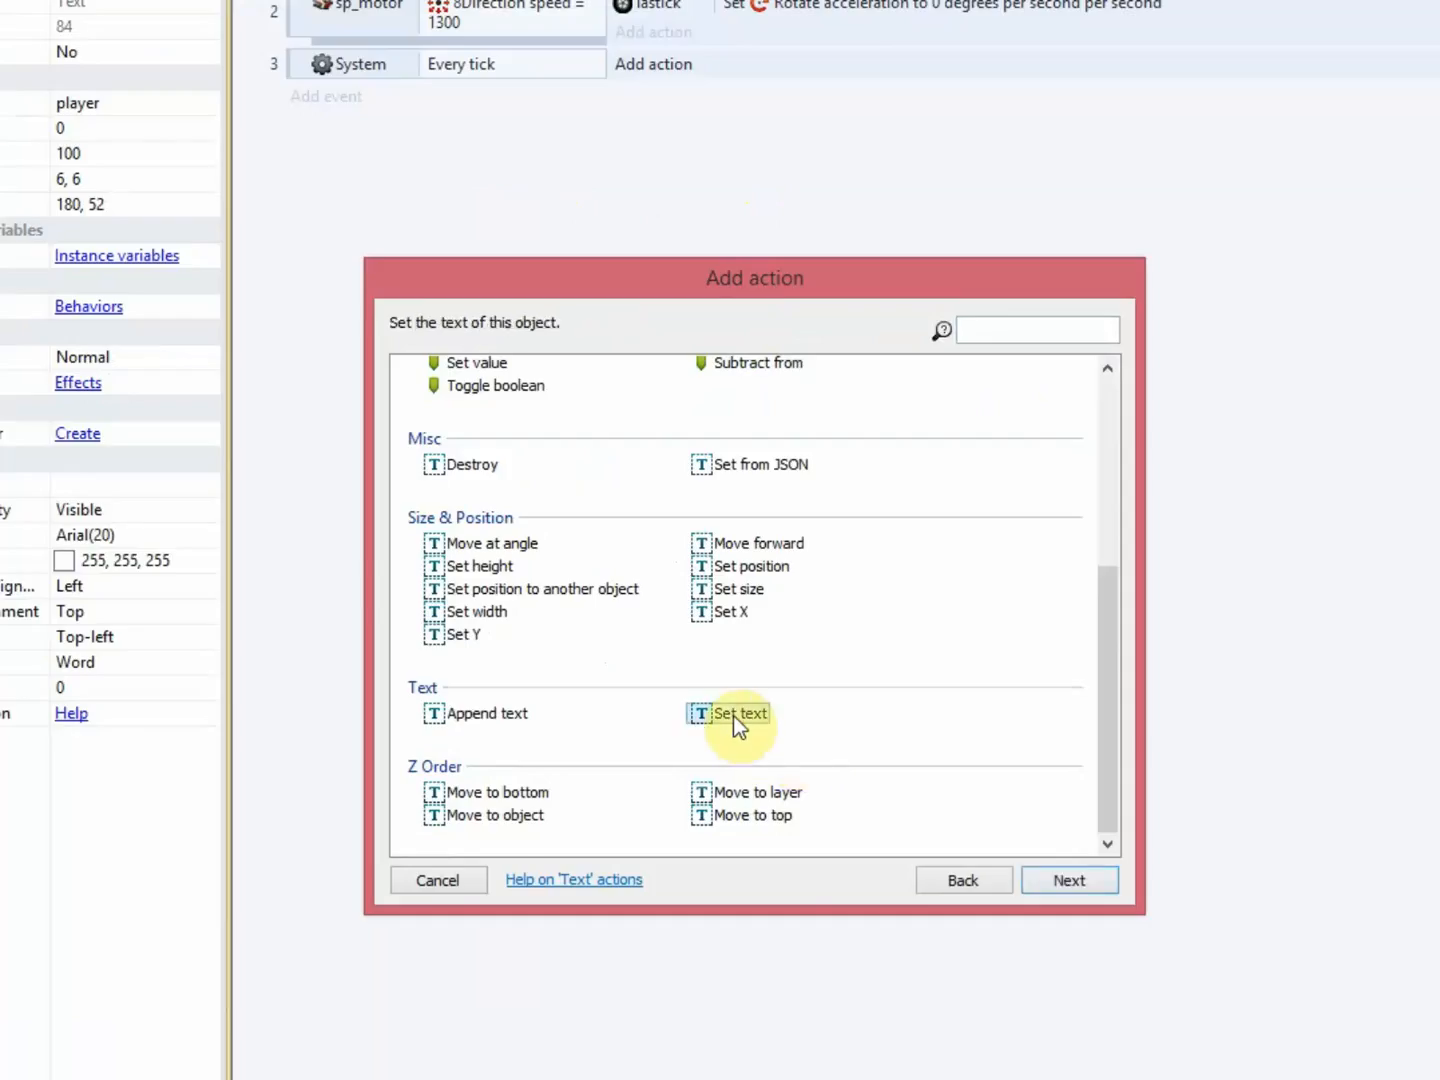
double_click(734, 716)
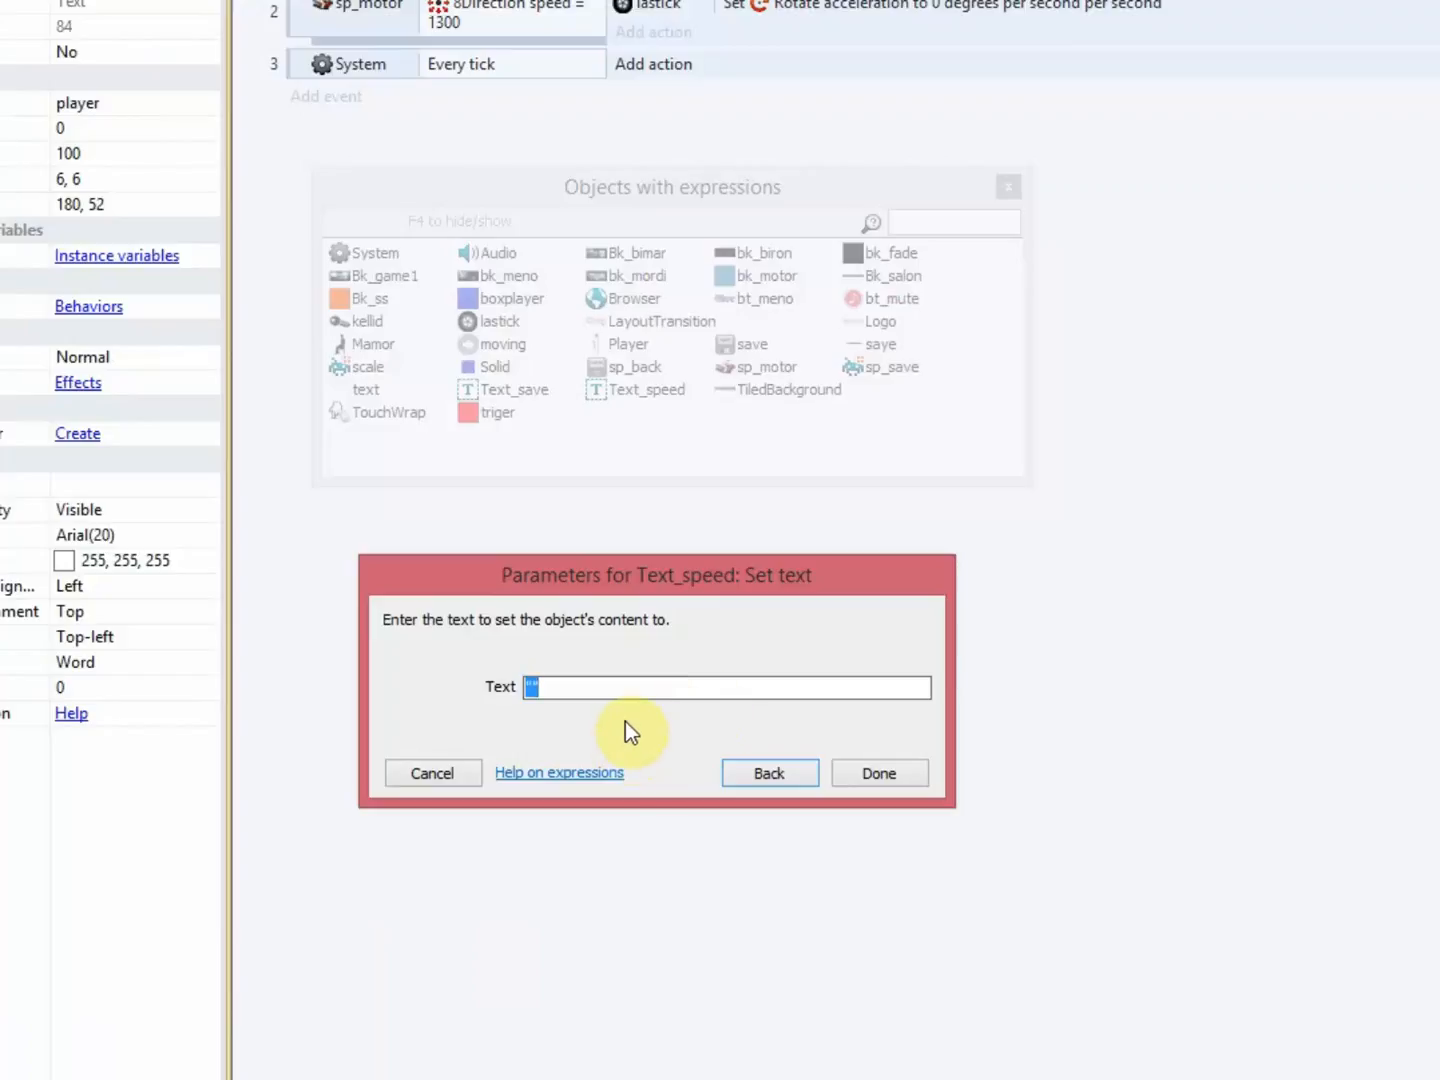
Fill the Set text action with the sp_motor 8Direction Speed expression, sp_motor.8Direction.Speed, picked from the object expressions.
click(752, 371)
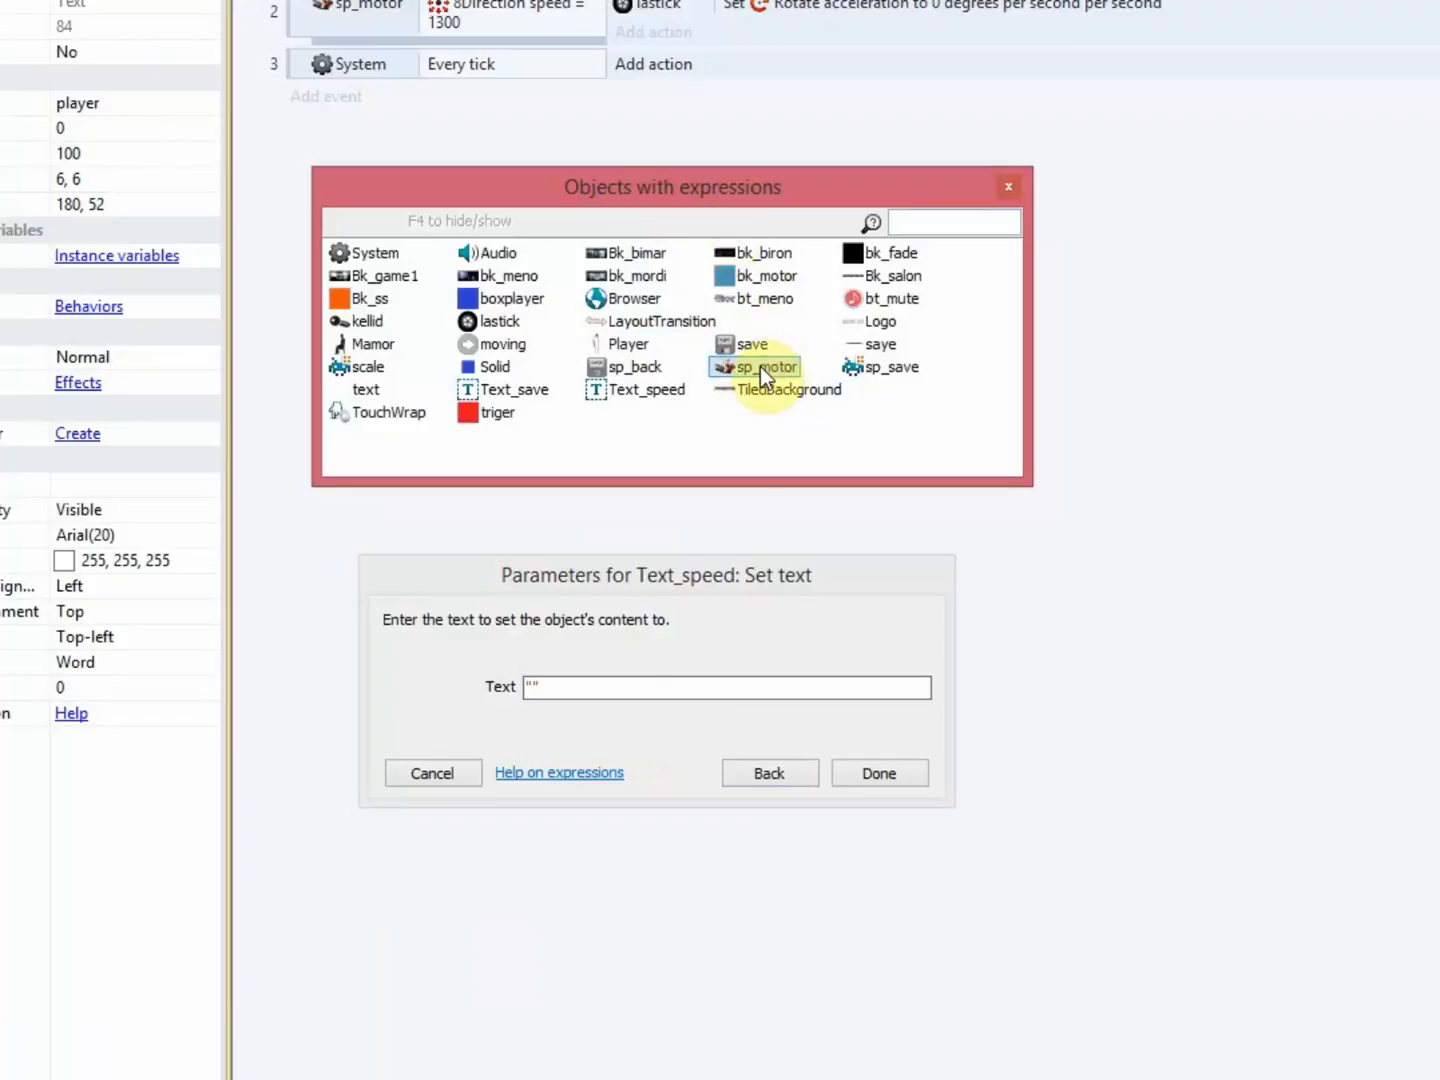
double_click(761, 367)
click(644, 376)
scroll(599, 395, down, 1)
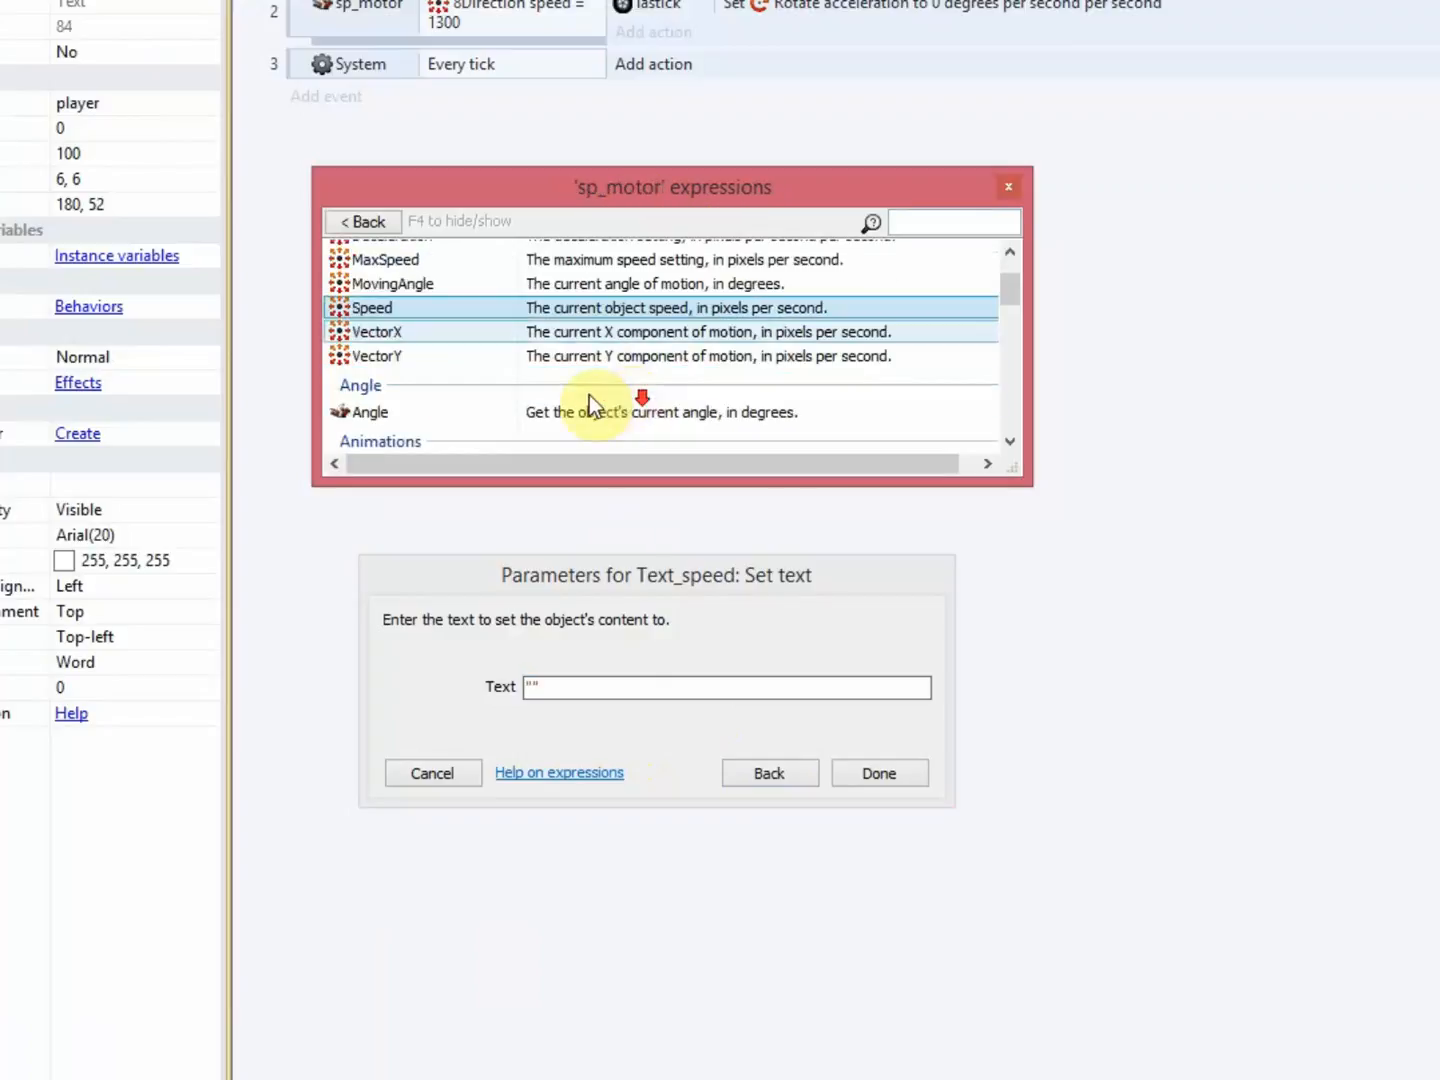
scroll(586, 395, up, 1)
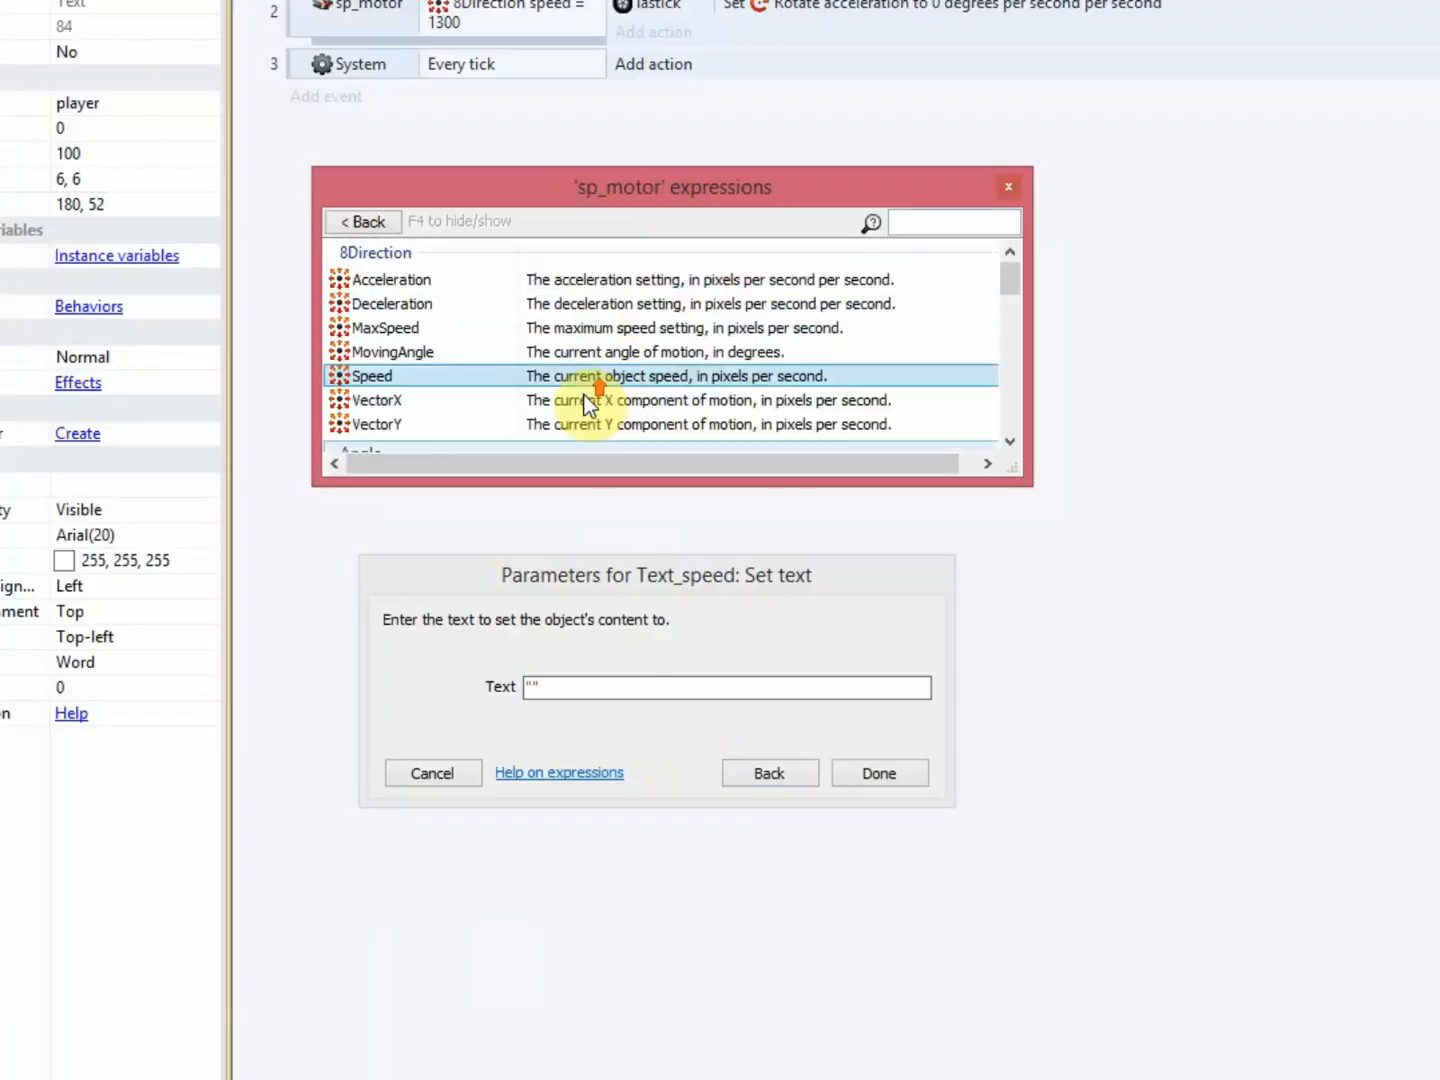
double_click(372, 375)
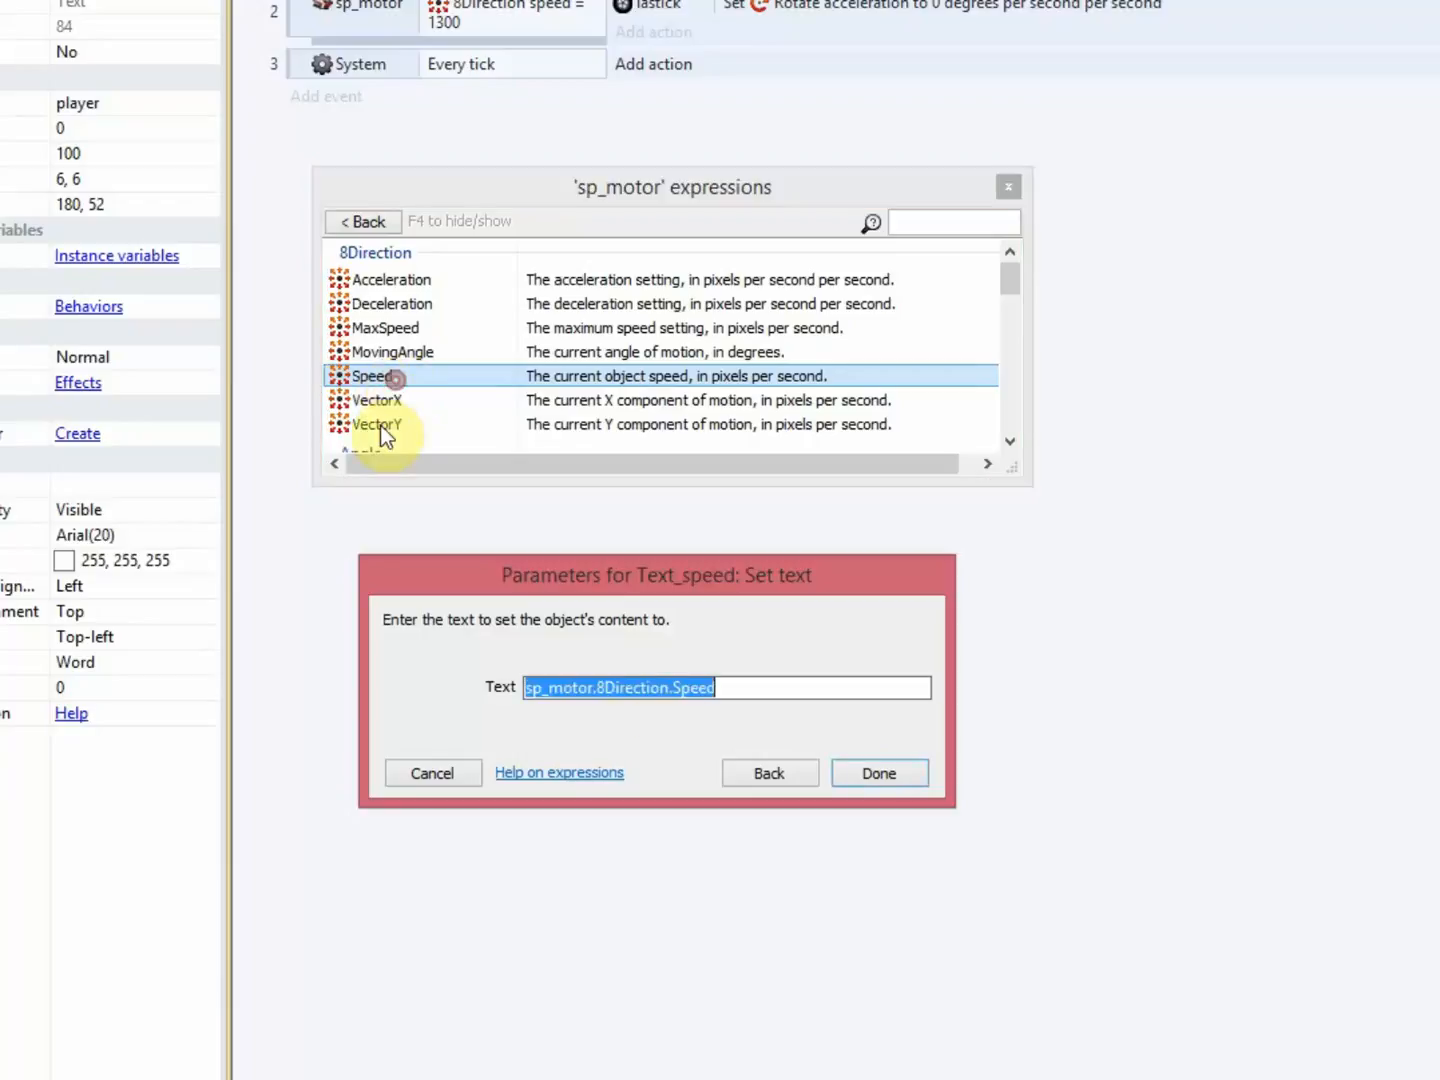
click(851, 773)
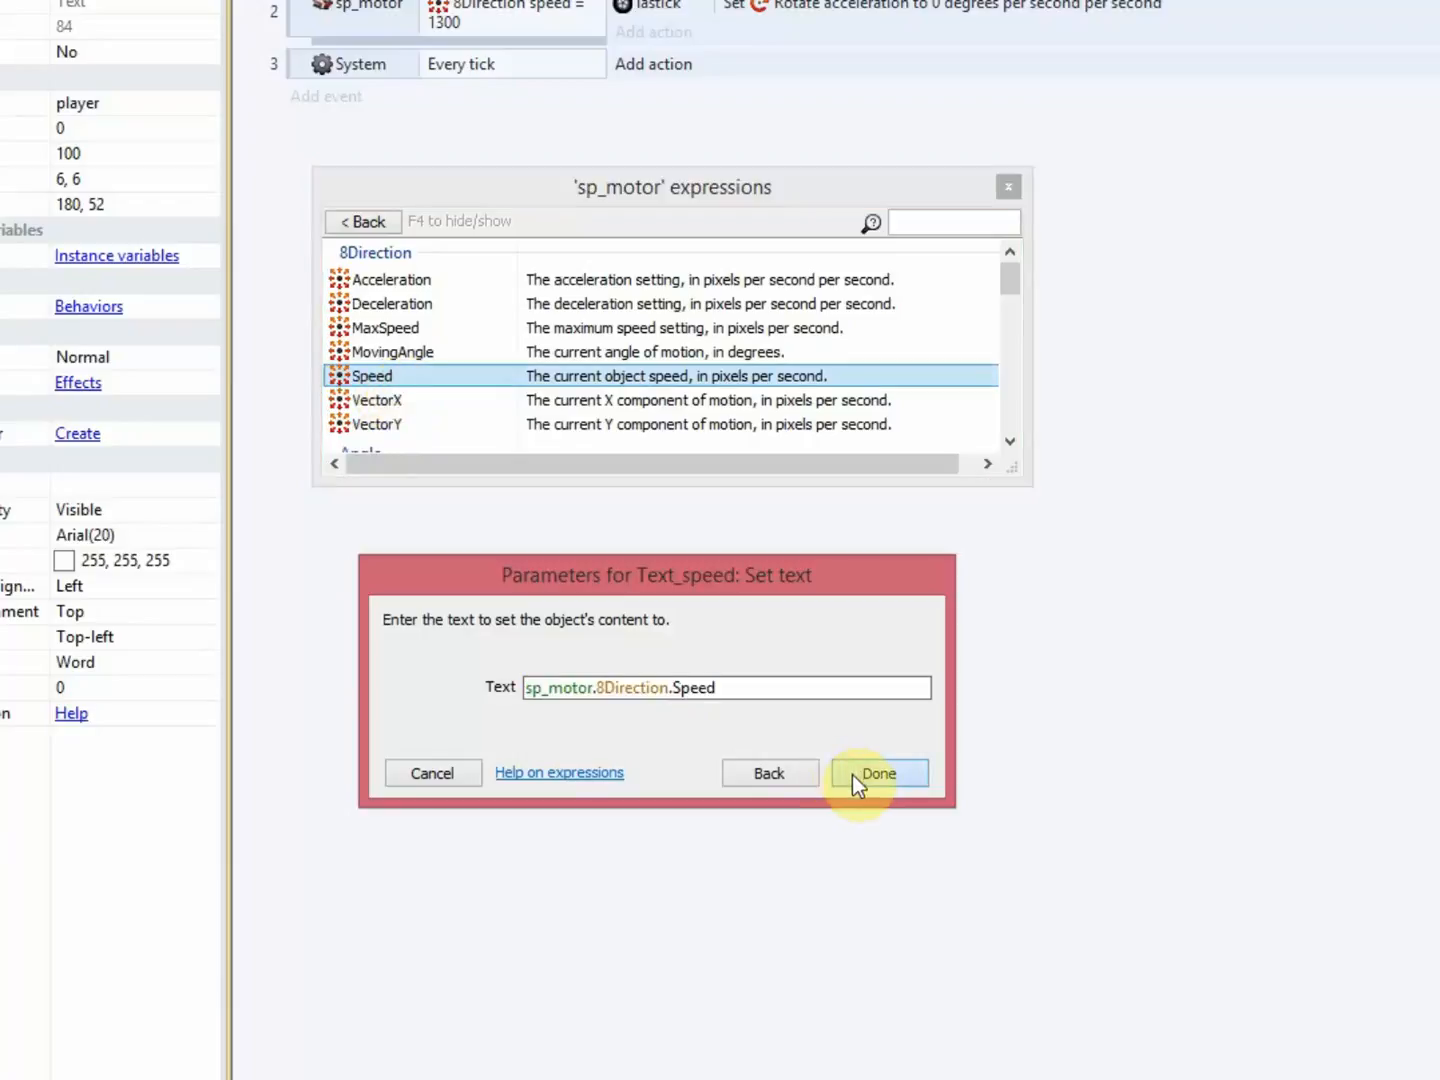
Reopen the Text_speed Set text action and re-enter its expression by hand as sp_motor.8Direction.Speed.
double_click(790, 72)
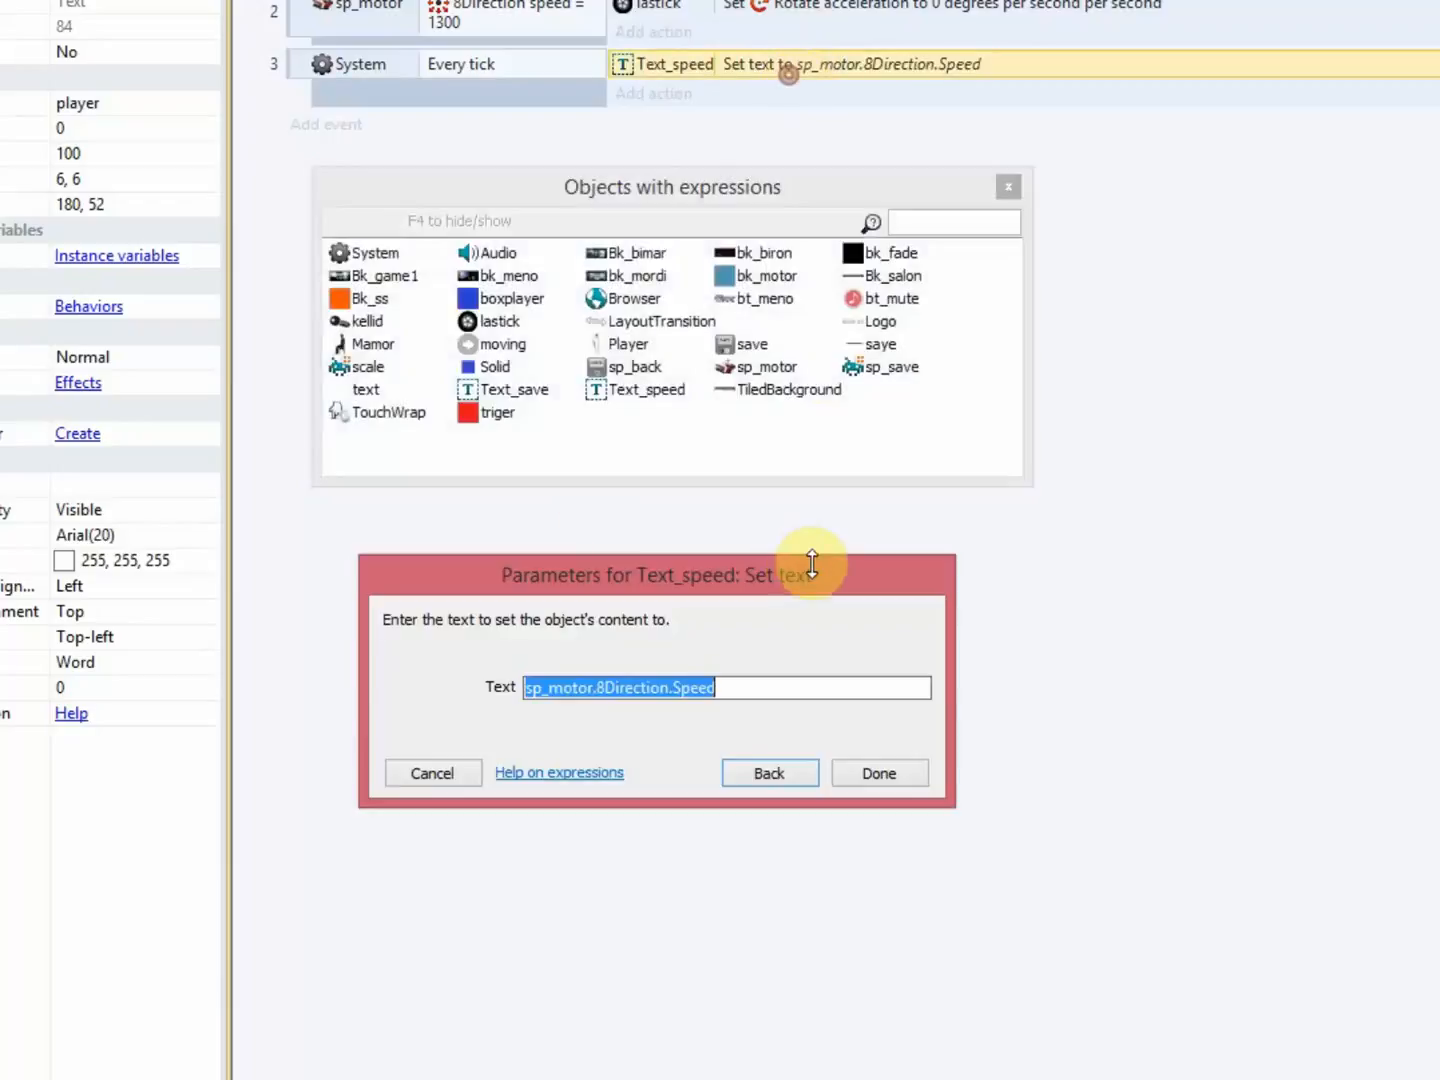
click(1004, 197)
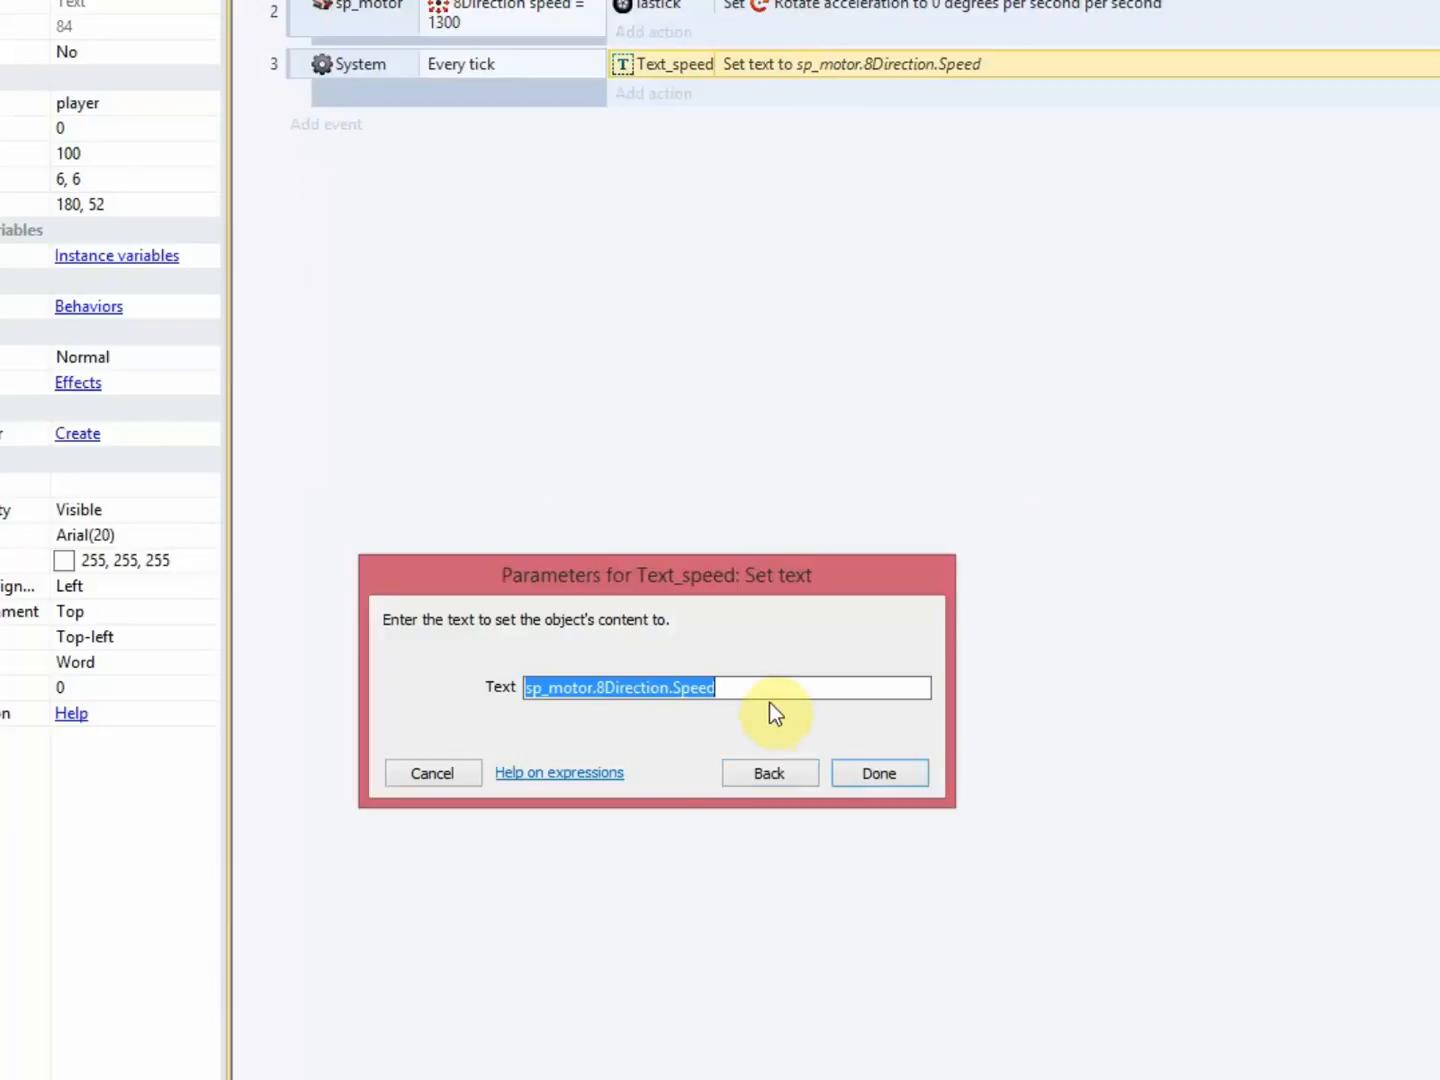
text(sp)
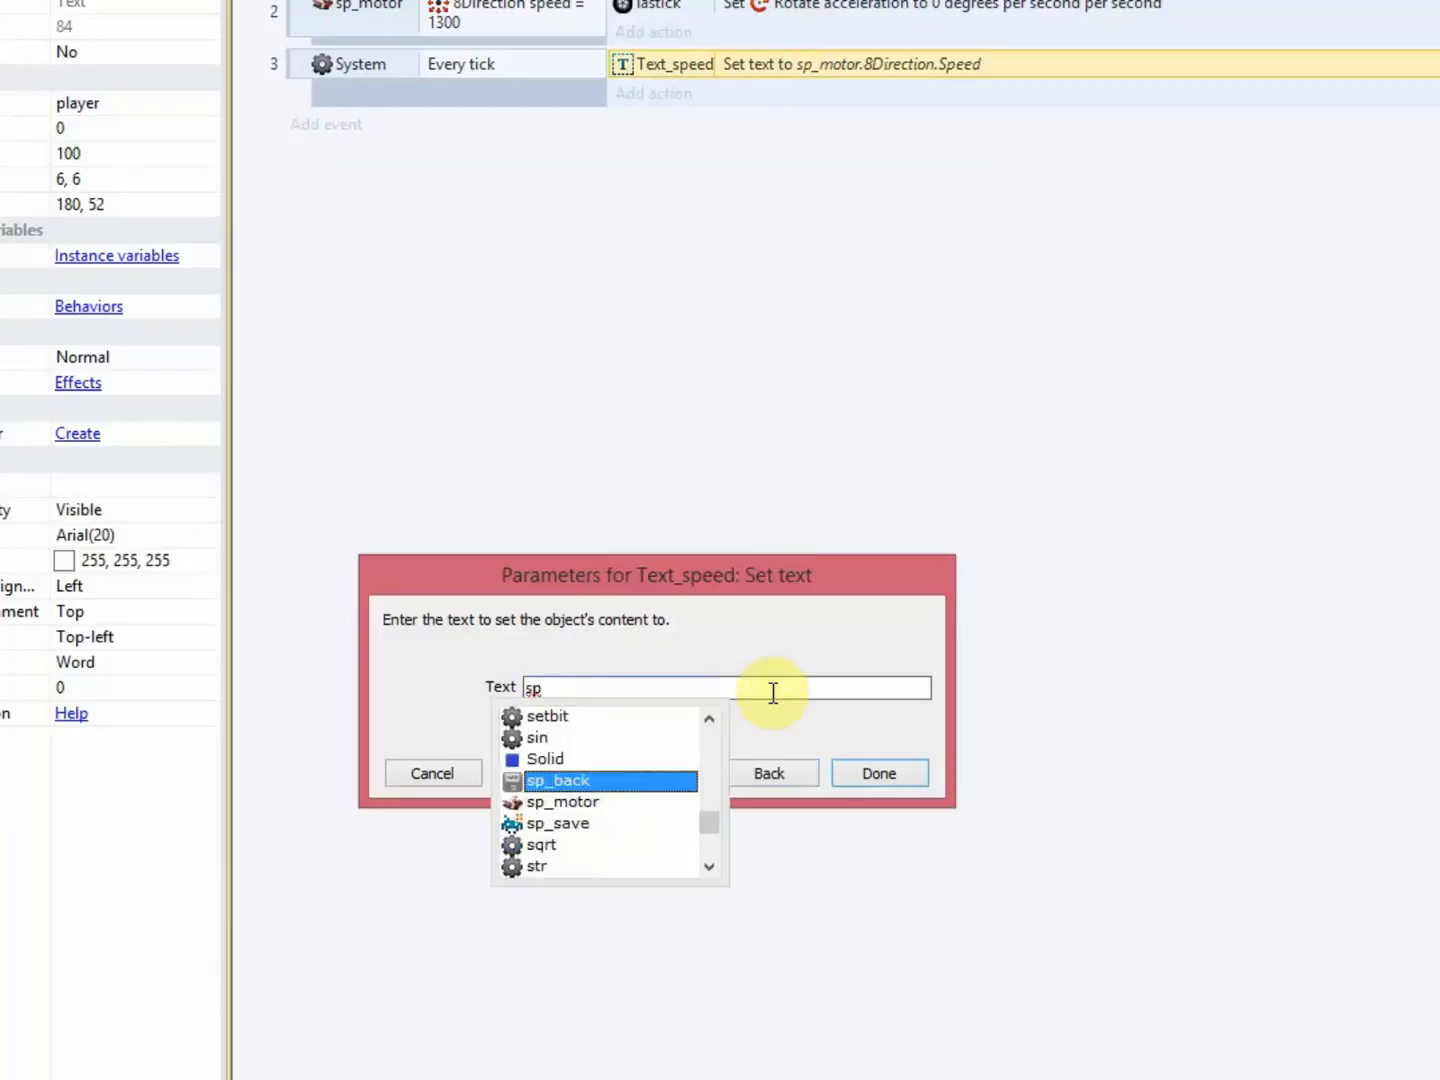
text(_m)
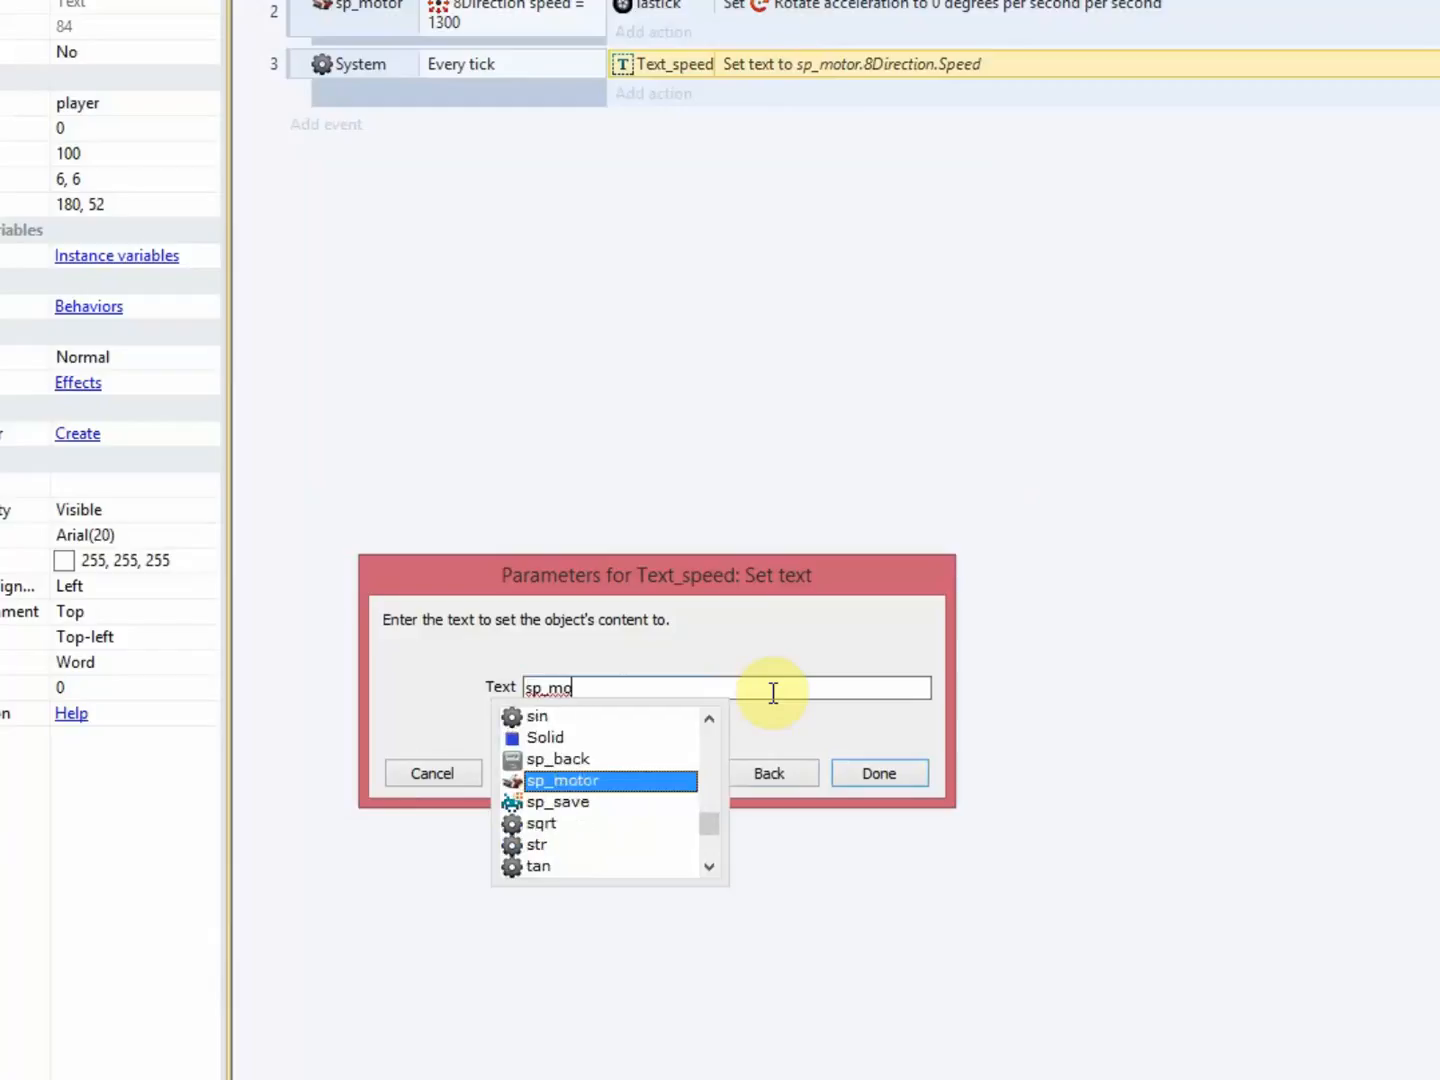
text(o)
key(Return)
text(.)
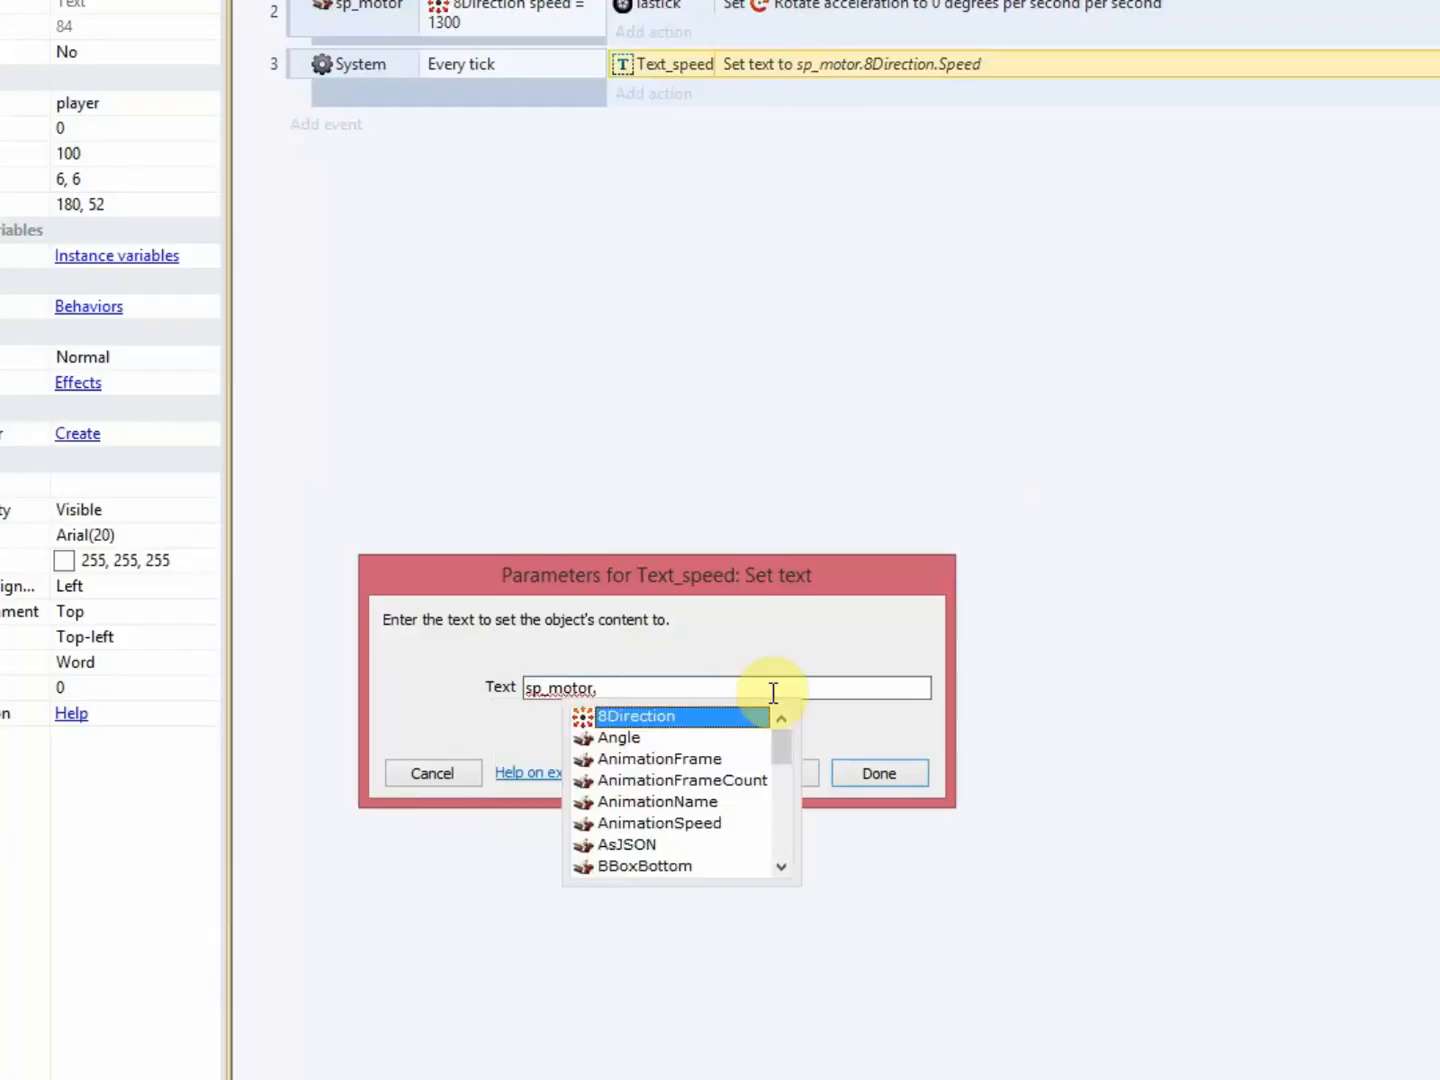
double_click(638, 718)
text(.)
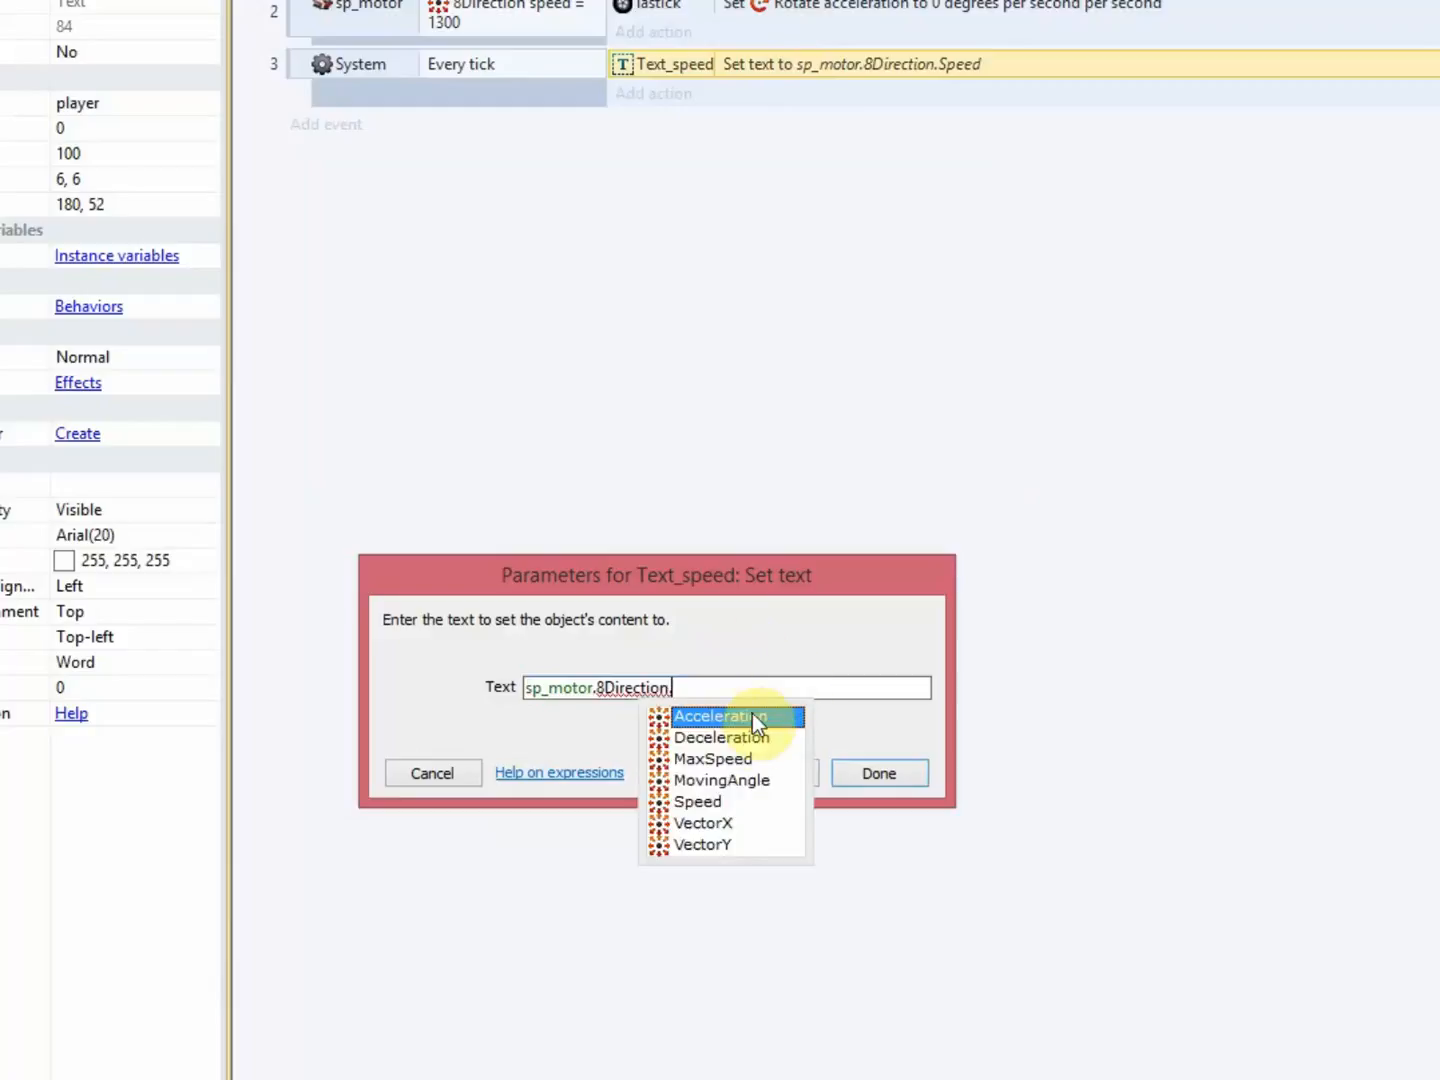
double_click(712, 801)
click(878, 773)
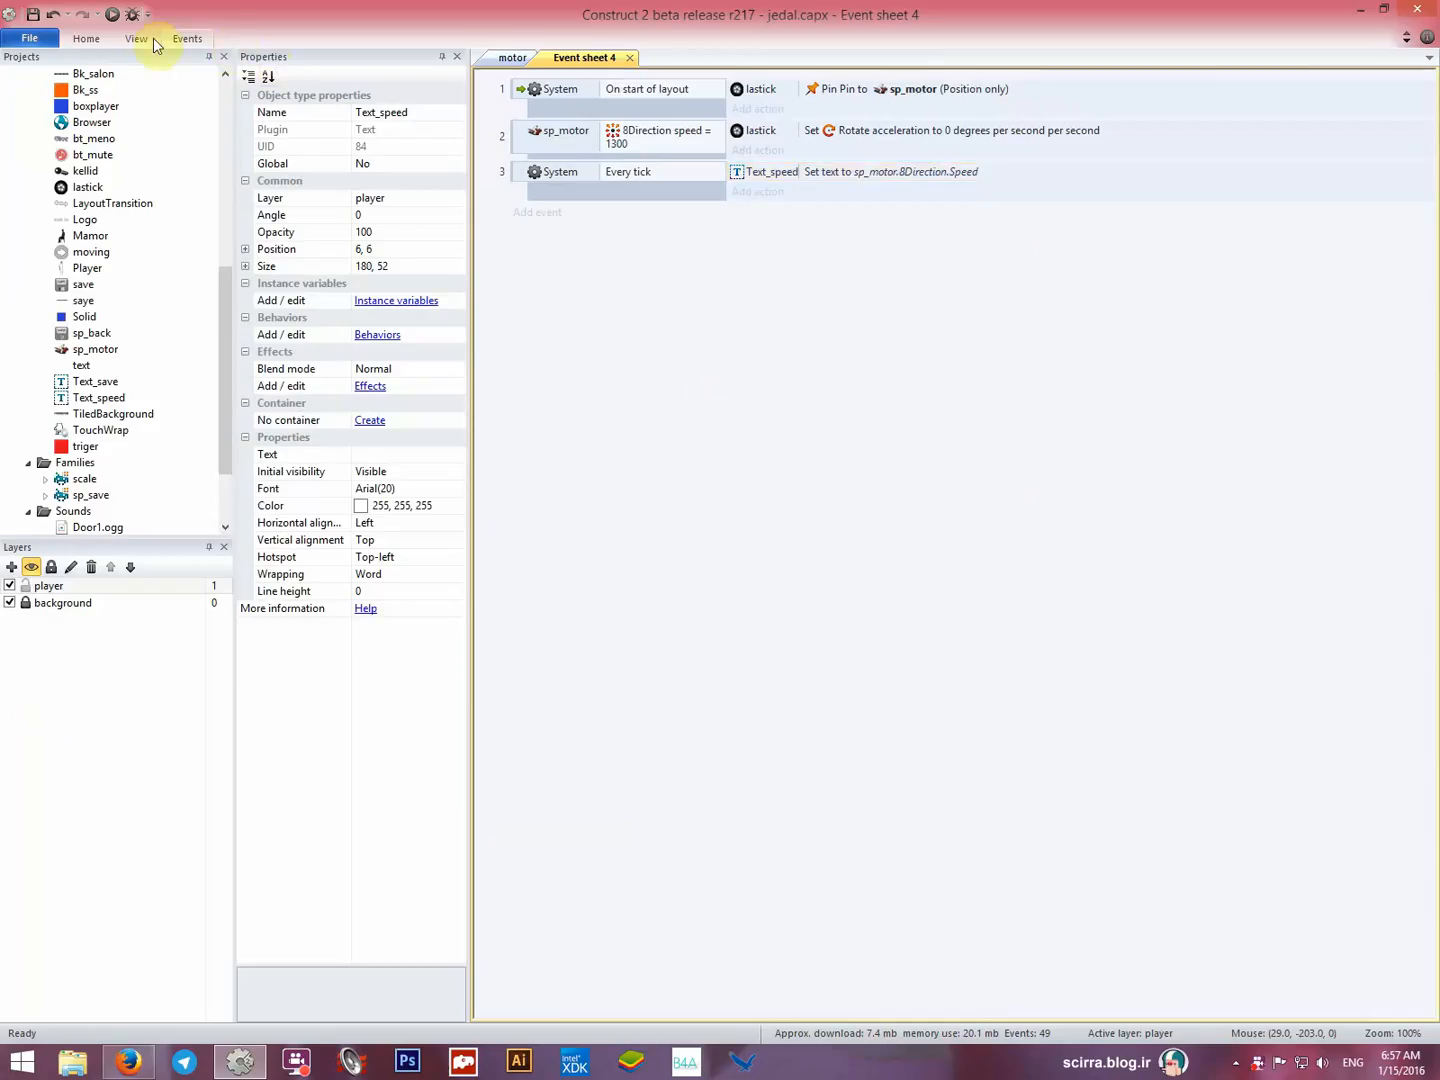
Preview the motor layout and drive the motorbike to the right to check the speed text.
click(113, 15)
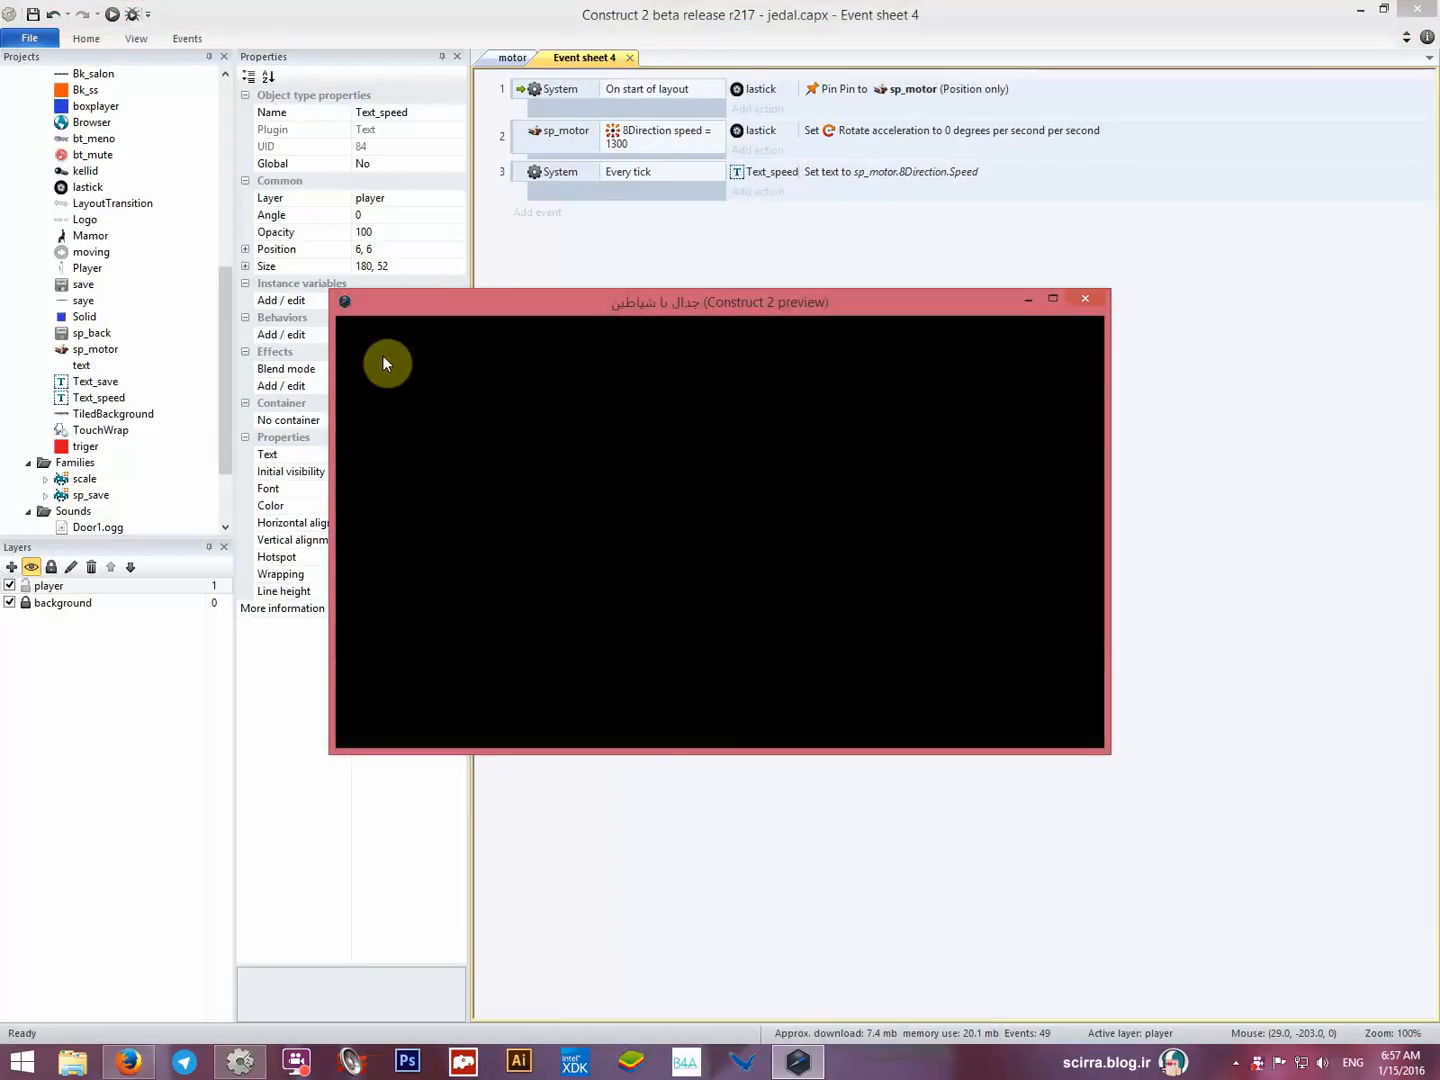
key(Right)
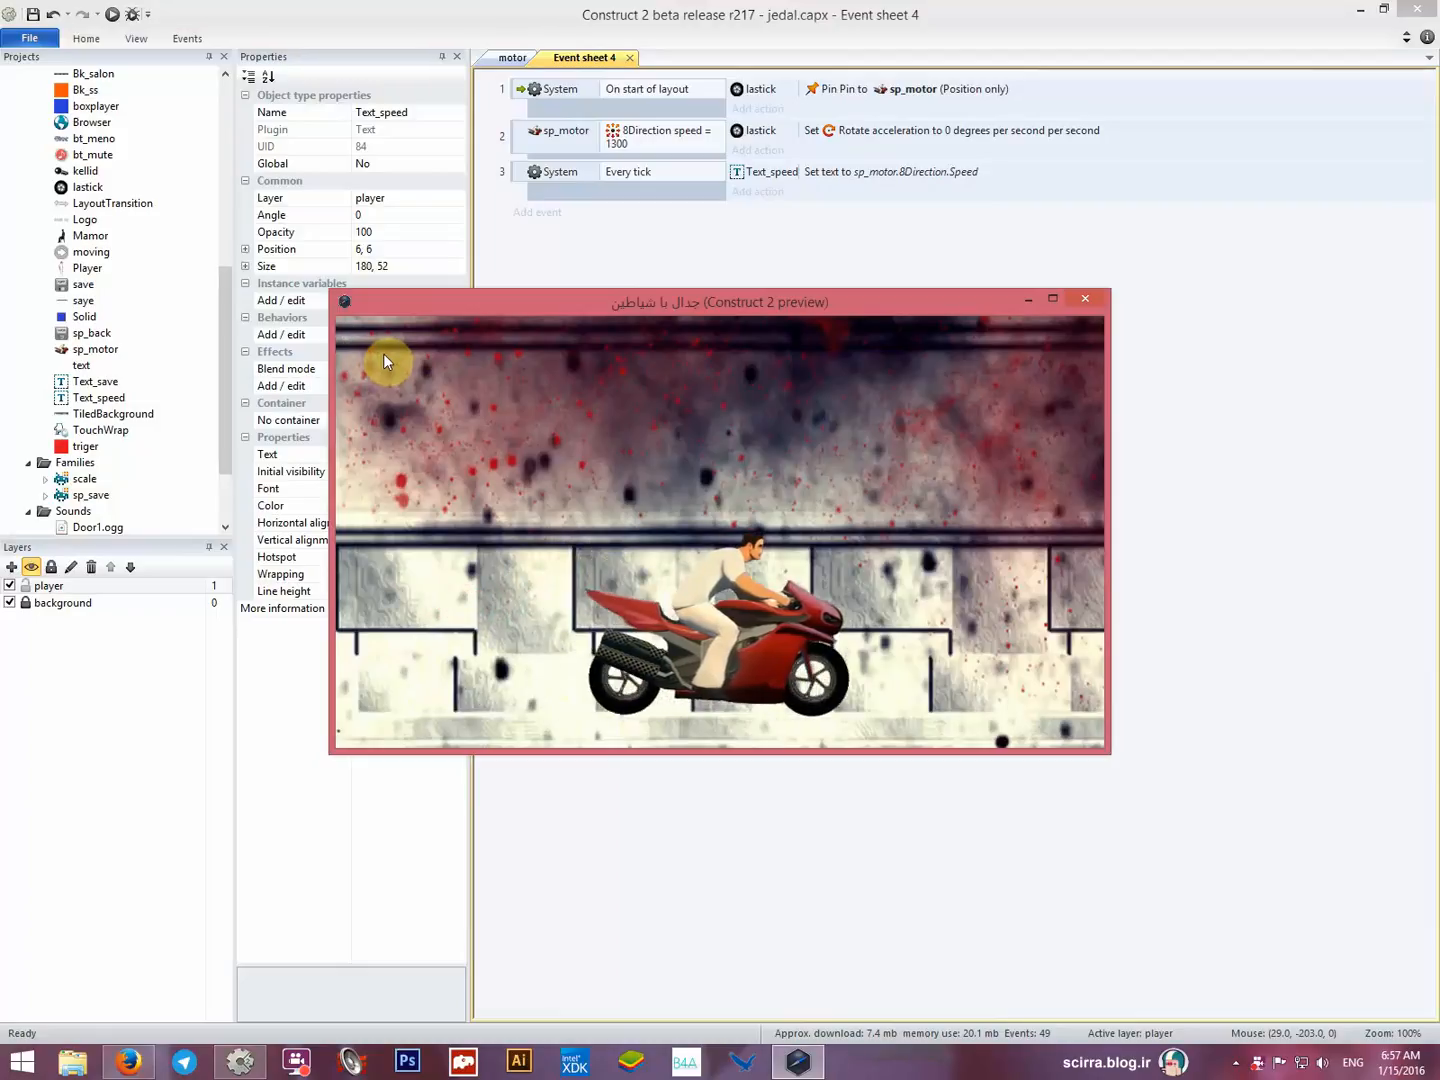
Enlarge the Text_speed box in the motor layout to about 389 × 92 and preview the layout again.
click(510, 57)
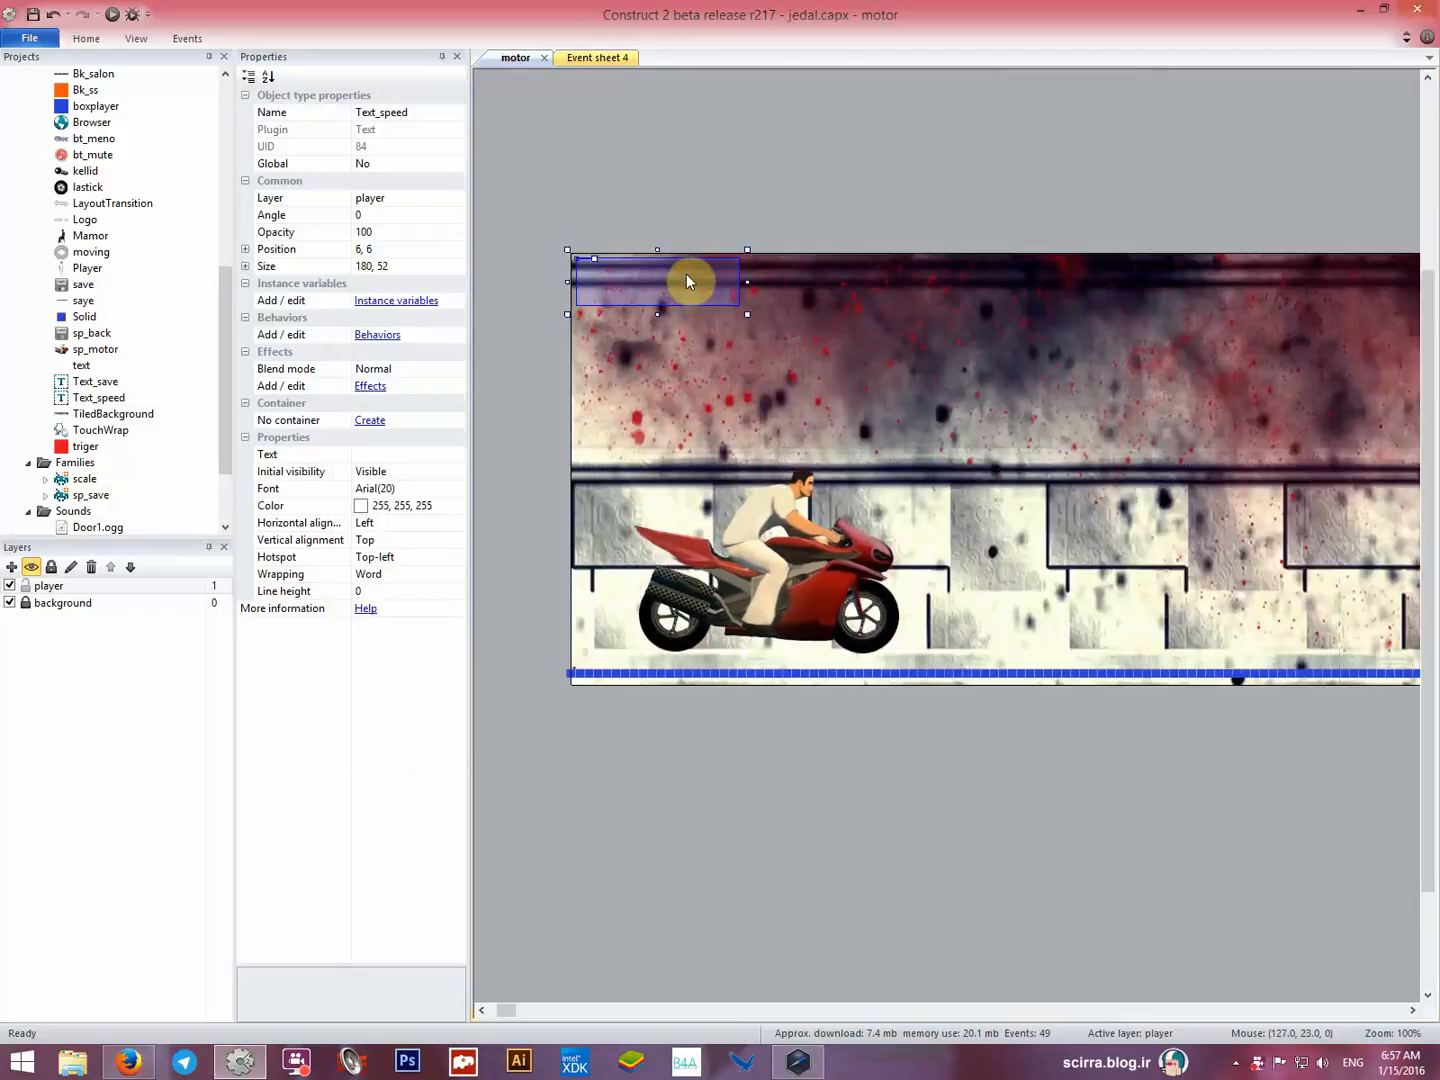
drag(753, 295, 935, 350)
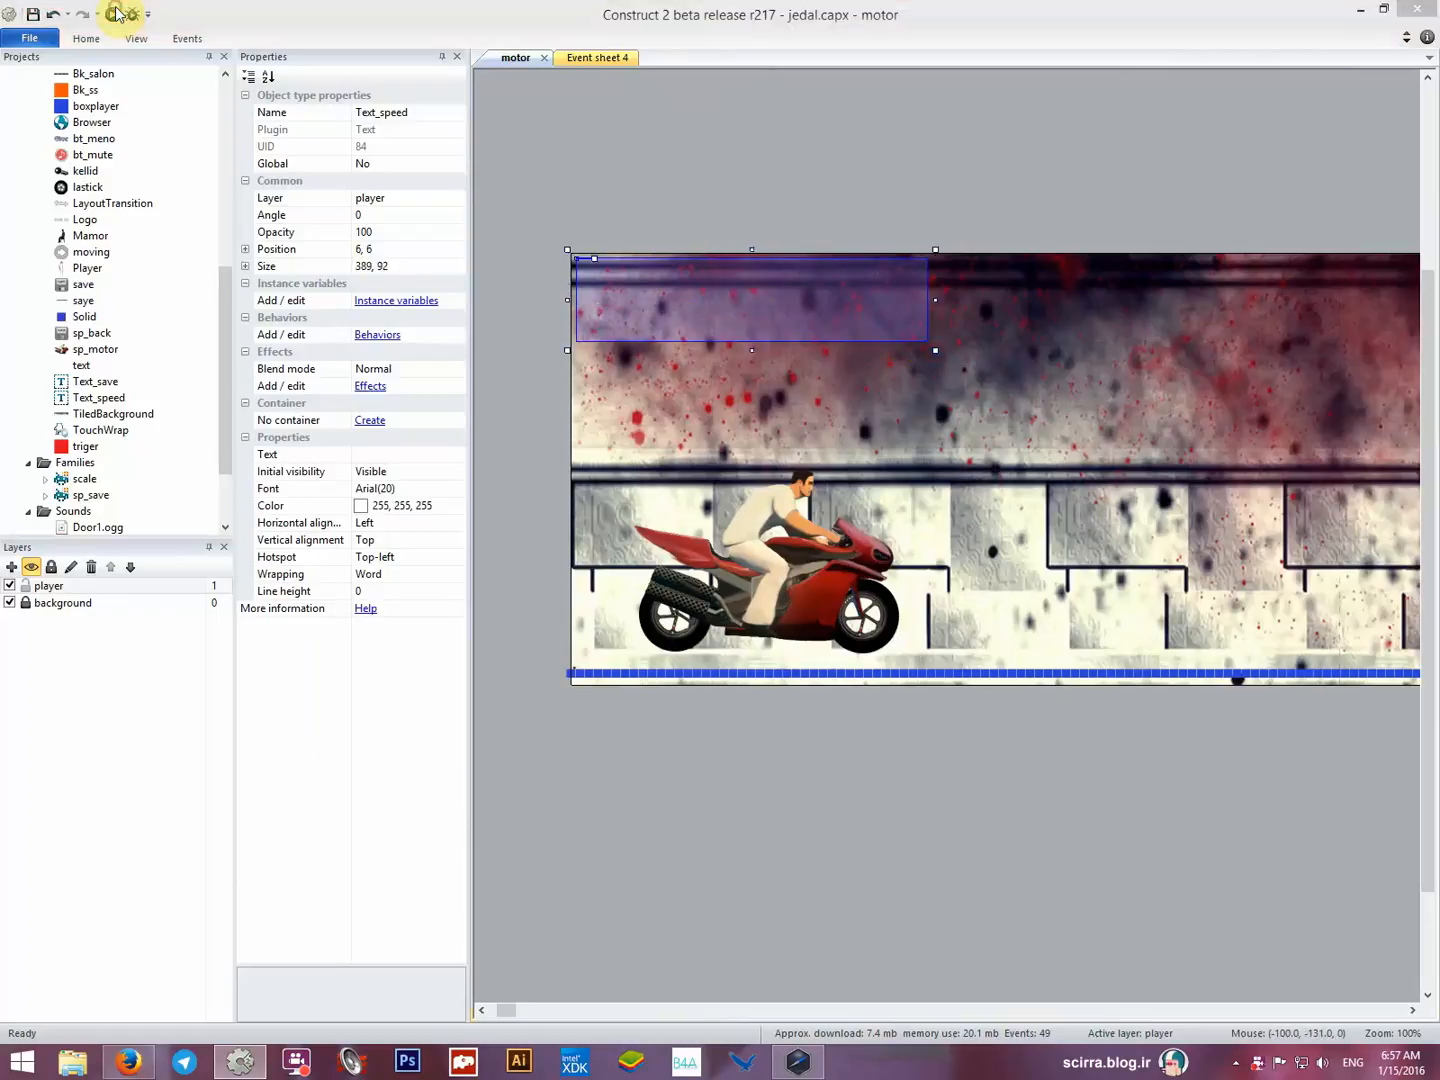
click(112, 14)
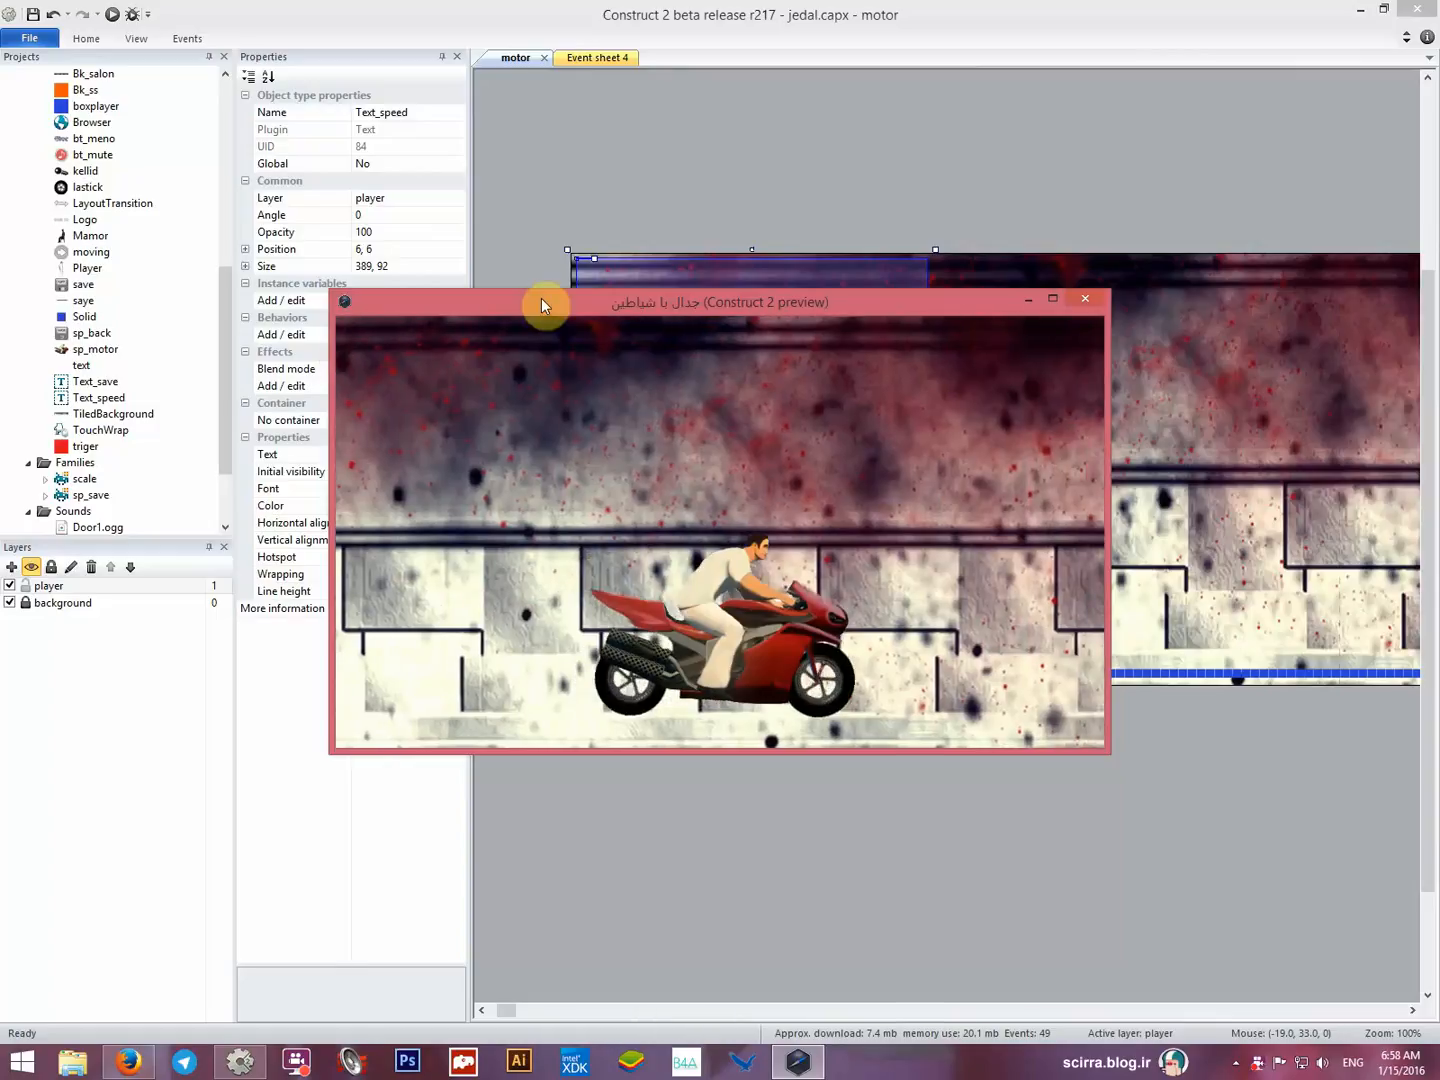
drag(605, 294, 808, 641)
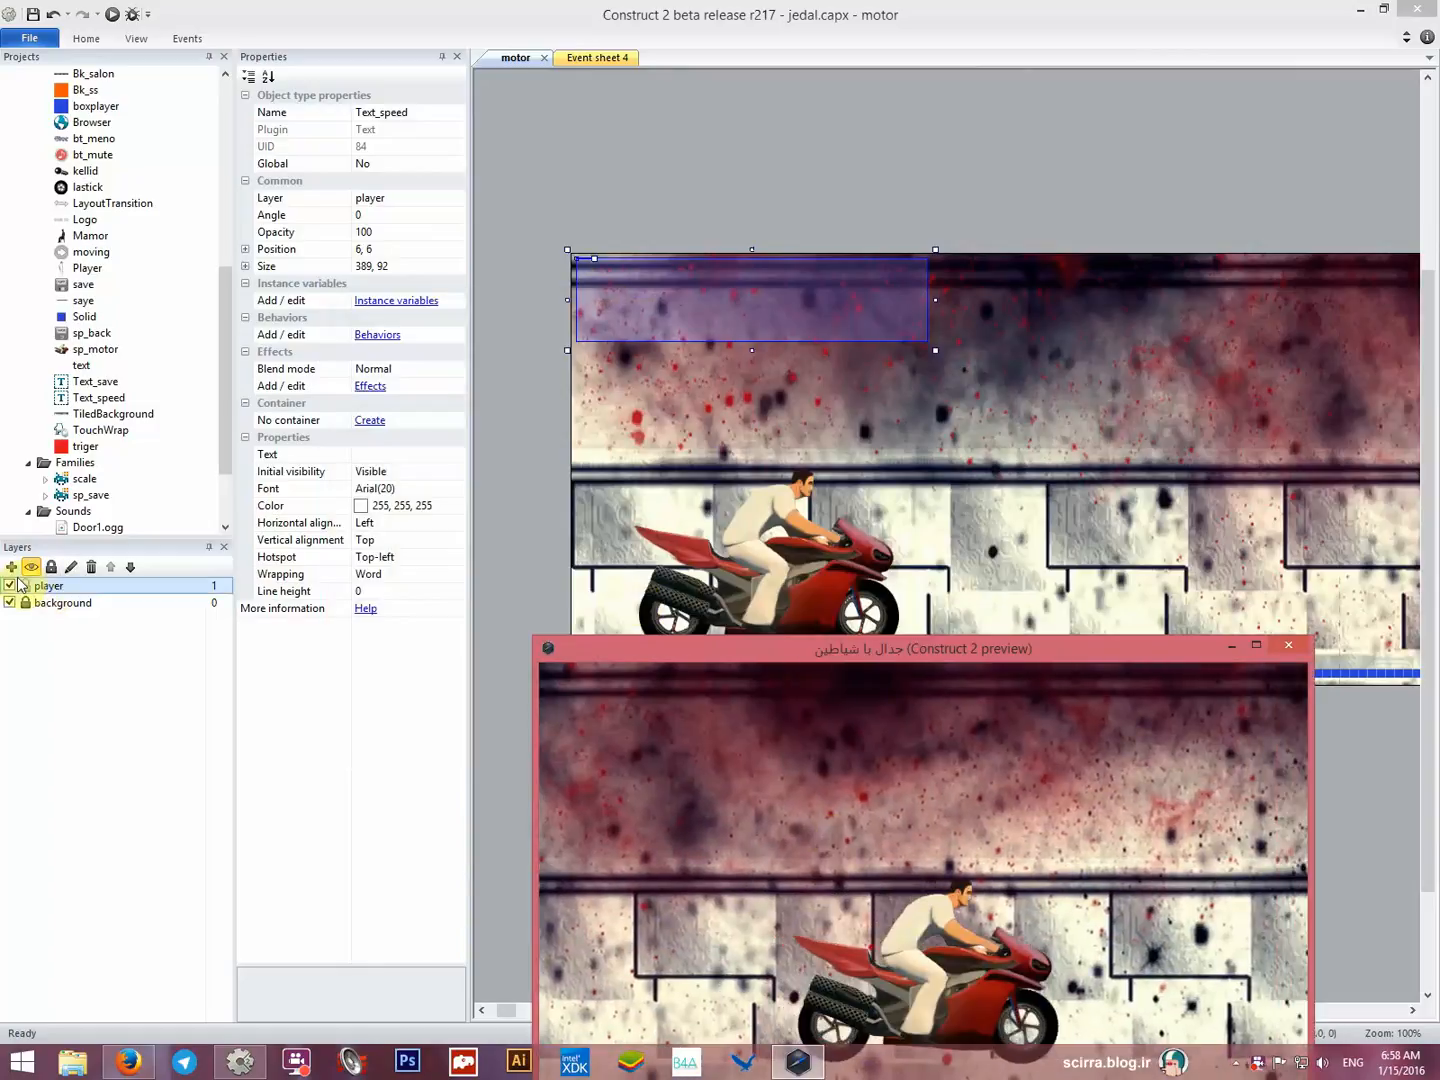
Add a new layer named UII above the player layer and open its parallax value for editing.
click(11, 568)
click(79, 588)
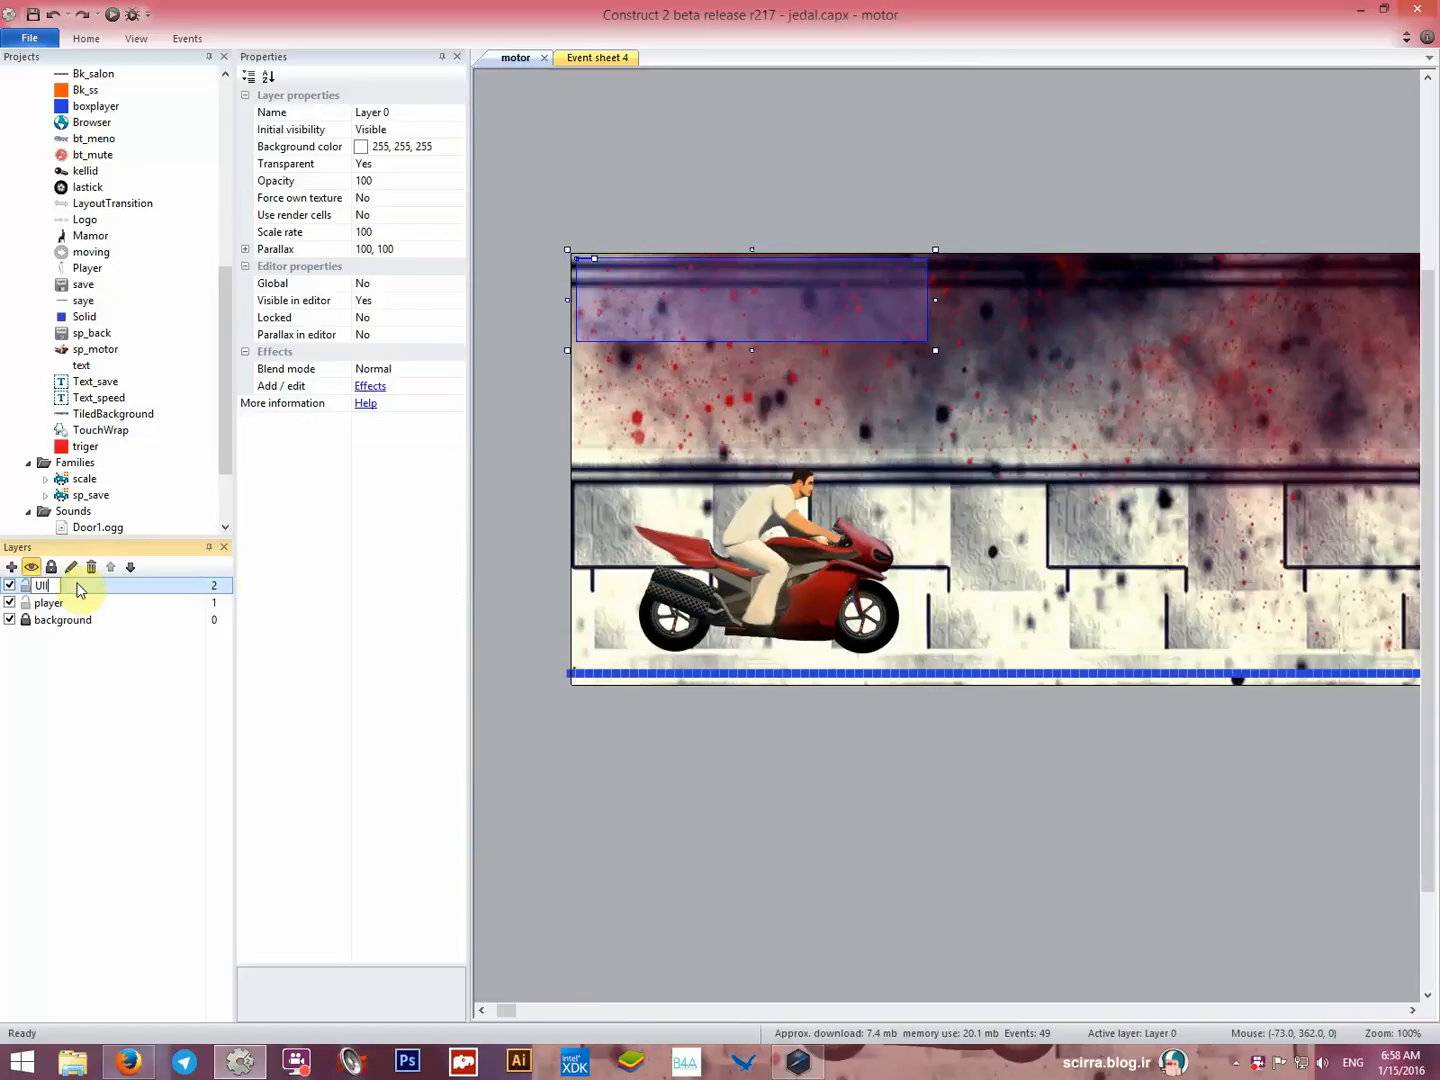
key(Return)
click(395, 257)
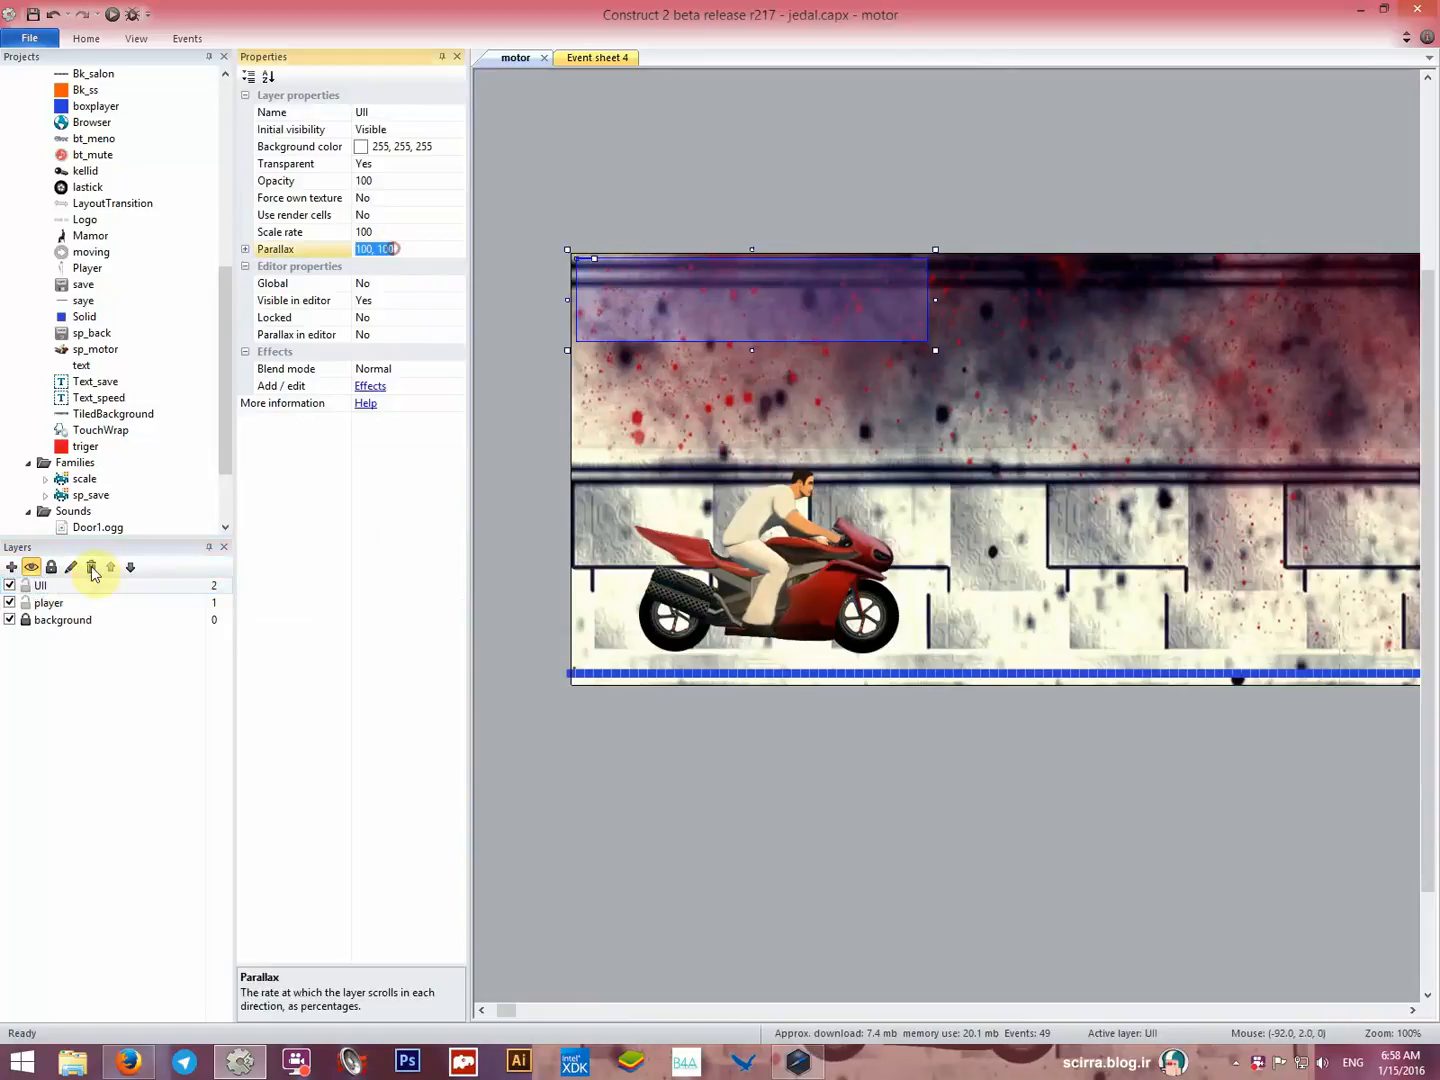
click(402, 249)
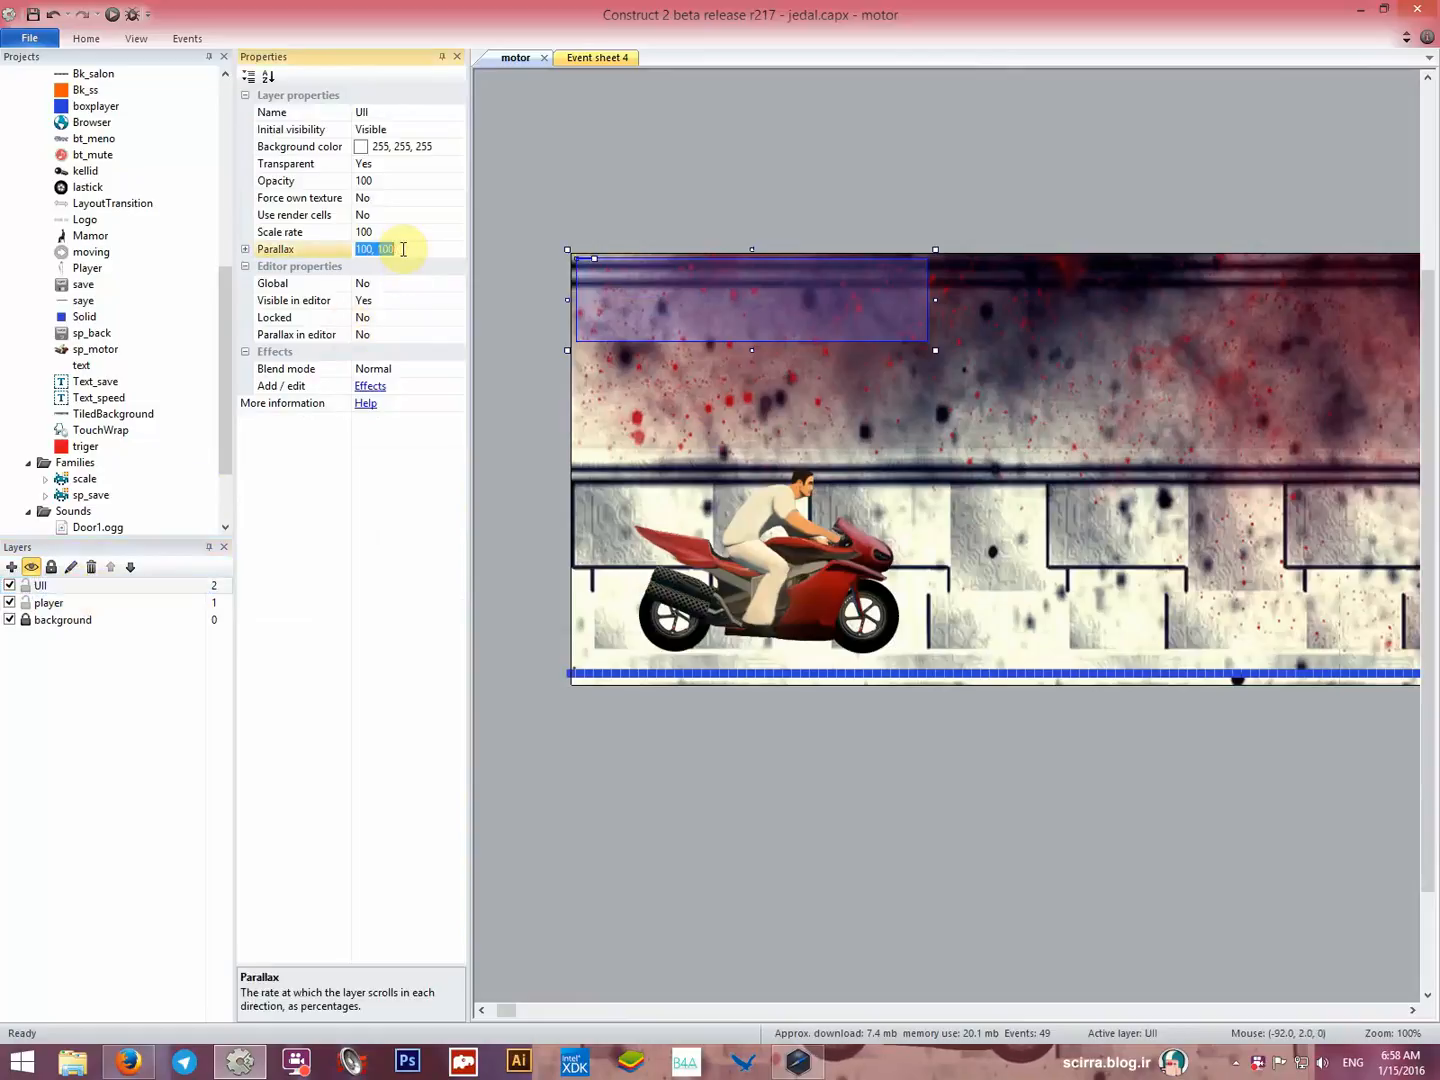
Move the Text_speed object to the UII layer and preview the motor layout.
click(668, 302)
click(457, 199)
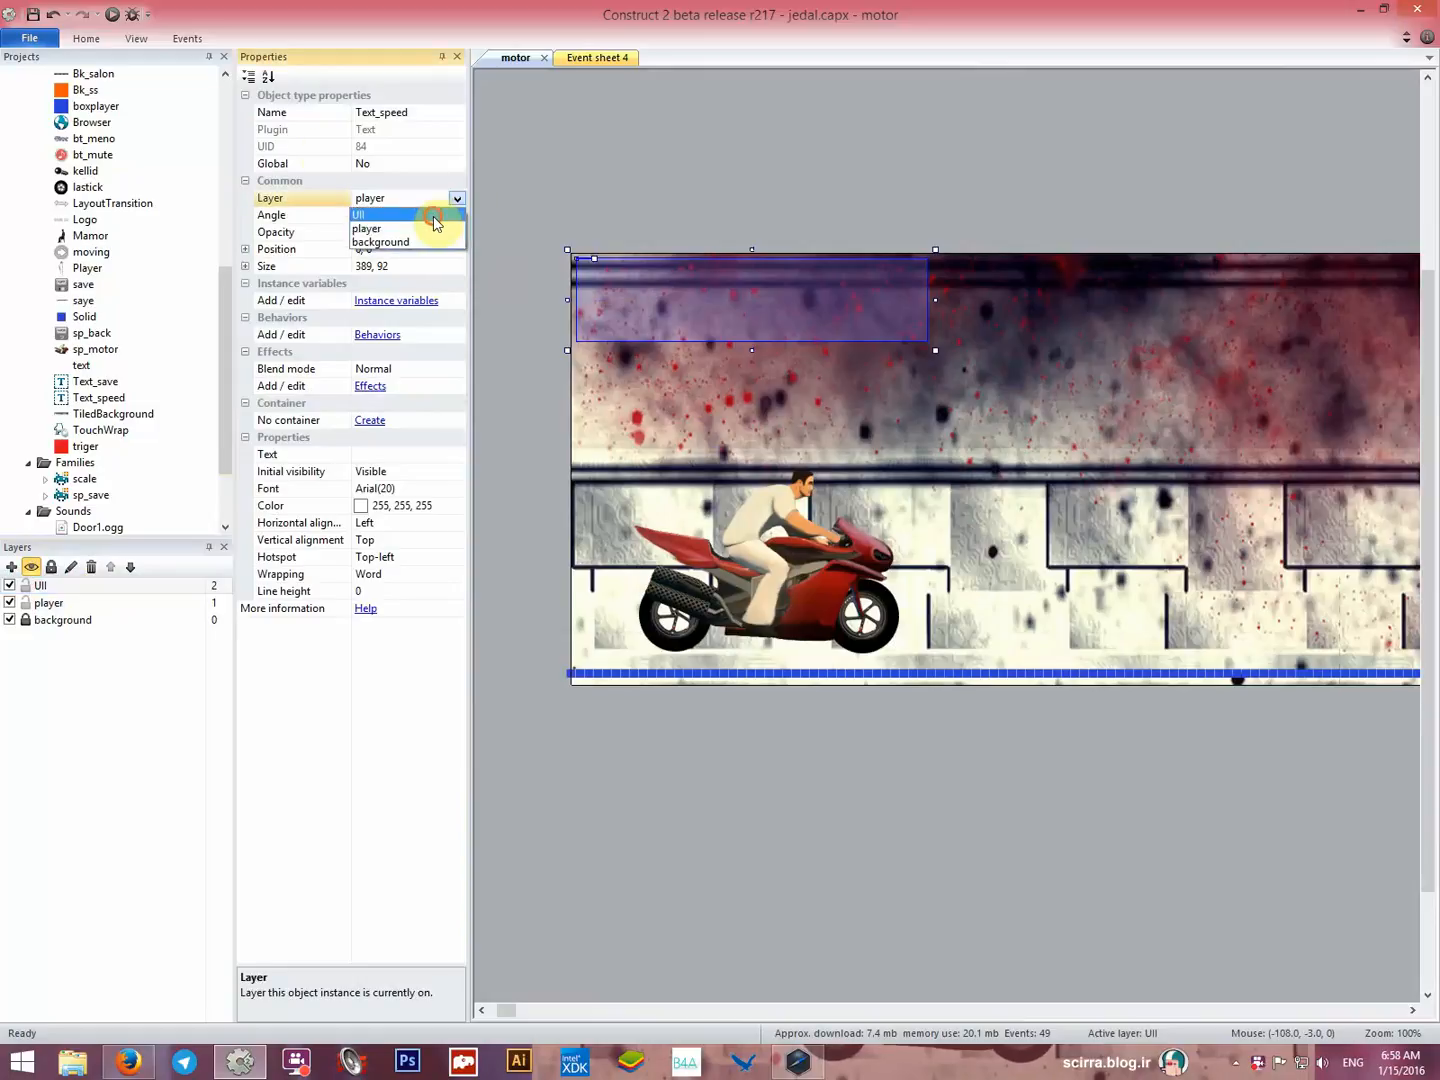
click(440, 213)
click(113, 14)
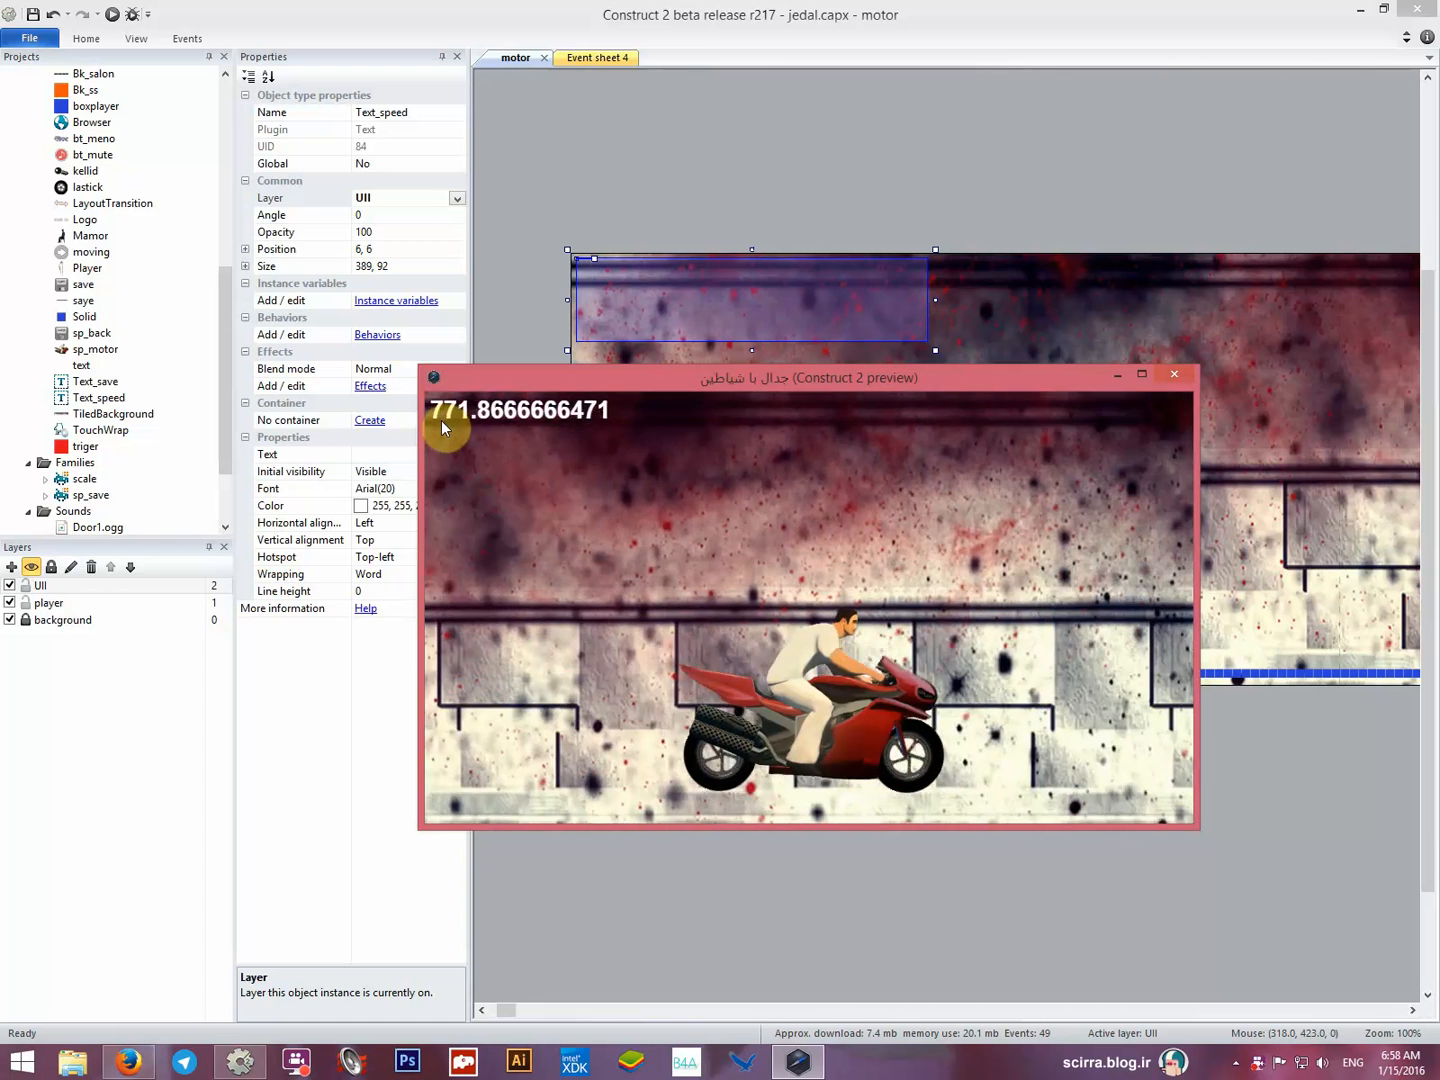
In Event sheet 4, wrap the Text_speed Set text expression in int so it reads int(sp_motor.8Direction.Speed).
click(598, 59)
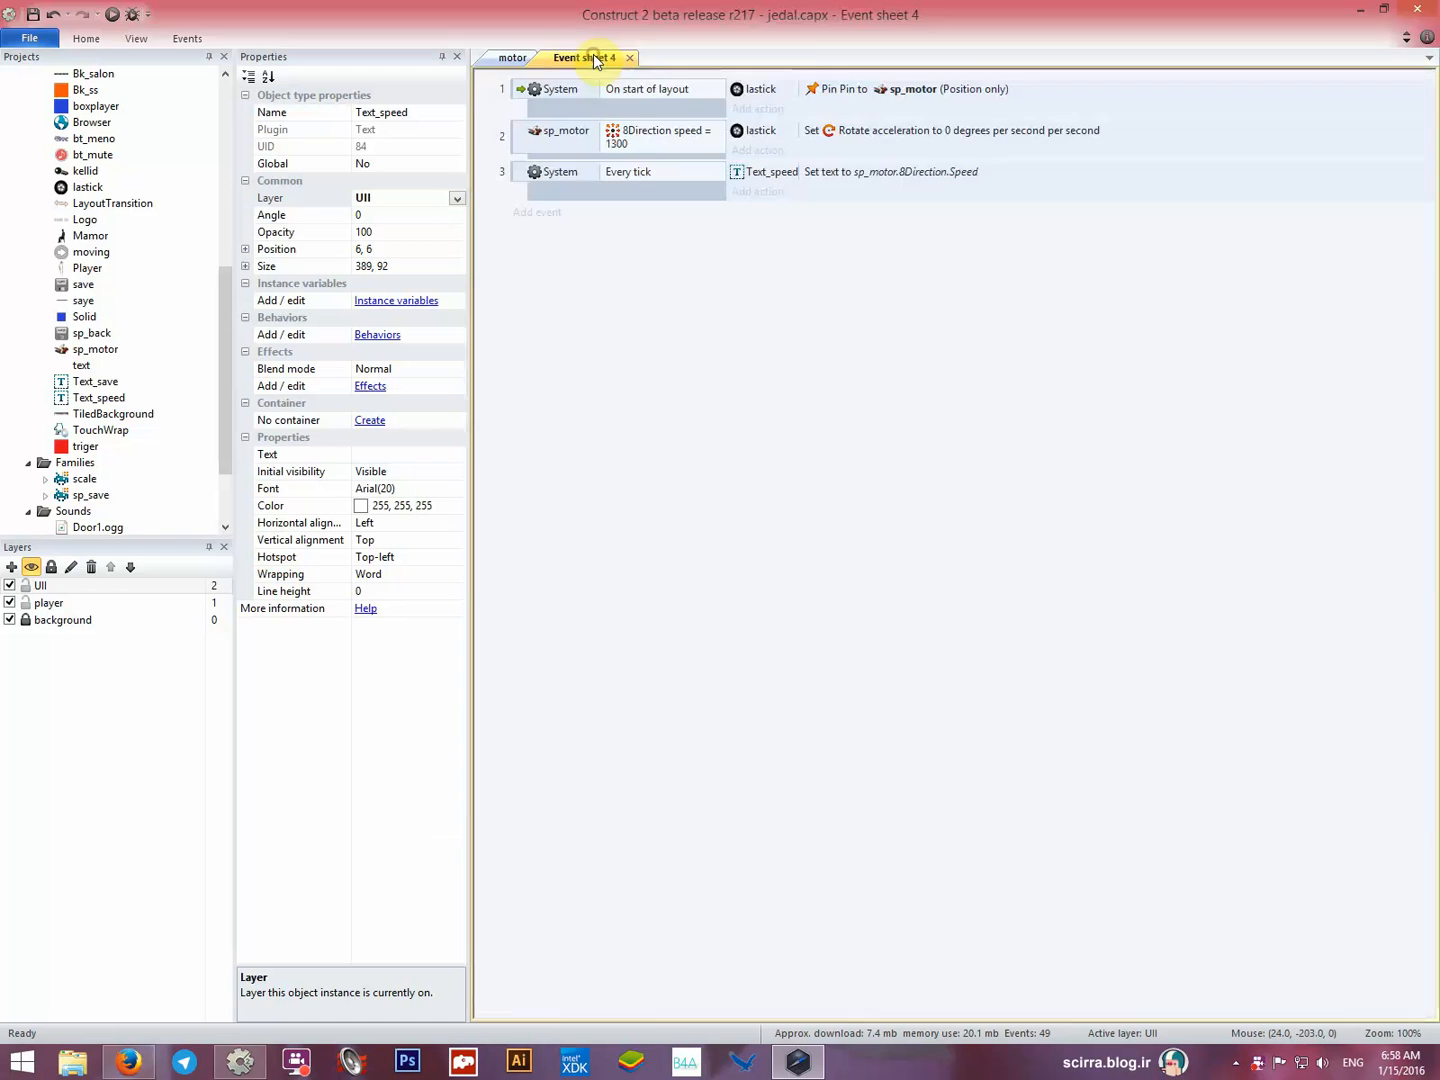
double_click(836, 175)
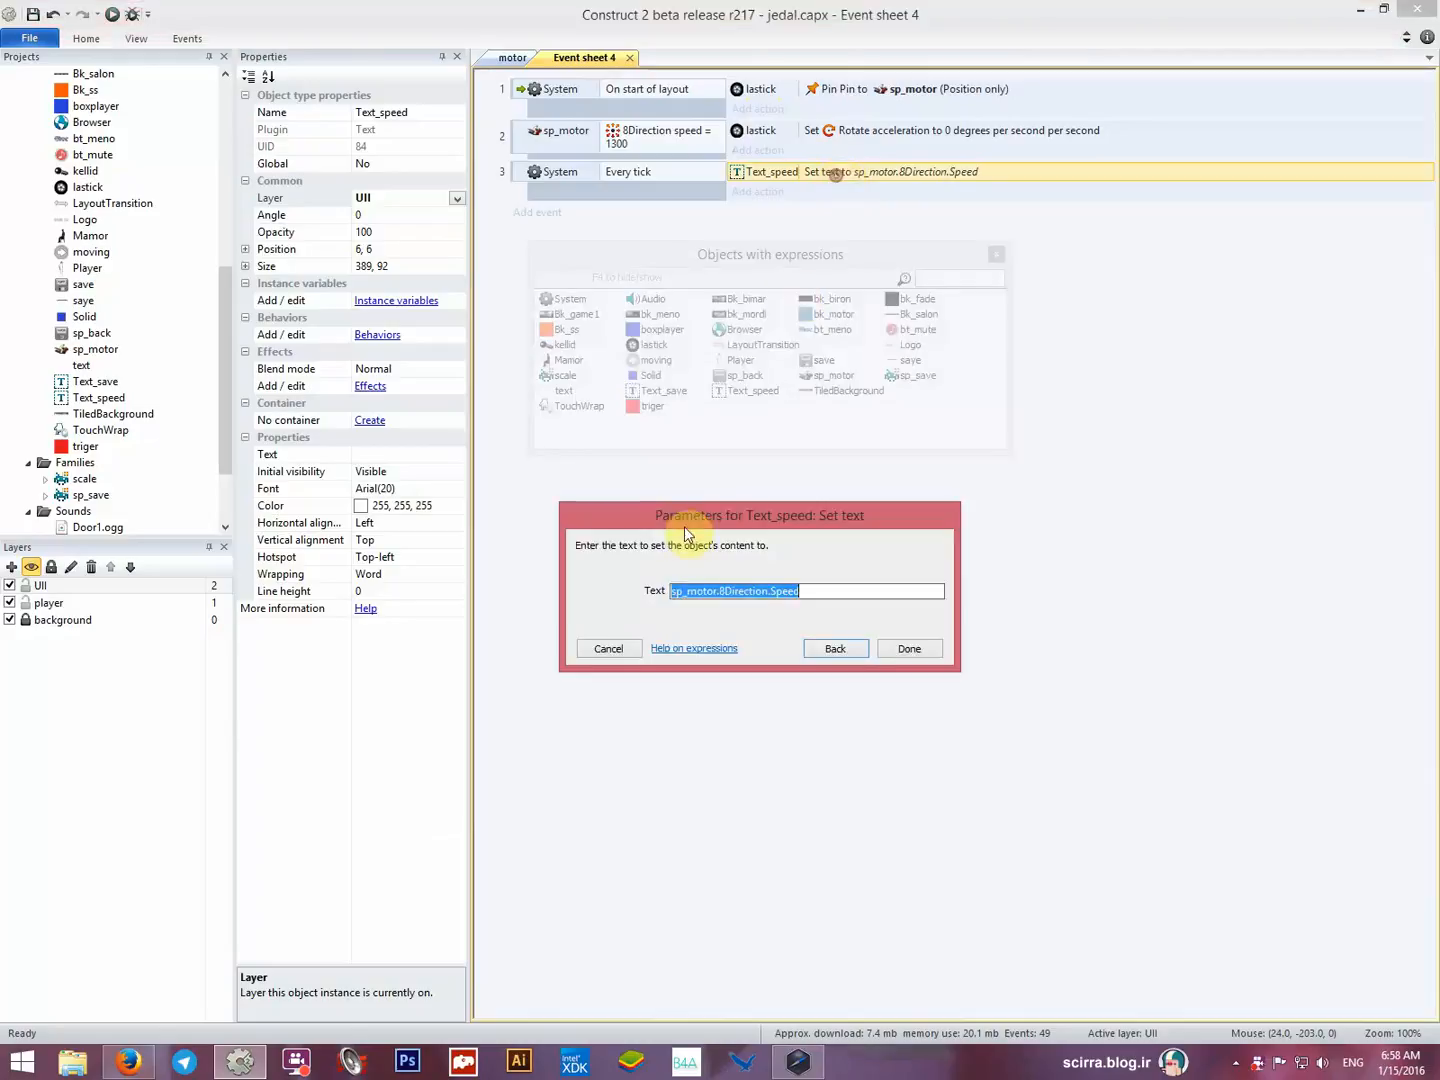
click(675, 592)
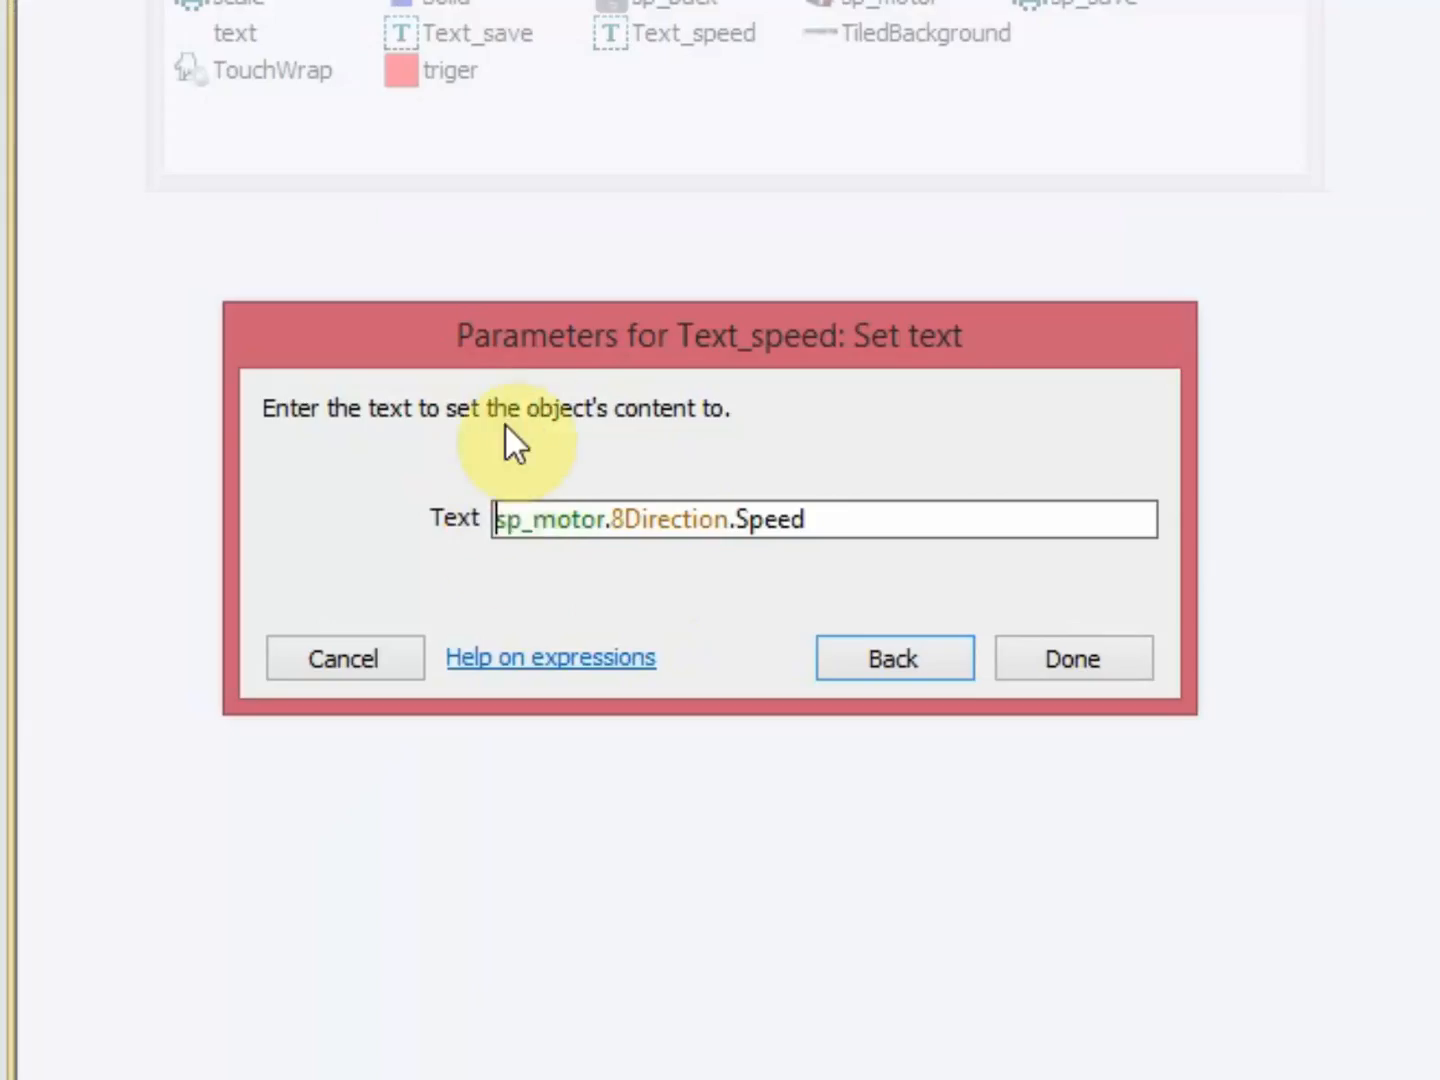
text(in)
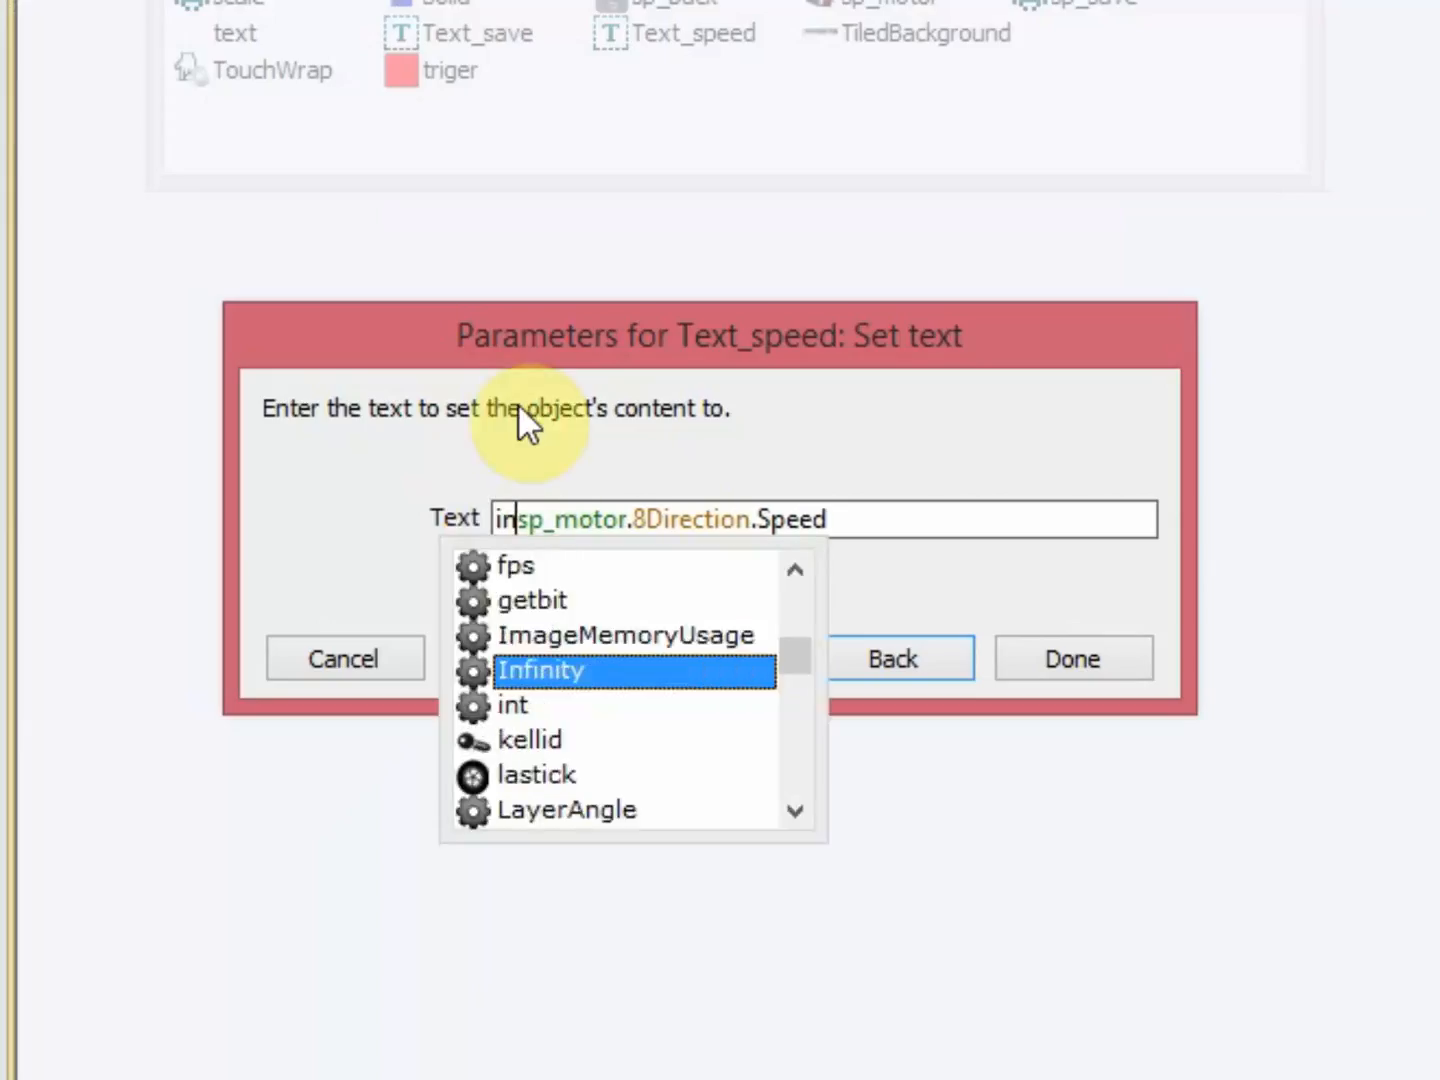
click(520, 706)
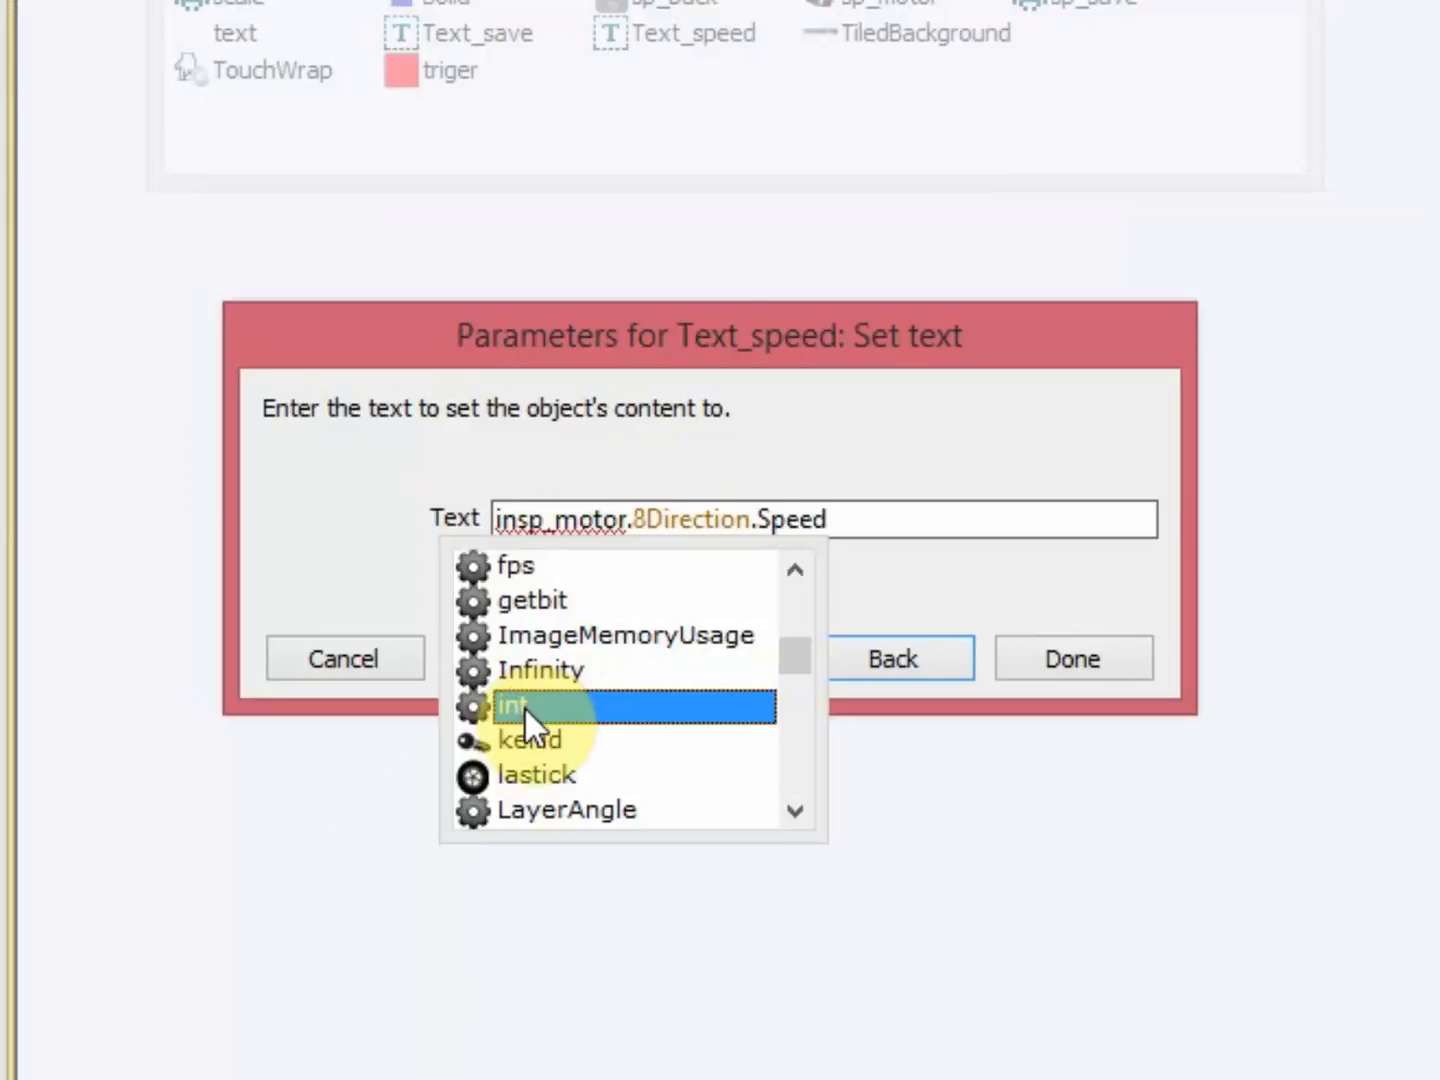
click(527, 708)
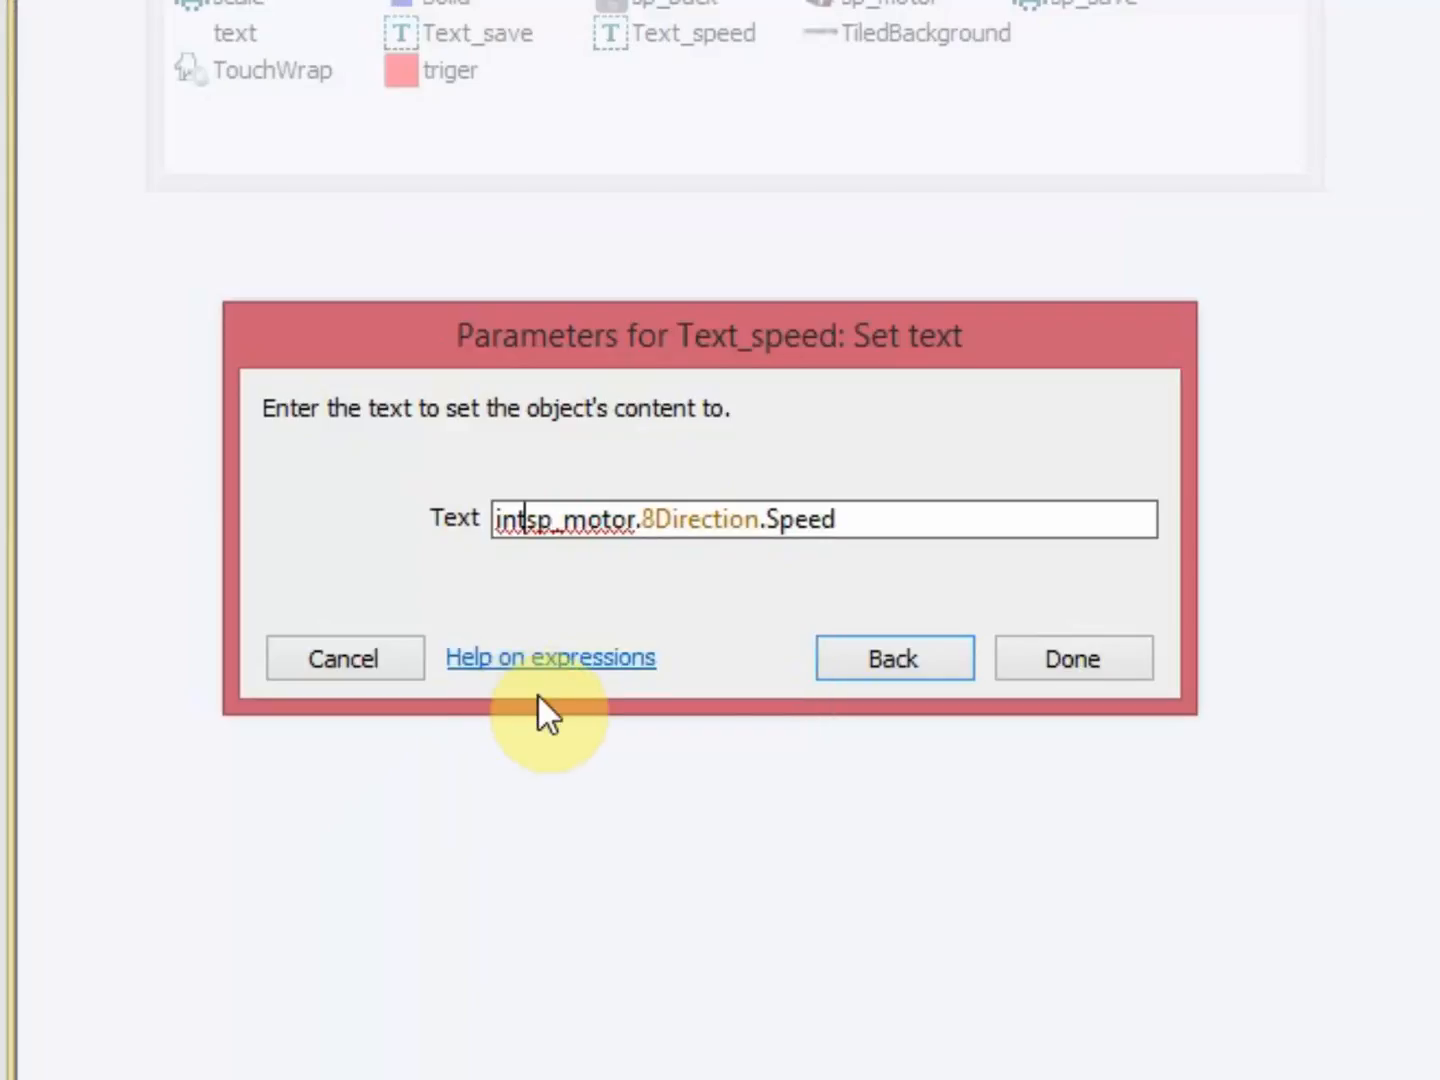
text(()
click(859, 519)
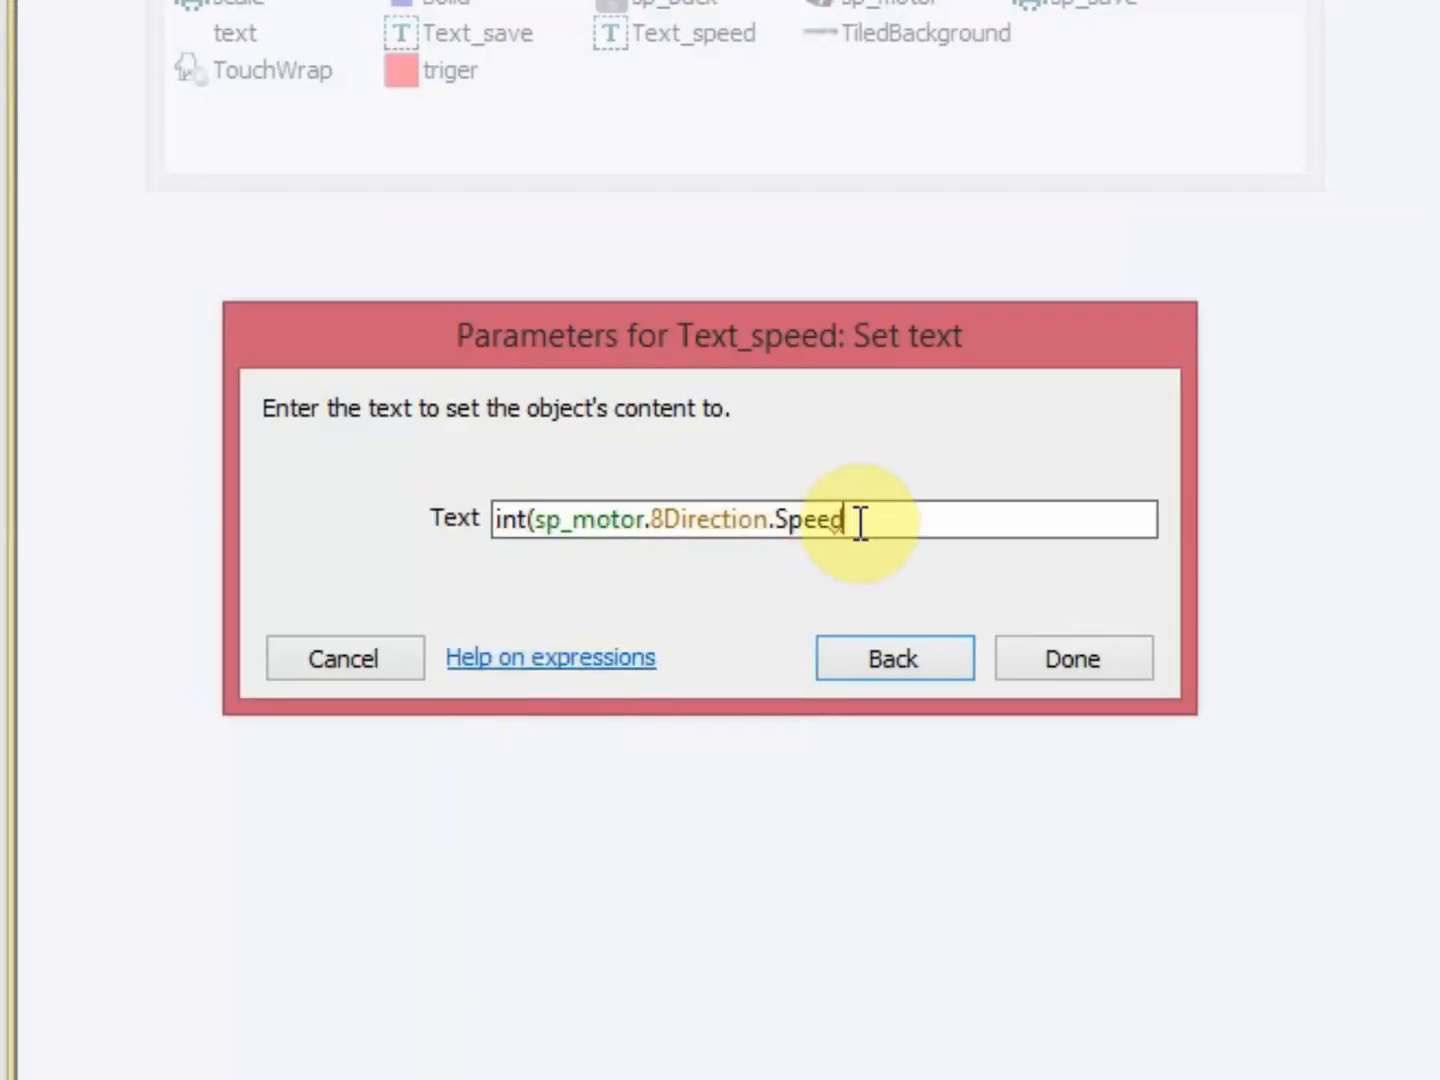
text())
click(503, 522)
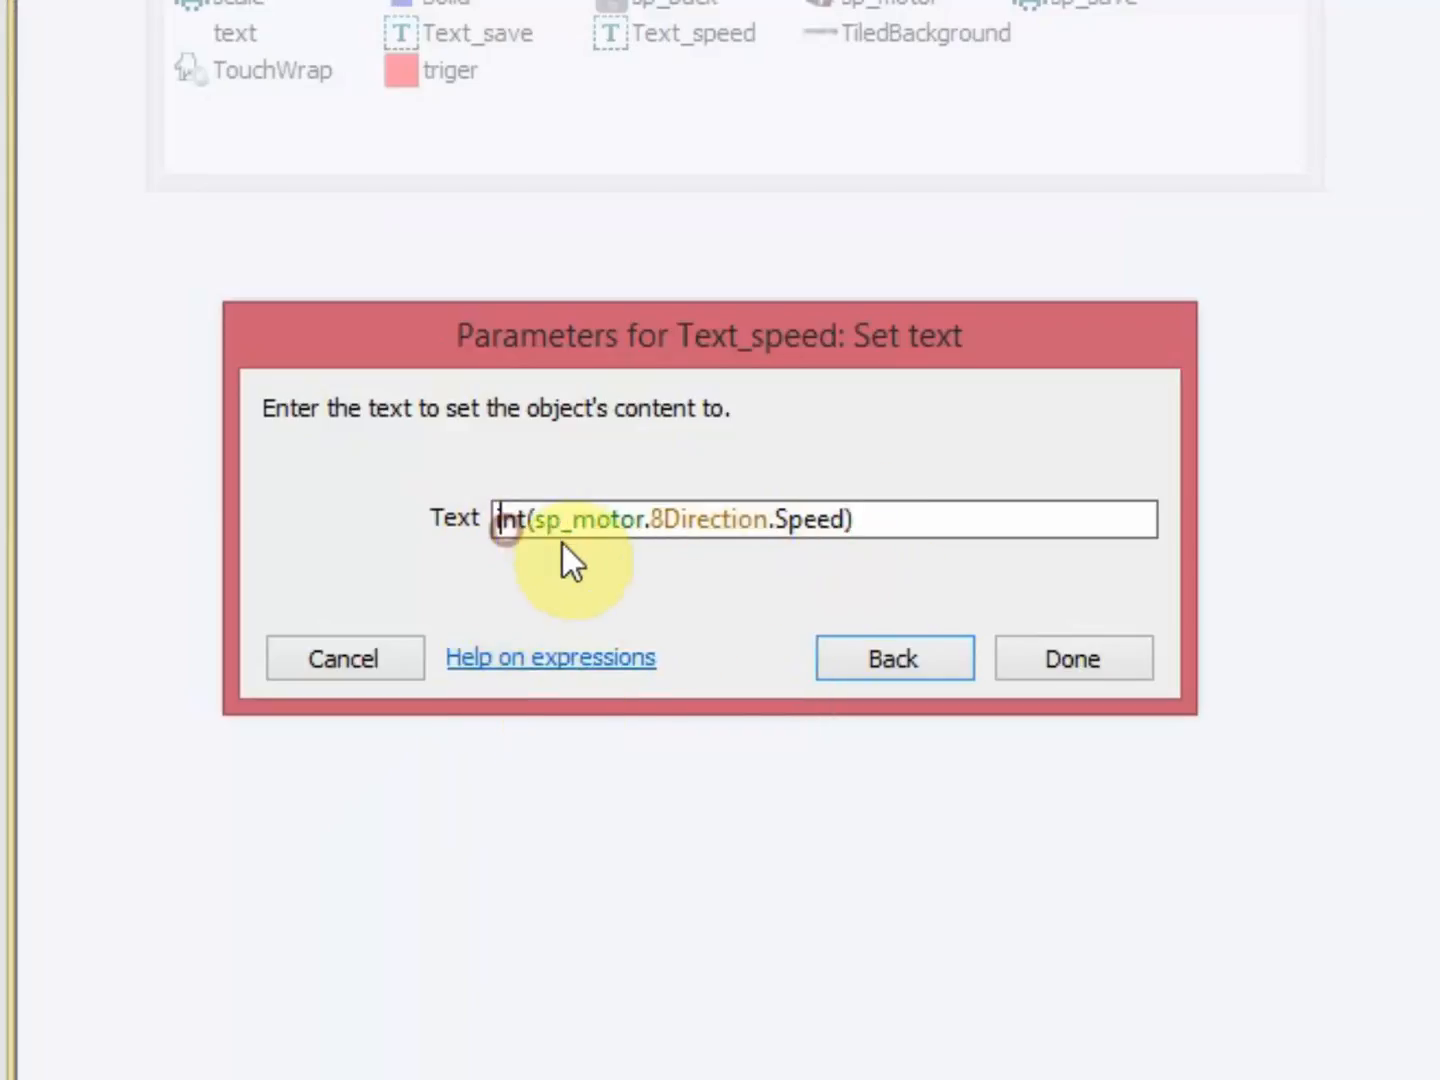
click(571, 520)
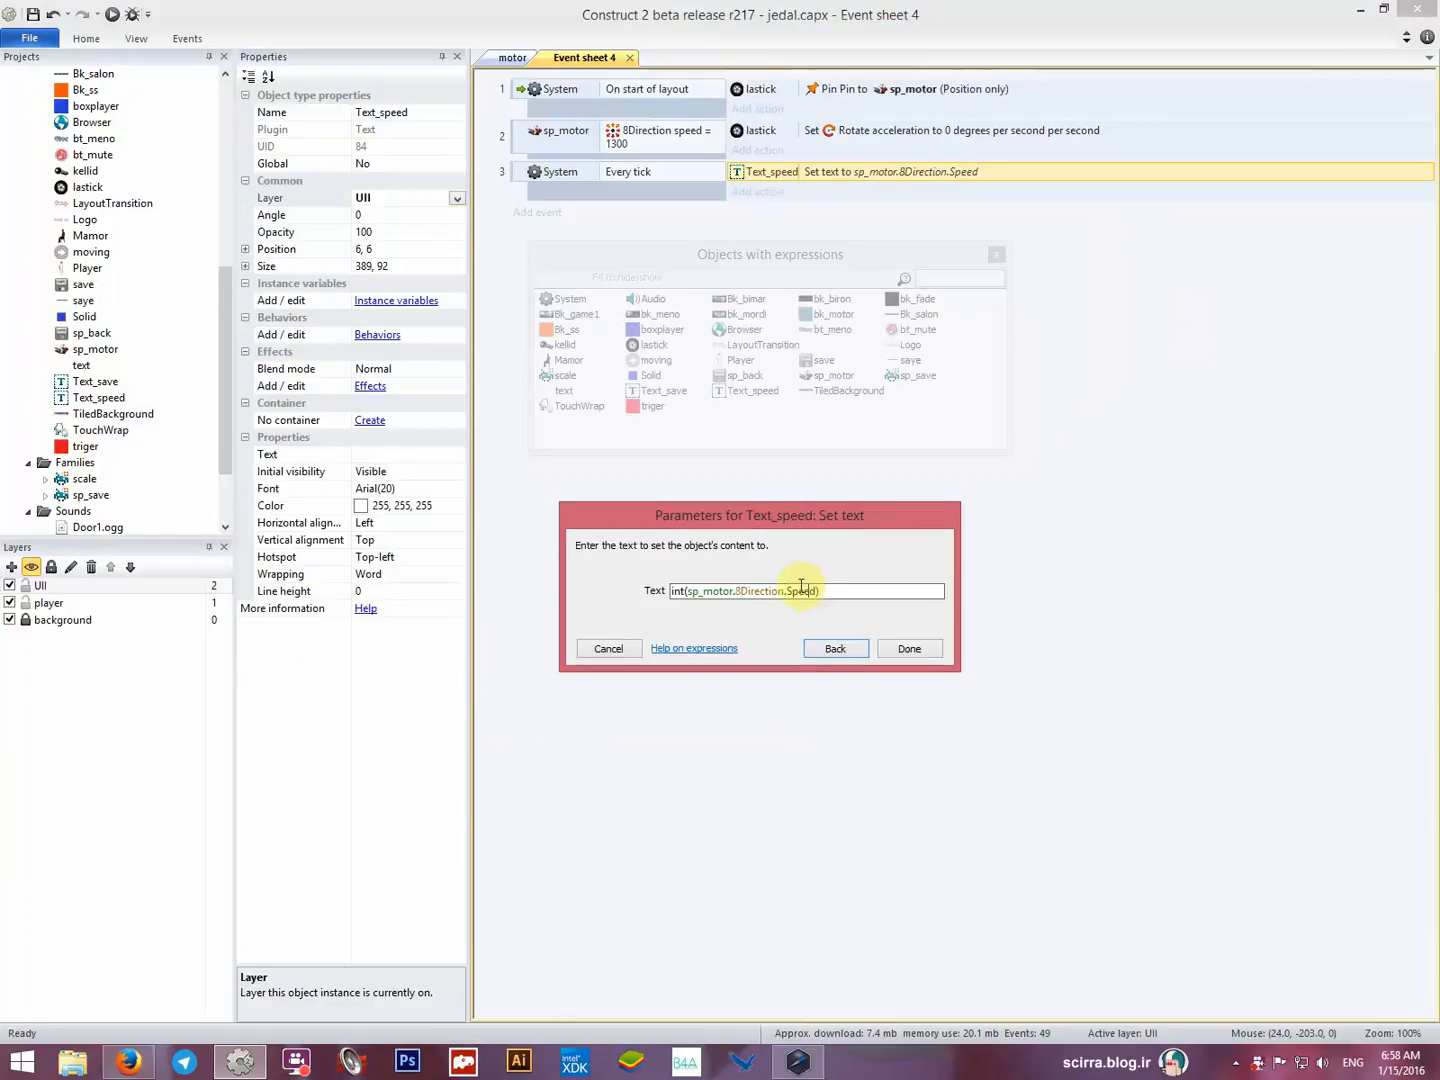
key(Return)
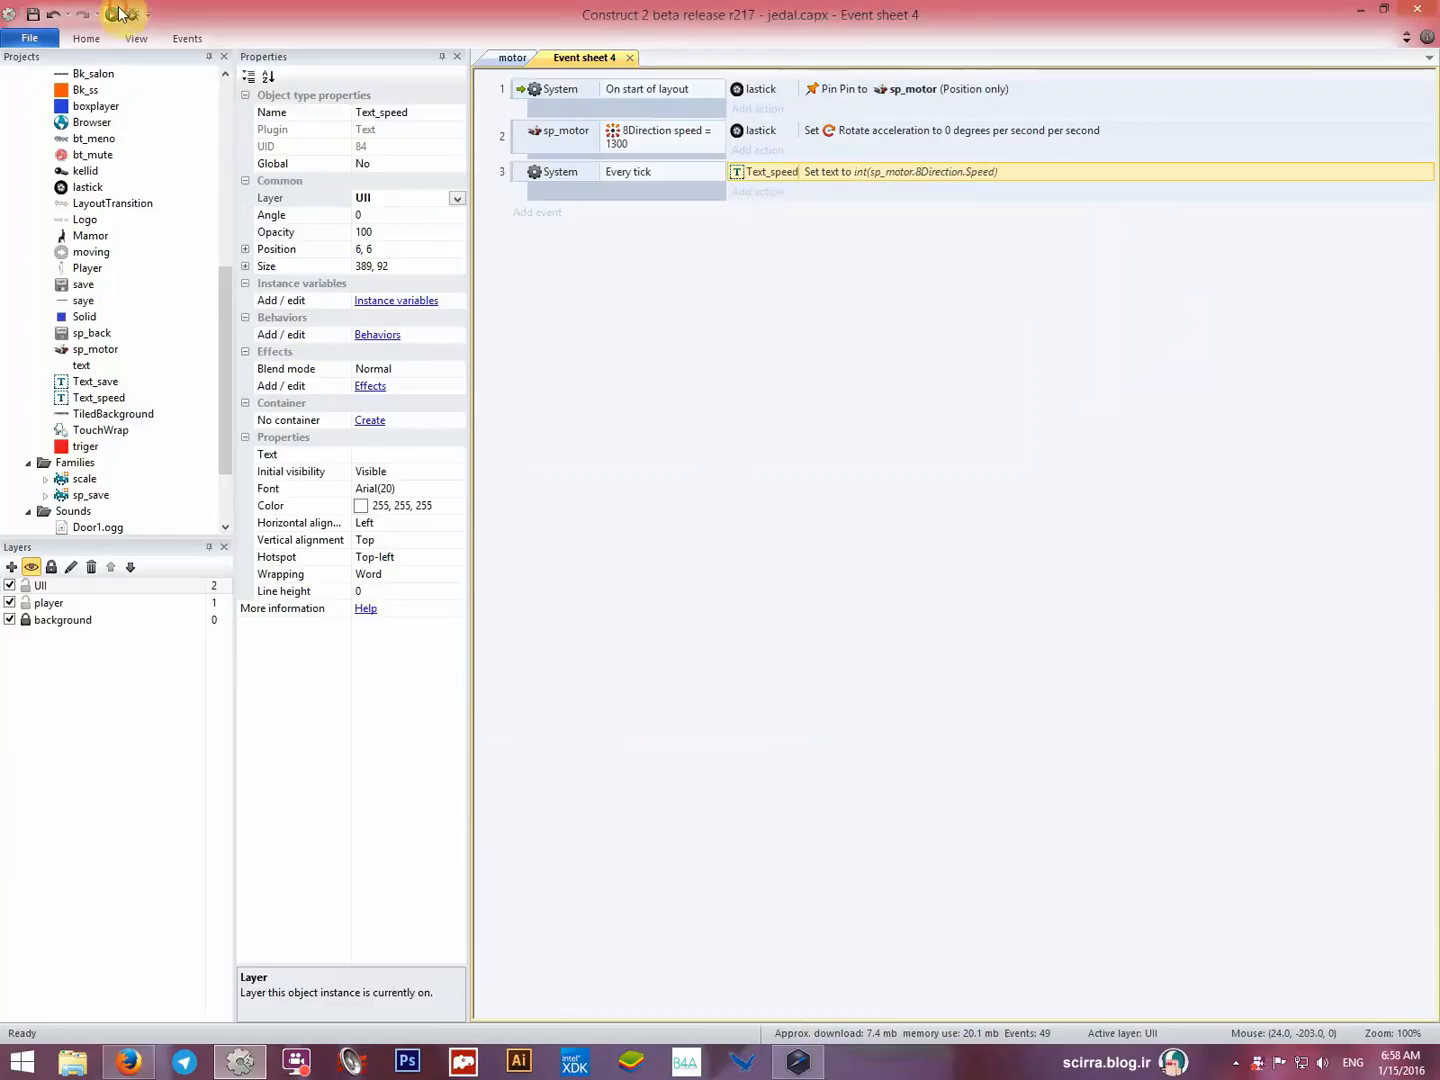
Preview the layout, drive the motorbike to the right to check the speed text, and return to the motor layout.
click(114, 13)
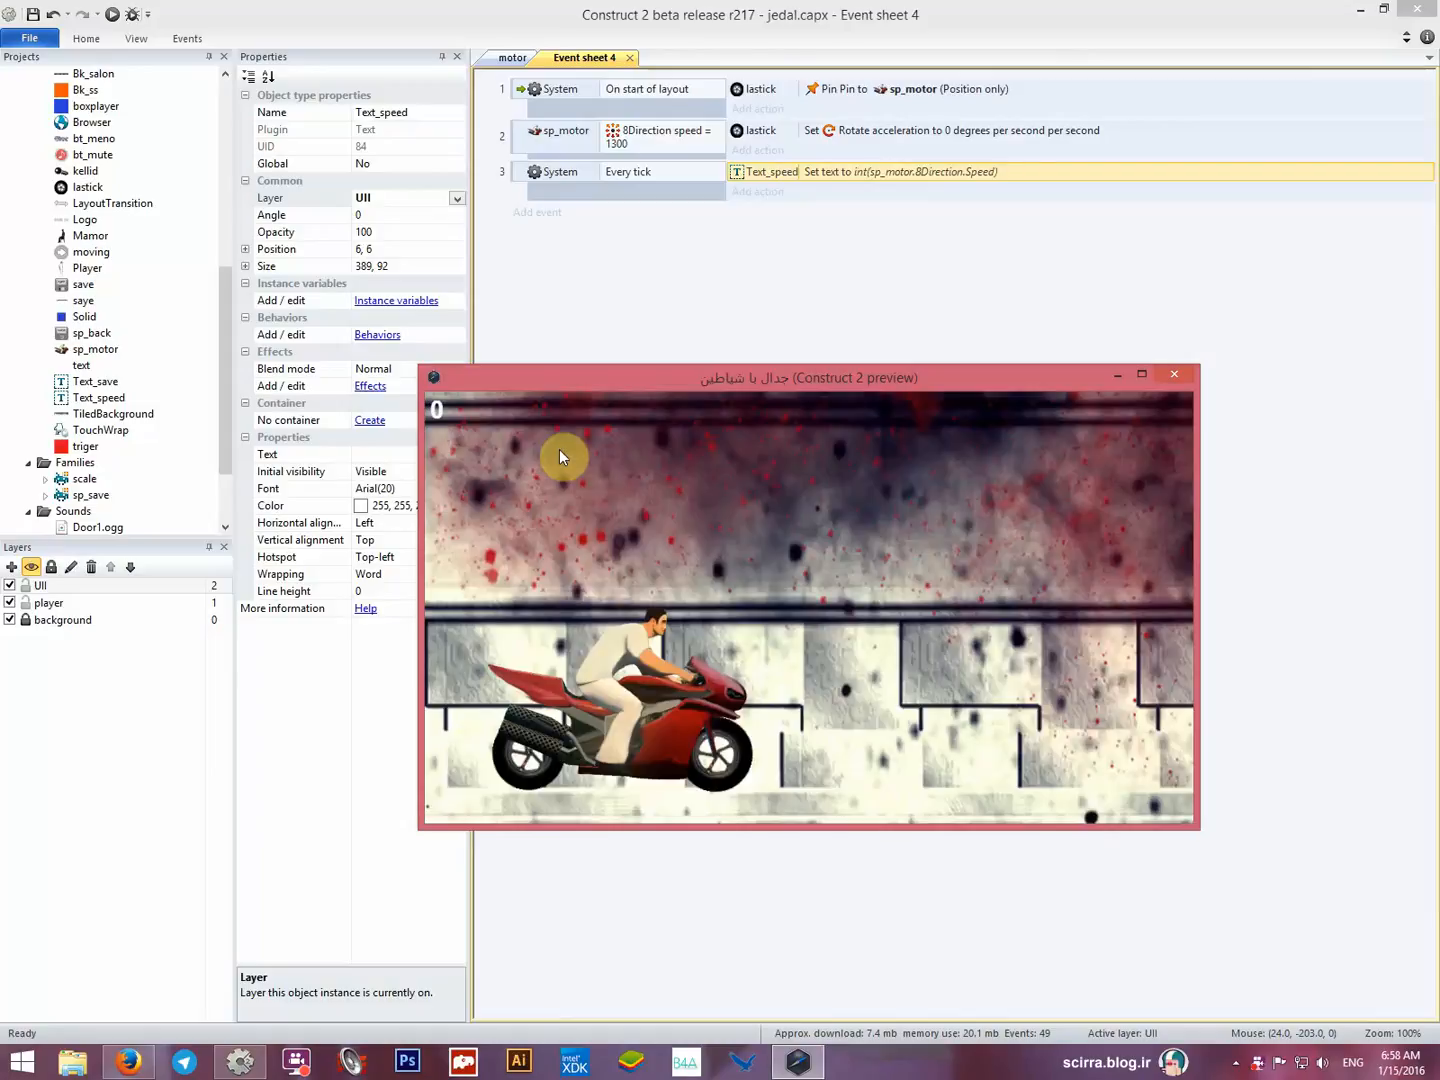
key(Right)
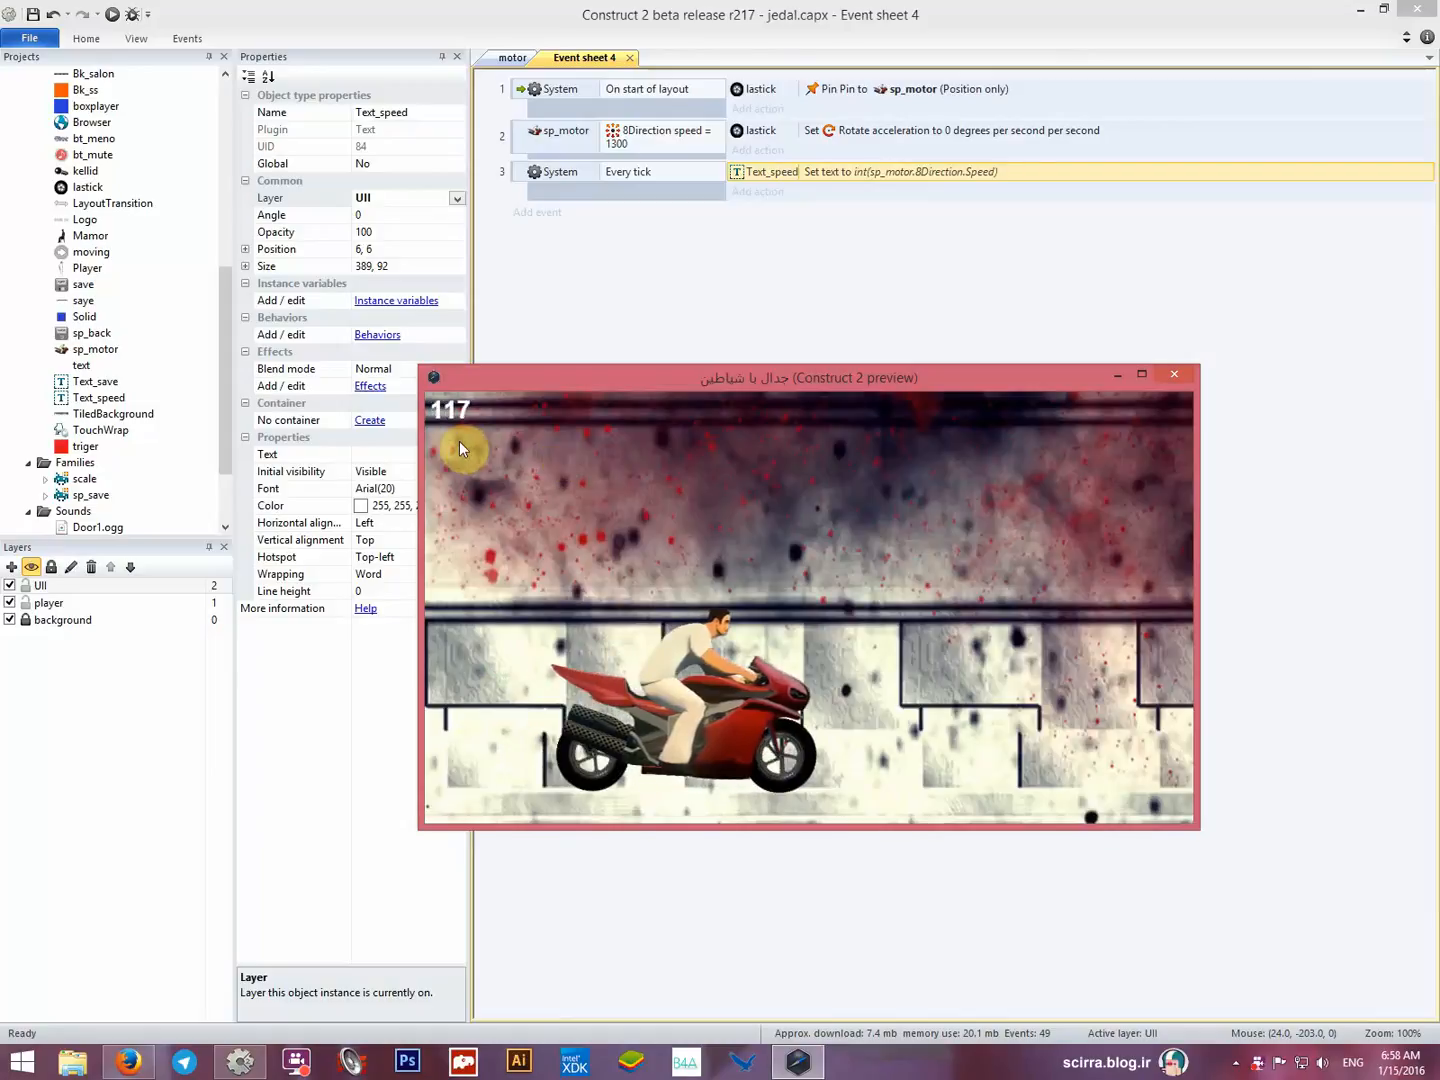
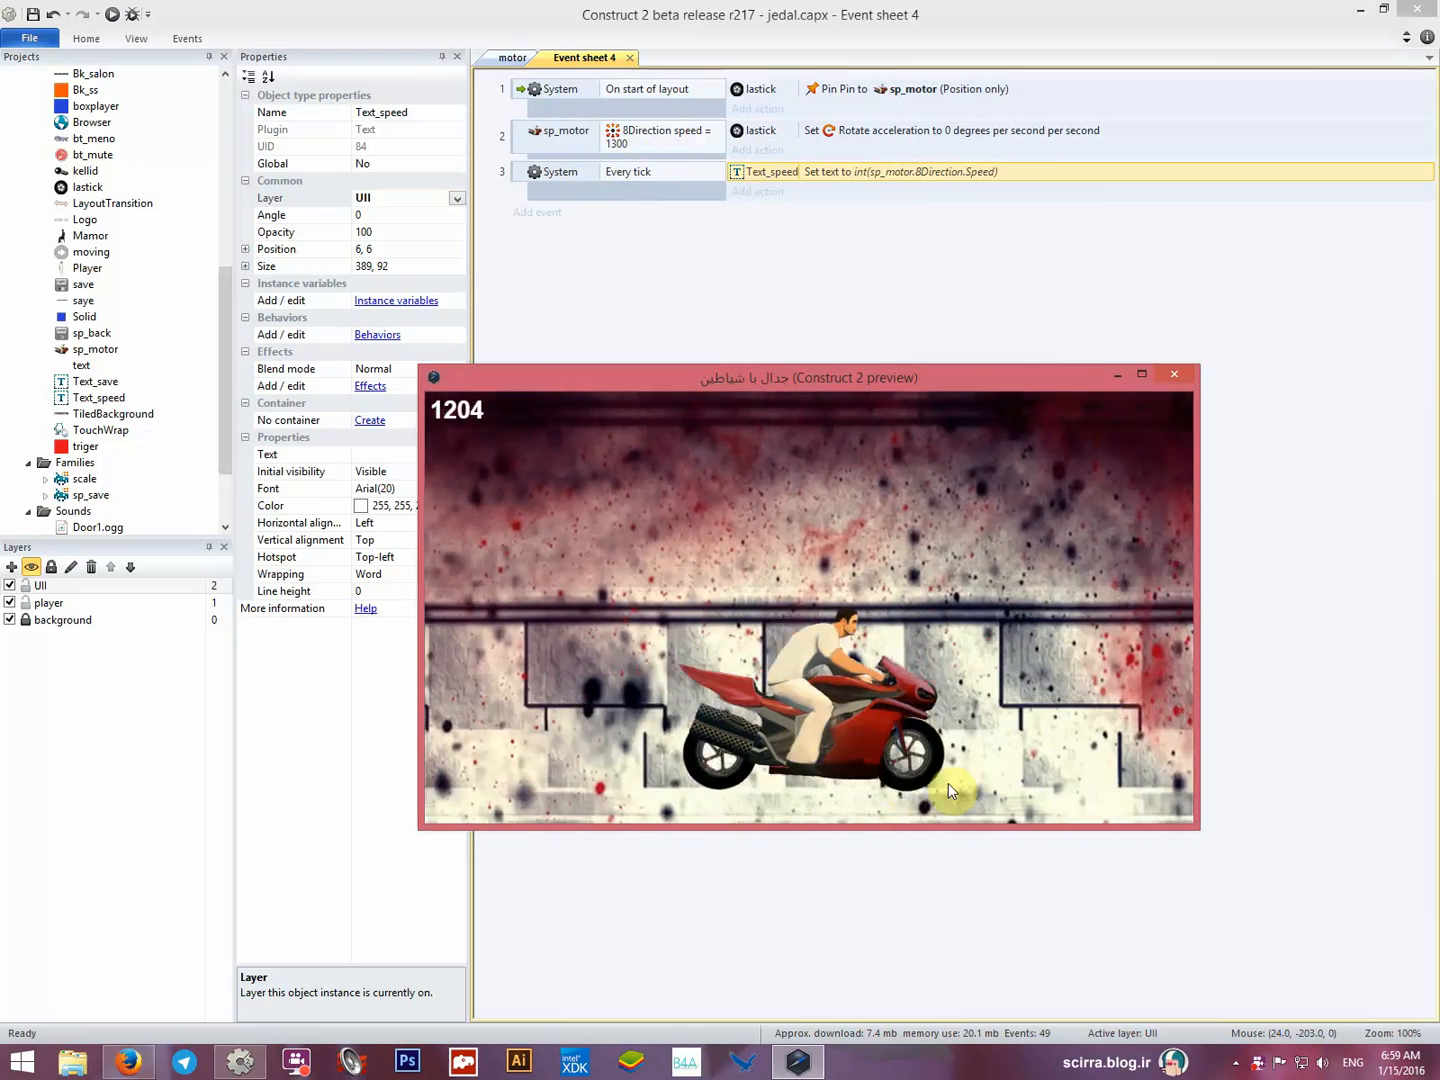
click(1171, 378)
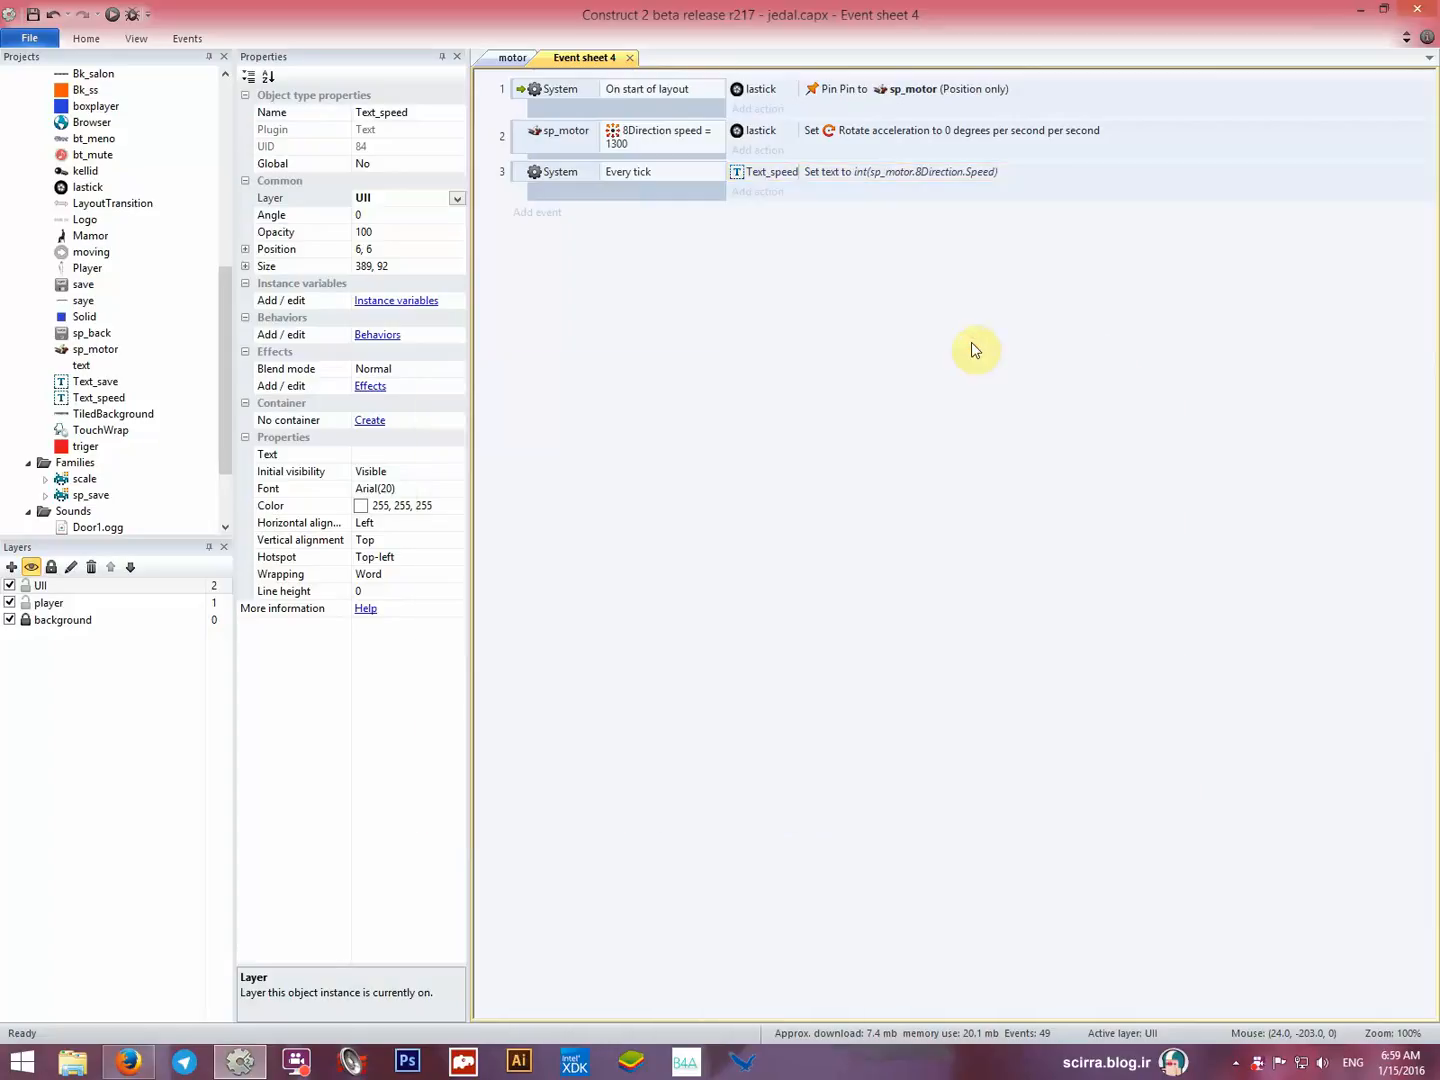
click(512, 58)
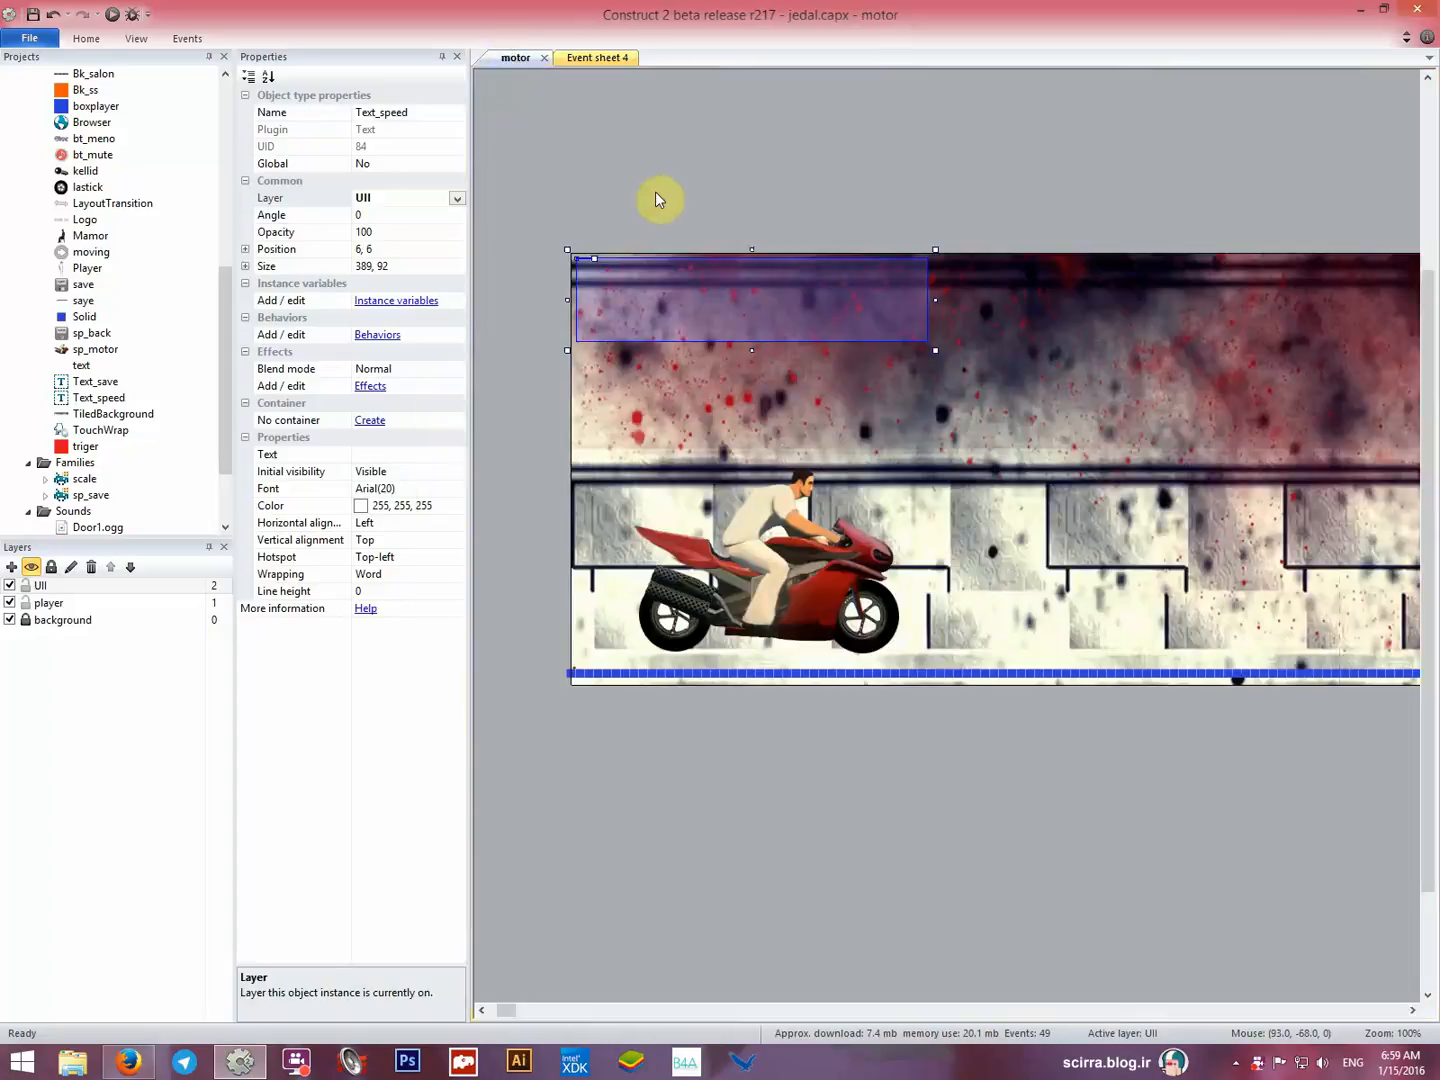
click(808, 753)
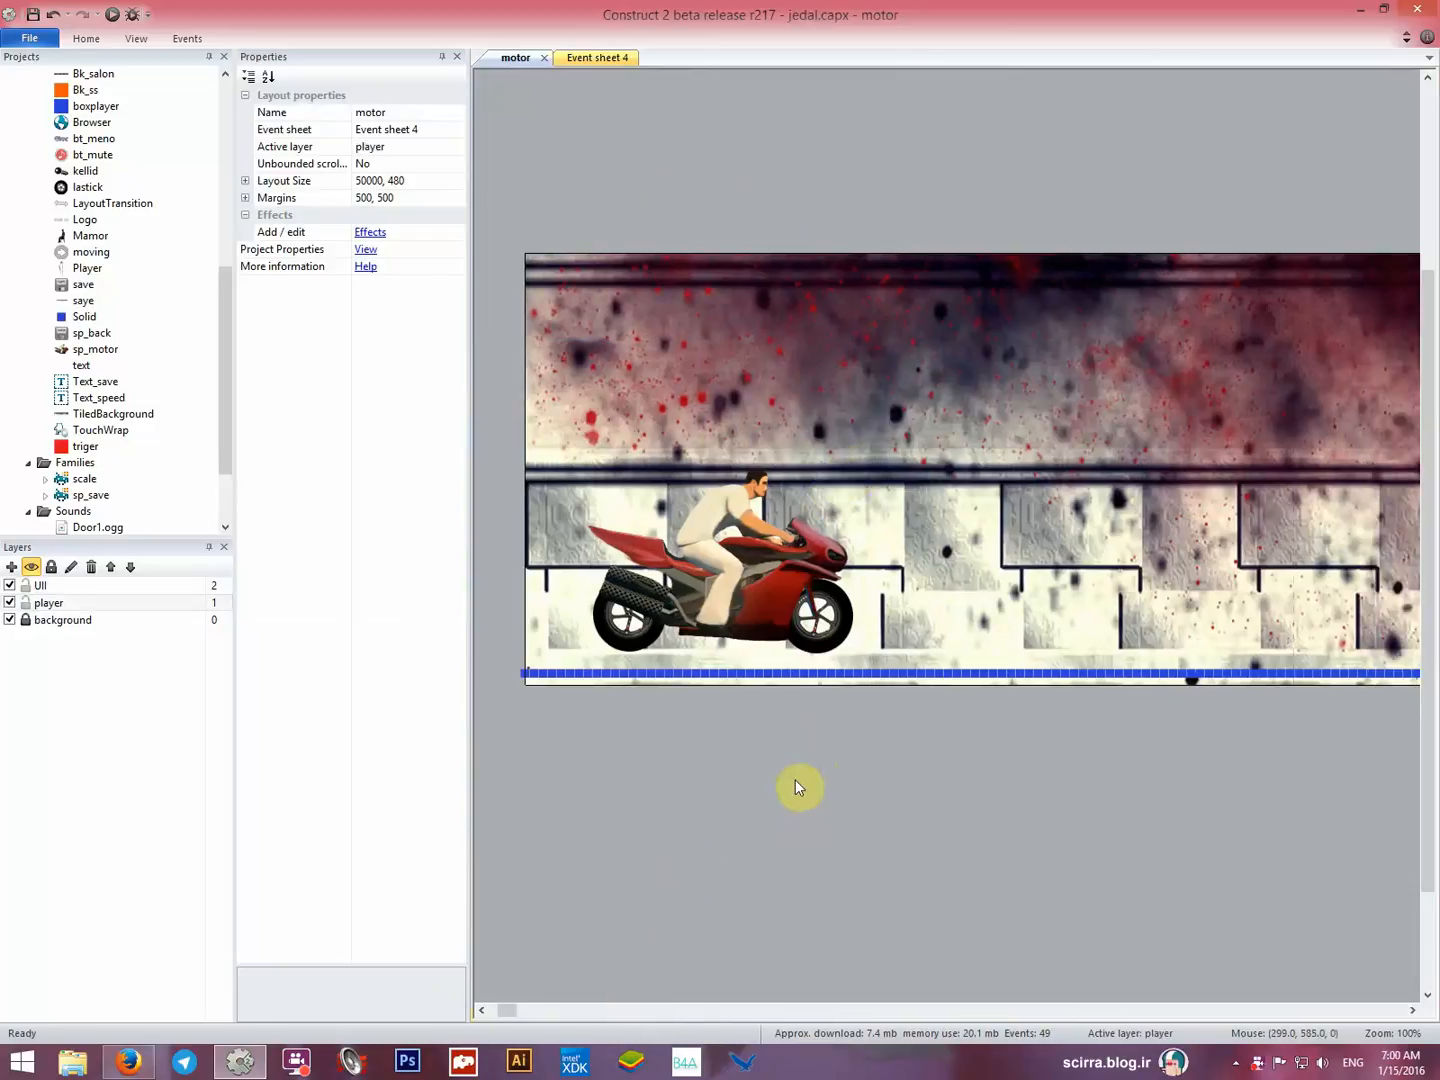
scroll(795, 786, up, 1)
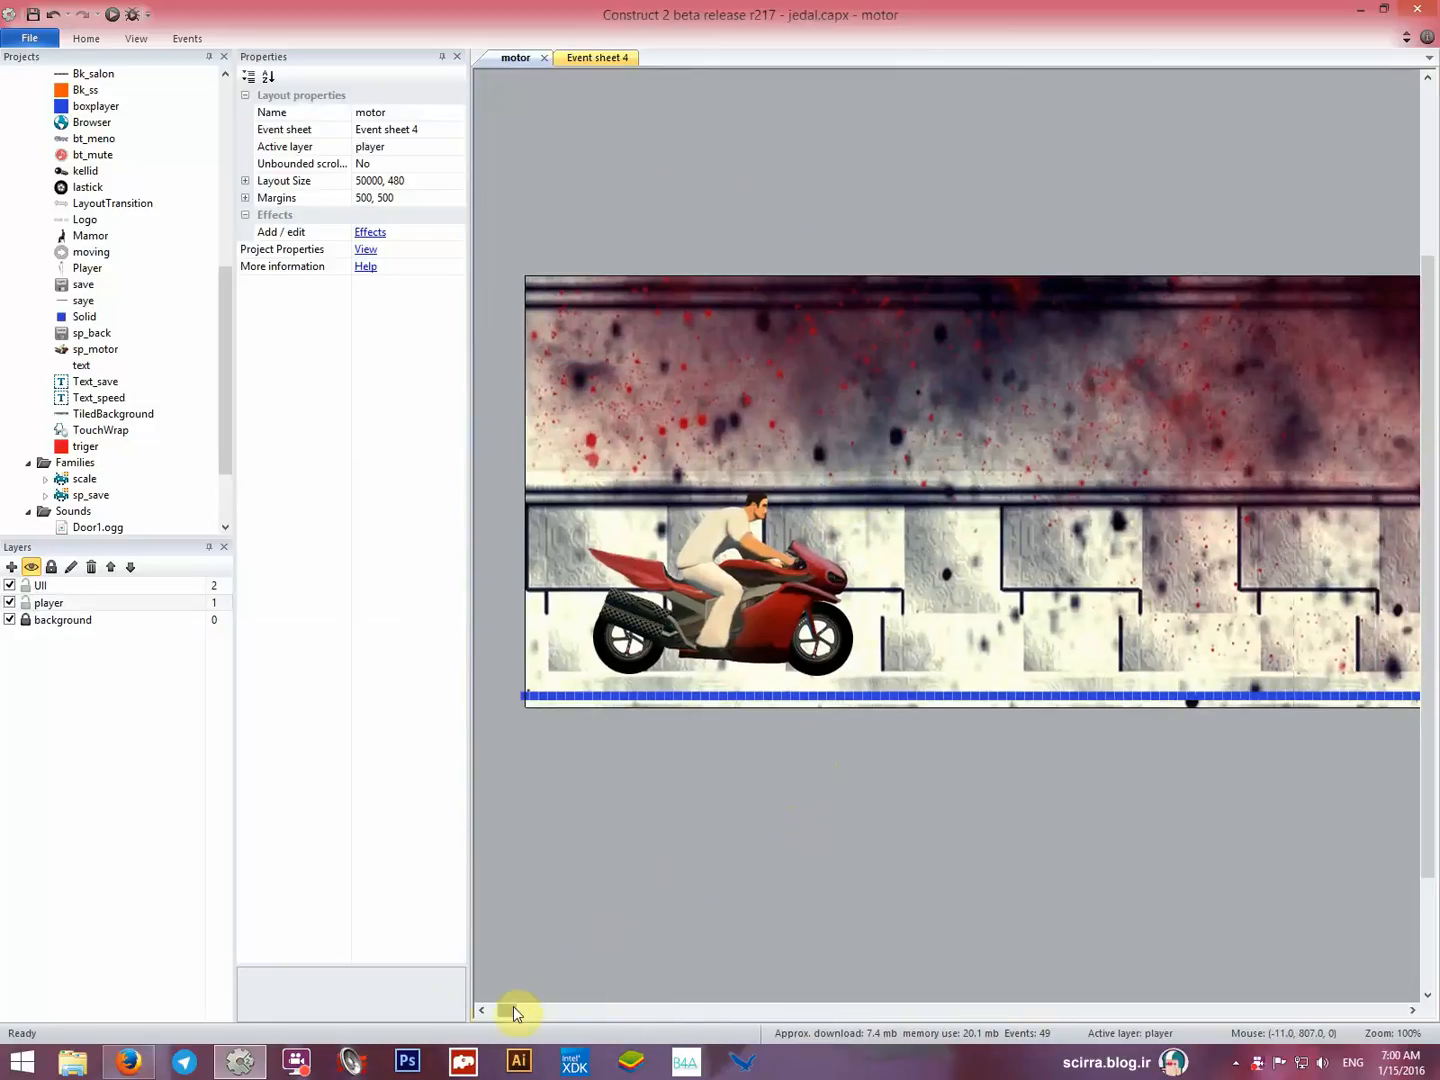
mouse_move(514, 1012)
mouse_down()
mouse_move(626, 1022)
mouse_move(509, 1031)
mouse_move(681, 1043)
mouse_move(524, 1051)
mouse_move(502, 1033)
mouse_move(515, 1028)
mouse_up()
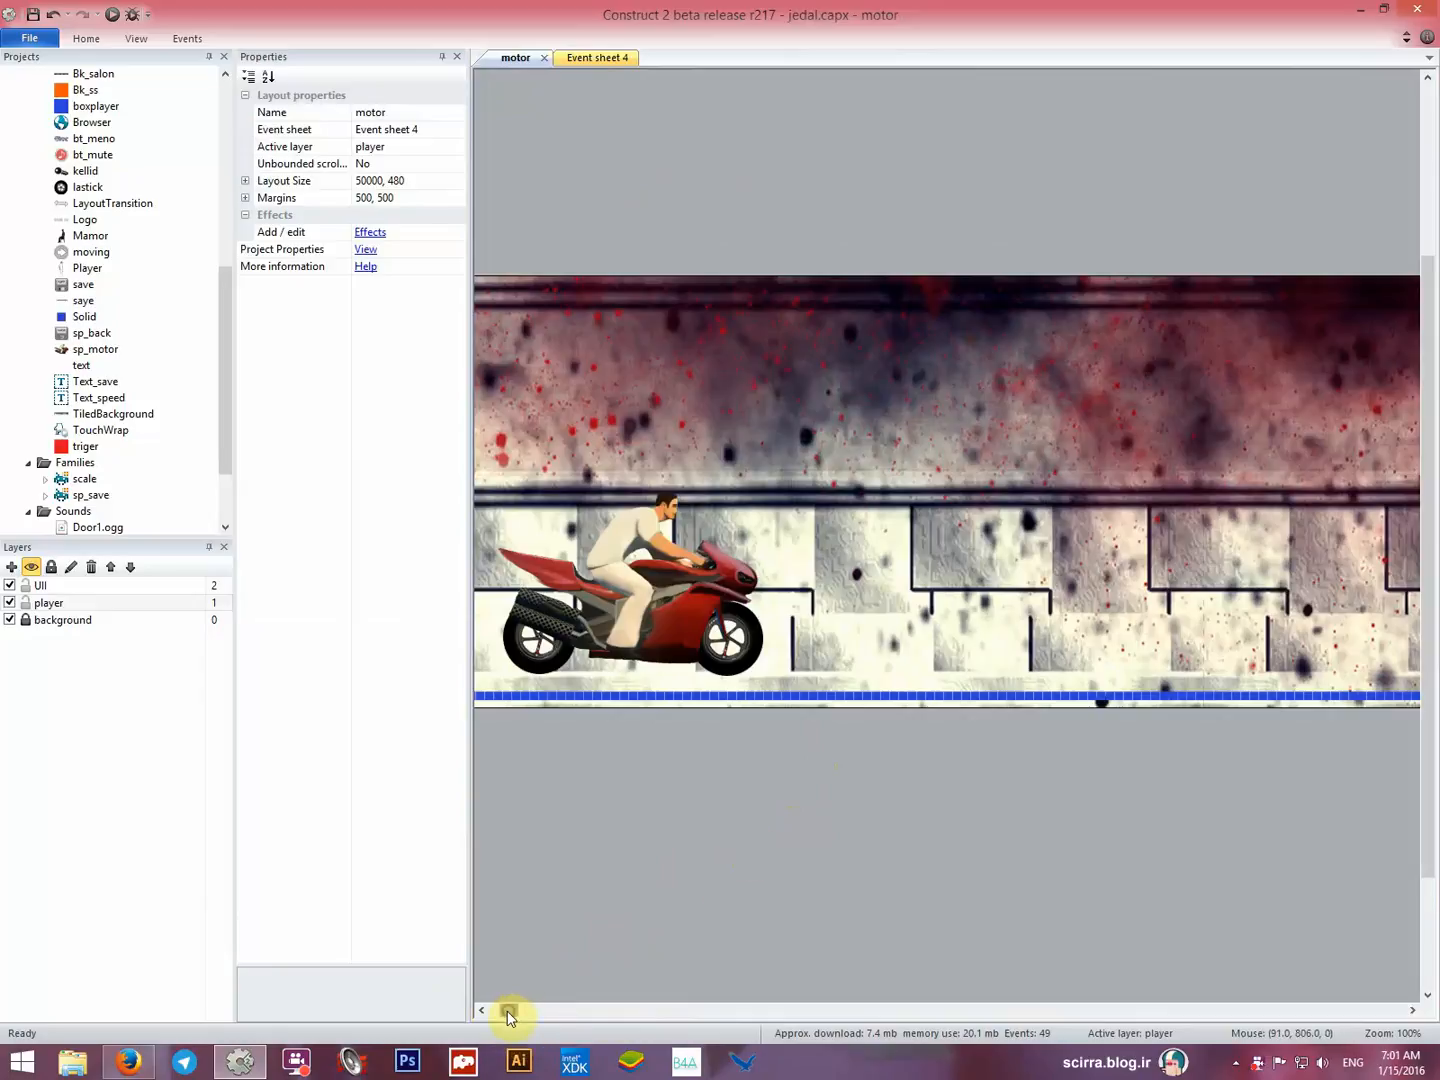
drag(508, 1017, 502, 1017)
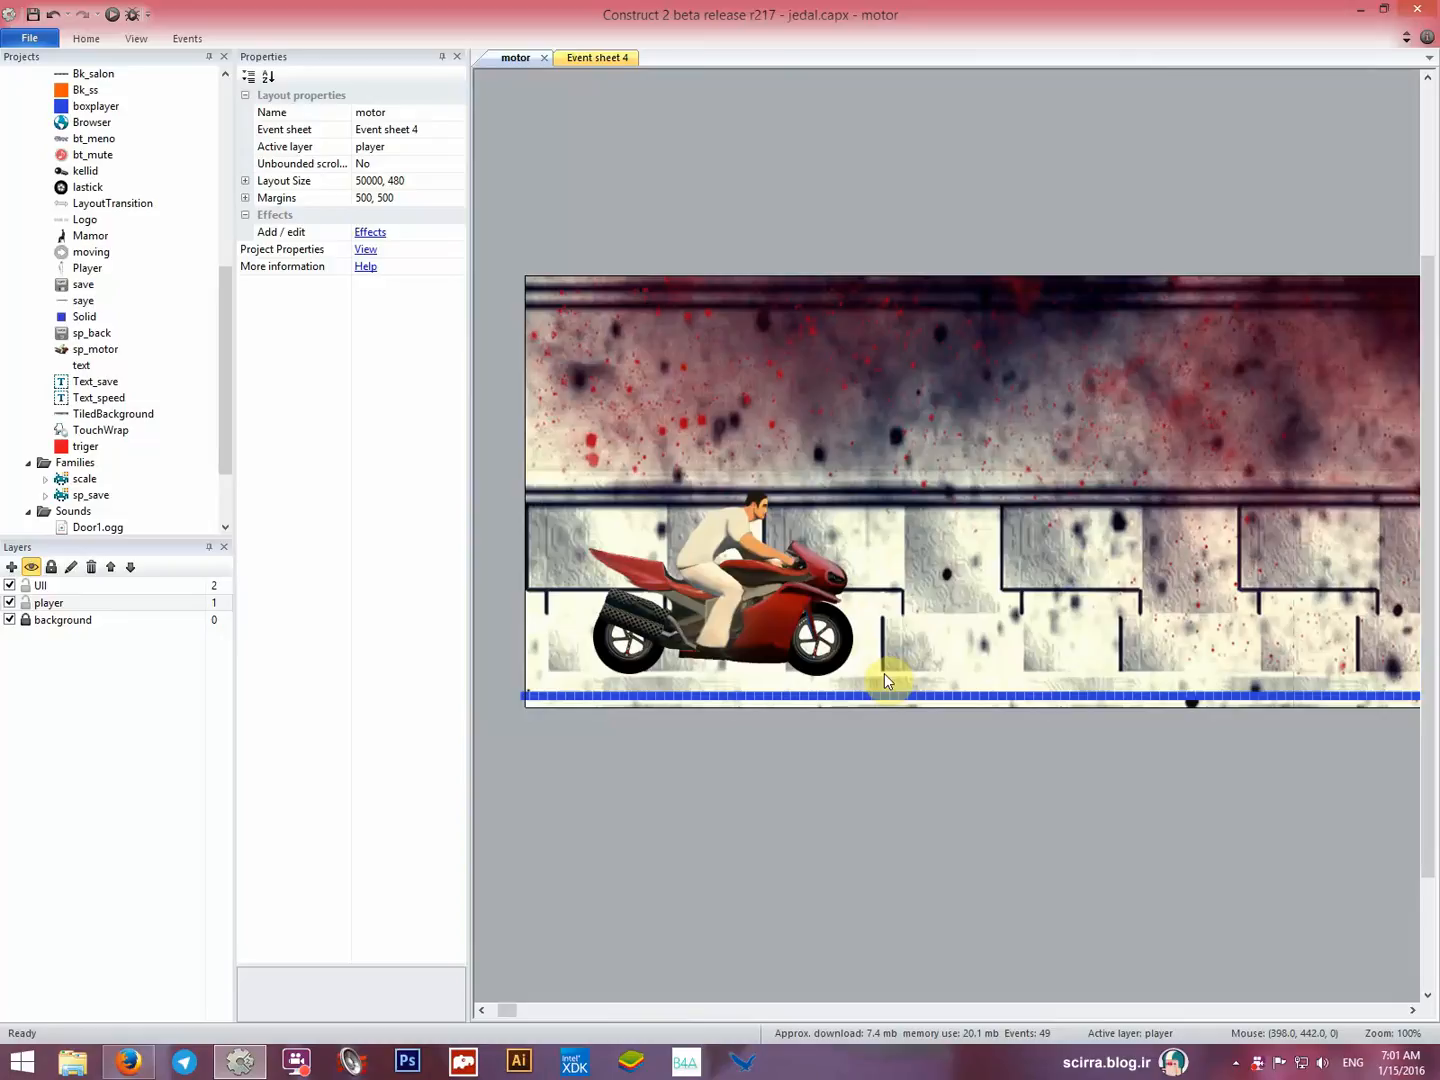
Insert a new Sprite on the player layer near the motorbike, using the Show.png image from the Game2 folder.
click(49, 603)
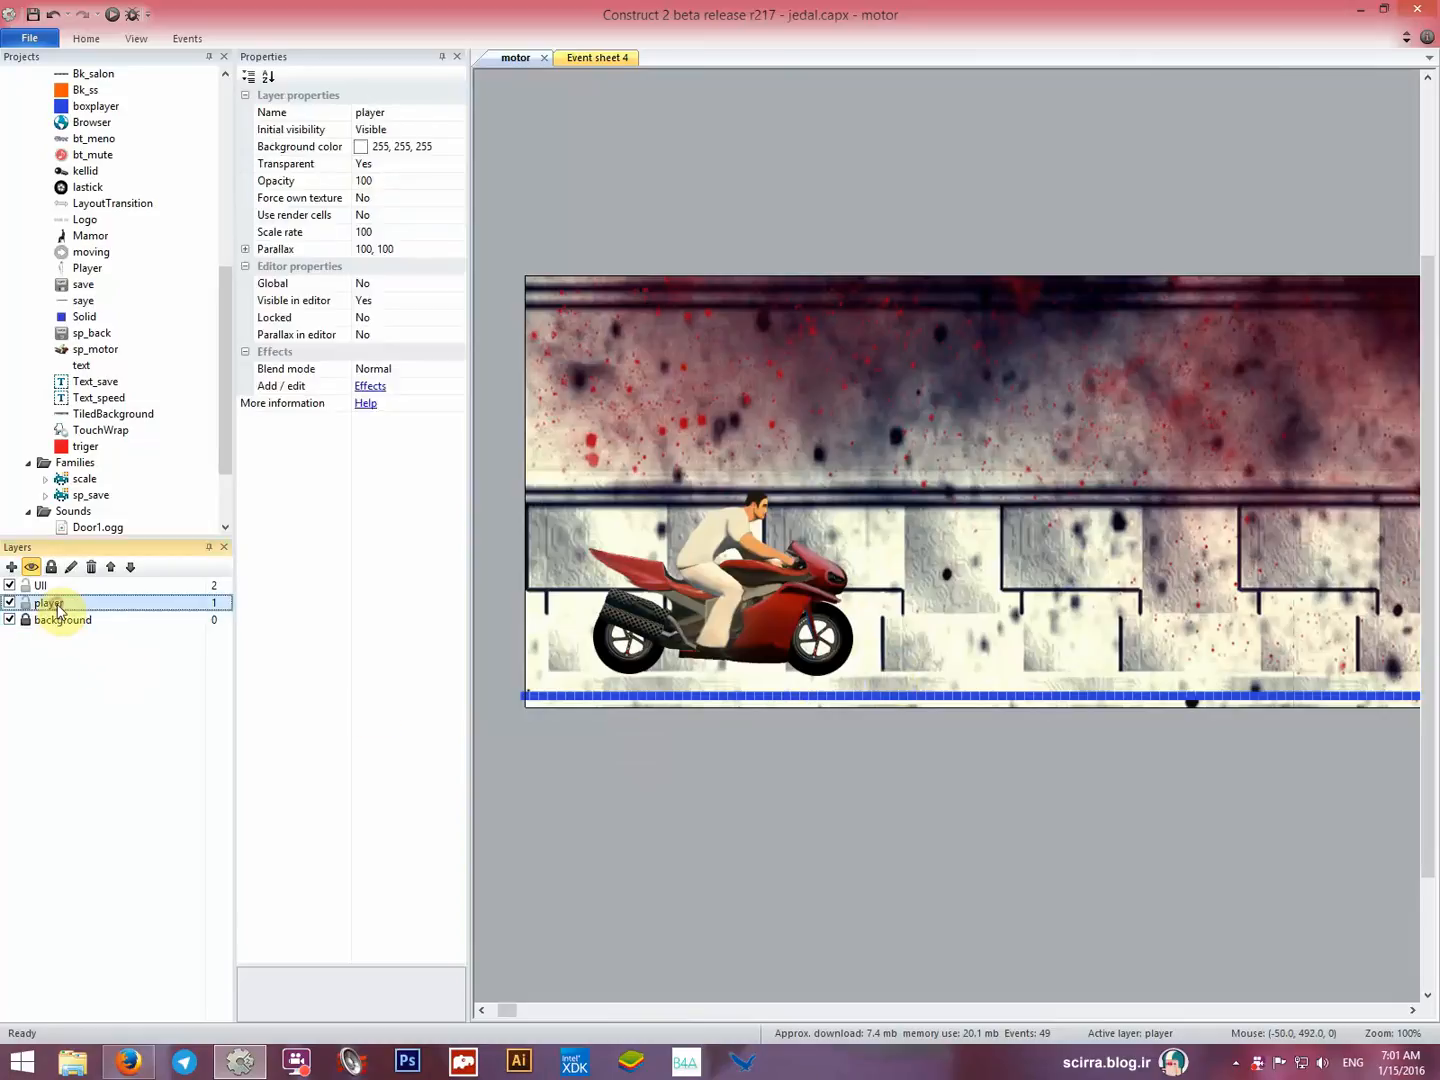
double_click(832, 731)
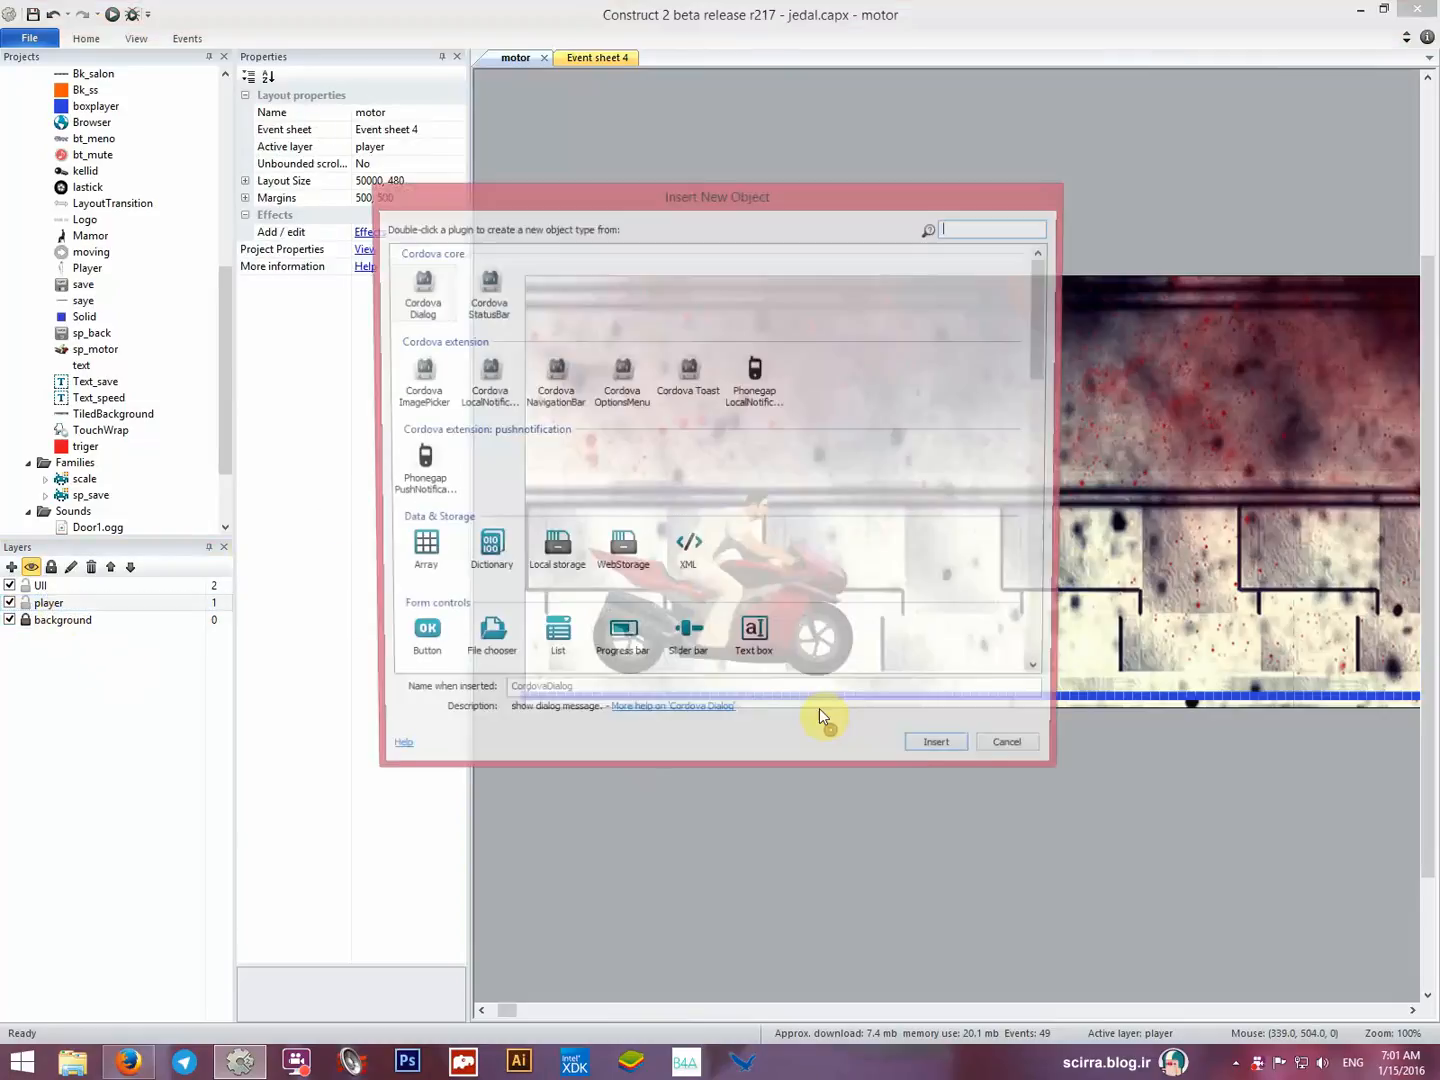
scroll(758, 620, down, 3)
double_click(757, 530)
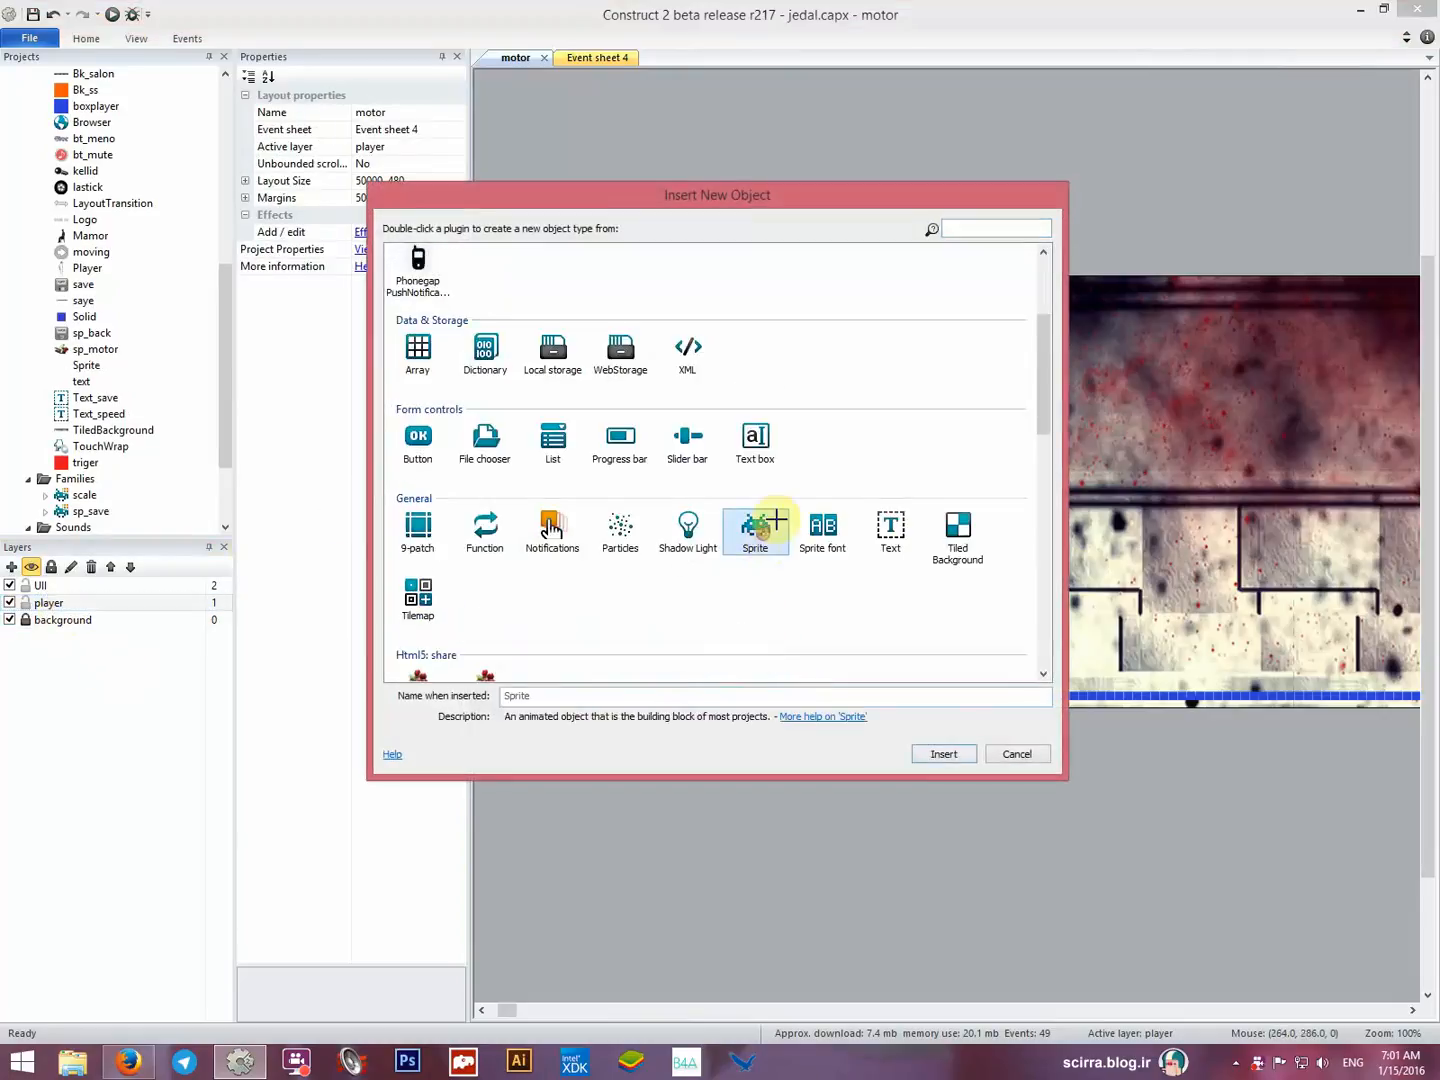
click(825, 509)
click(527, 382)
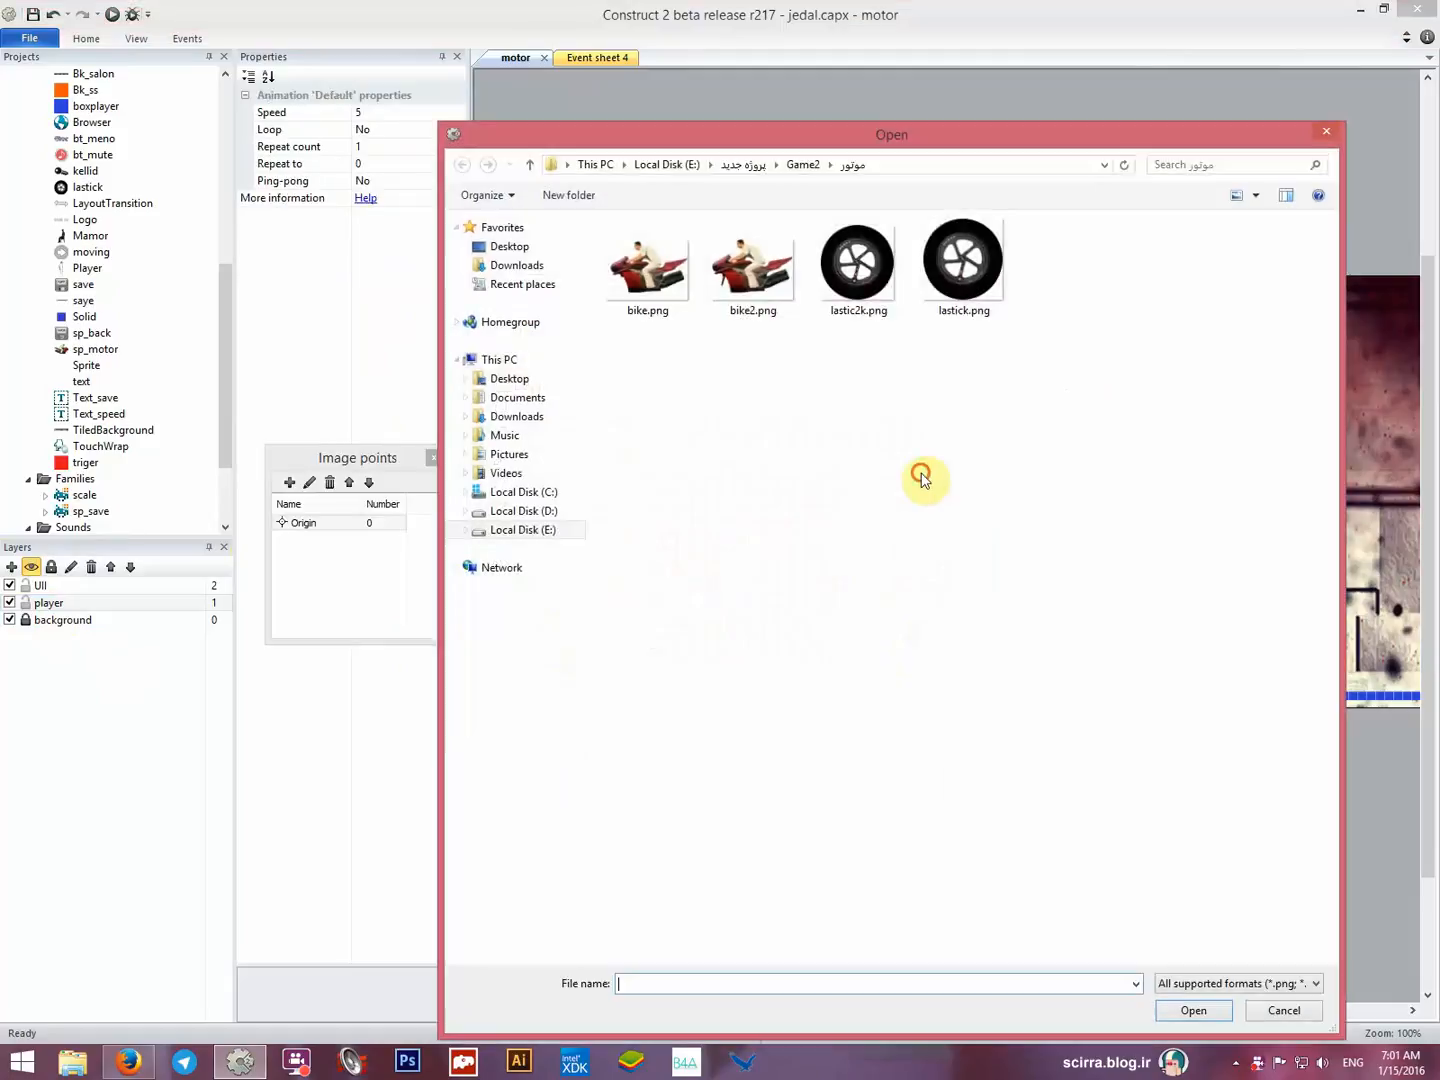
key(alt+Up)
click(958, 420)
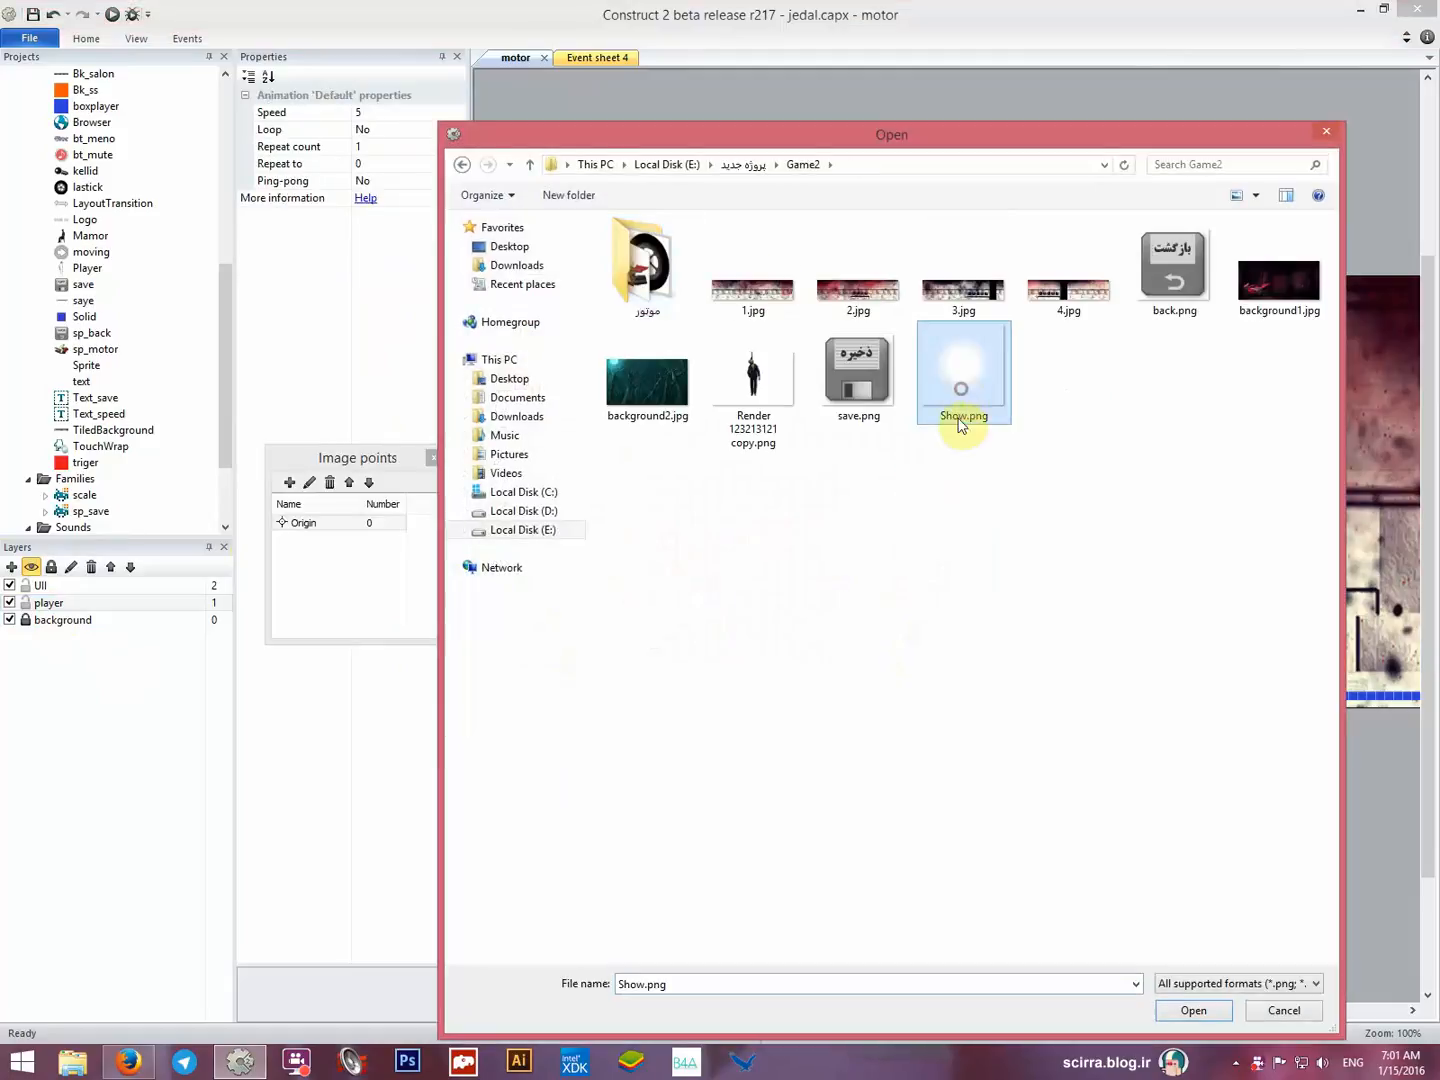
double_click(968, 385)
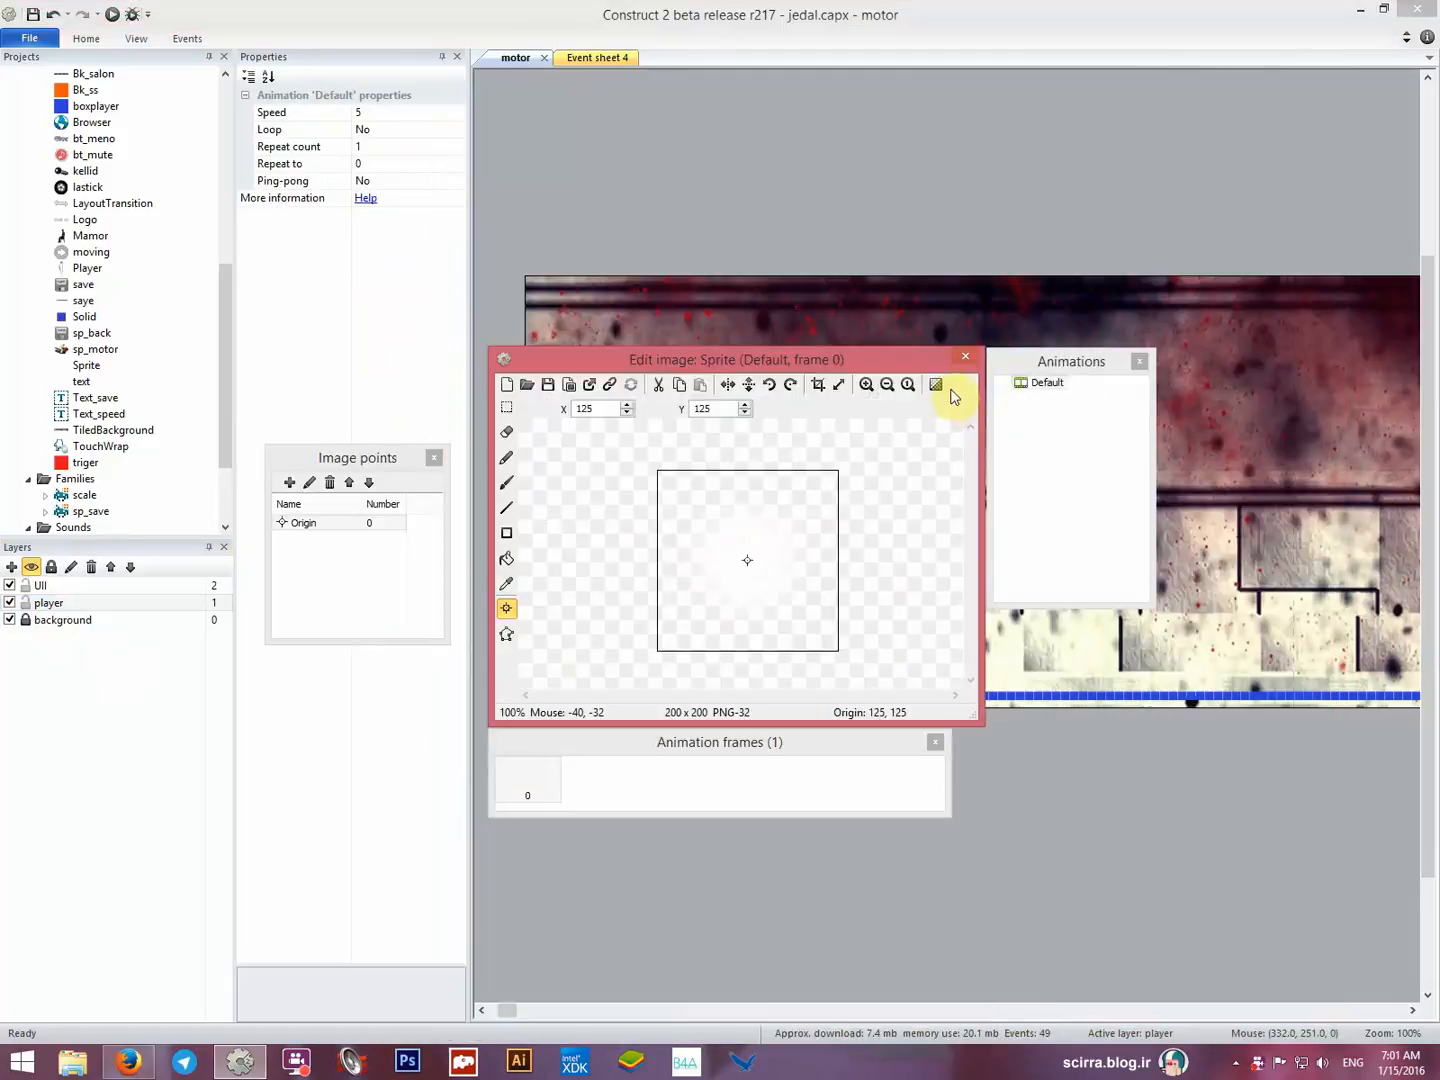
click(967, 359)
Rename the new glow sprite as shodow.
click(421, 112)
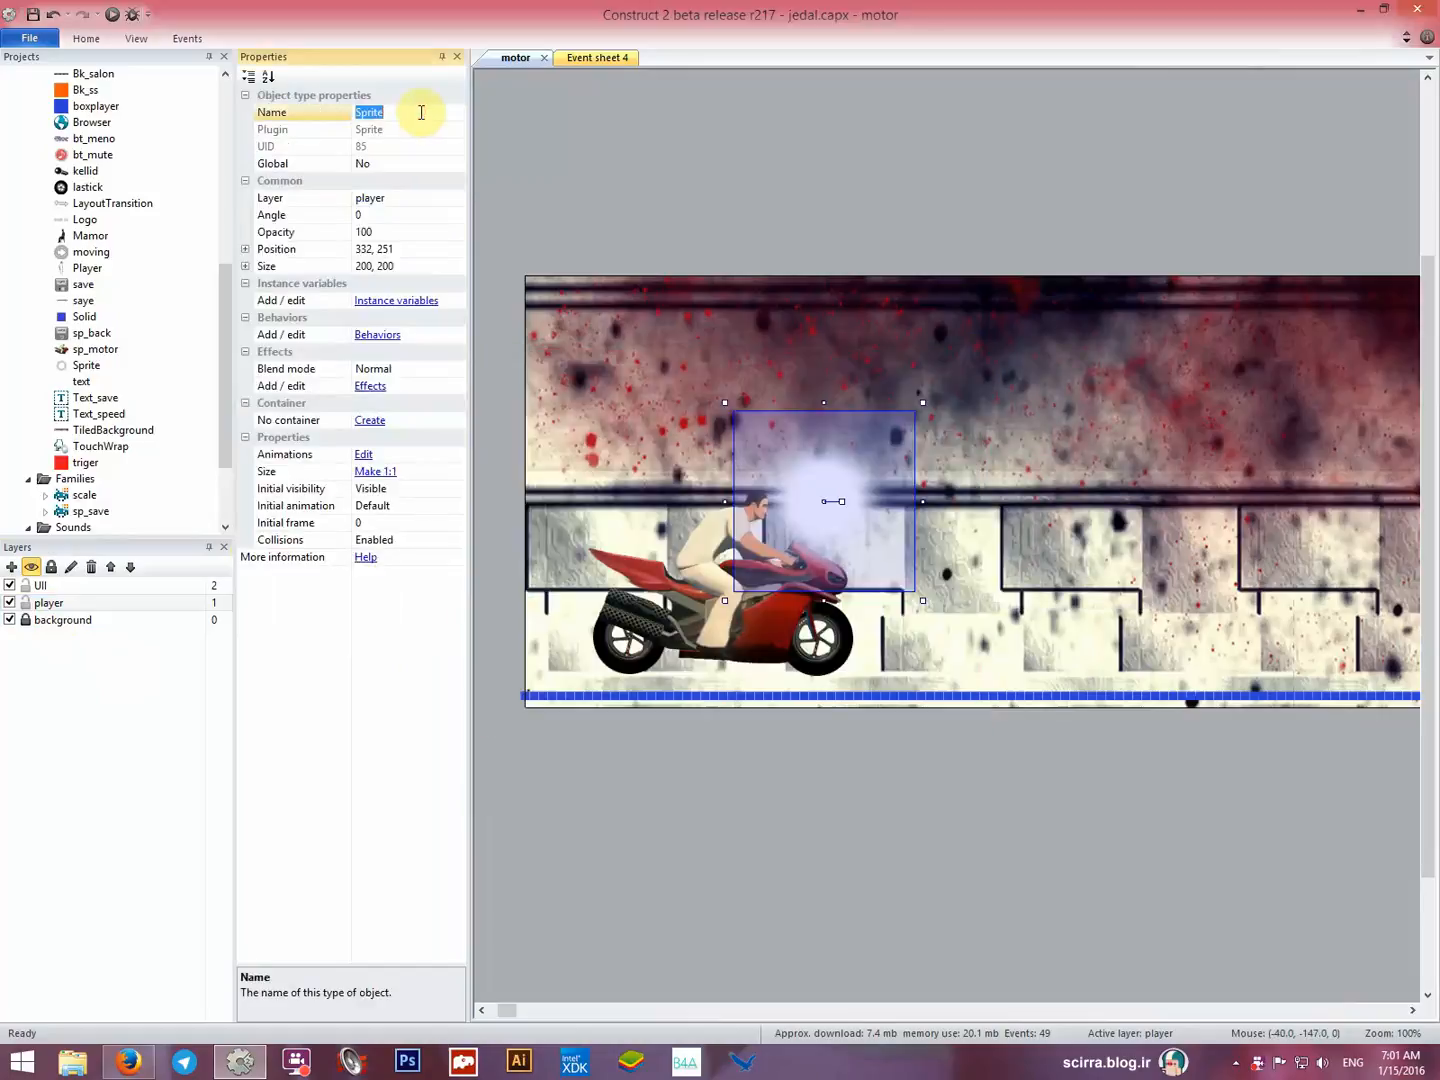
text(shodow)
key(Return)
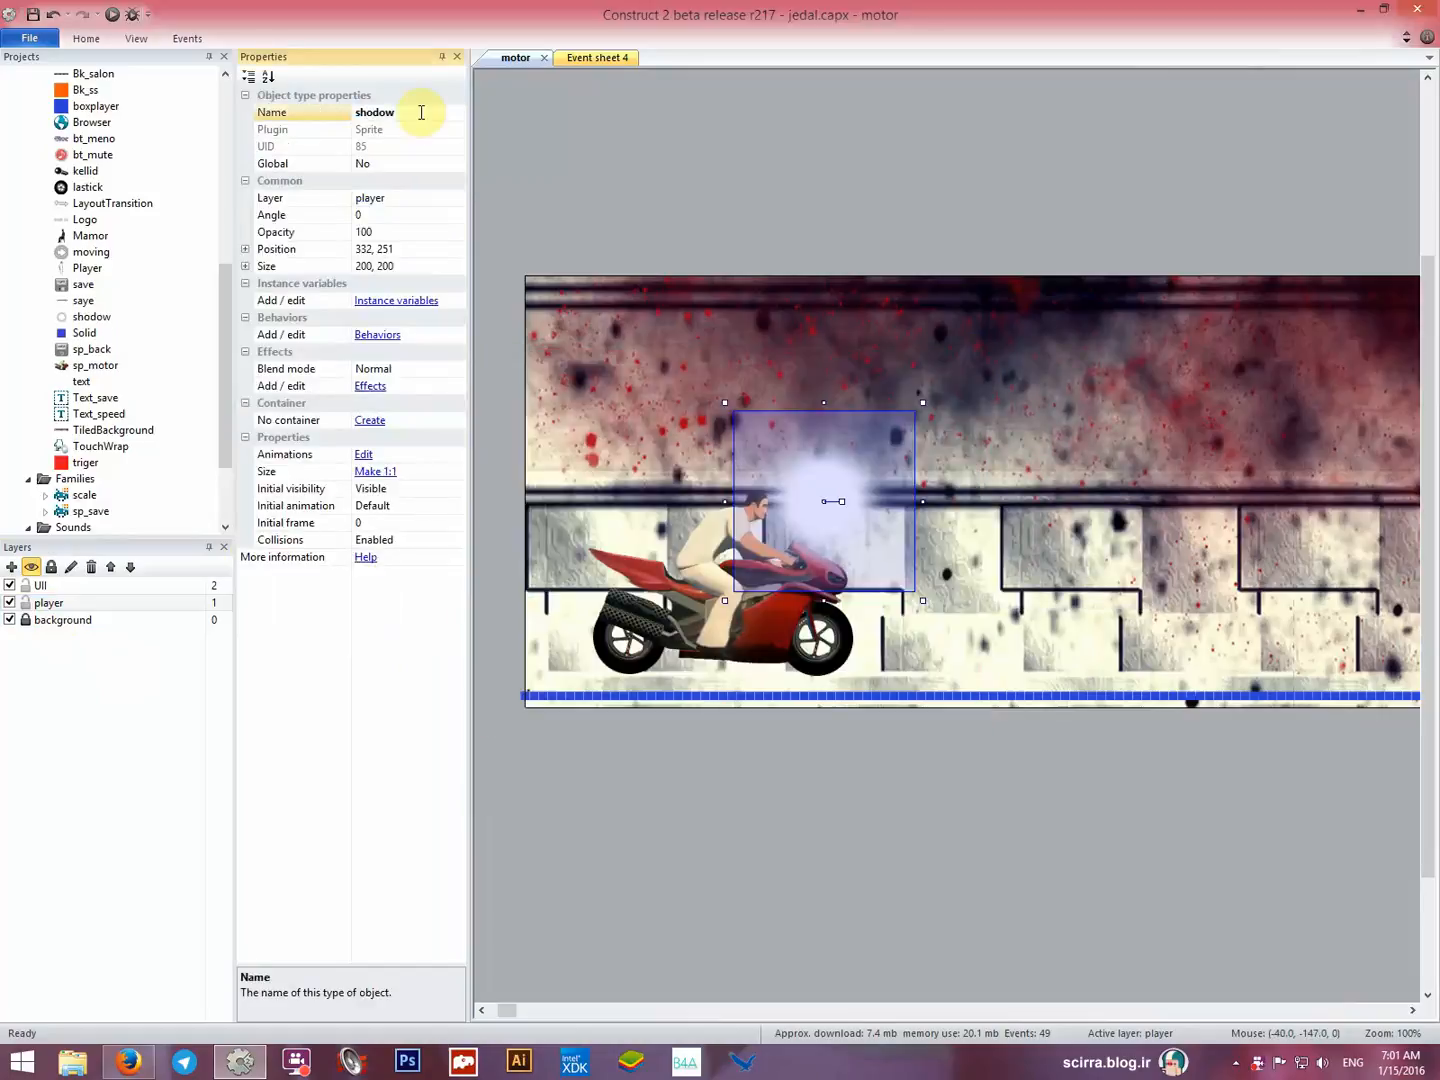
Enlarge the shodow sprite to about 821 × 541 and place it over the motorbike at about 357, 268.
drag(860, 489, 652, 347)
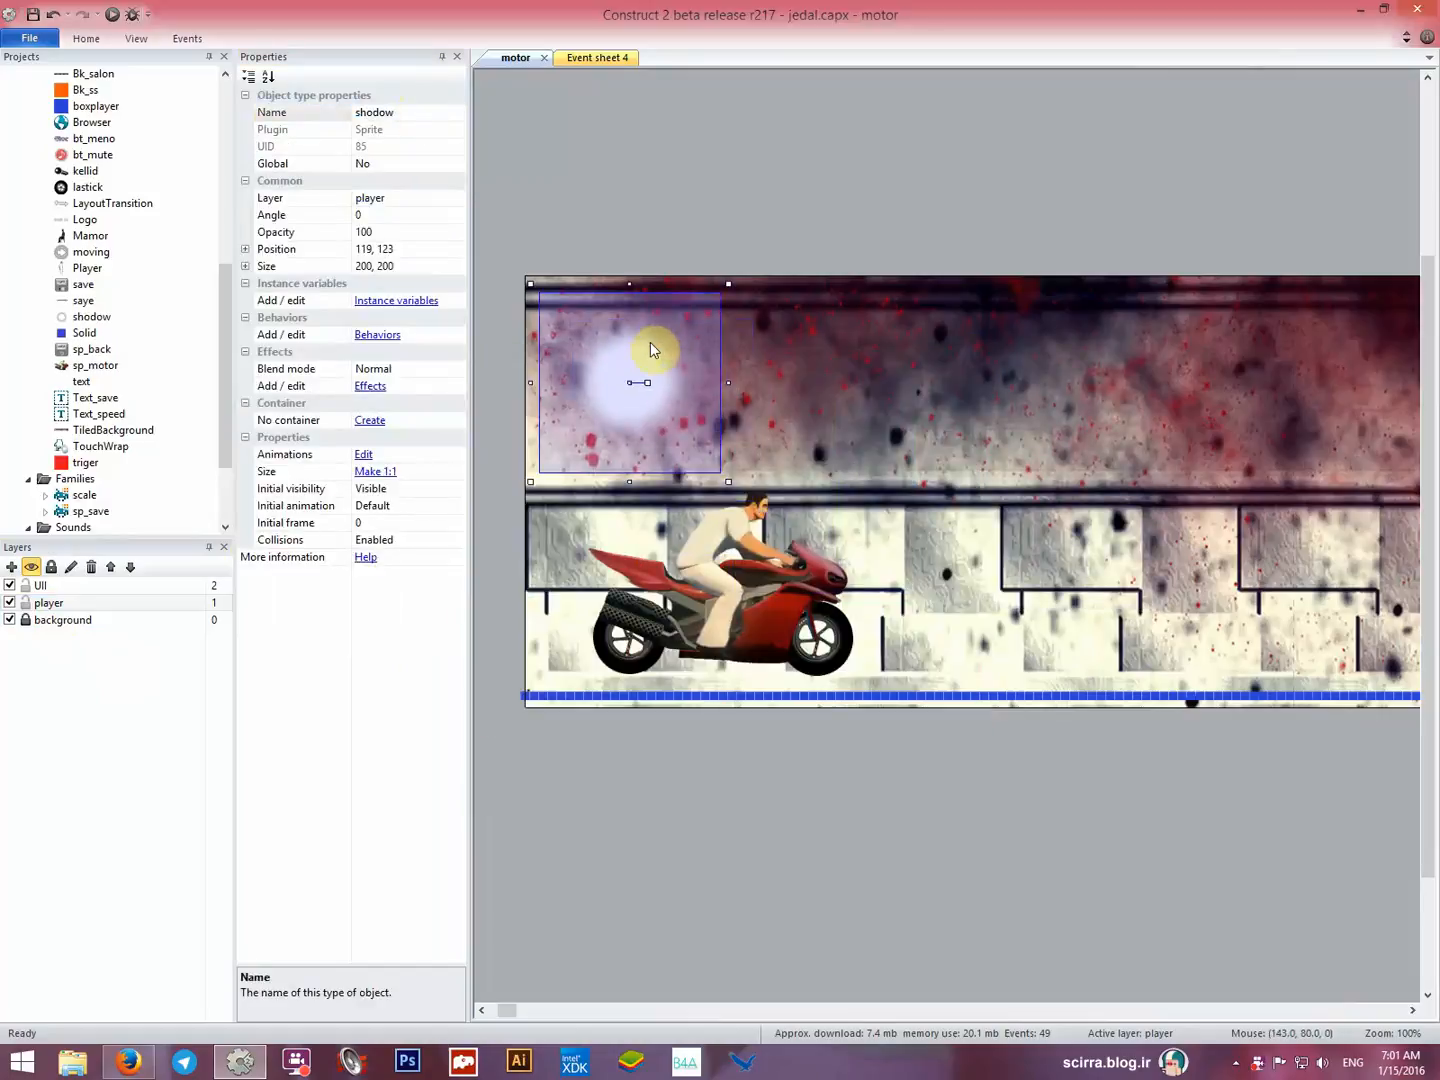
drag(722, 470, 1278, 781)
drag(928, 640, 875, 632)
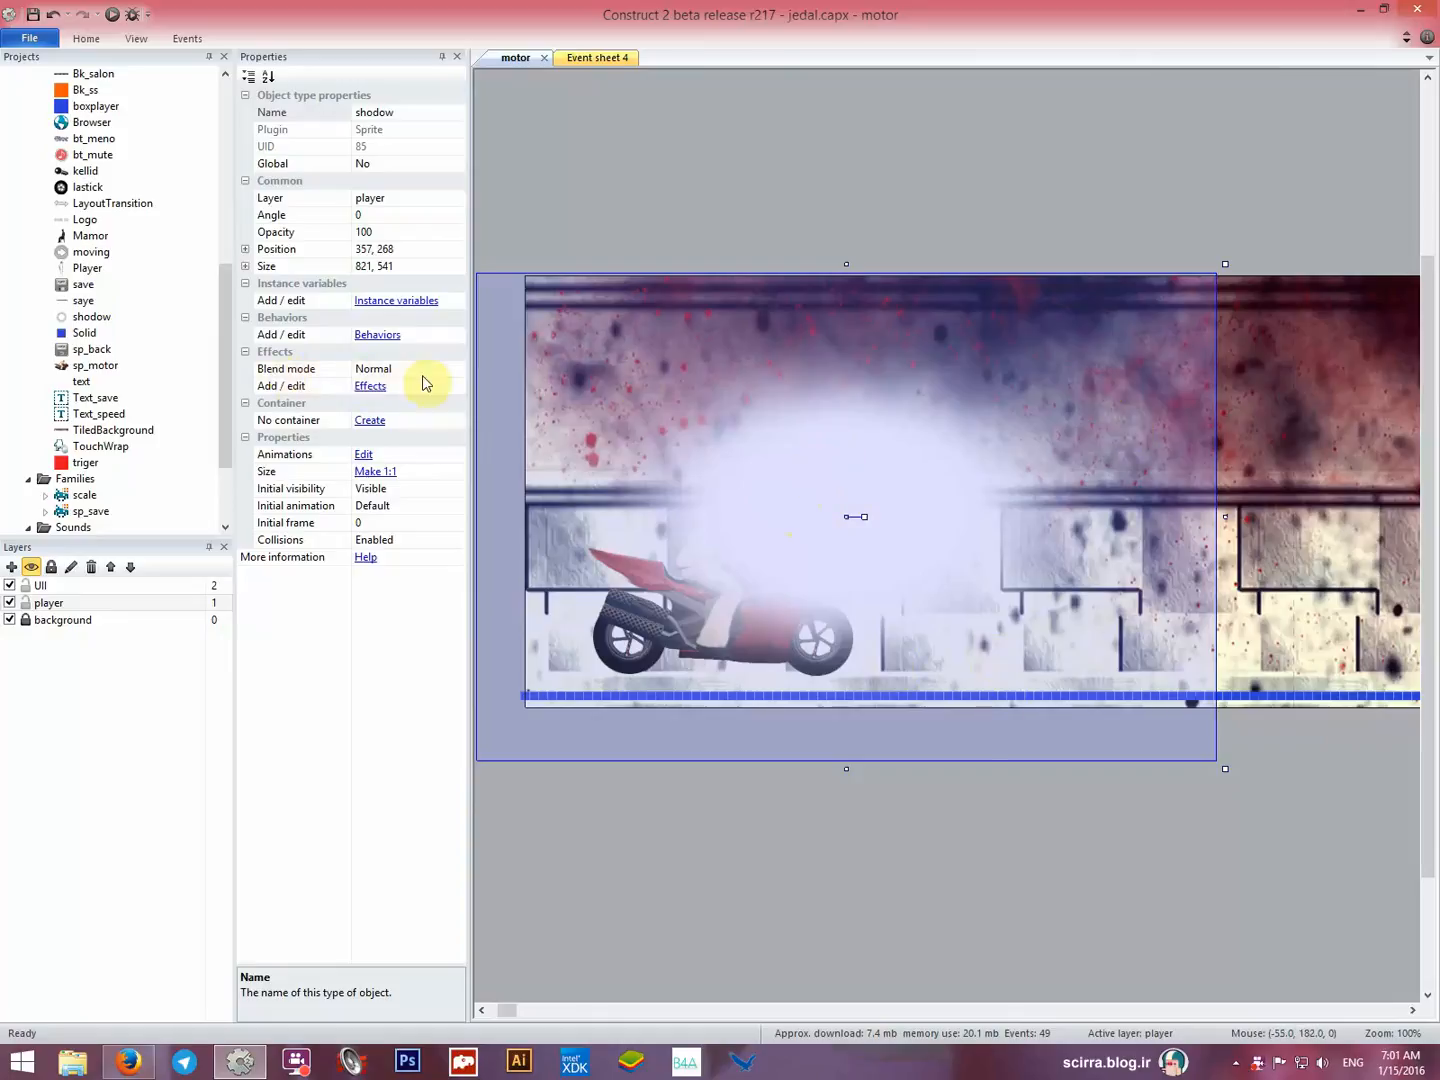
Set the shodow sprite's blend mode to Destination out and move it to about 379, 268.
click(461, 373)
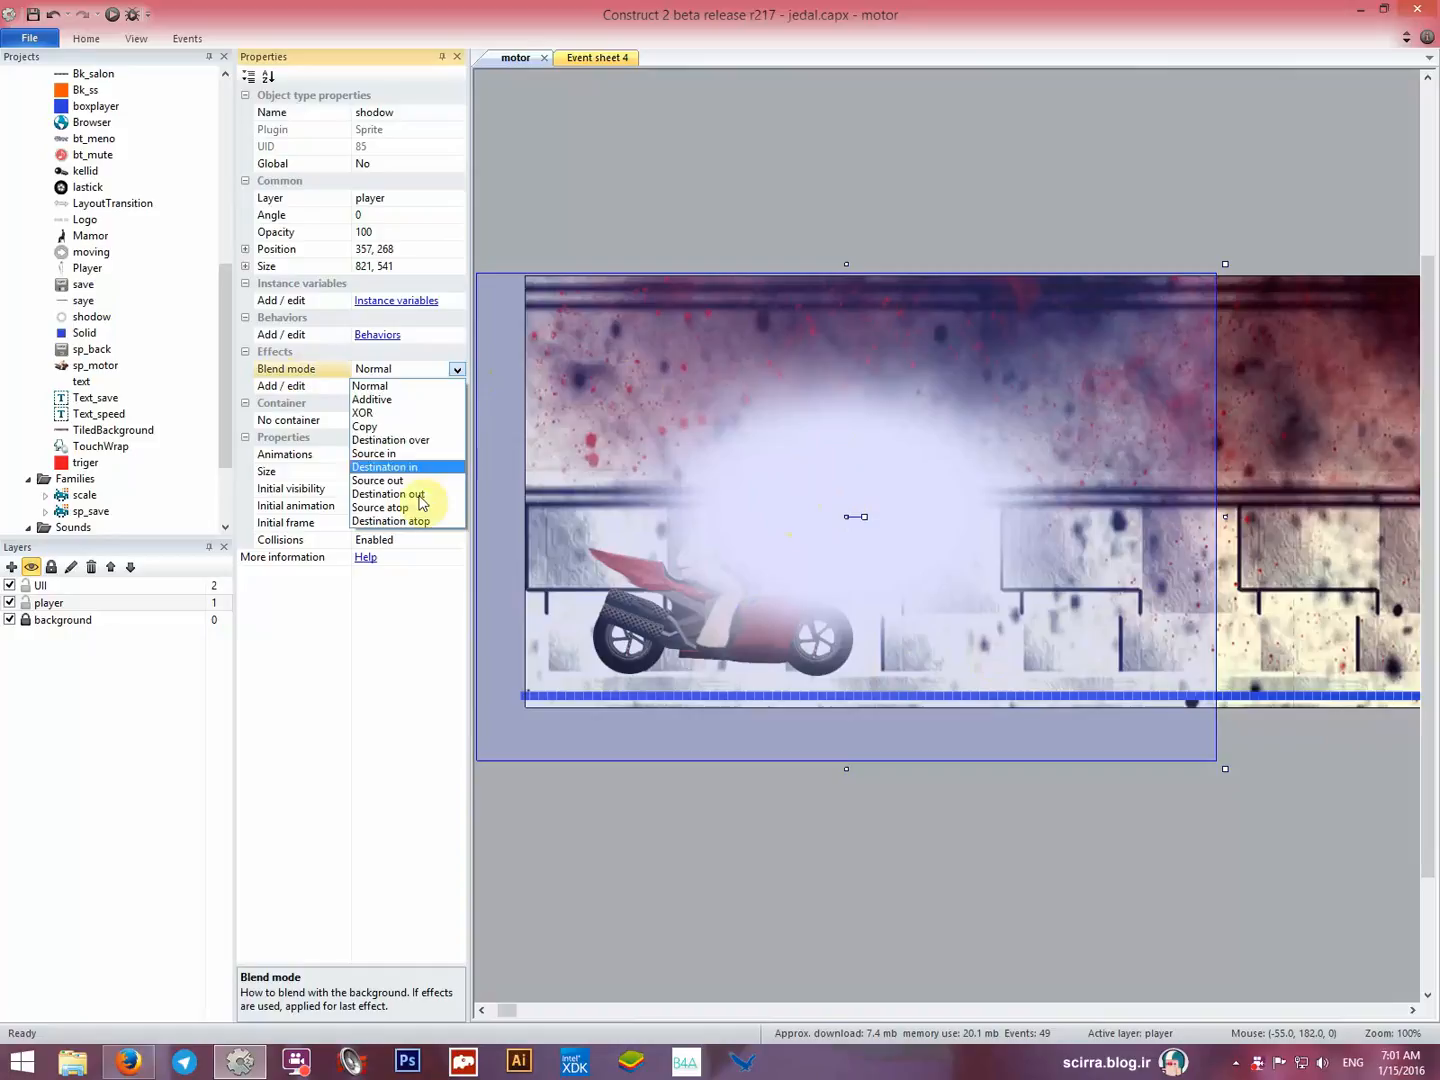
click(368, 496)
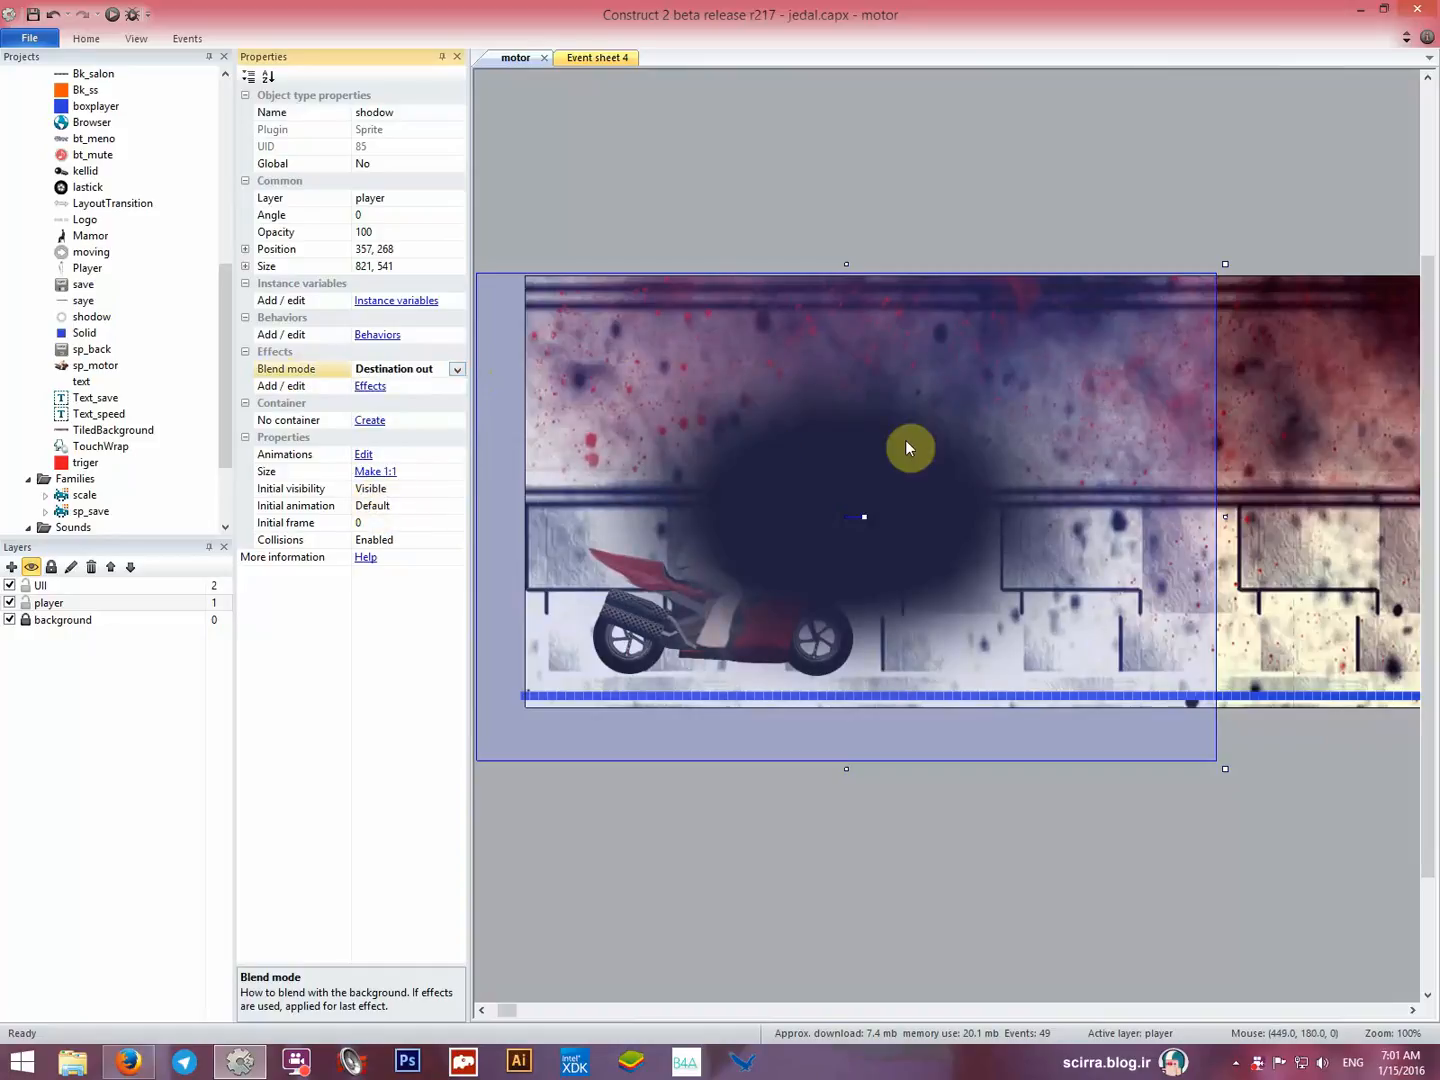
drag(876, 440, 884, 442)
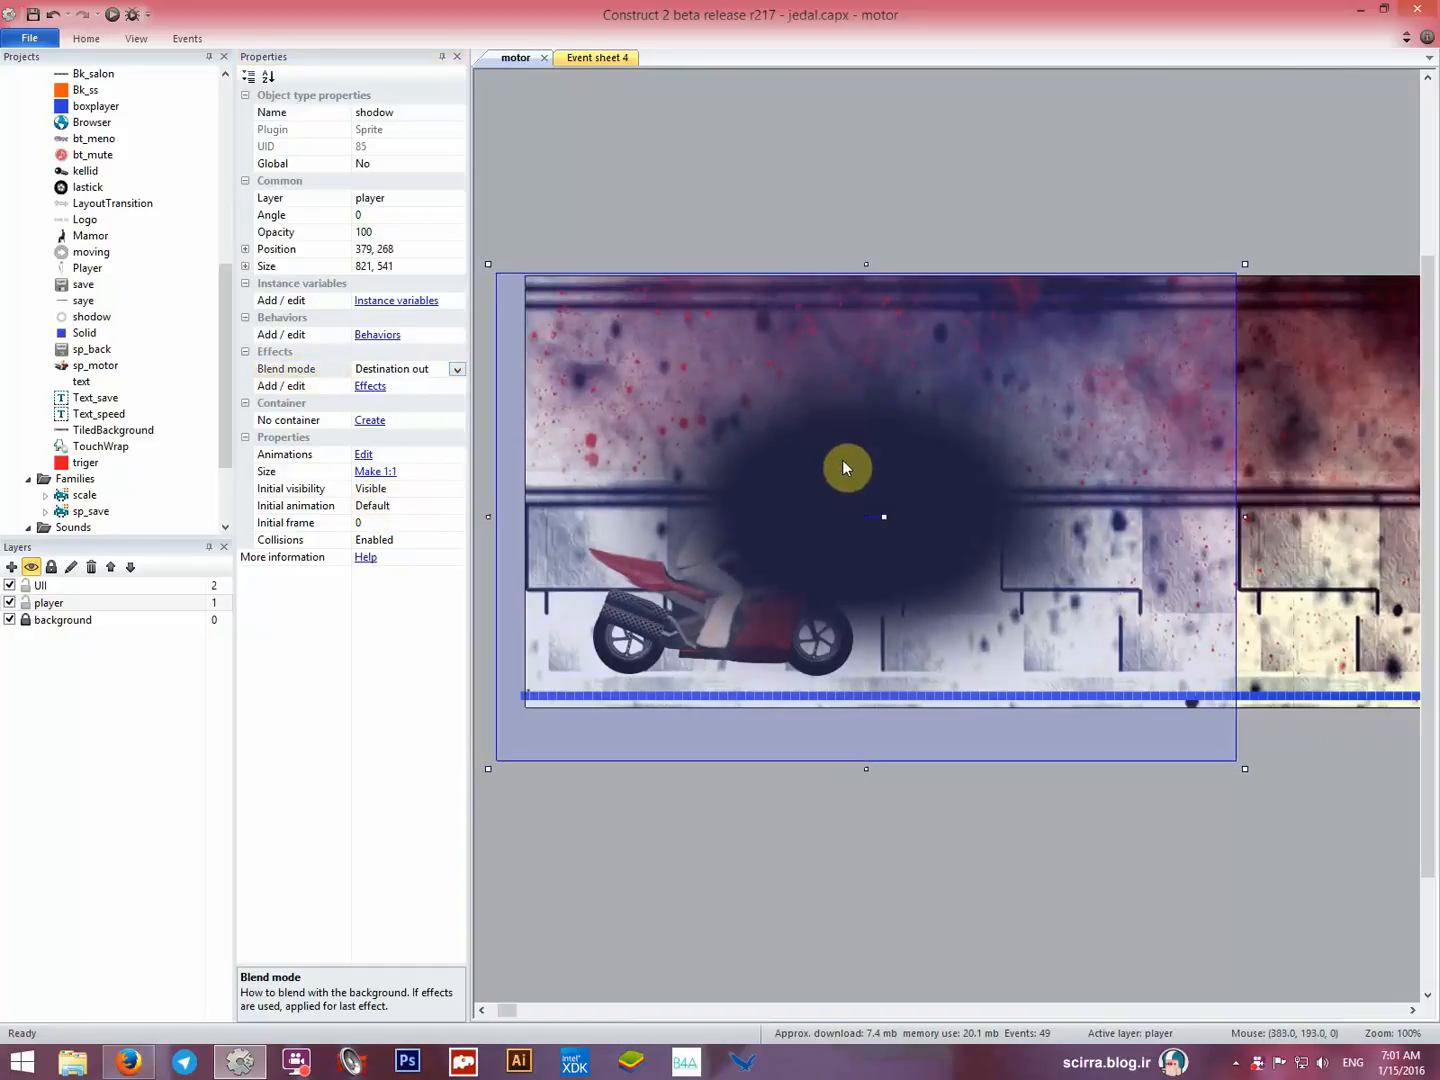
Make the player layer non-transparent with a black background color of 0, 0, 0.
click(51, 607)
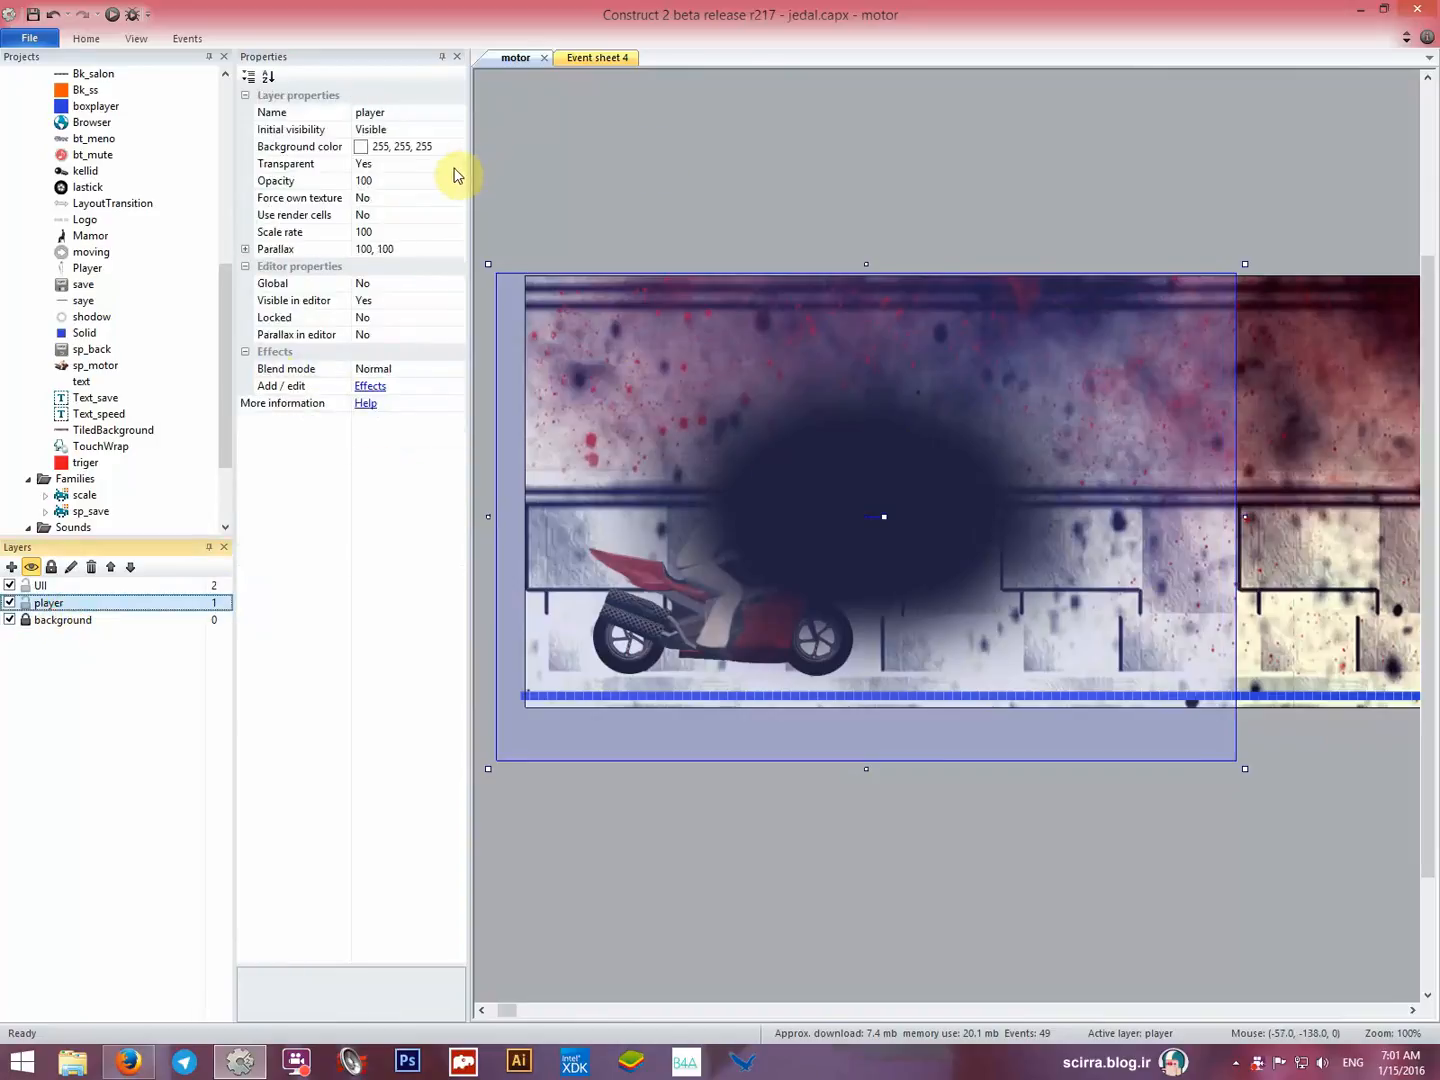
click(448, 164)
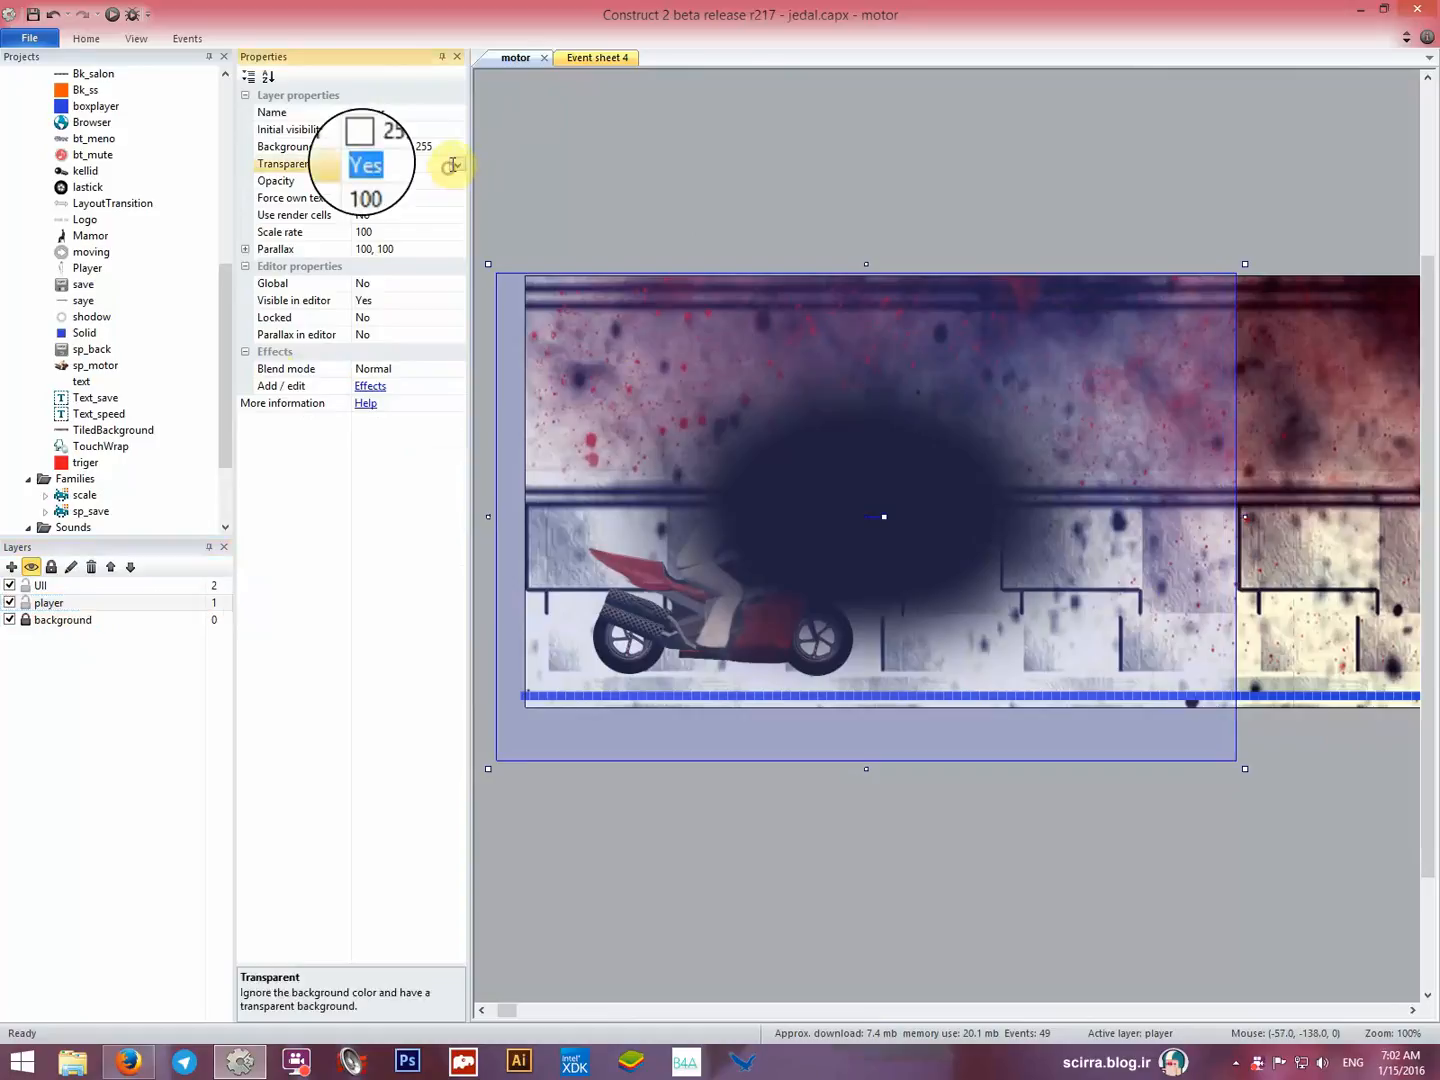
click(455, 165)
click(437, 197)
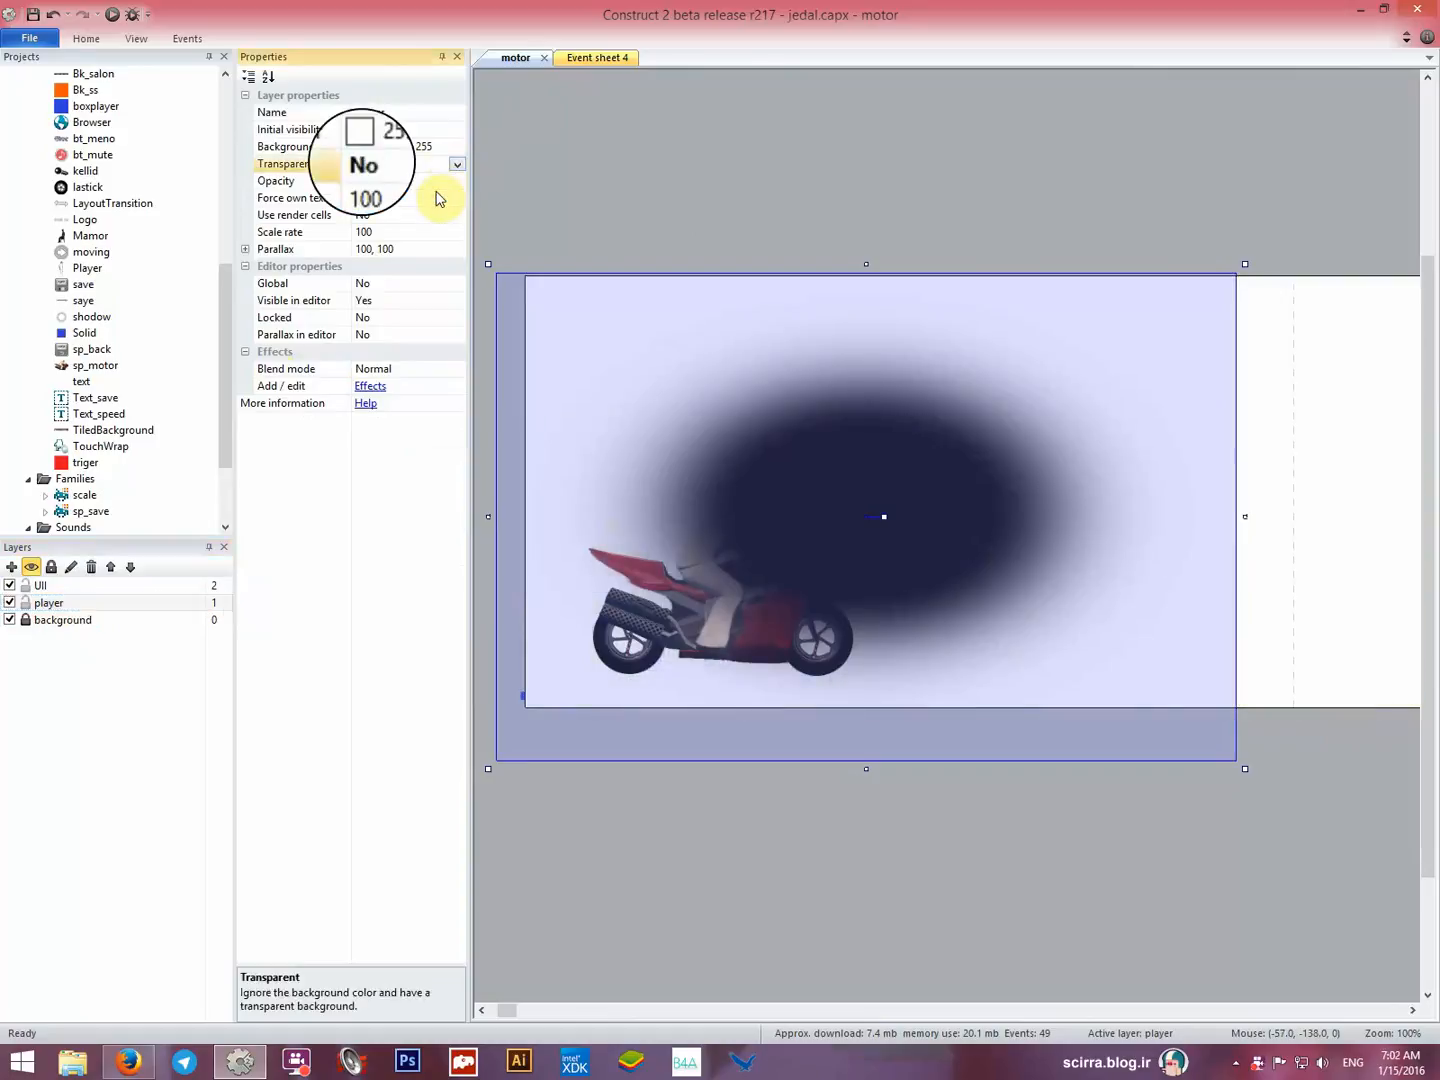
click(461, 148)
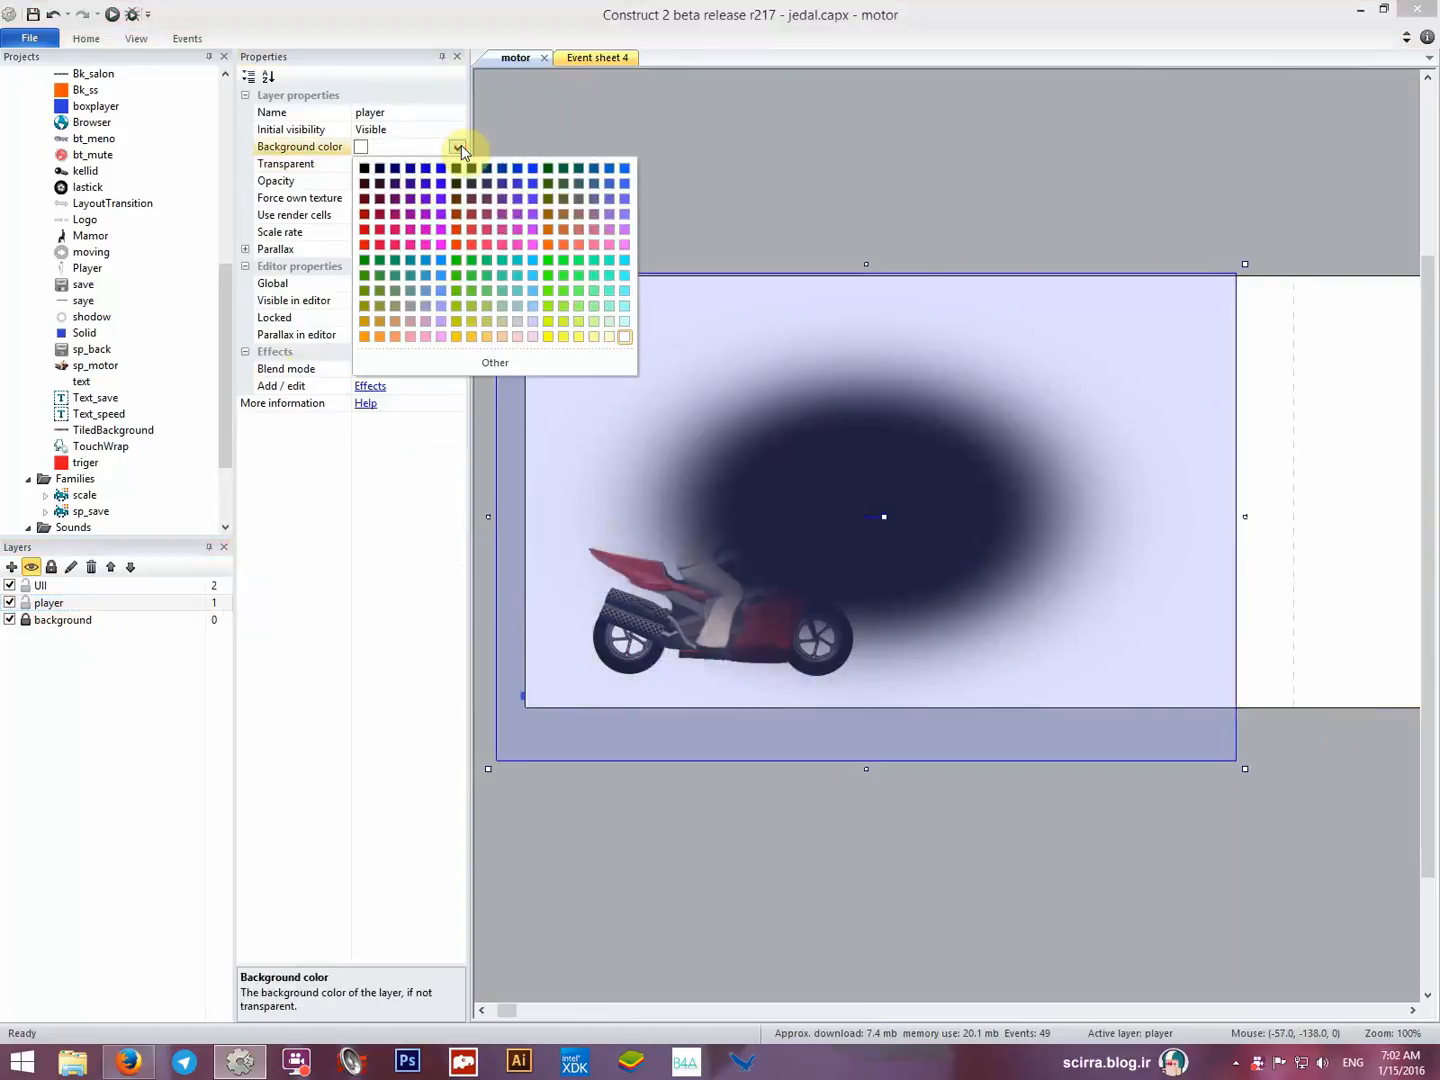
click(364, 169)
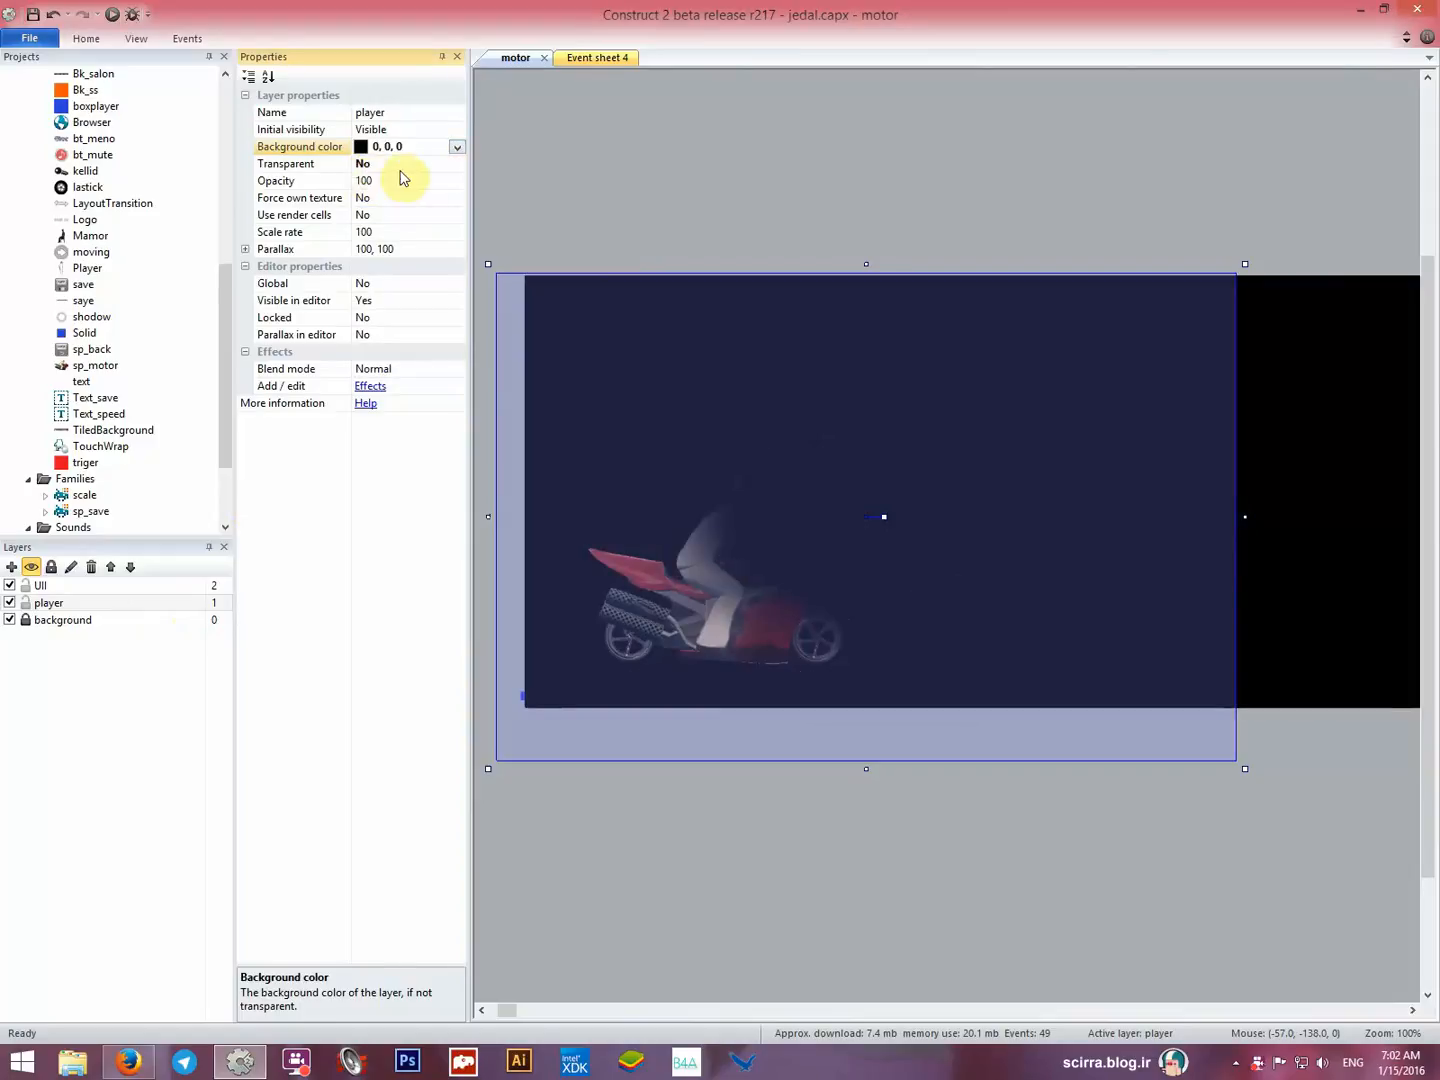
Force the player layer to use its own texture and move the shodow sprite to about 540, 270.
click(456, 199)
click(455, 218)
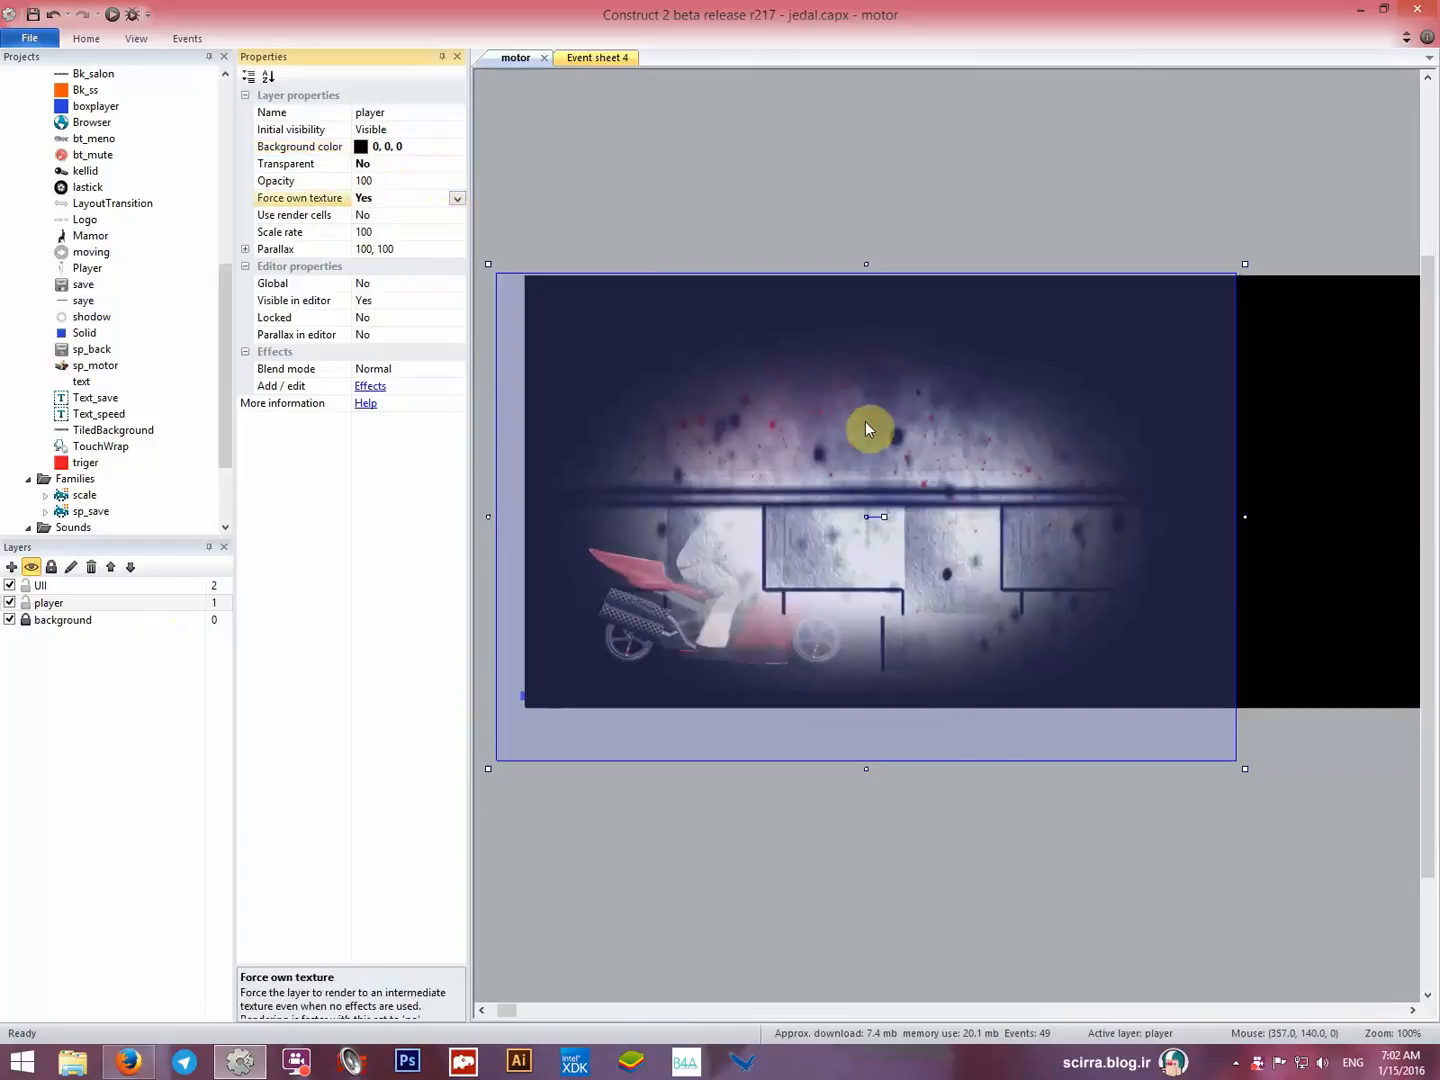
drag(865, 427, 941, 437)
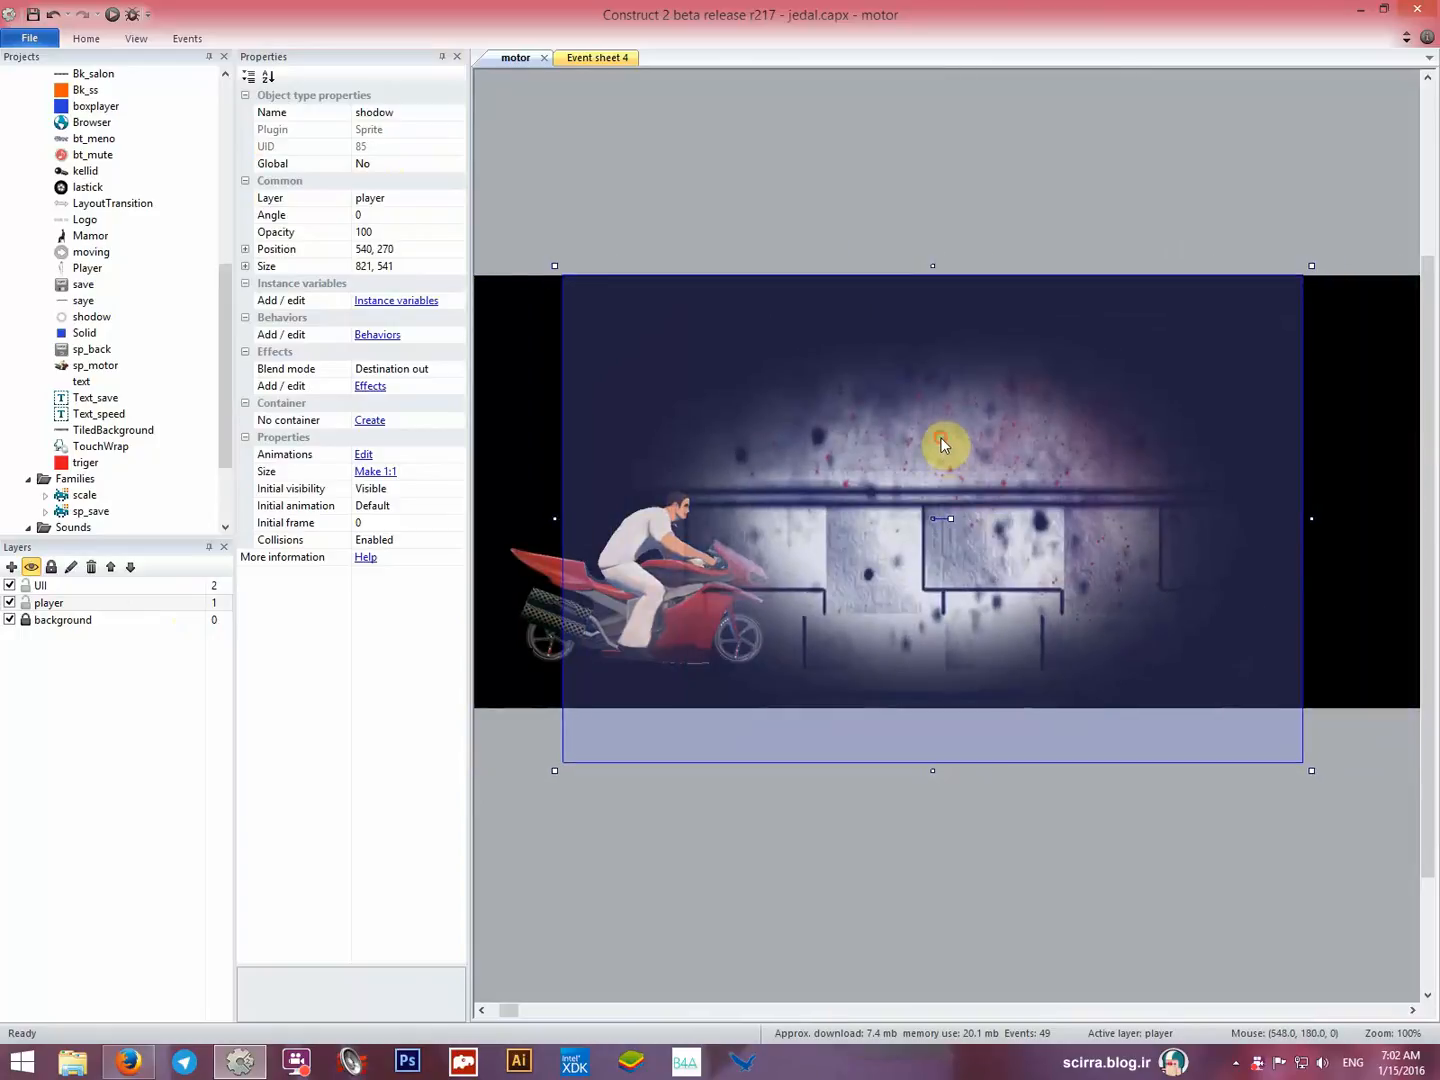
Switch the player layer's Transparent setting to Yes and back to No to compare the lighting effect.
click(88, 604)
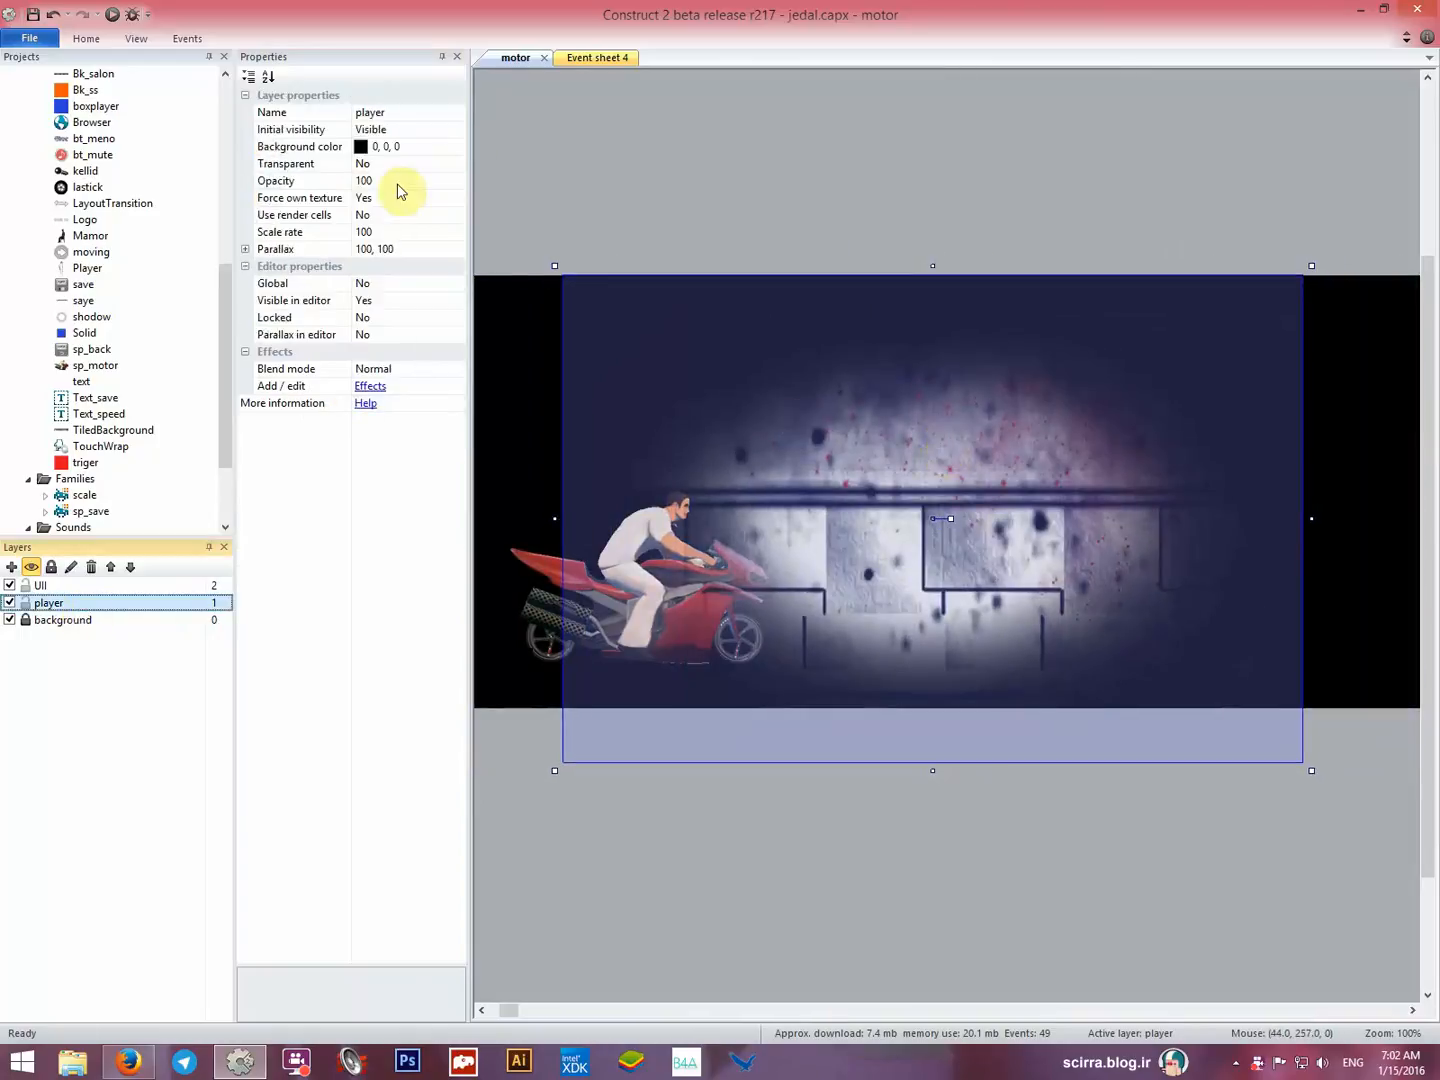
click(455, 147)
click(456, 147)
click(454, 166)
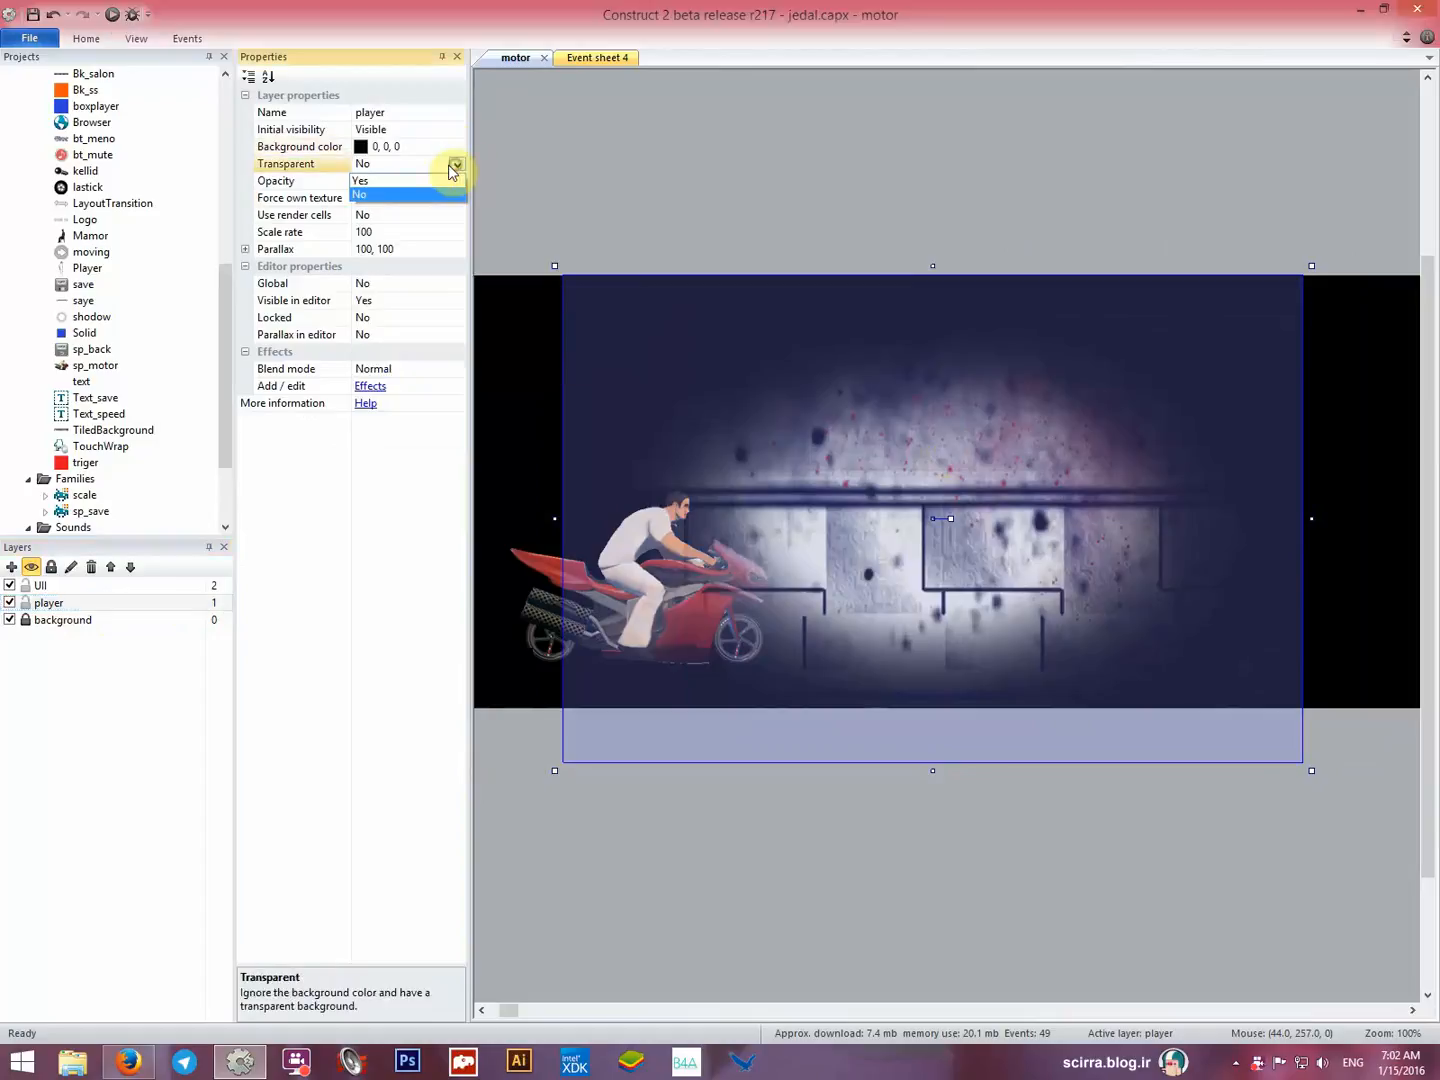
click(454, 167)
click(454, 167)
click(446, 181)
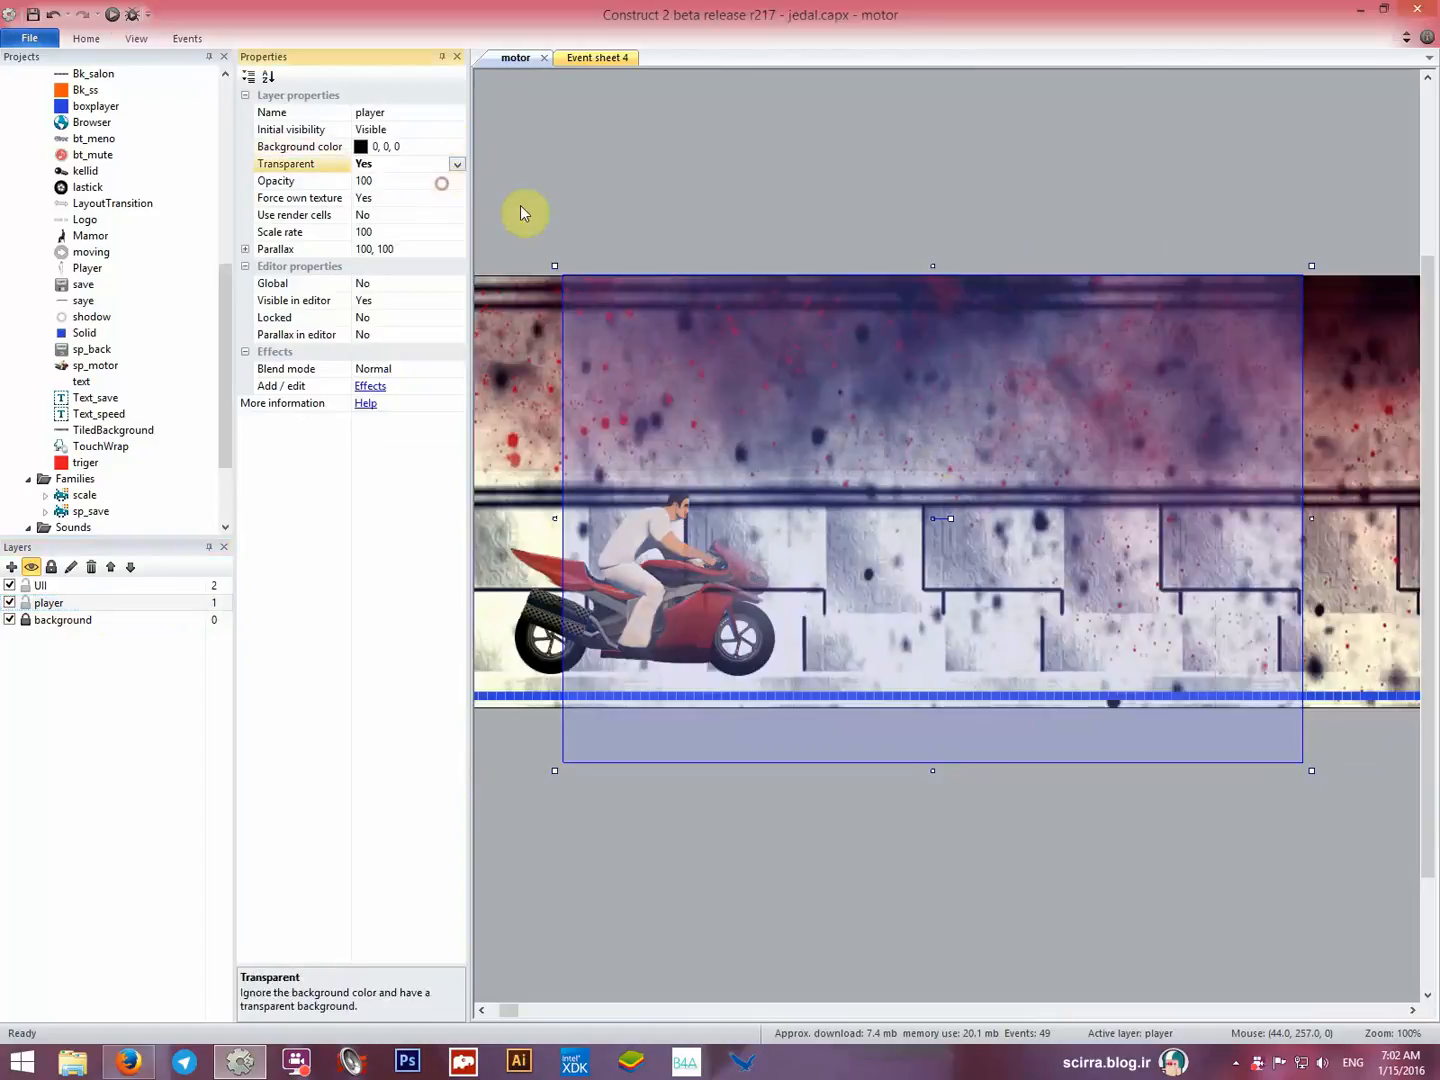
click(456, 165)
click(430, 199)
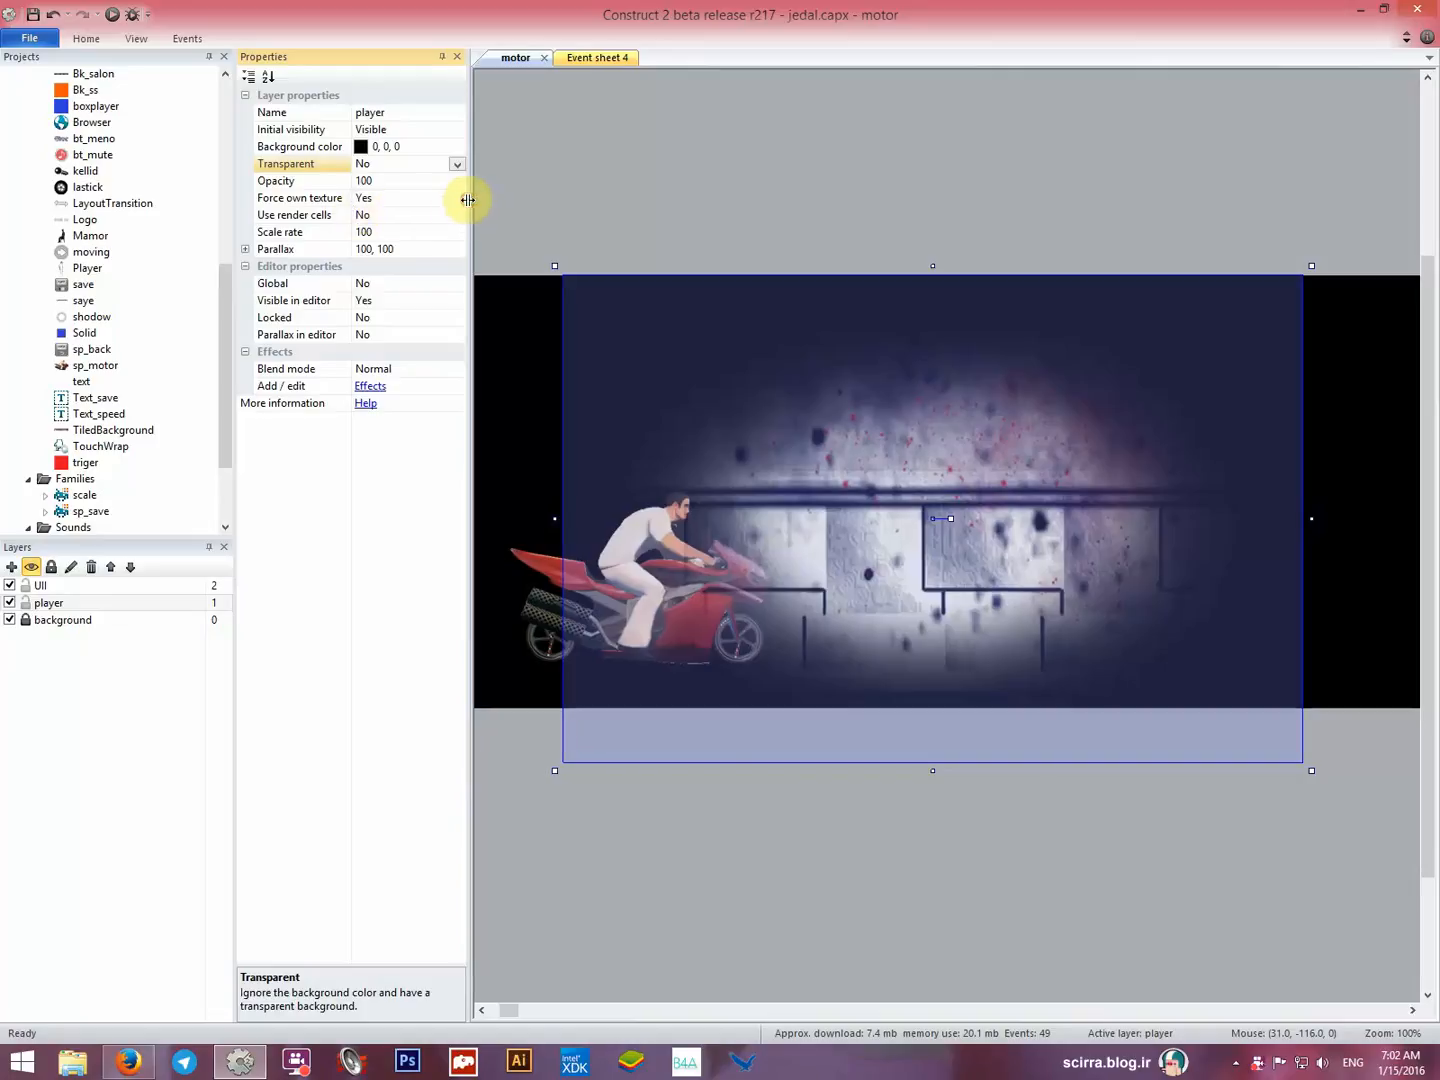
click(461, 198)
Move the Text_speed object to about 4, 3 near the layout's upper-left corner.
click(680, 313)
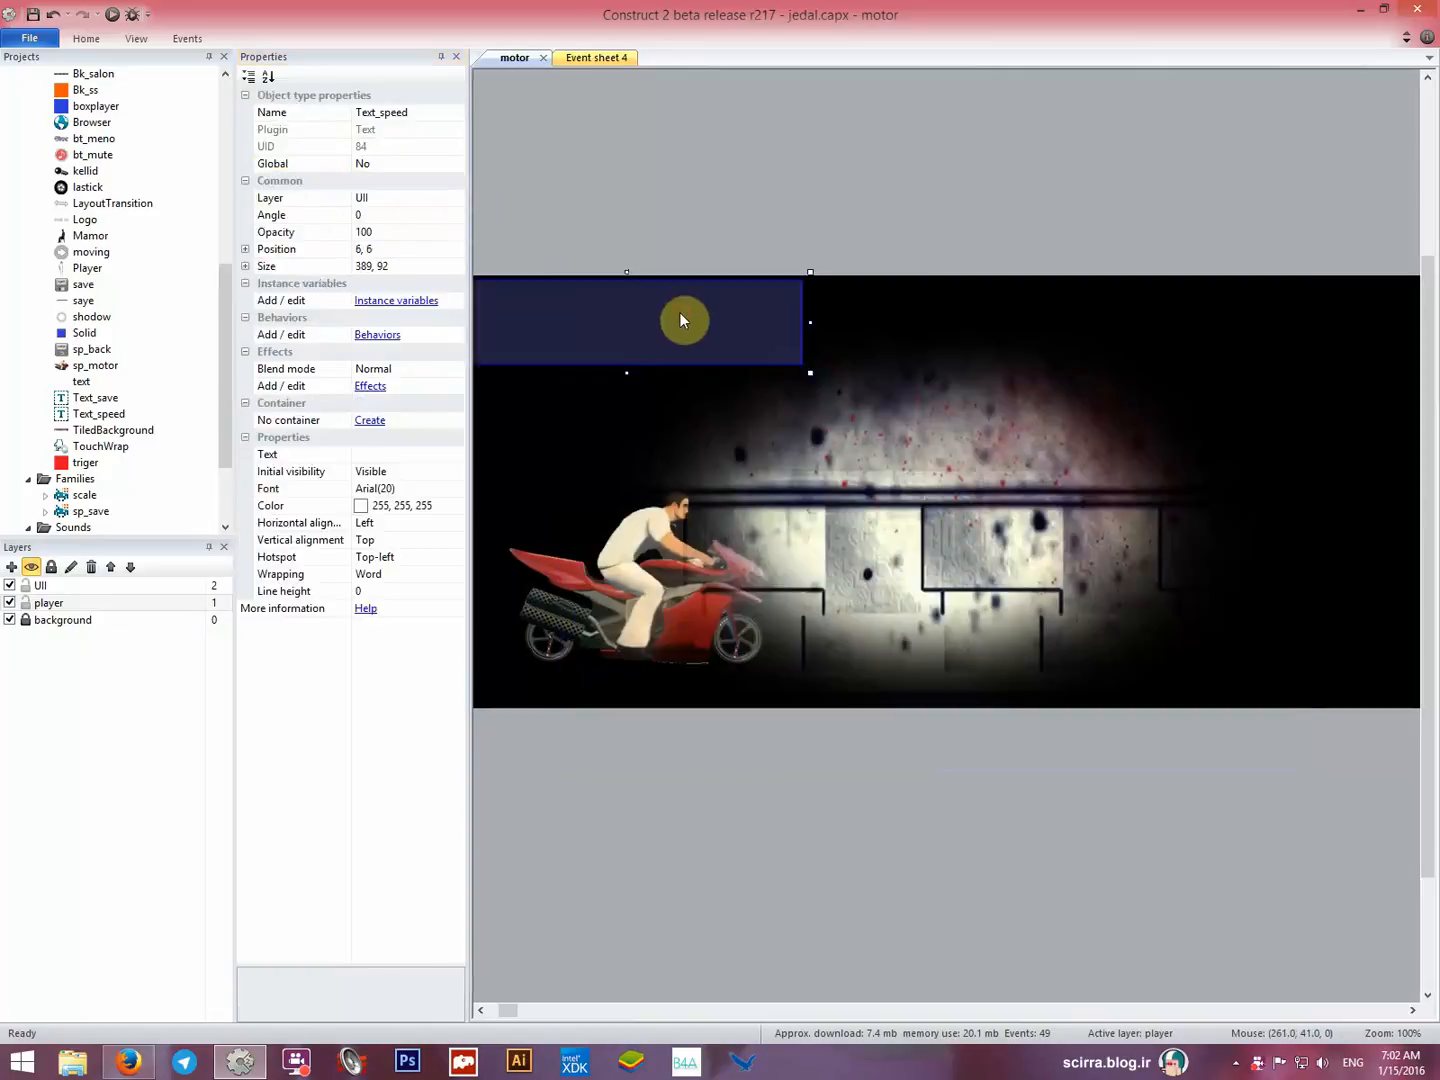
click(868, 383)
click(489, 319)
drag(489, 318, 493, 318)
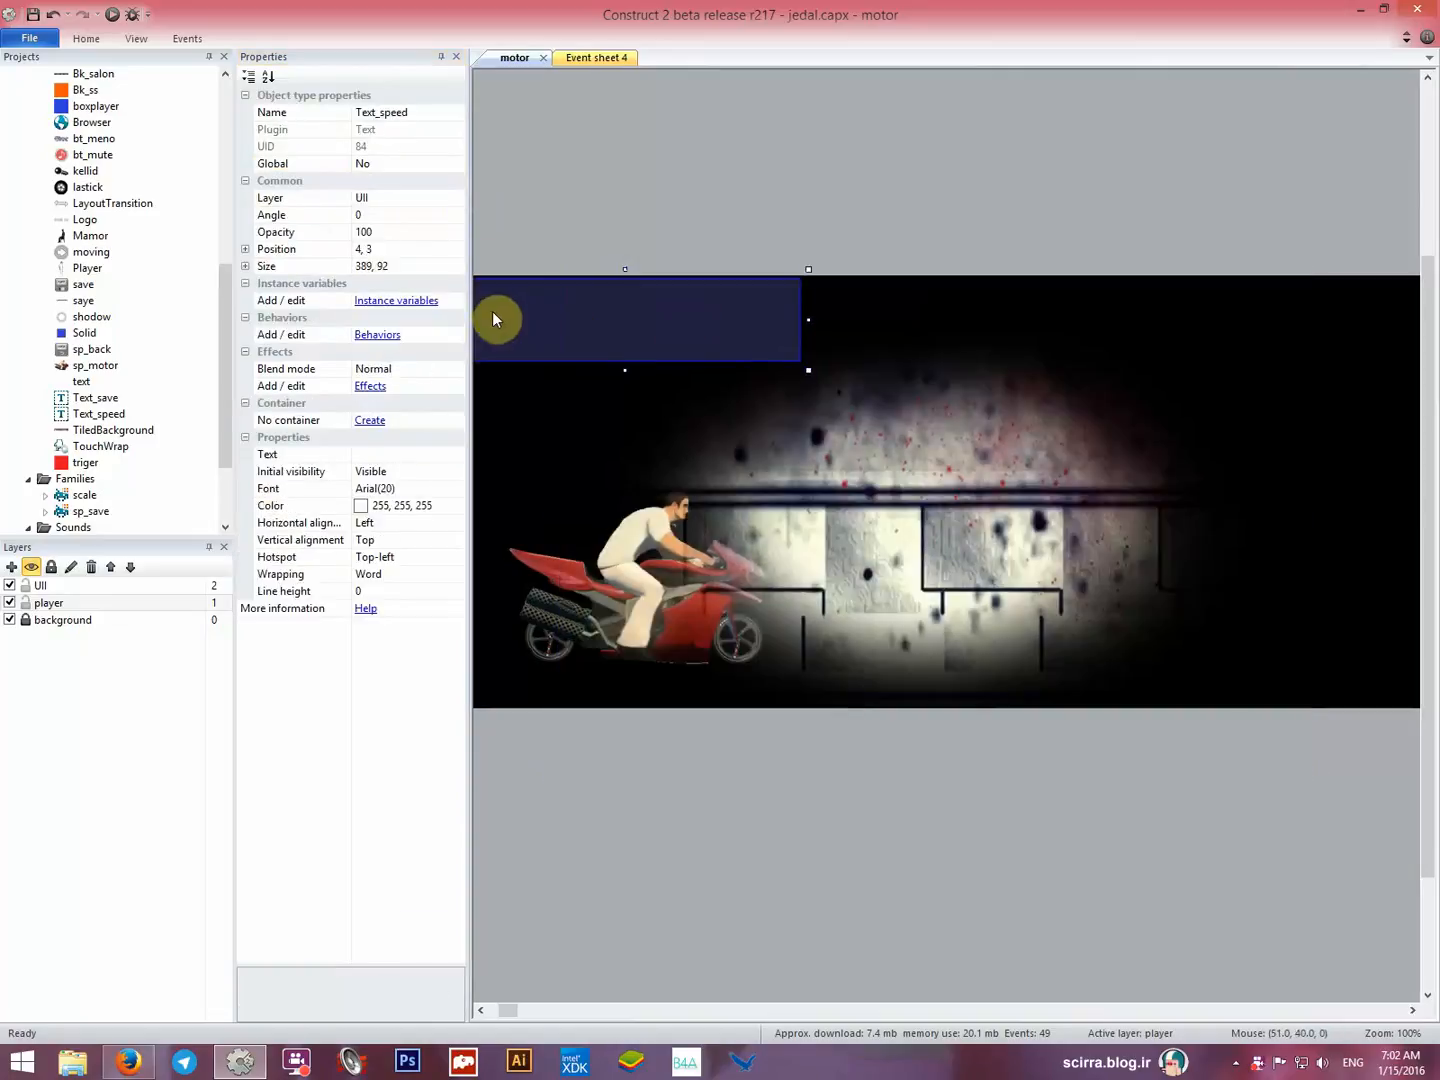
Reposition the shodow sprite ahead of the motorbike at about 560, 253.
click(951, 489)
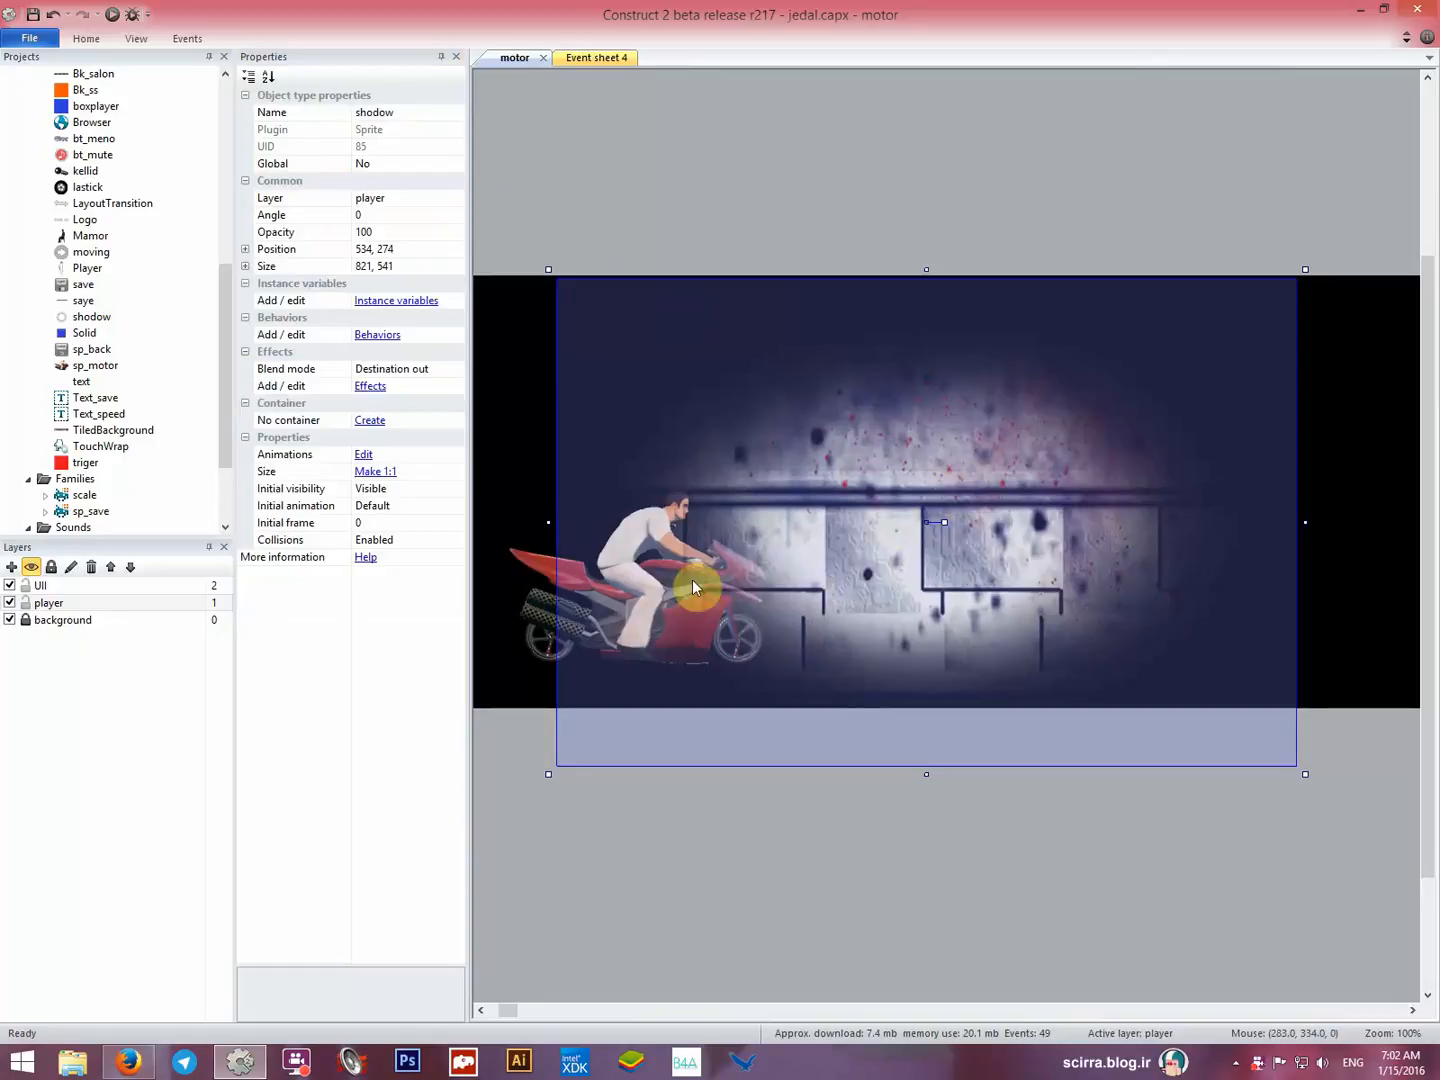
drag(822, 582, 820, 580)
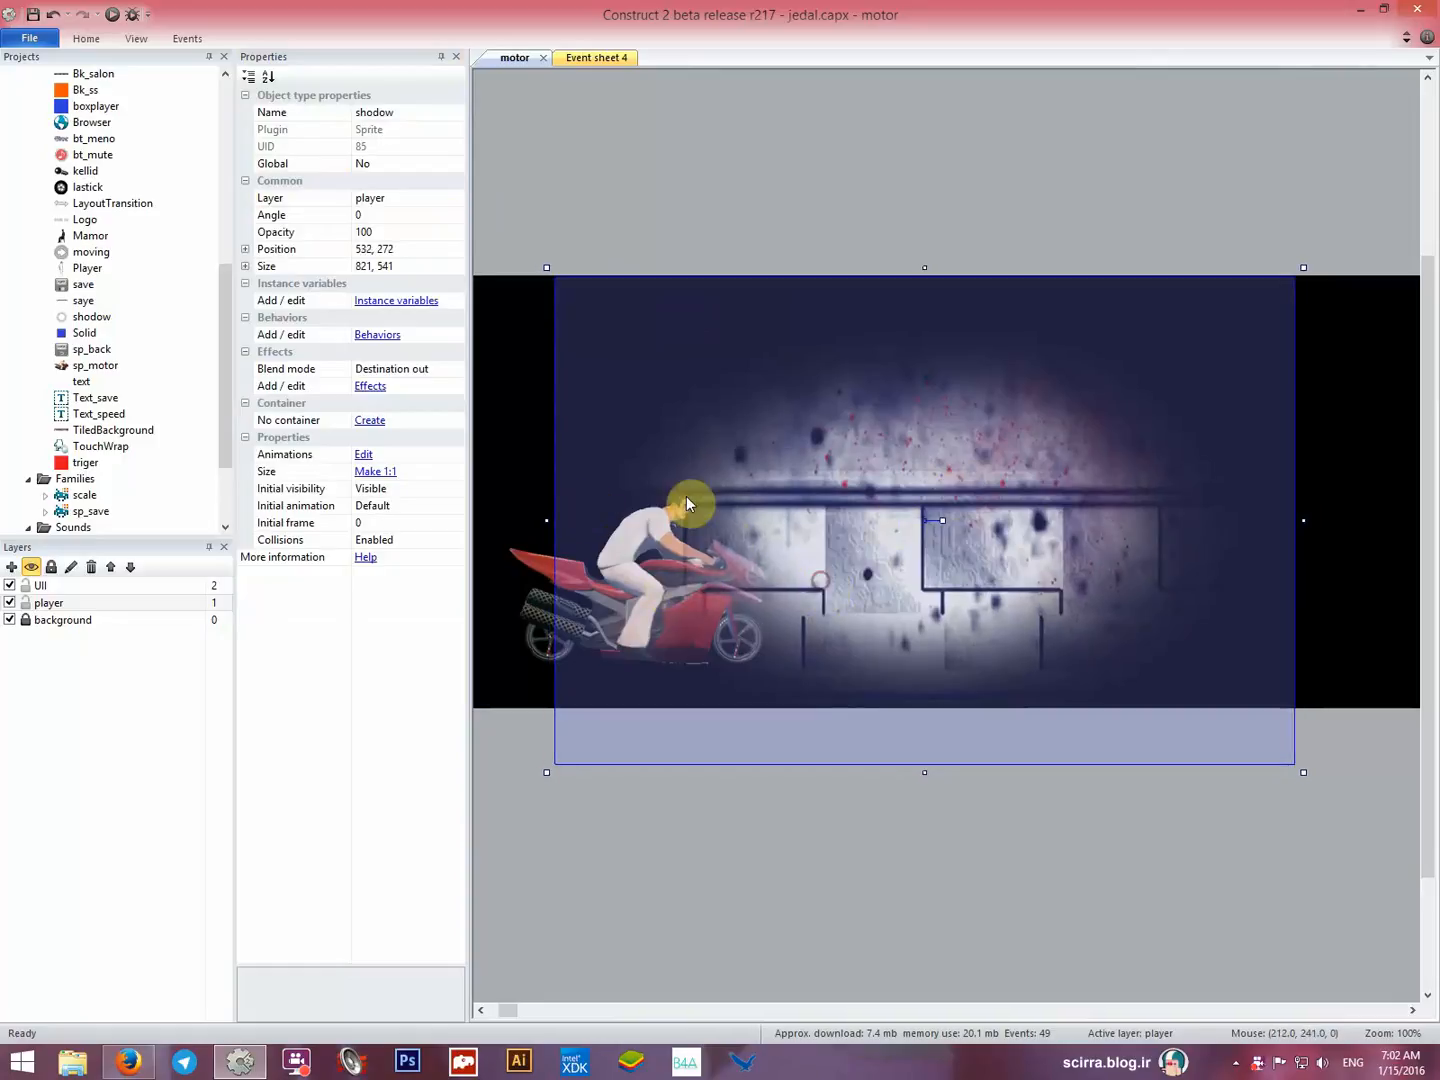
drag(749, 535, 805, 519)
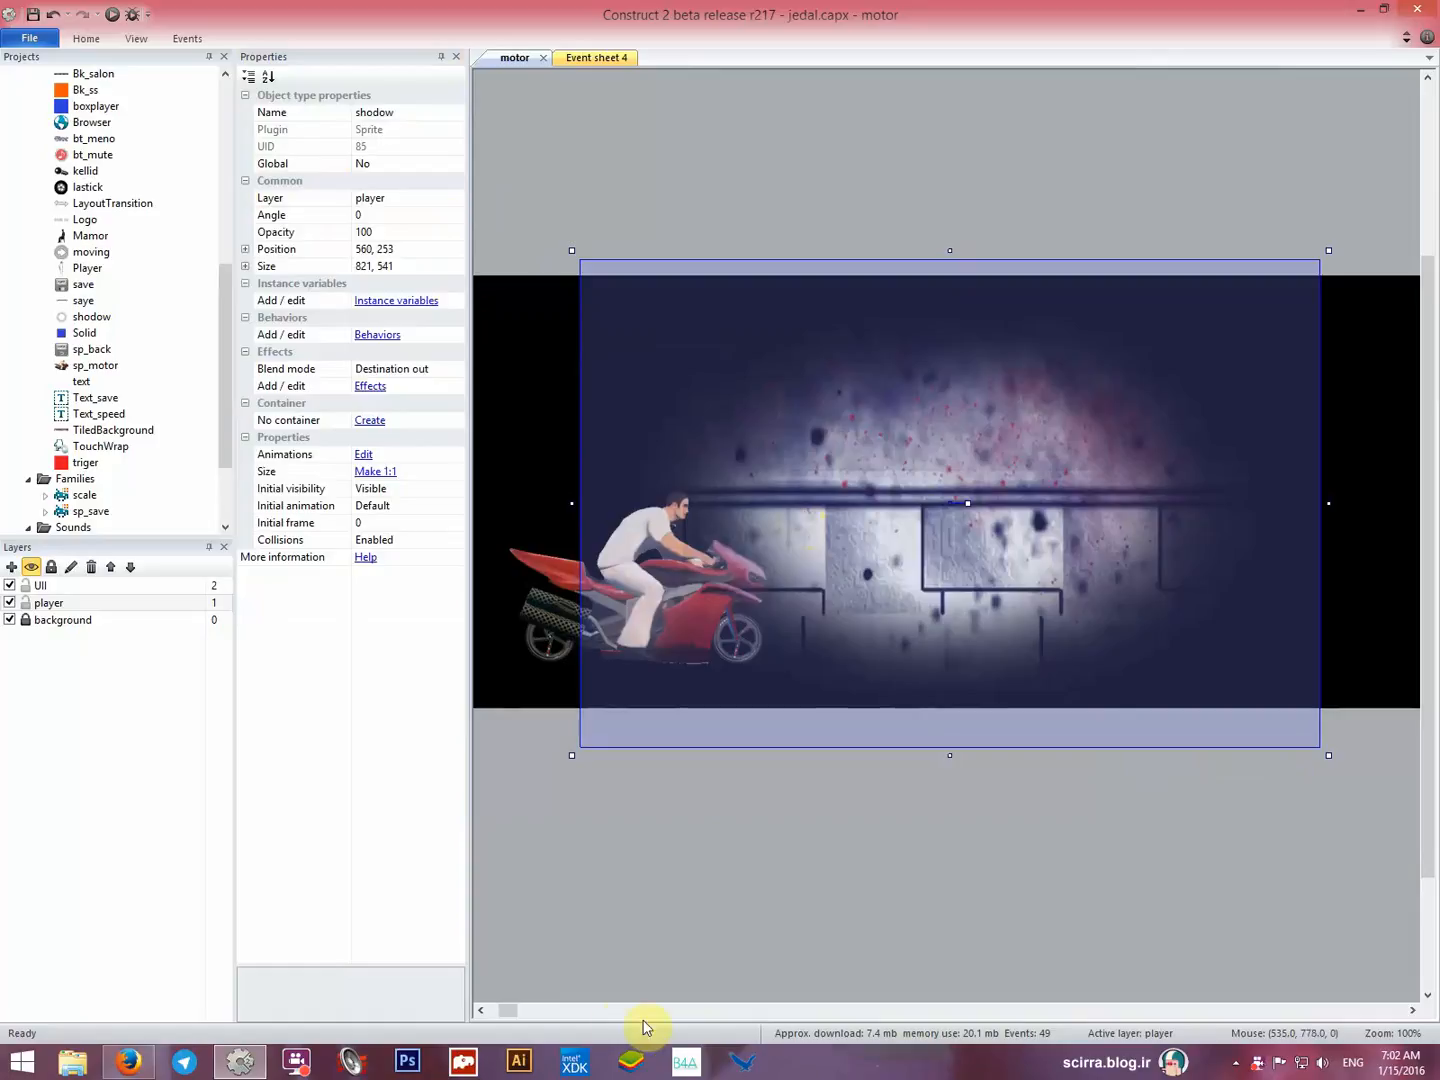
Move the motorbike and both of its wheels to the background layer.
drag(508, 1012, 502, 1013)
drag(891, 787, 1168, 411)
drag(1183, 794, 787, 379)
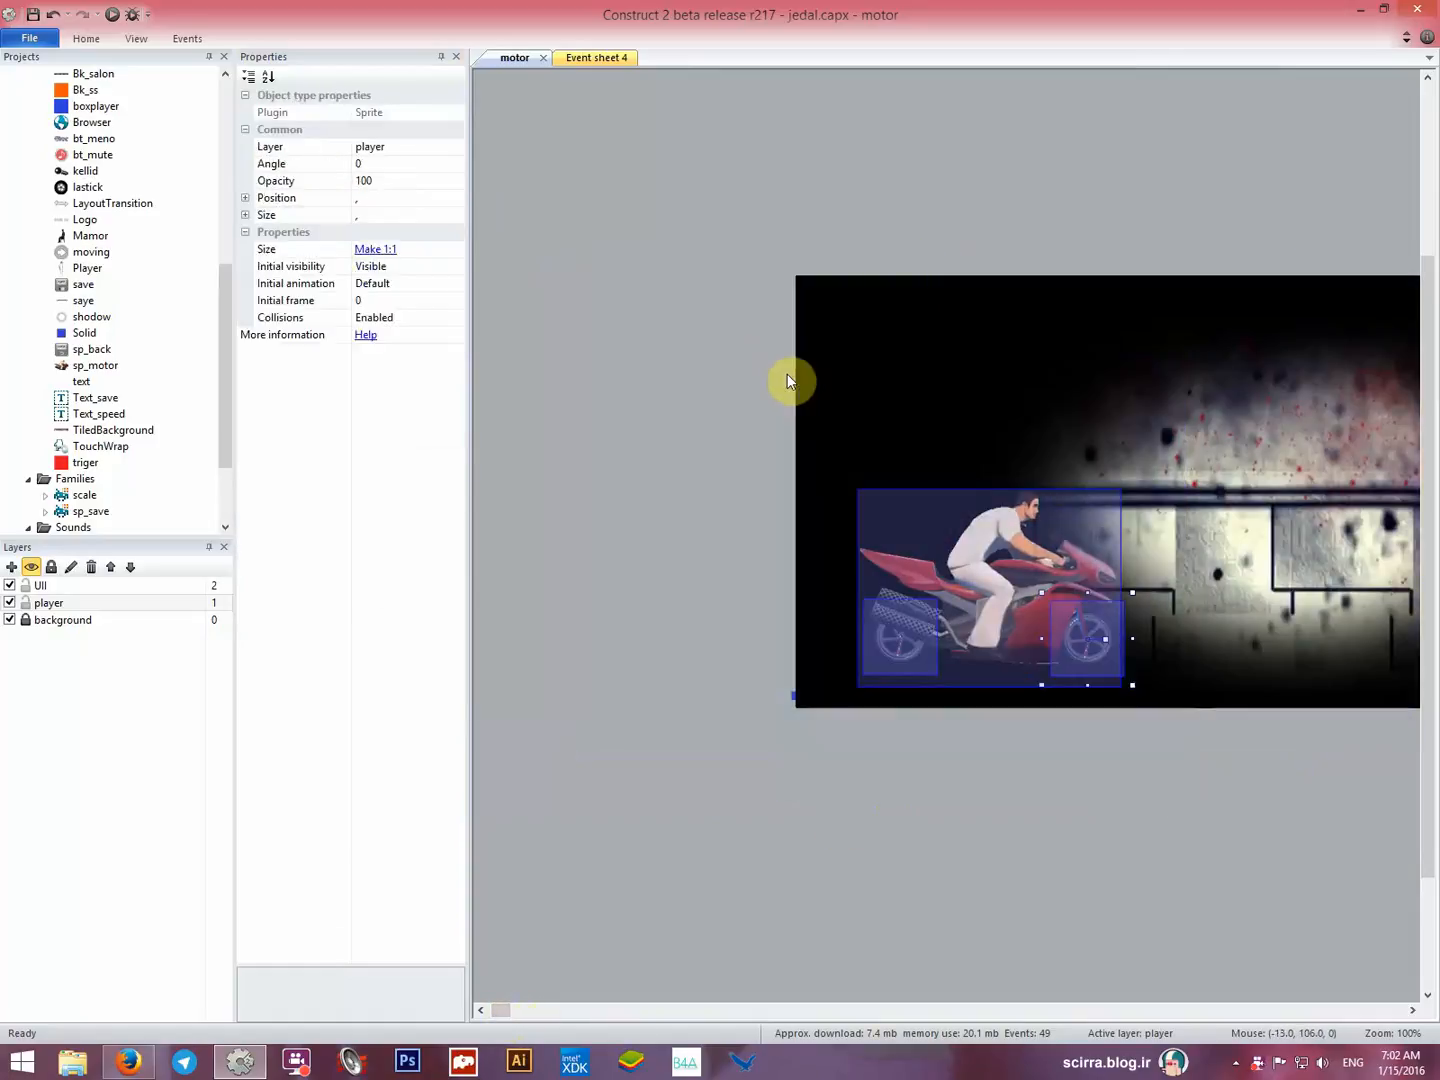
click(456, 148)
click(412, 191)
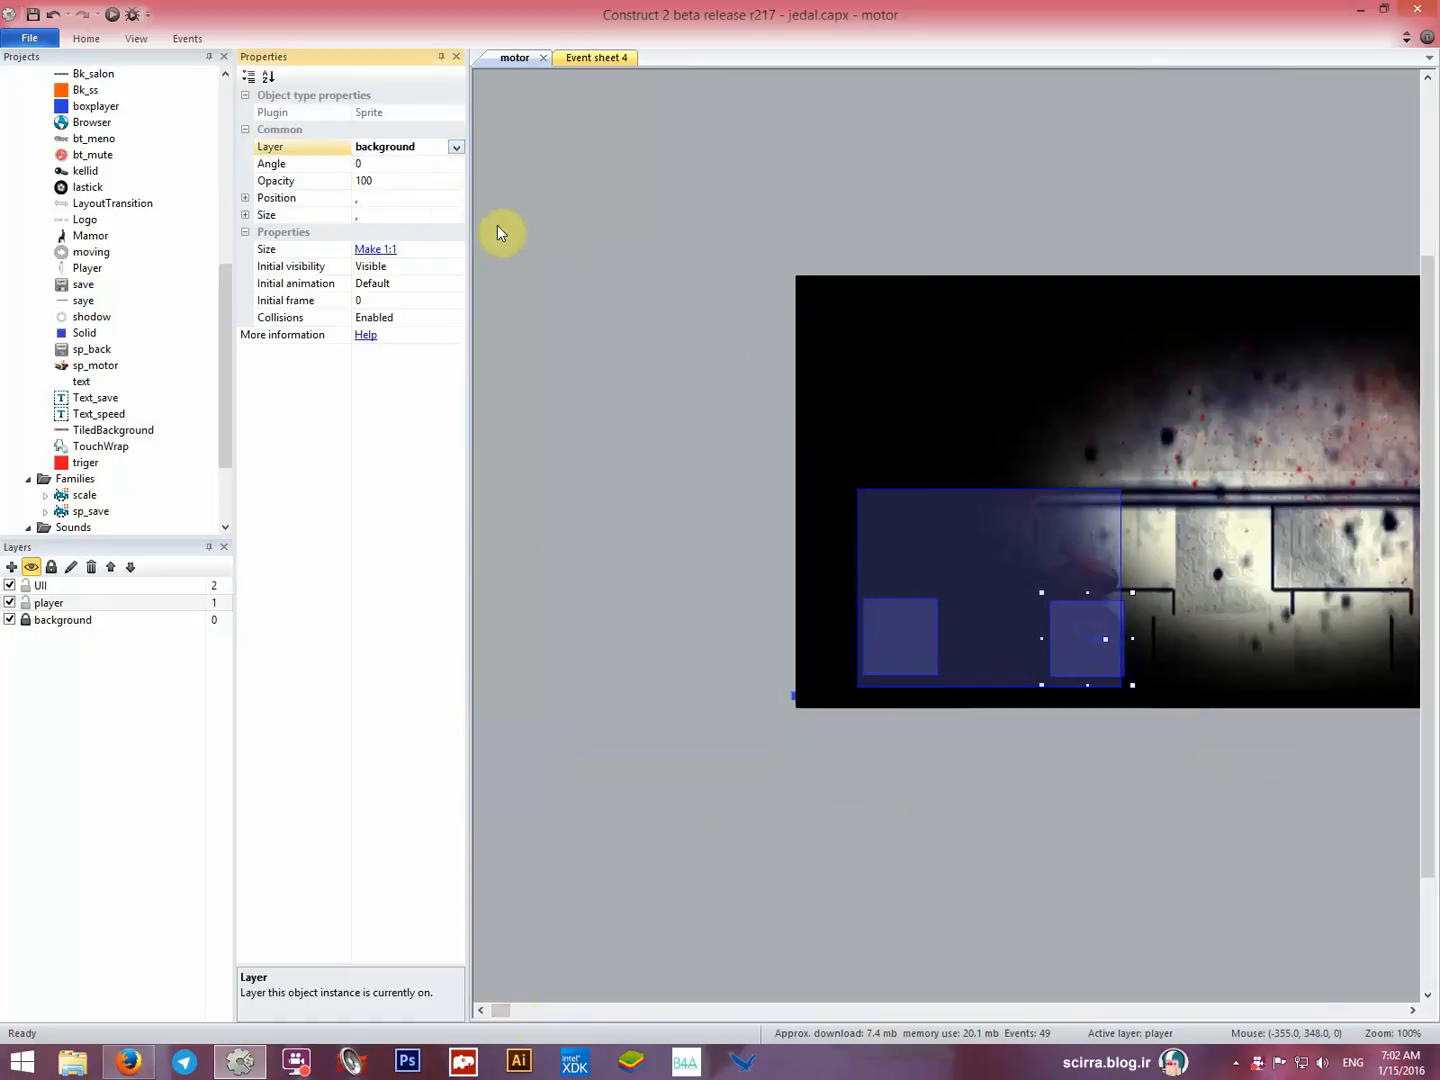
Preview the layout to check the light spot and speed text while the motorbike drives.
click(114, 16)
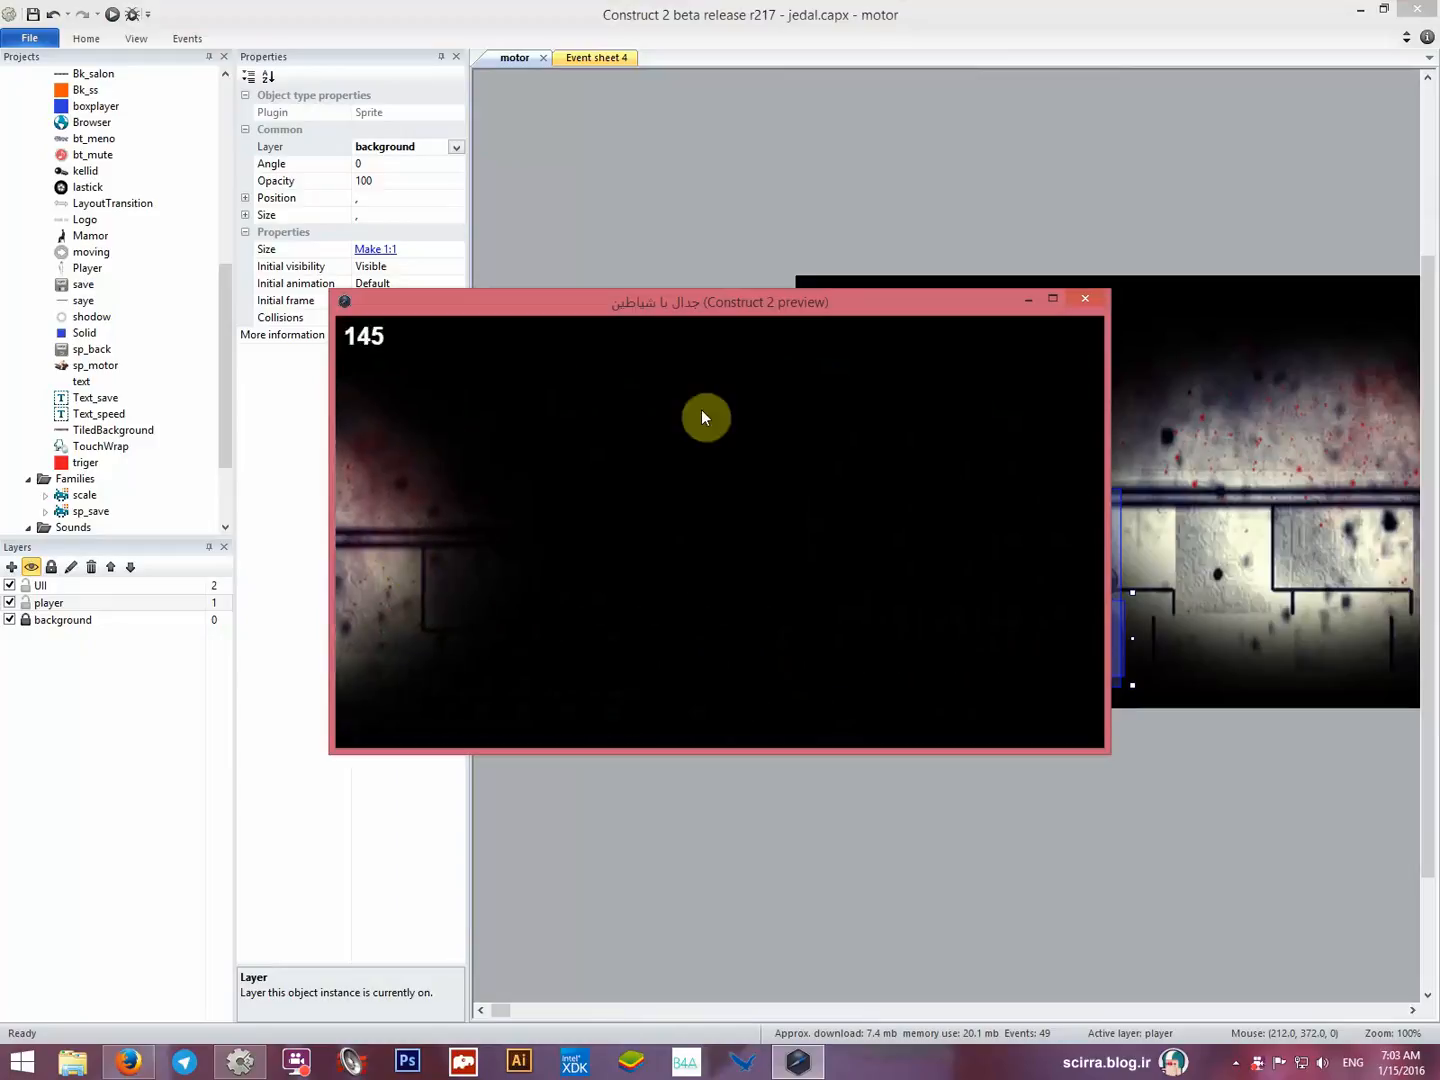
click(1052, 299)
Add the Pin behavior to the shodow sprite.
click(1184, 402)
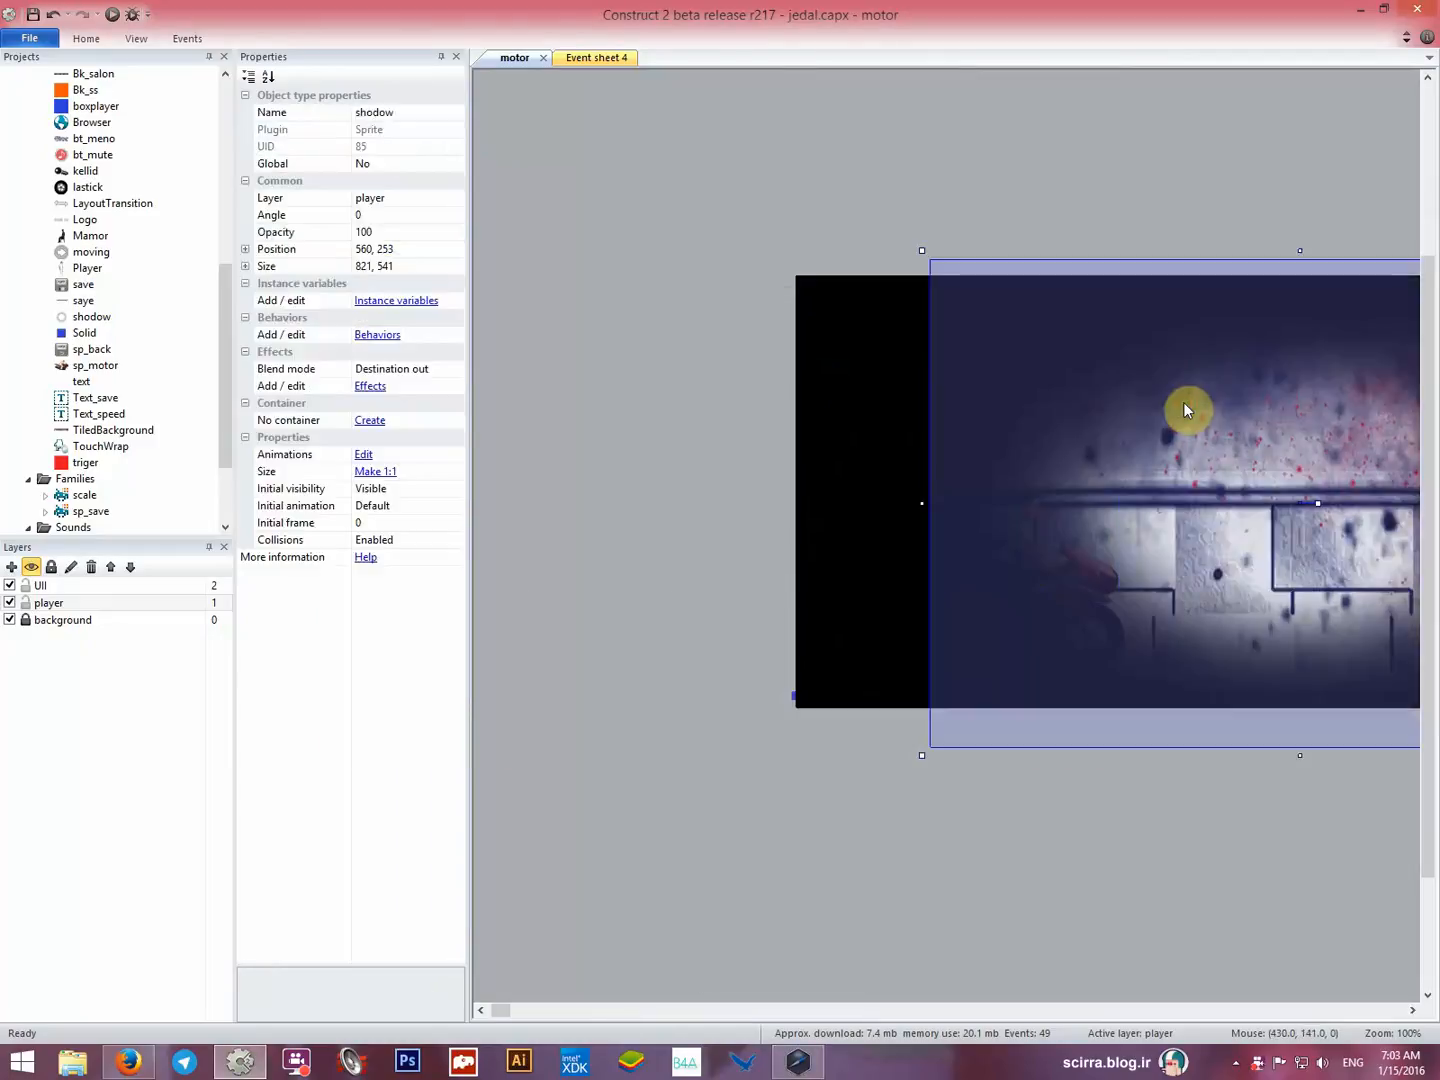
click(378, 336)
click(585, 437)
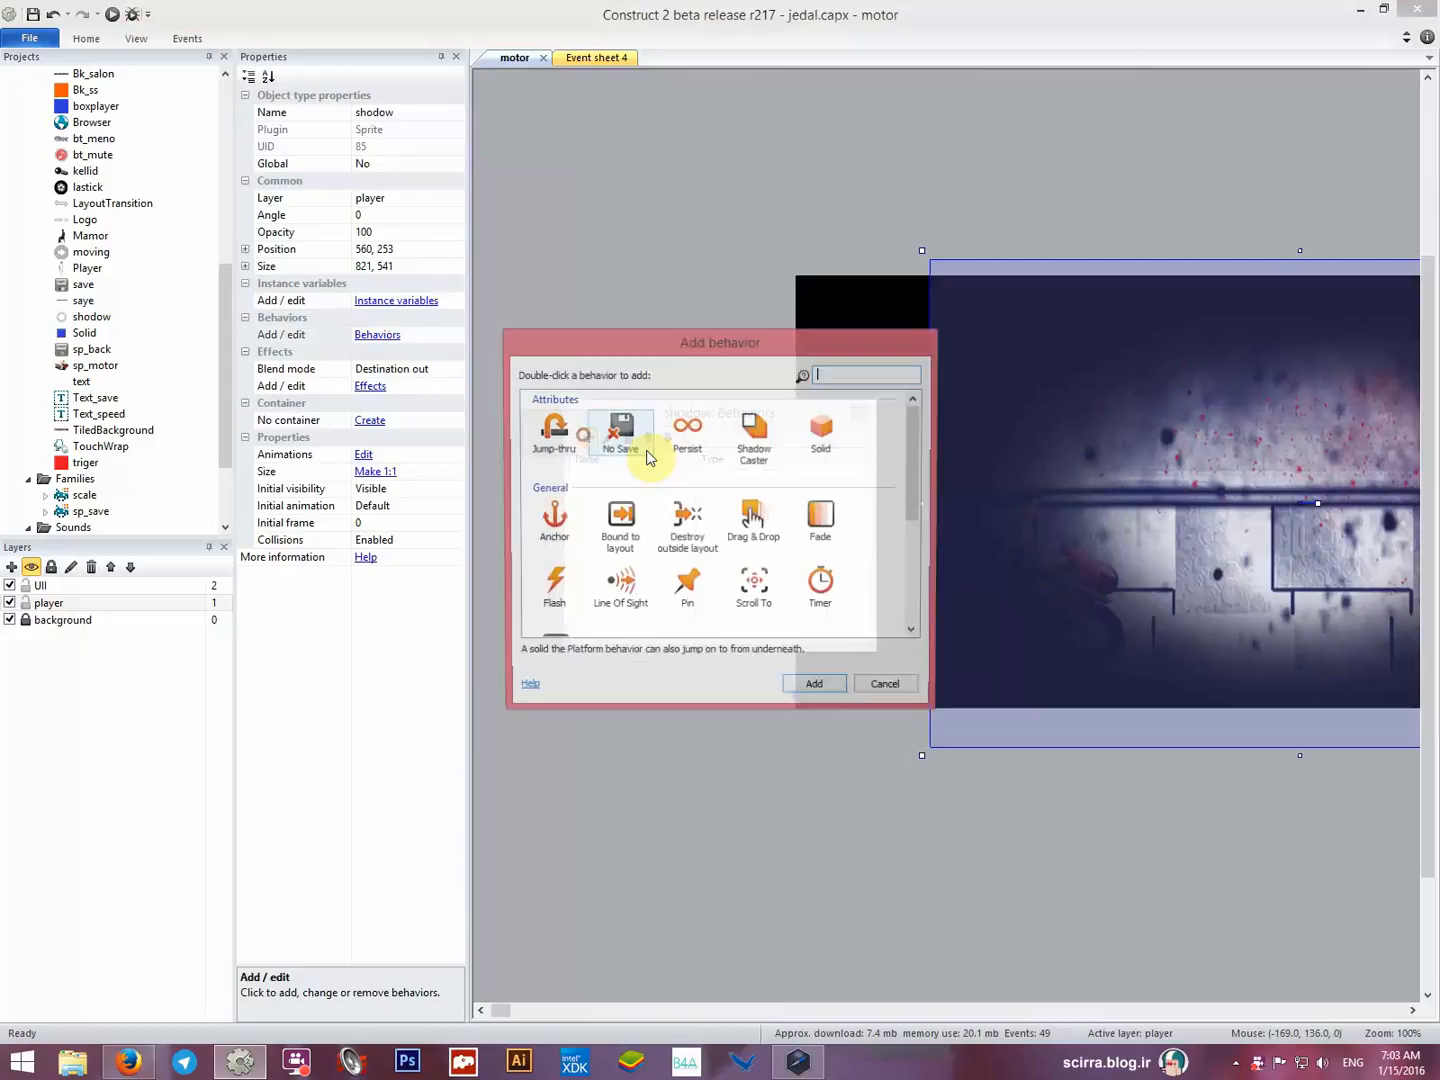
double_click(679, 573)
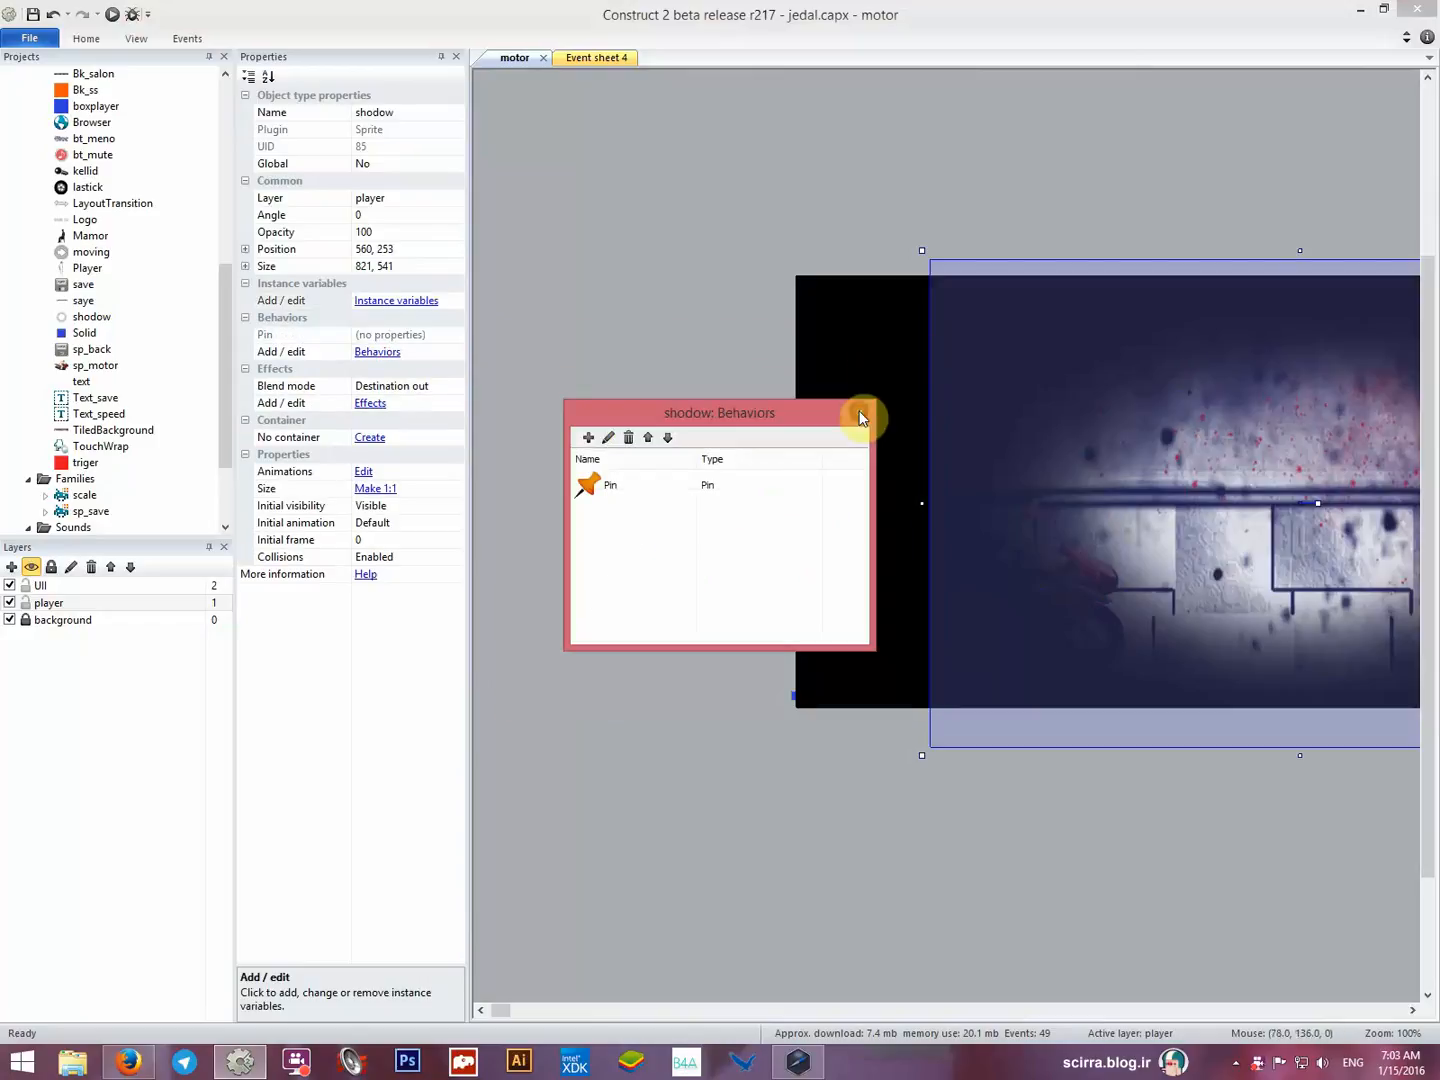
click(862, 410)
Add an On start of layout action in Event sheet 4 that pins shodow to sp_motor with Position only mode.
click(600, 59)
click(757, 109)
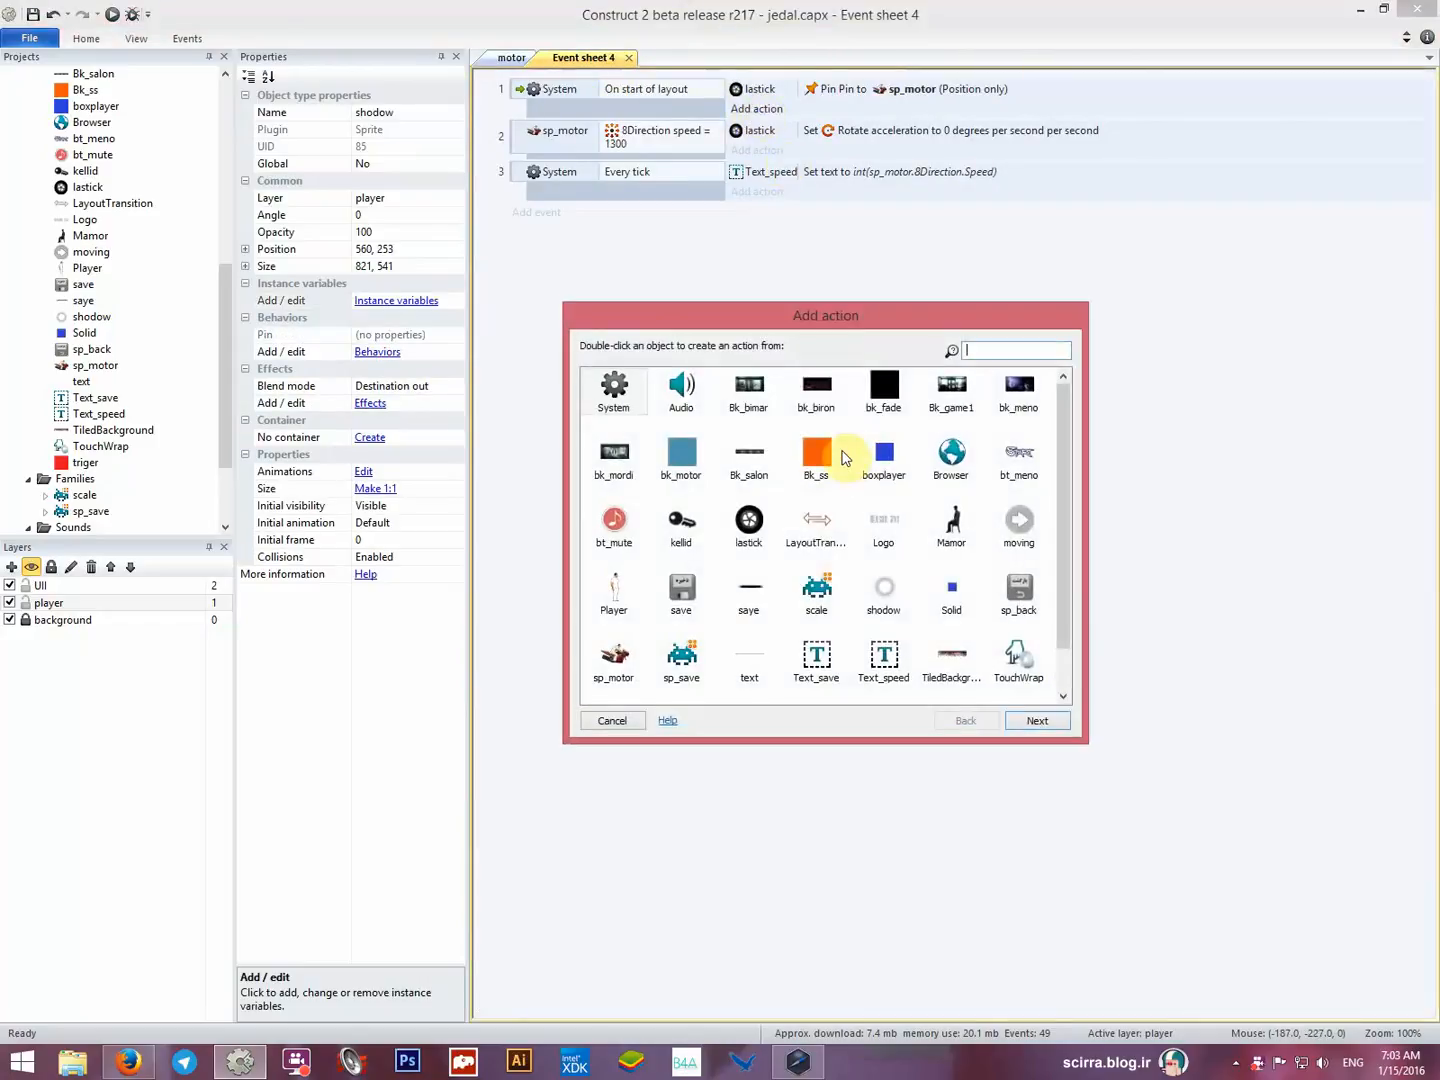
scroll(841, 460, down, 1)
double_click(886, 543)
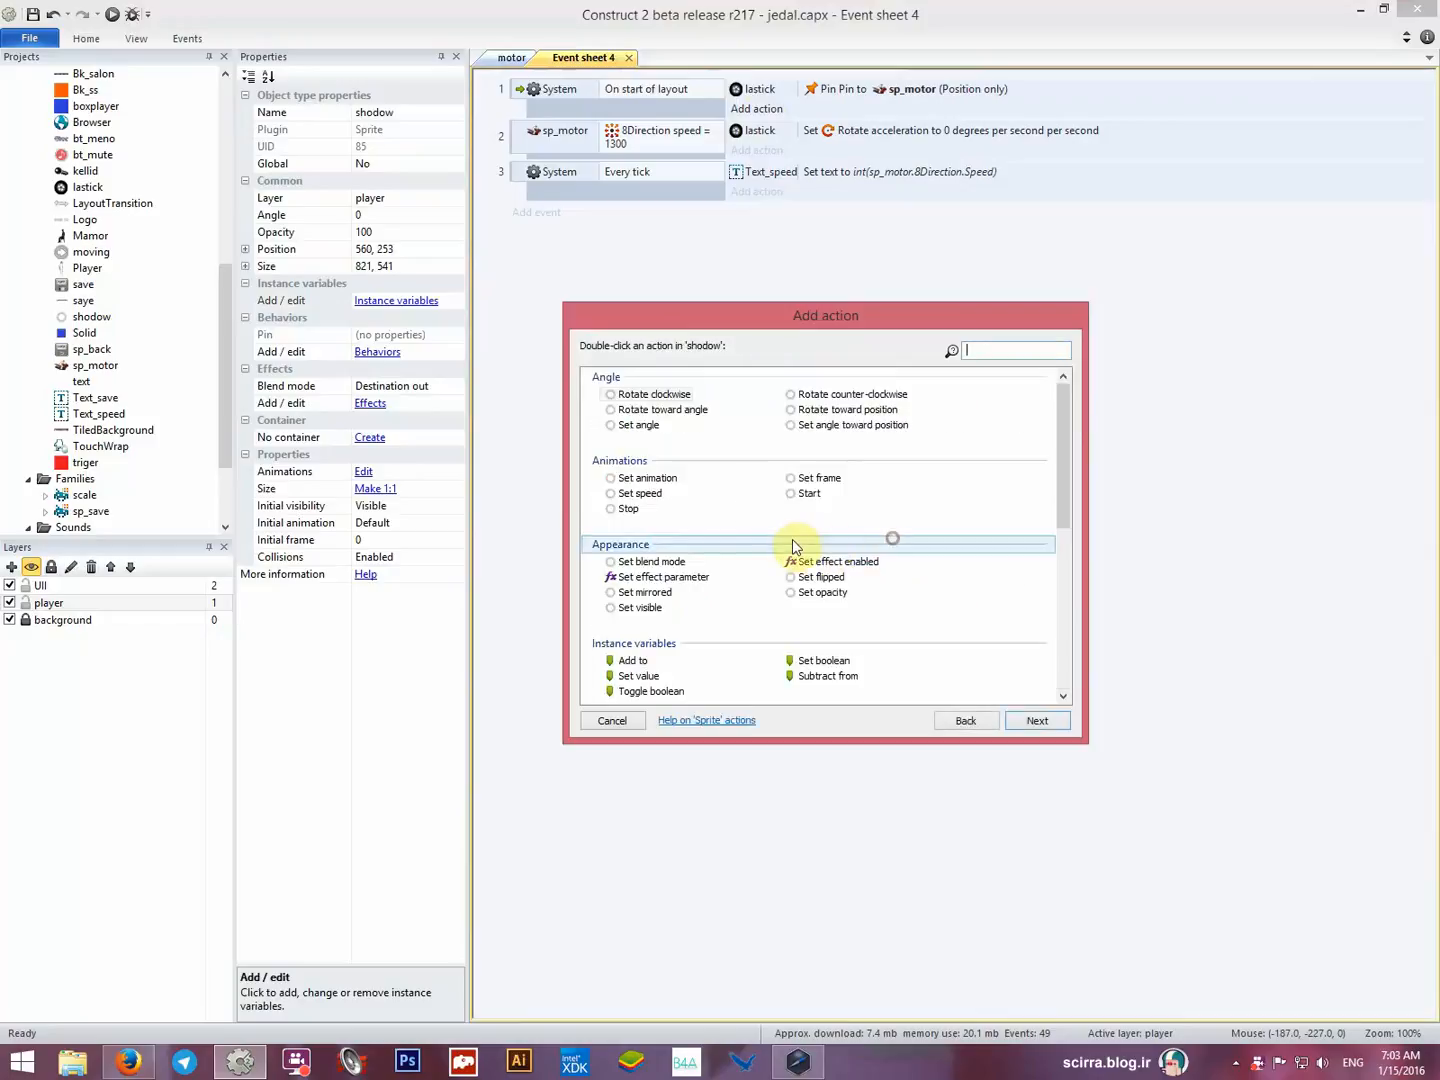
scroll(800, 555, down, 5)
double_click(644, 441)
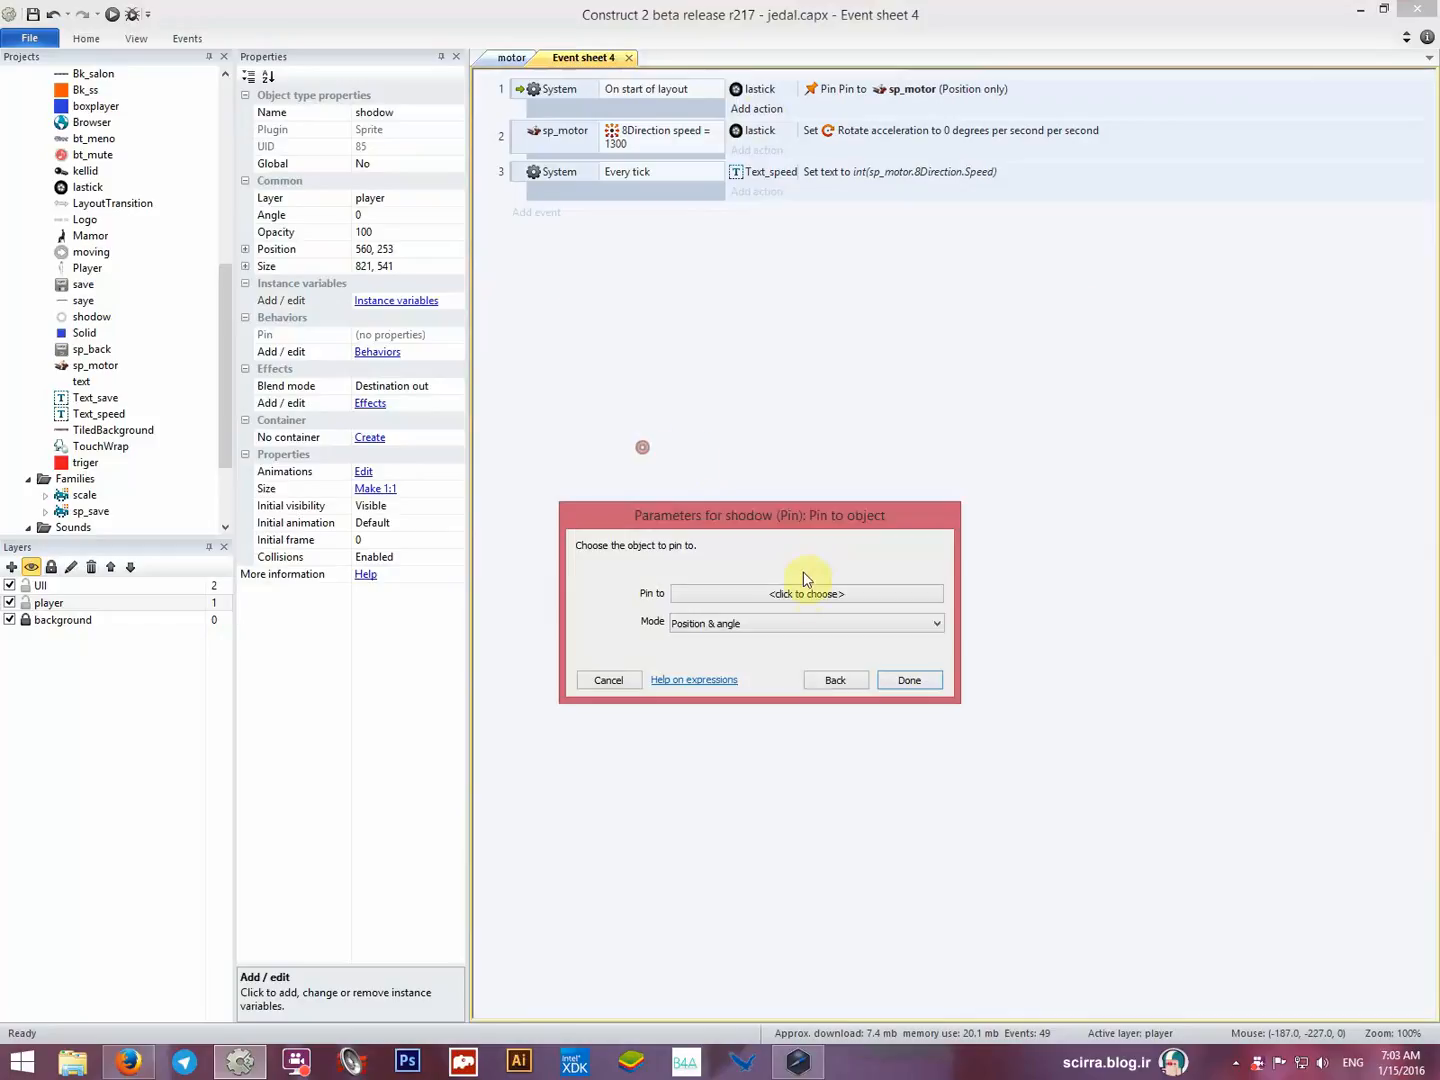
click(806, 592)
double_click(745, 352)
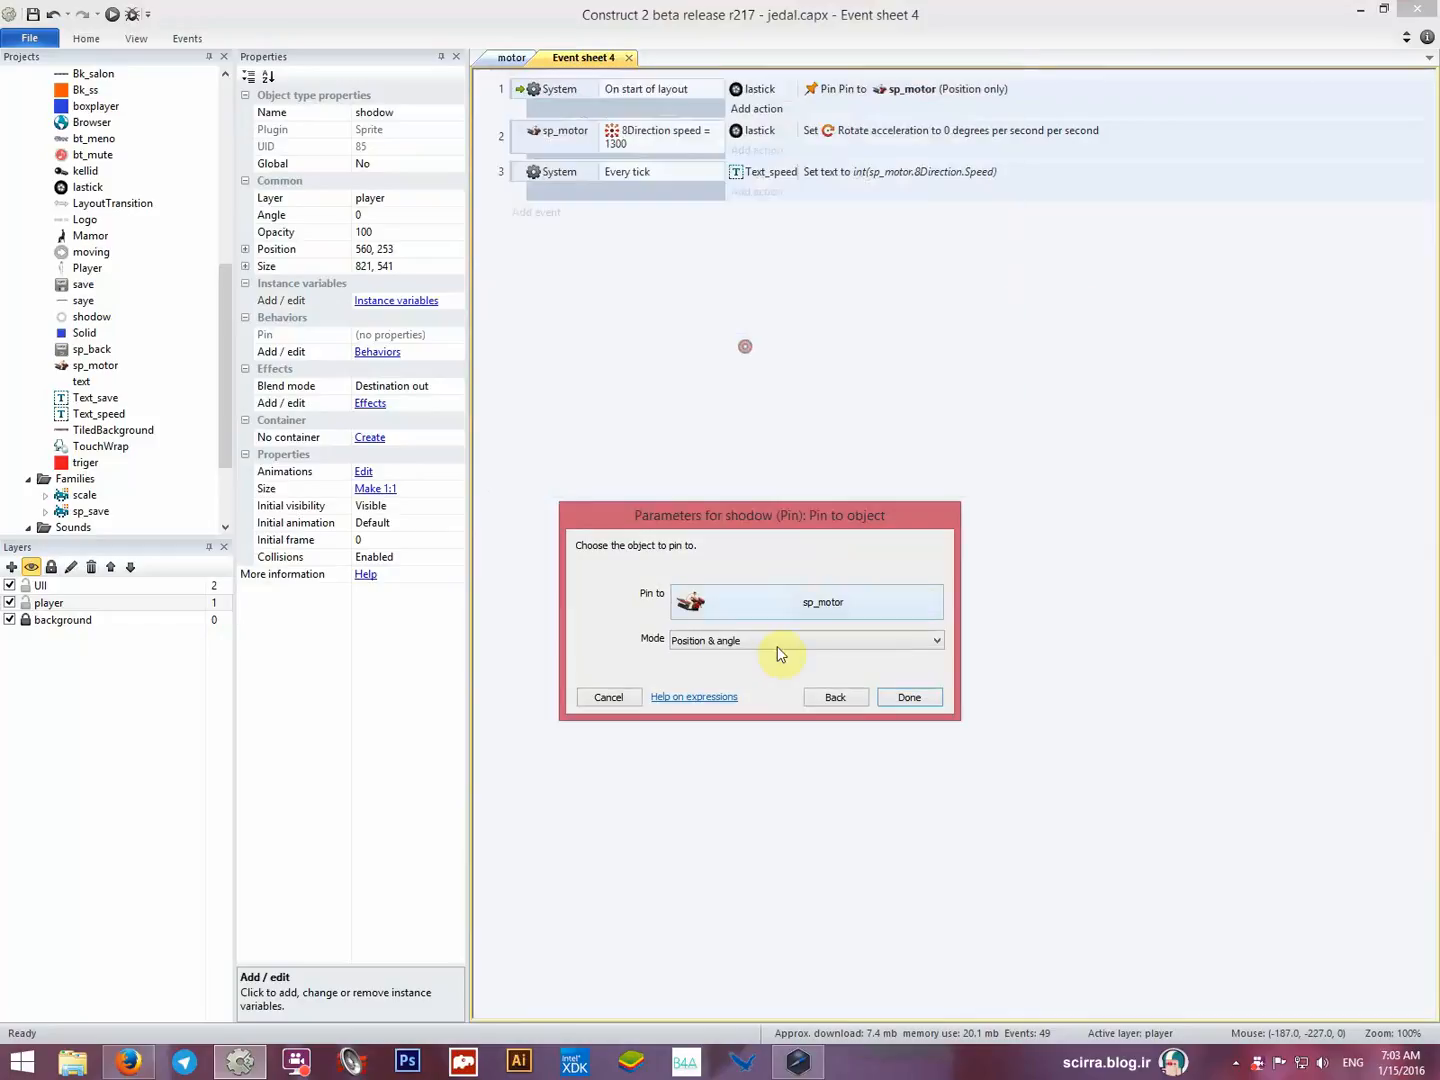
click(770, 644)
click(755, 669)
click(905, 697)
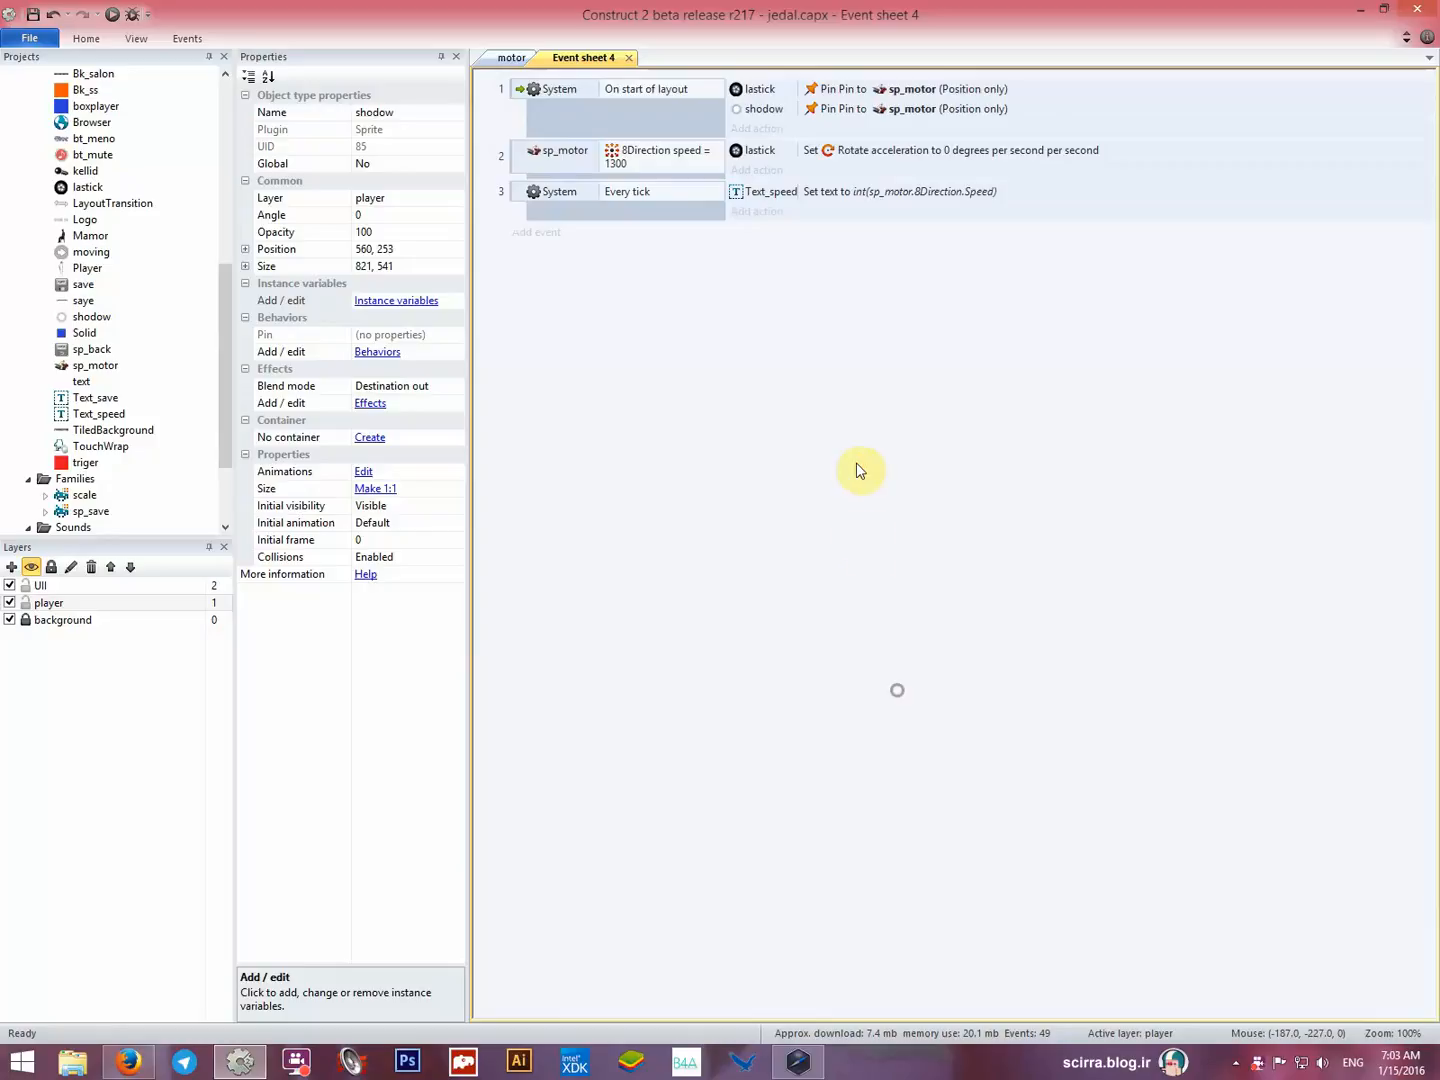
Create a family named pin containing the lastick and shodow sprites.
click(839, 93)
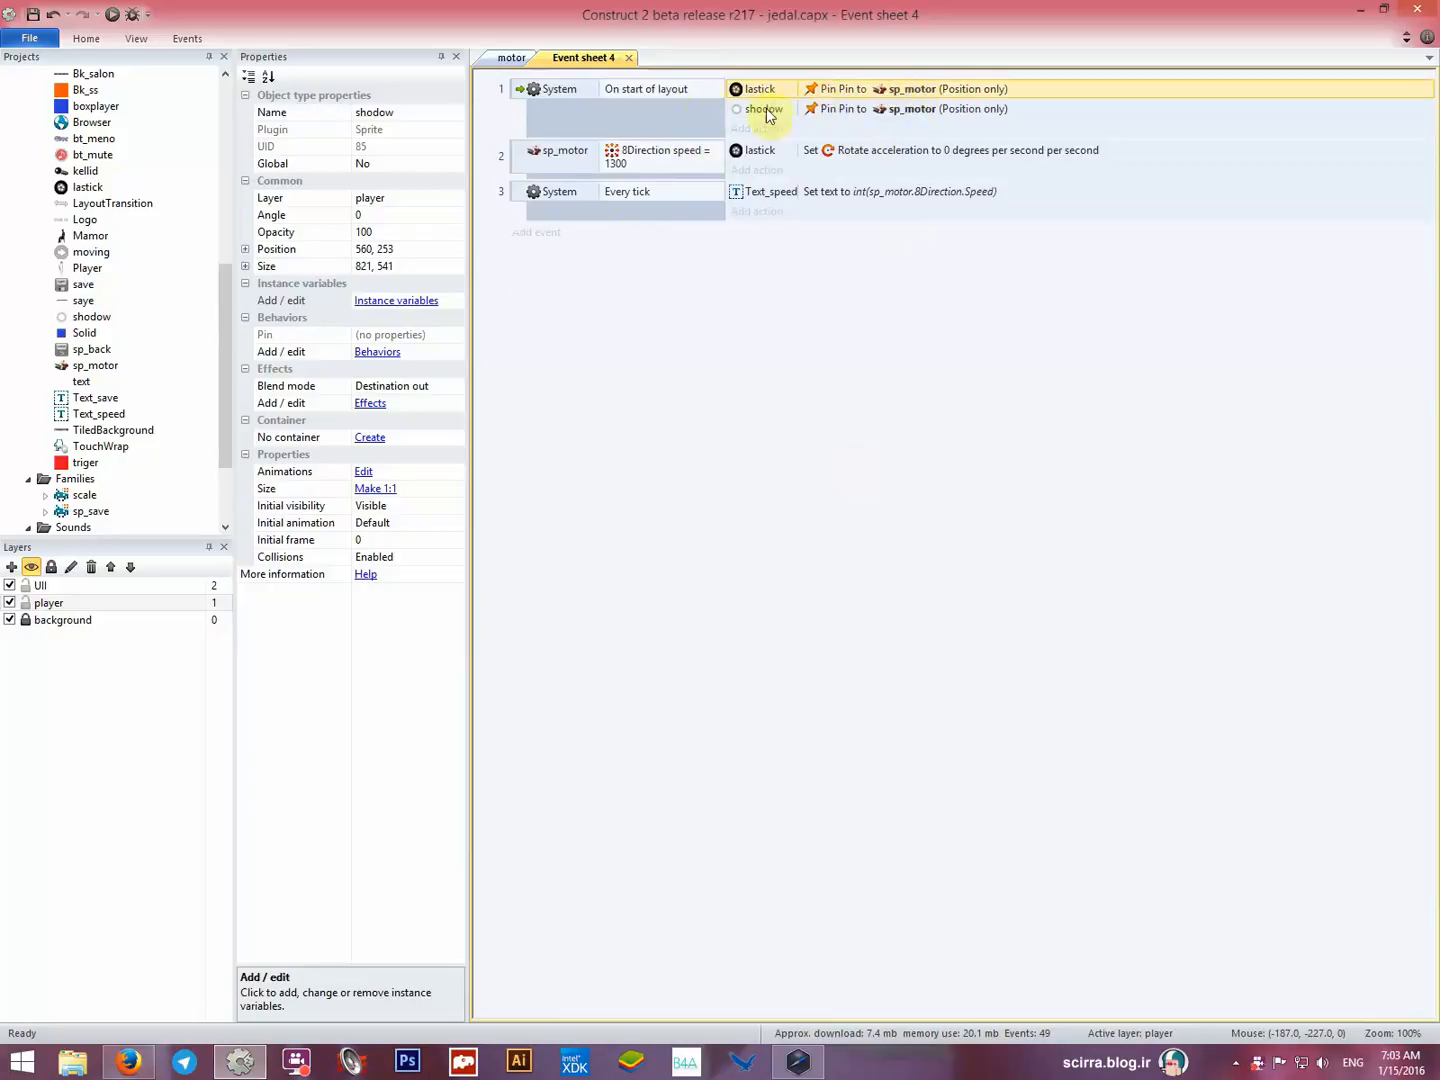
drag(222, 312, 224, 364)
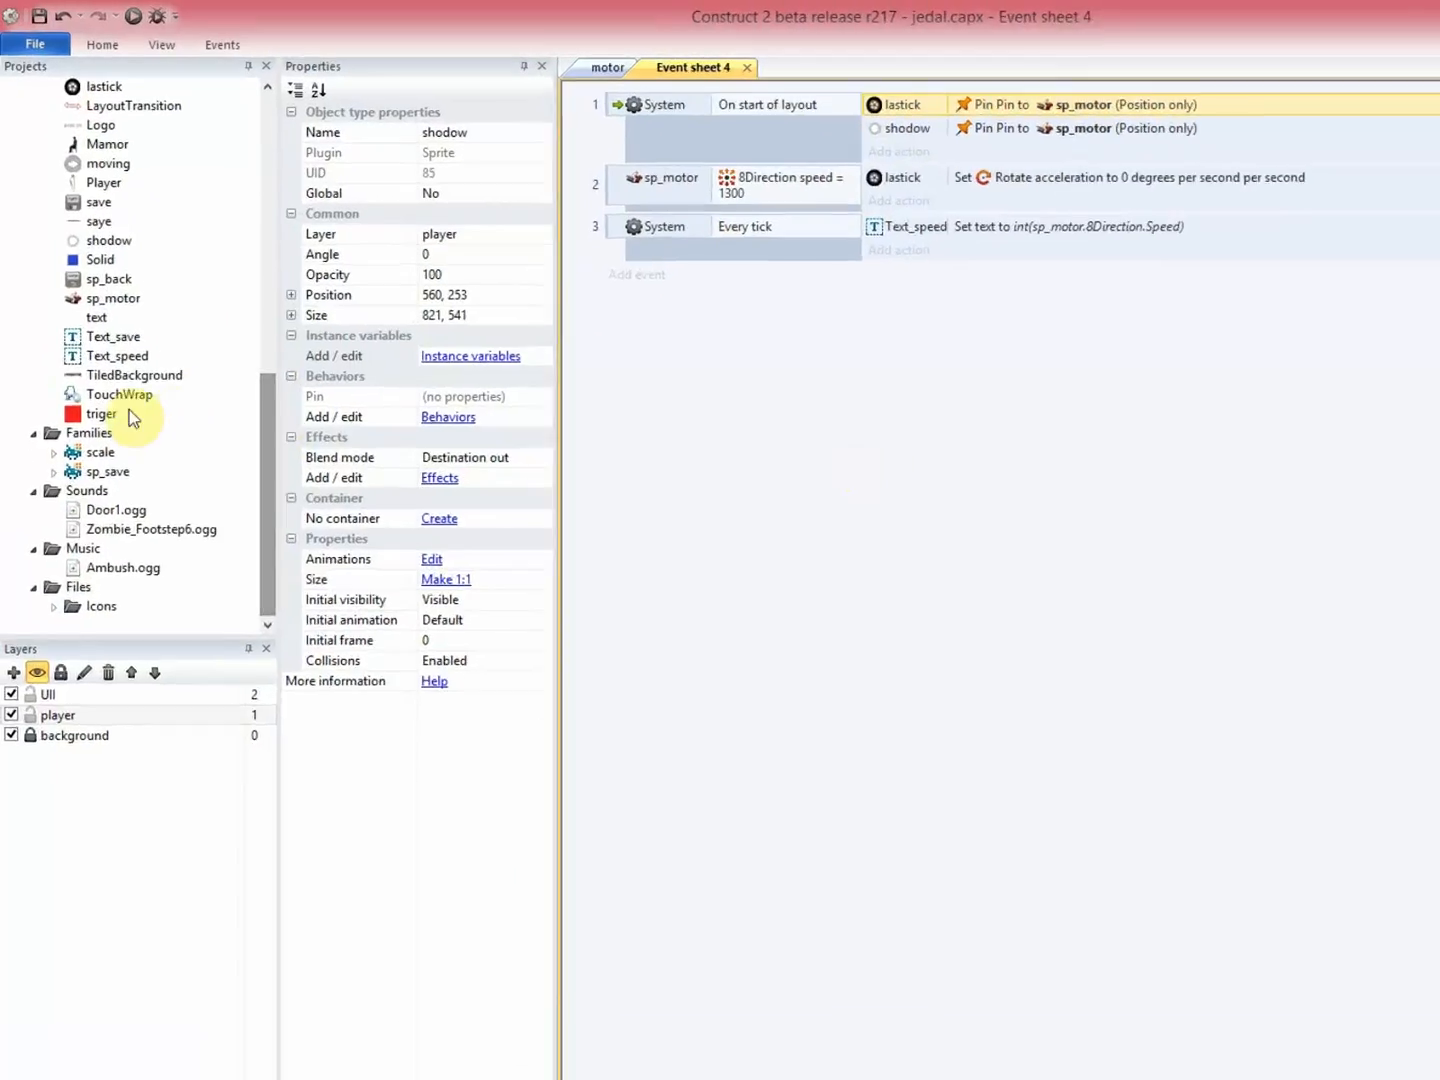
right_click(96, 369)
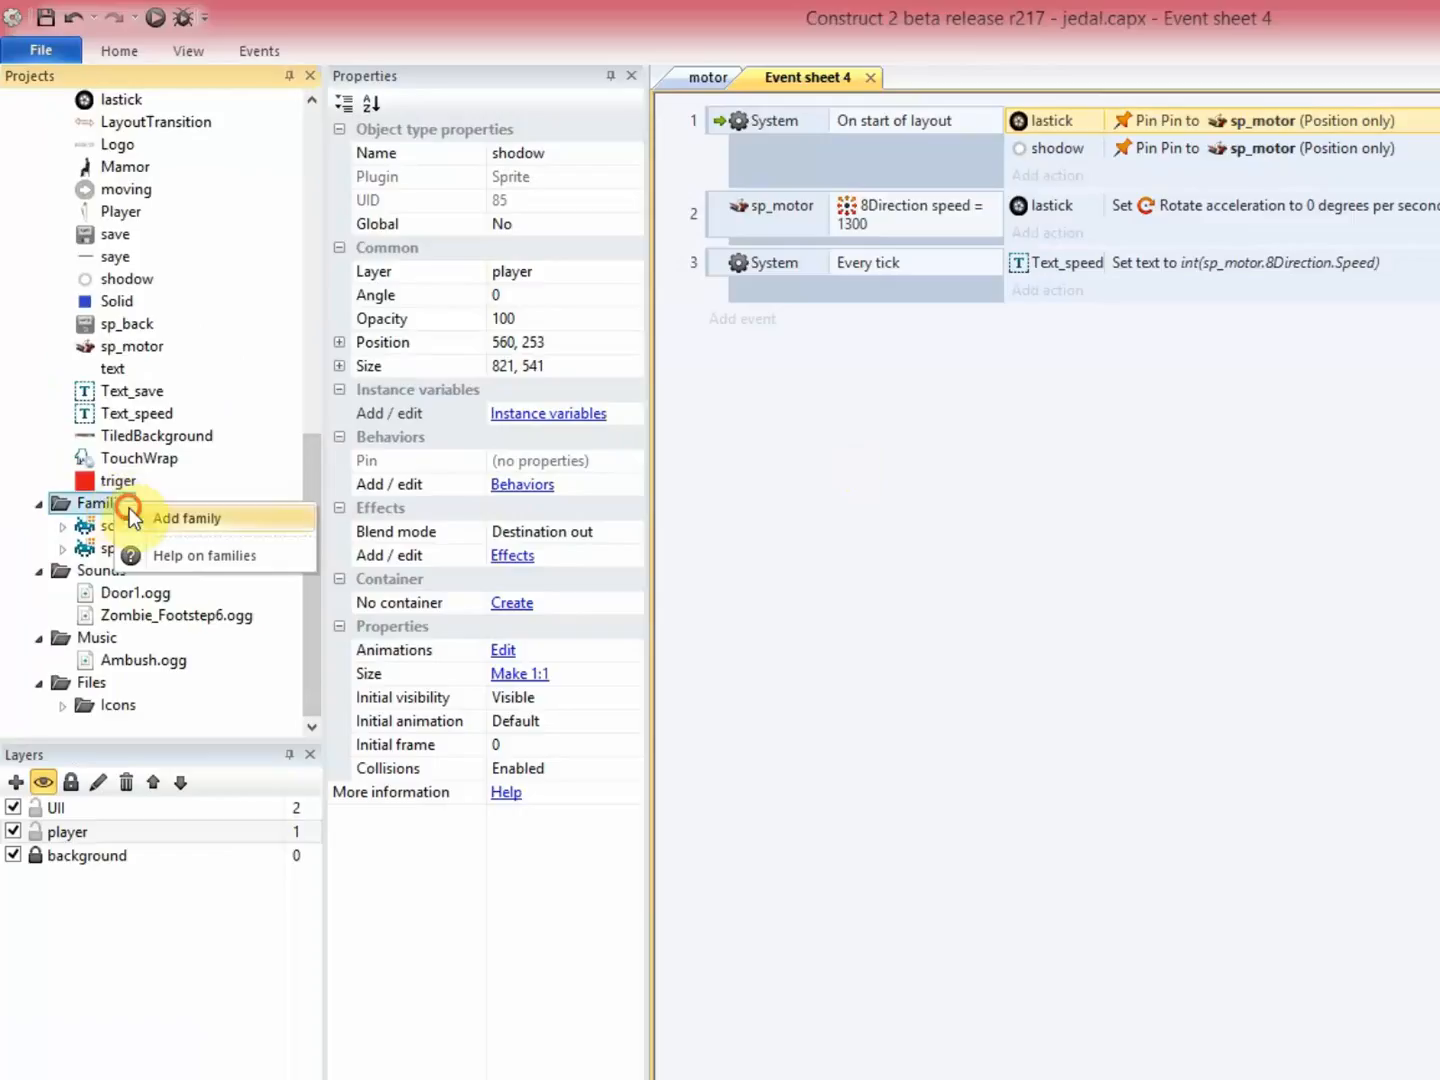
click(185, 518)
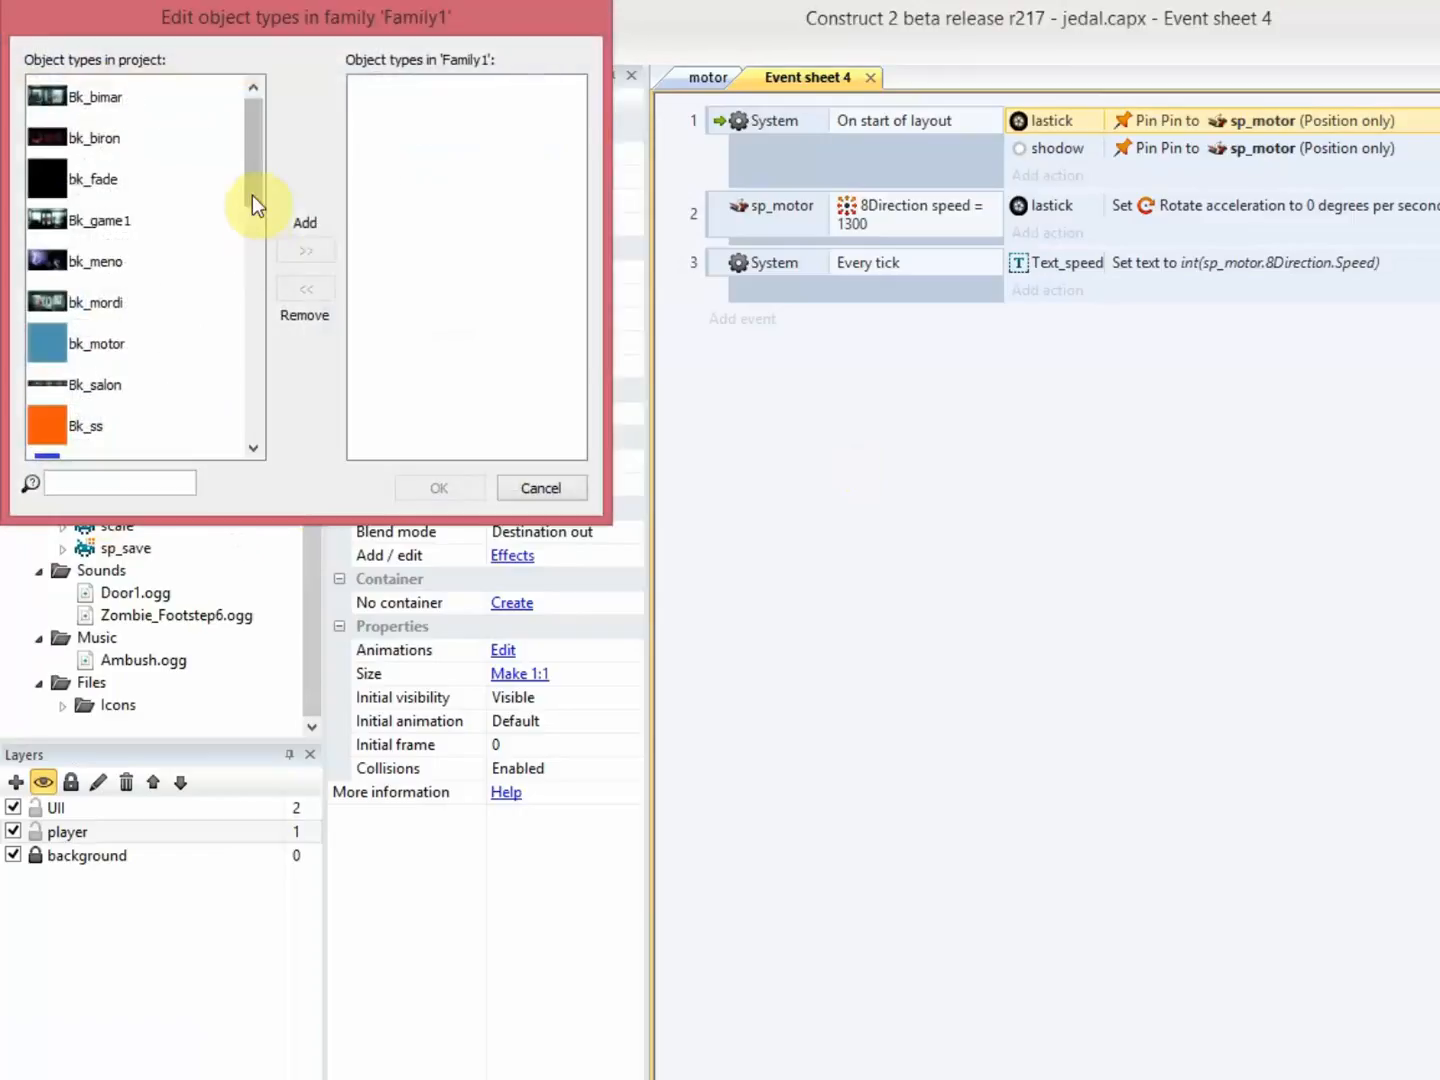
drag(252, 195, 169, 296)
click(90, 284)
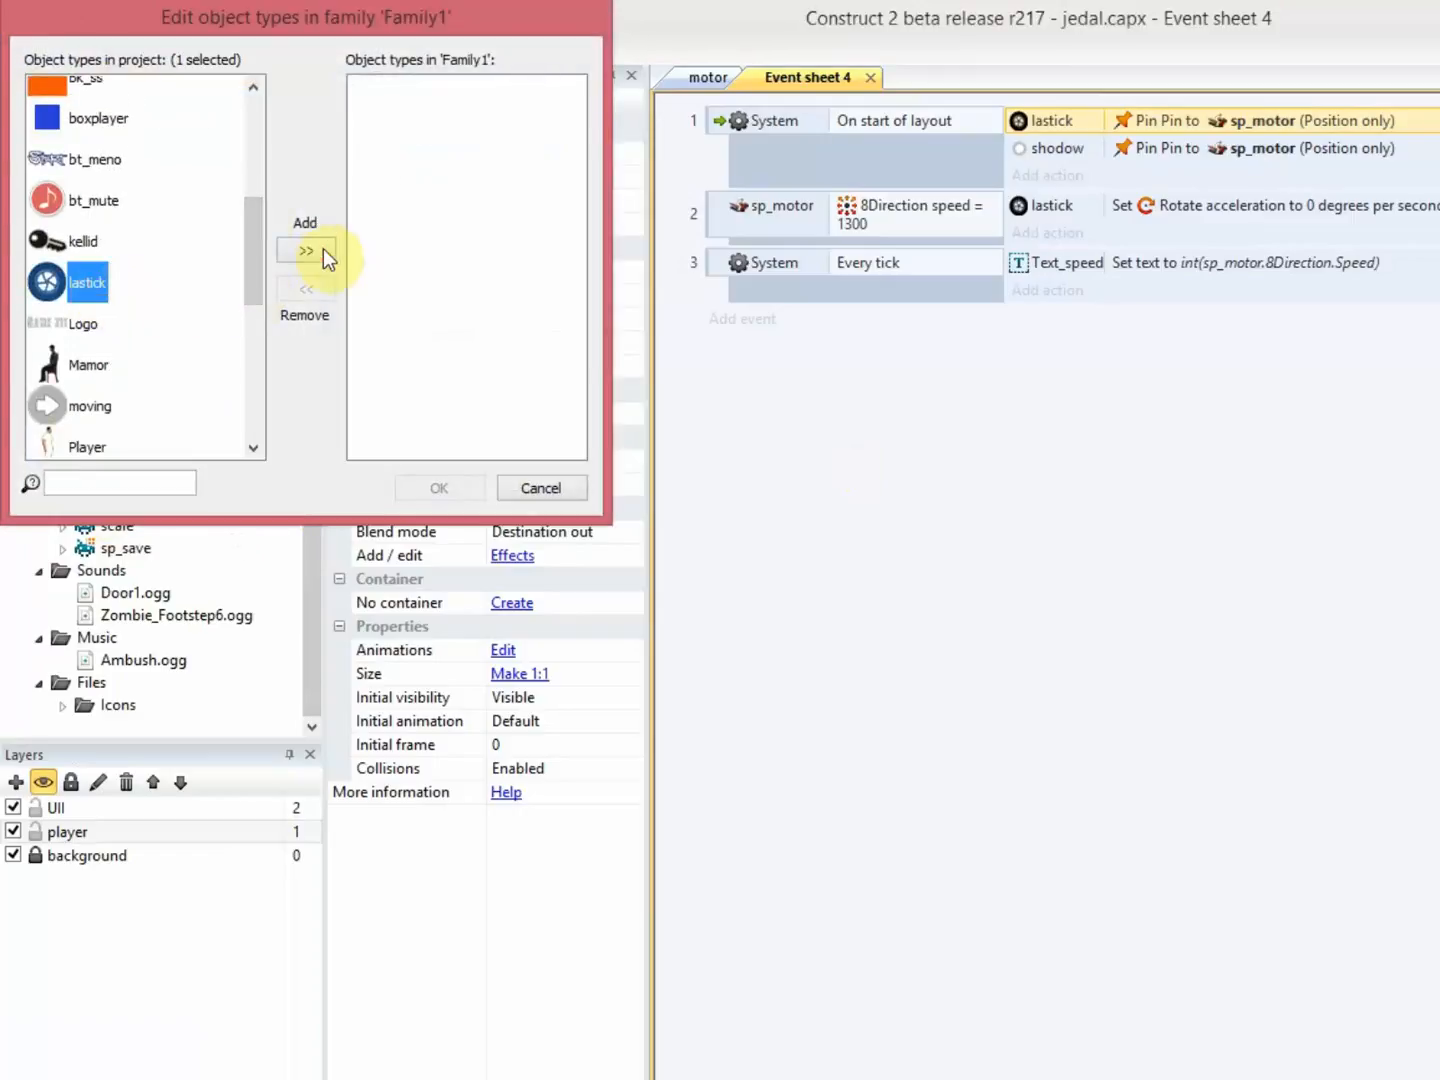
click(323, 247)
click(91, 309)
click(312, 240)
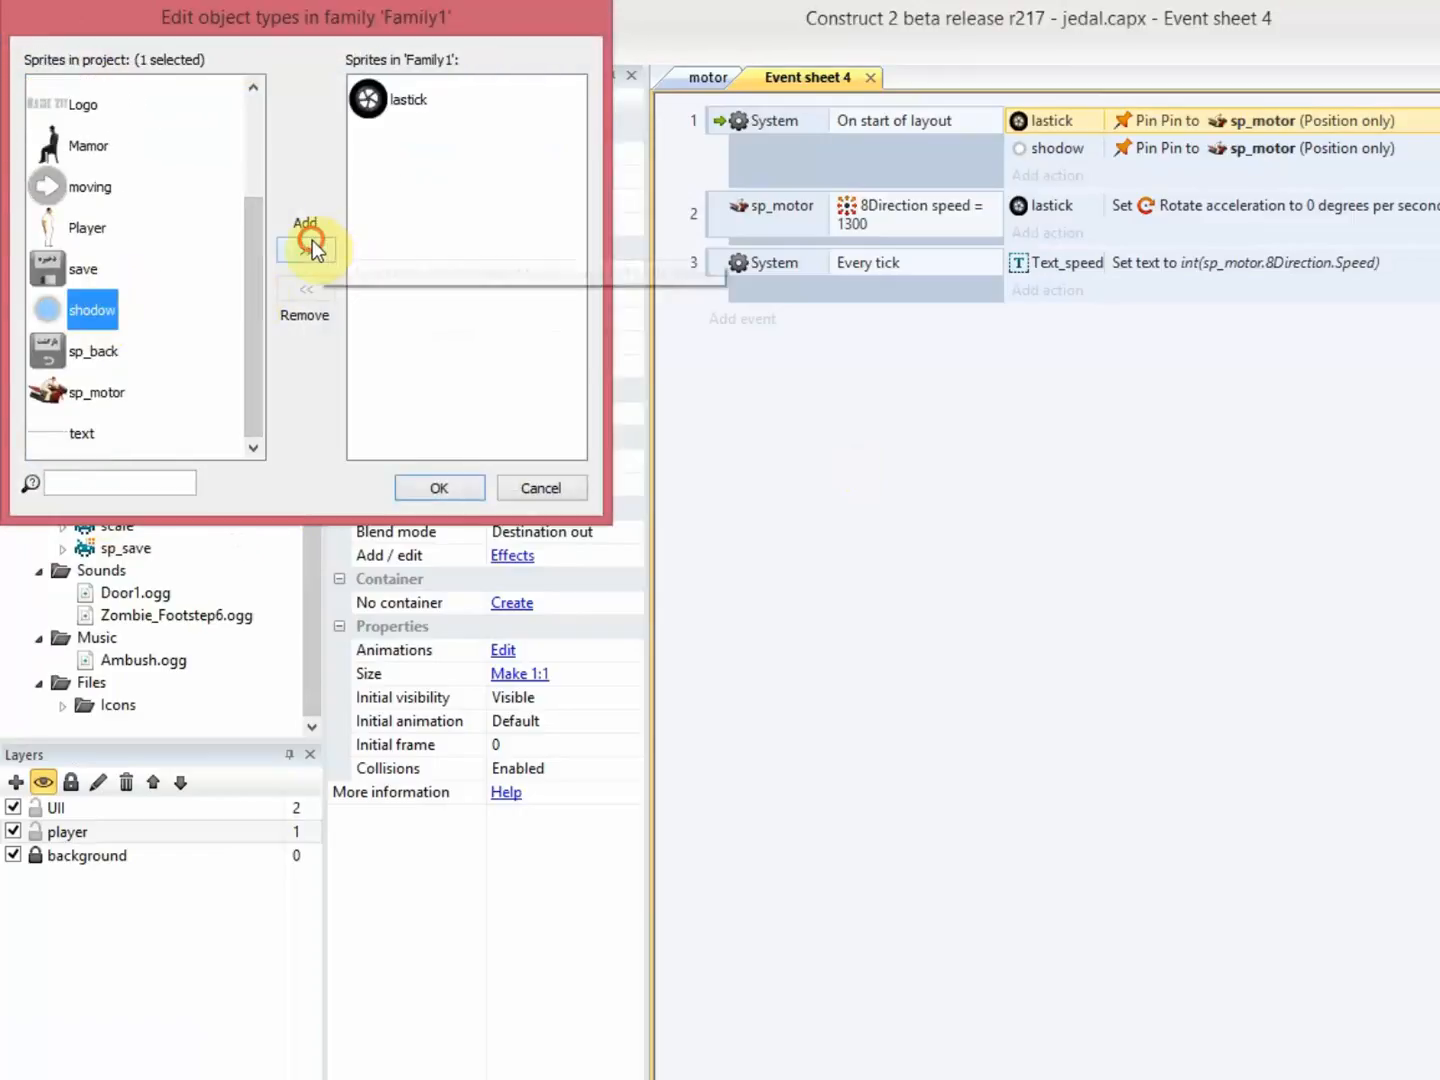
click(439, 487)
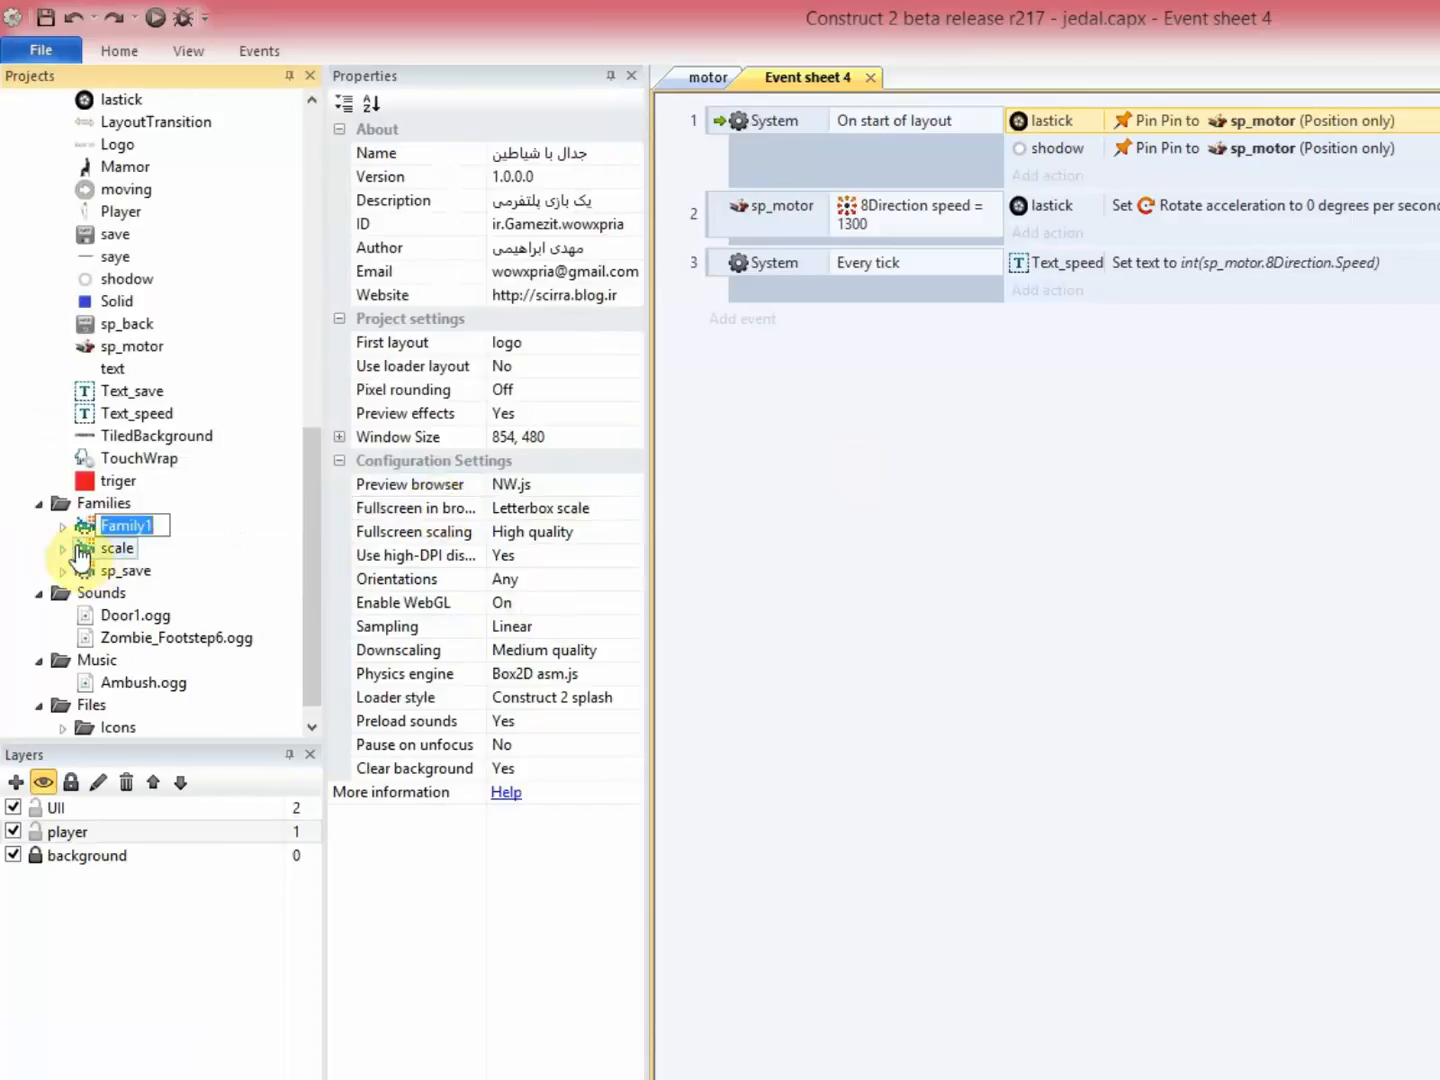
text(pin)
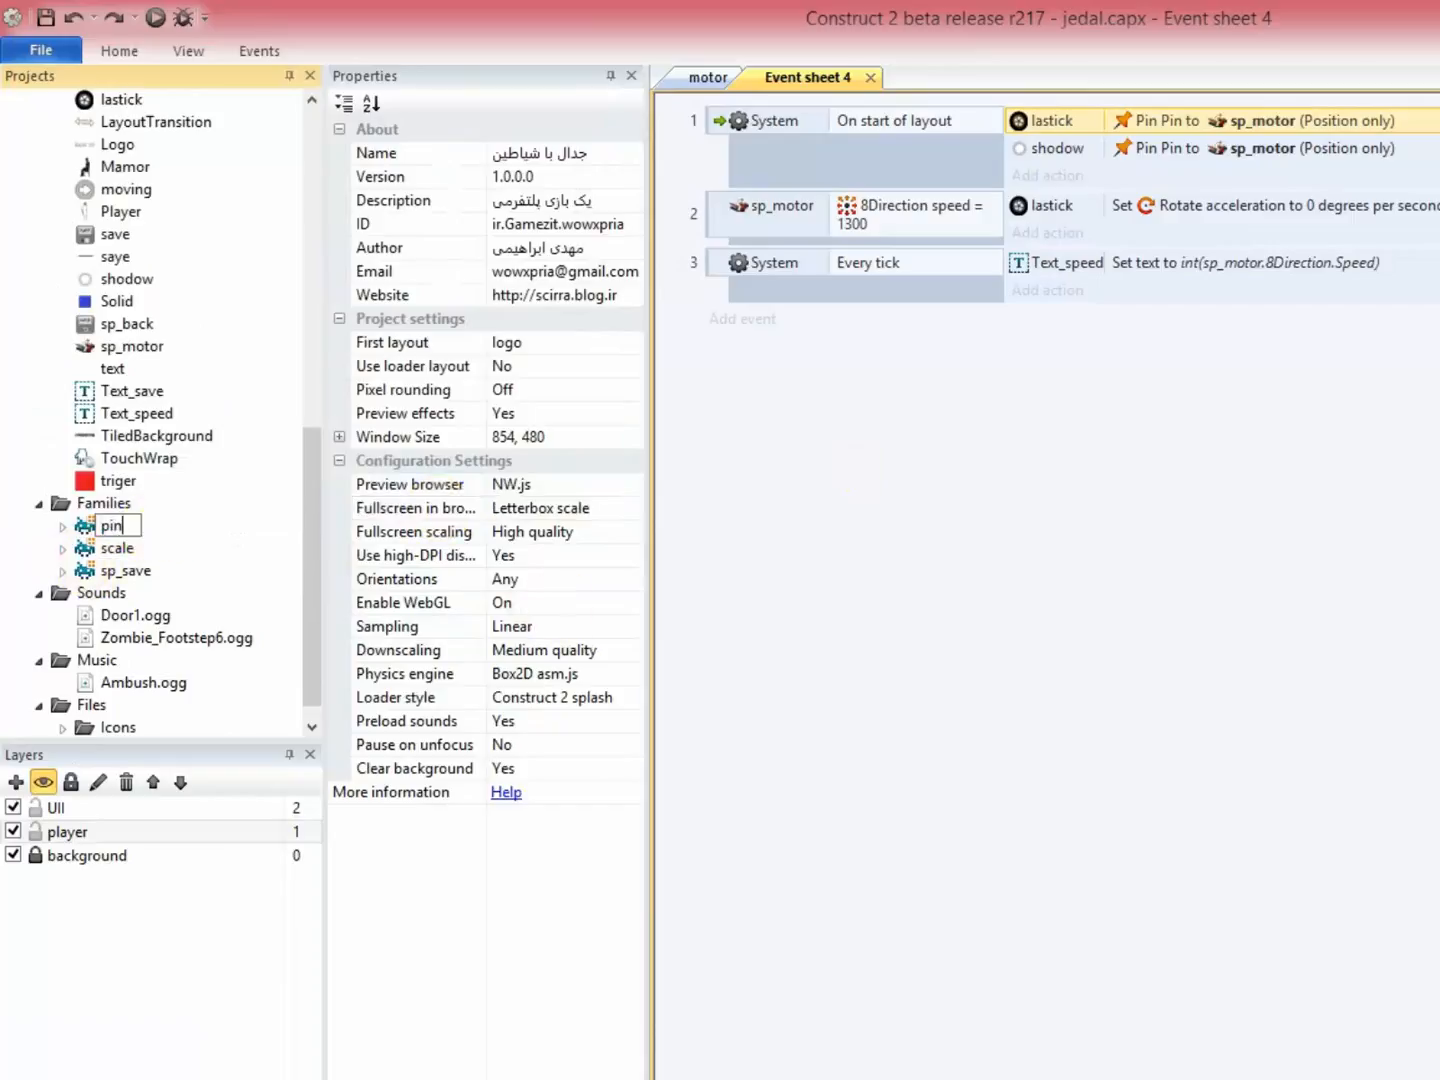
key(Return)
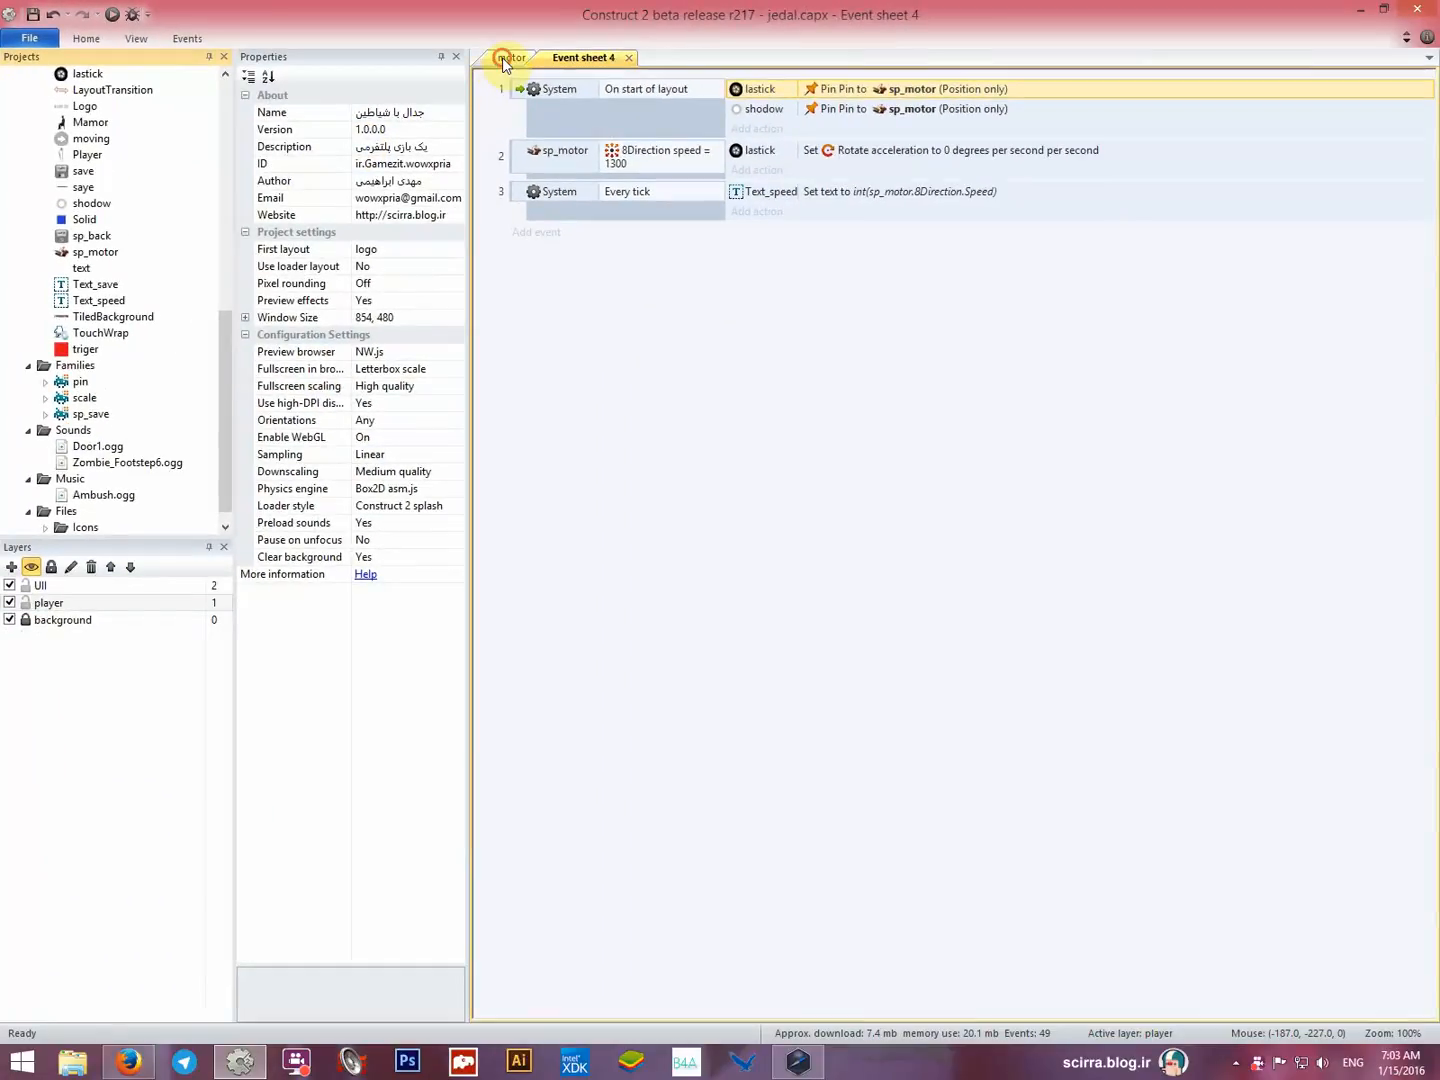
Remove the Pin behavior from the shodow sprite in the motor layout.
click(708, 76)
click(1123, 407)
click(360, 353)
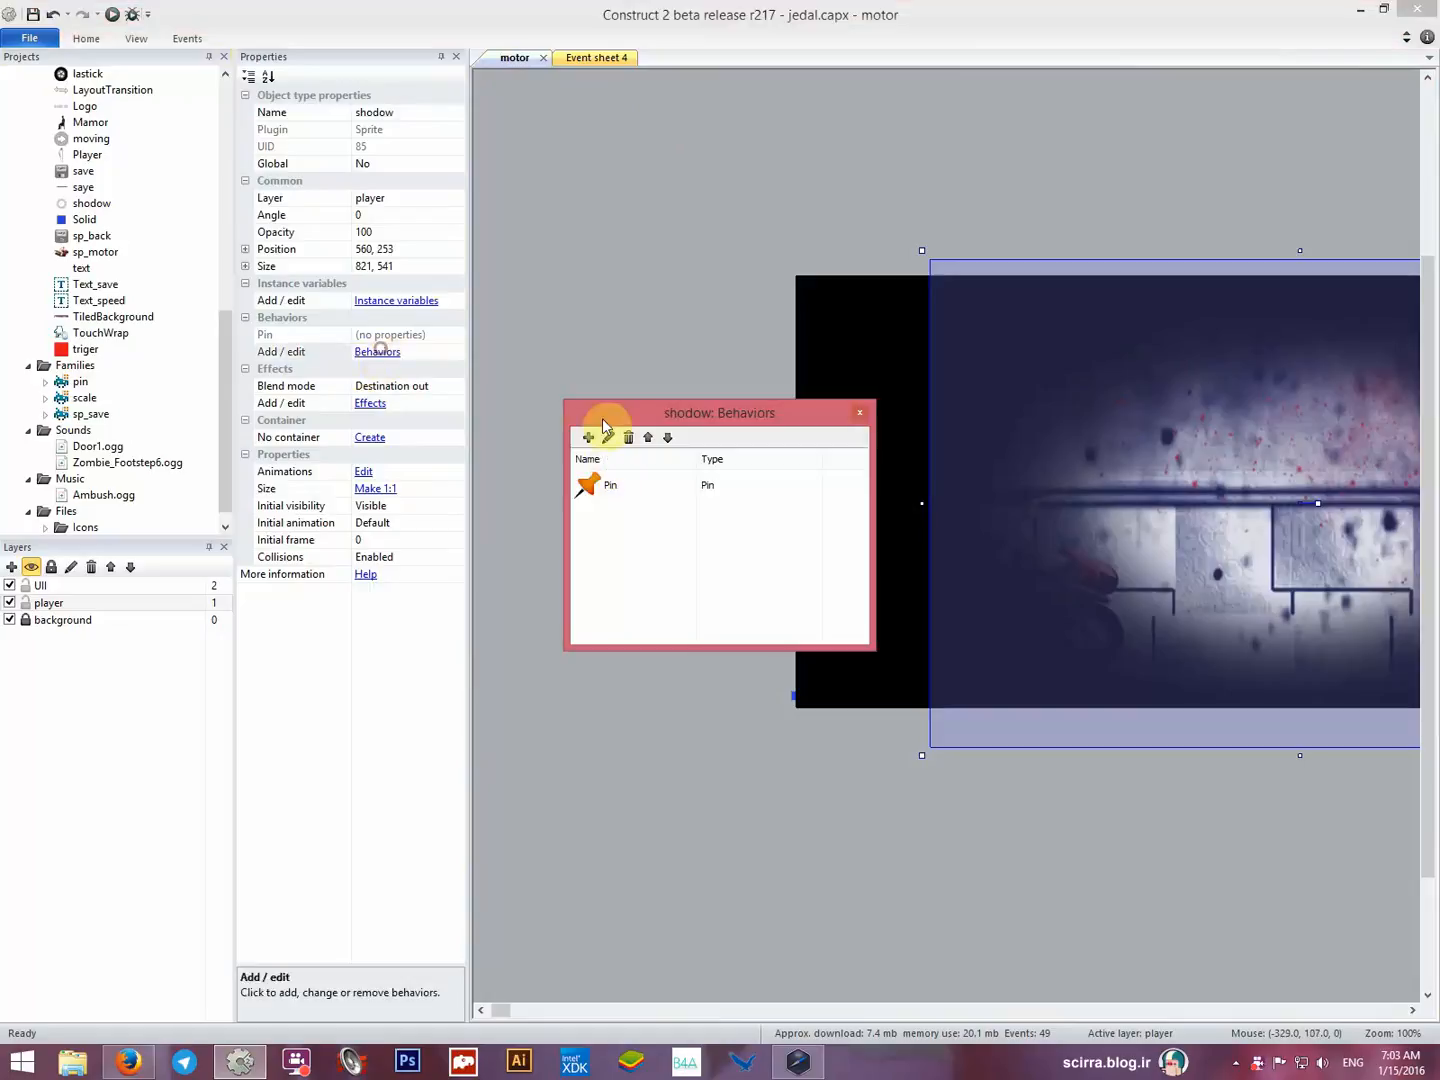
click(710, 481)
key(Delete)
click(855, 414)
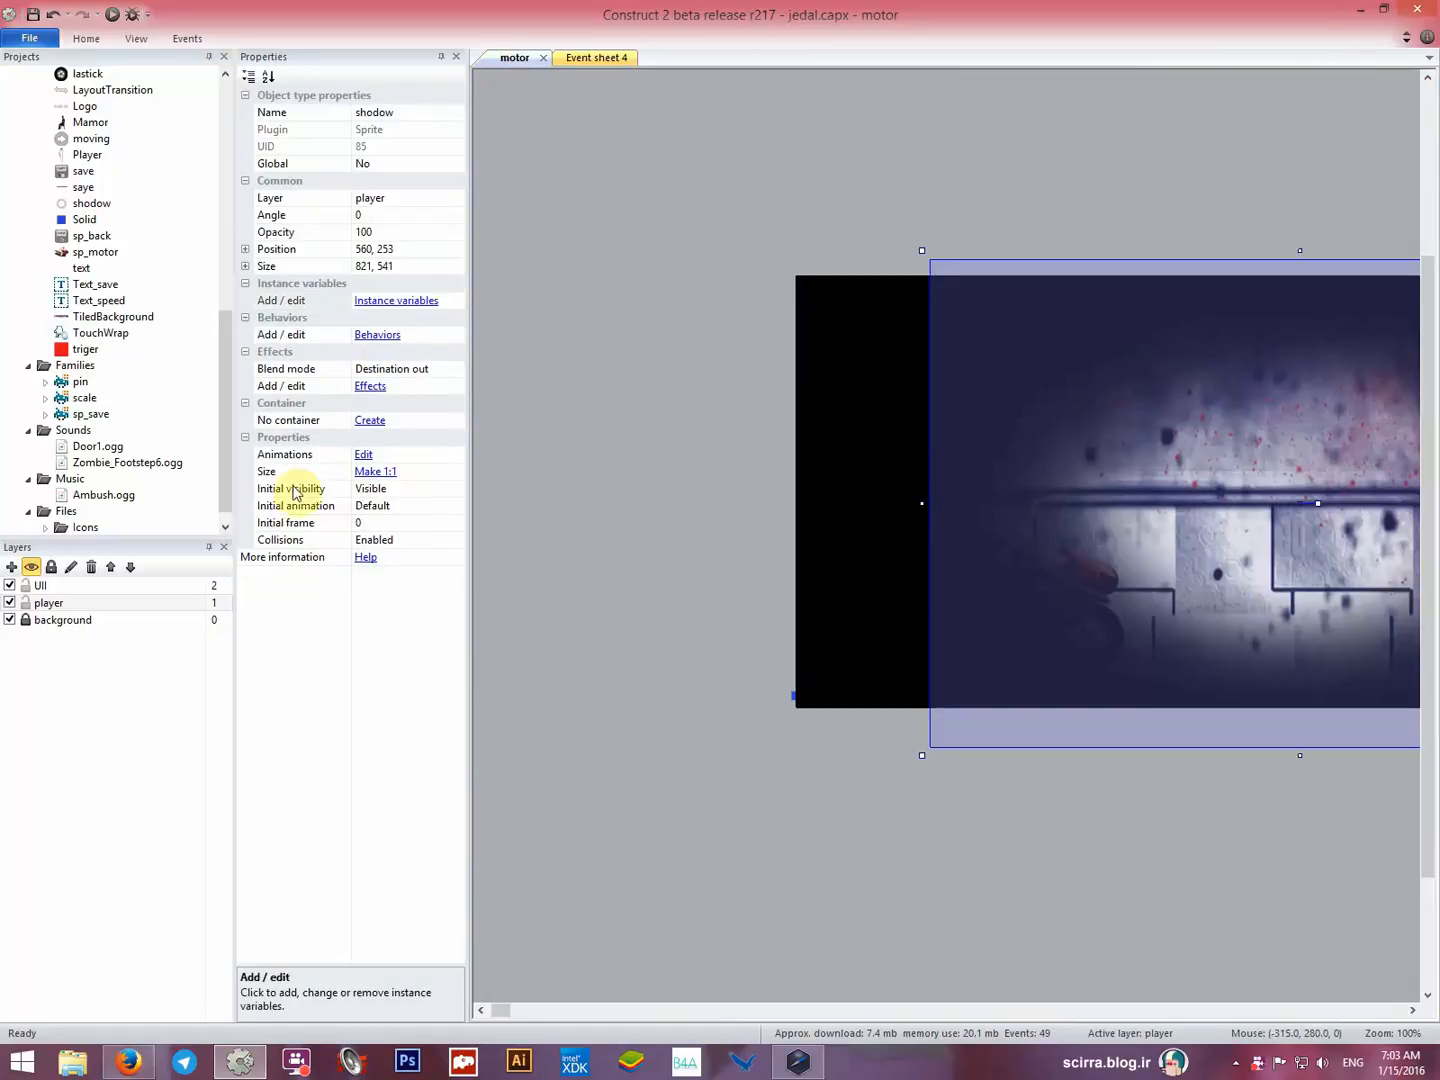
Remove the Pin behavior from the lastick wheel sprite.
click(87, 74)
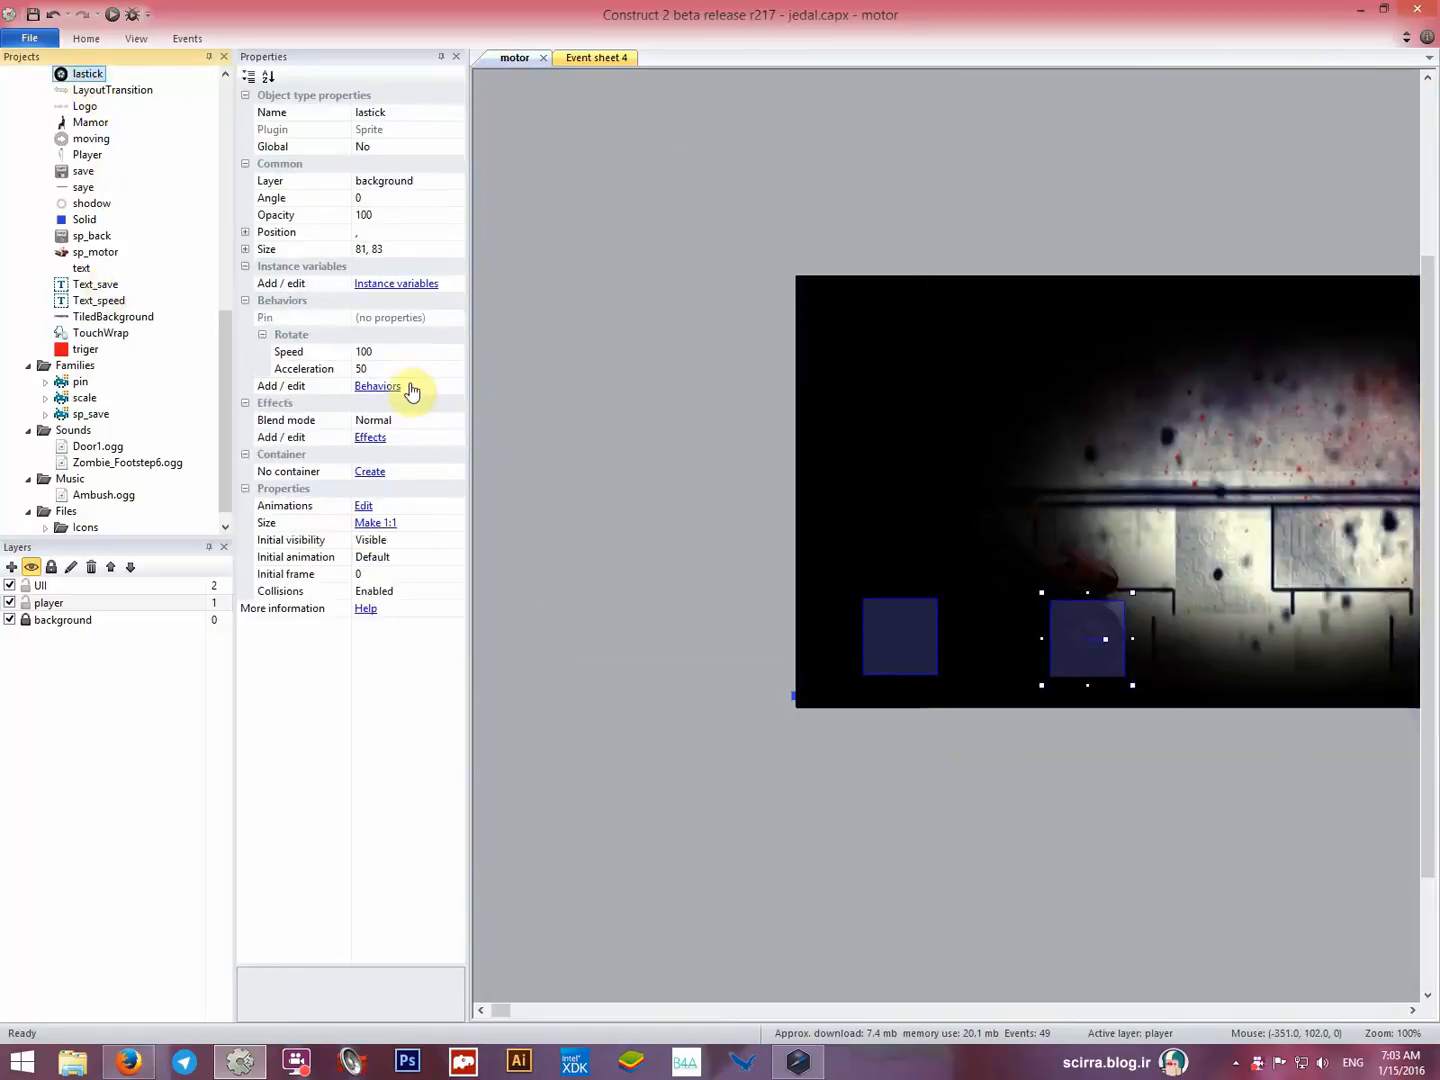
click(376, 386)
click(700, 476)
key(Delete)
key(Return)
click(860, 406)
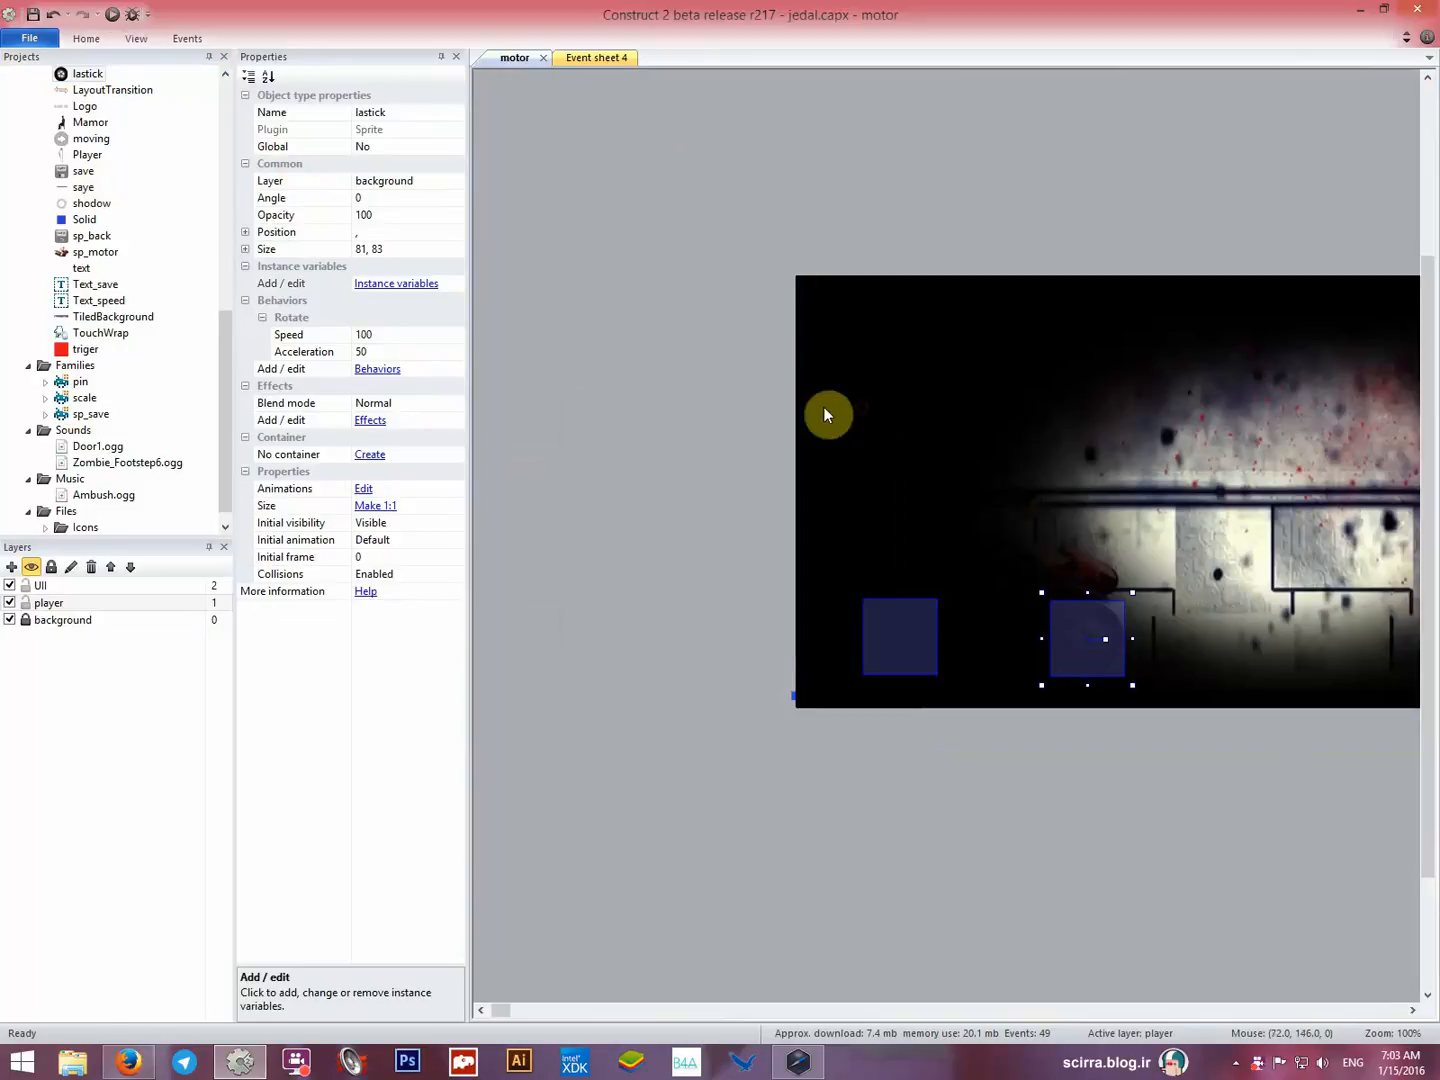
Add the Pin behavior to the pin family.
click(80, 382)
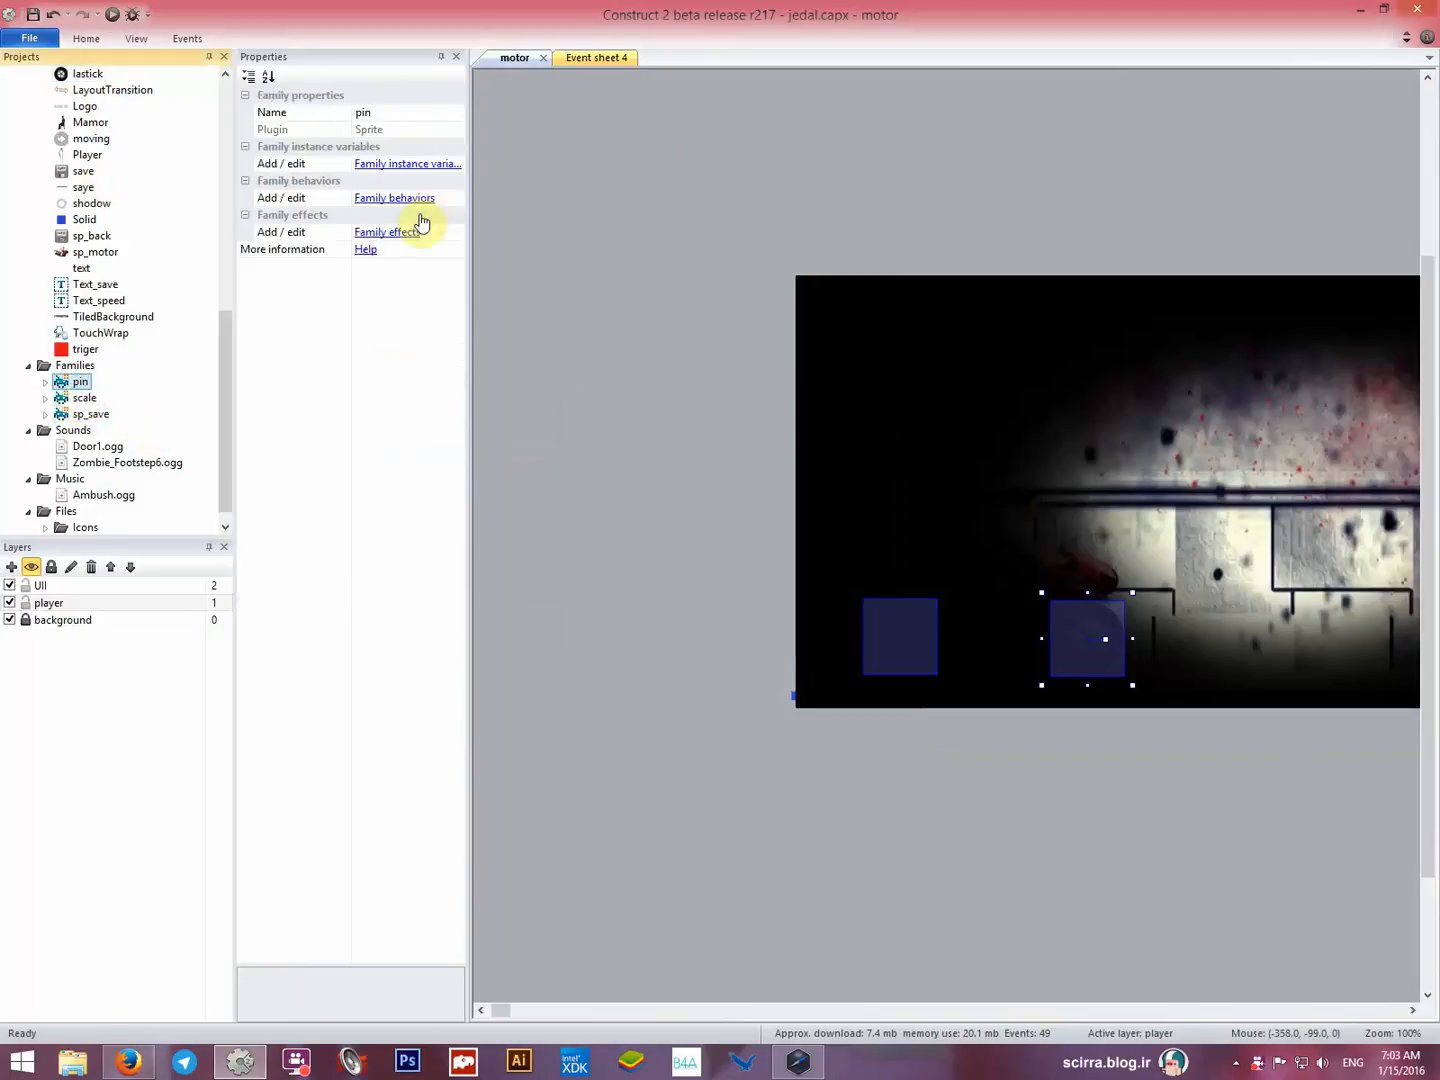
click(45, 382)
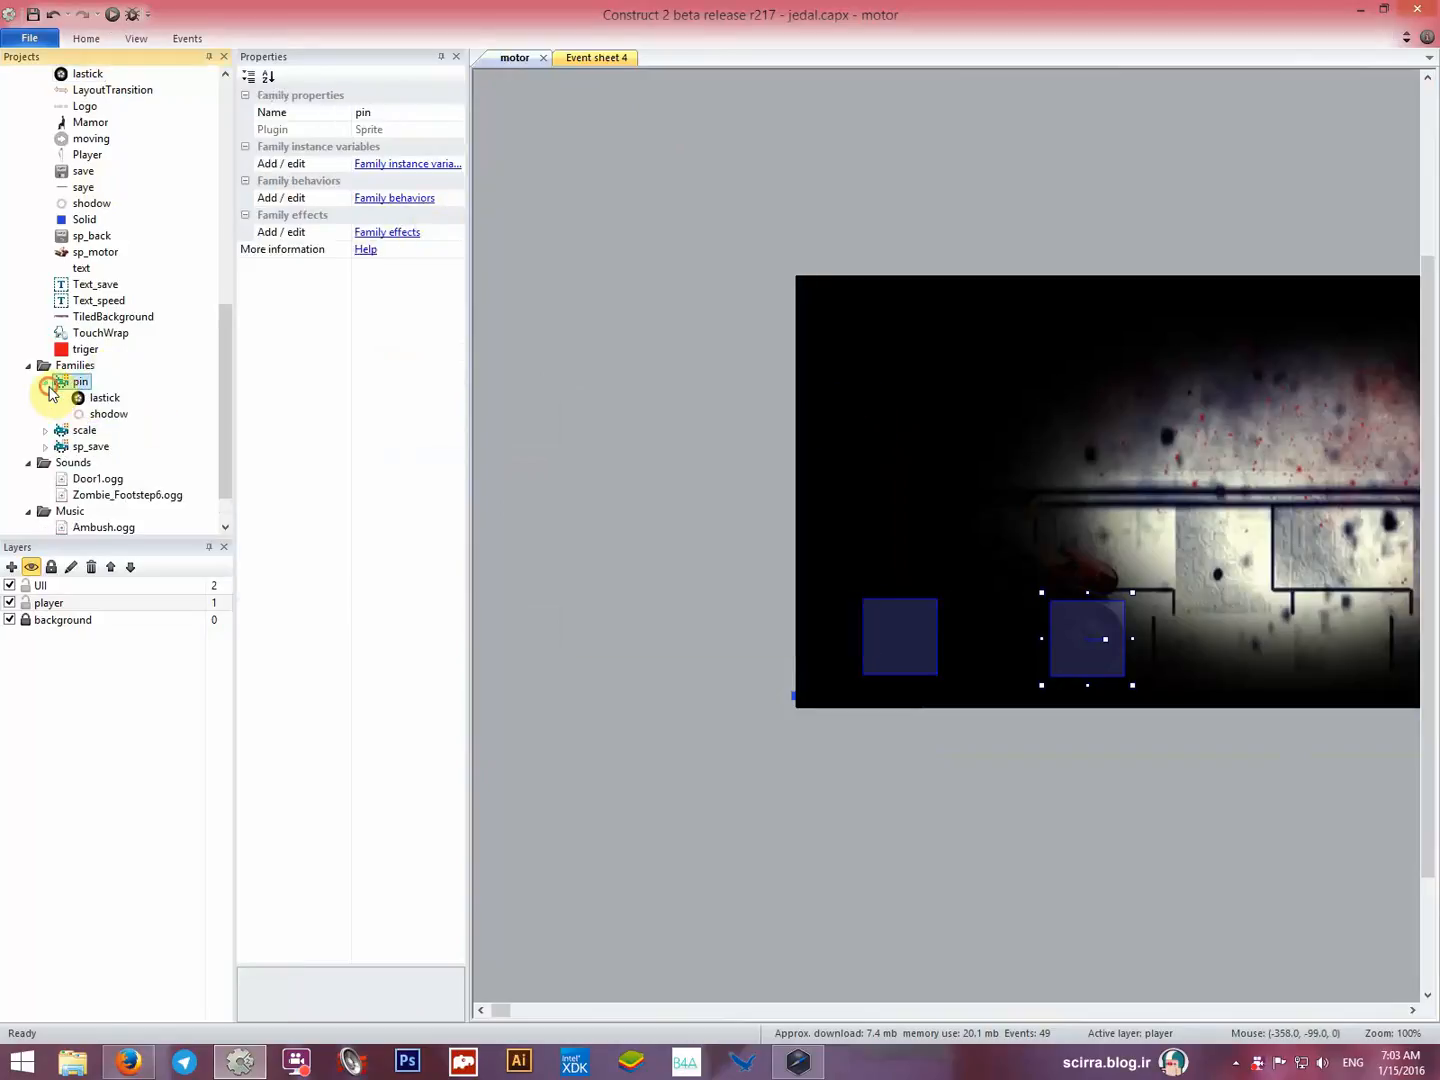
click(430, 198)
click(593, 438)
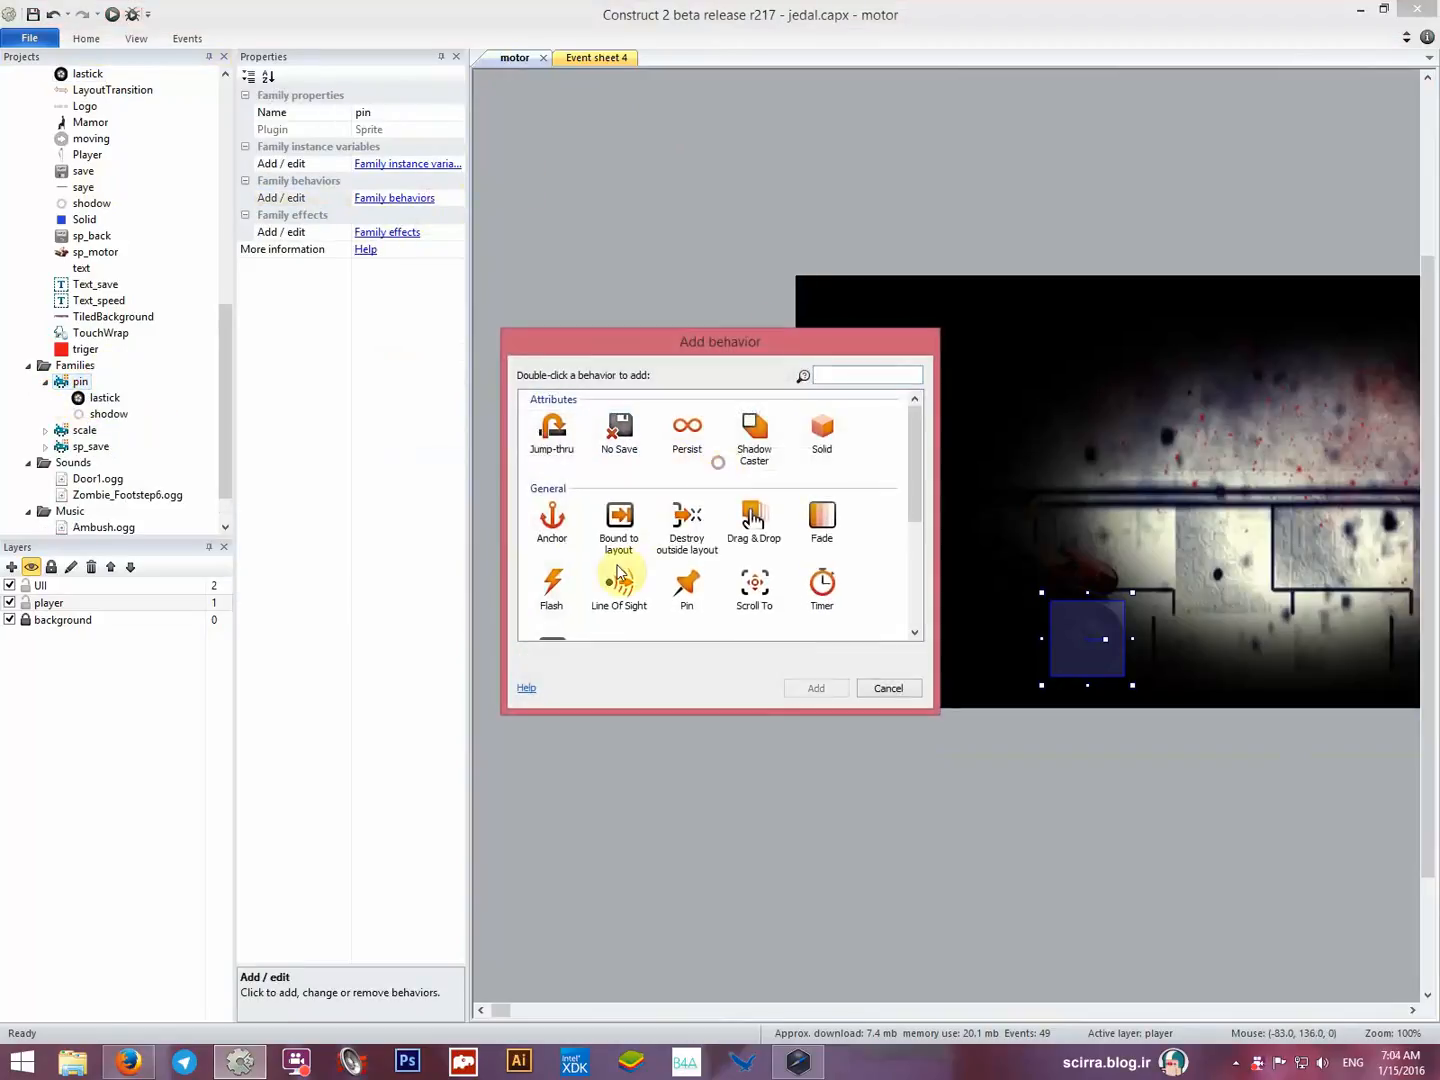
double_click(682, 655)
click(853, 415)
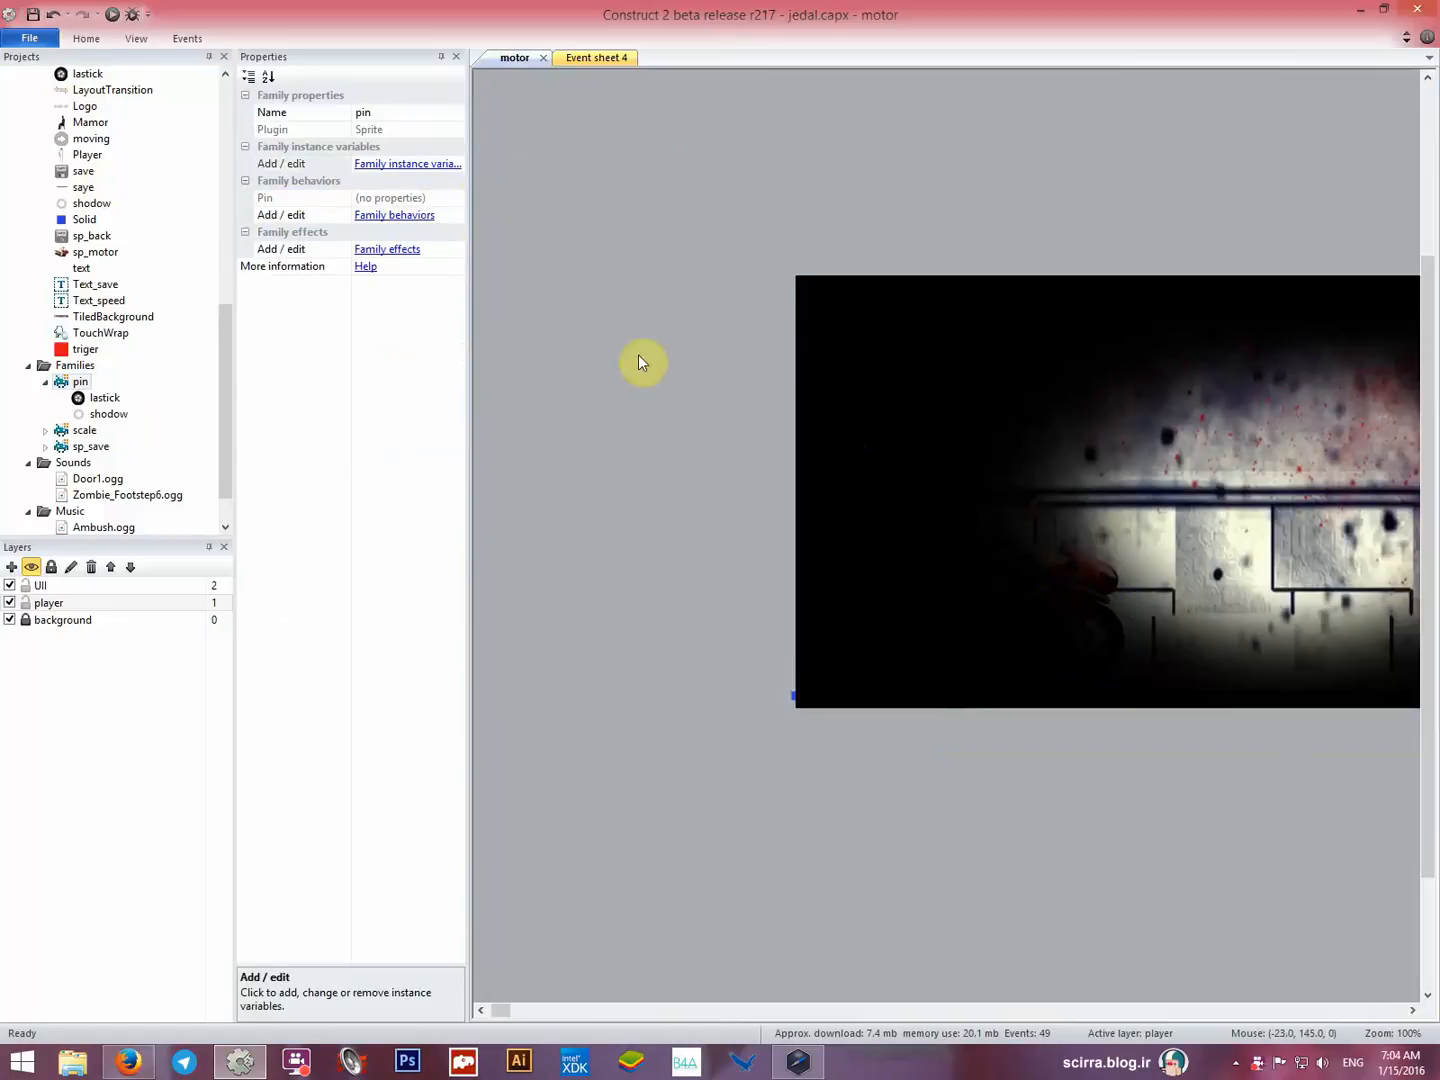
Replace the two On start of layout pin actions in Event sheet 4 with one pinning the pin family to sp_motor, Position only.
click(625, 57)
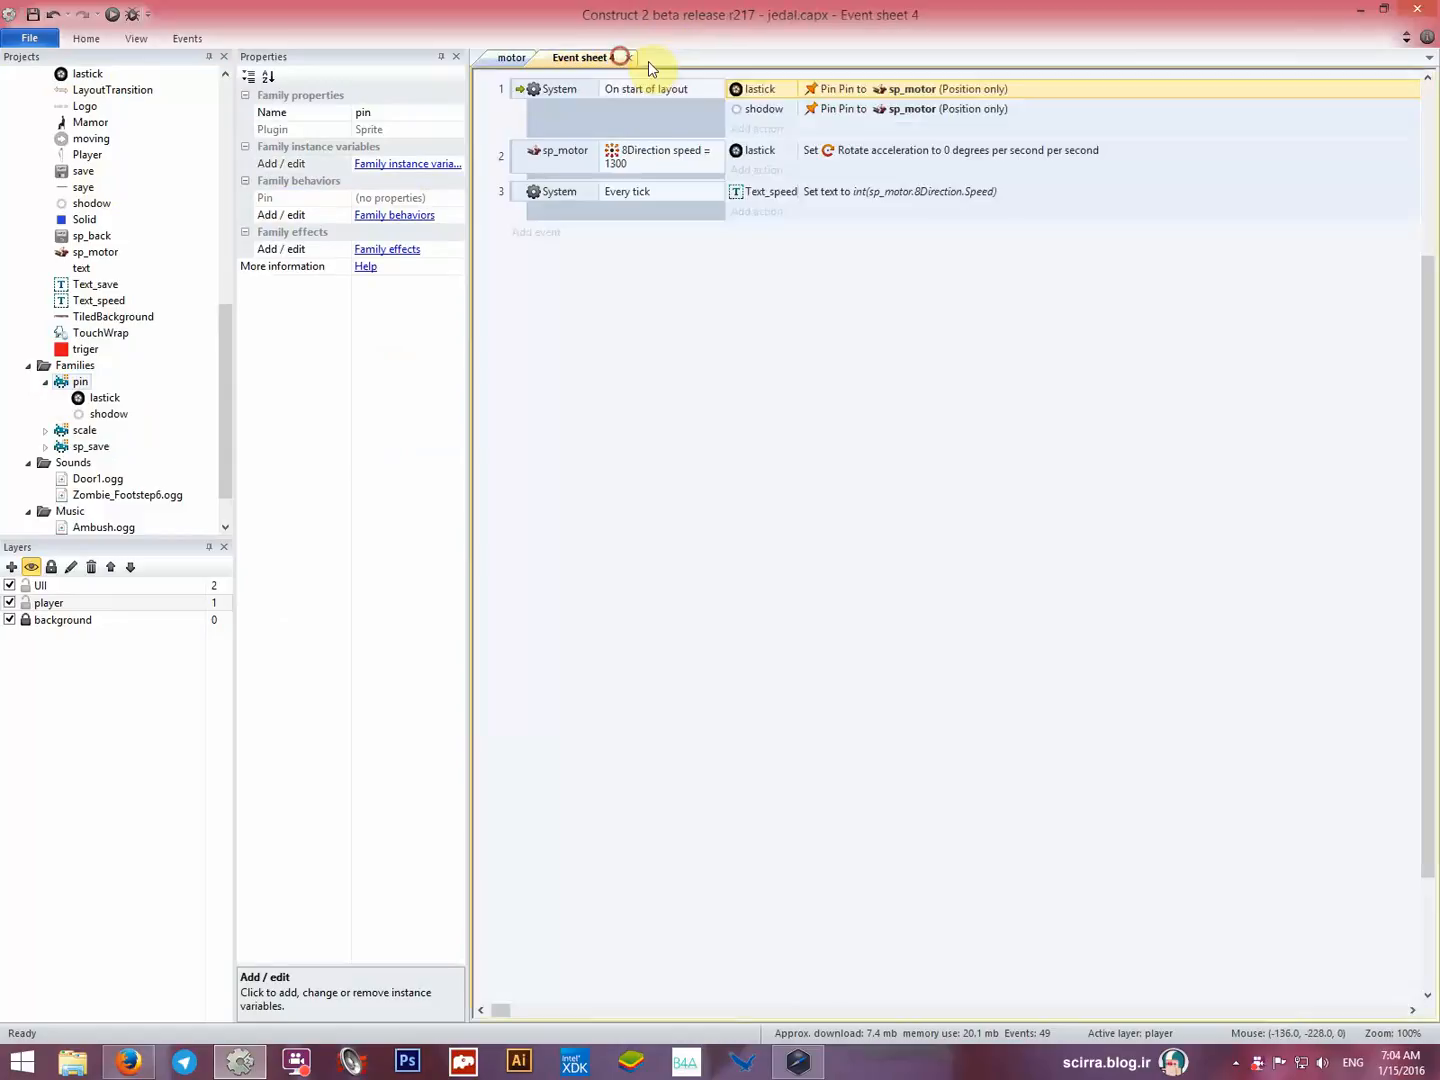
click(758, 88)
scroll(851, 455, down, 1)
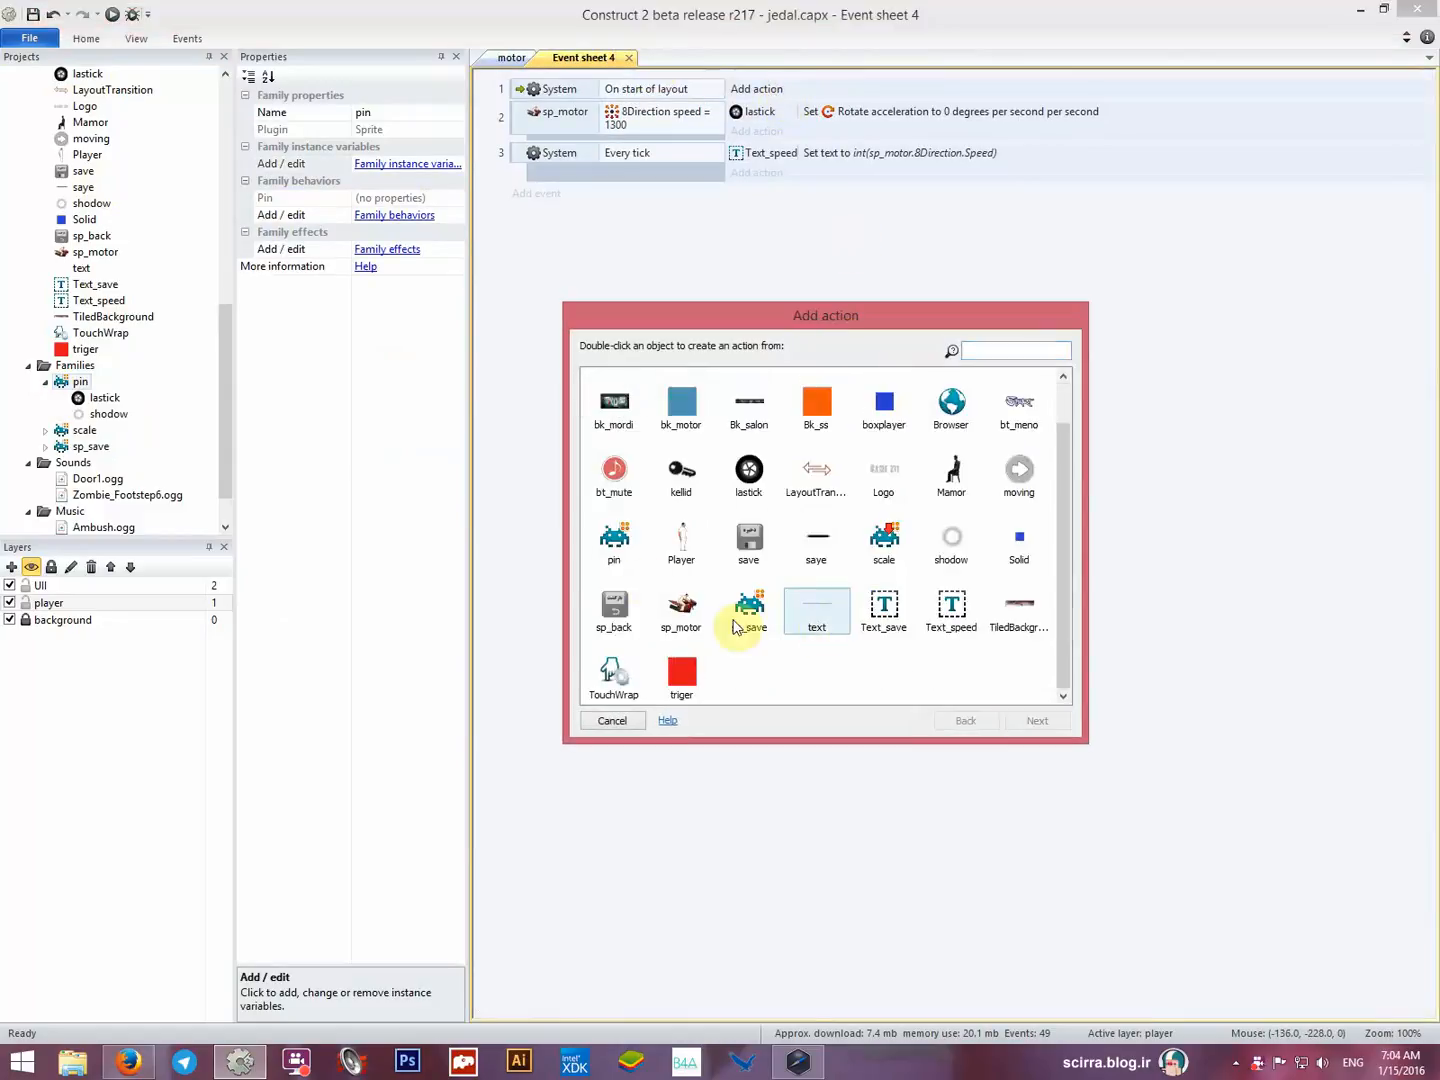
double_click(610, 560)
scroll(739, 571, down, 5)
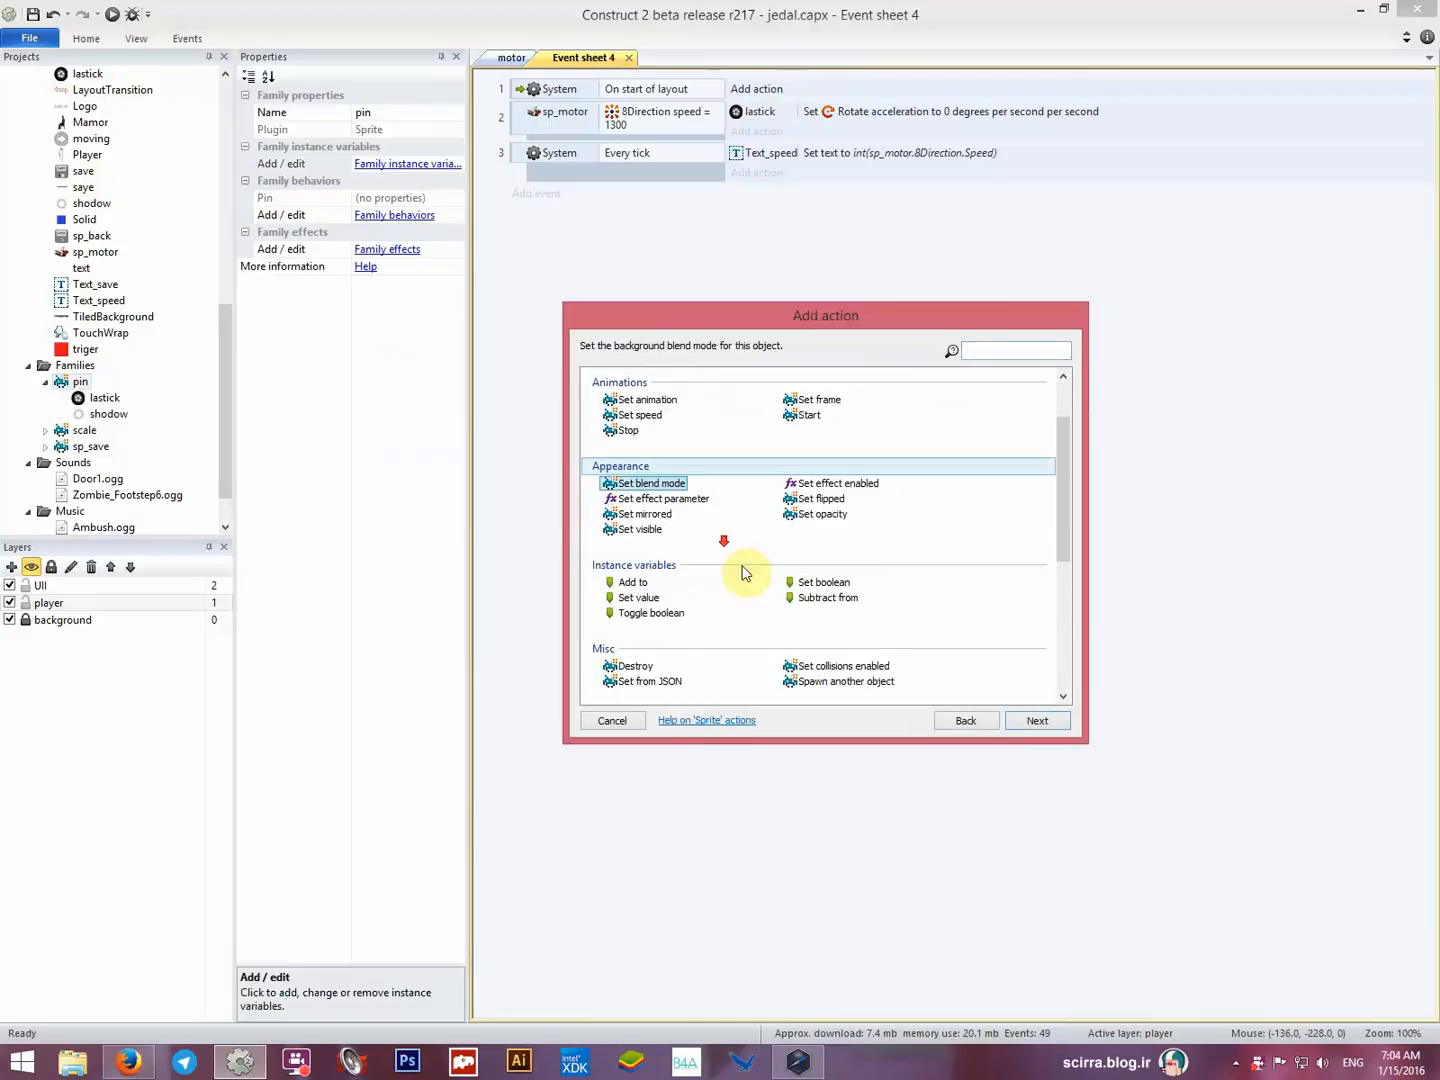
double_click(633, 579)
click(790, 592)
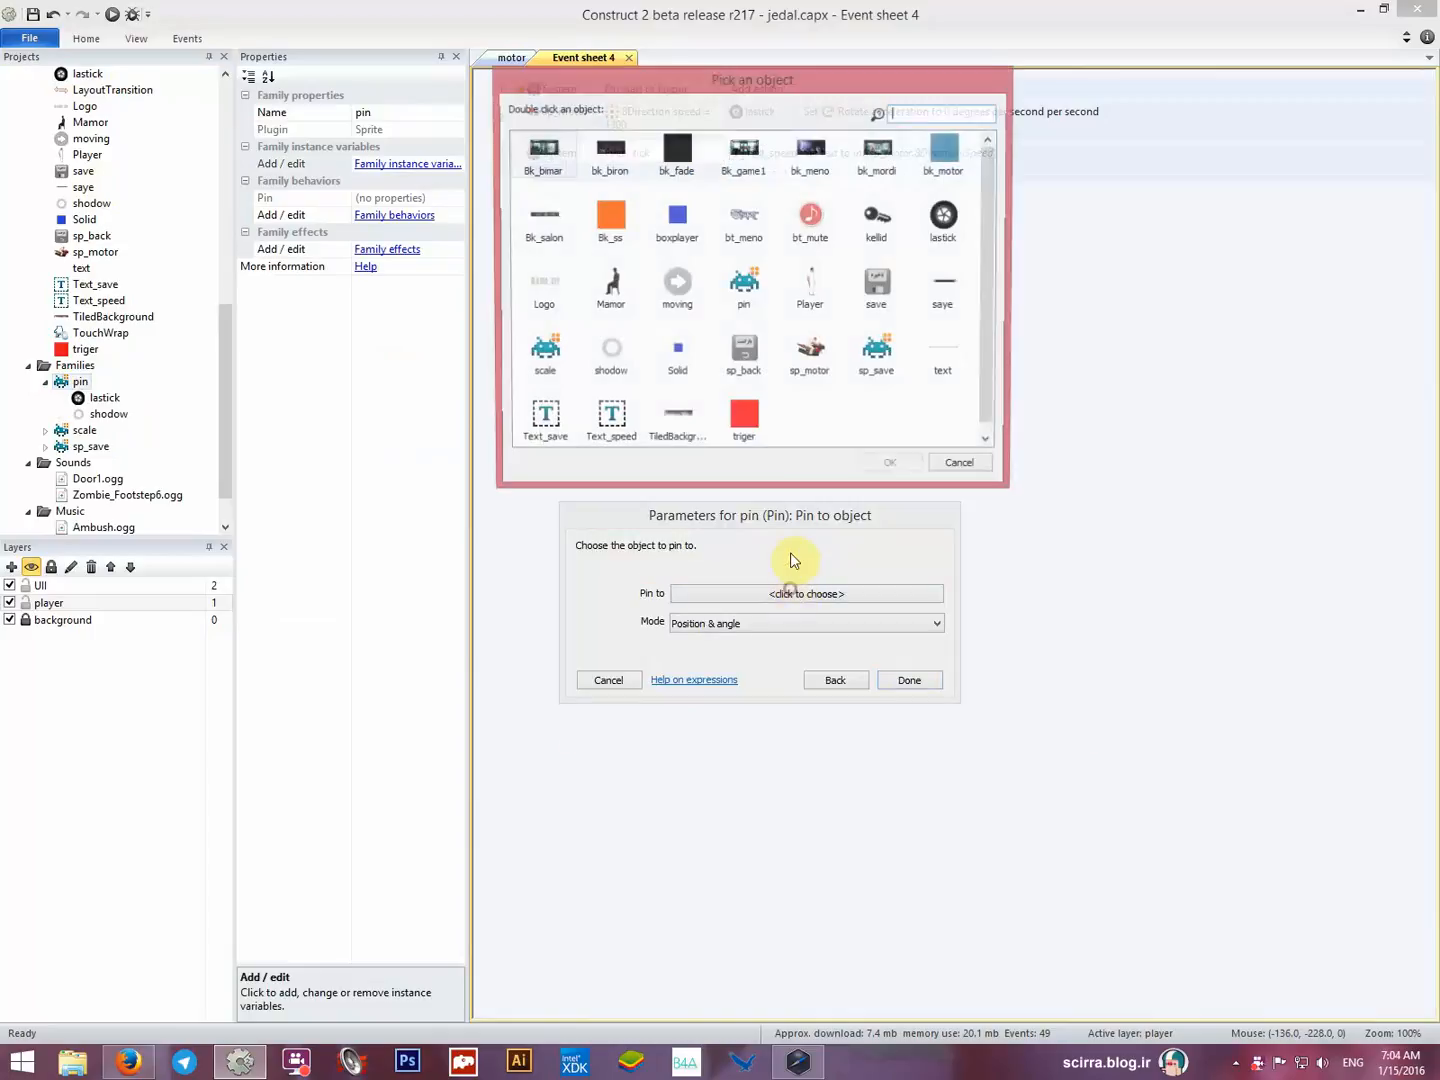
double_click(811, 362)
click(788, 640)
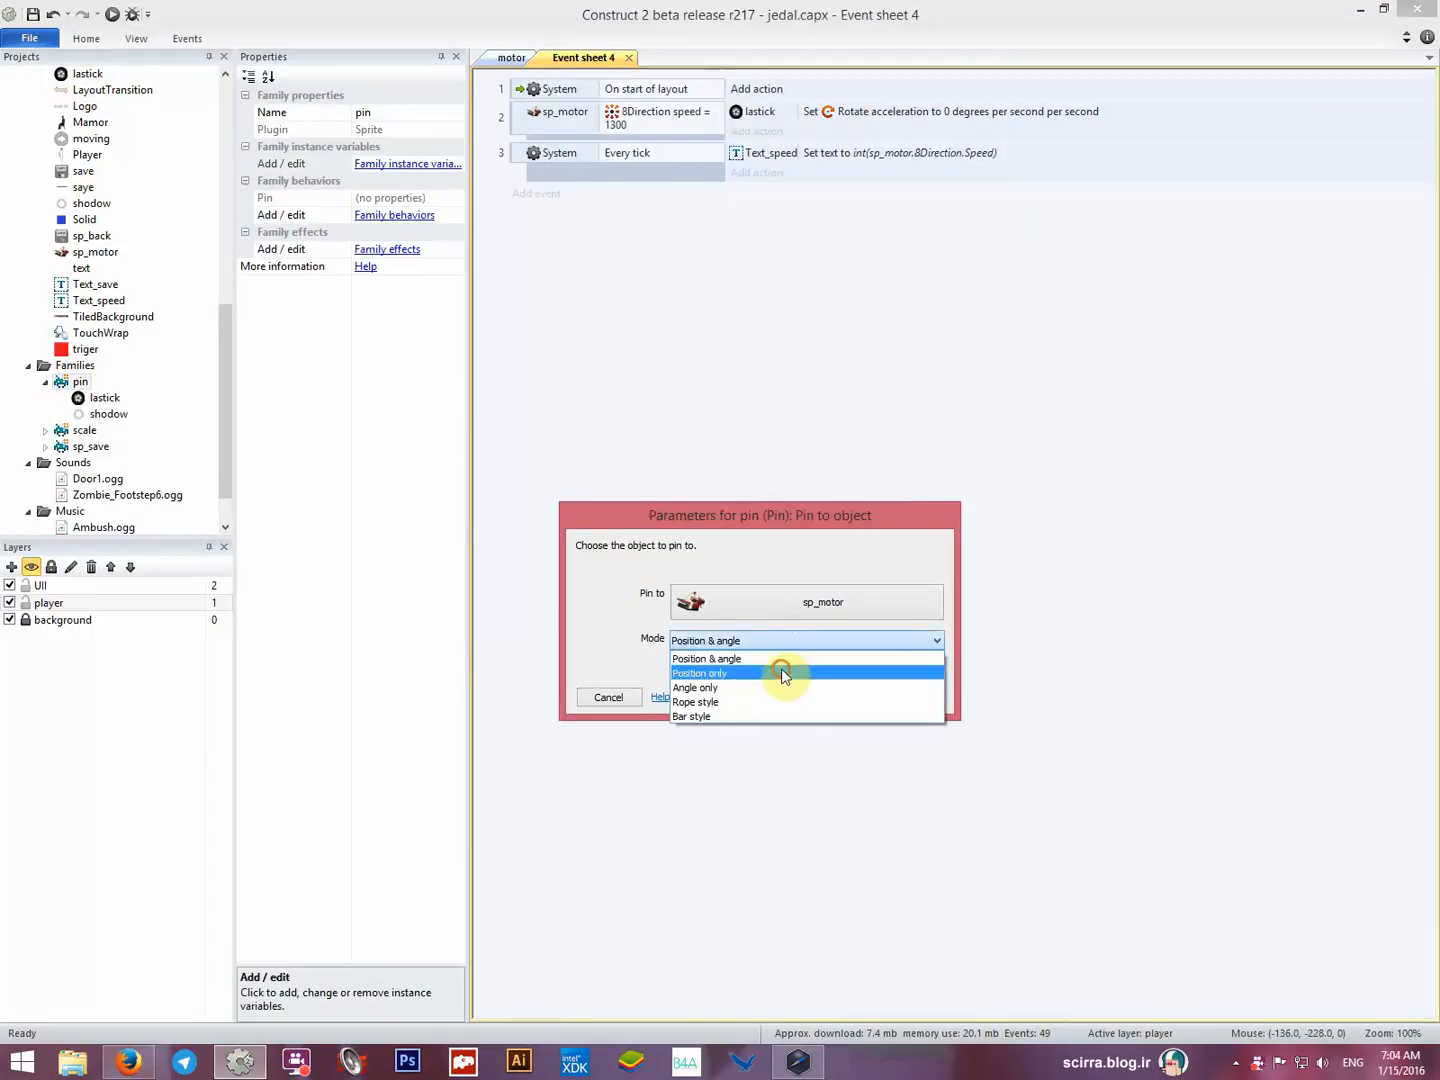
click(781, 669)
click(910, 697)
Preview the motor layout to check that the wheels and light spot follow the motorbike.
click(783, 91)
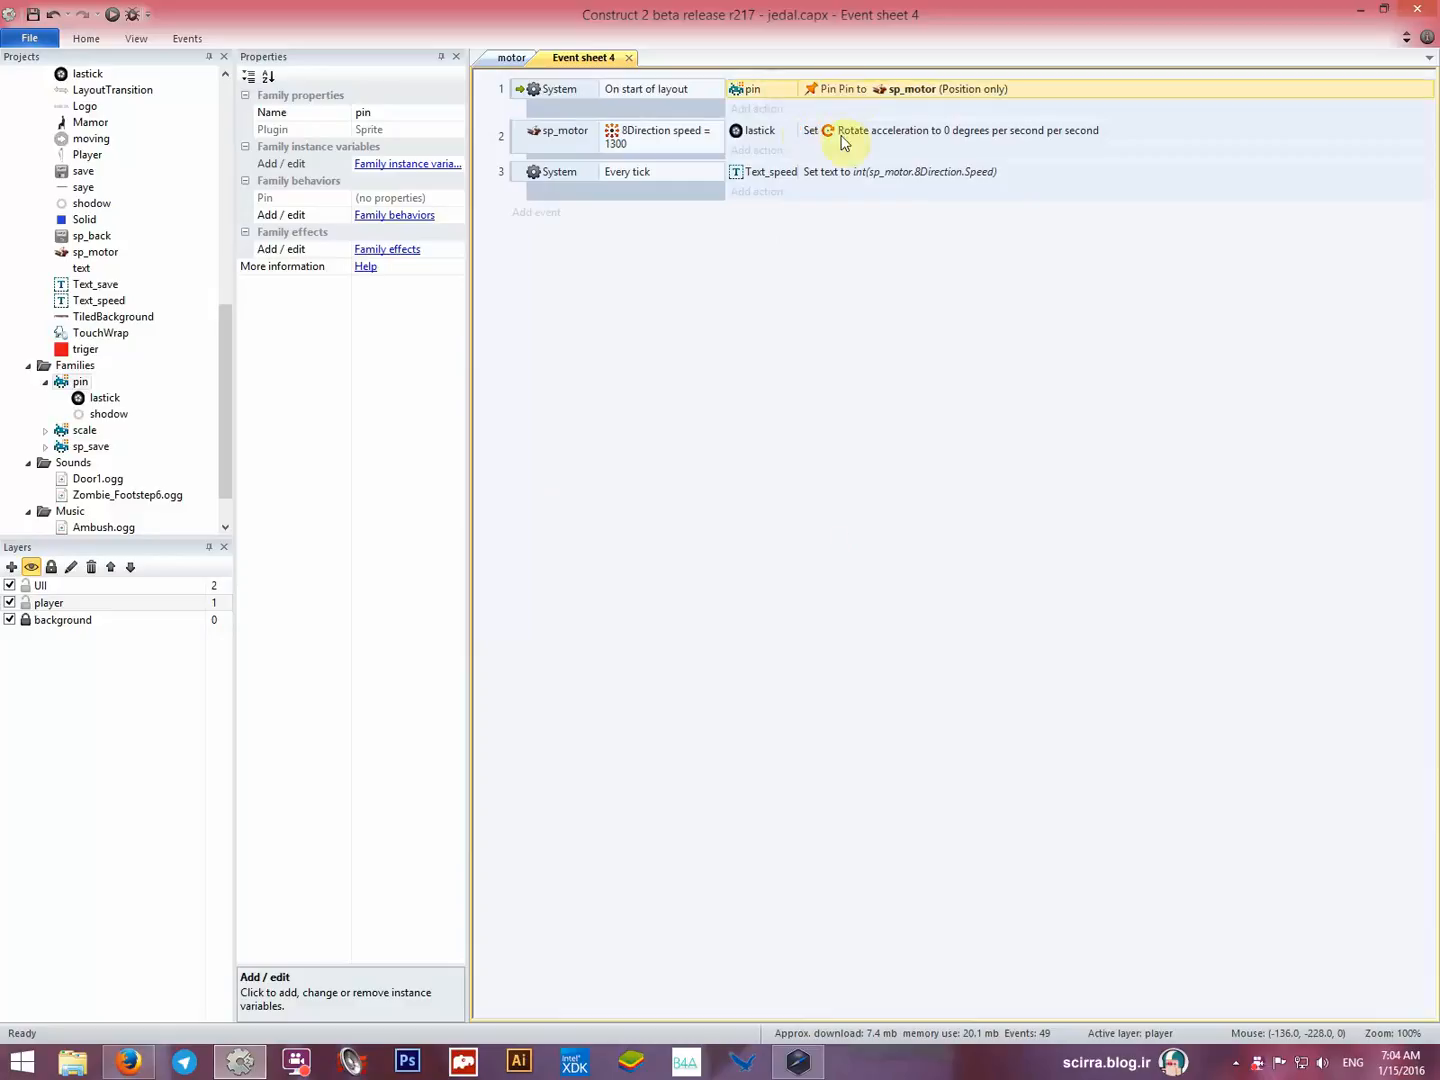
click(697, 338)
click(500, 58)
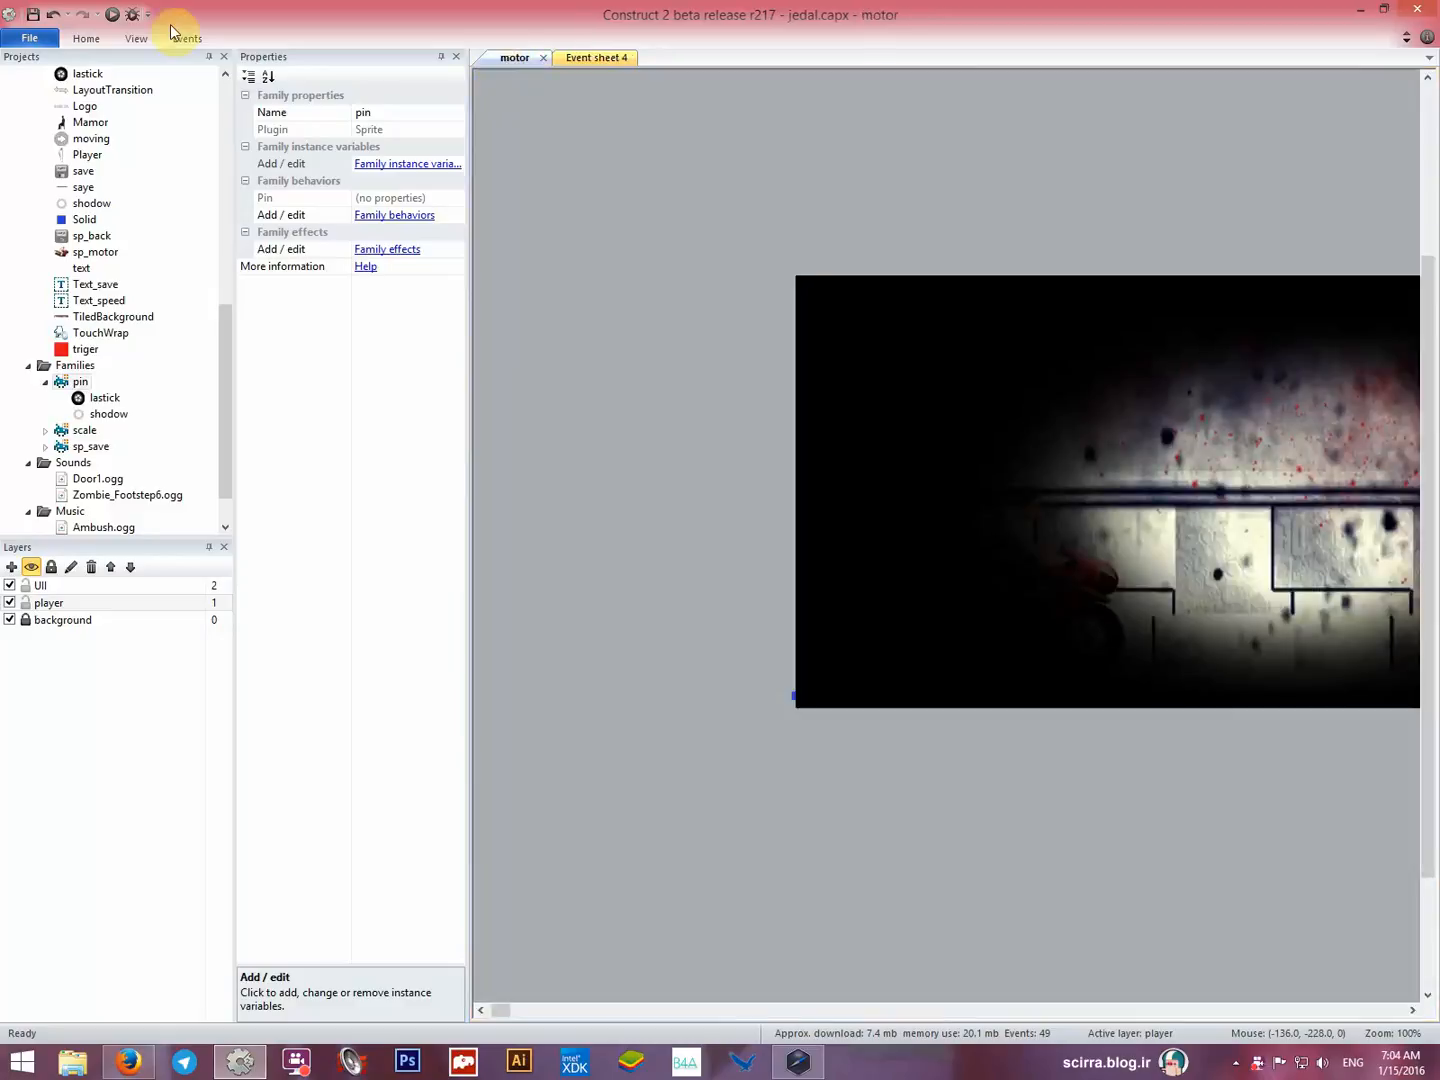
click(116, 18)
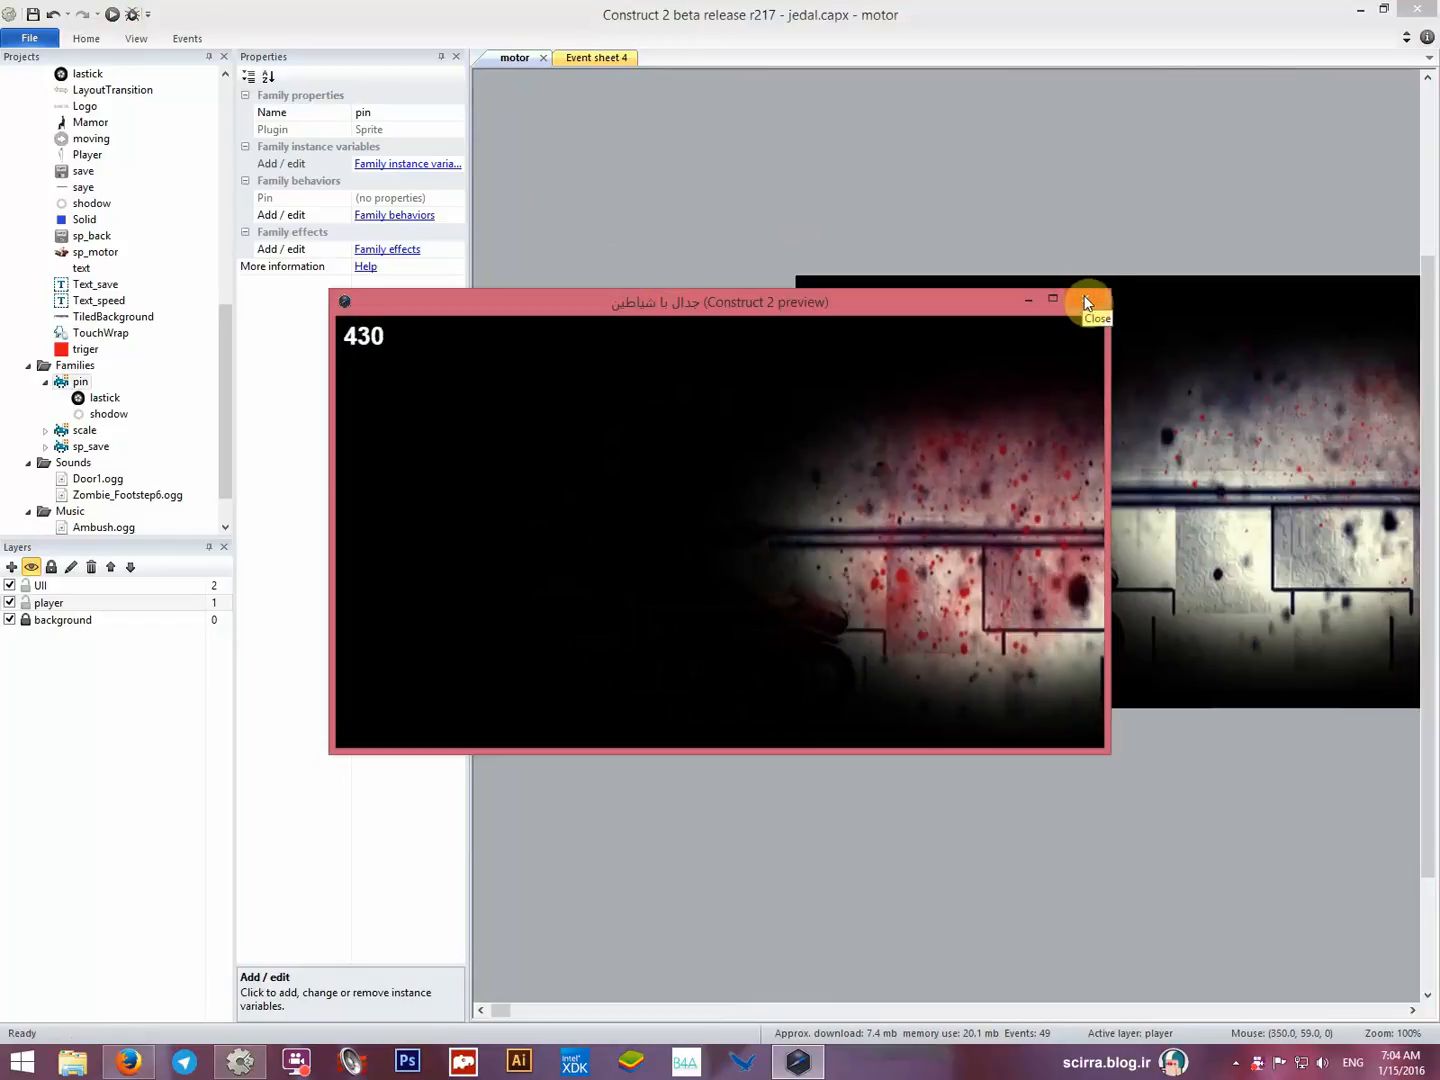
Enlarge the shodow sprite to about 1178 × 704 and move it over the motorbike at about 201, 293.
click(1174, 401)
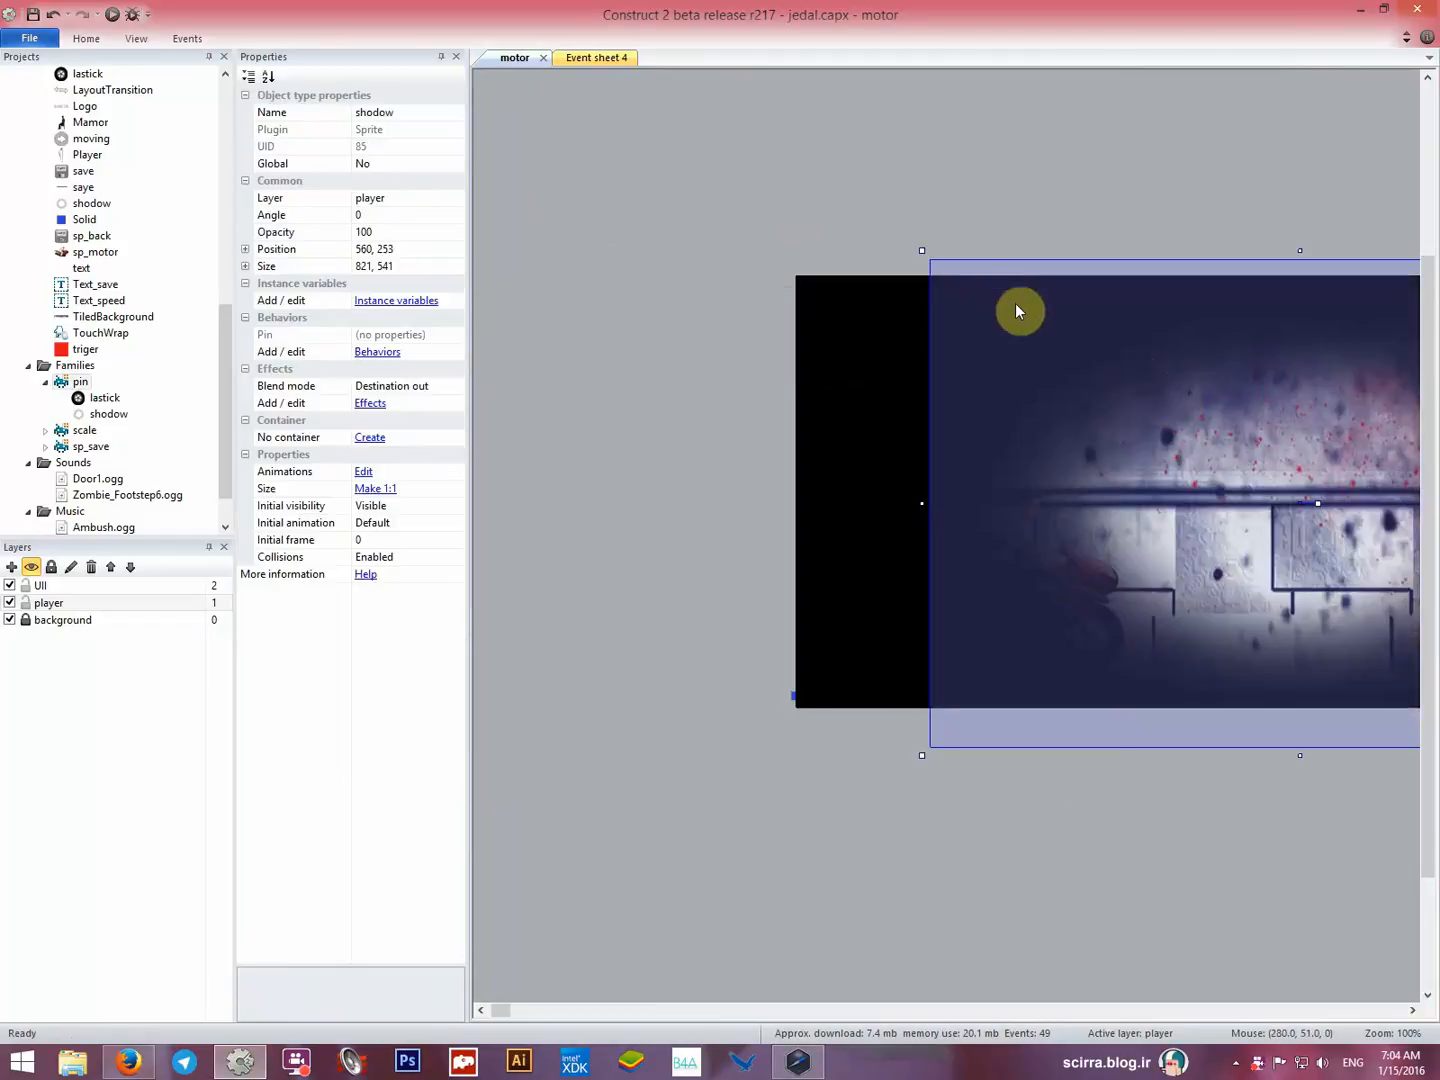
drag(920, 252, 554, 176)
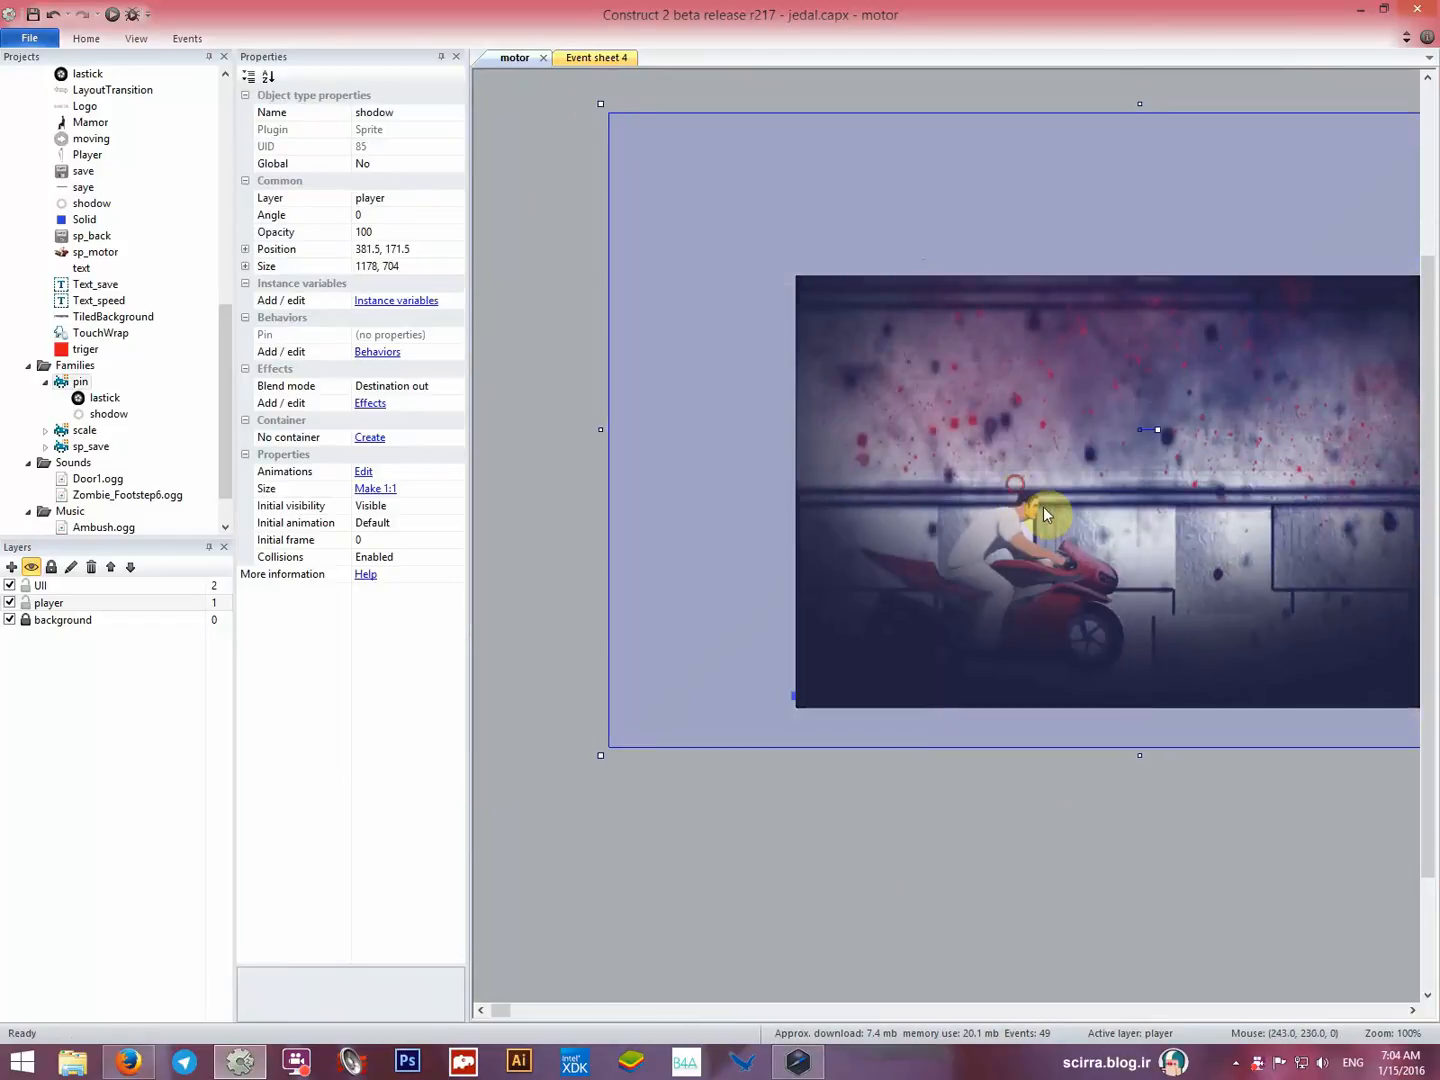
drag(950, 571, 855, 600)
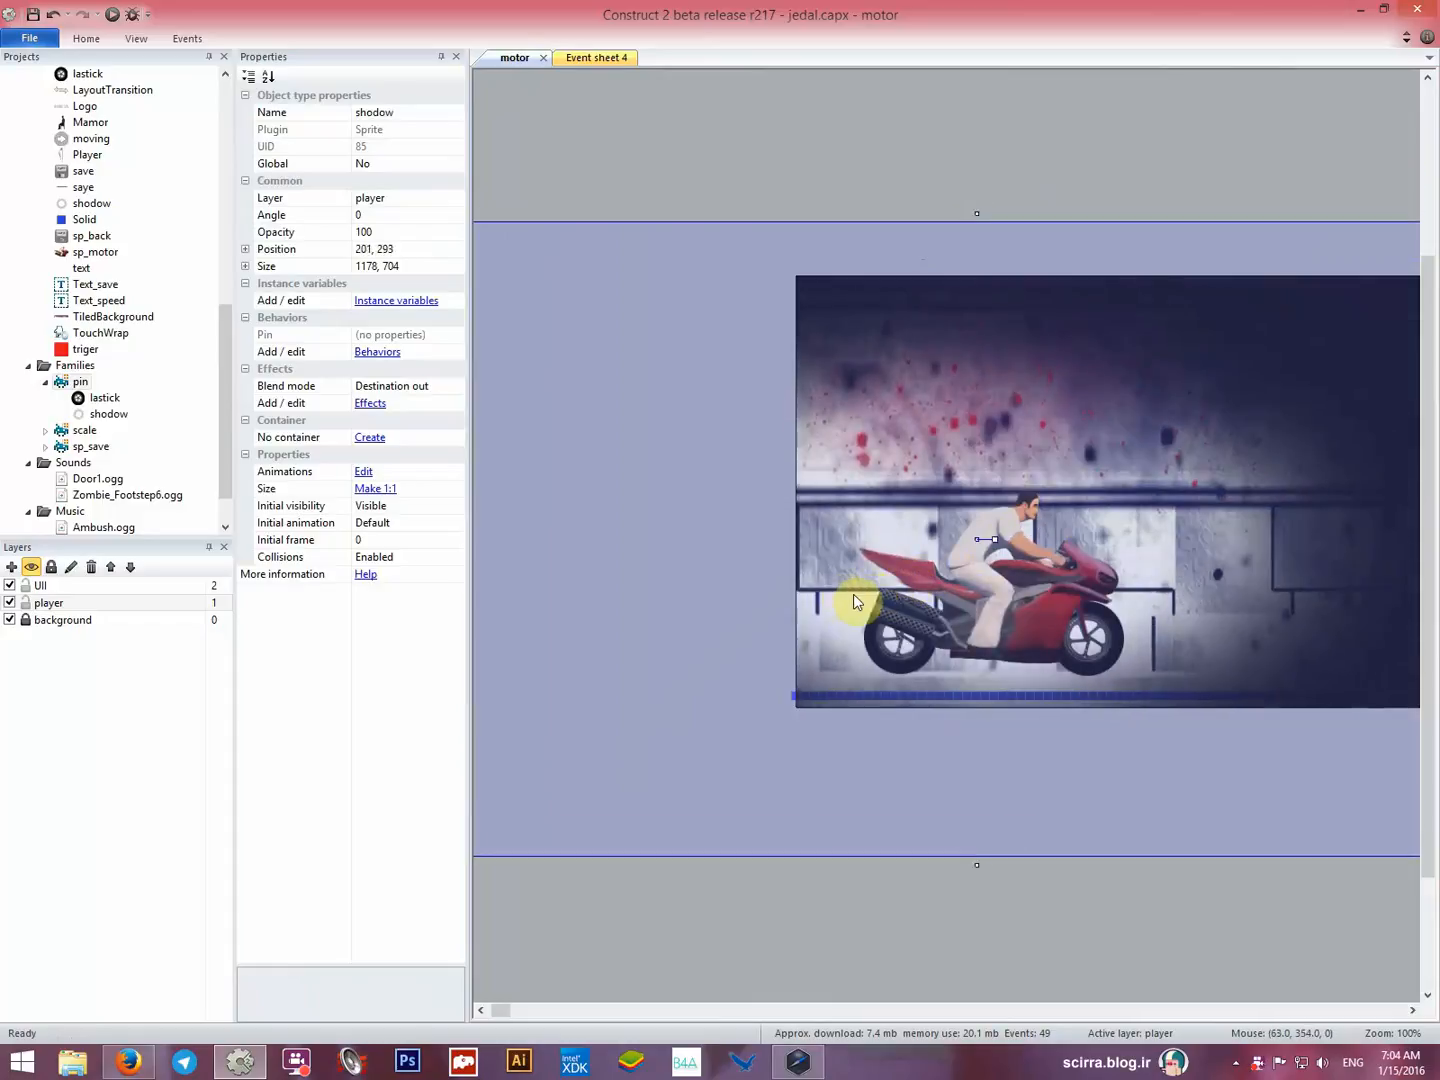
Raise the shodow sprite to about 202, 244, previewing the layout before and after to check the lighting around the motorbike.
click(106, 20)
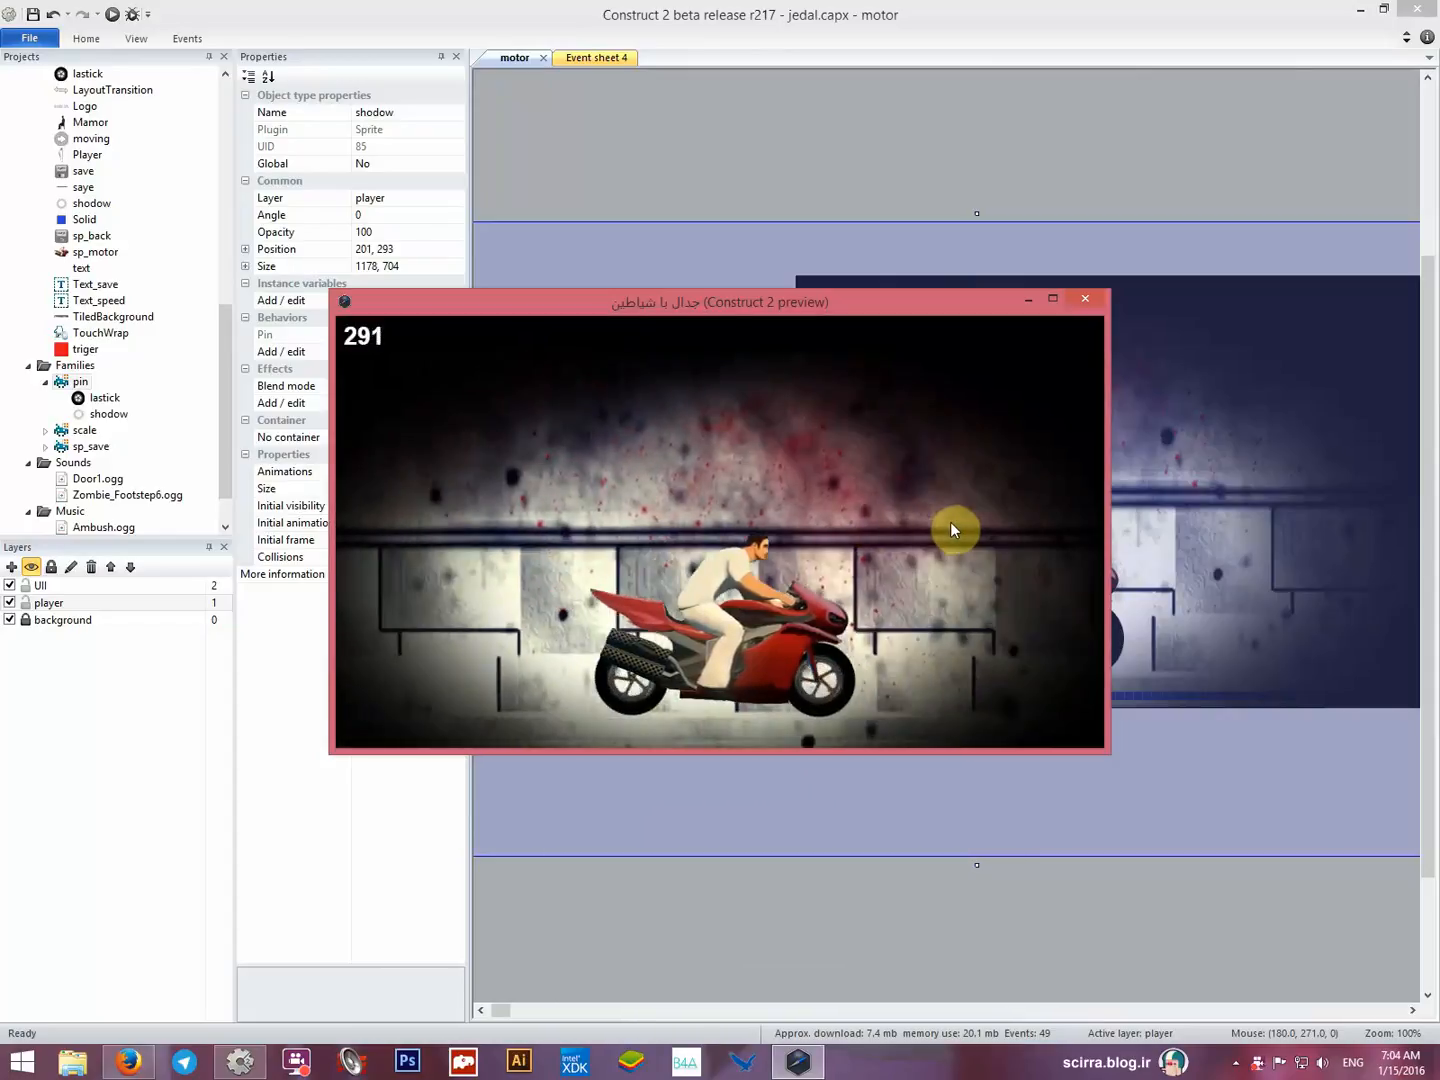
mouse_move(794, 305)
mouse_down()
mouse_move(1003, 303)
mouse_move(793, 310)
mouse_up()
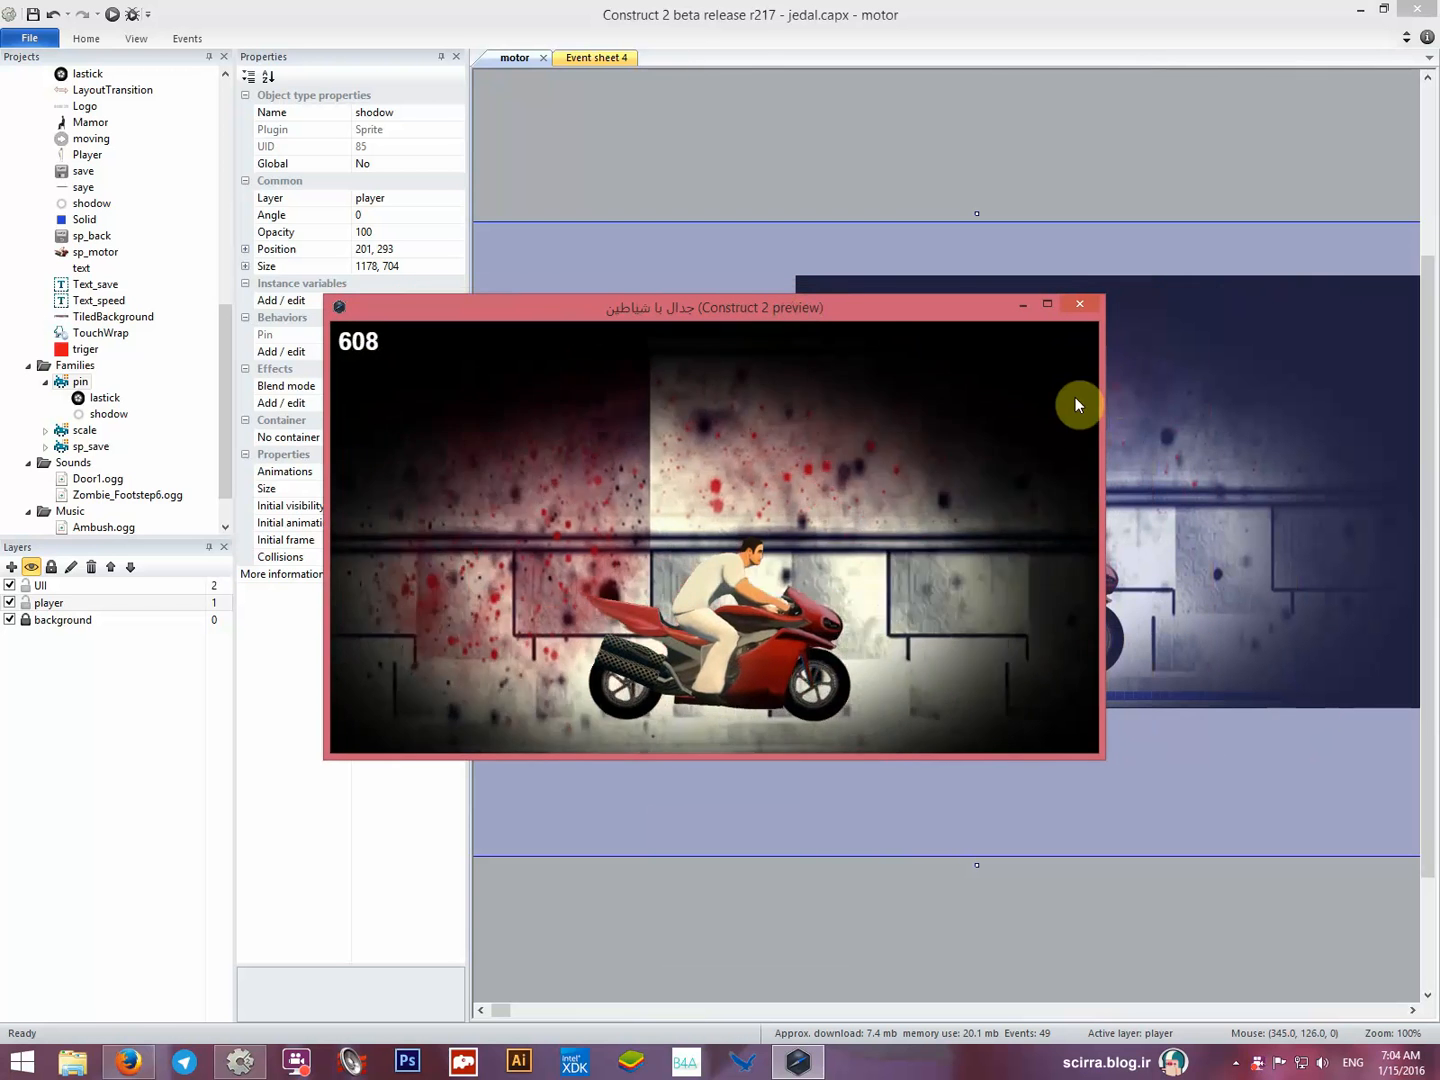
drag(1183, 462, 1184, 425)
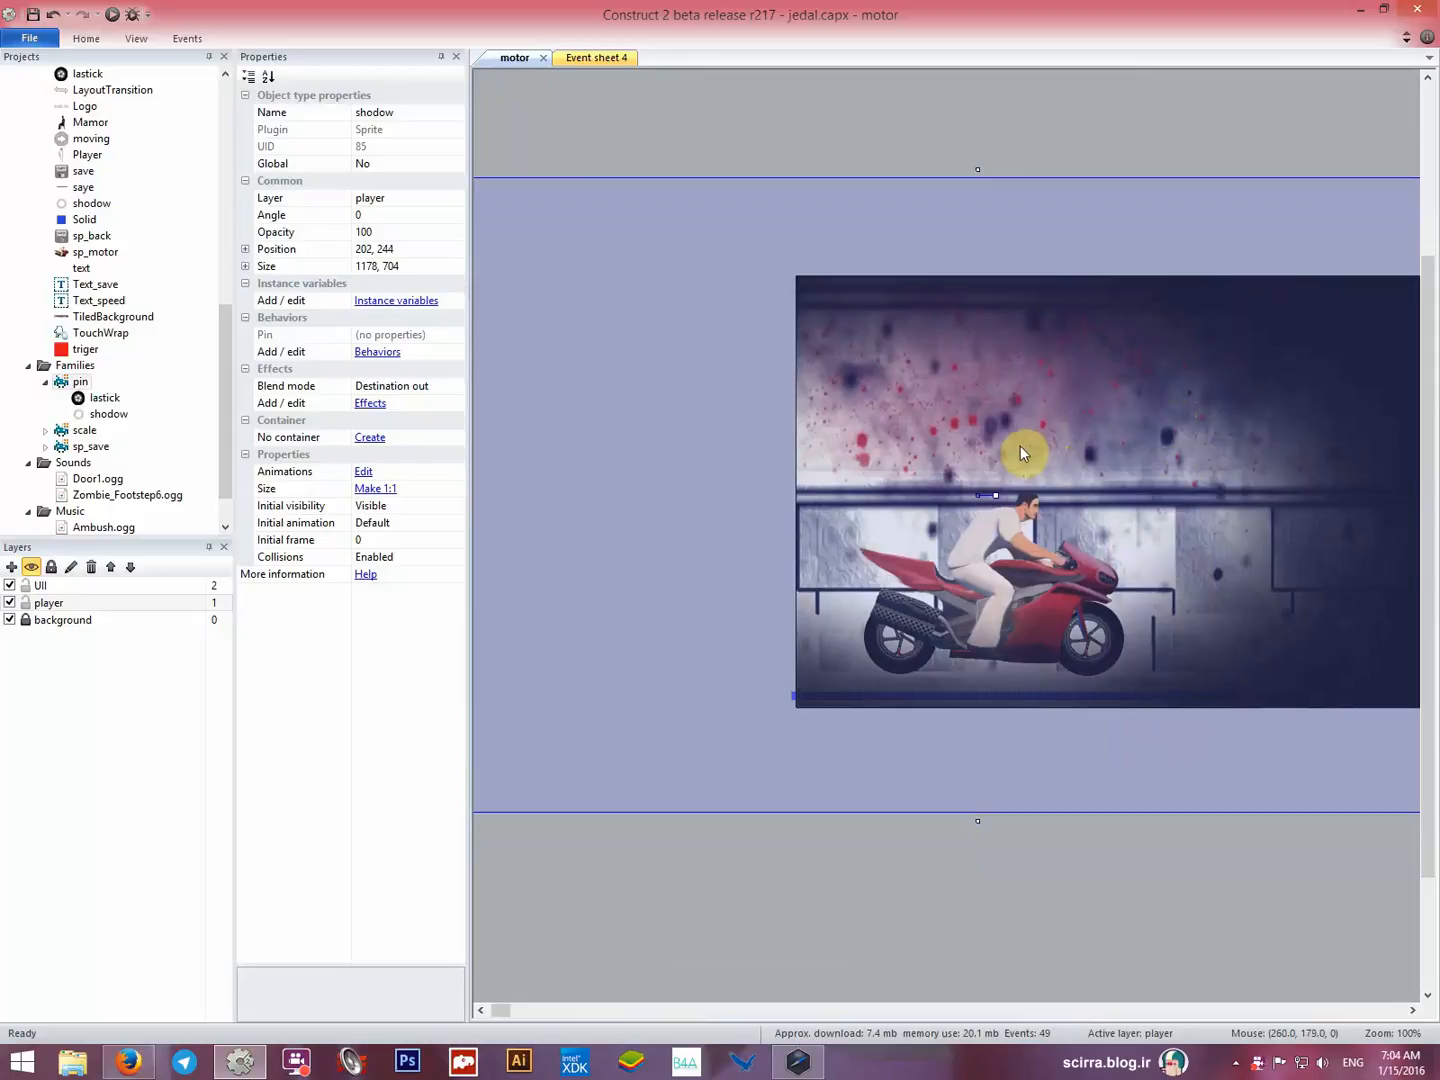
click(107, 17)
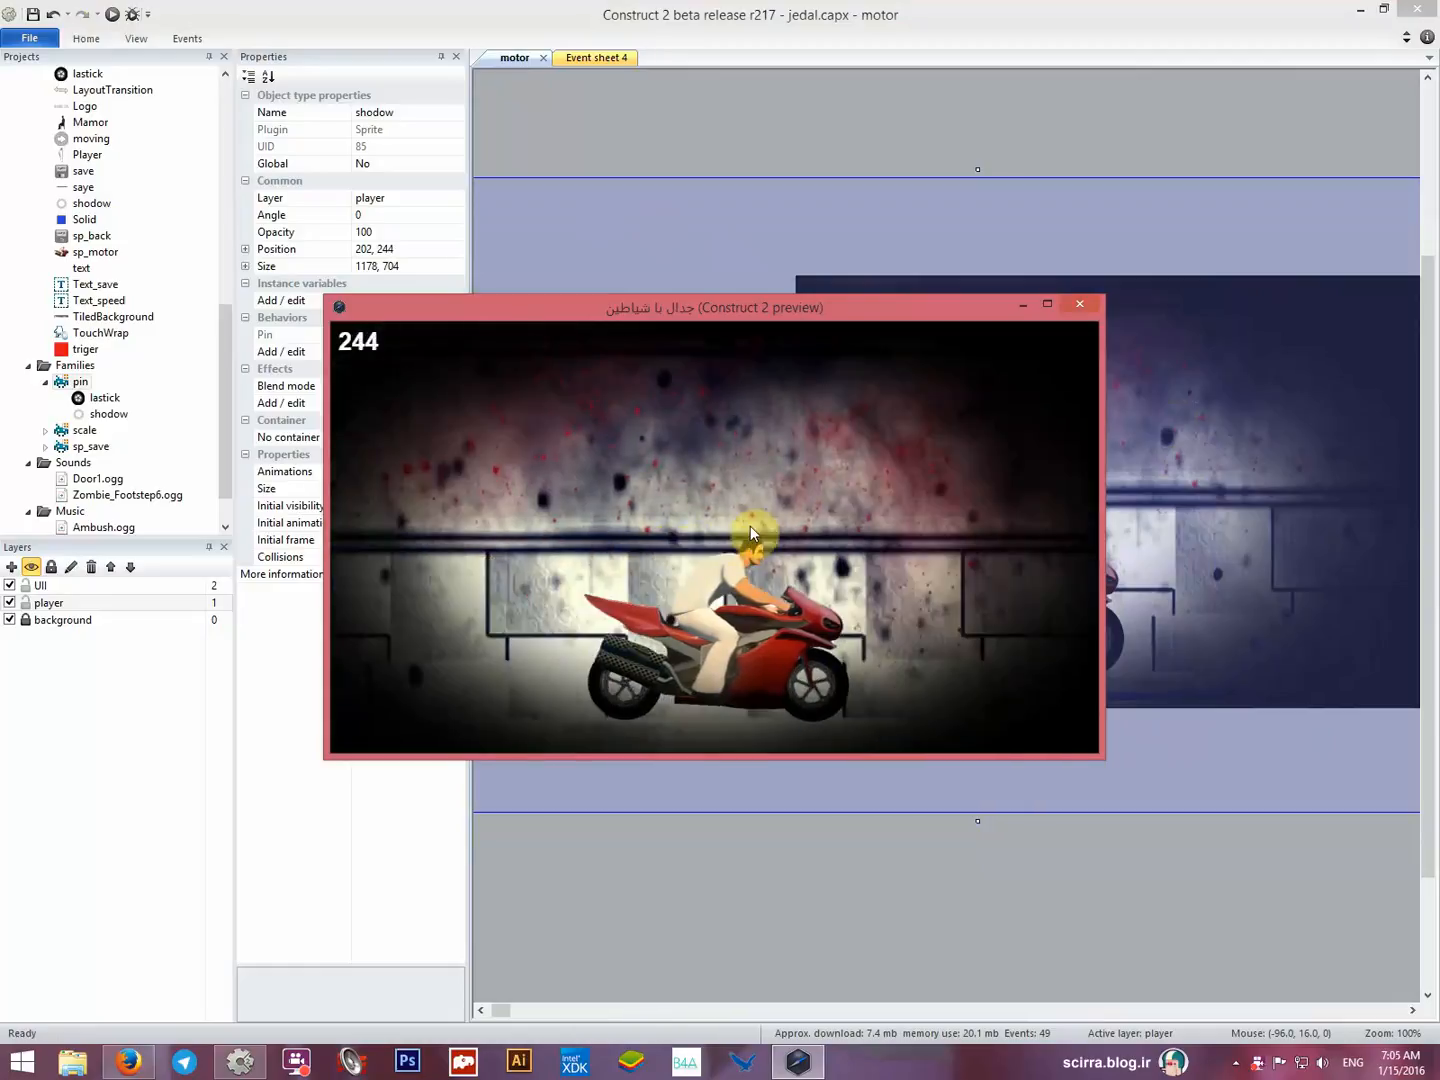
Add an action to the Every tick event in Event sheet 4 simulating 8Direction control Right on sp_motor, and preview the layout.
click(590, 62)
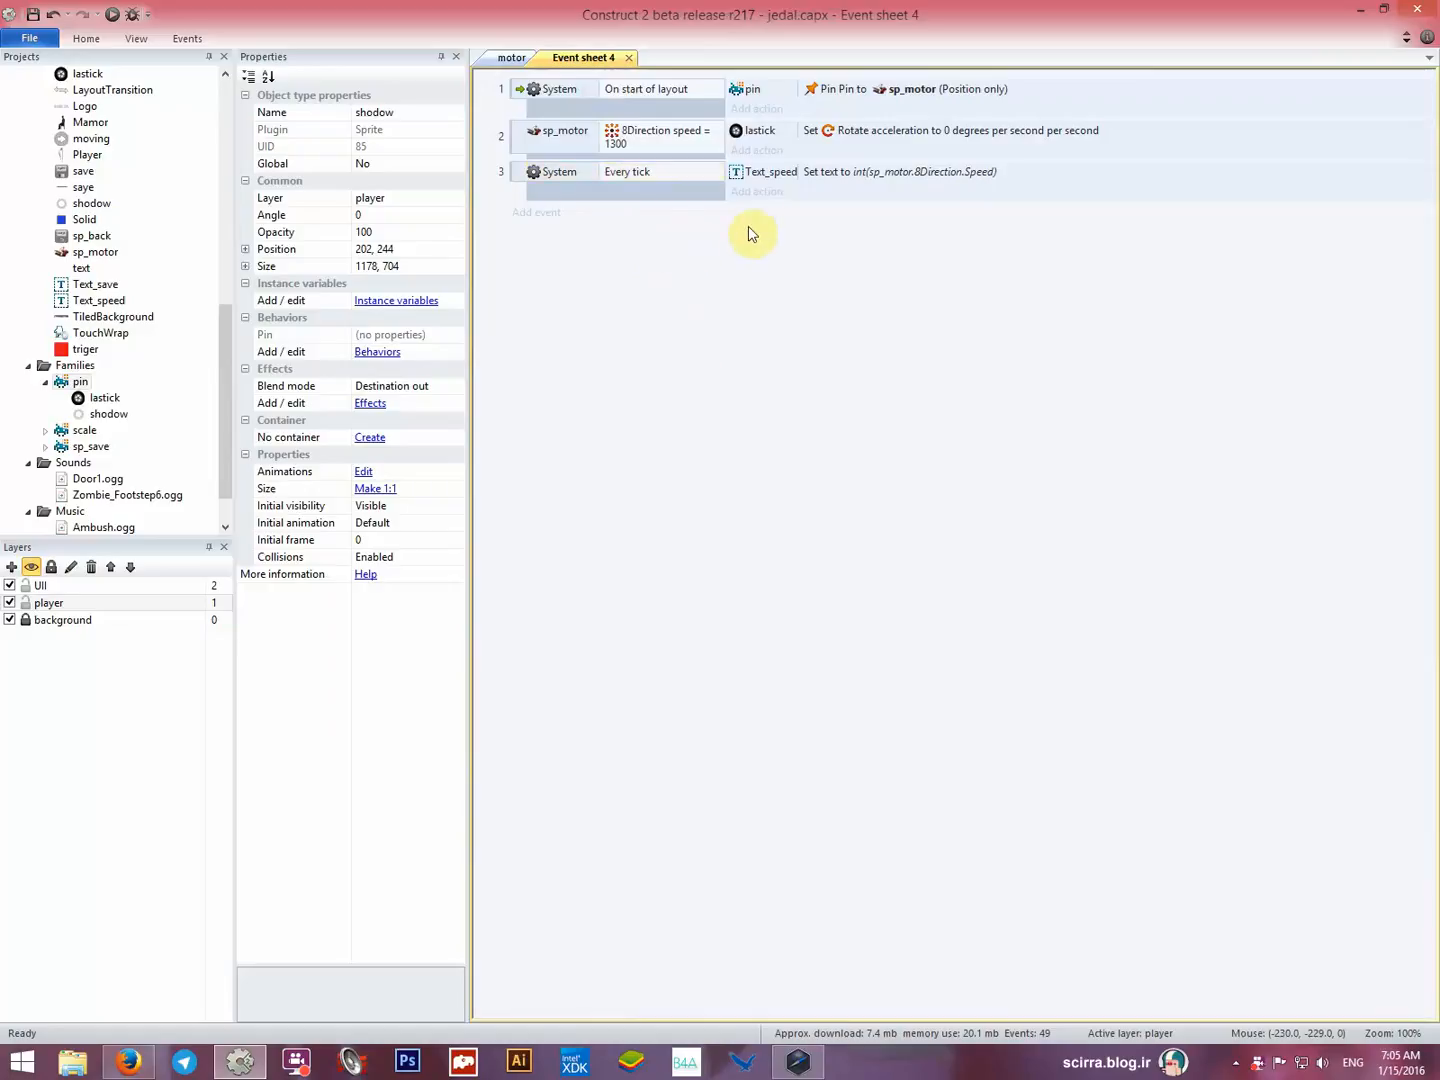
click(758, 194)
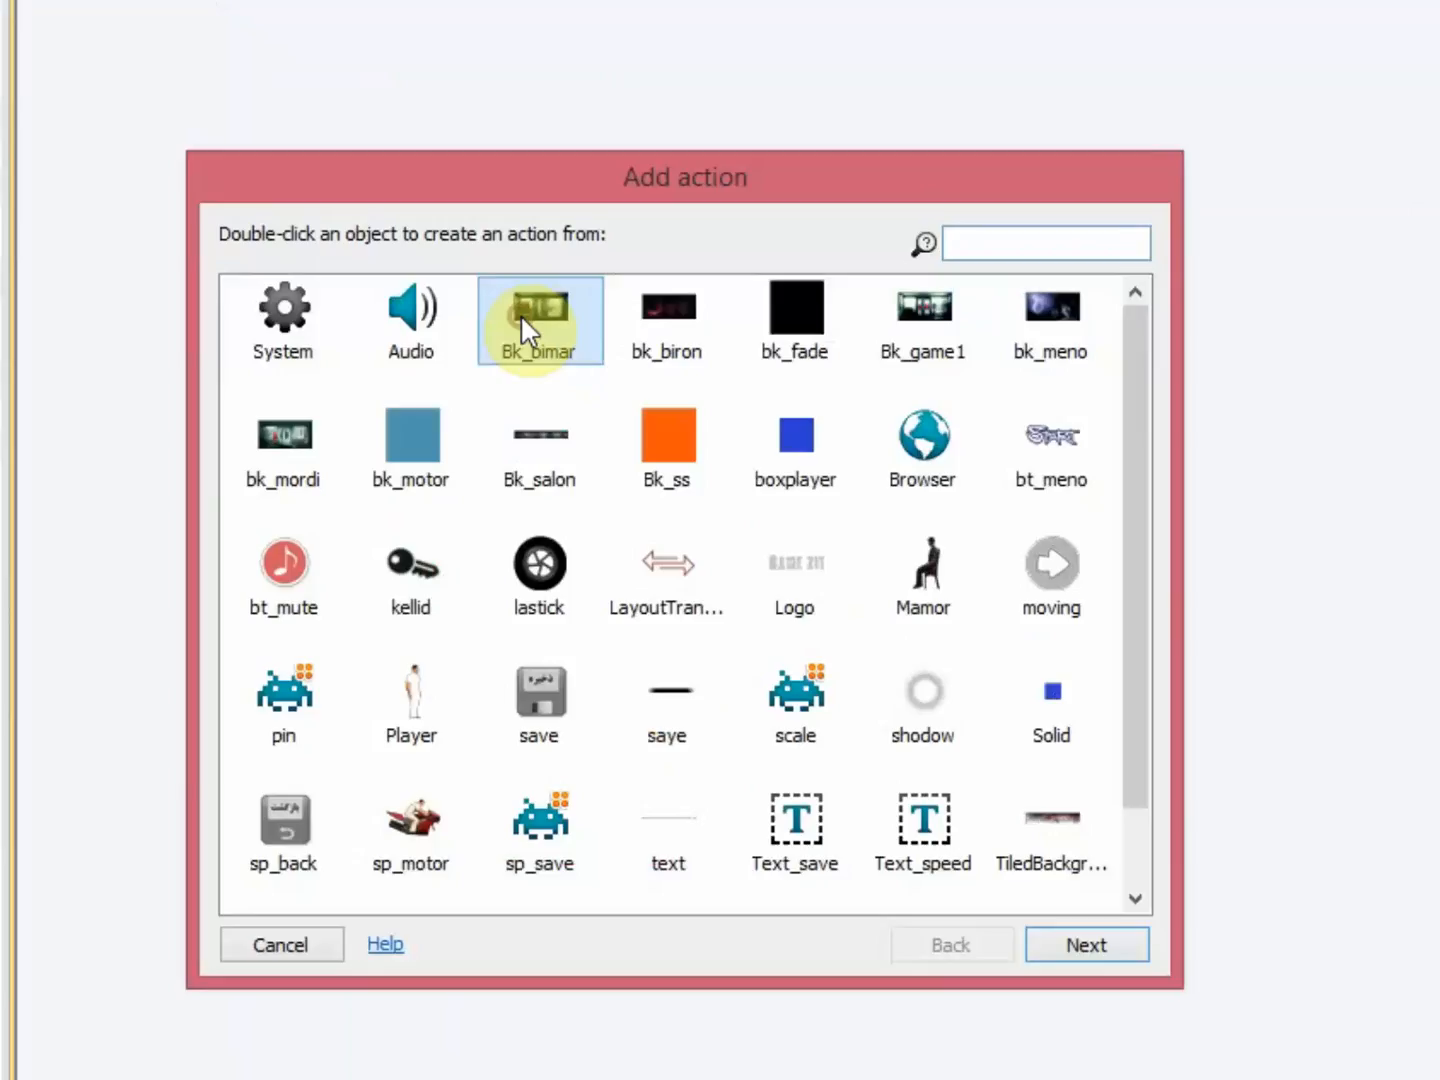
scroll(795, 507, down, 1)
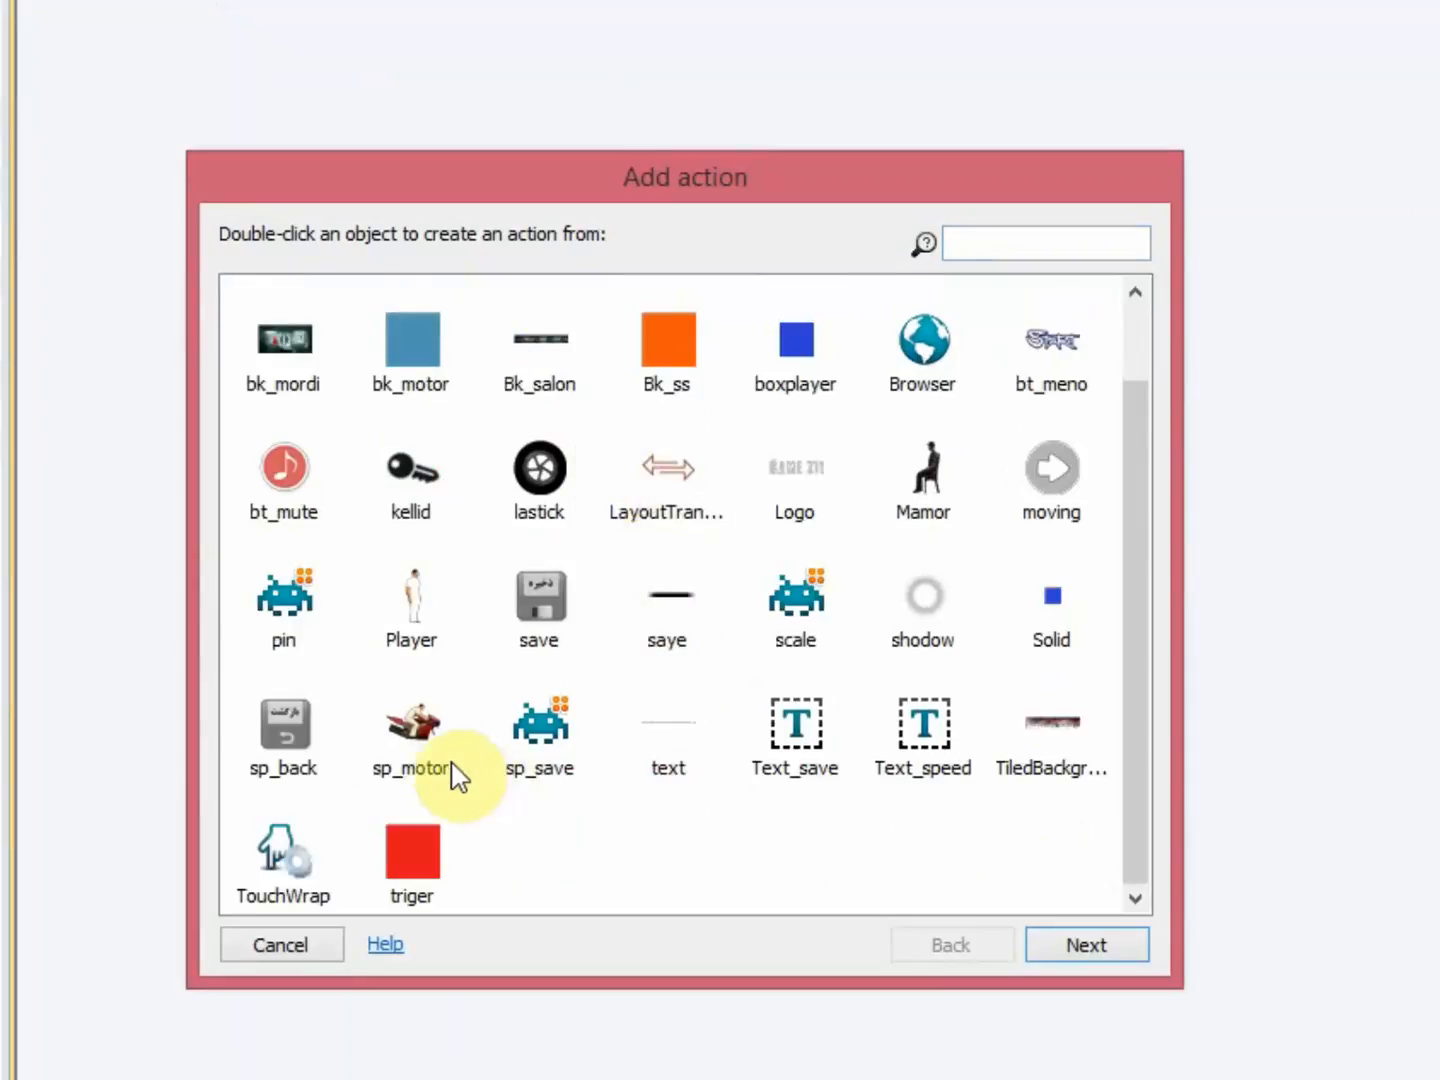
double_click(451, 763)
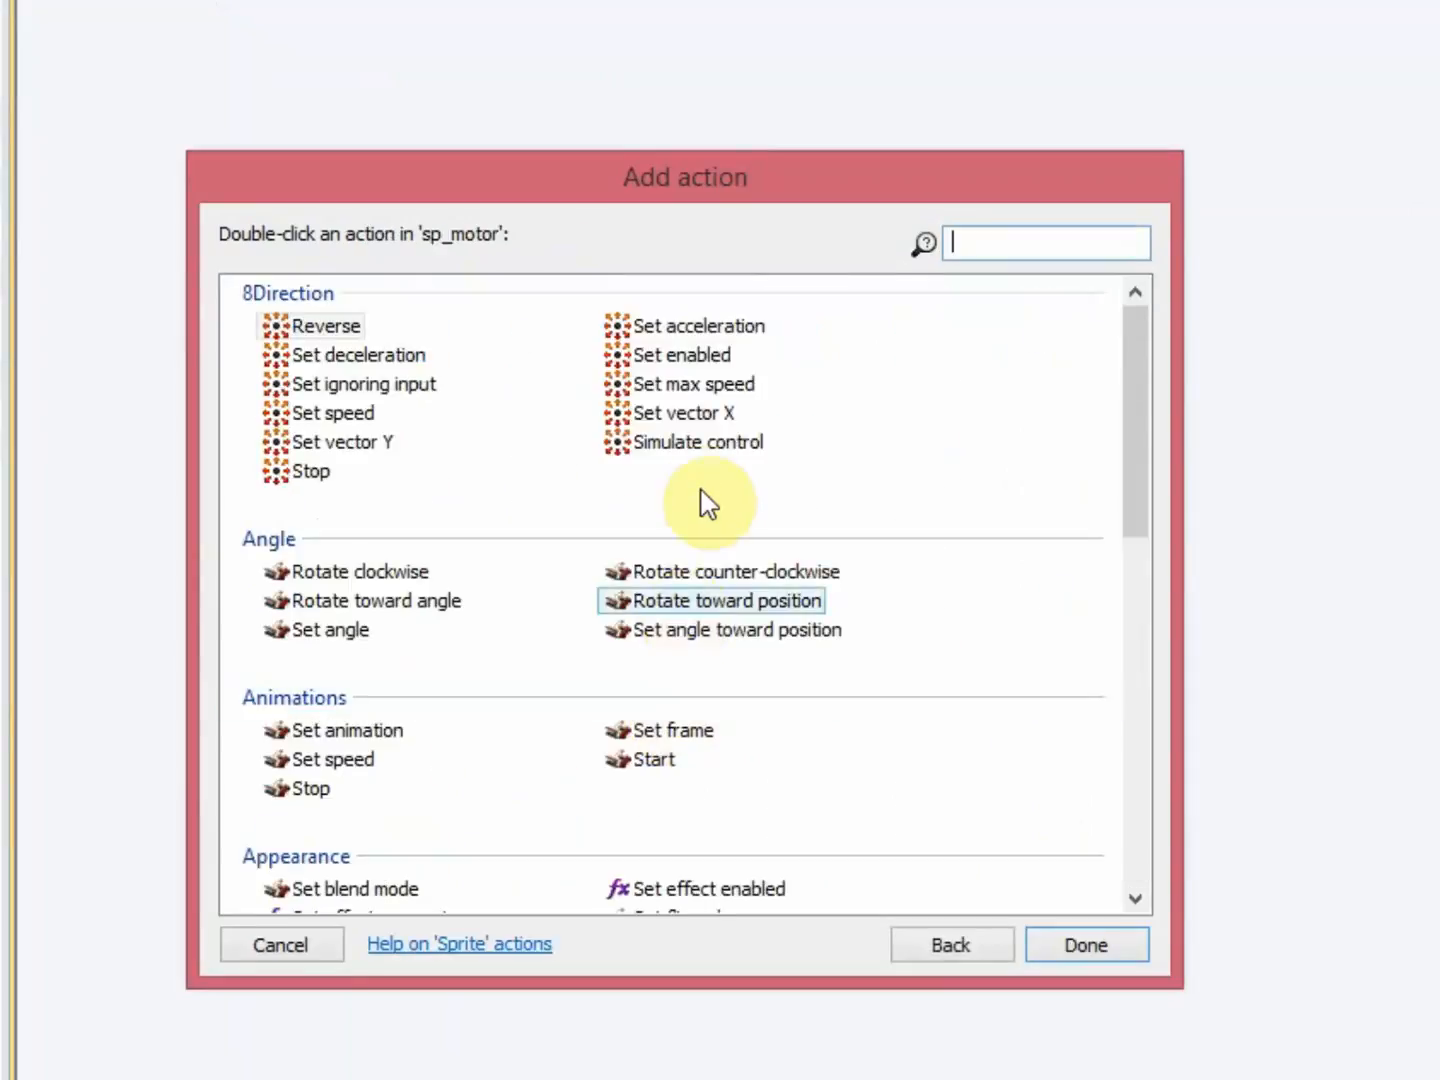
click(684, 448)
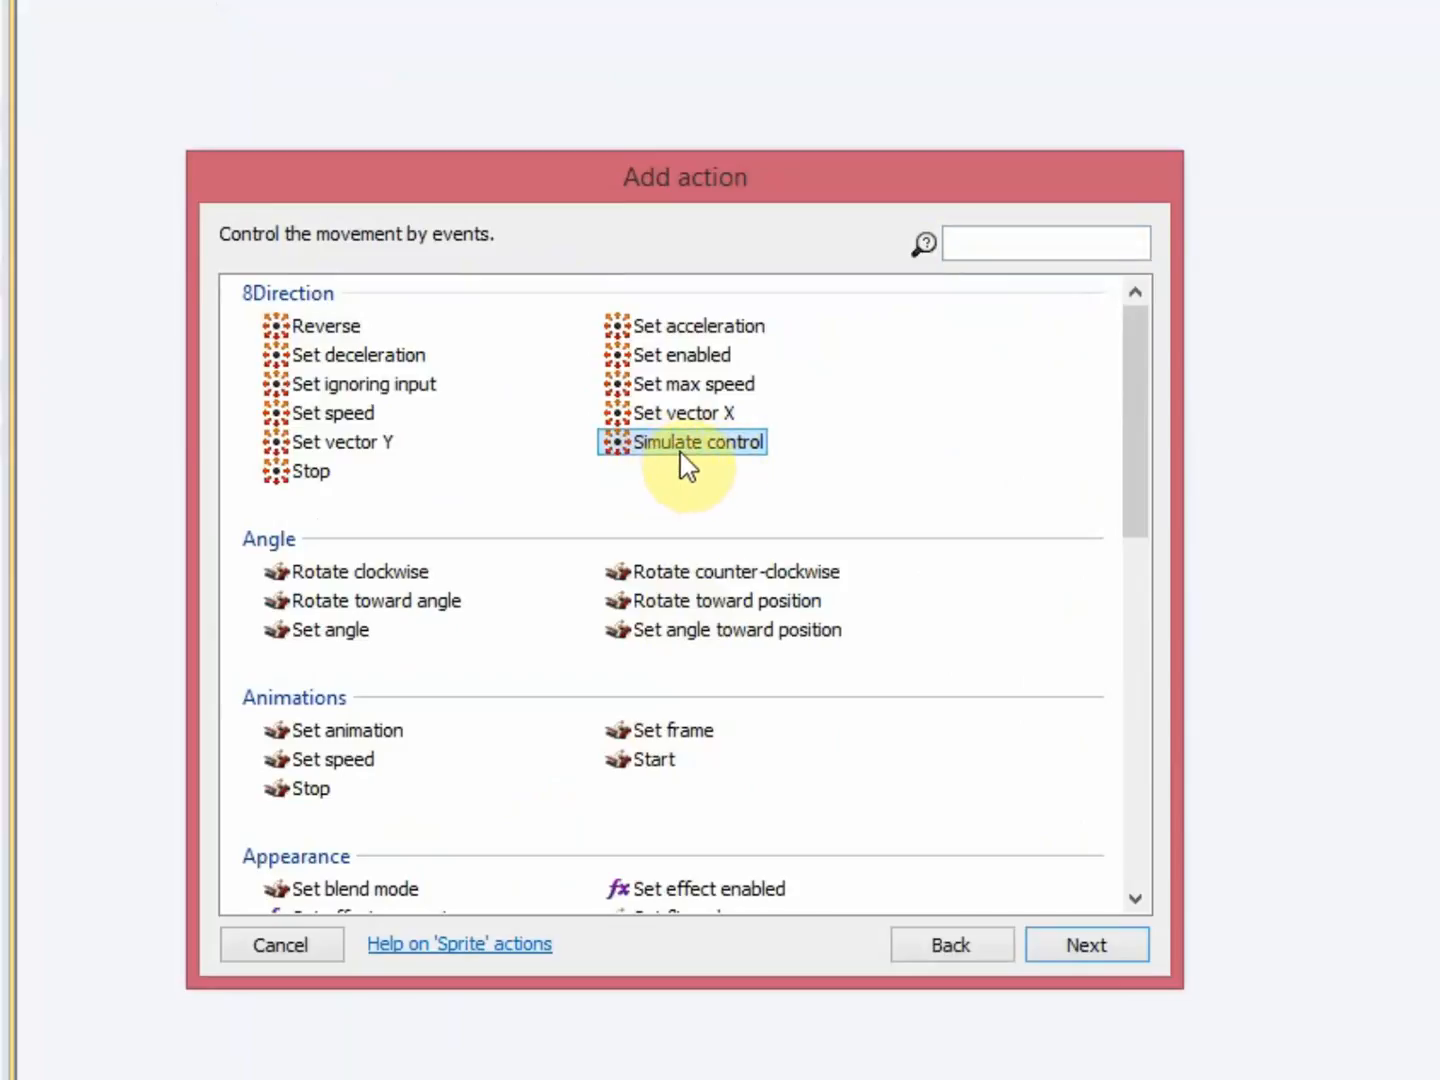
double_click(681, 452)
click(578, 692)
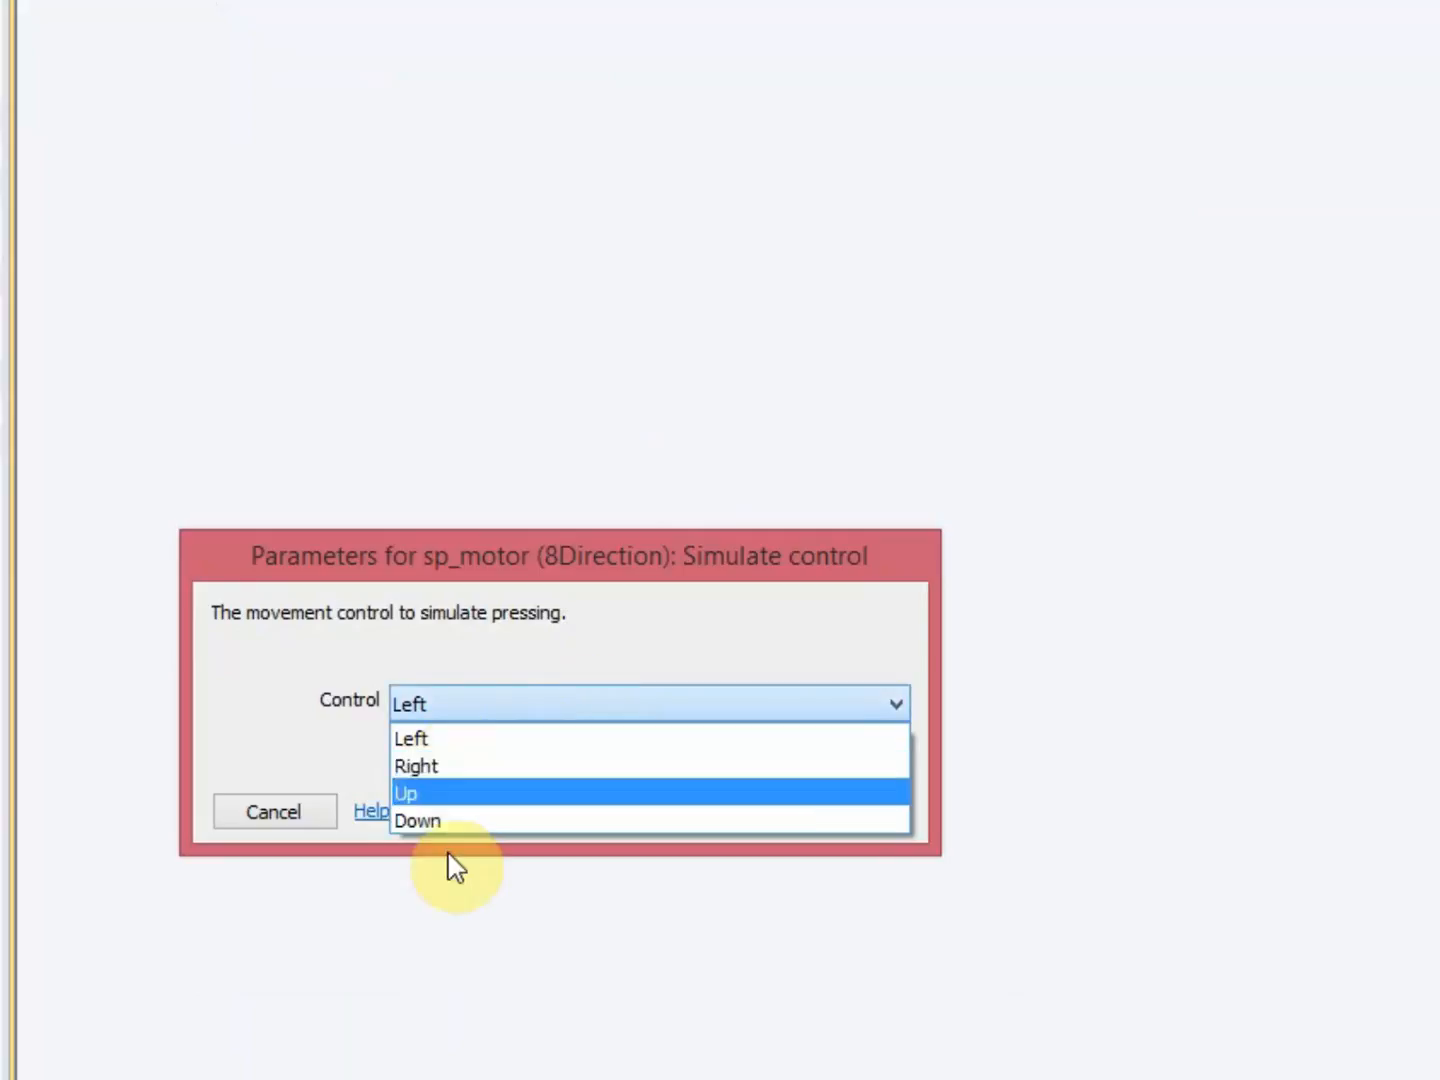
click(428, 770)
click(841, 808)
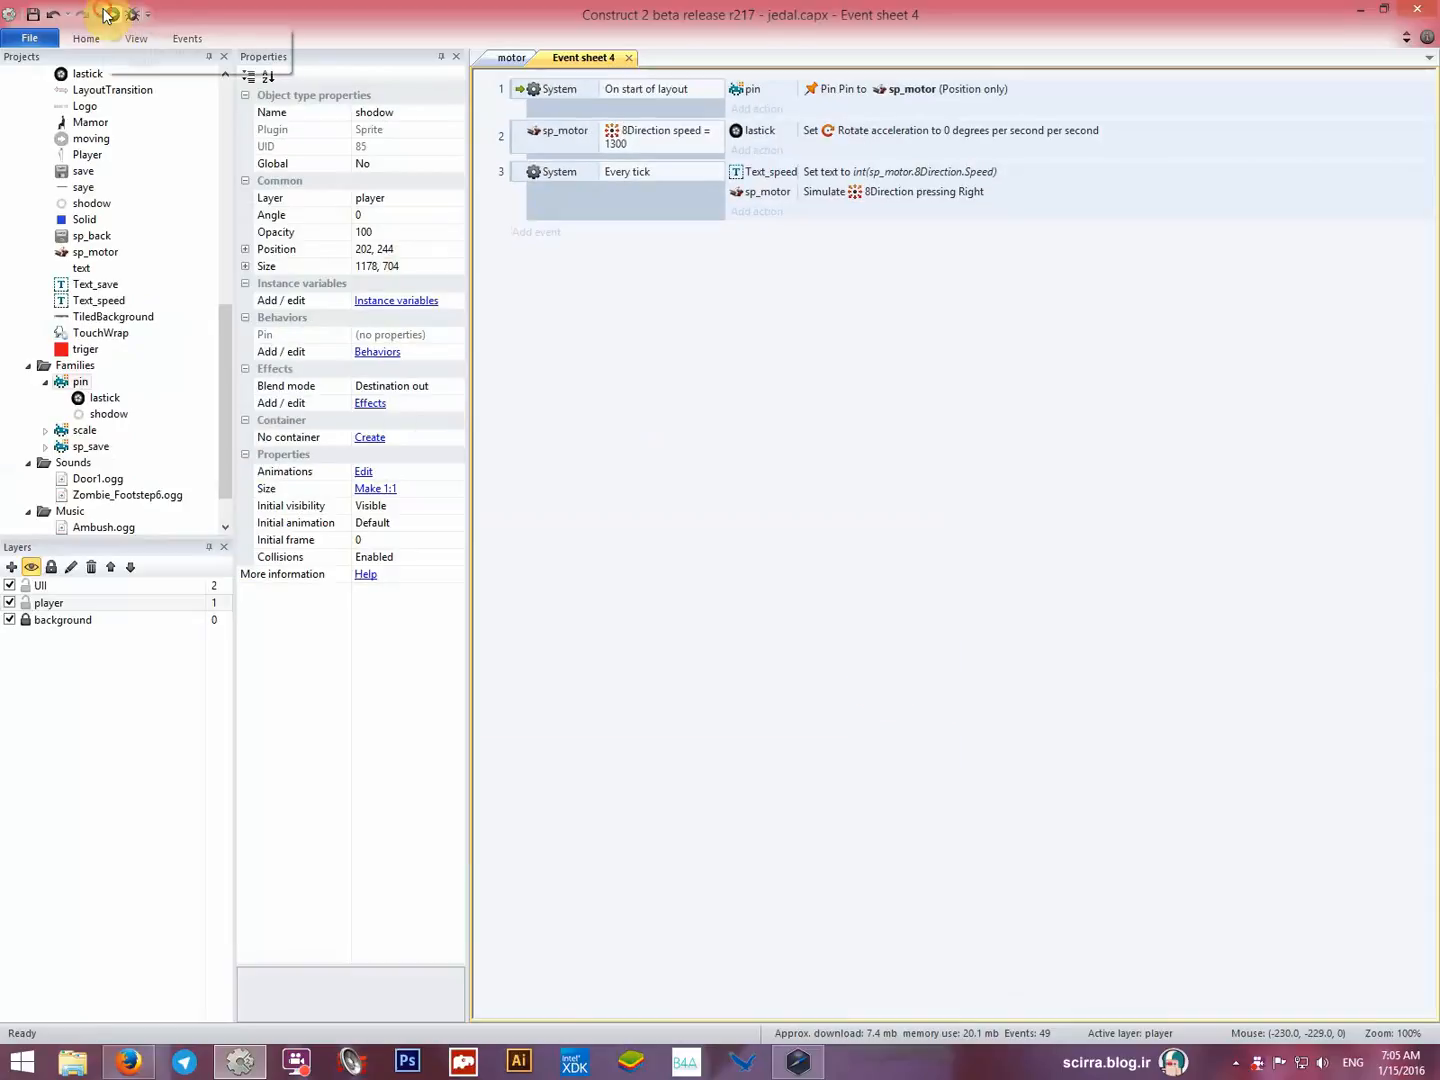
click(107, 13)
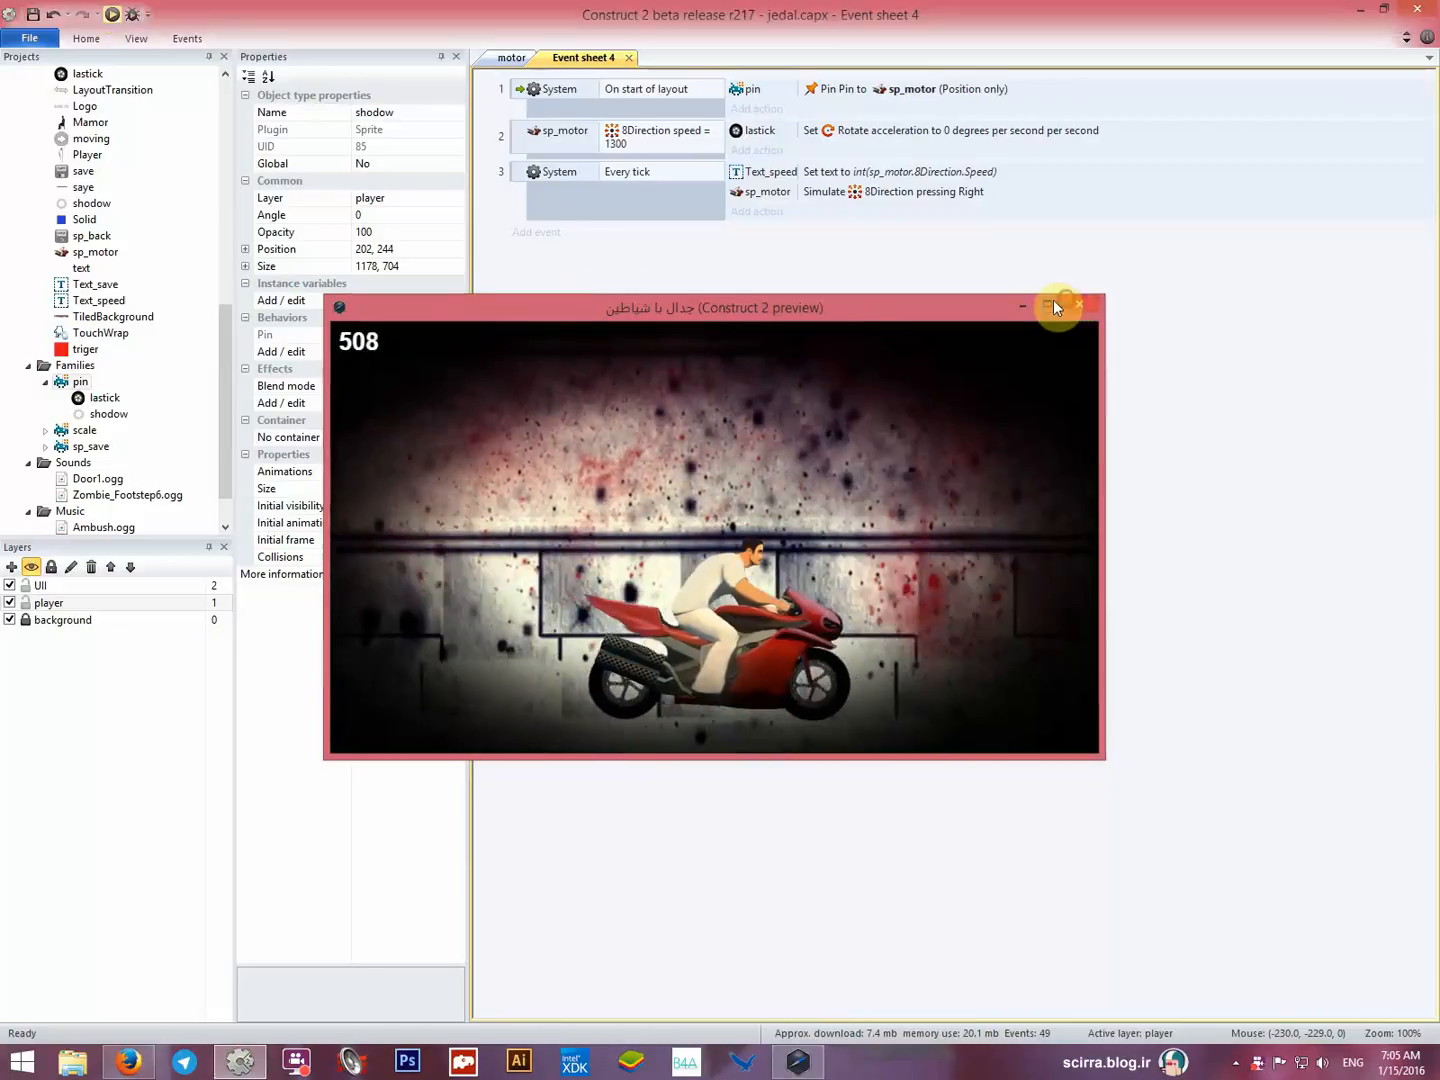
click(1067, 300)
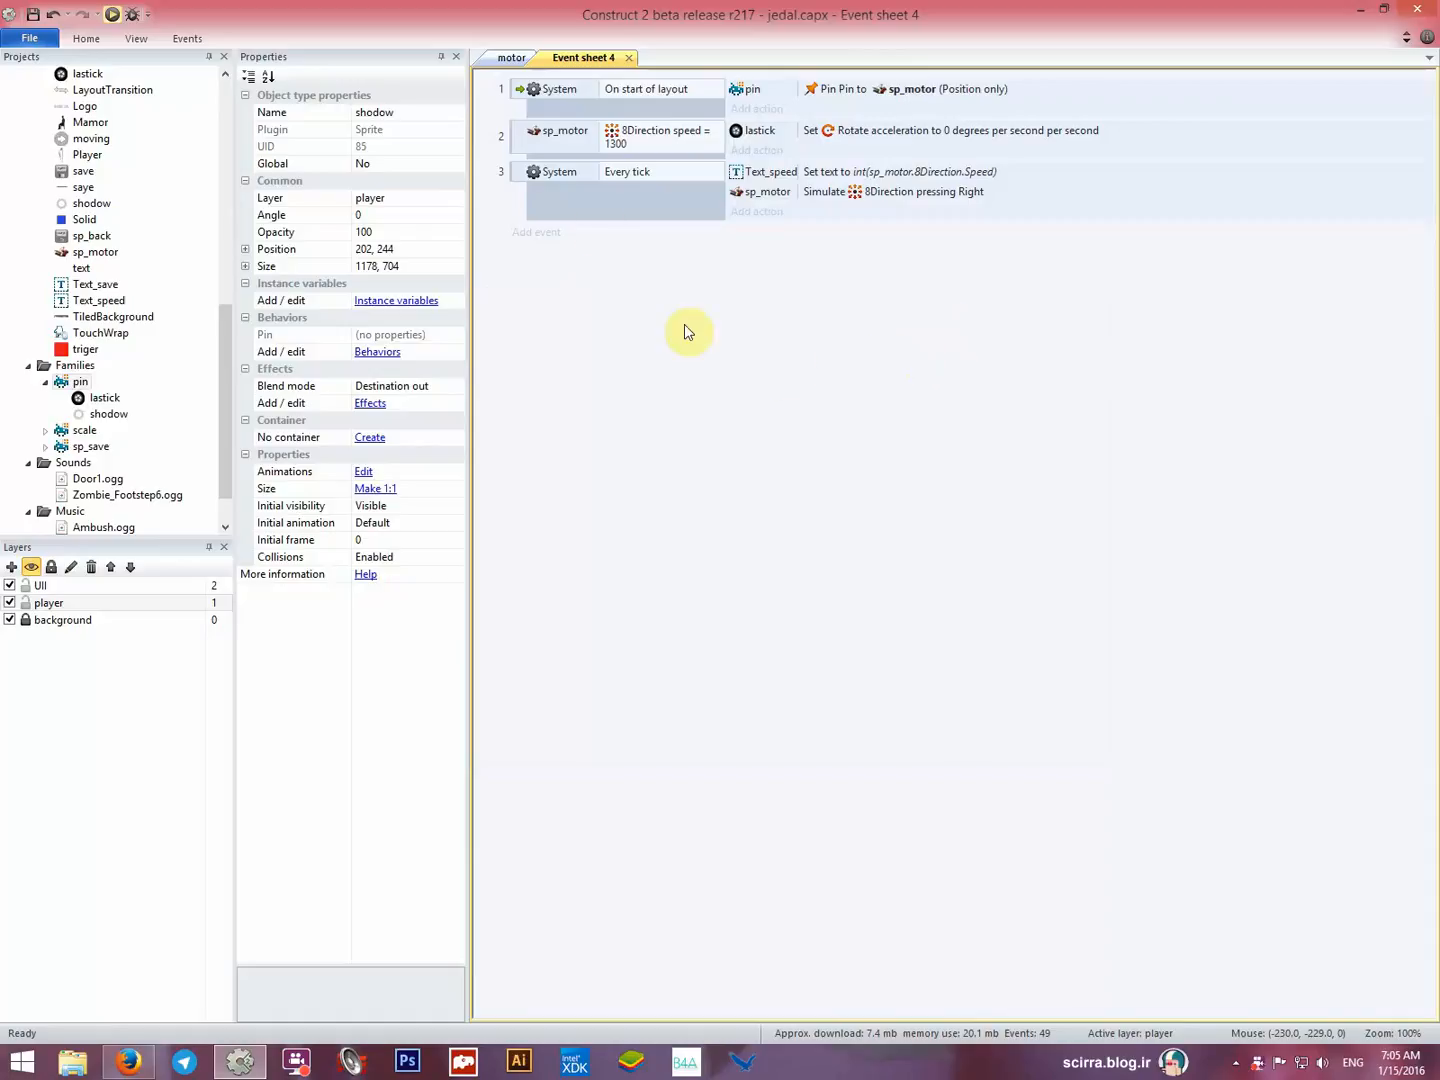
Insert a new sprite on the player layer of the motor layout, in the dark area ahead of the motorbike.
click(517, 59)
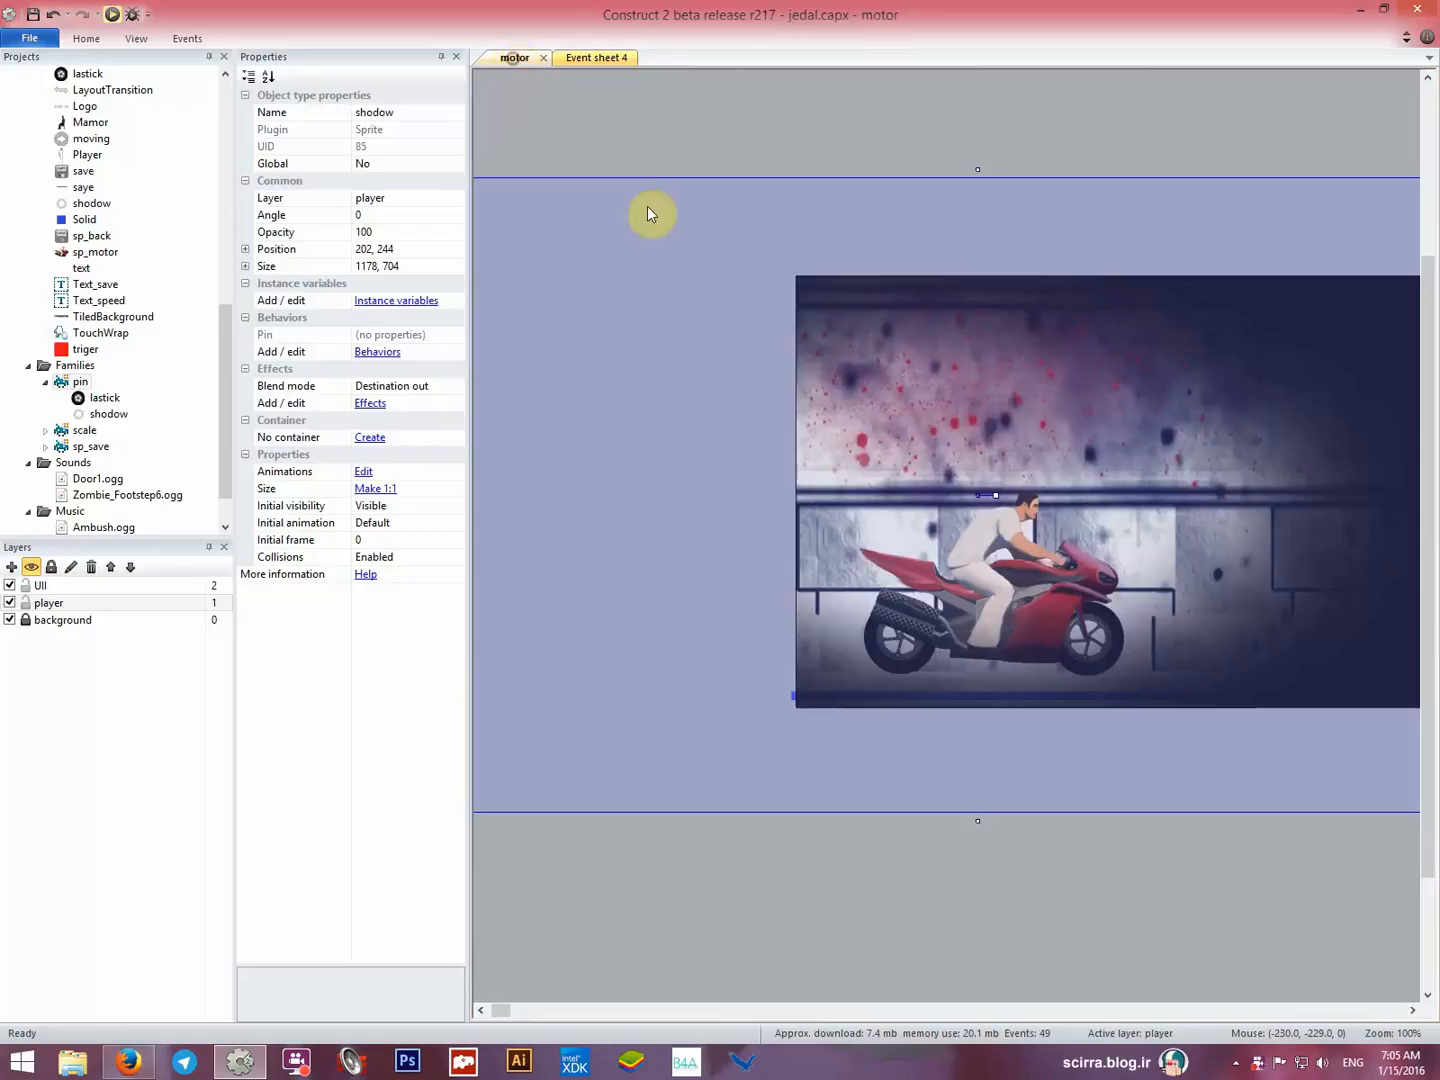
click(522, 1013)
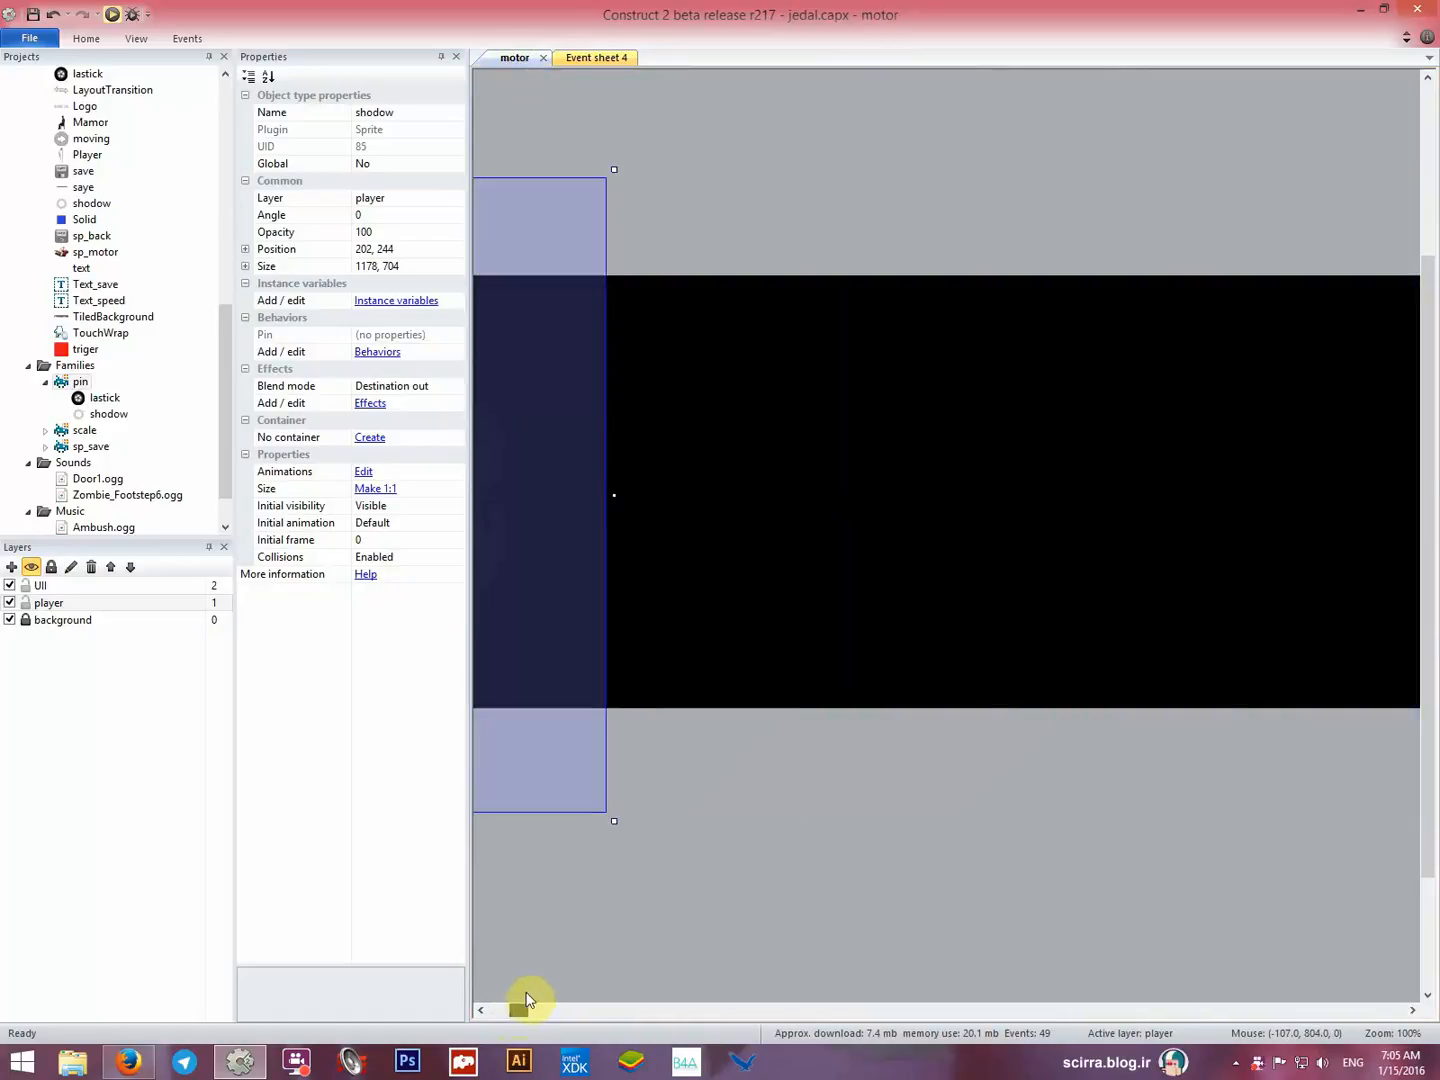
drag(526, 1001, 545, 1021)
click(164, 605)
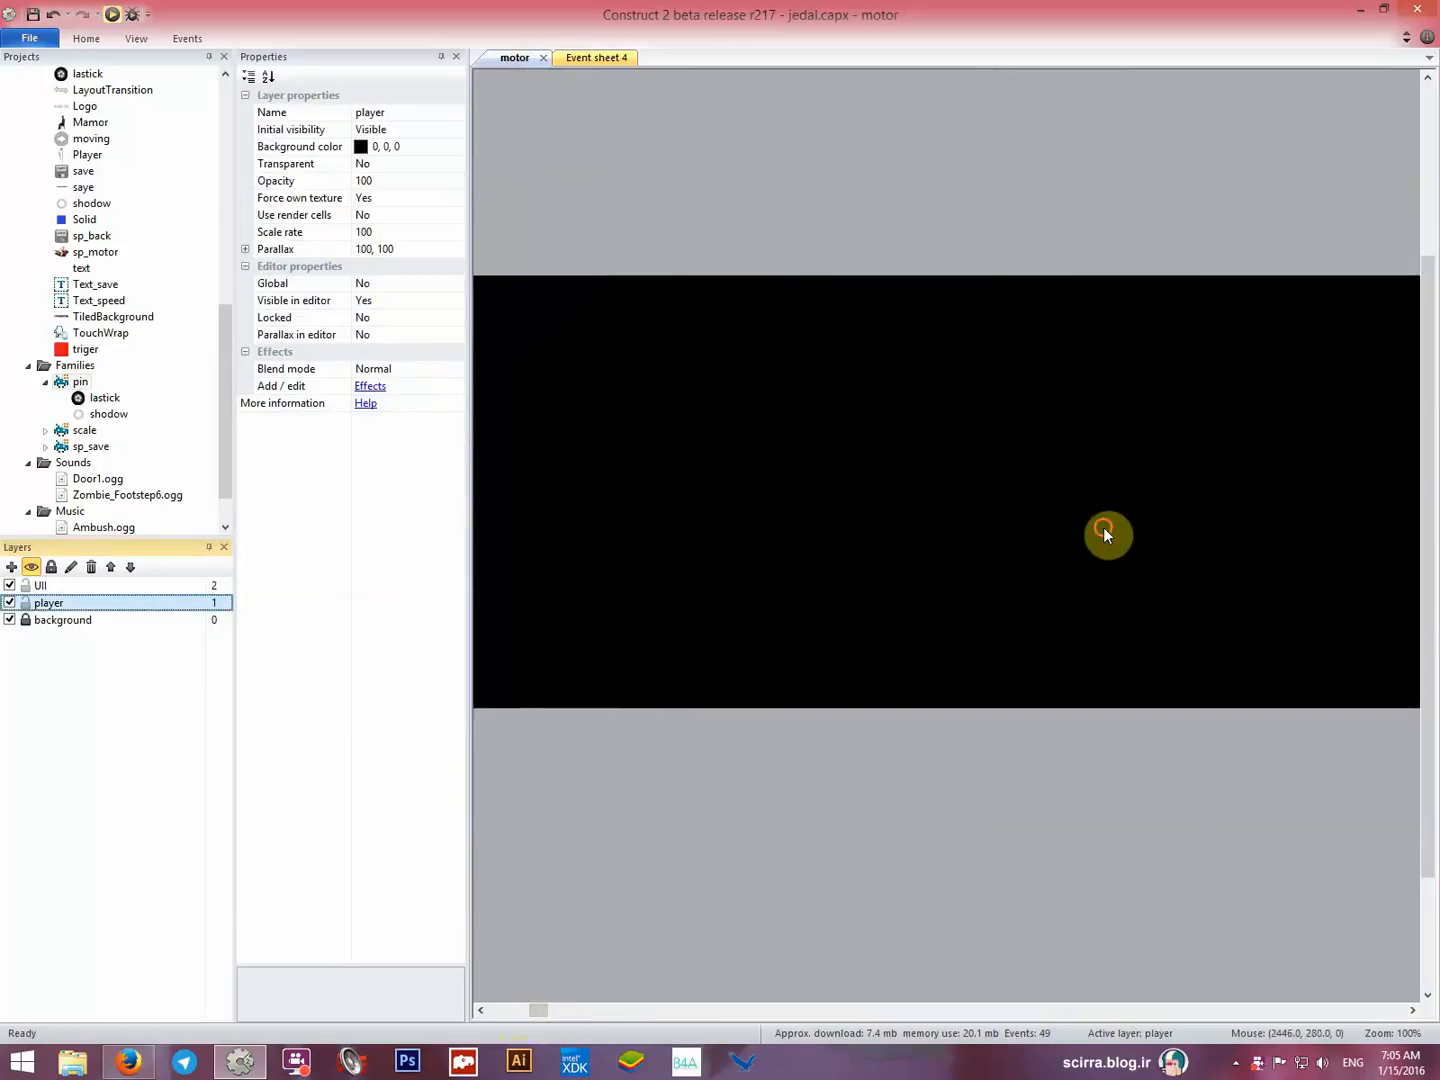
click(1102, 526)
double_click(1102, 527)
click(606, 654)
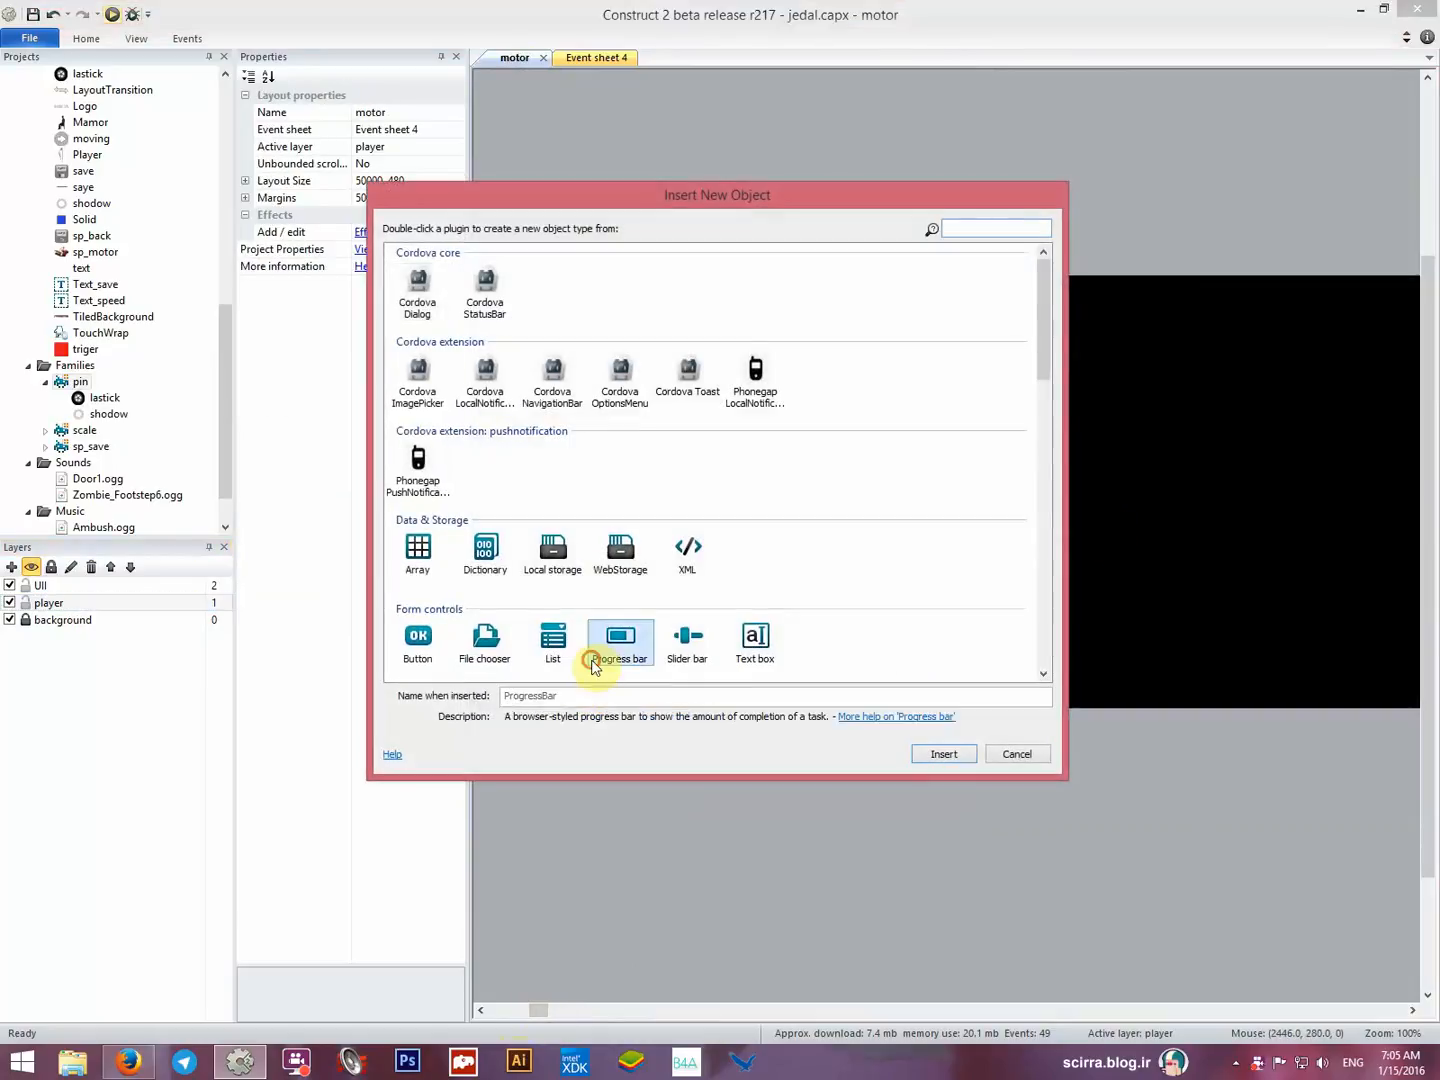
scroll(734, 630, down, 2)
click(762, 533)
double_click(764, 536)
click(961, 482)
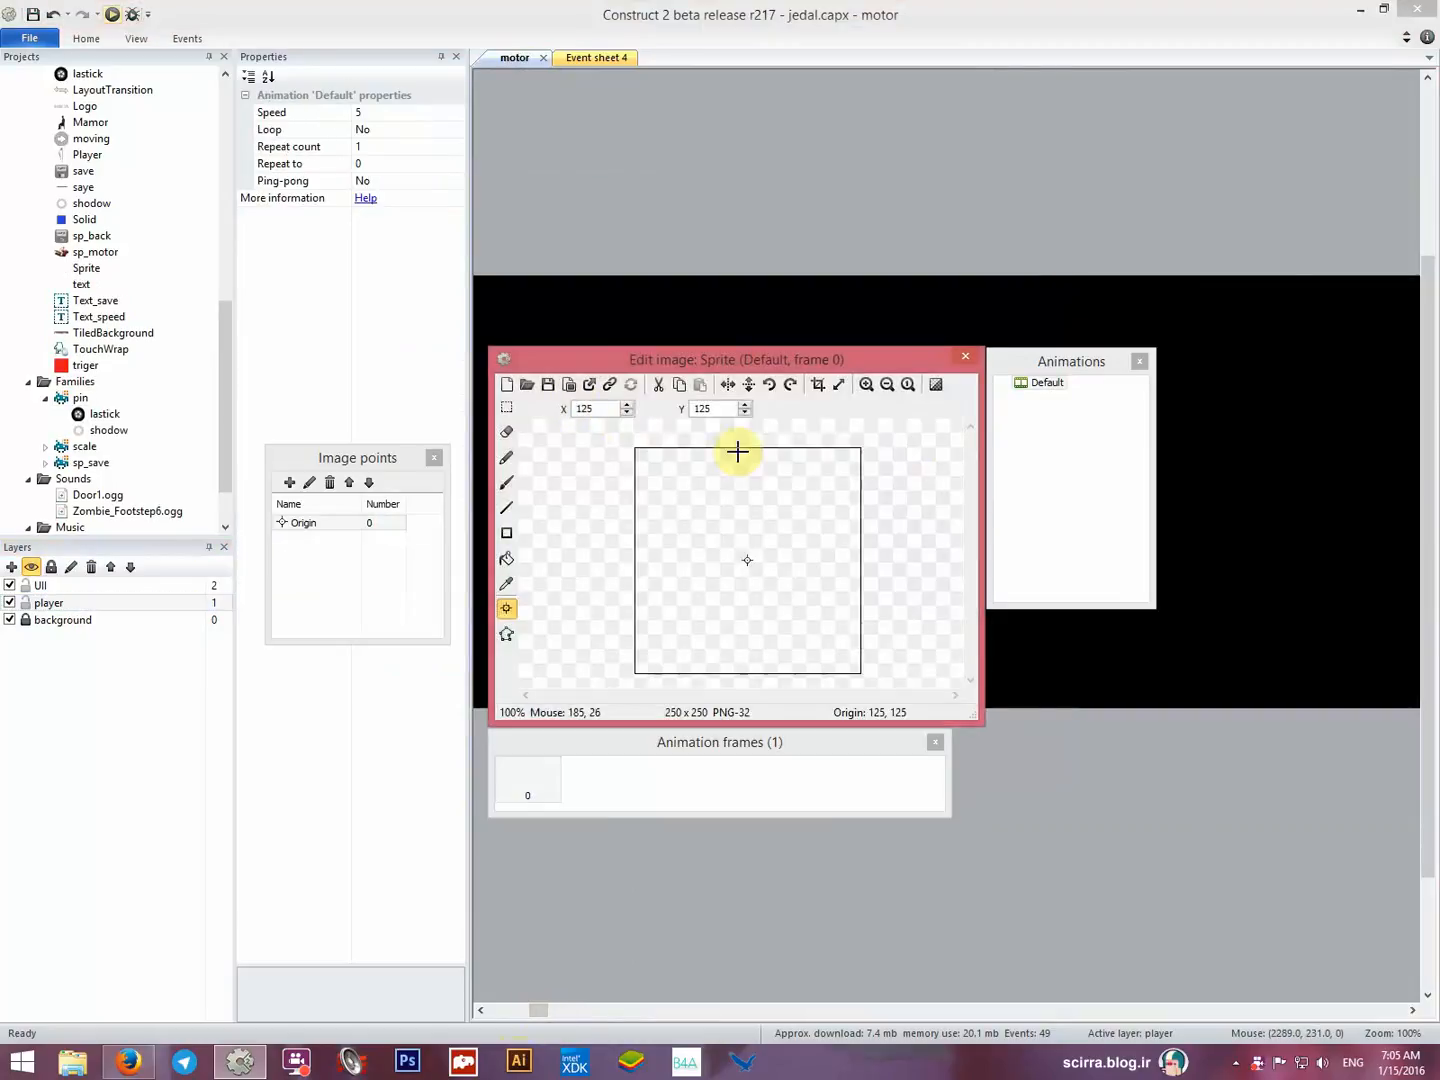
Load the hanged man image into the new sprite's first frame and crop its transparent edges.
click(528, 387)
double_click(778, 432)
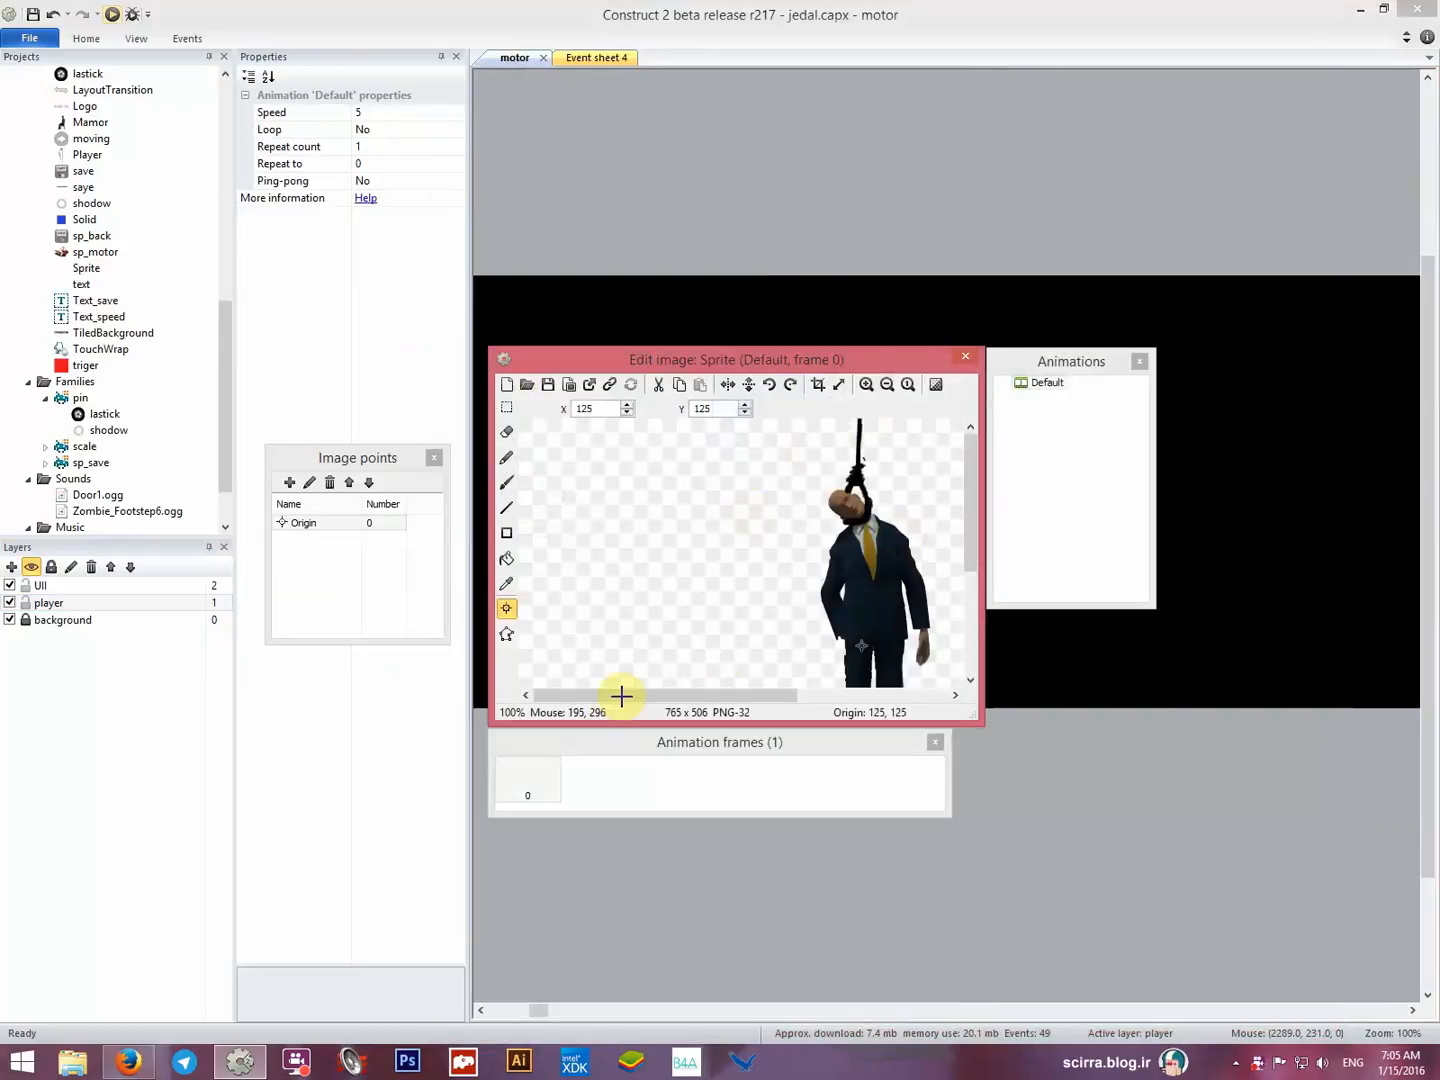
drag(621, 696, 670, 698)
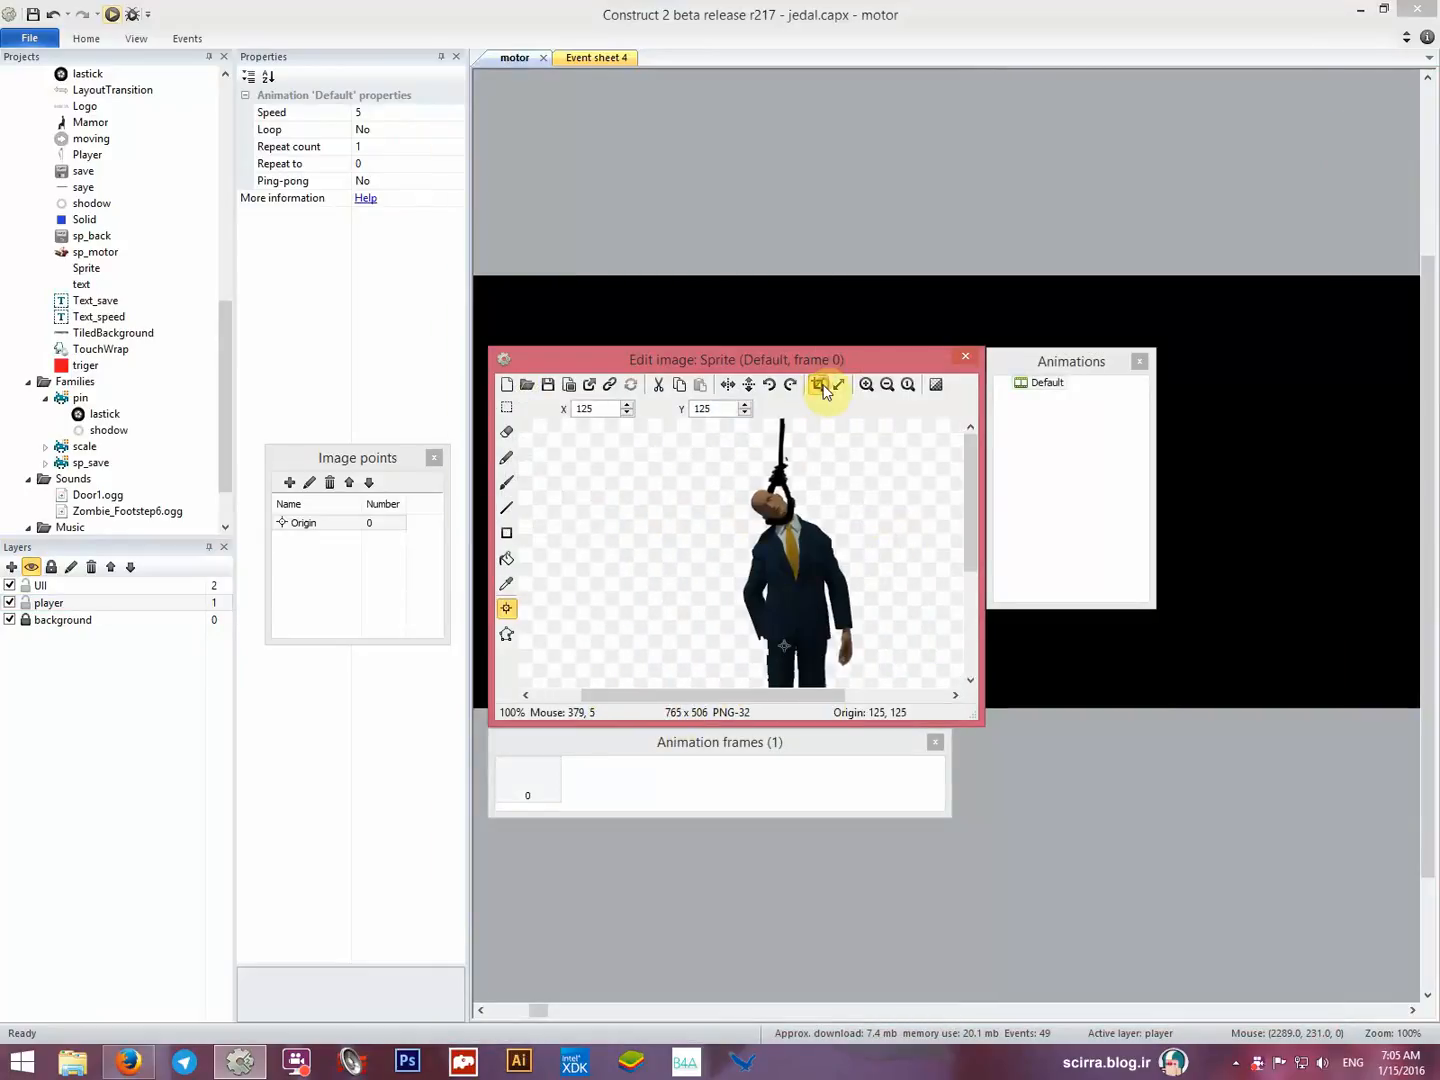
click(821, 384)
click(966, 356)
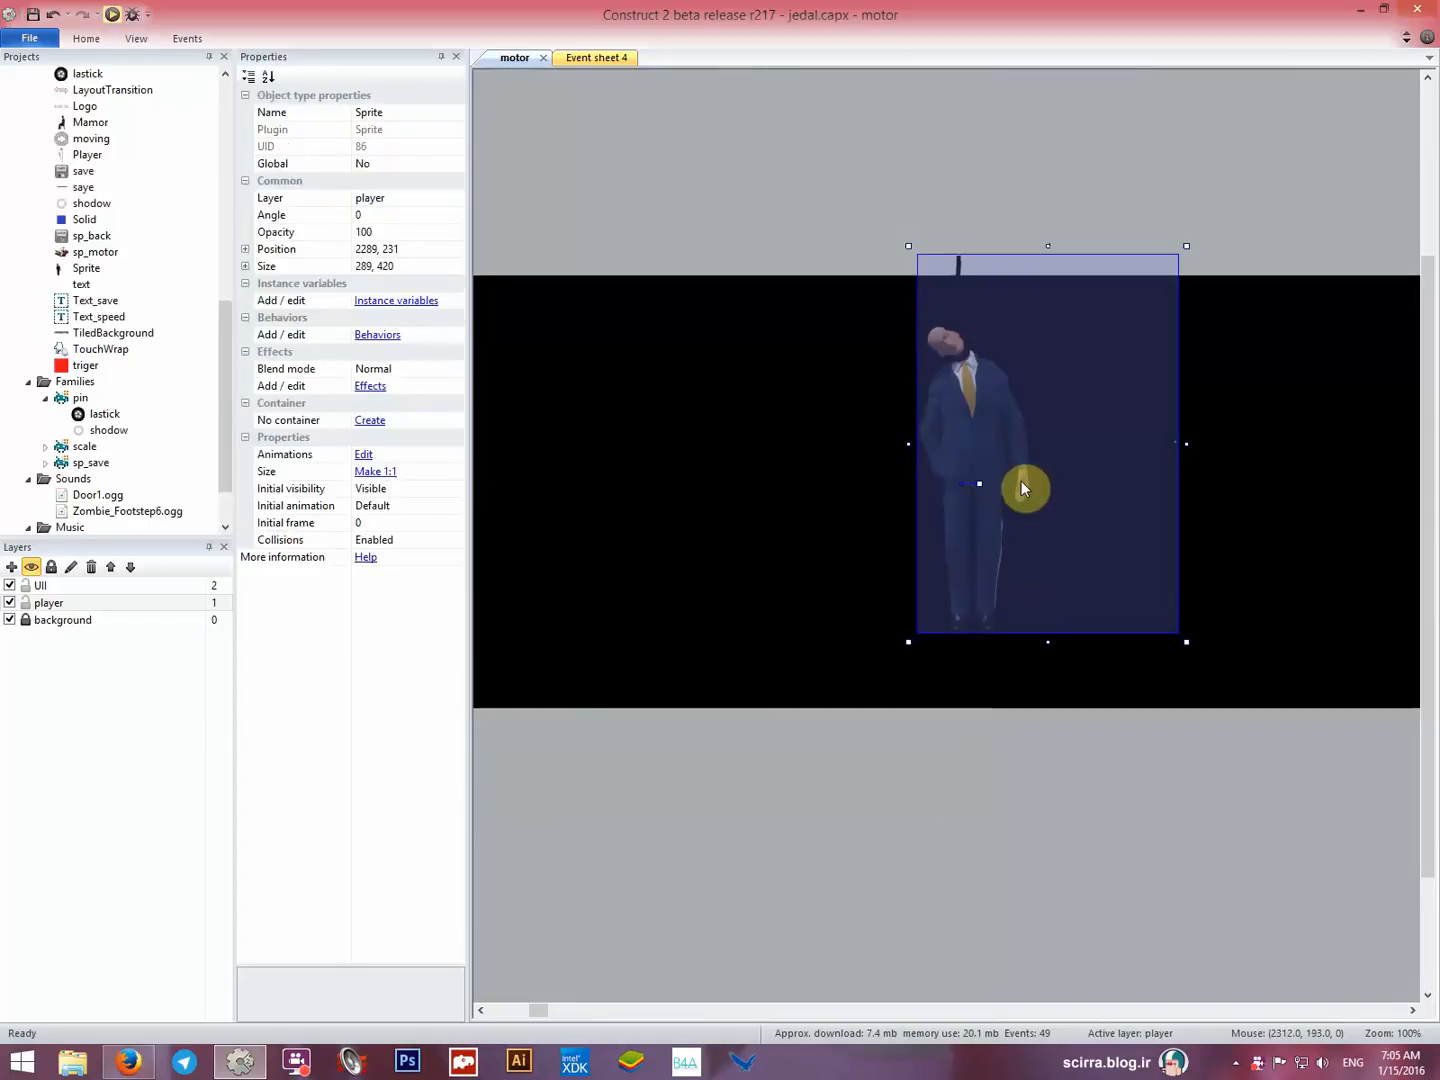
Move the hanged man sprite to about 2508, 253 and rename it jenaze.
drag(1021, 490, 1219, 500)
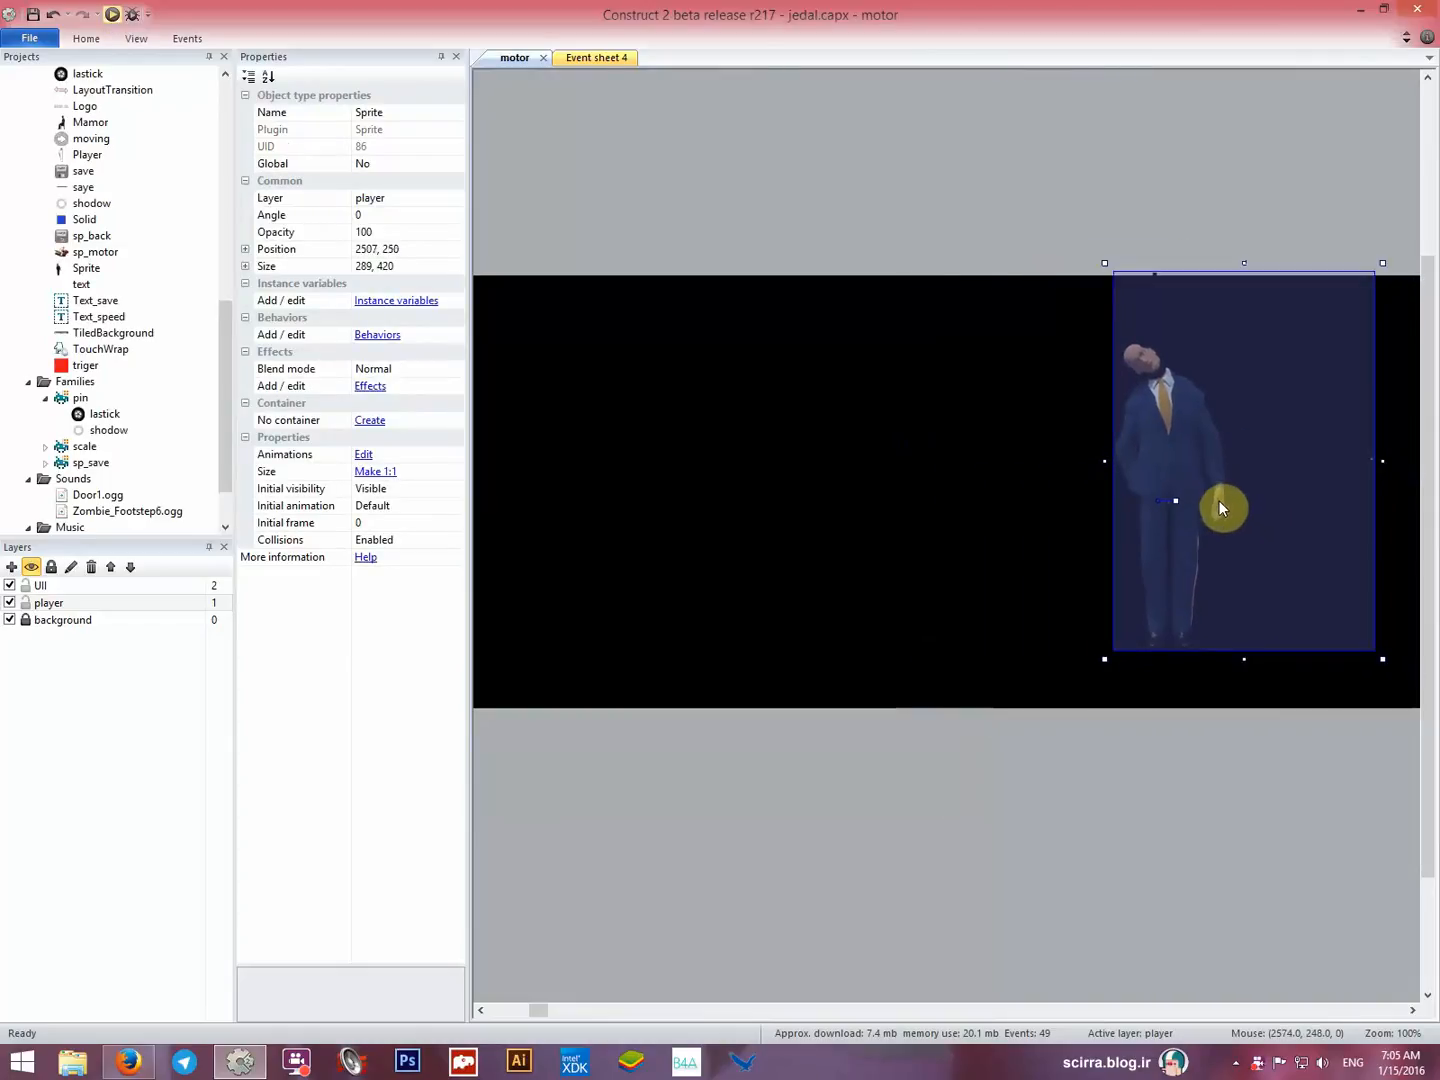
click(391, 112)
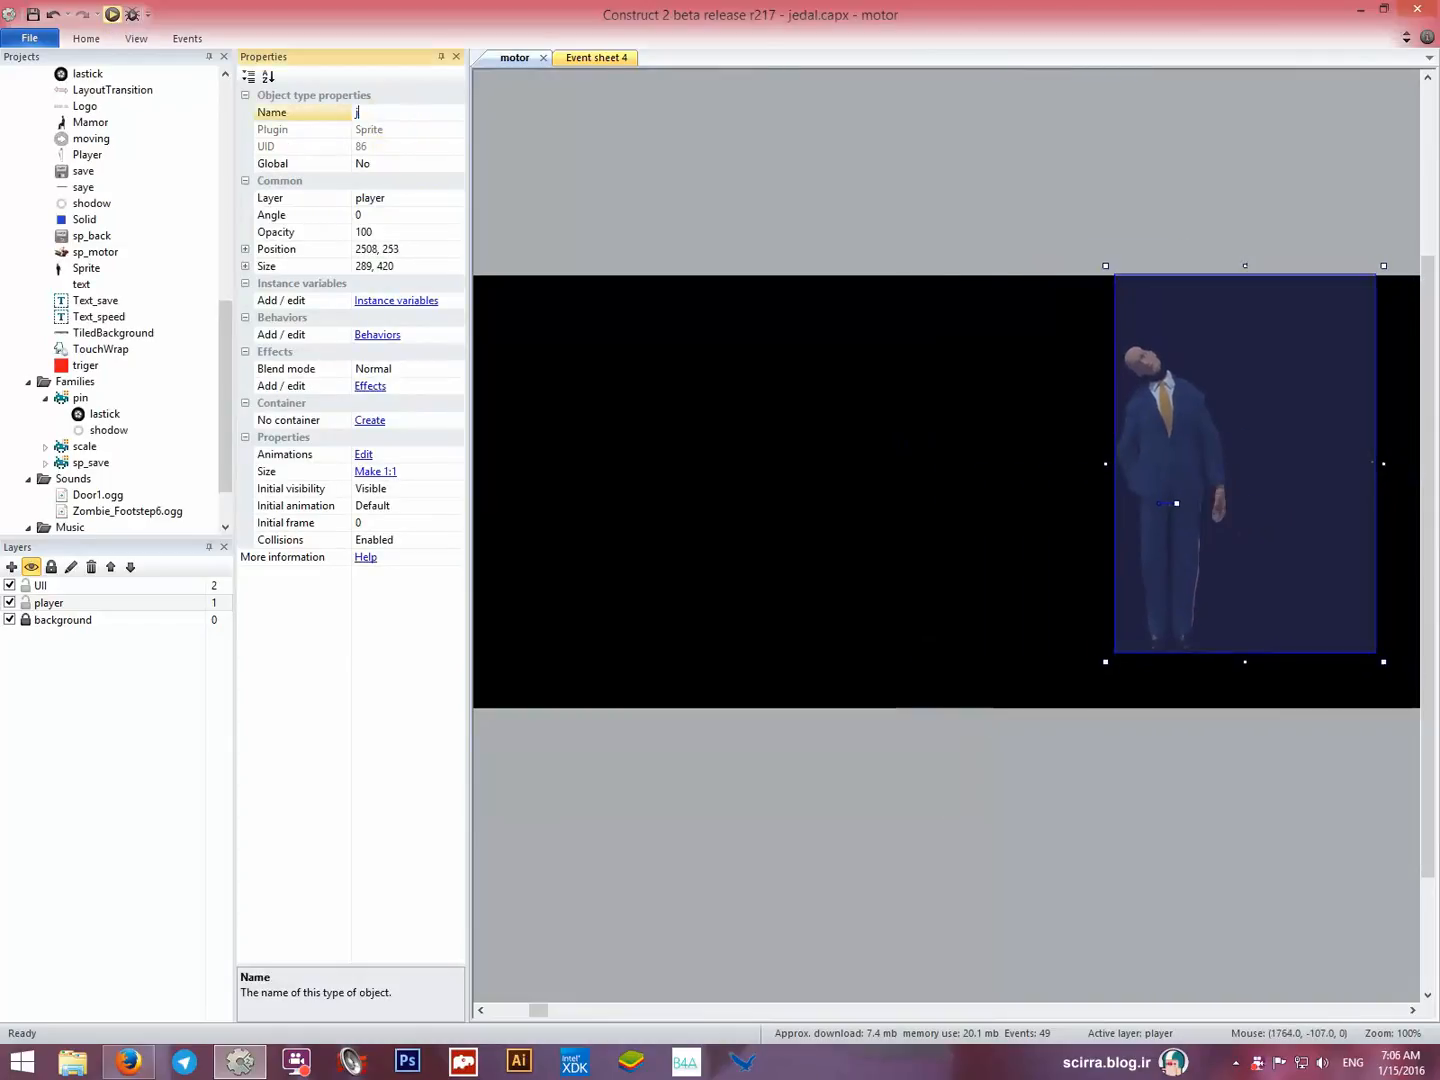
text(jenaze)
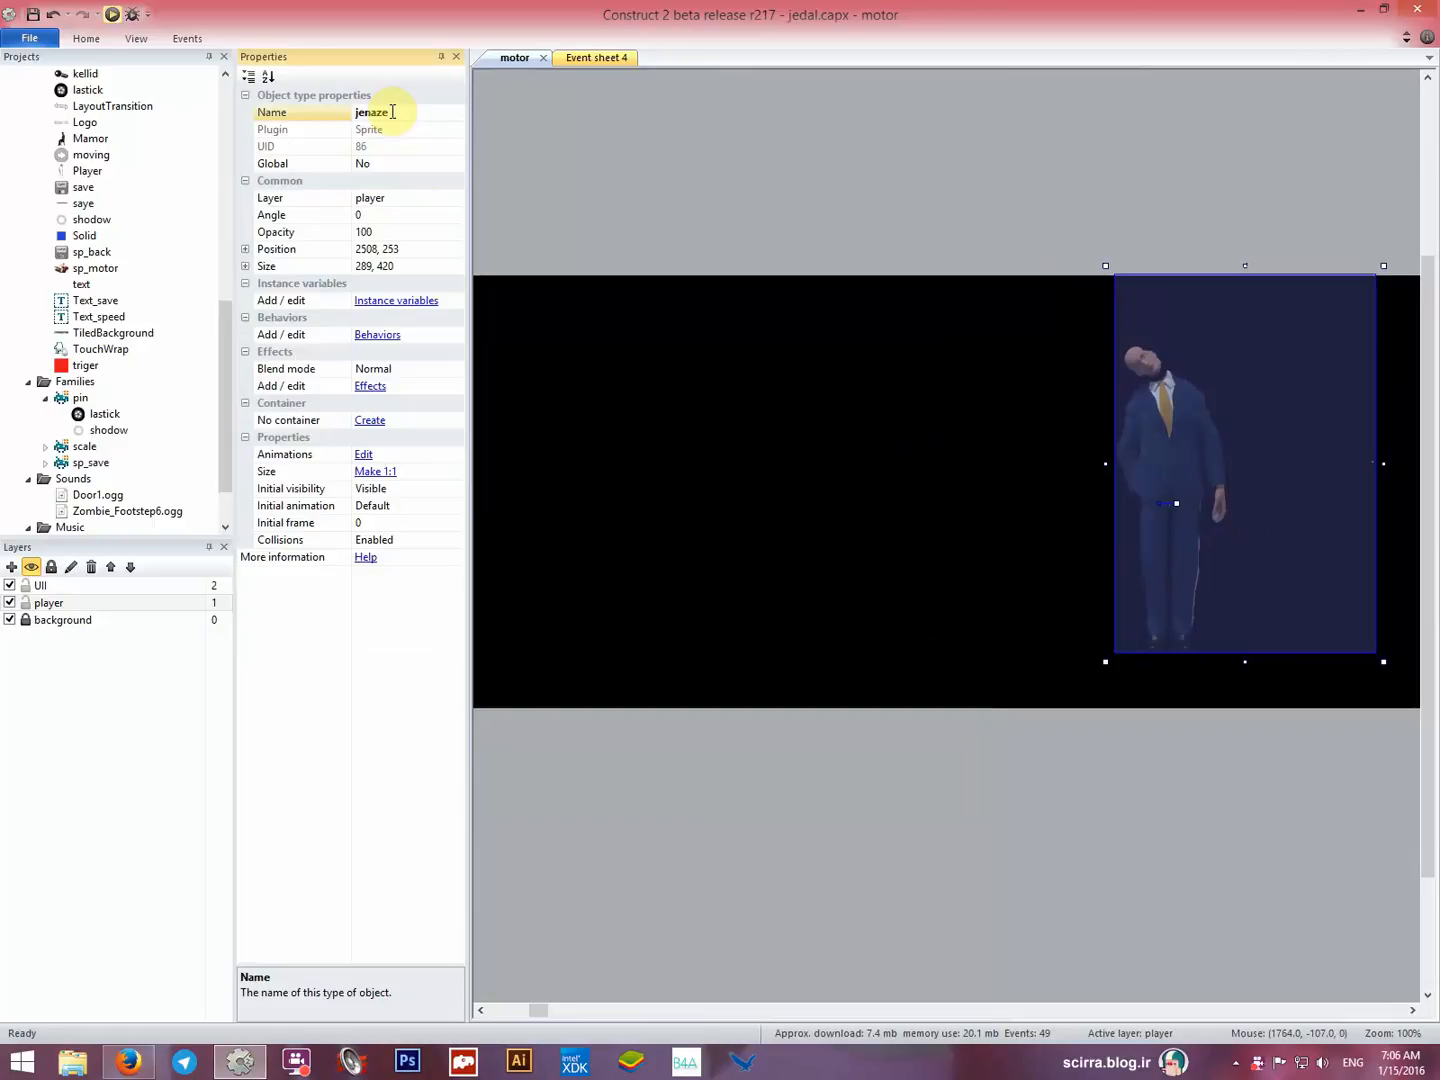
click(988, 610)
Place several copies of the jenaze sprite along the motor layout, including ones at about 1725, 257 and 6651, 248.
ctrl+scroll(1049, 592, down, 7)
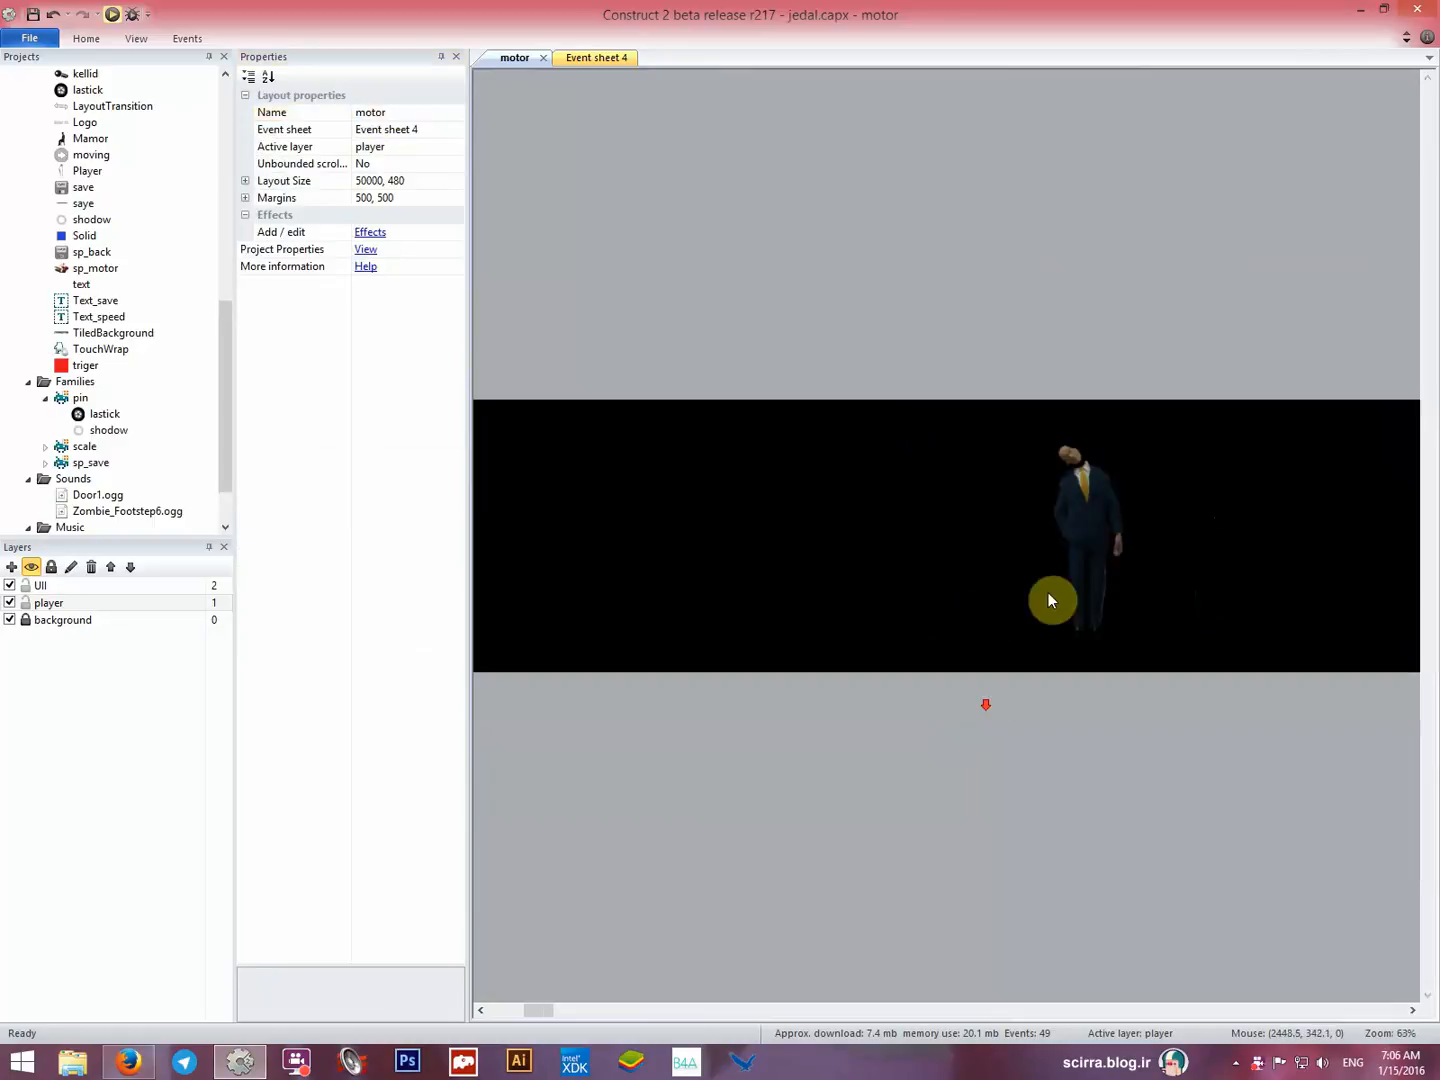
click(1053, 571)
ctrl+drag(1053, 571, 1162, 579)
drag(774, 576, 775, 572)
ctrl+drag(1159, 549, 1372, 580)
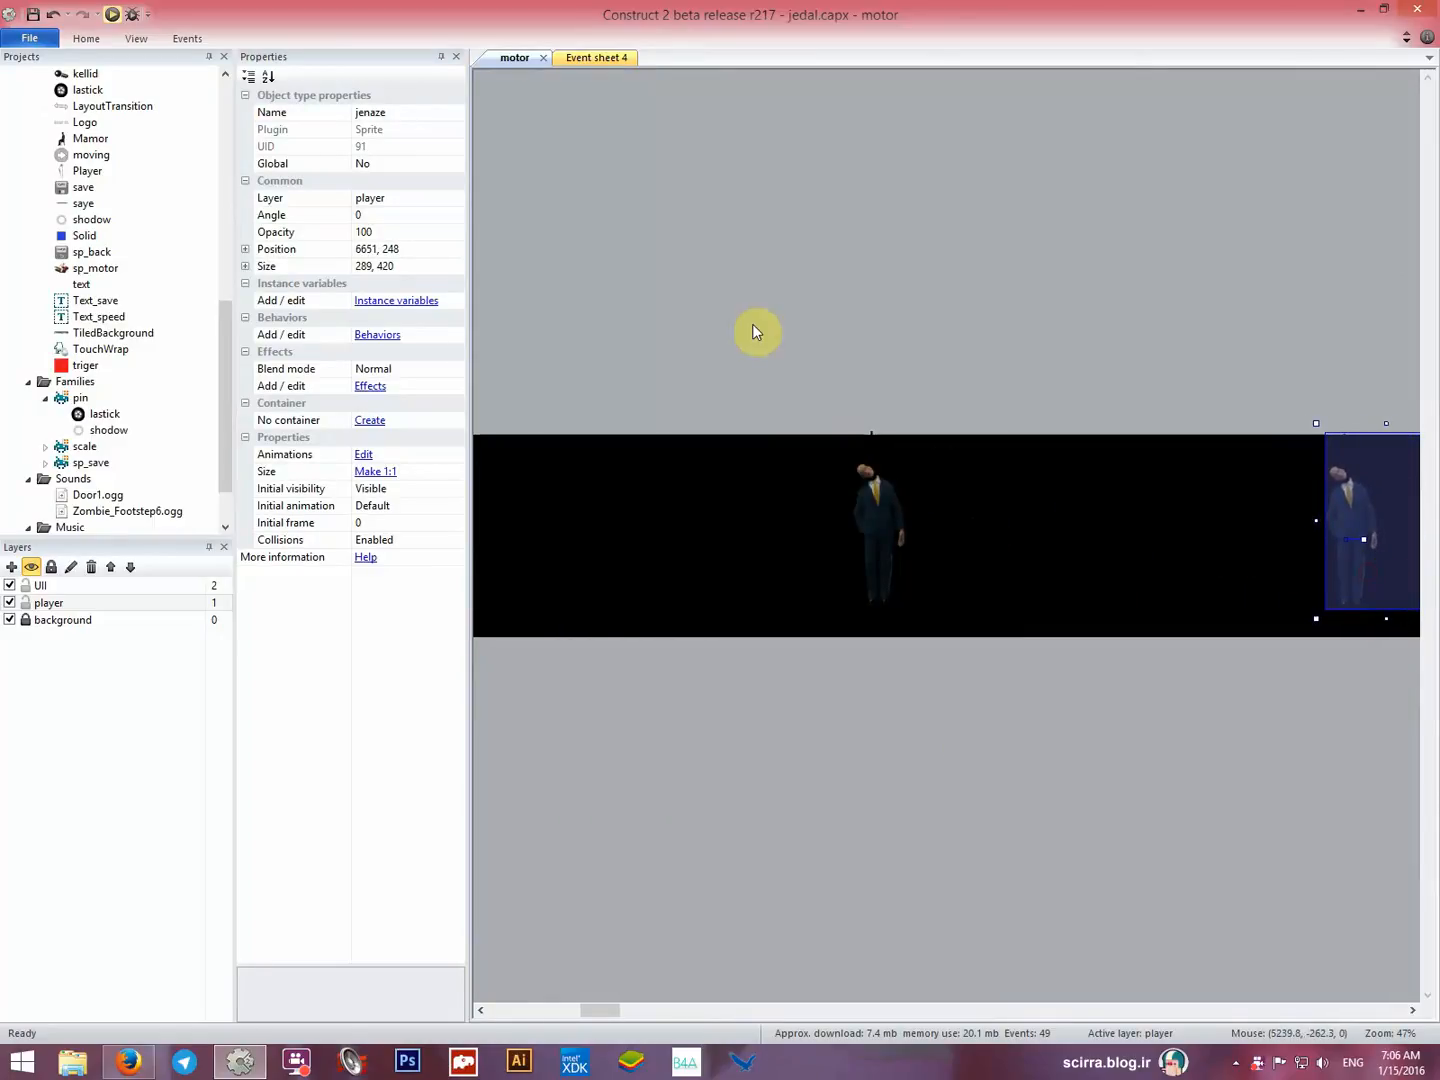
click(619, 1013)
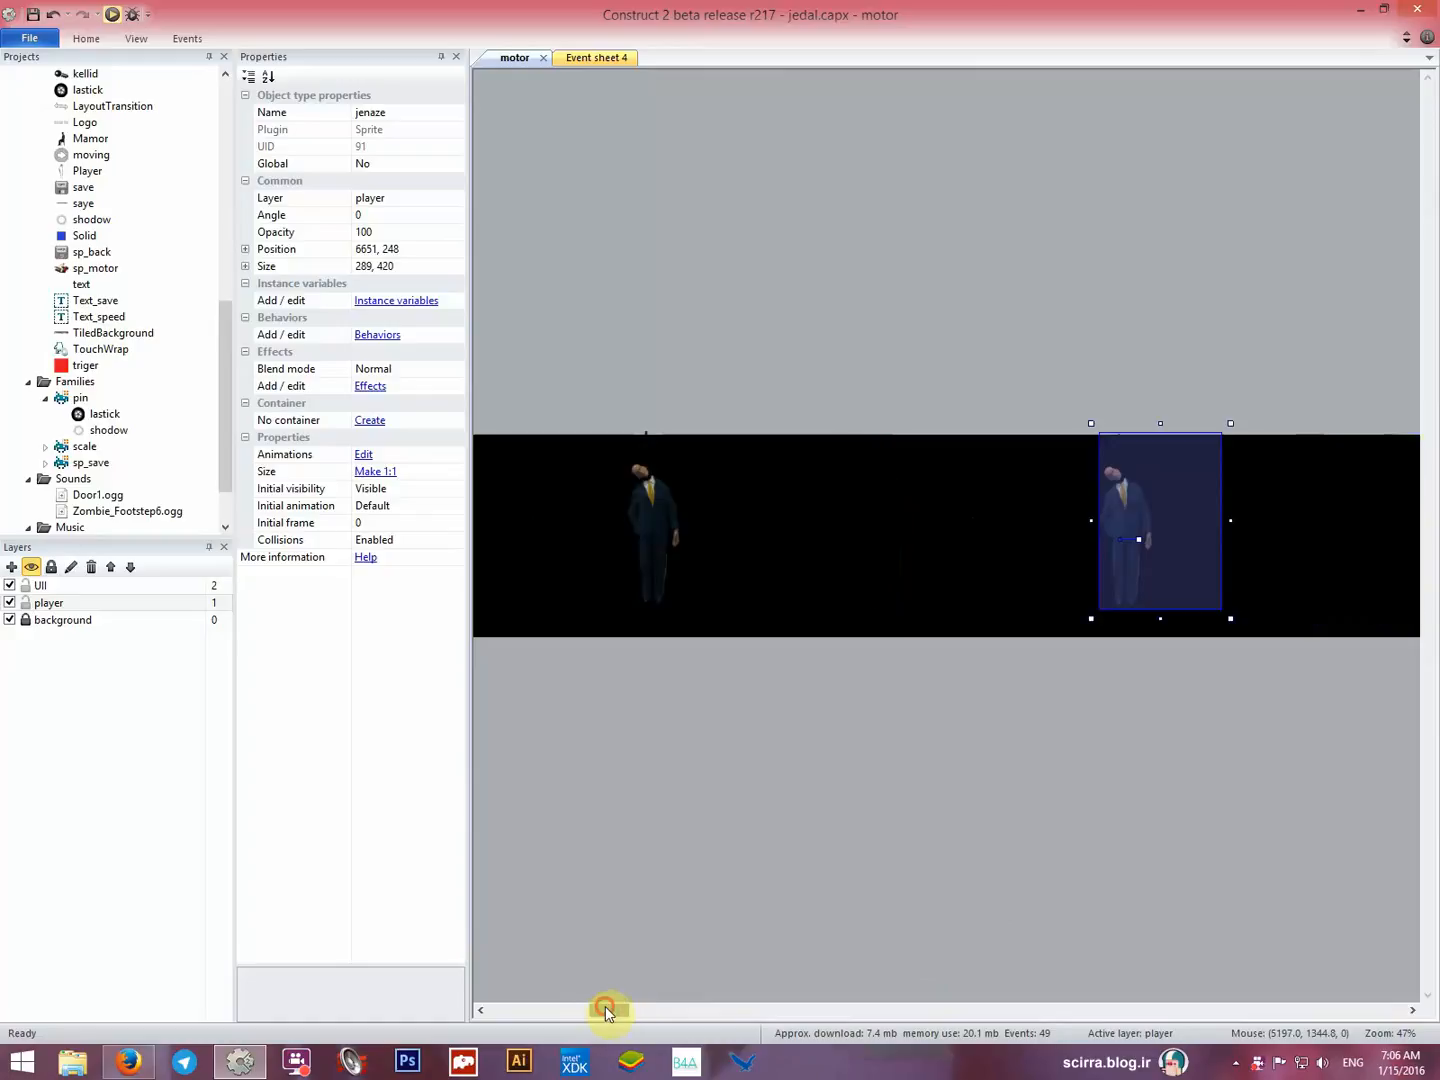
drag(605, 1008, 508, 1008)
click(1247, 550)
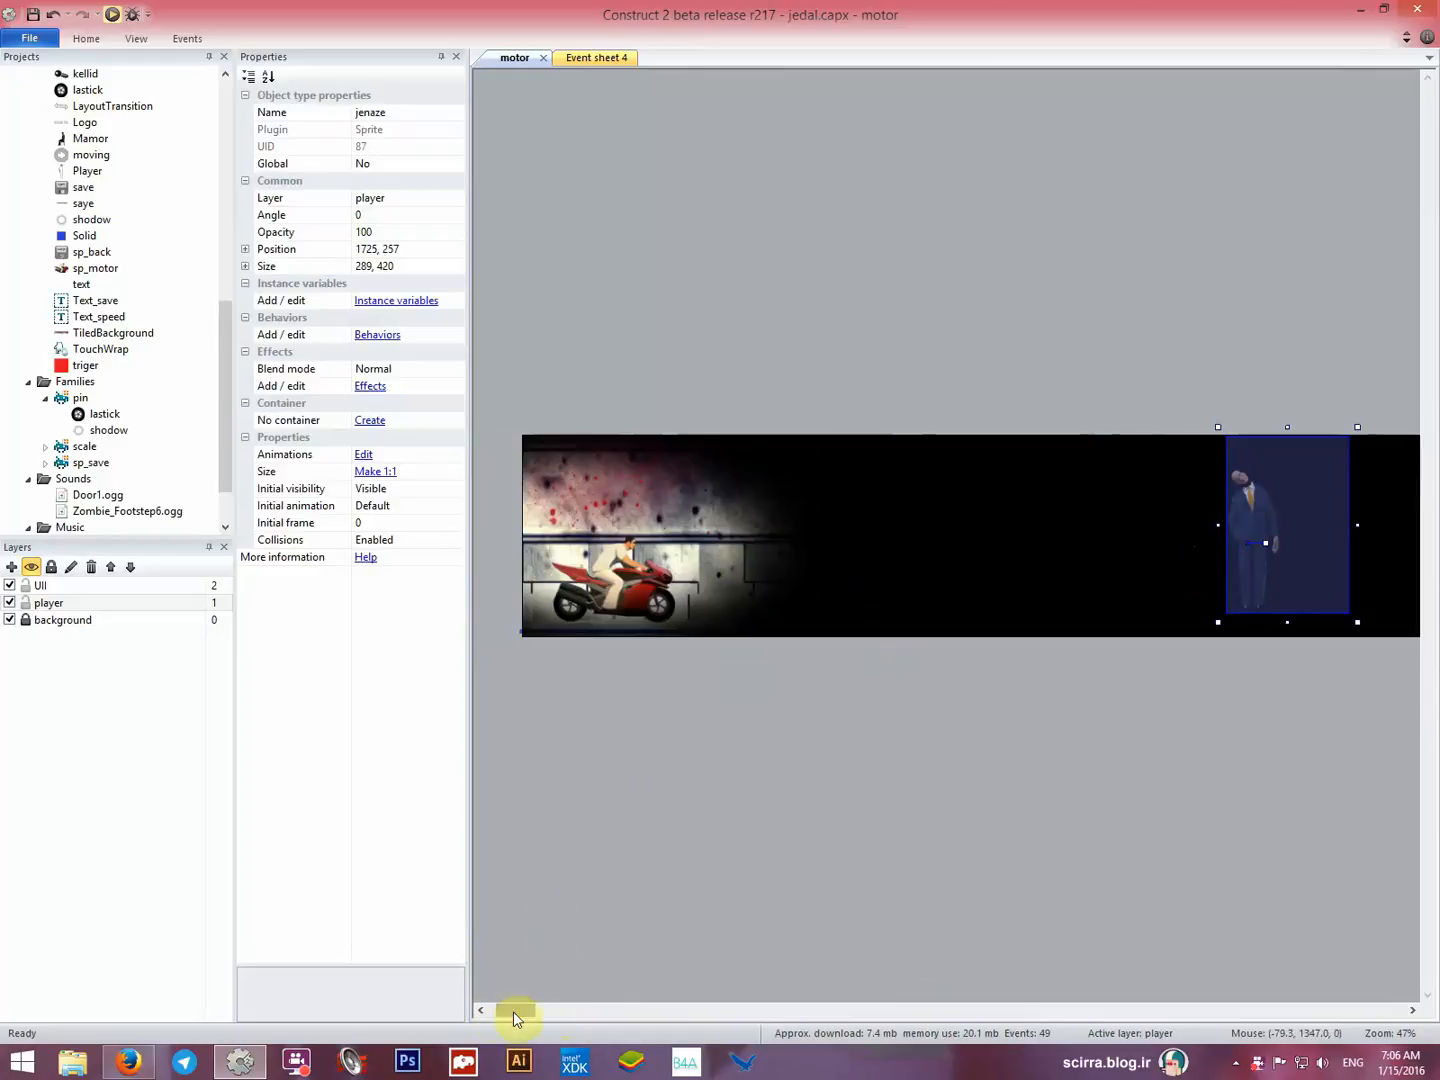
mouse_move(513, 1011)
mouse_down()
mouse_move(541, 1009)
mouse_move(523, 1012)
mouse_up()
click(959, 572)
Select all jenaze instances through the project's object list and move them to the background layer.
drag(225, 389, 212, 305)
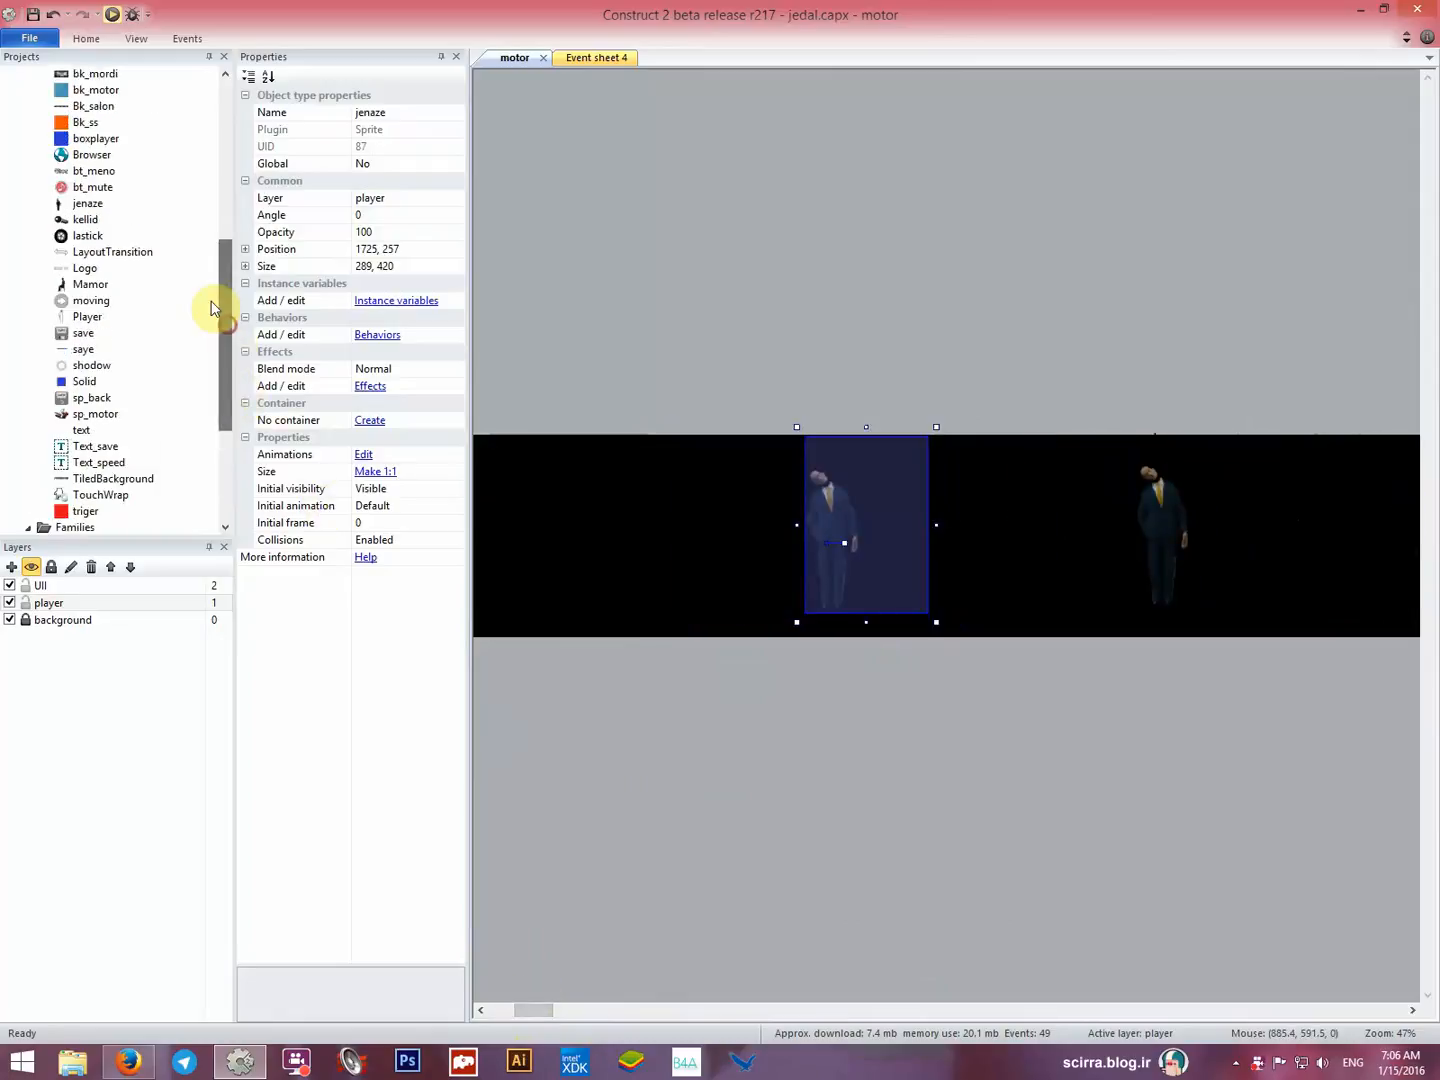
click(86, 206)
click(456, 181)
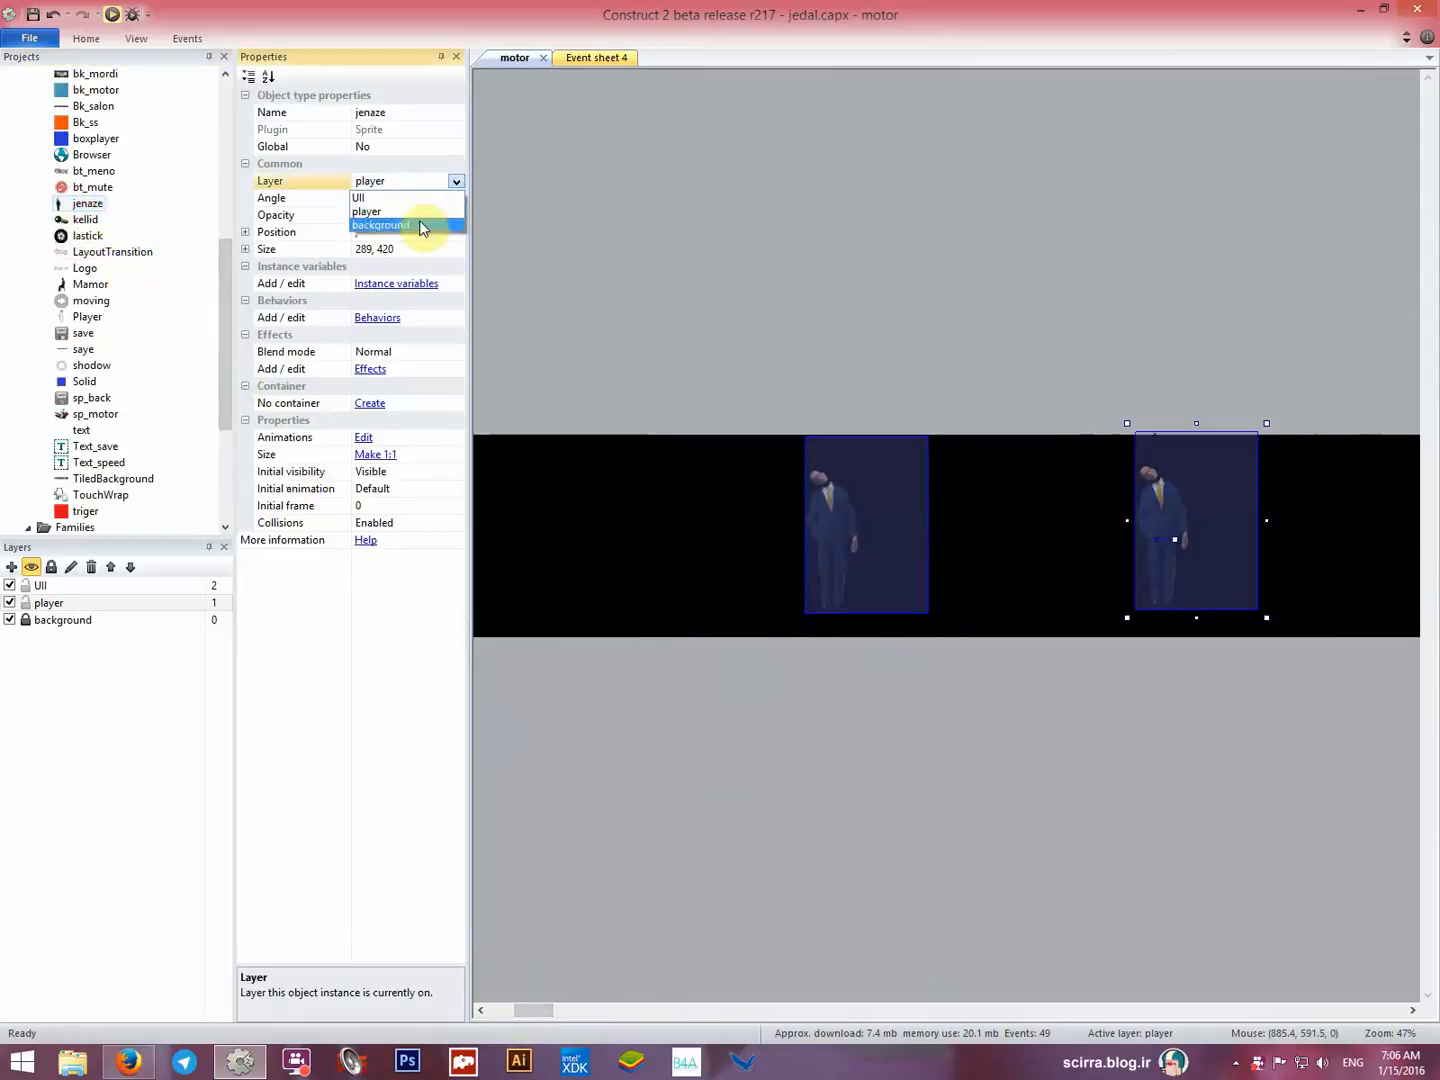
click(420, 226)
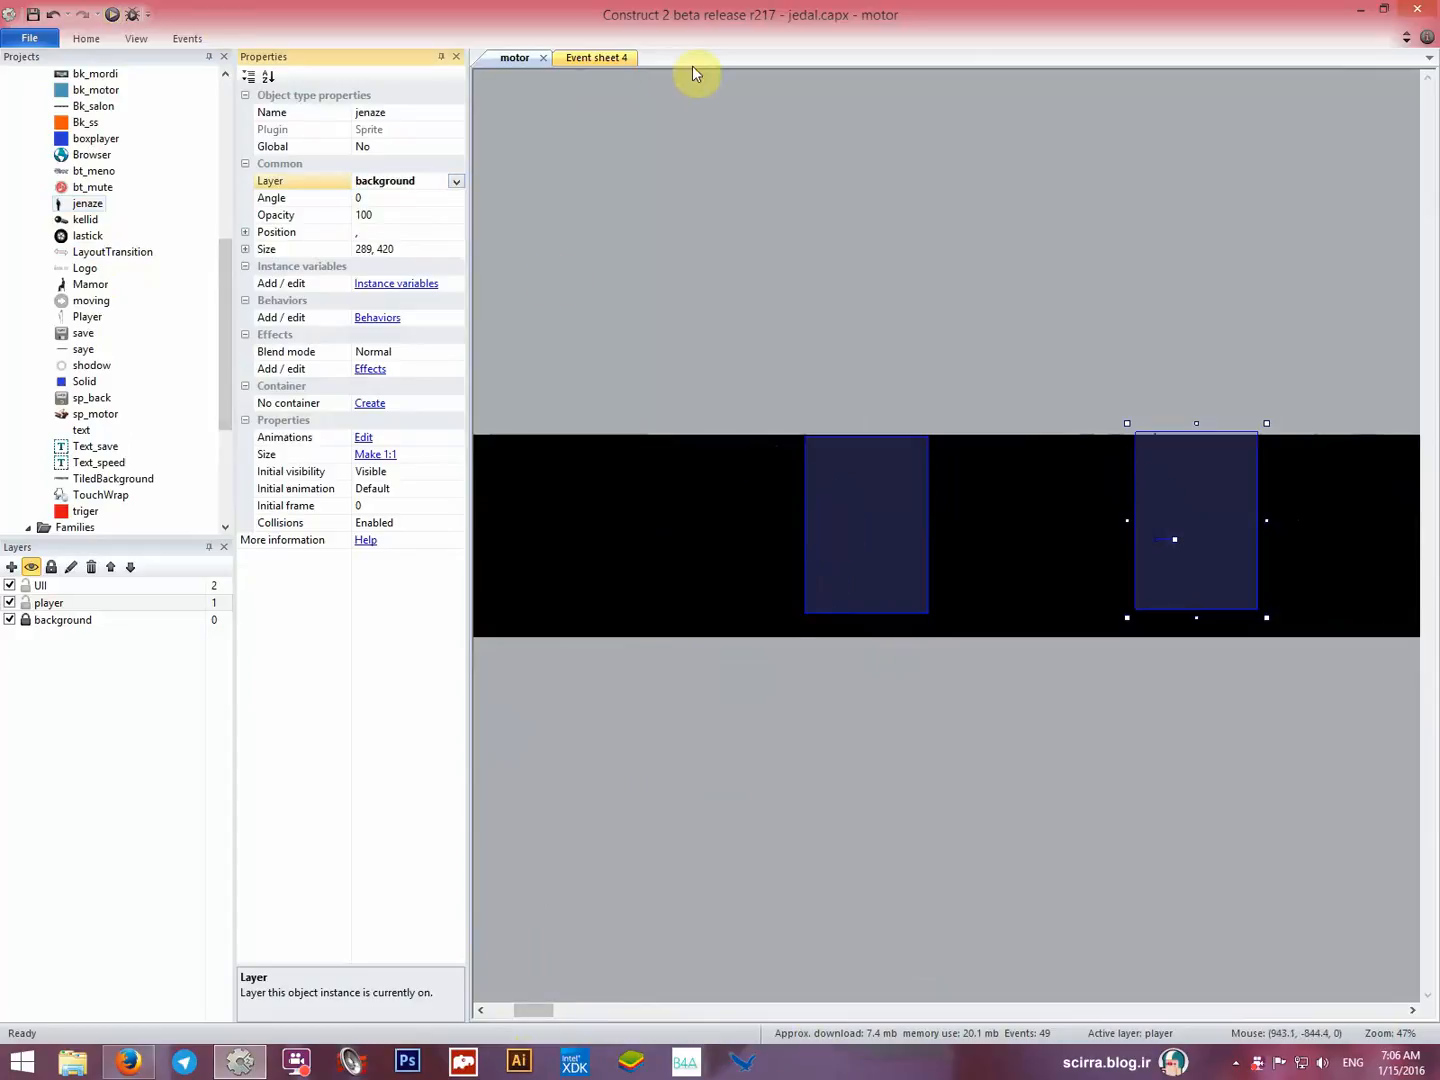
Add an event to Event sheet 4 that triggers when sp_motor collides with the jenaze sprite.
click(594, 59)
click(587, 234)
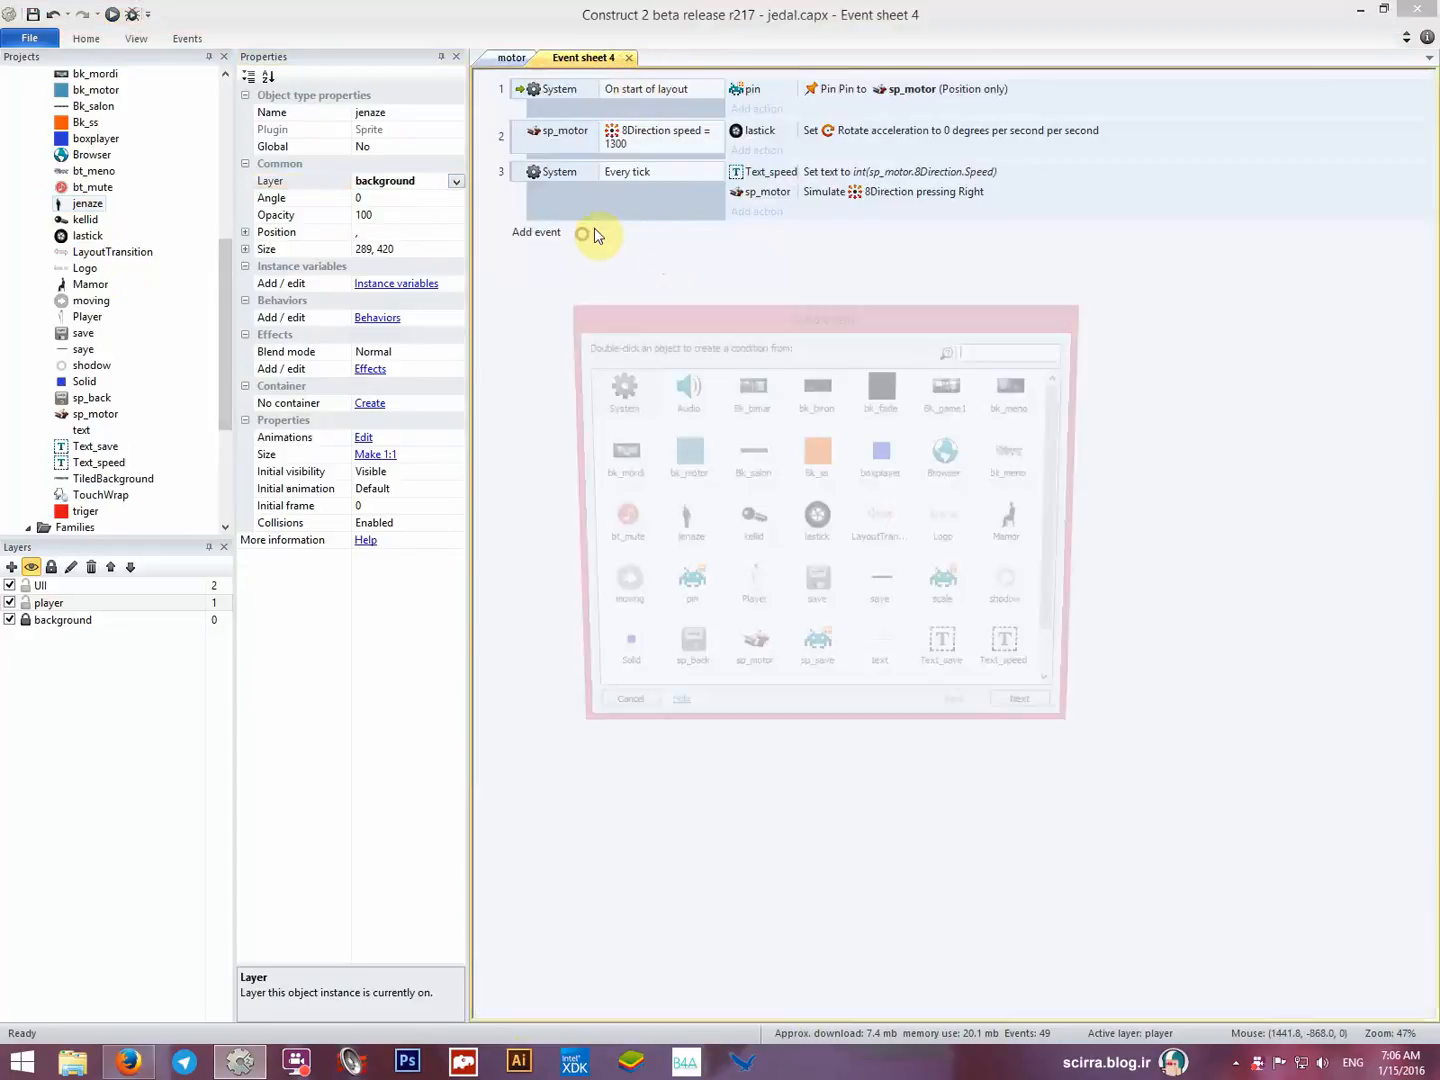
scroll(808, 520, down, 2)
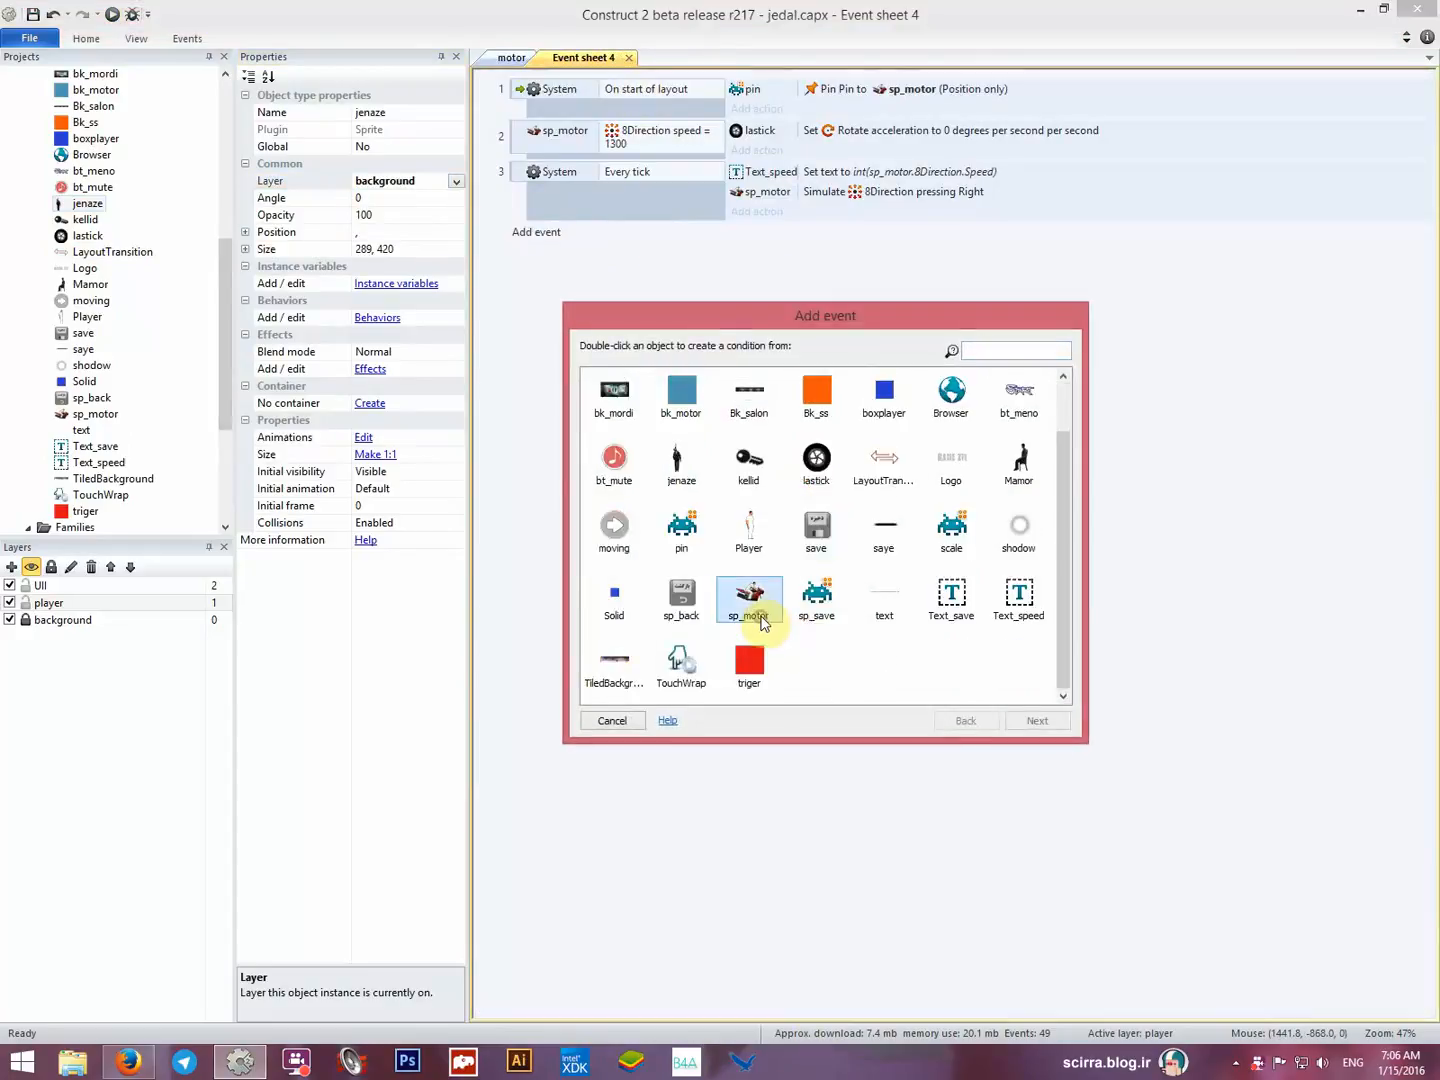
double_click(752, 616)
scroll(781, 614, down, 2)
click(818, 607)
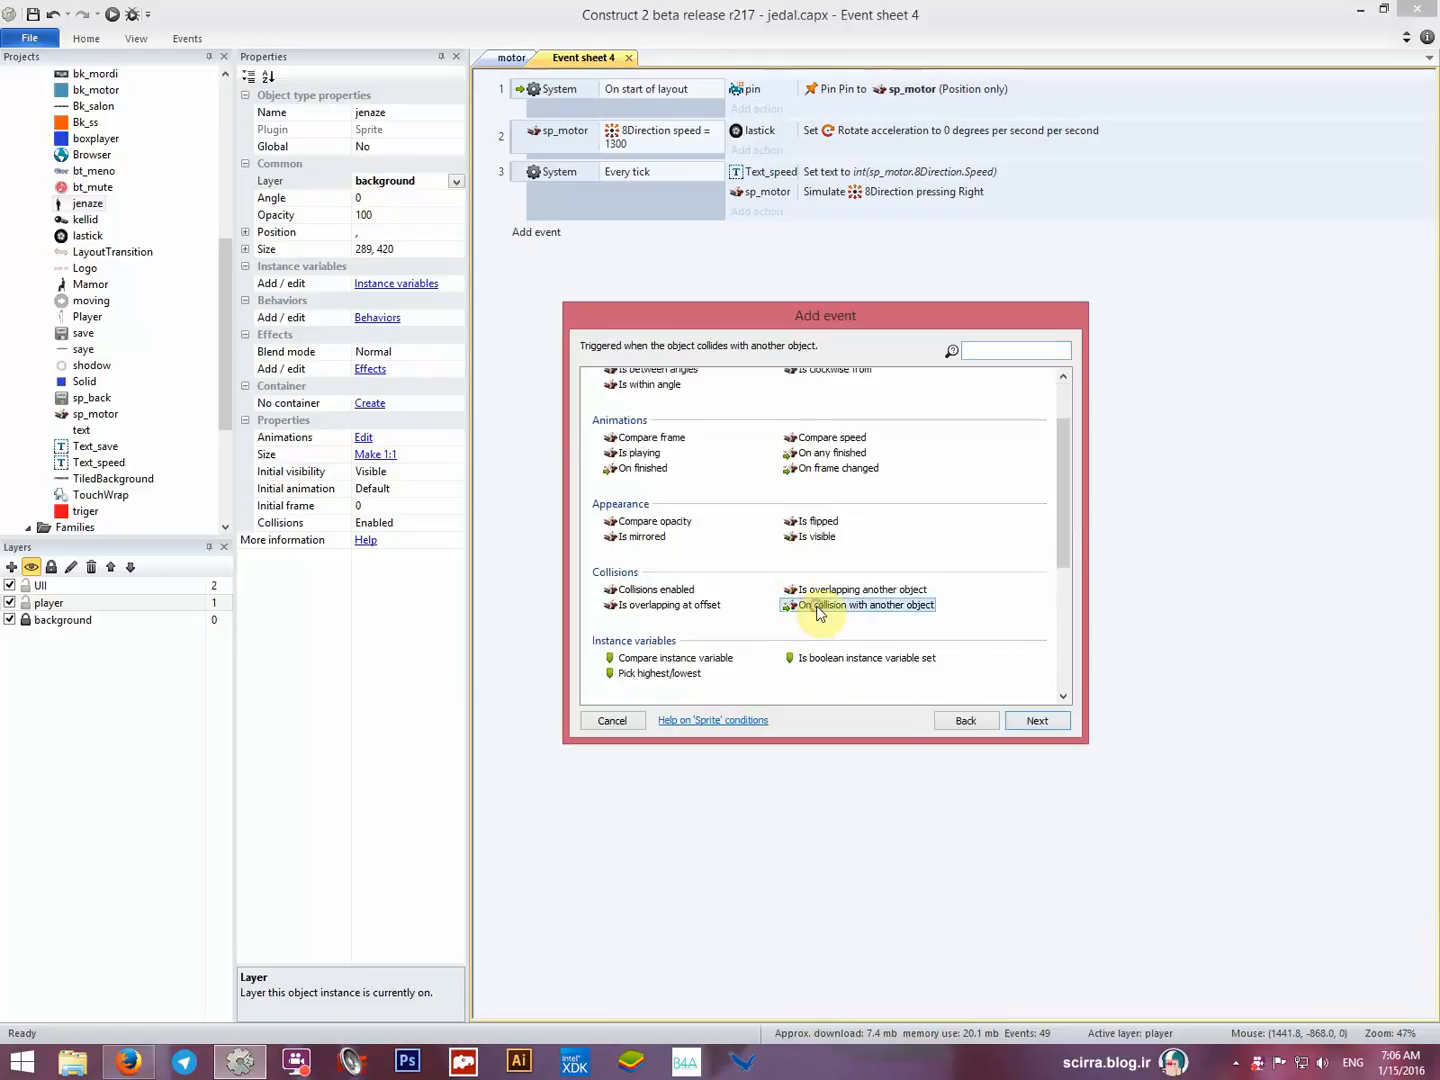
click(828, 590)
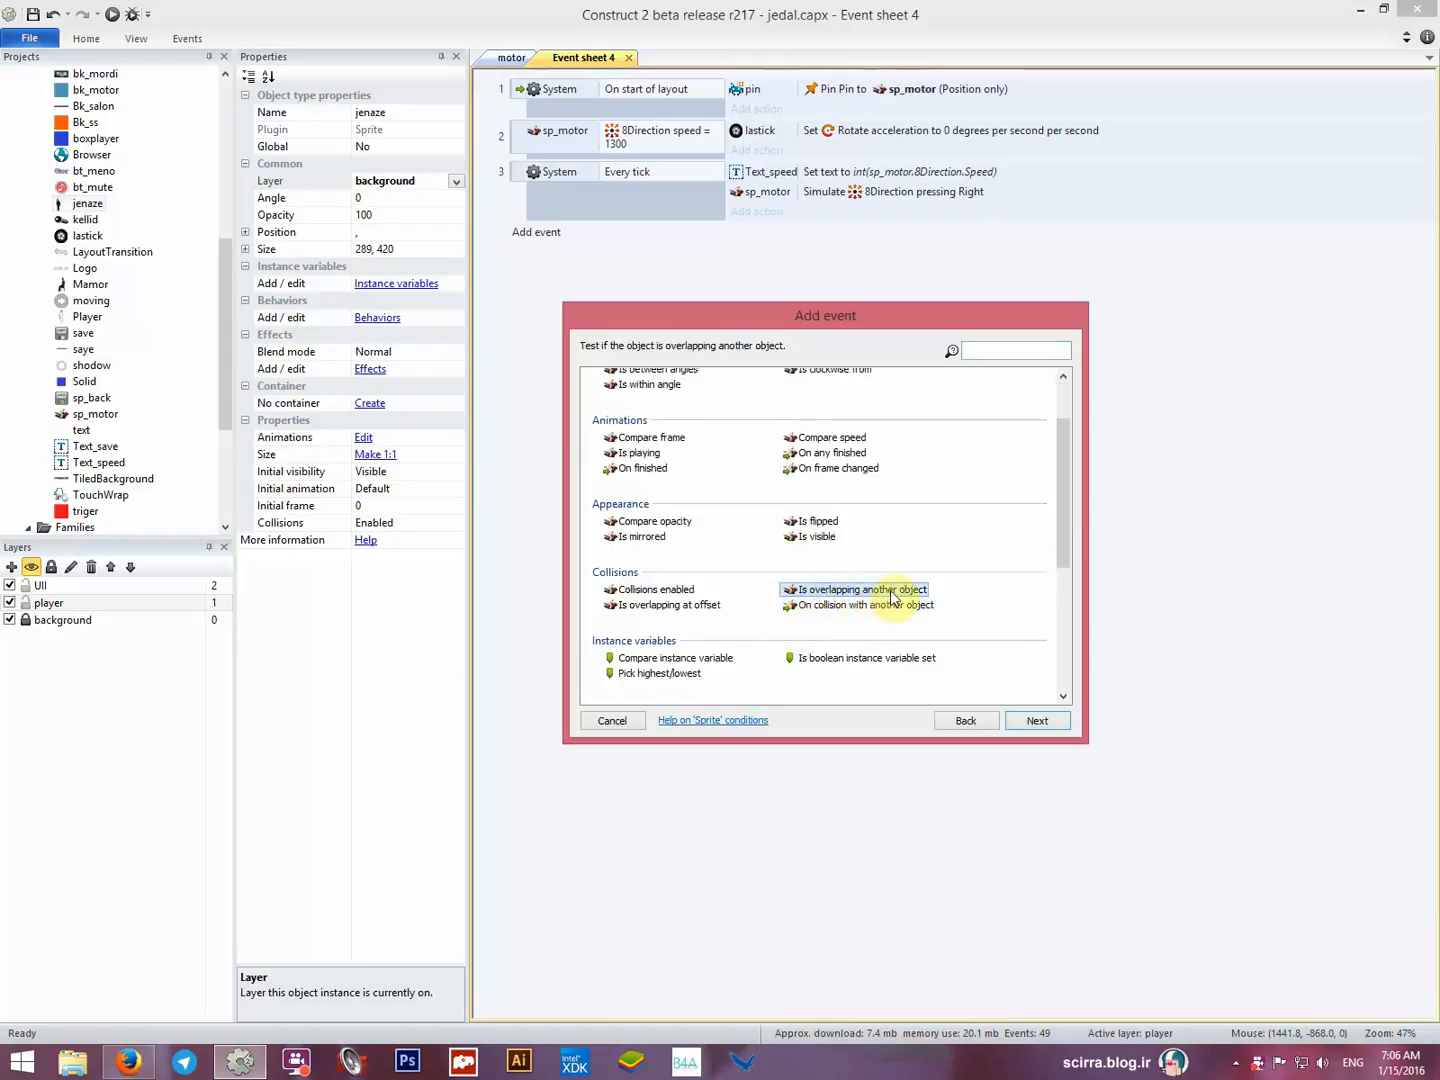
click(857, 608)
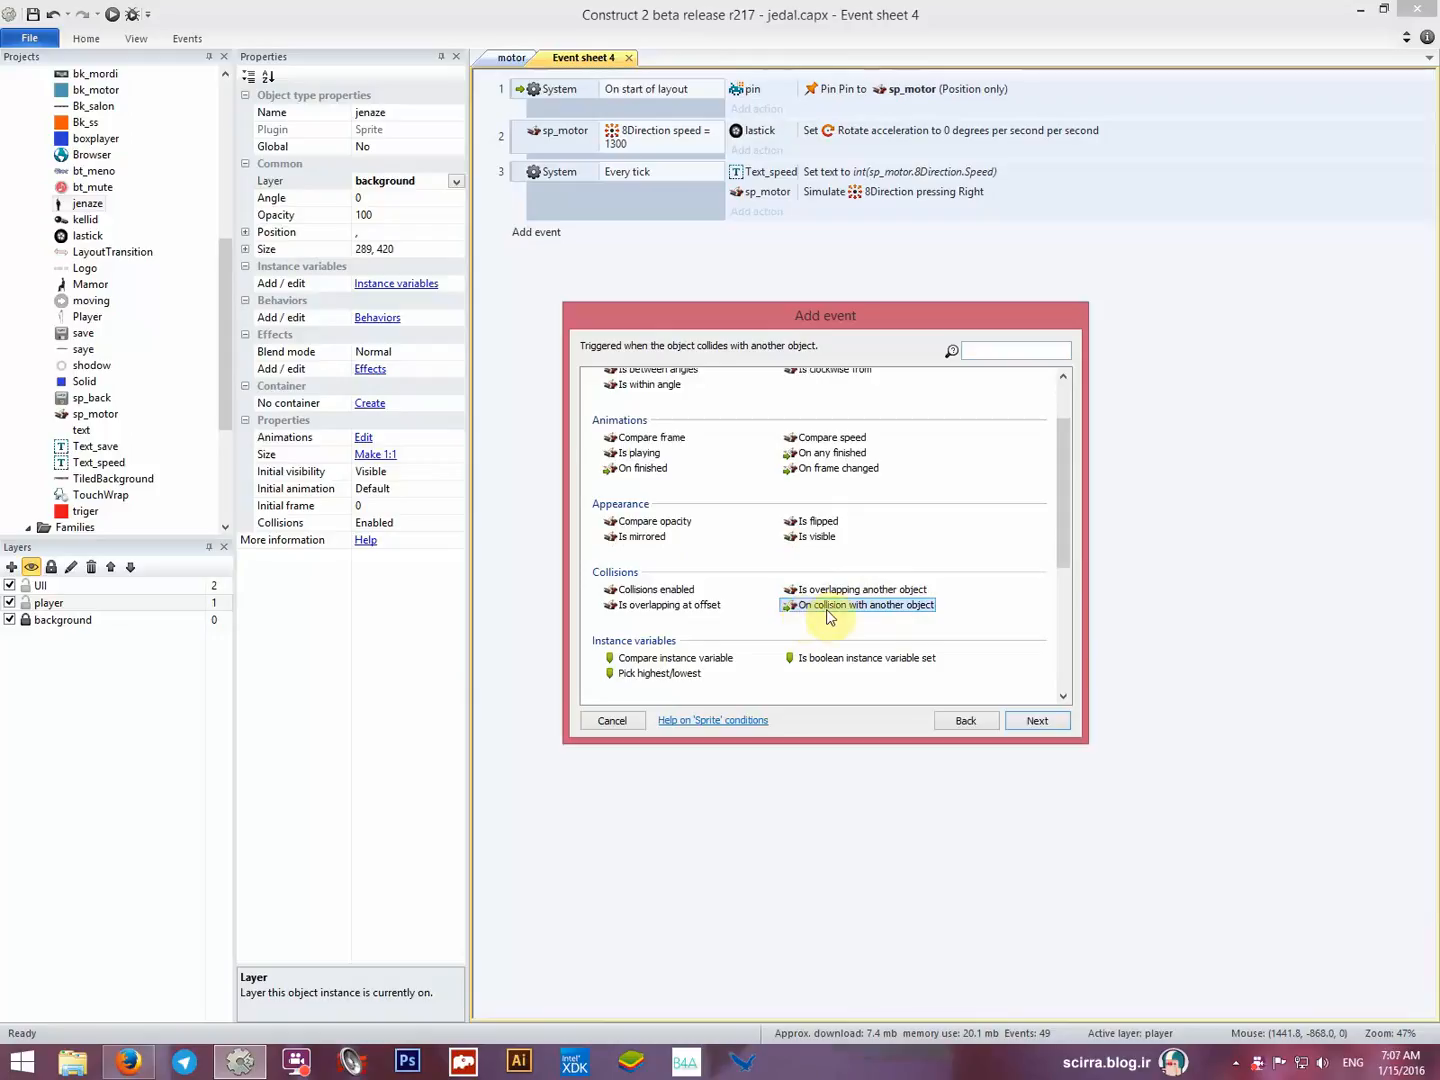
double_click(827, 606)
click(798, 597)
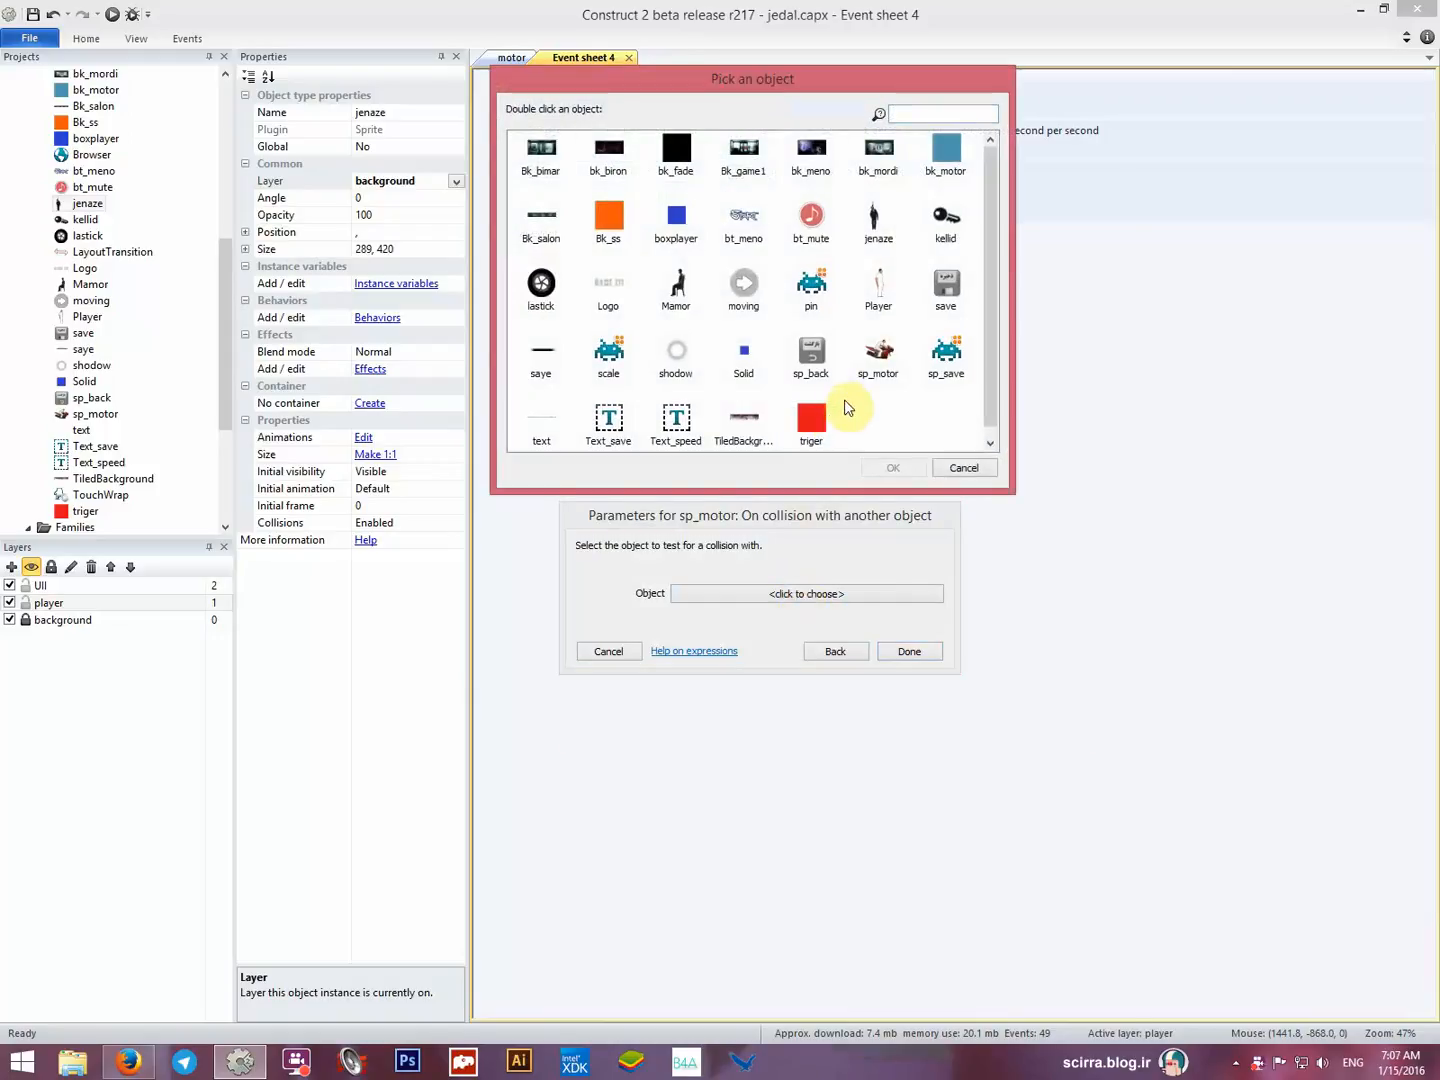
double_click(870, 219)
click(909, 651)
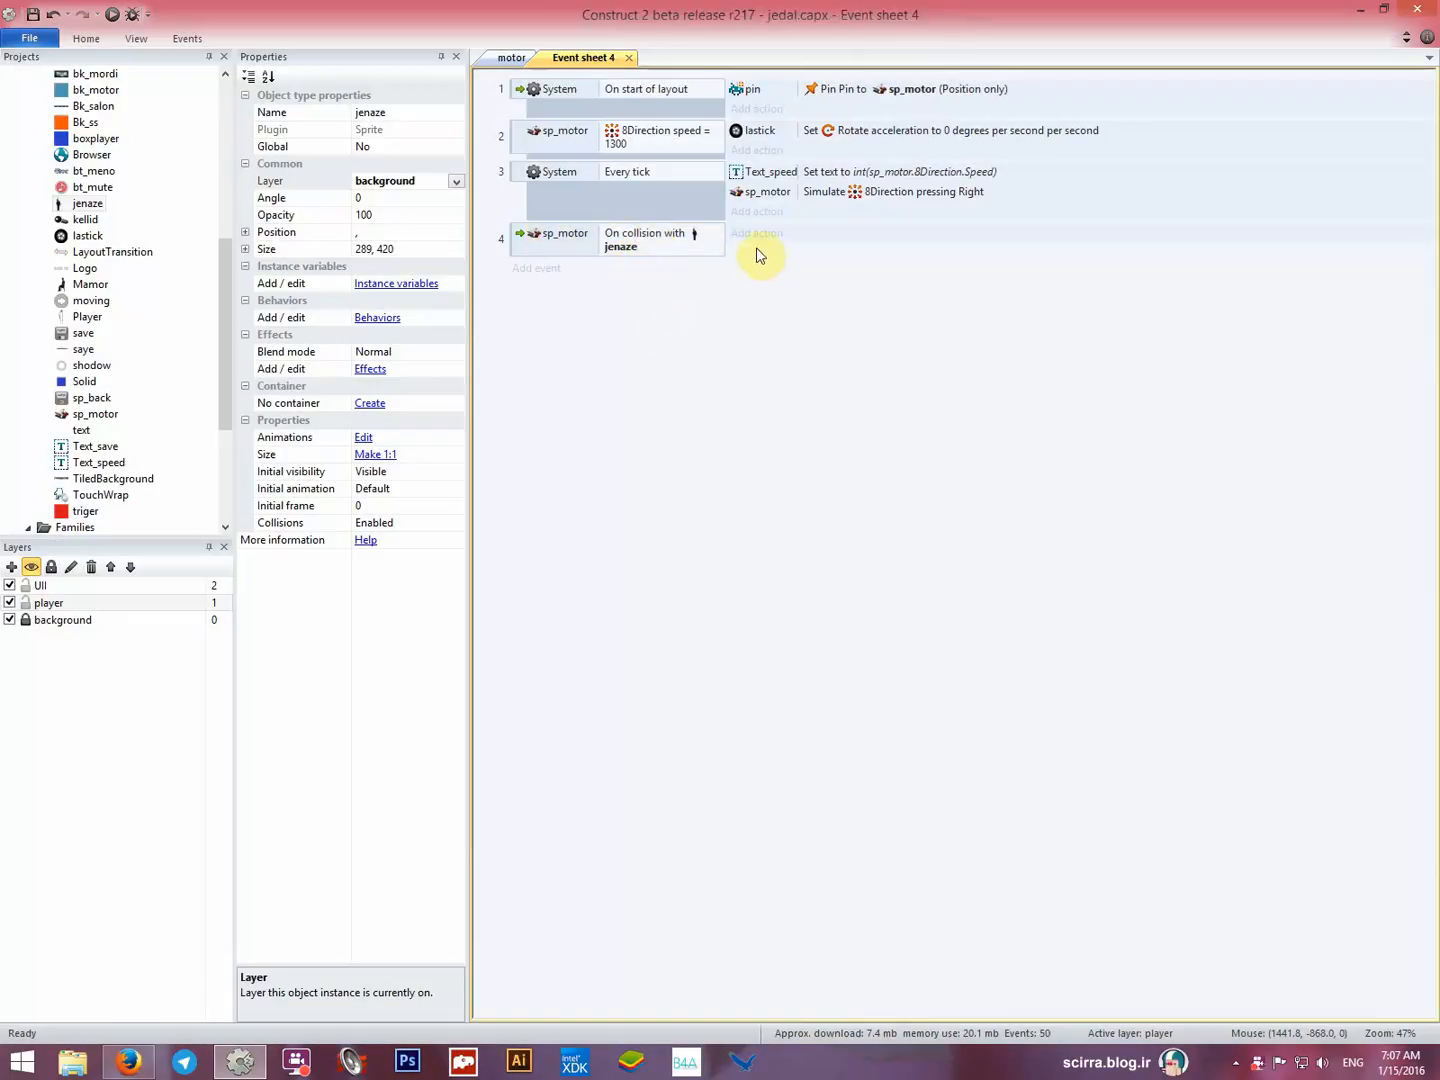
Add a ScrollTo Shake action on sp_motor to the jenaze collision event with magnitude 10, 0.5 seconds and Reducing magnitude, and preview the layout.
click(757, 240)
double_click(769, 657)
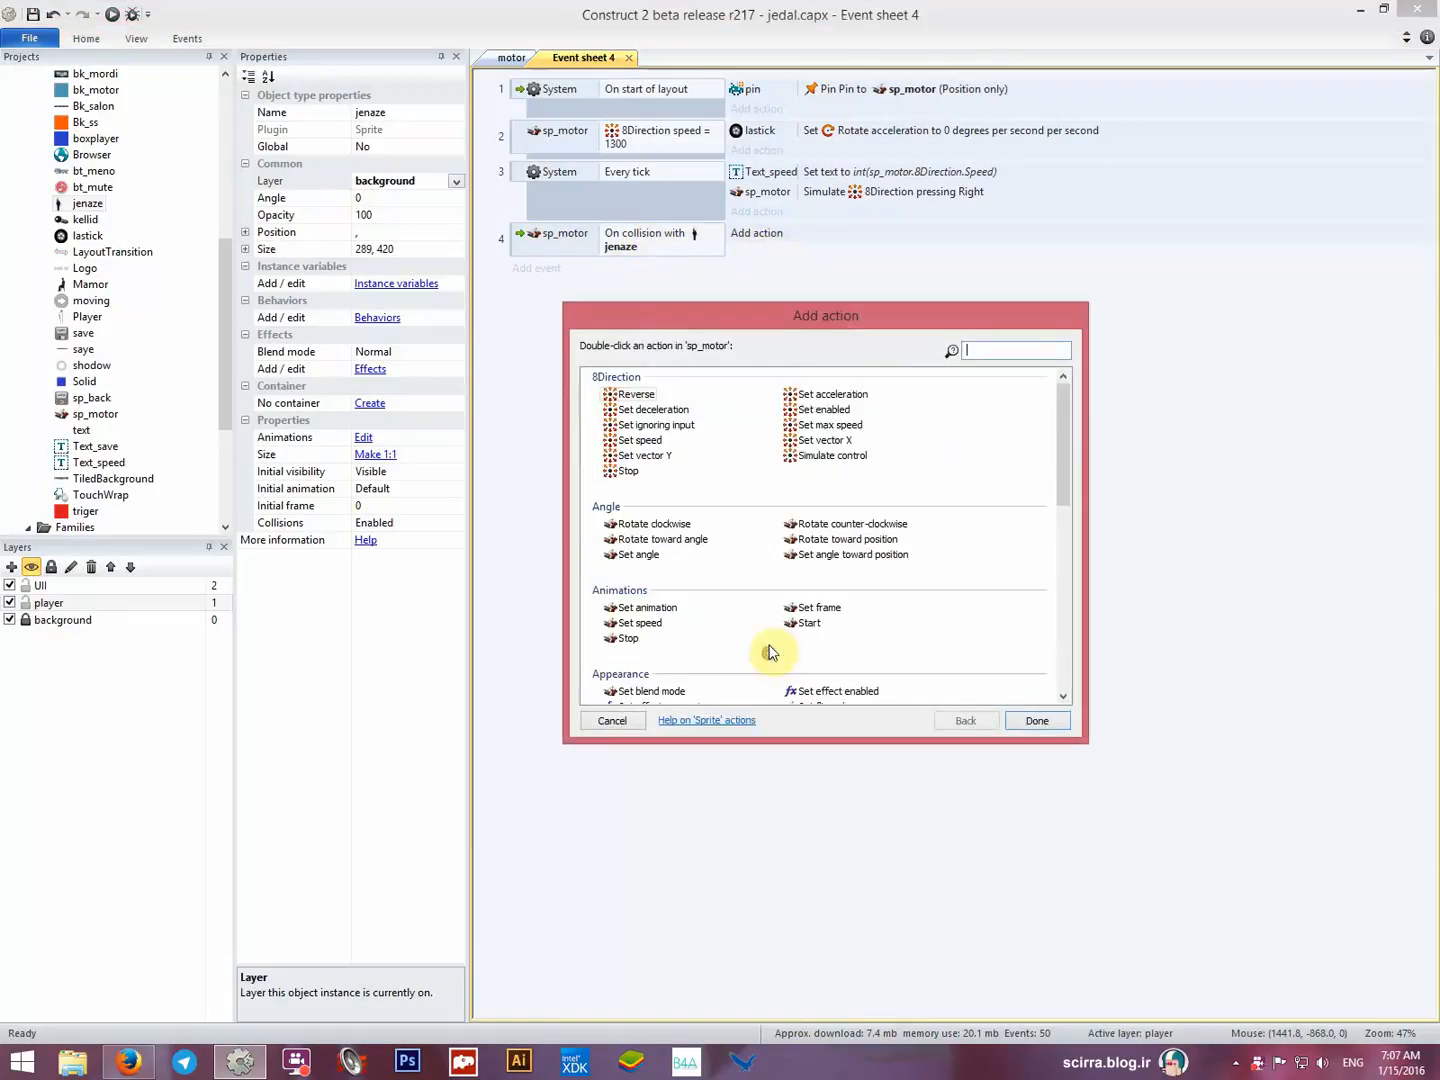
scroll(775, 572, down, 10)
click(665, 554)
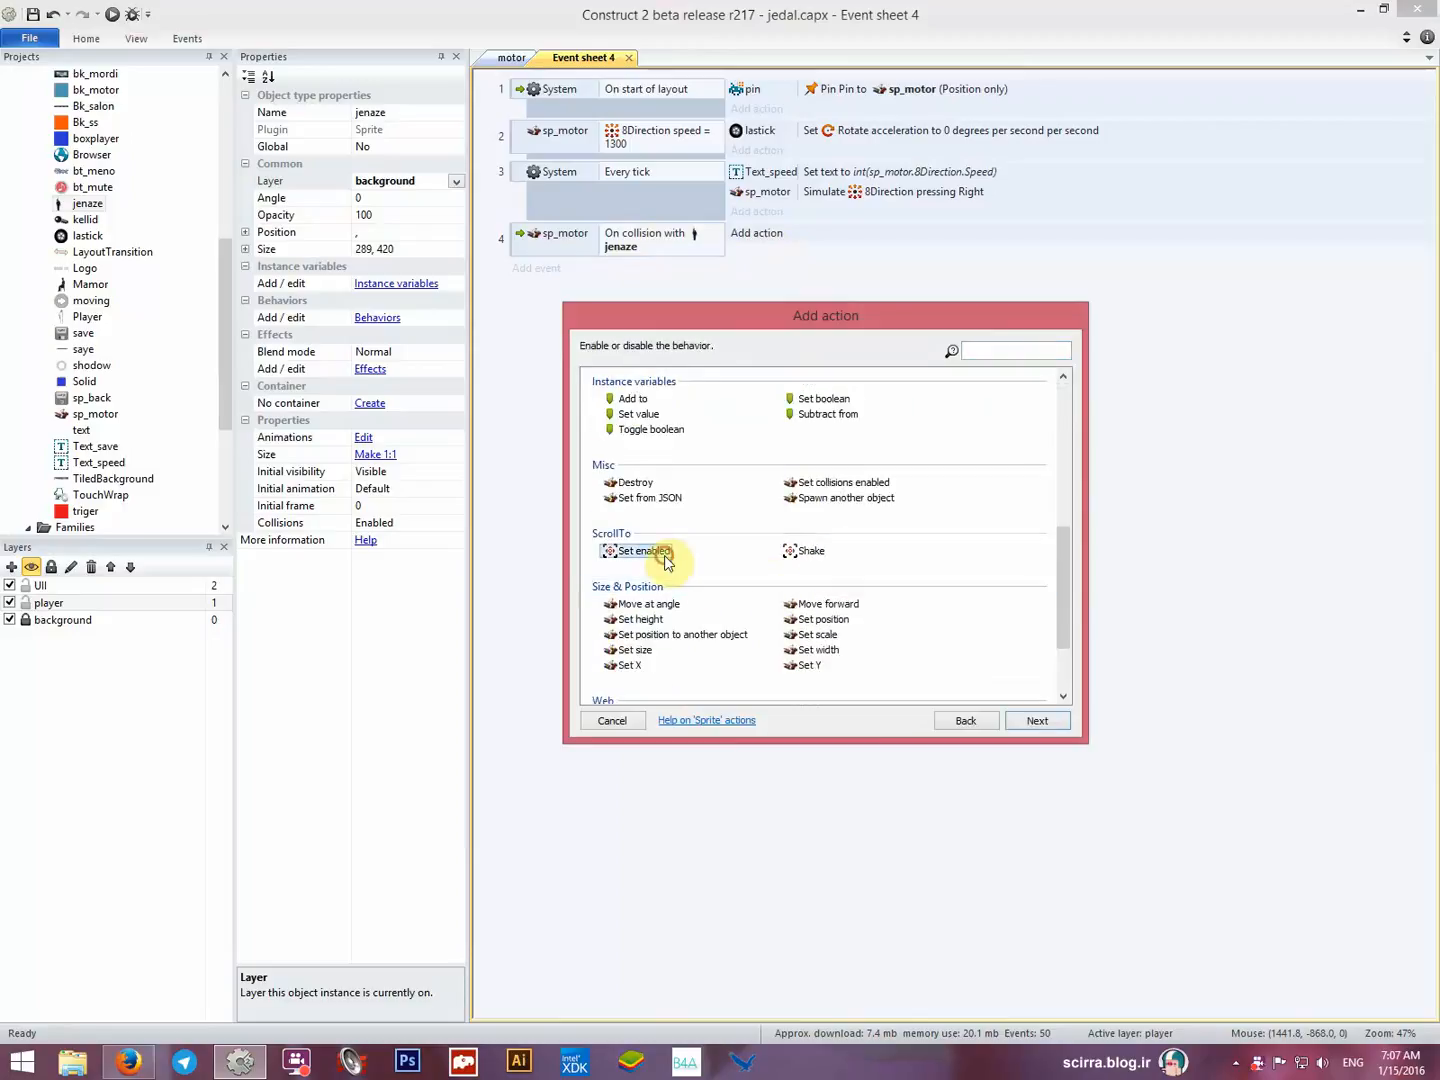
double_click(810, 551)
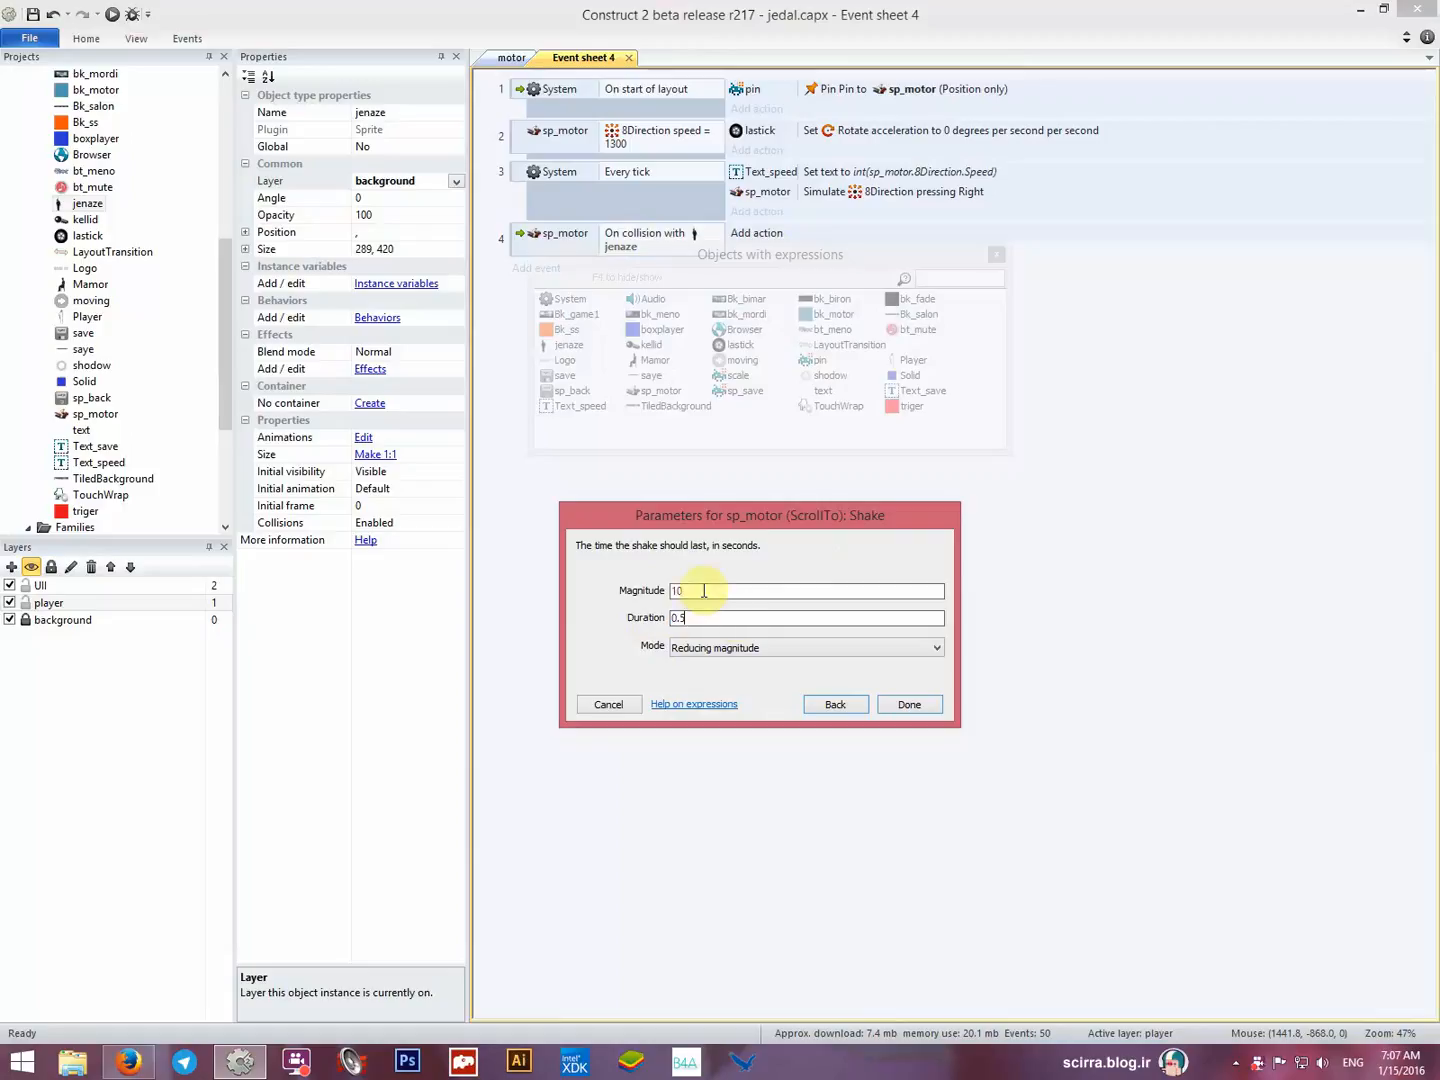
click(736, 650)
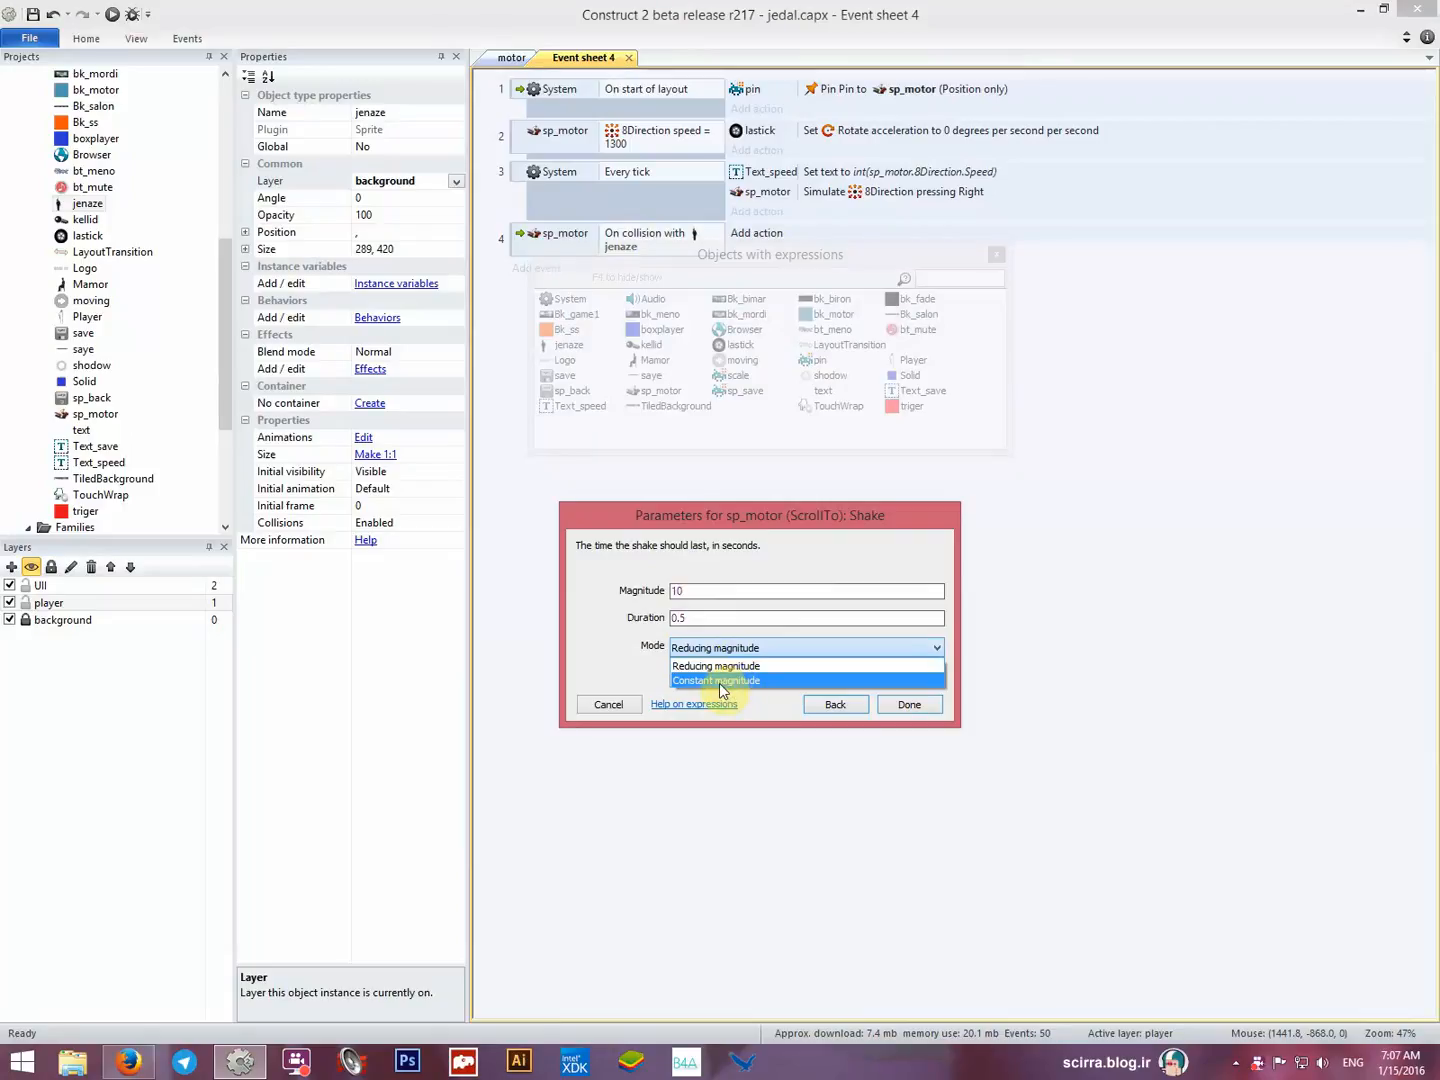
click(715, 666)
click(909, 706)
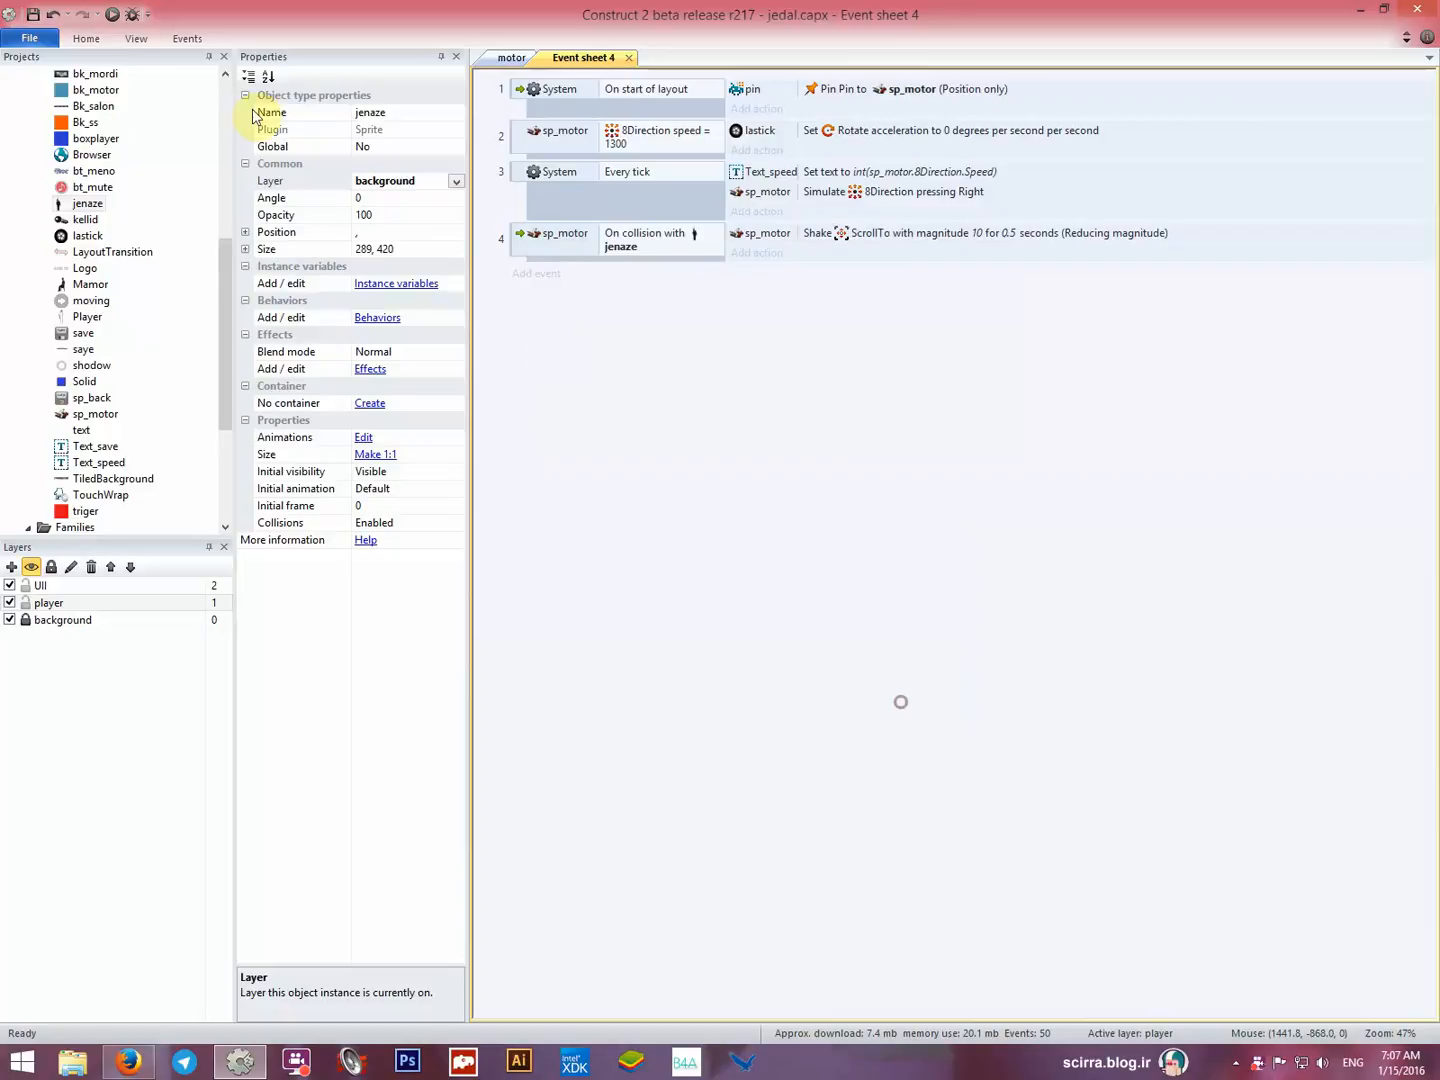
click(113, 13)
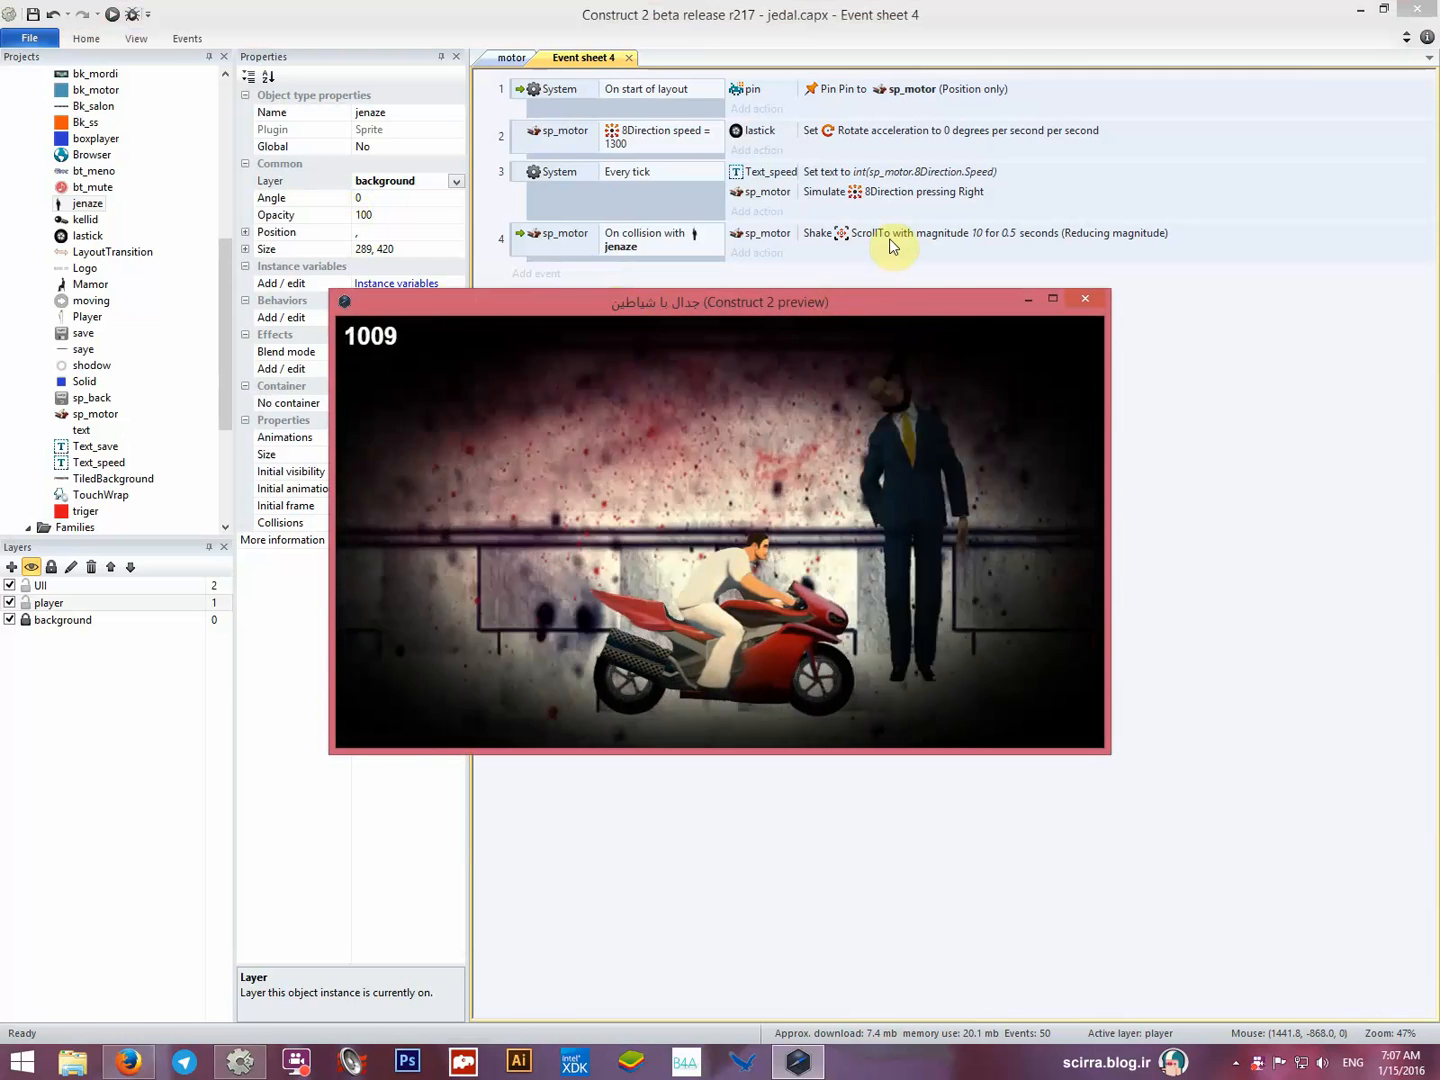
Change the collision event's Shake mode to Constant magnitude and preview the layout.
click(891, 243)
double_click(891, 243)
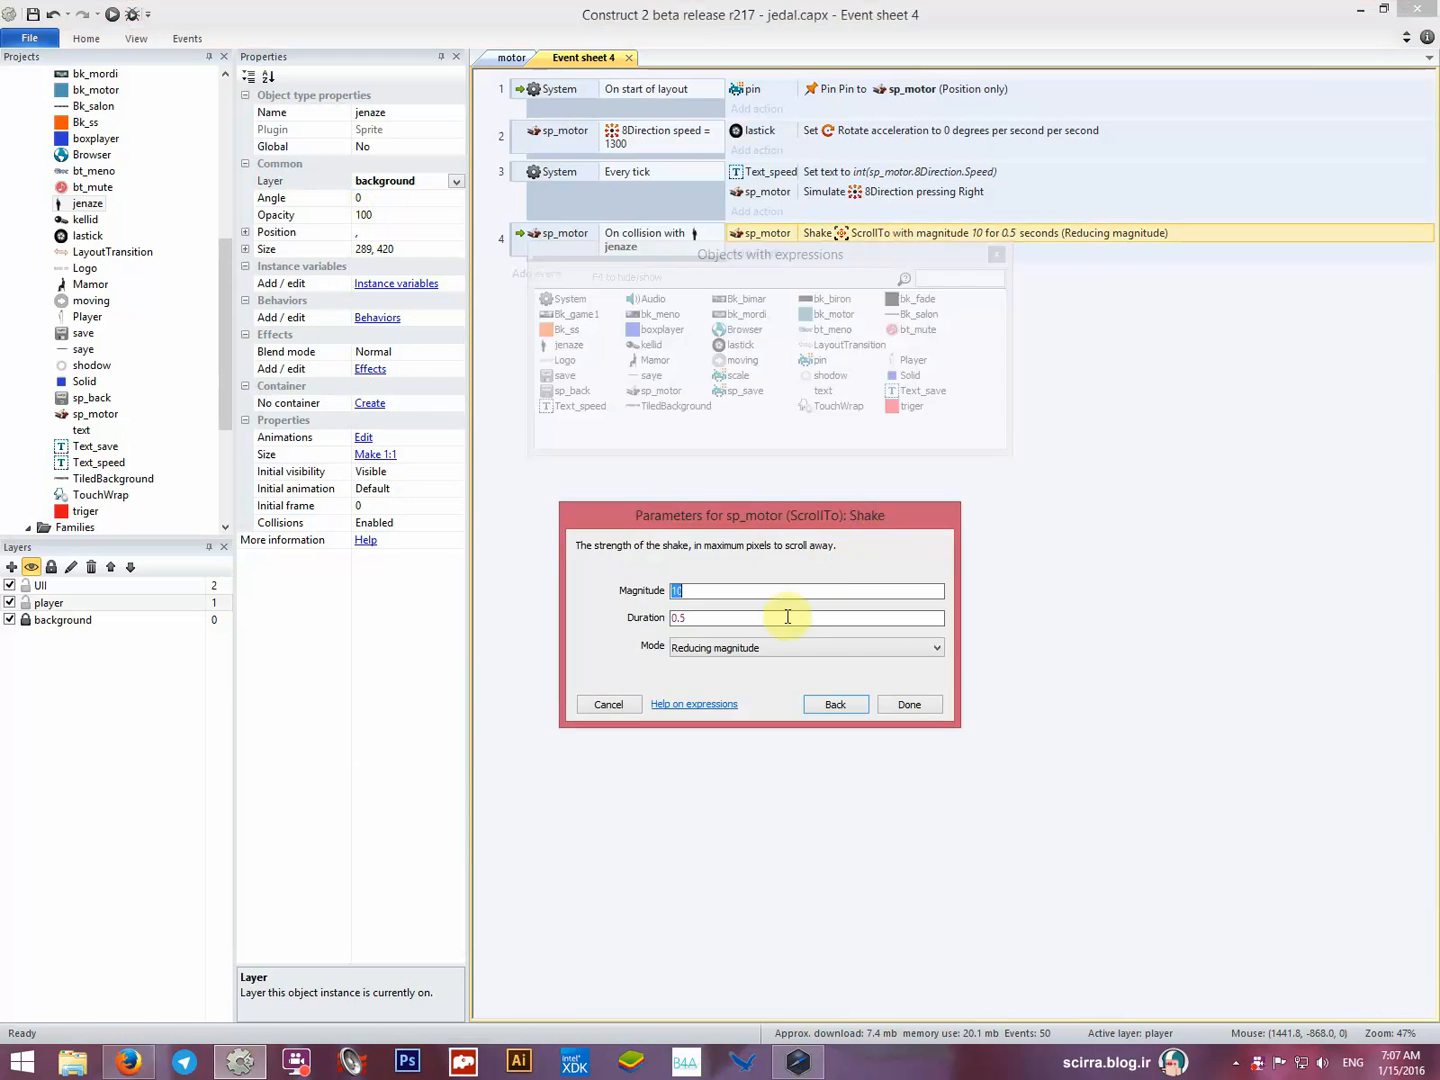
click(741, 648)
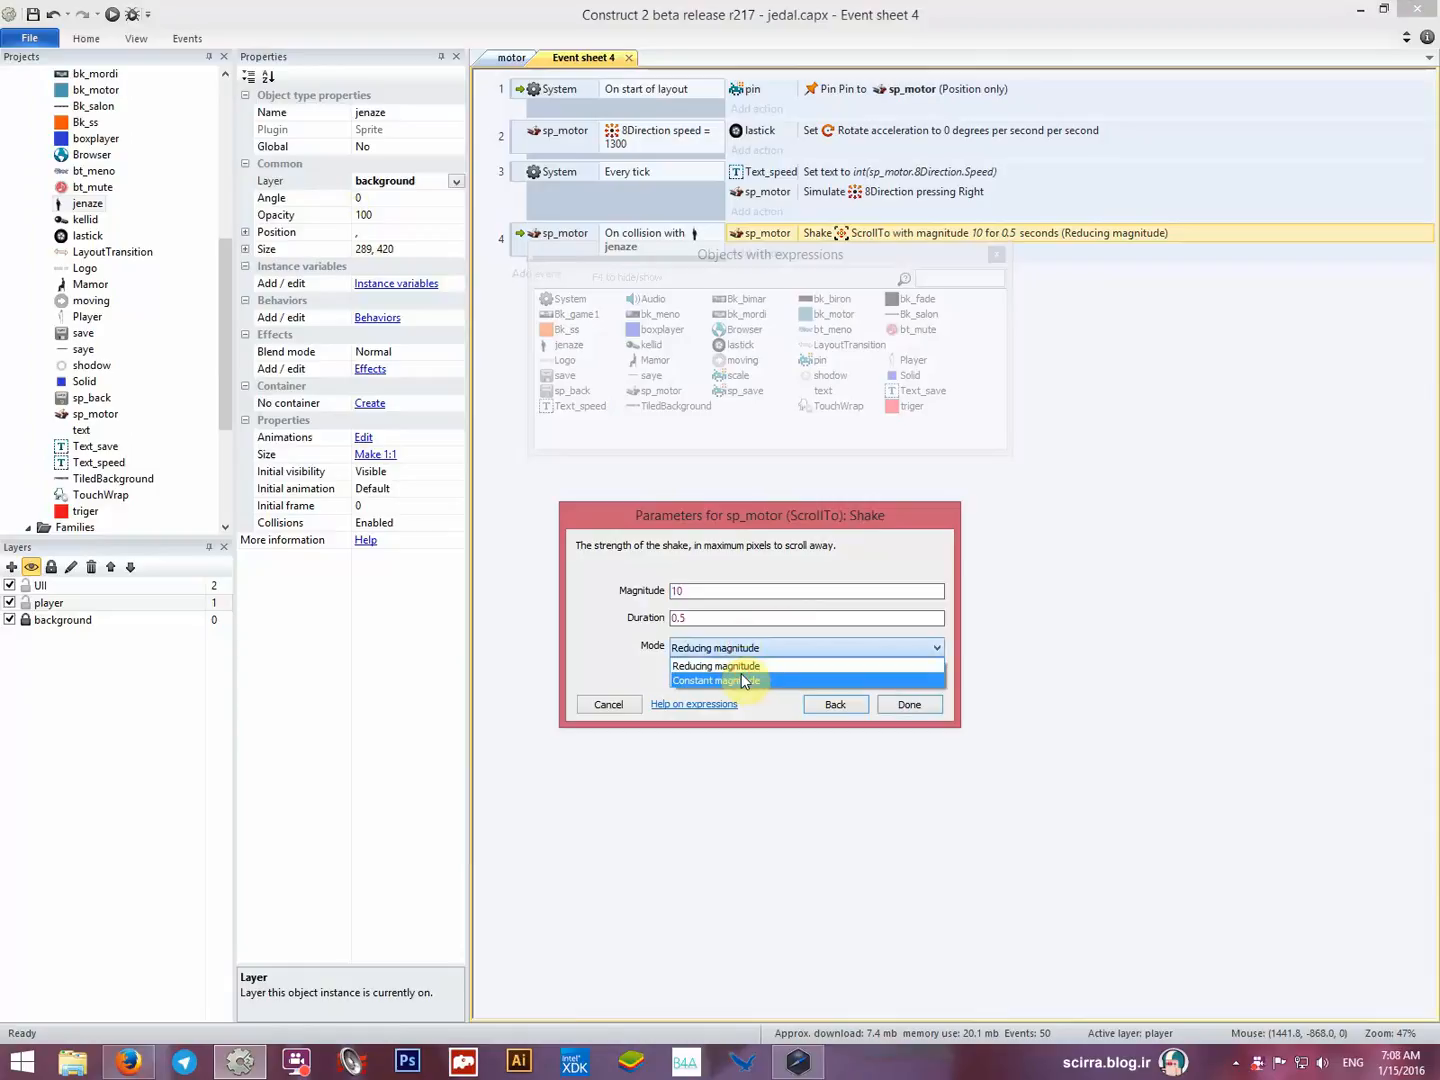
click(749, 681)
key(Return)
click(116, 17)
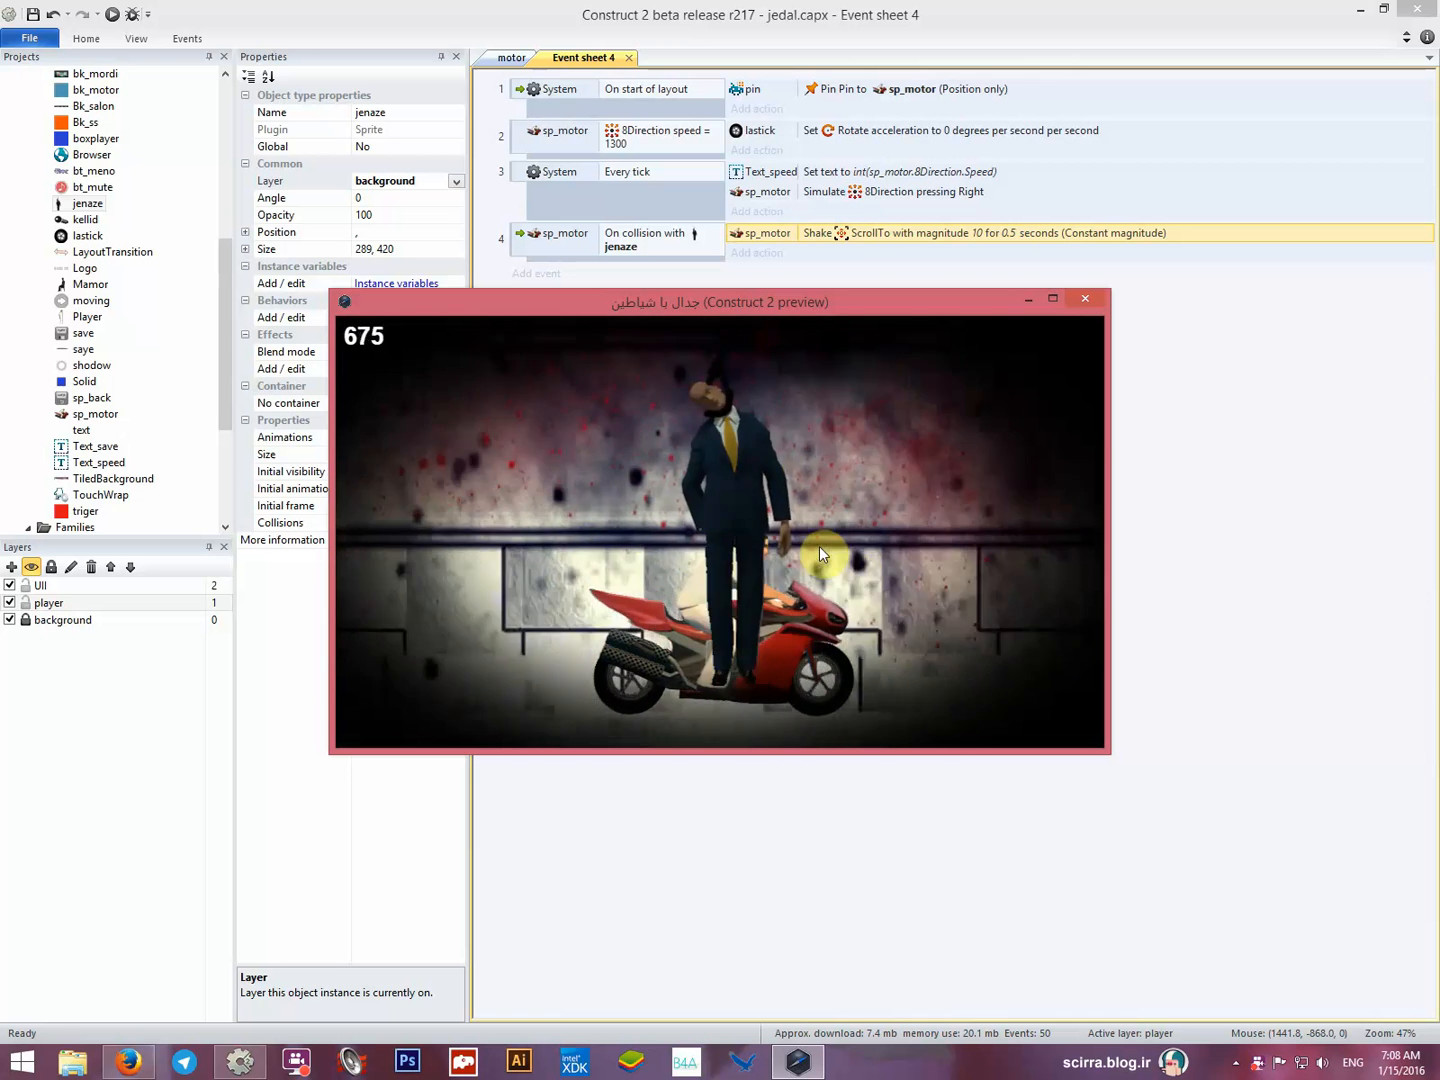
Set the Shake action's duration to 1 second, test it in a preview and close the preview.
click(896, 238)
double_click(896, 238)
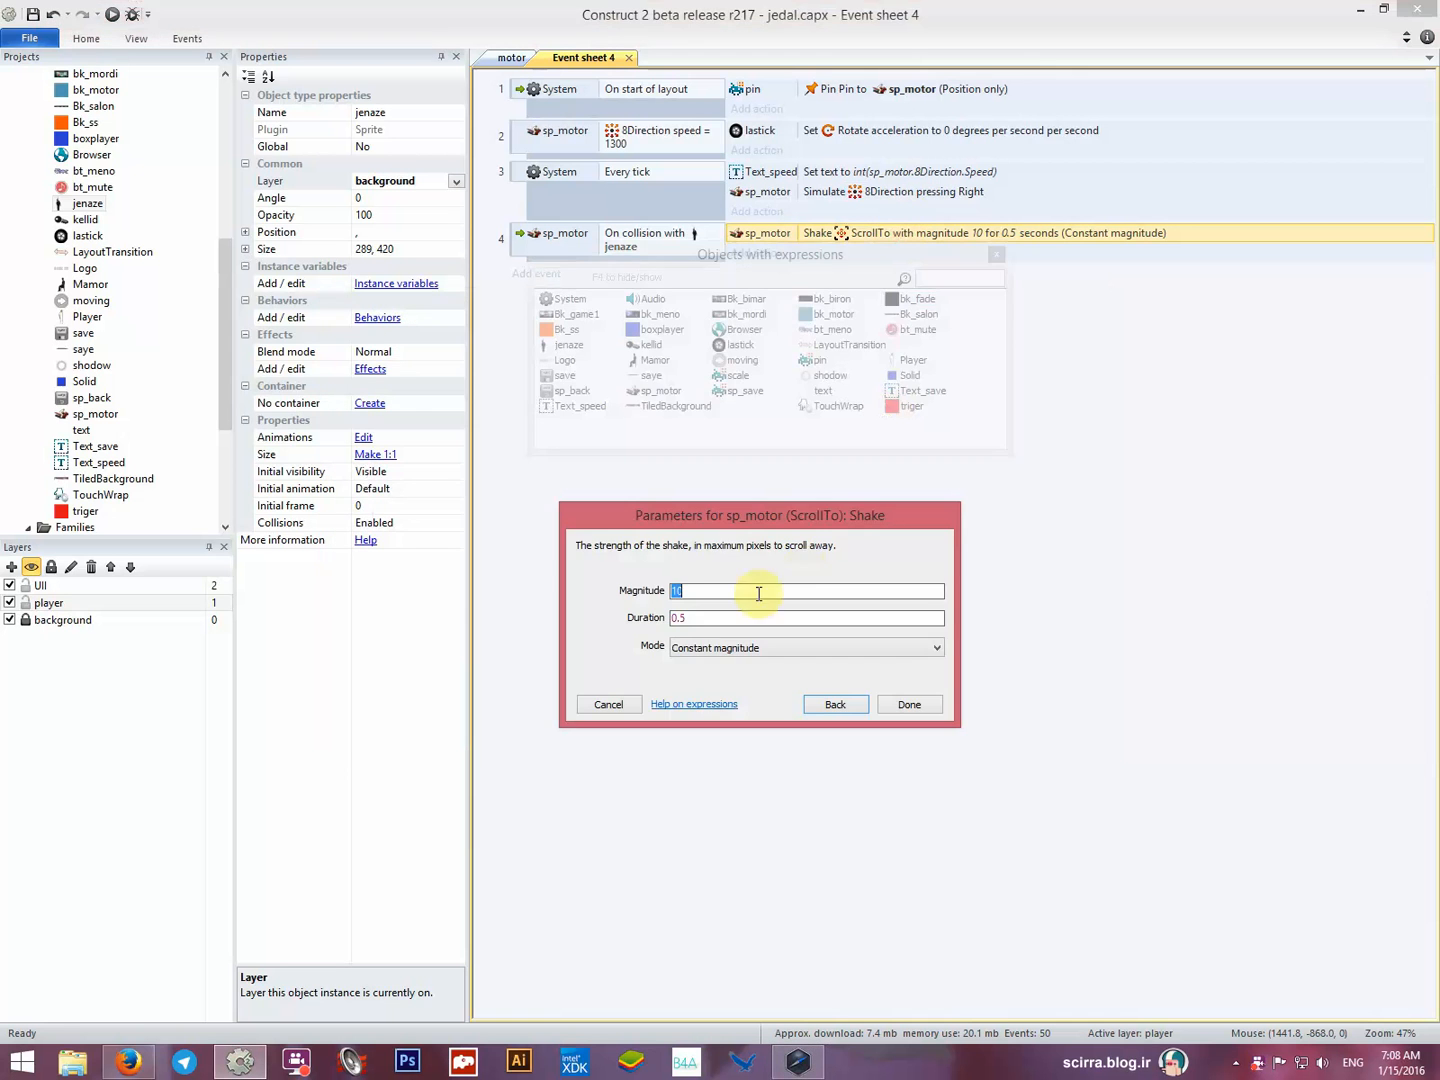
key(Return)
click(115, 17)
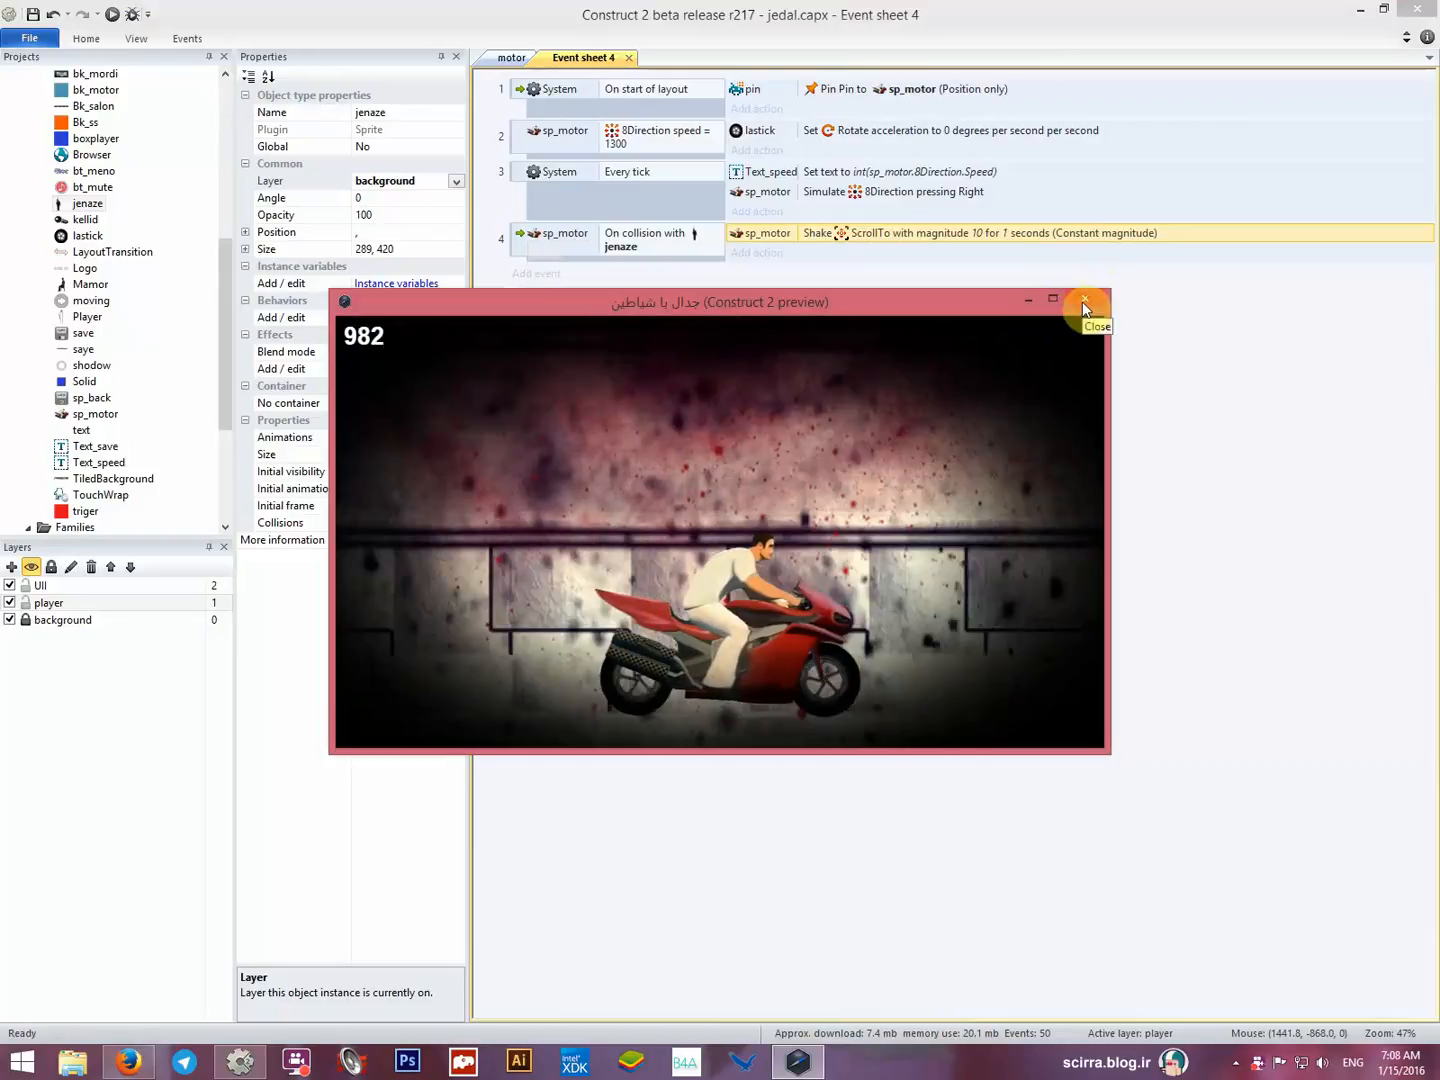
click(1084, 301)
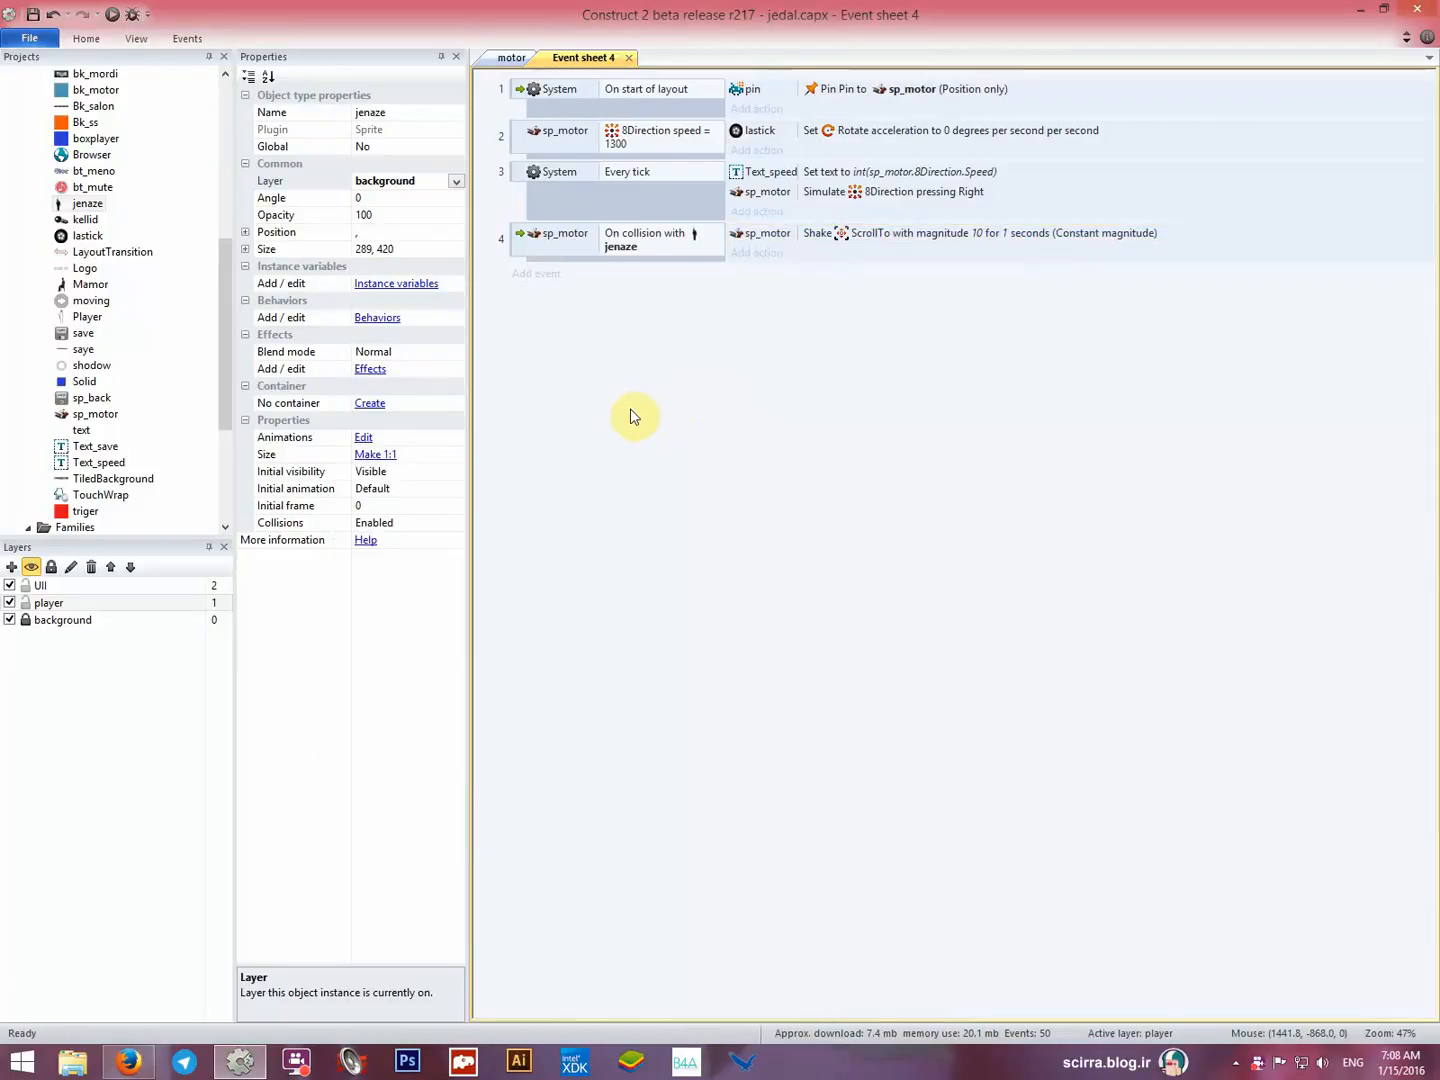
drag(220, 374, 226, 499)
click(45, 336)
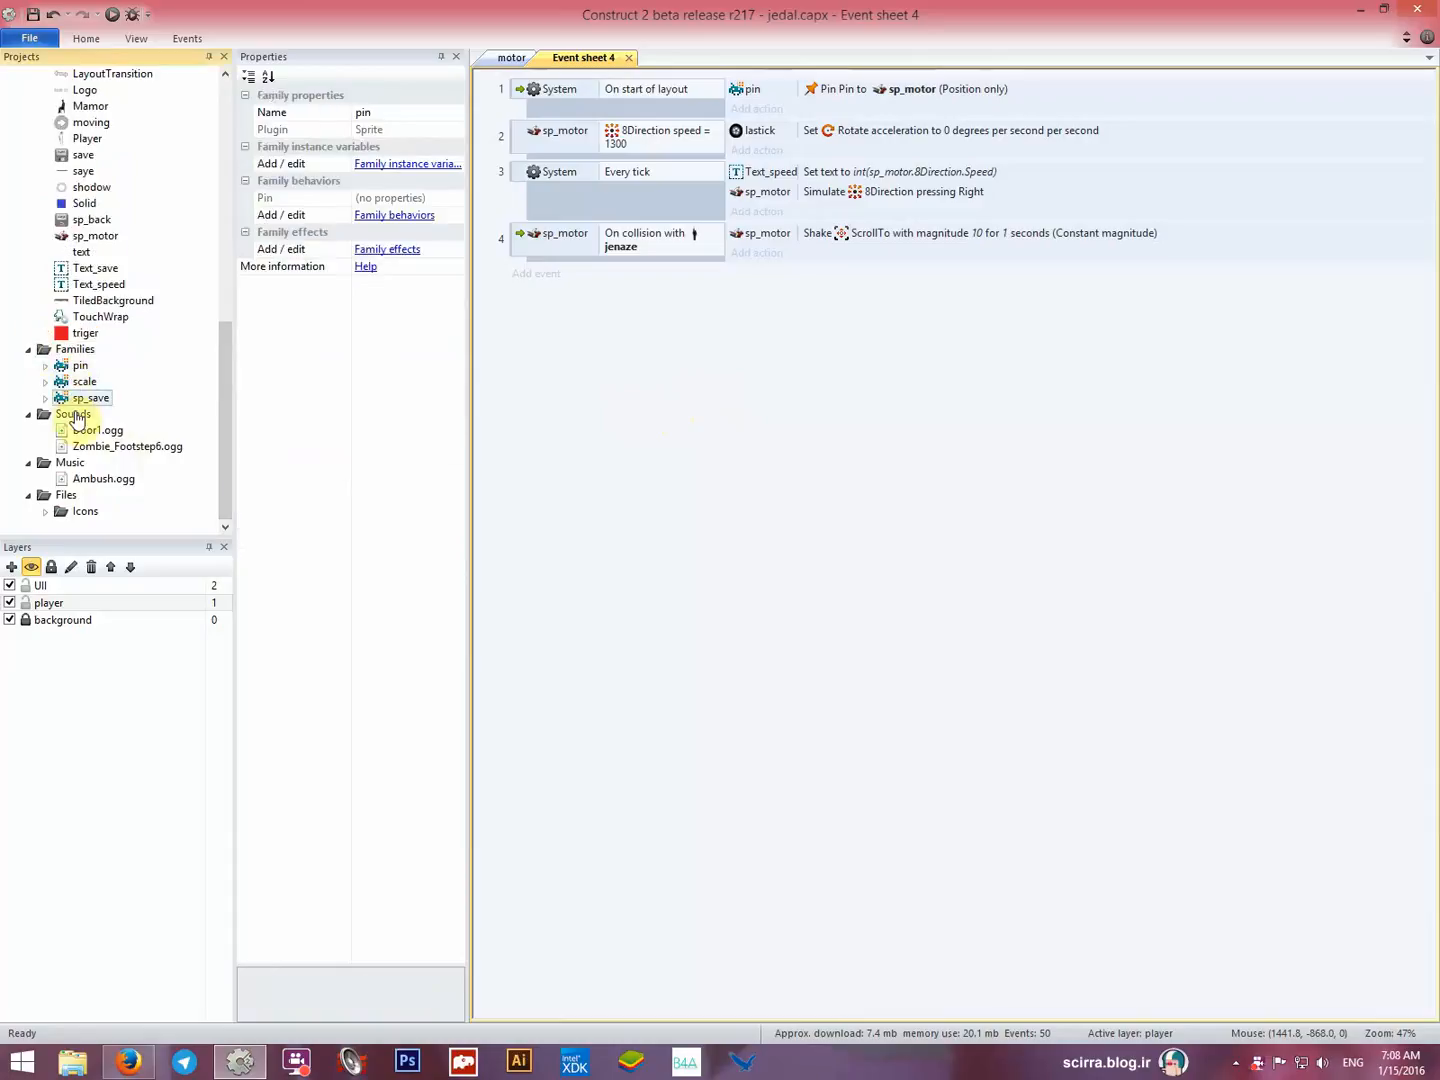
right_click(77, 418)
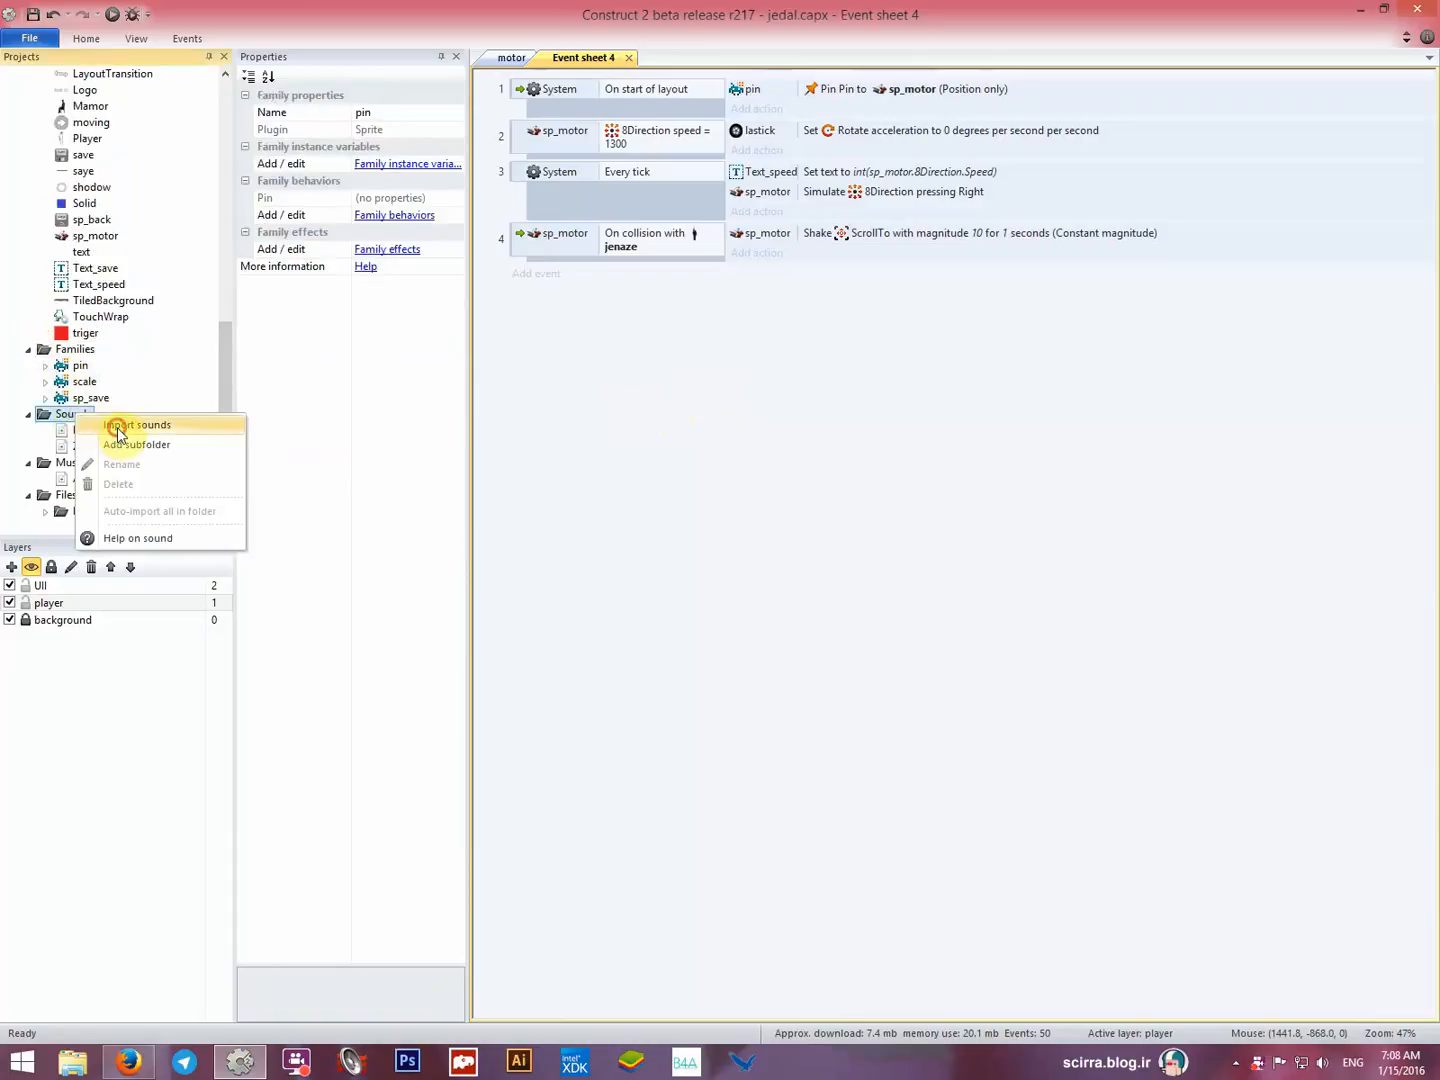
click(118, 427)
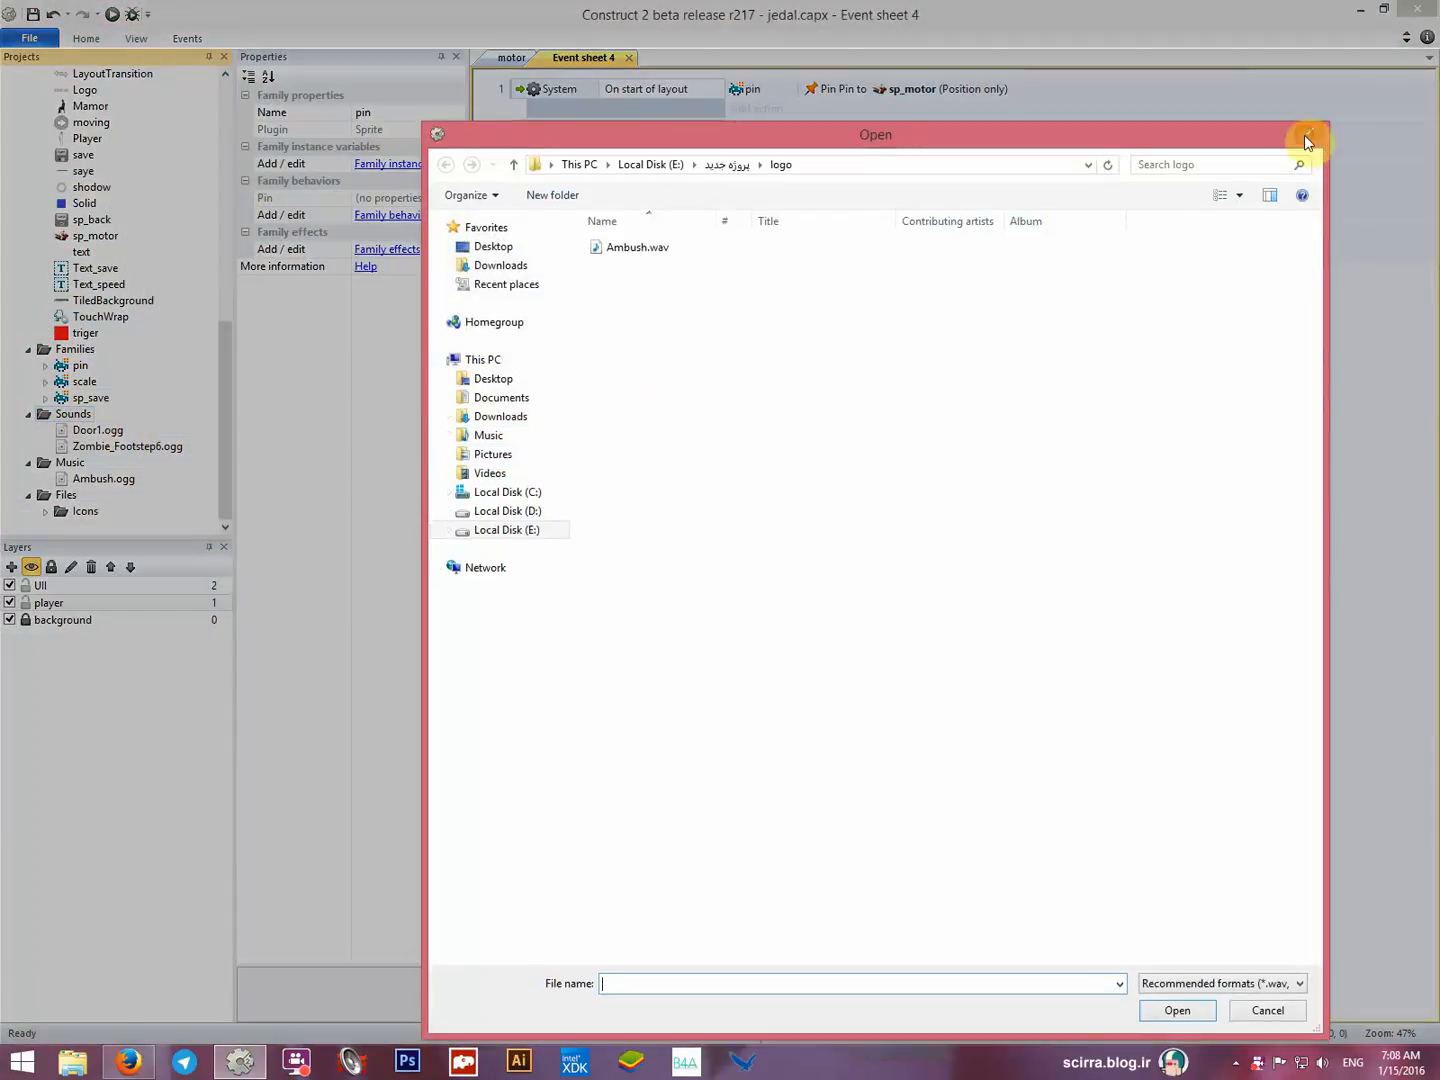
click(1306, 139)
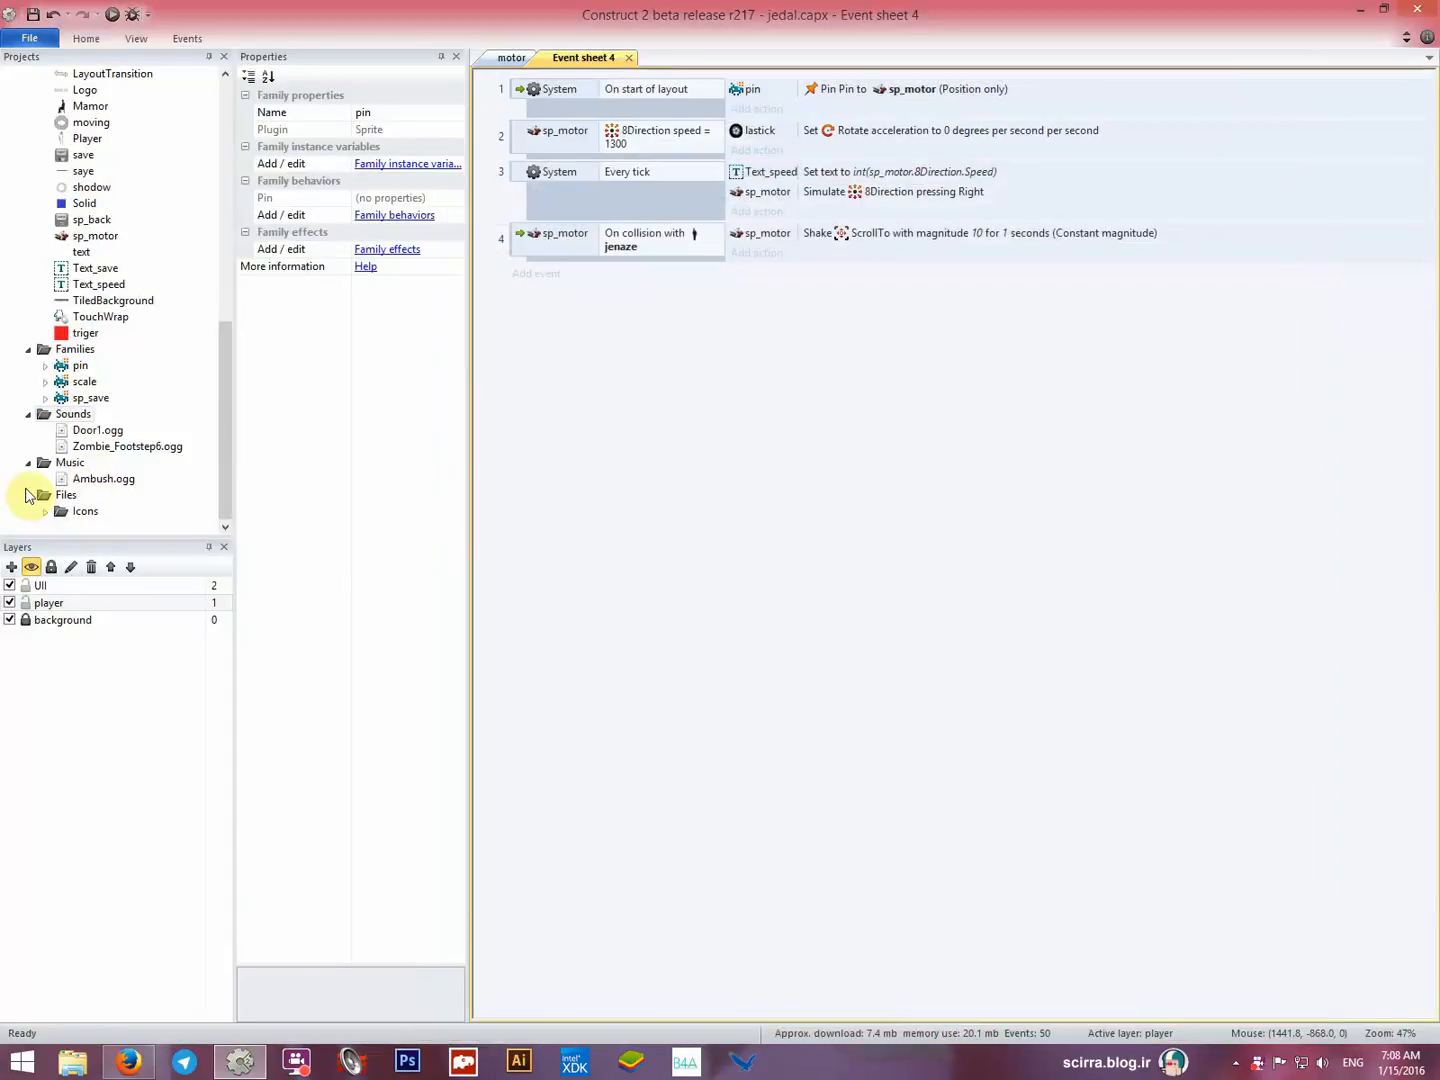
Add an Audio action to the start-of-layout event that plays Ambush looping at volume 0, and test it in a preview.
click(761, 110)
double_click(687, 399)
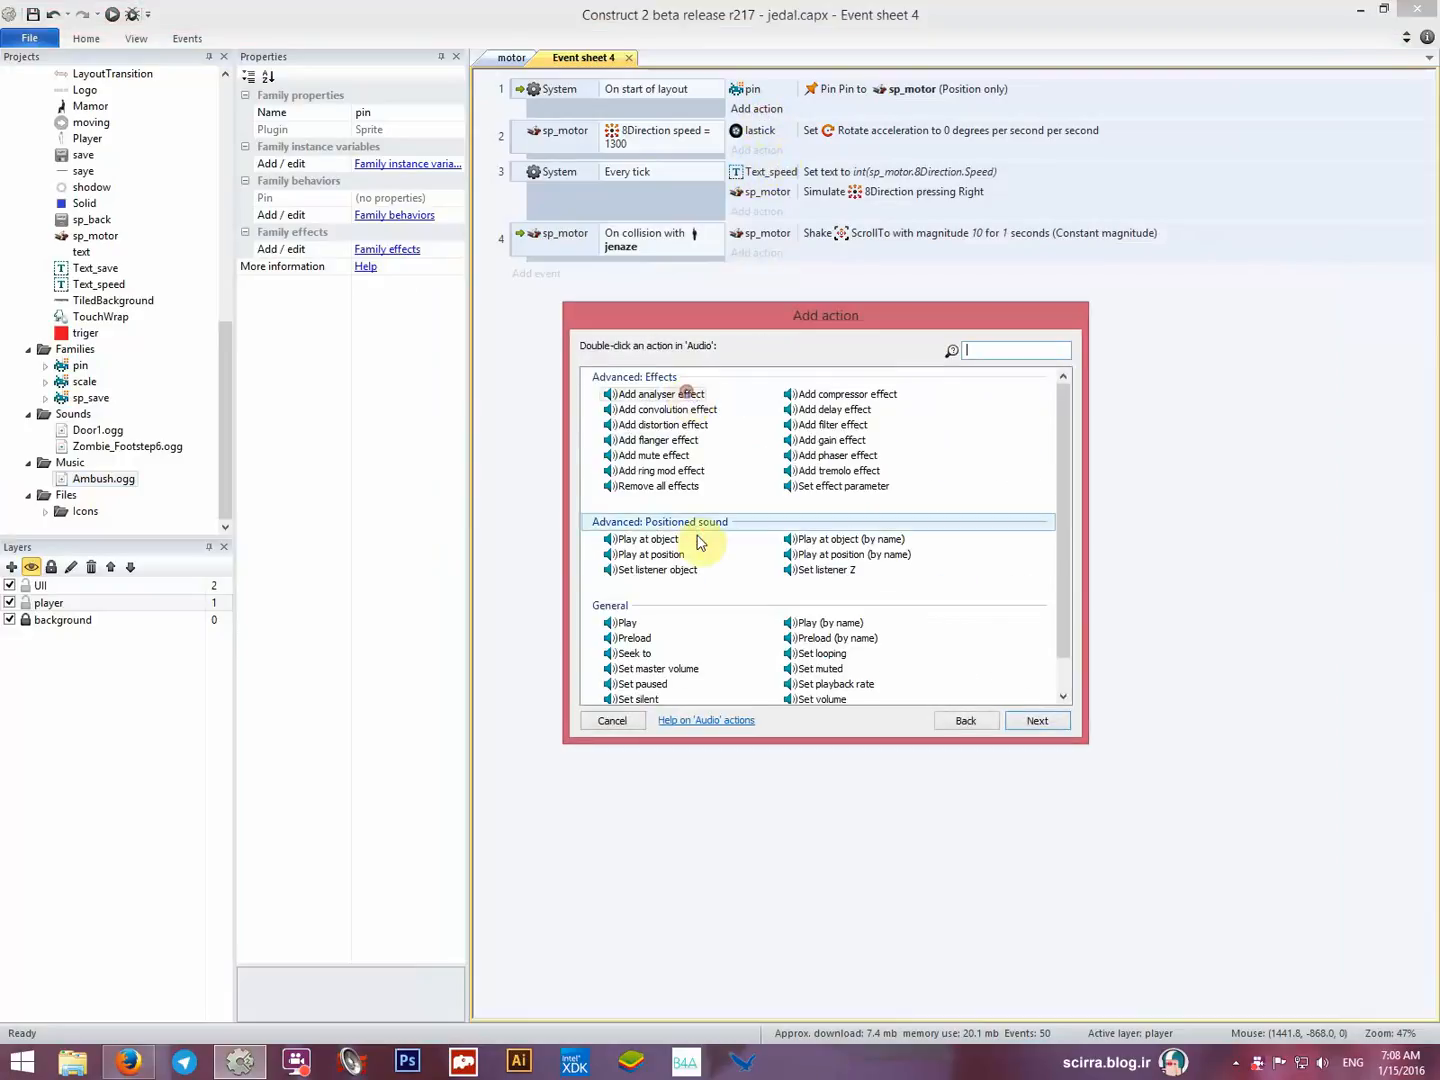
click(988, 719)
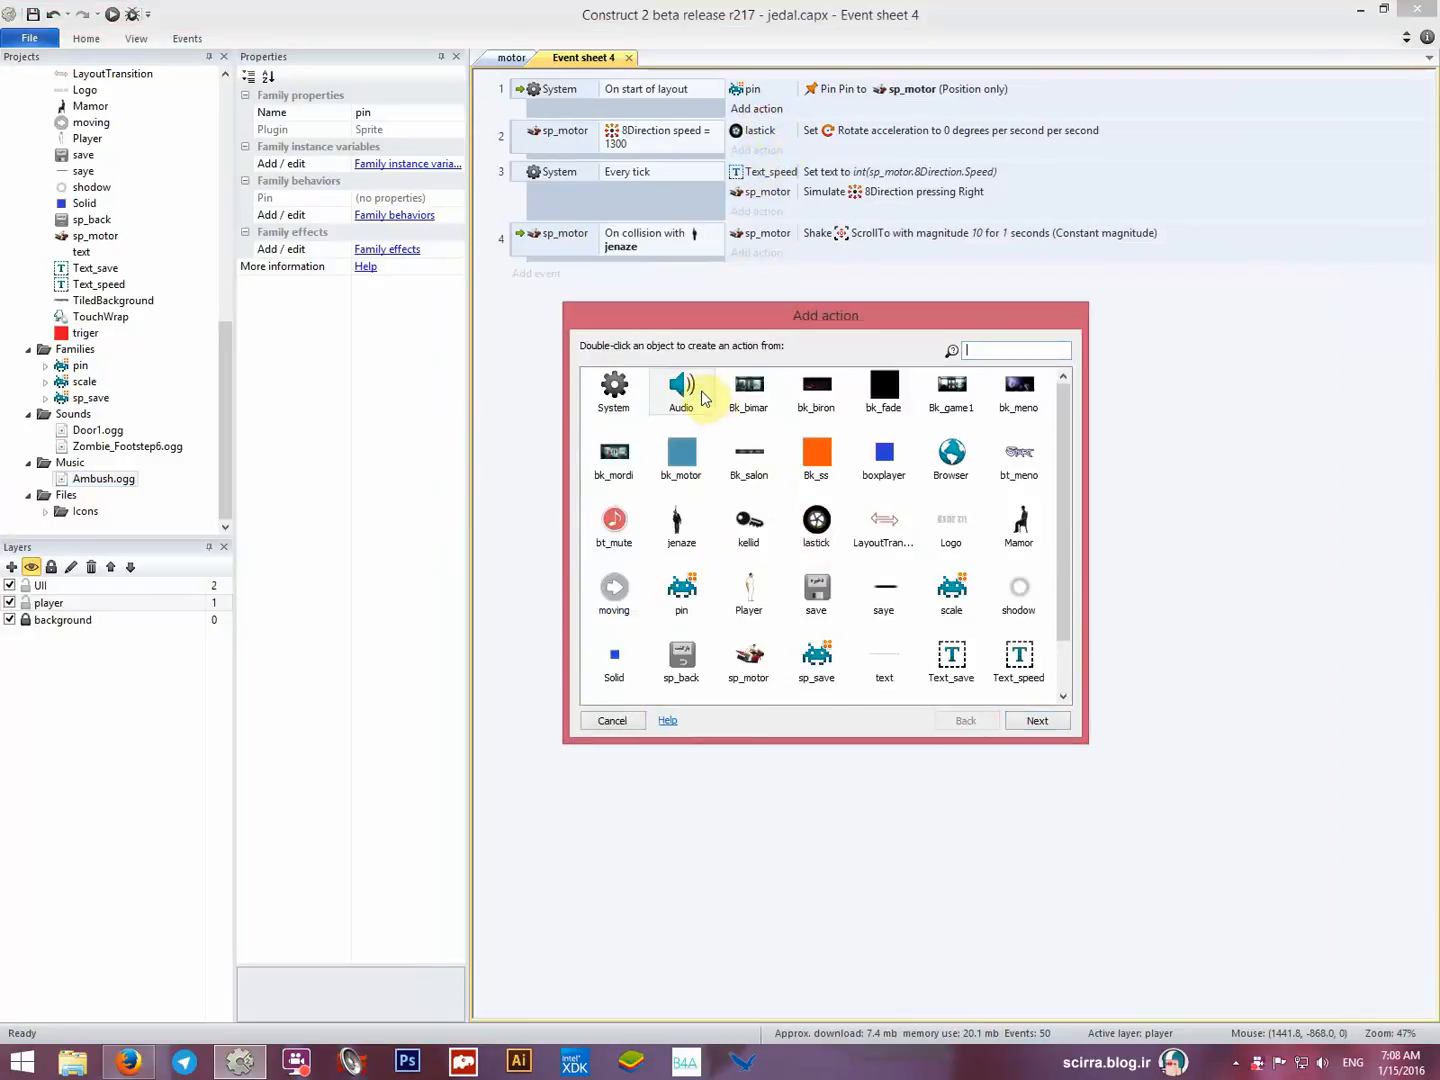
double_click(703, 398)
click(627, 624)
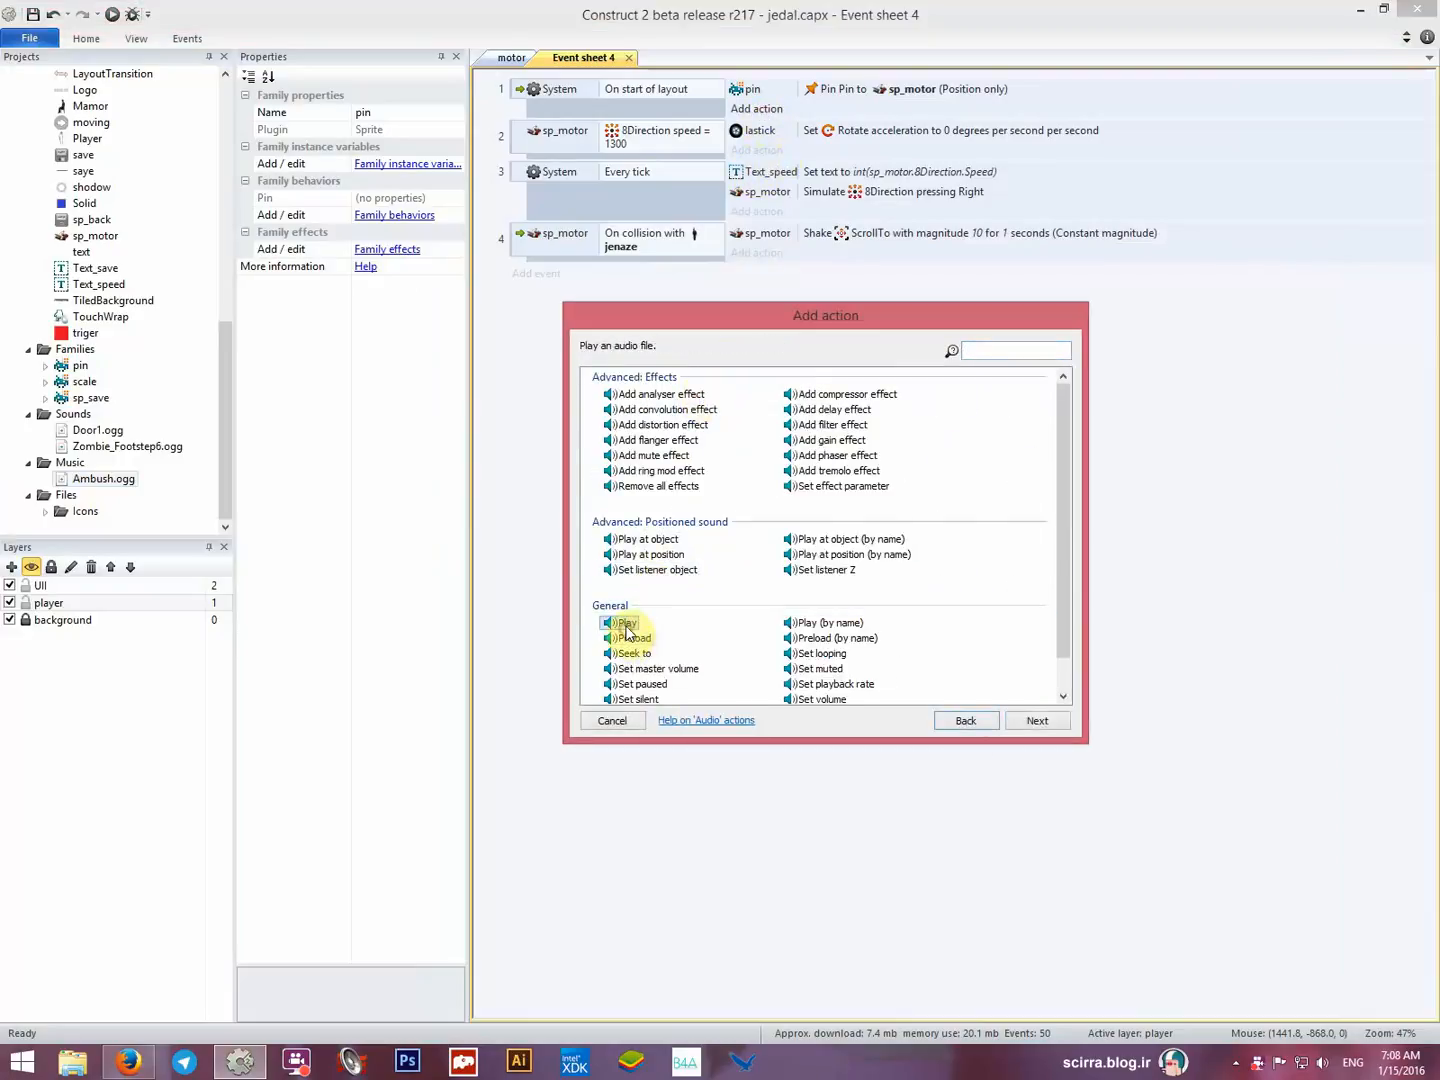
double_click(626, 626)
click(713, 600)
click(709, 613)
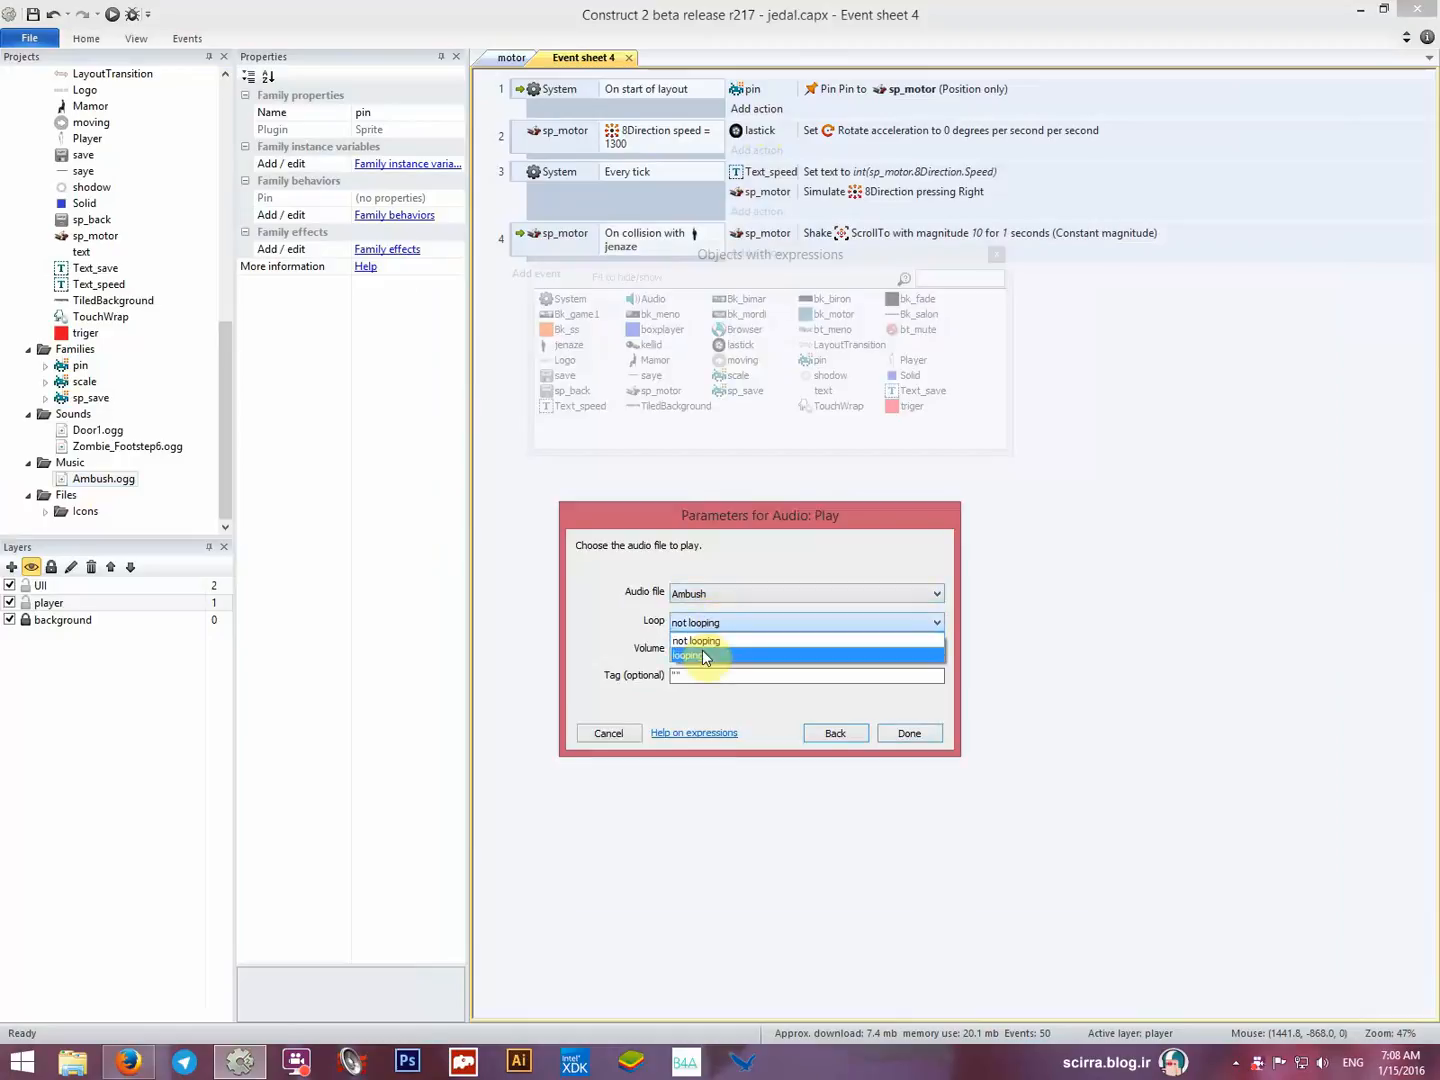
click(705, 656)
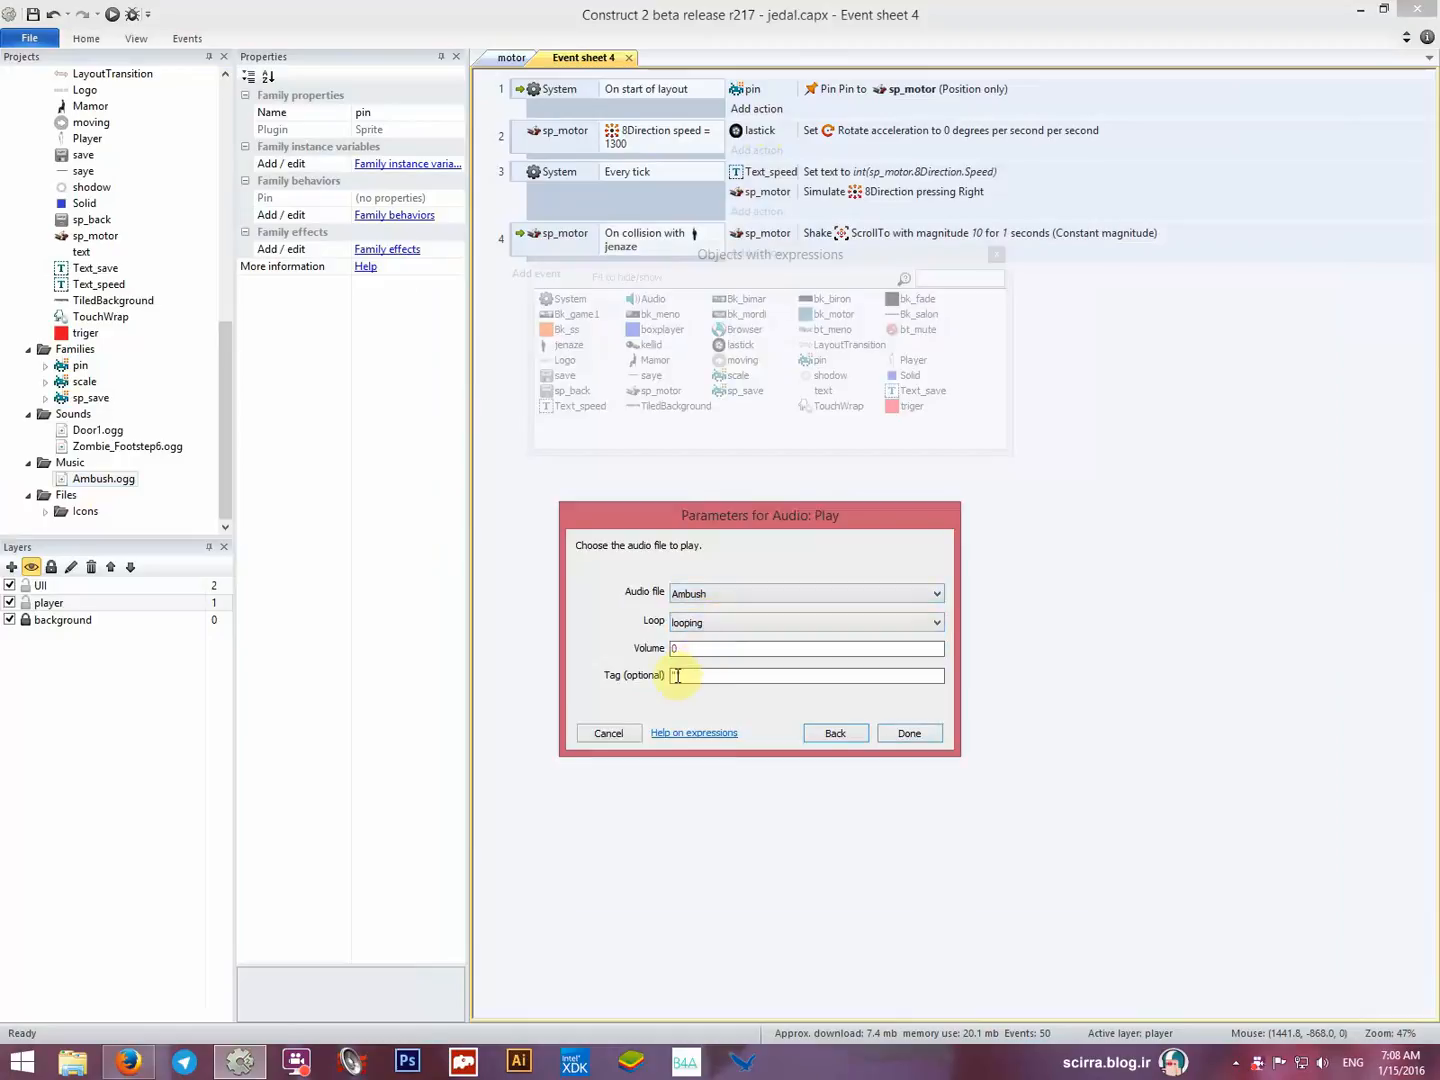
click(908, 734)
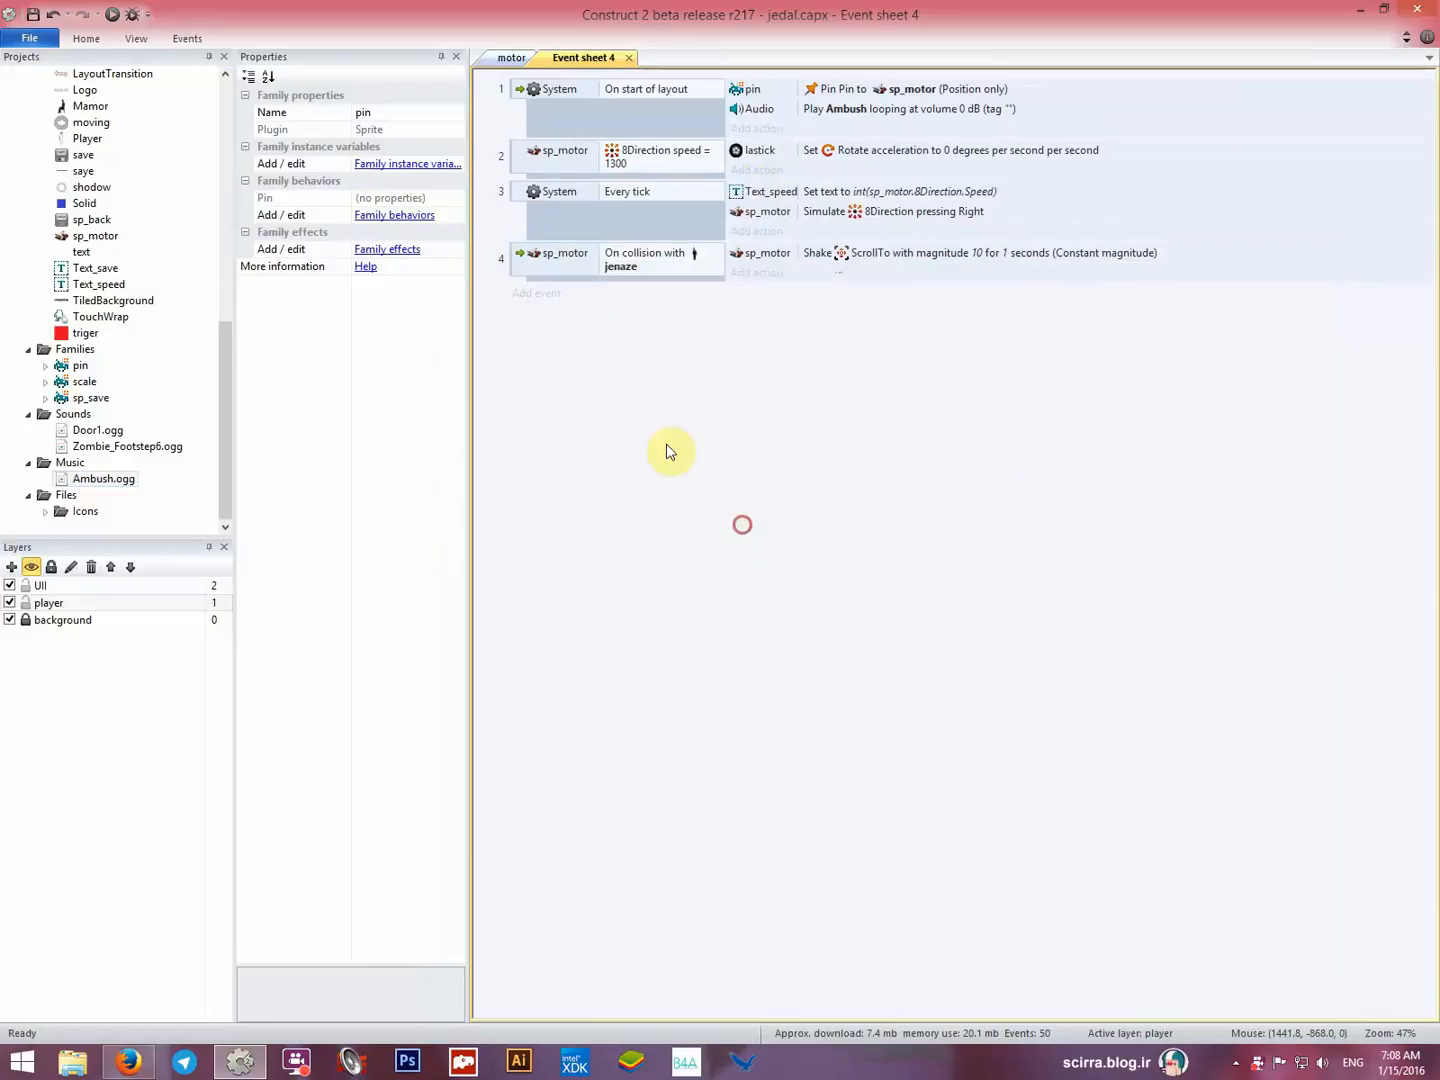
click(113, 14)
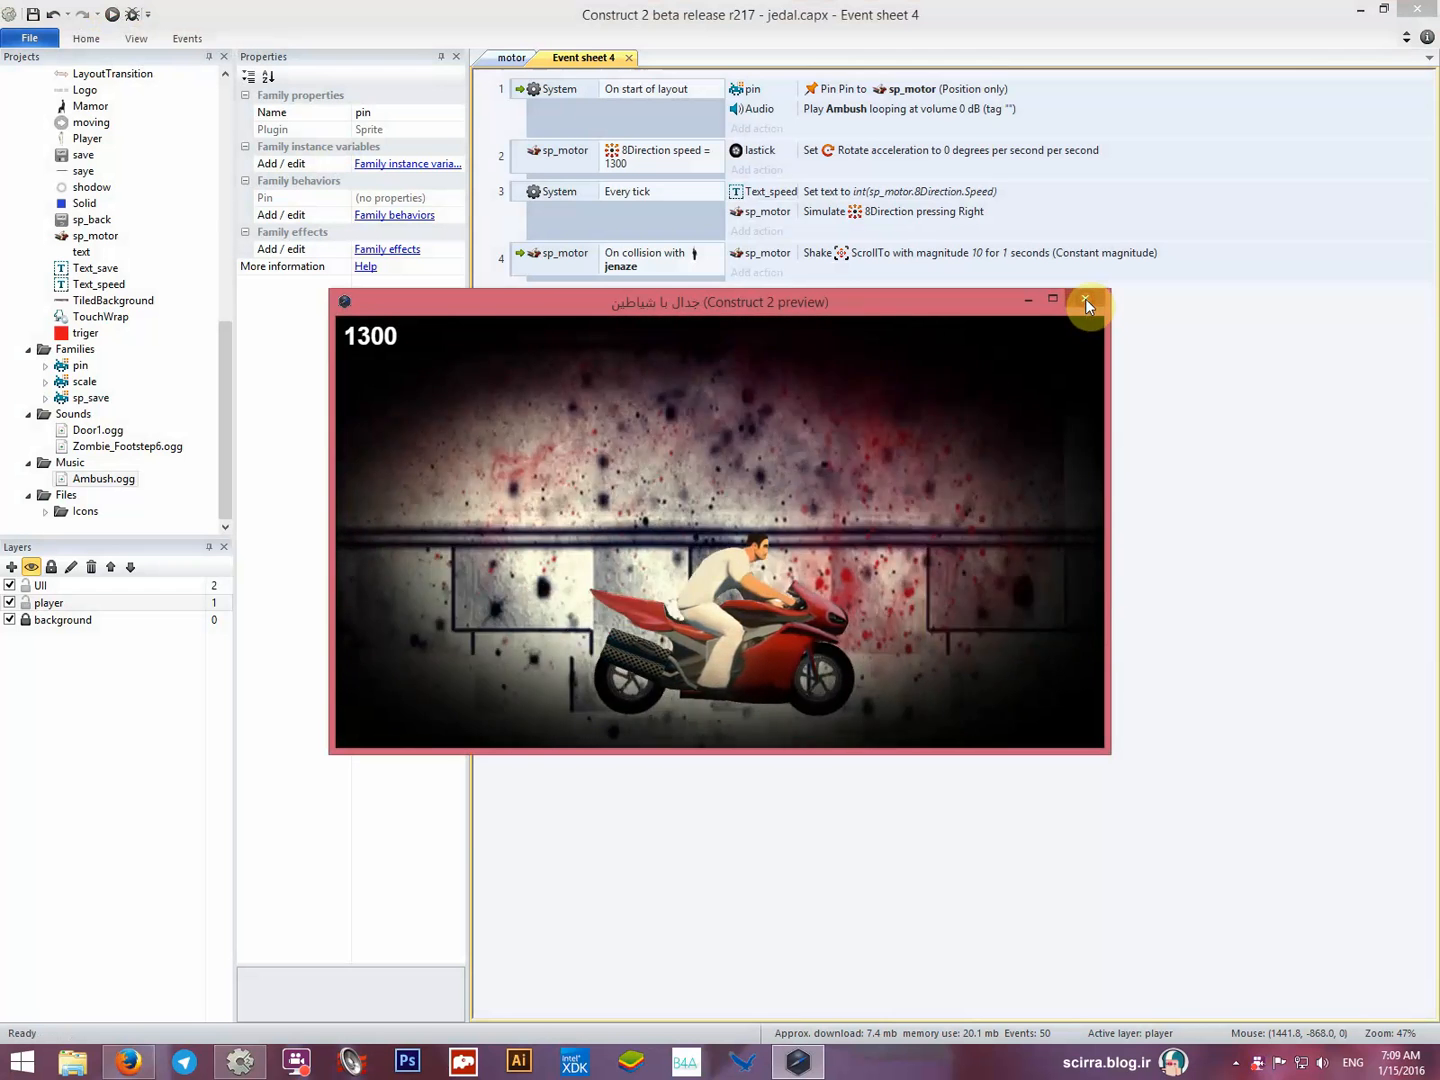
click(1086, 300)
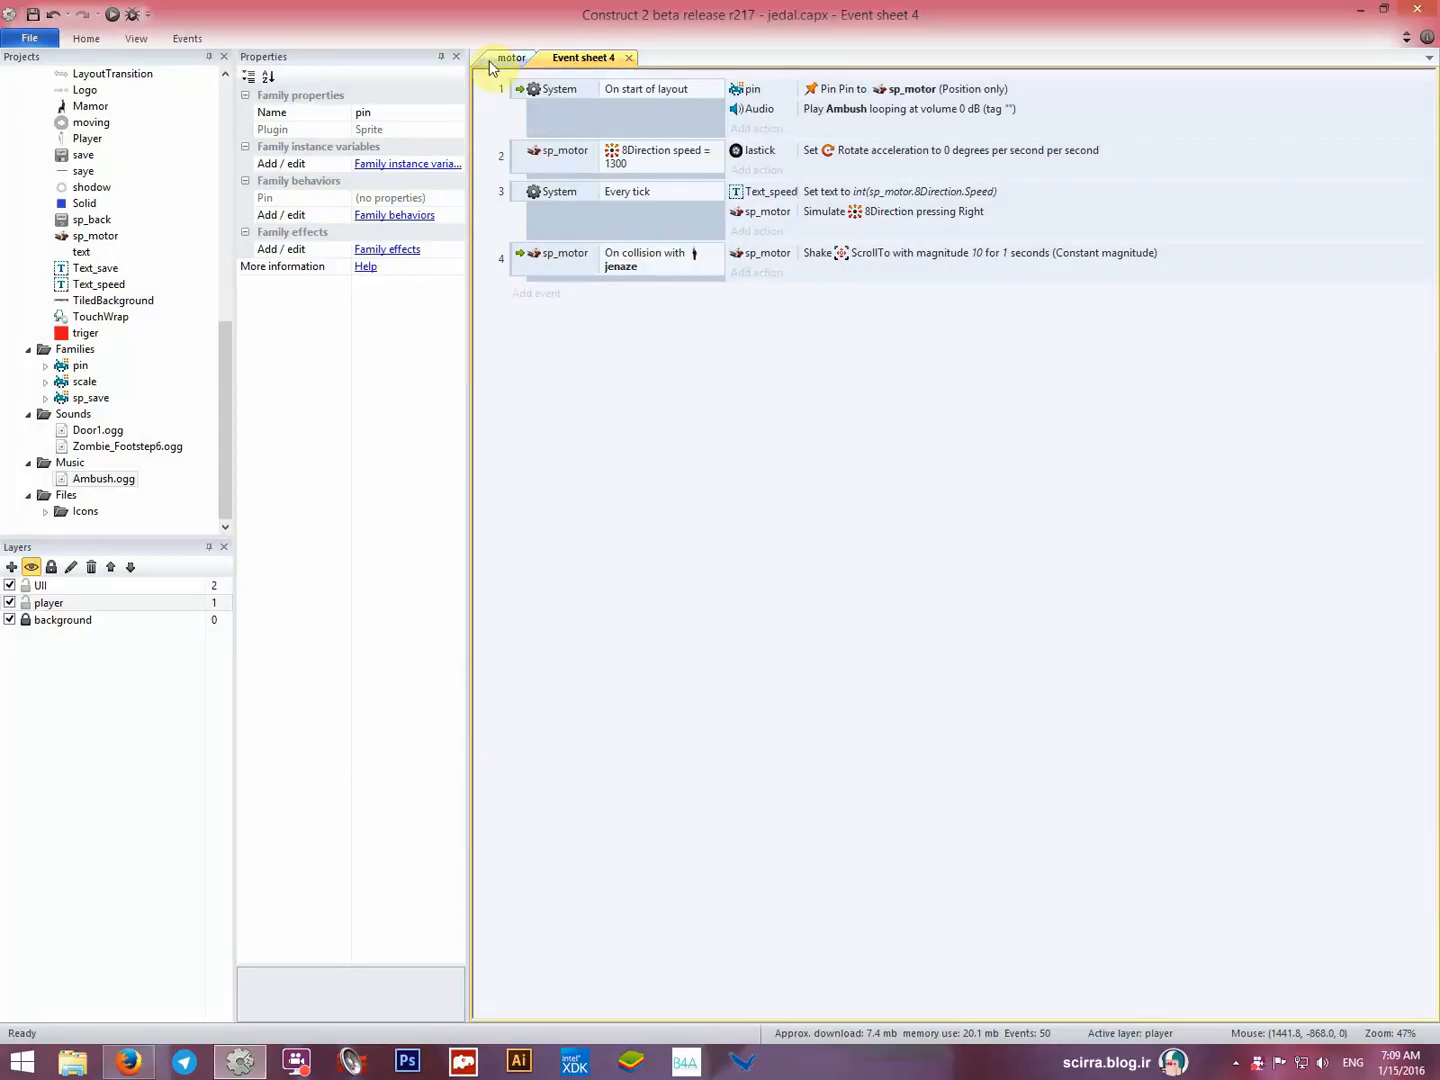
Return to the start of the motor layout and save the project.
click(505, 60)
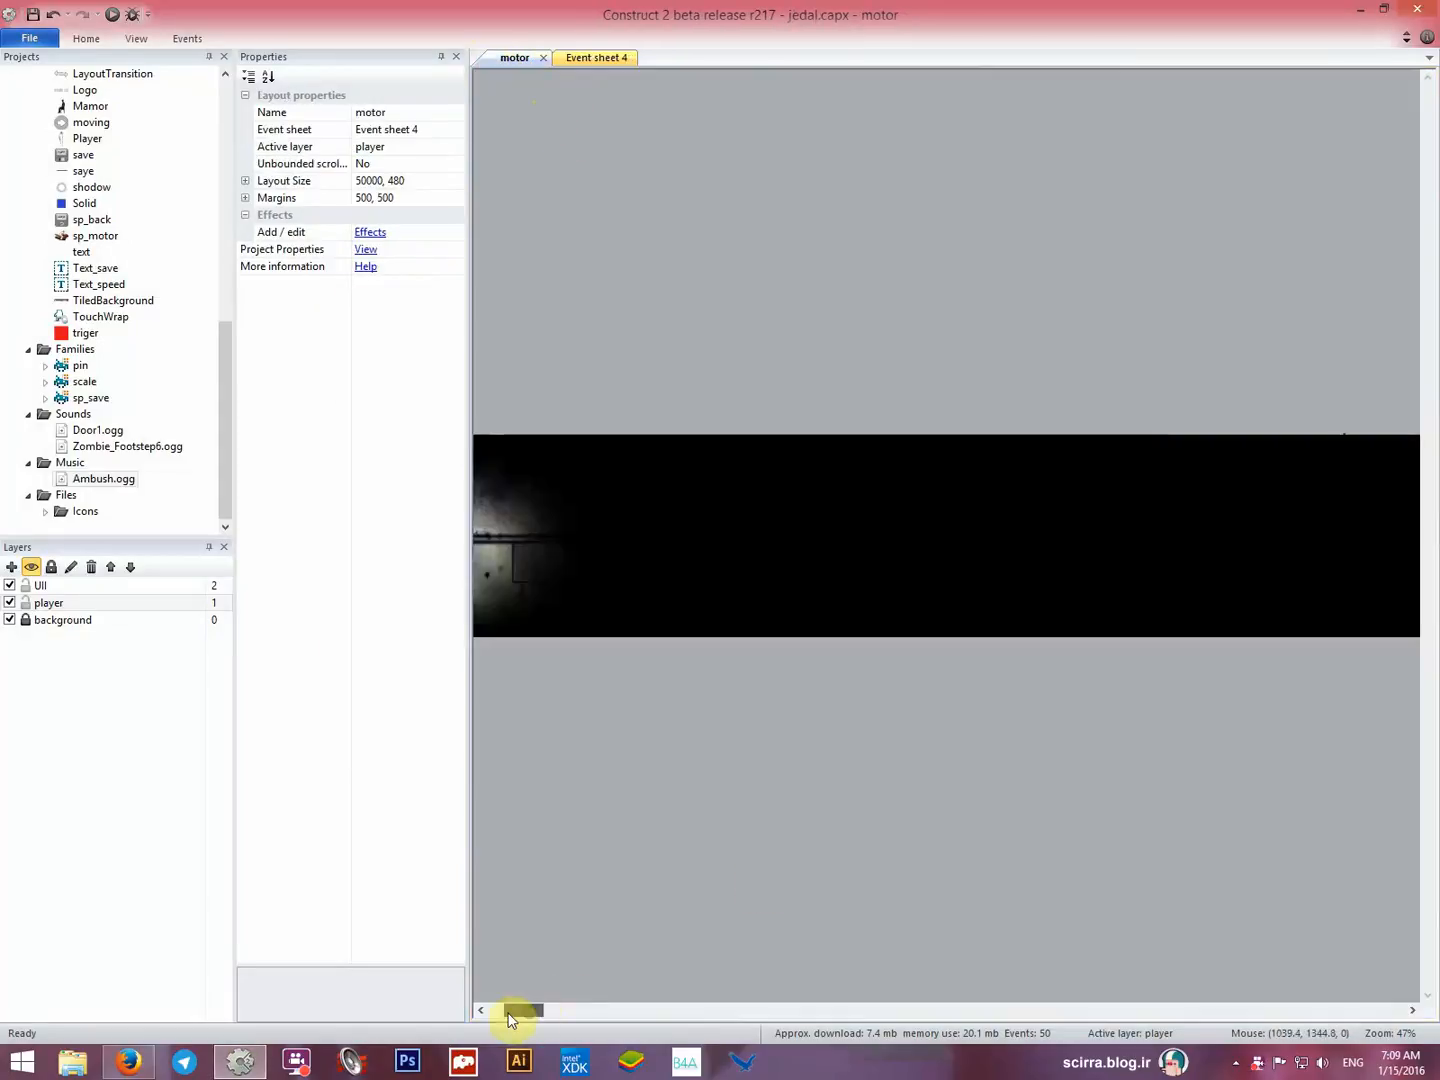
drag(510, 1018, 328, 380)
click(31, 15)
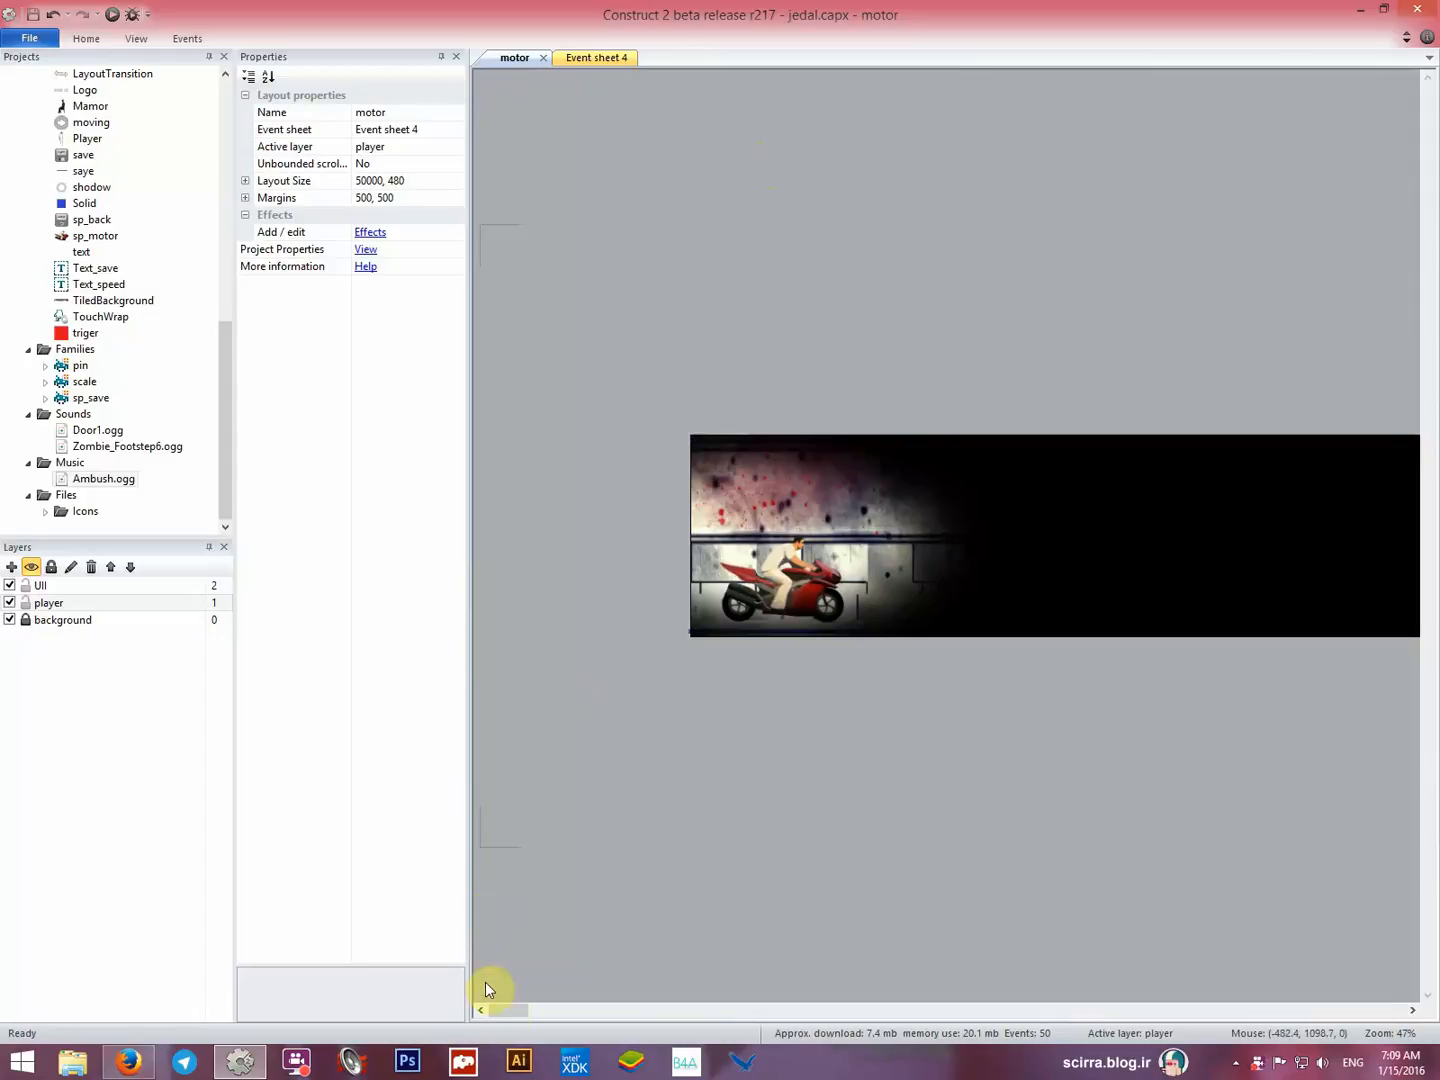
drag(505, 1015, 499, 1017)
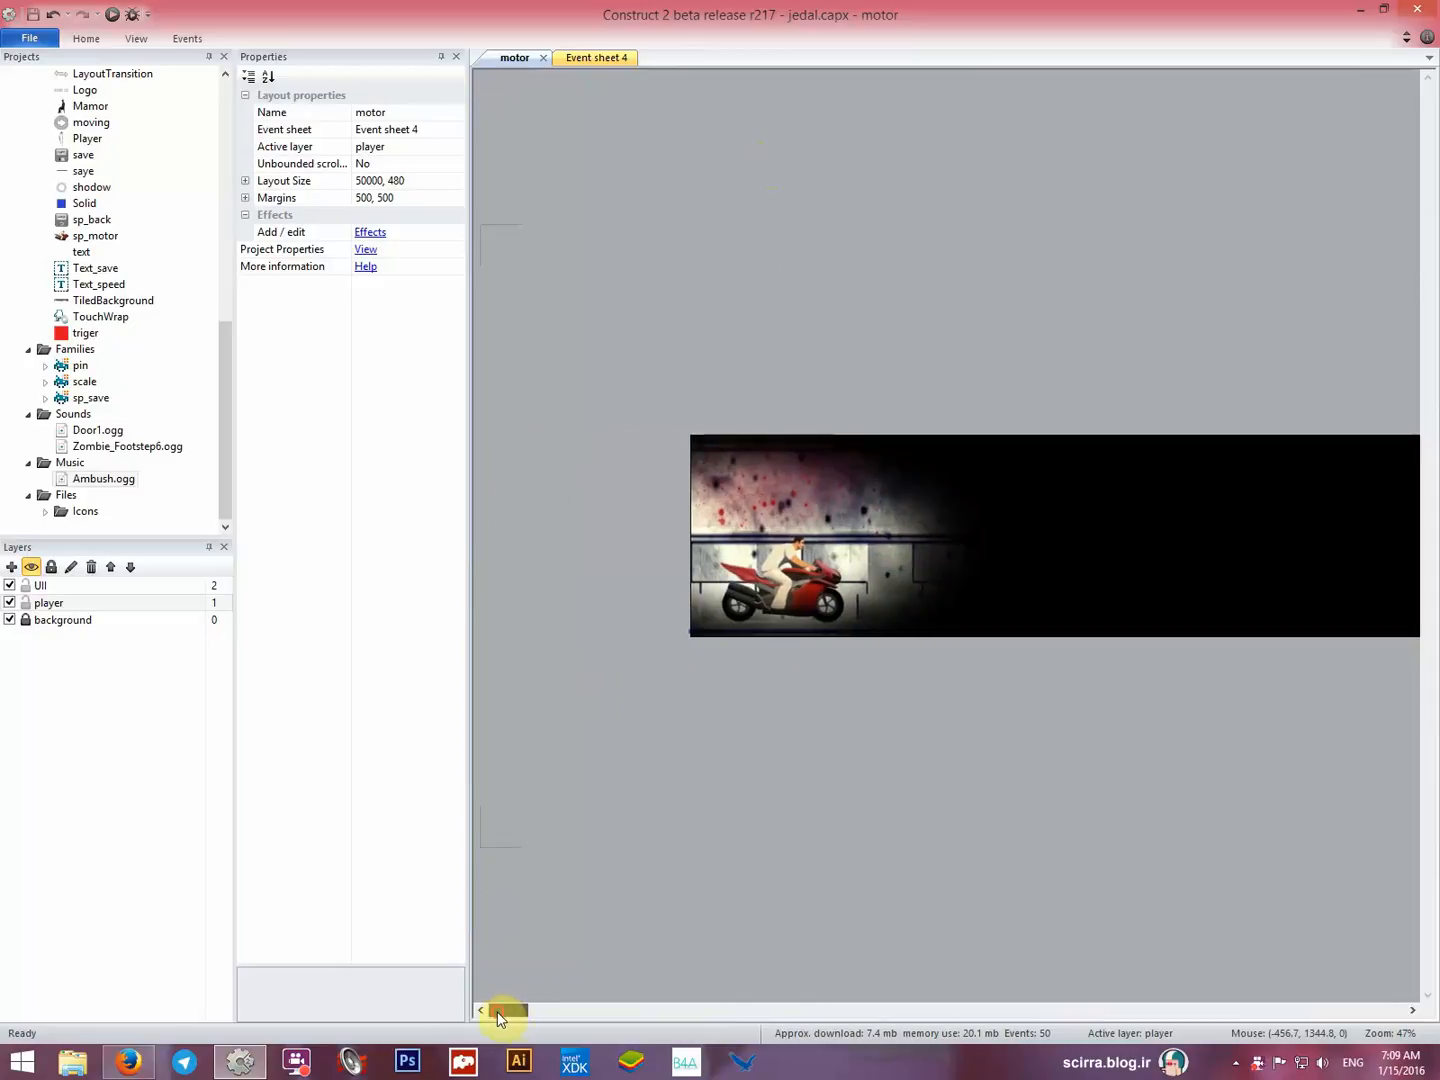
ctrl+scroll(737, 804, up, 5)
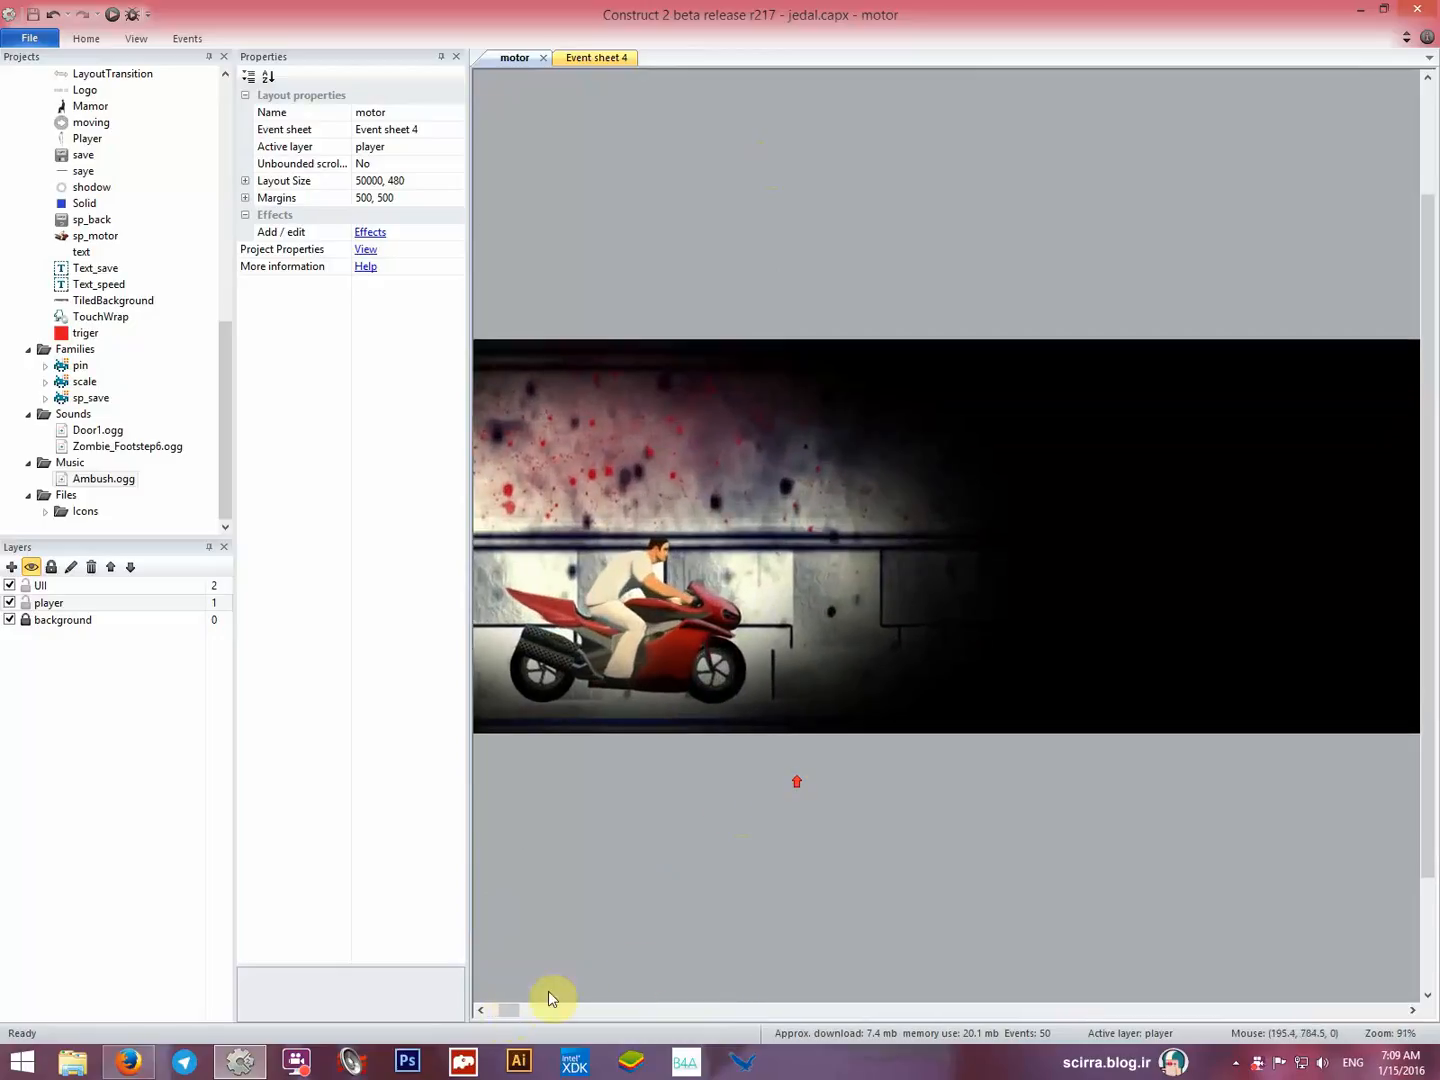
drag(504, 1013, 503, 1020)
ctrl+scroll(753, 849, up, 4)
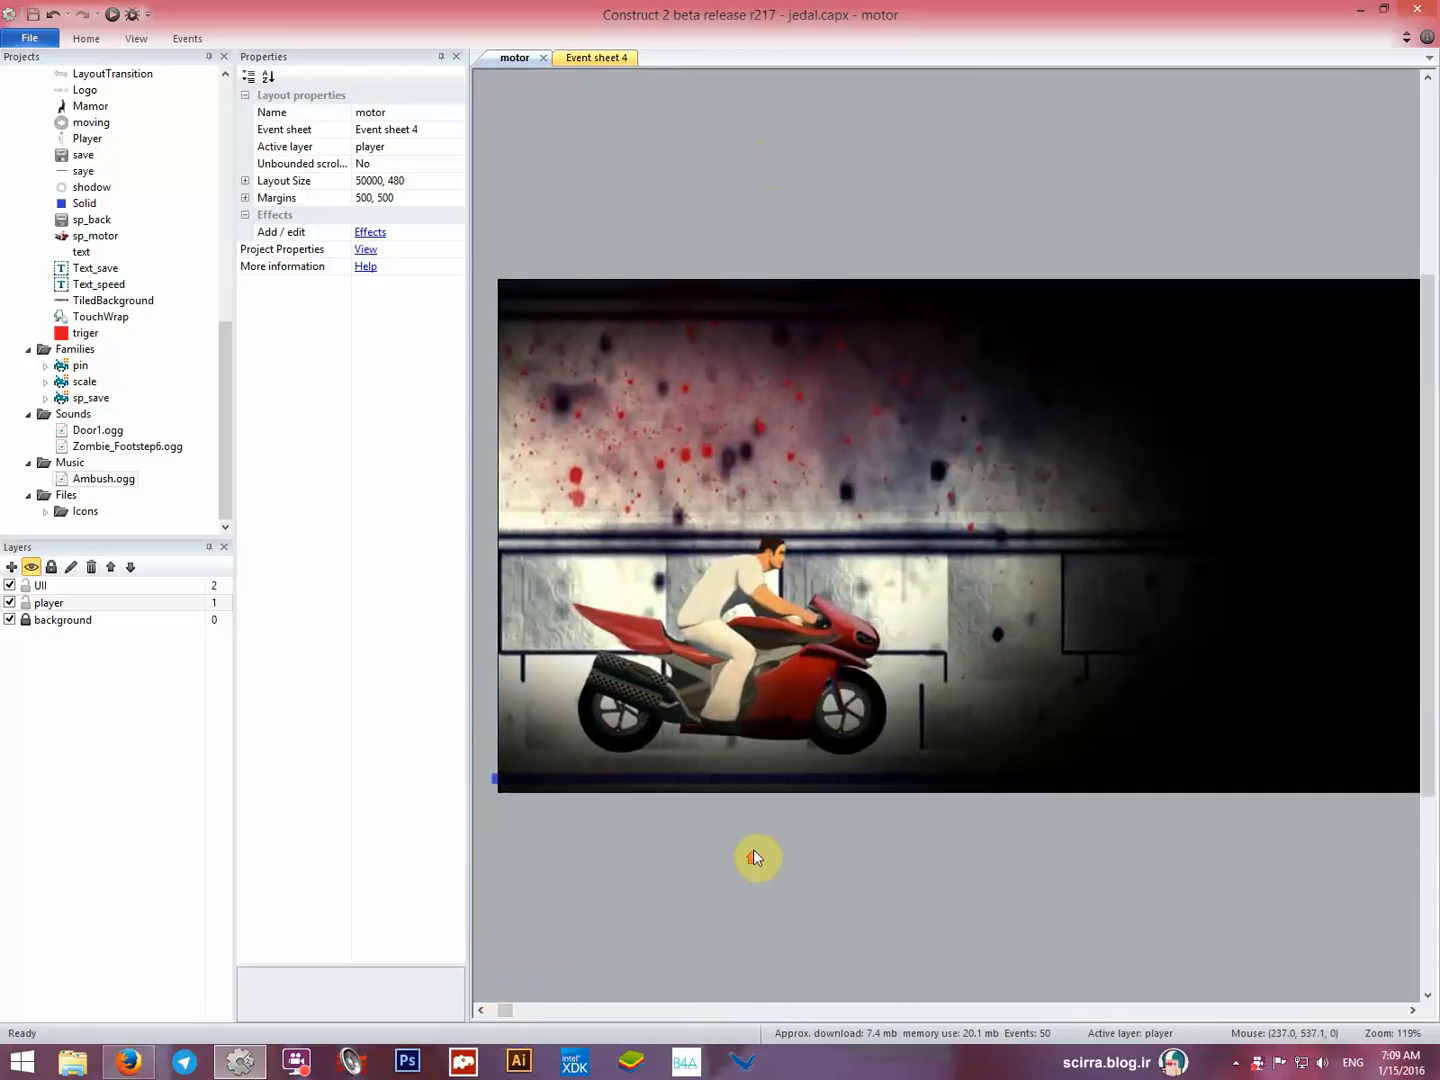
ctrl+scroll(752, 850, down, 4)
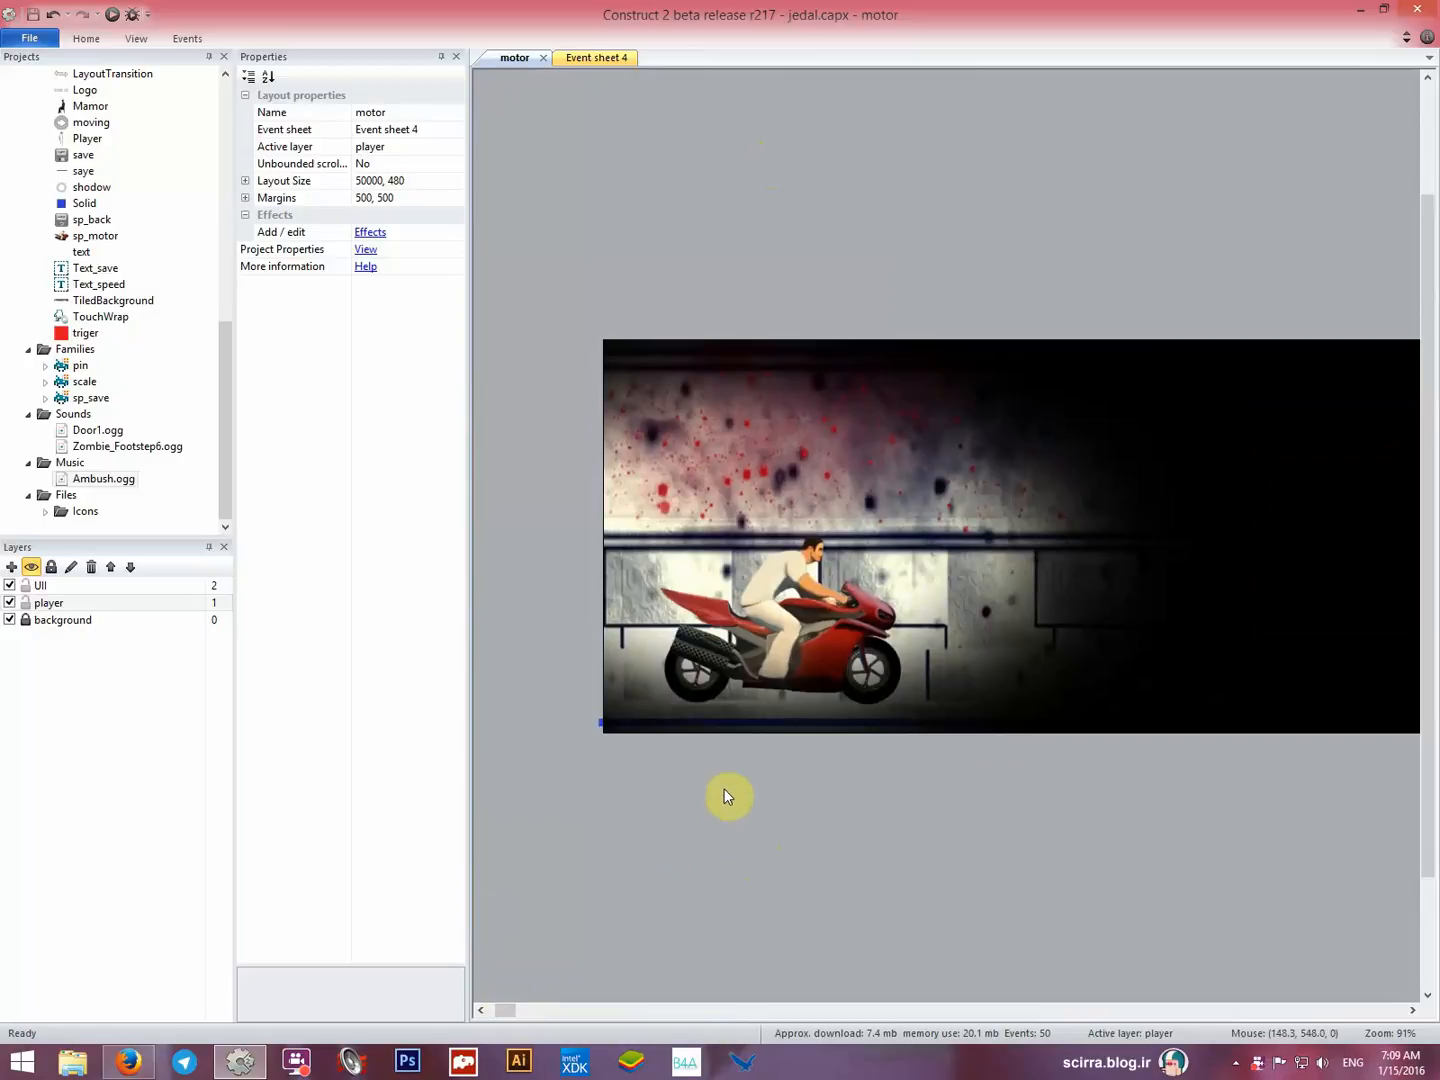
scroll(123, 414, up, 3)
drag(218, 418, 228, 216)
scroll(557, 702, down, 1)
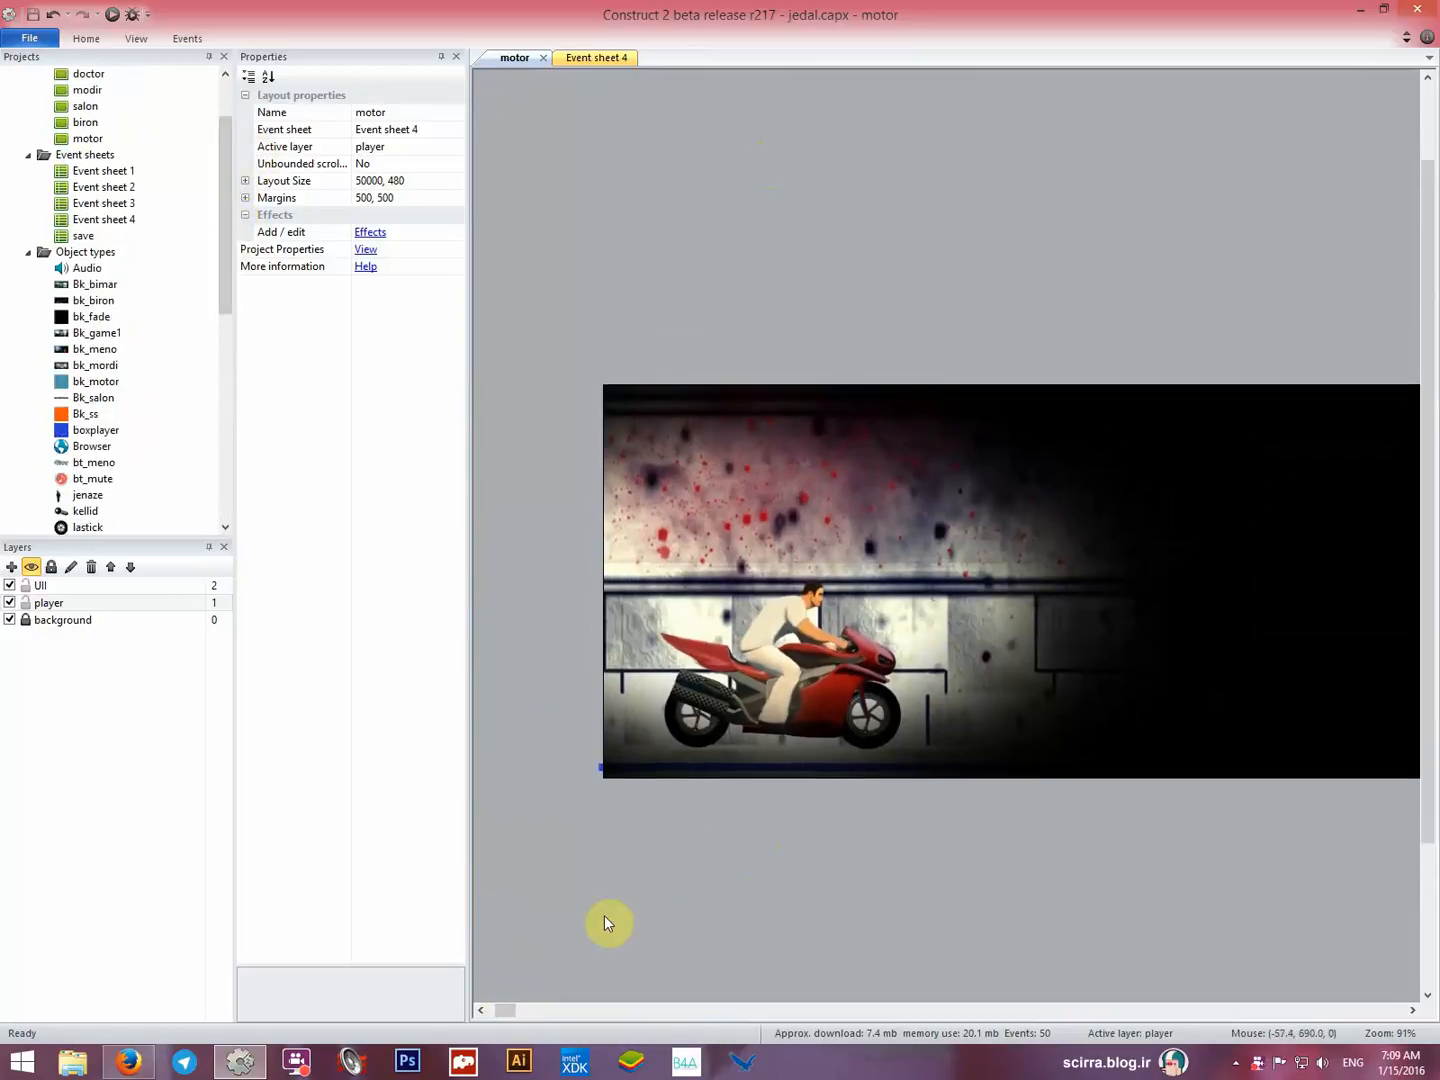
scroll(605, 915, down, 4)
scroll(626, 890, up, 2)
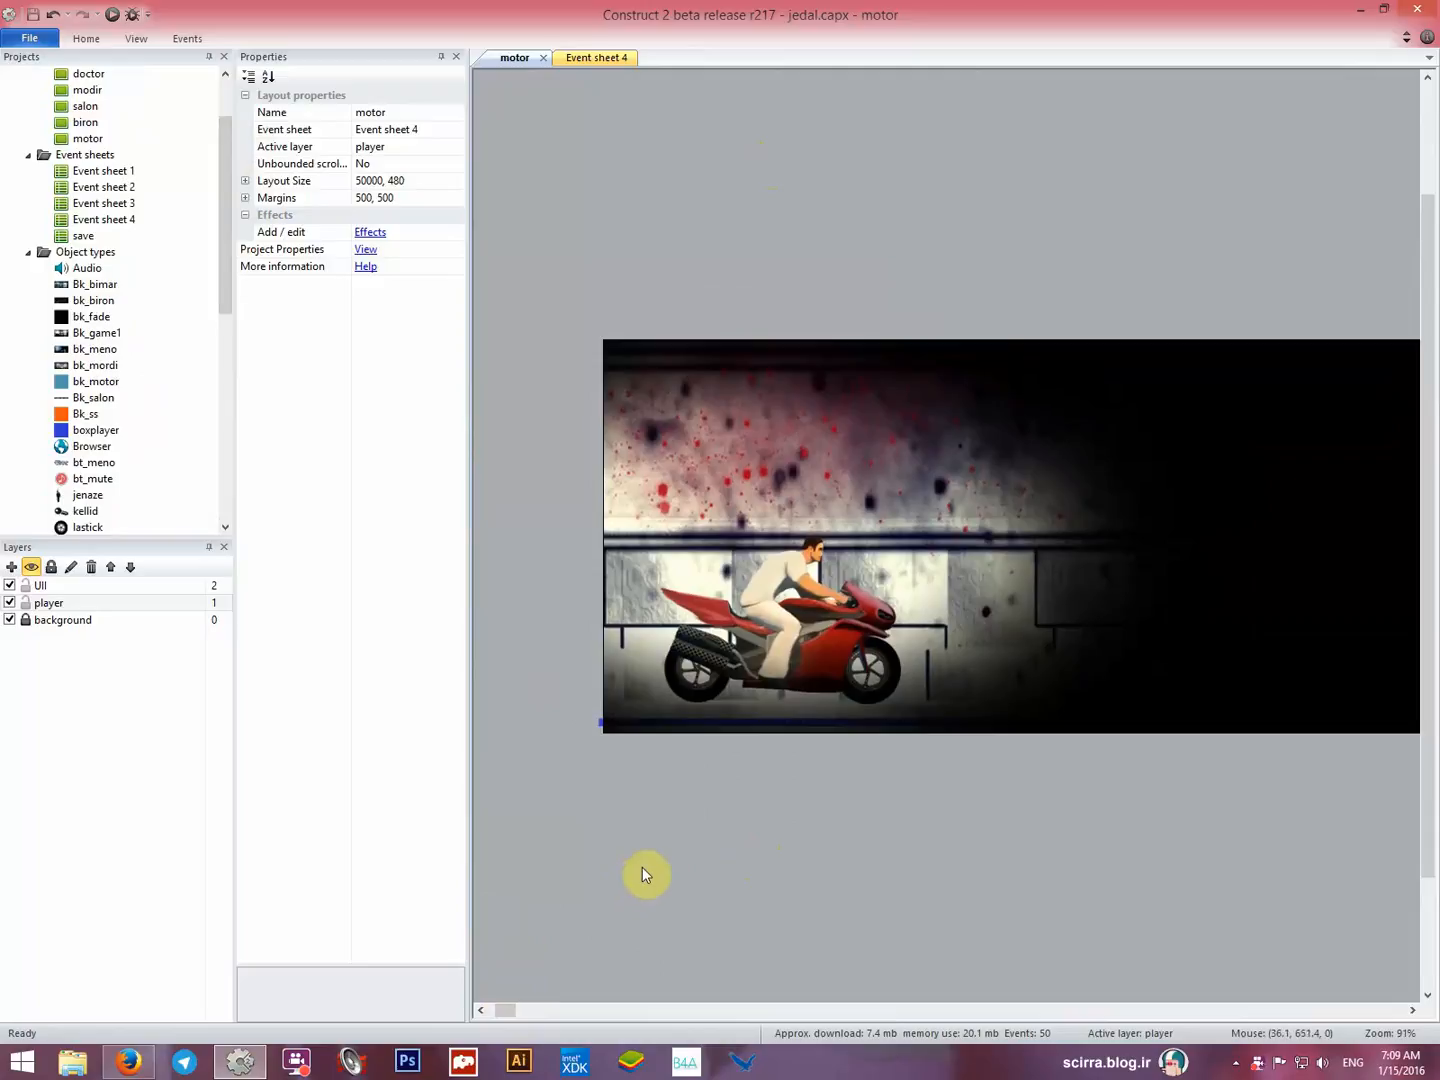